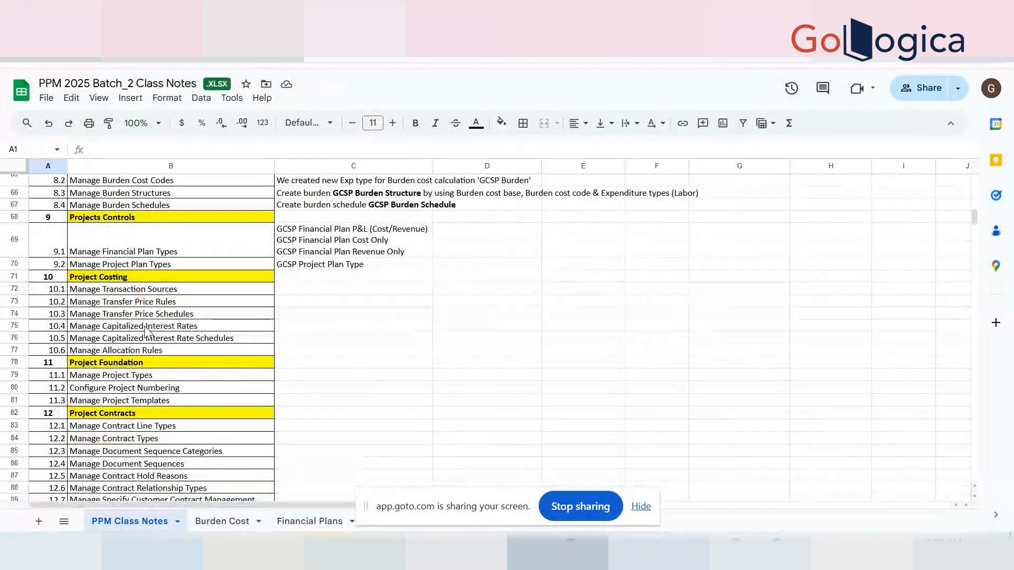
- Enter "OTL- Oracle Time and Labor" as the note beside Manage Transaction Sources in cell C72
double_click(110, 290)
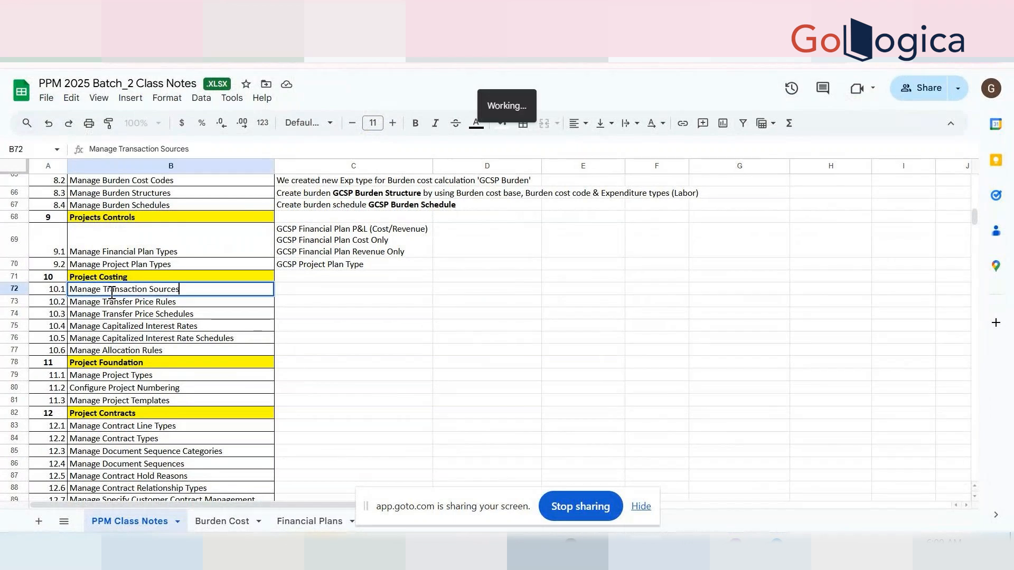
triple_click(116, 292)
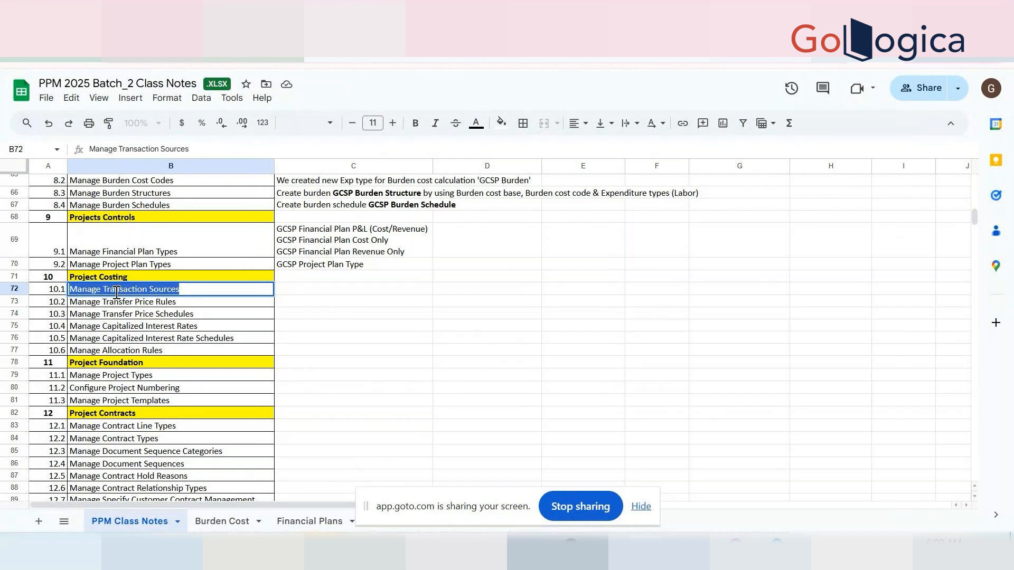
double_click(304, 289)
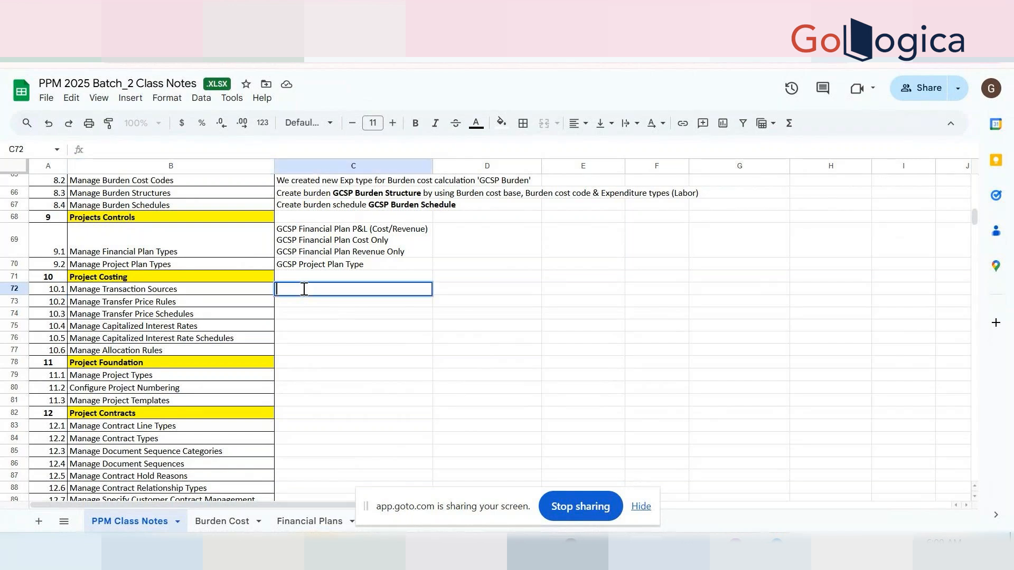
text(OTL-)
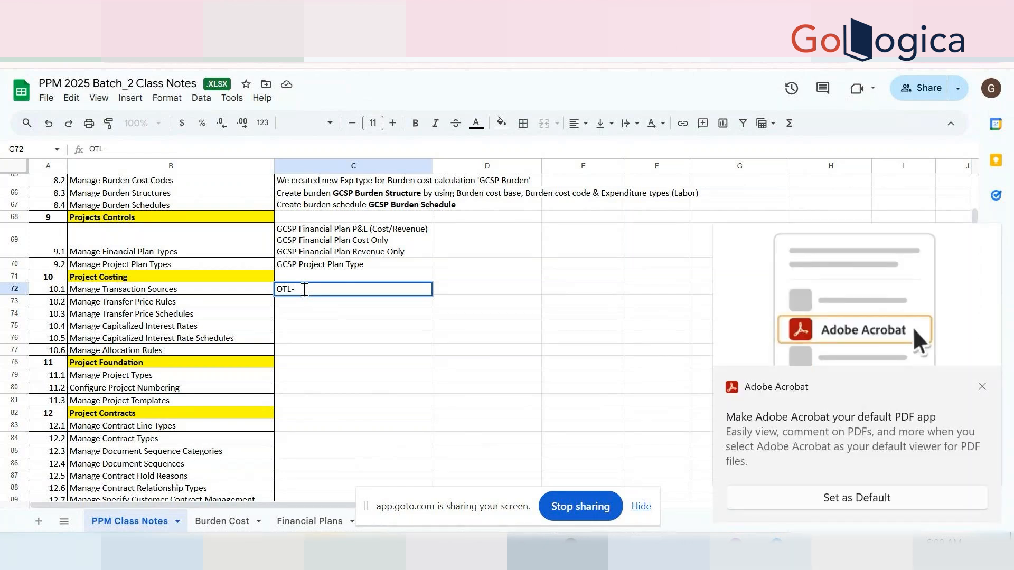
text( Oracle Time )
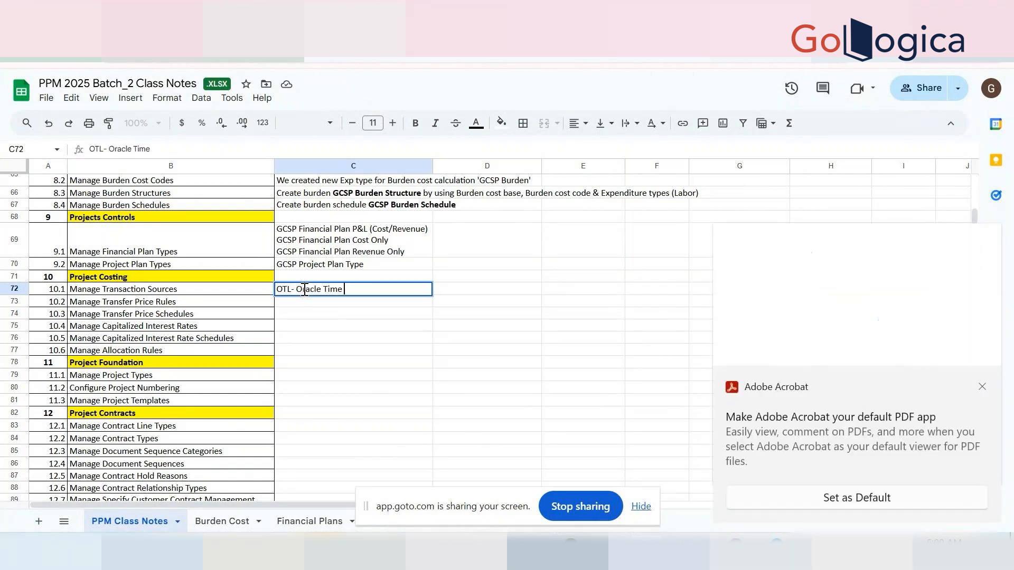
text(and Labor)
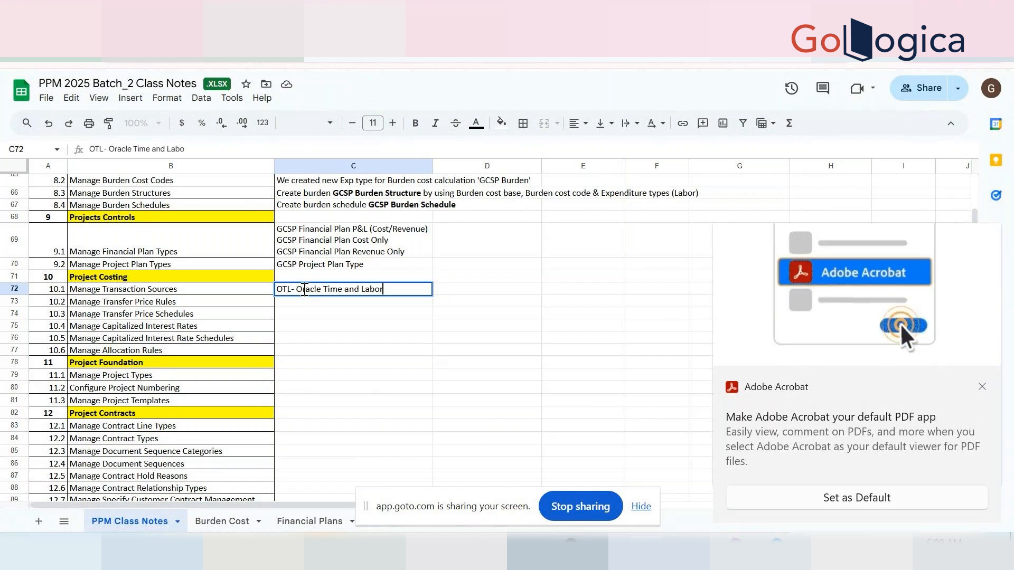
- Add "Supplier cost - AP" as a second line of the note in cell C72
key(alt+Return)
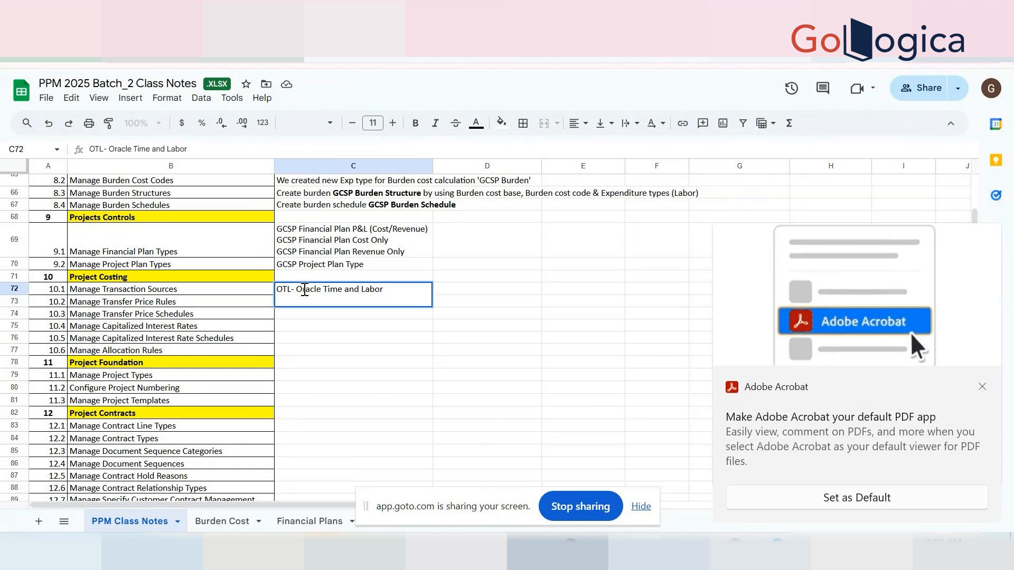
text(Su)
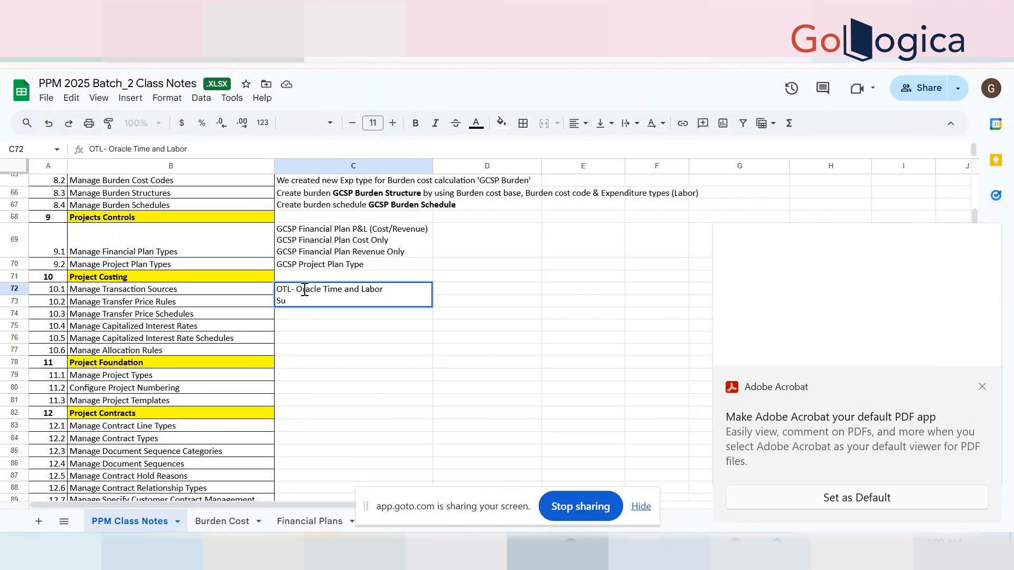
text(pp)
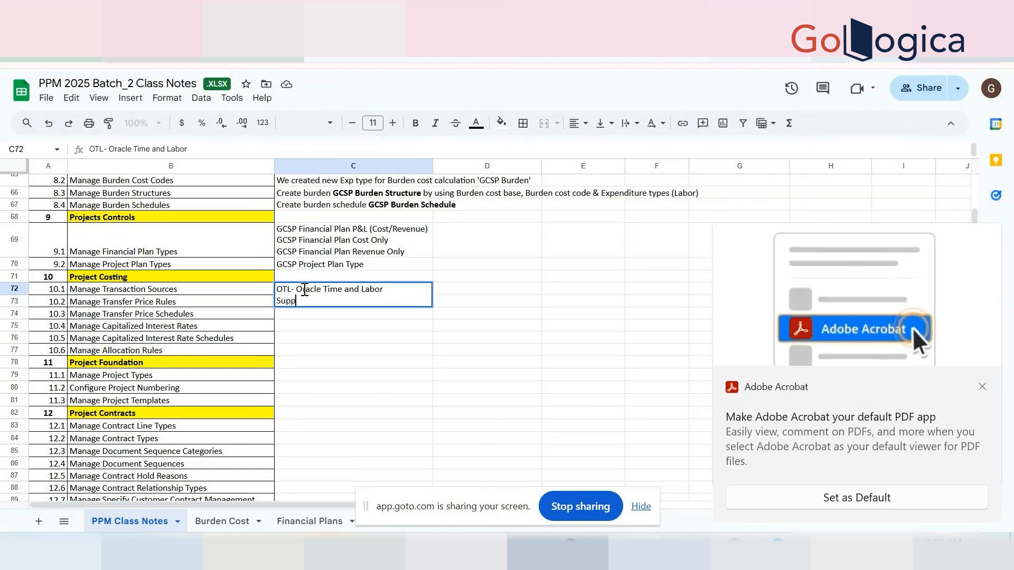
text(lier cost )
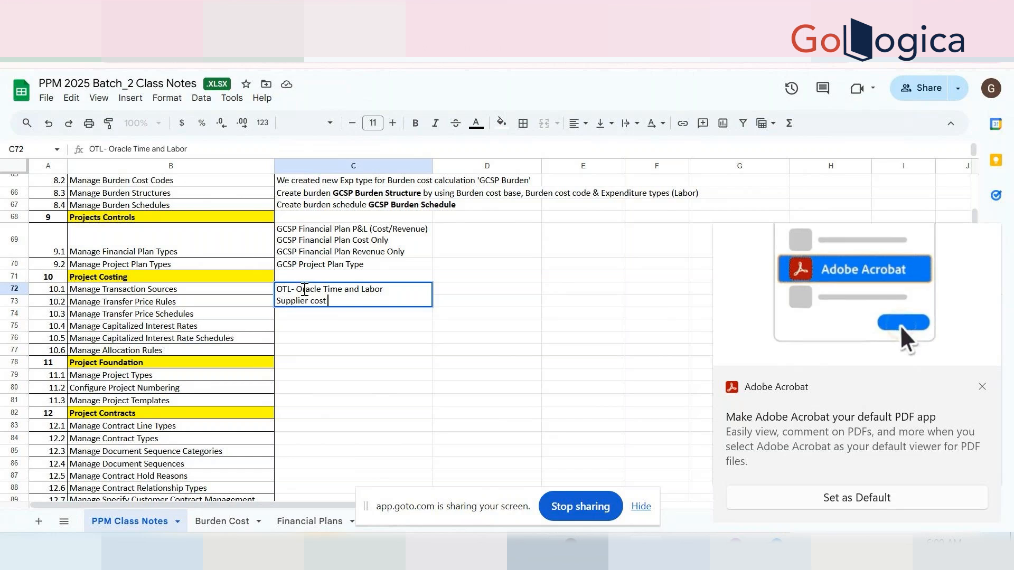
text(- AP)
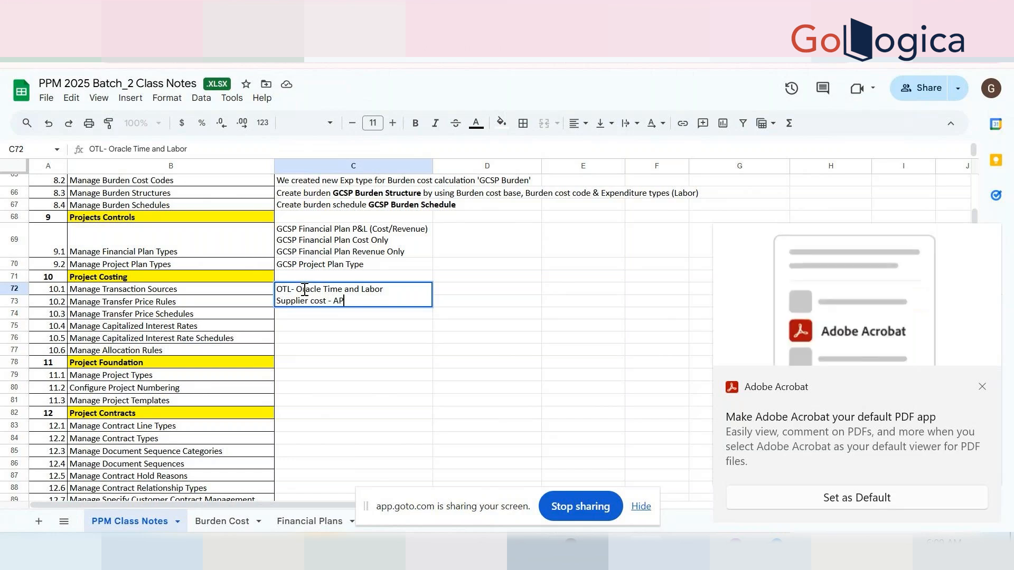
key(Return)
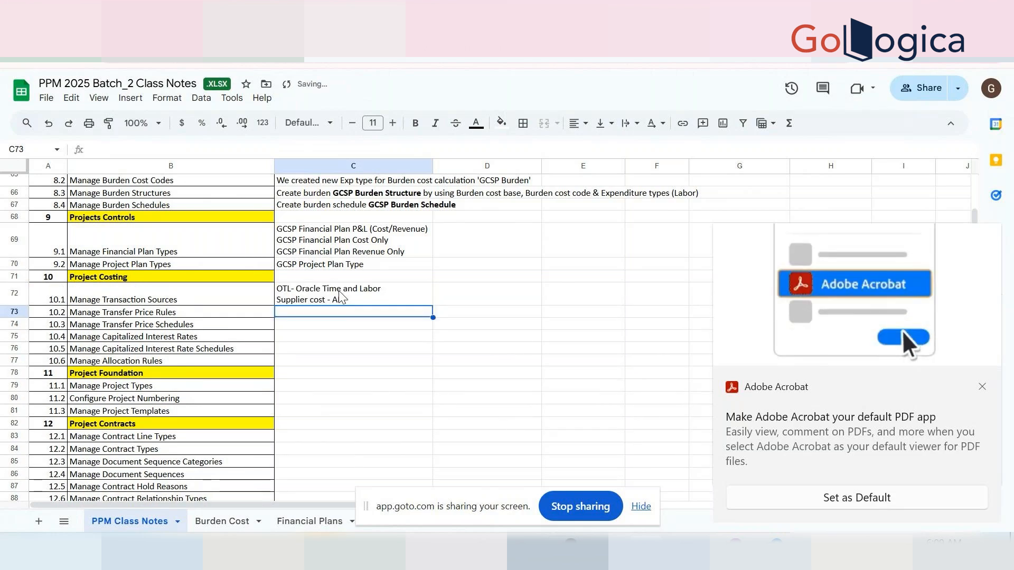
- Add "Iexpences__>AP__>PPM" as a third line of the Manage Transaction Sources note
click(358, 304)
double_click(357, 302)
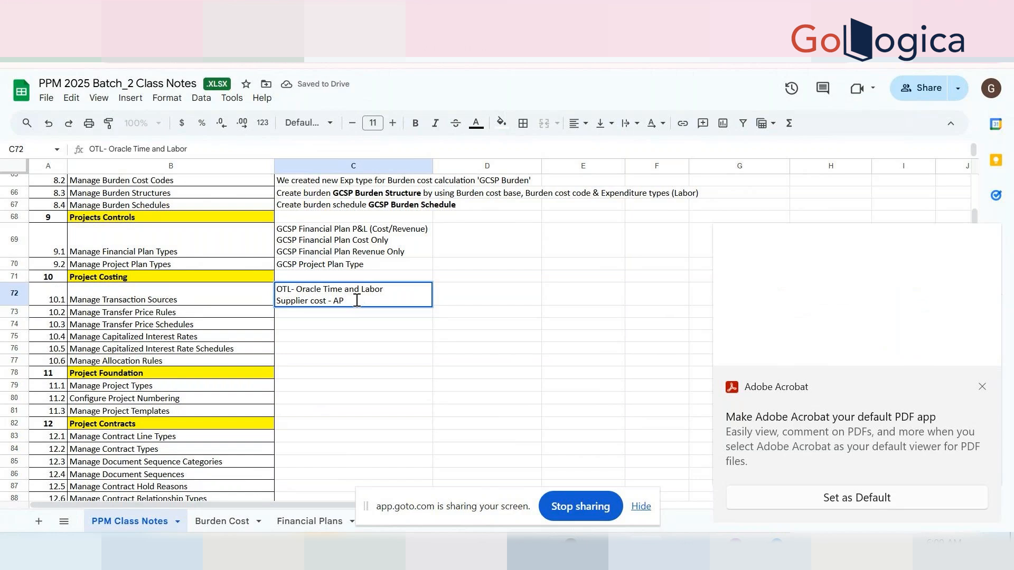
key(alt+Return)
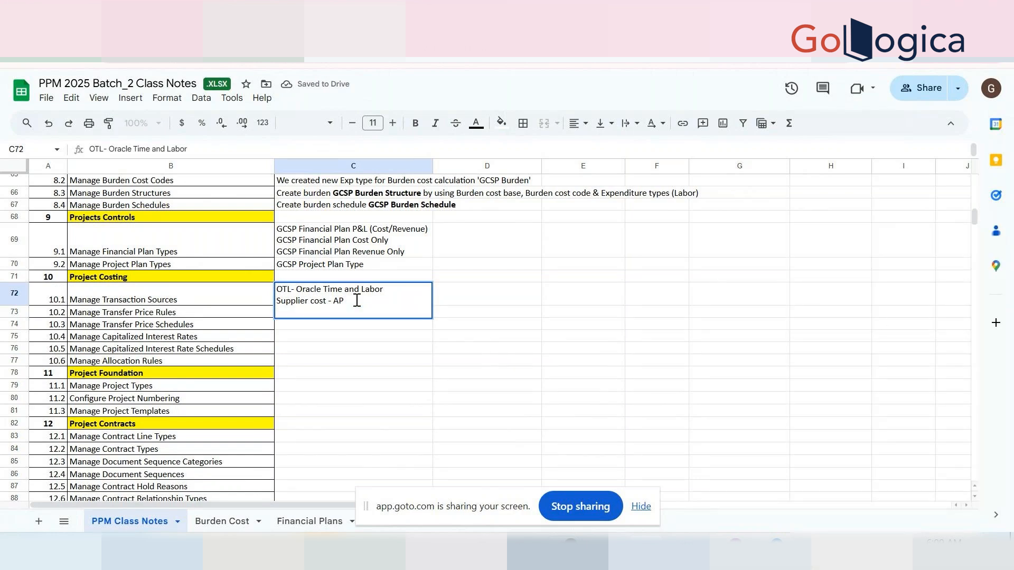
text(Iexpences__>AP__>)
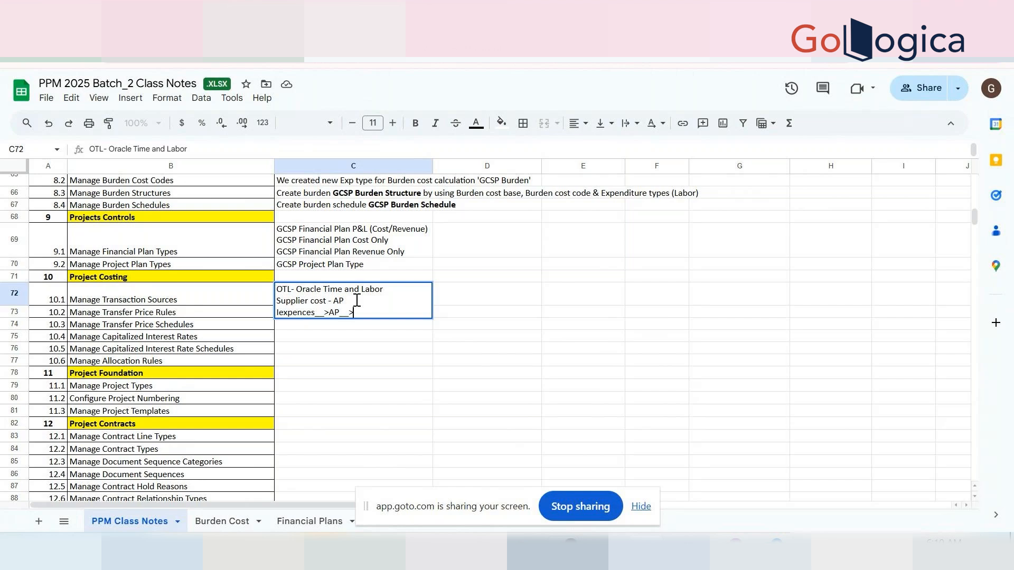
text(Projects)
key(BackSpace)
key(BackSpace)
key(BackSpace)
key(BackSpace)
key(BackSpace)
key(BackSpace)
text(PM)
- Extend the note in C72 with separate lines for "Inventory Cost", "Misc Cost" and "PO"
key(alt+Return)
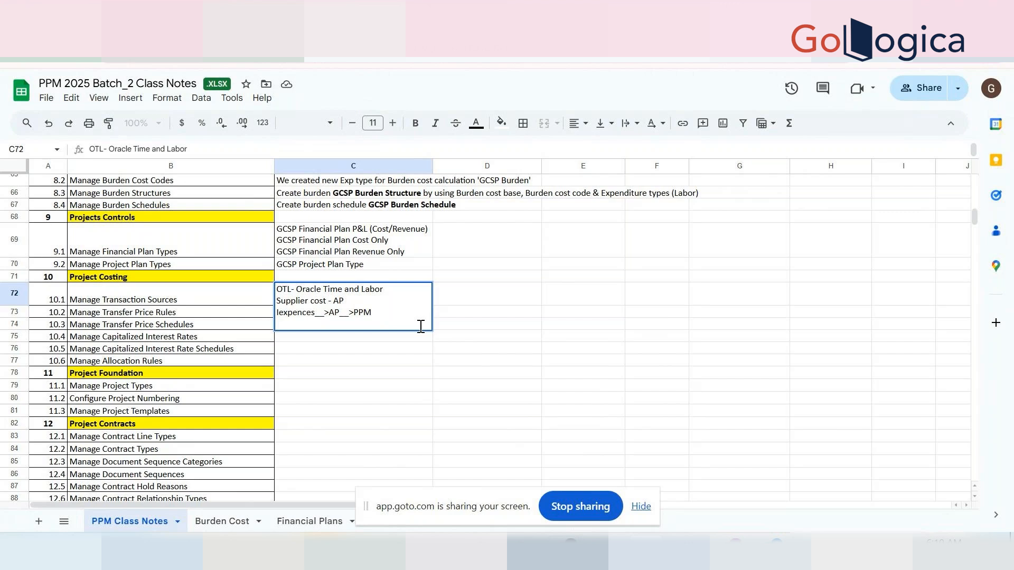
text(Inventory Cost)
key(alt+Return)
text(Misc Co)
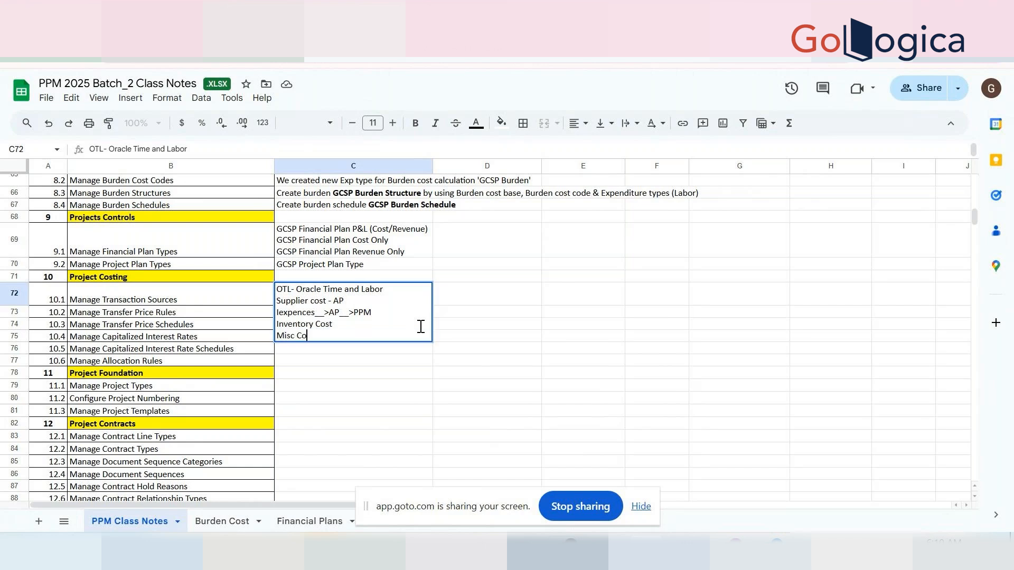
text(st)
key(alt+Return)
text(PO)
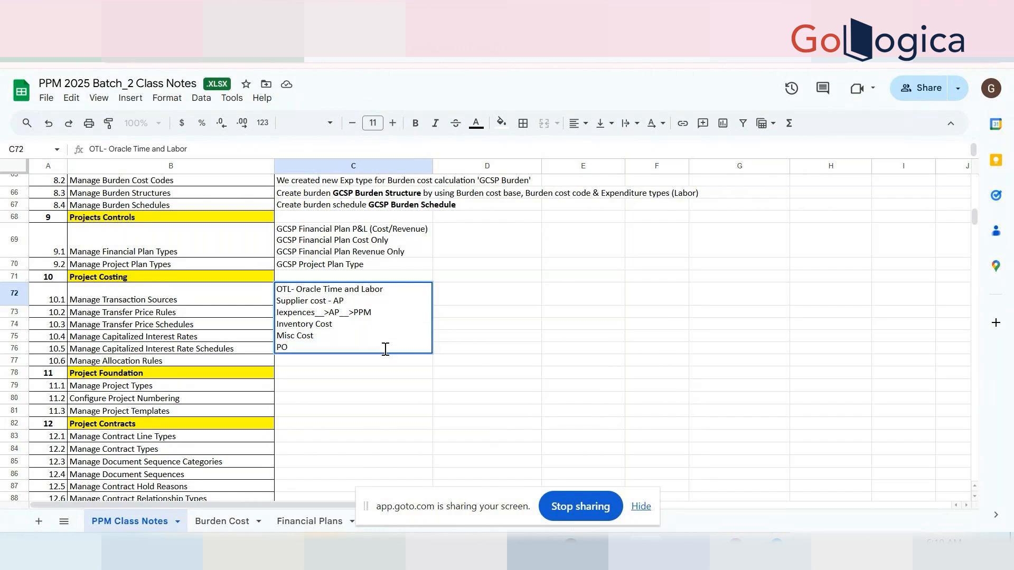
click(345, 446)
- Copy the task name "Manage Transaction Sources" from cell B72
click(12, 320)
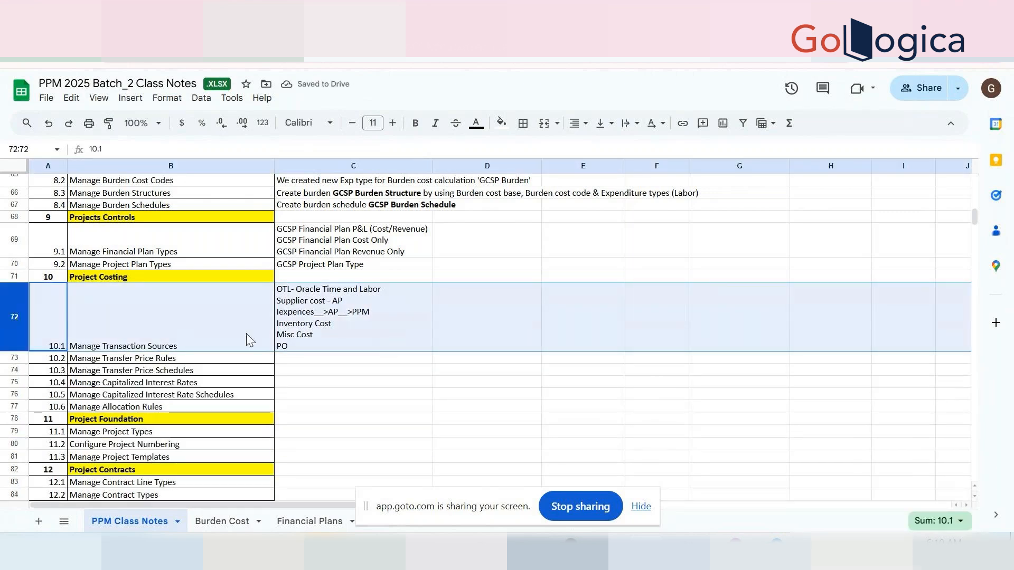
double_click(191, 343)
triple_click(160, 292)
key(ctrl+c)
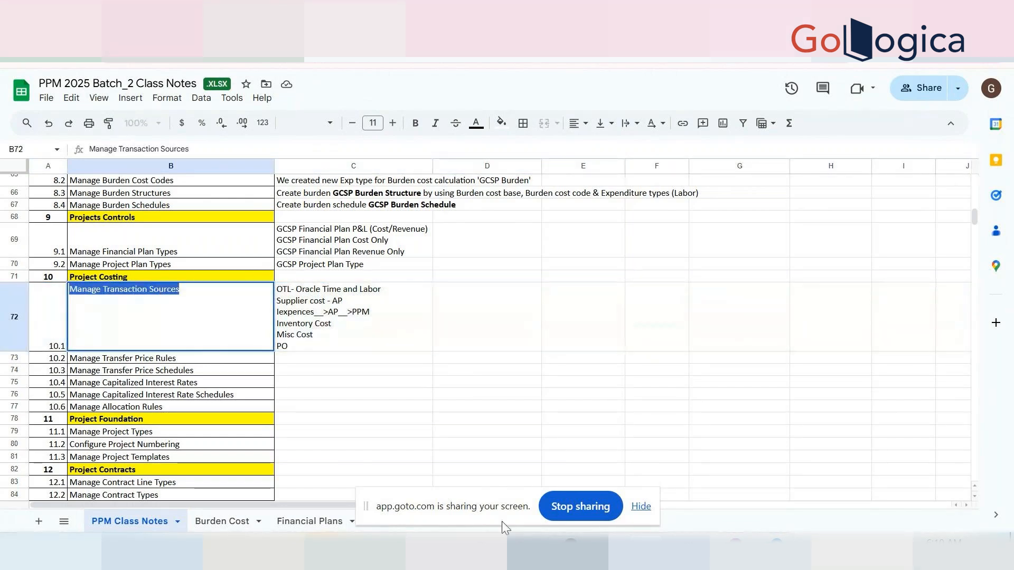
- Switch to the Oracle Setup and Maintenance window, maximize it, and select the Project Costing Base functional area
key(alt+Tab)
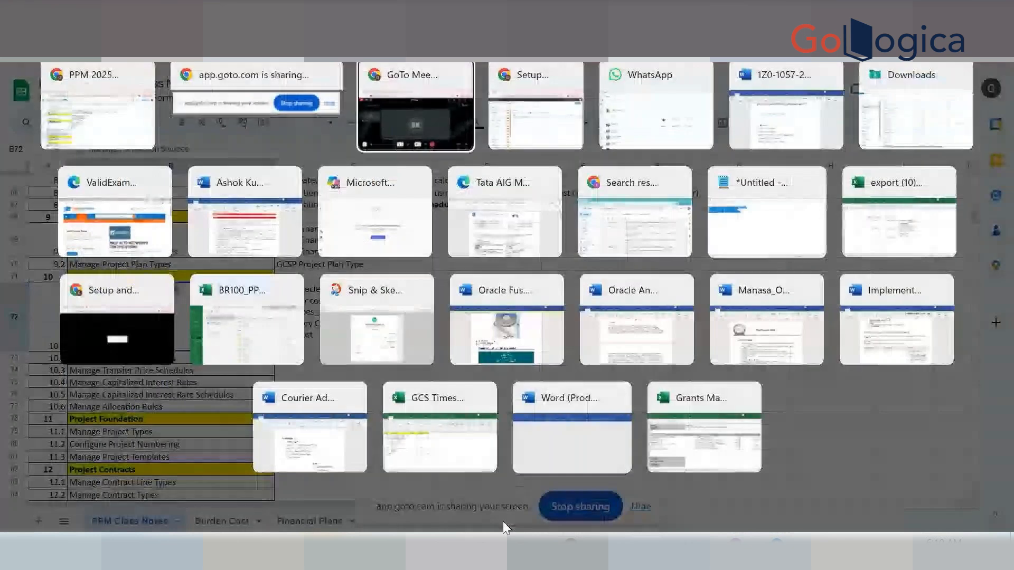
key(alt+Tab)
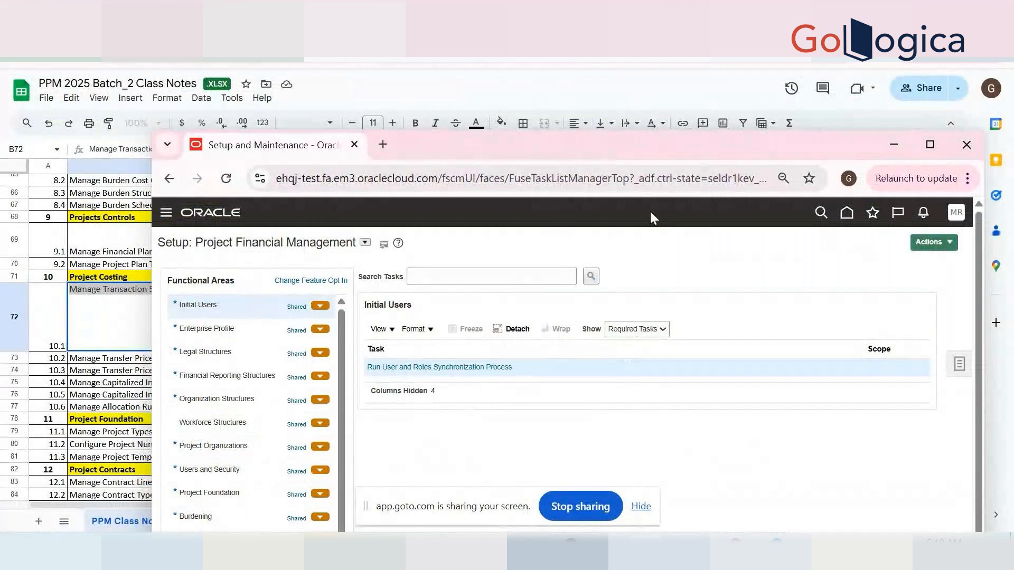
click(930, 145)
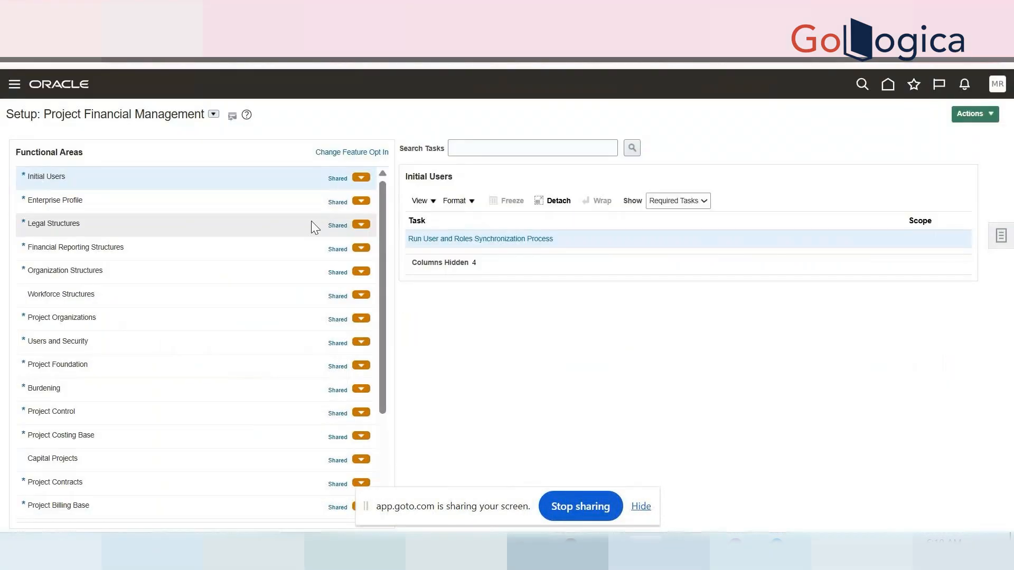
scroll(79, 349, down, 3)
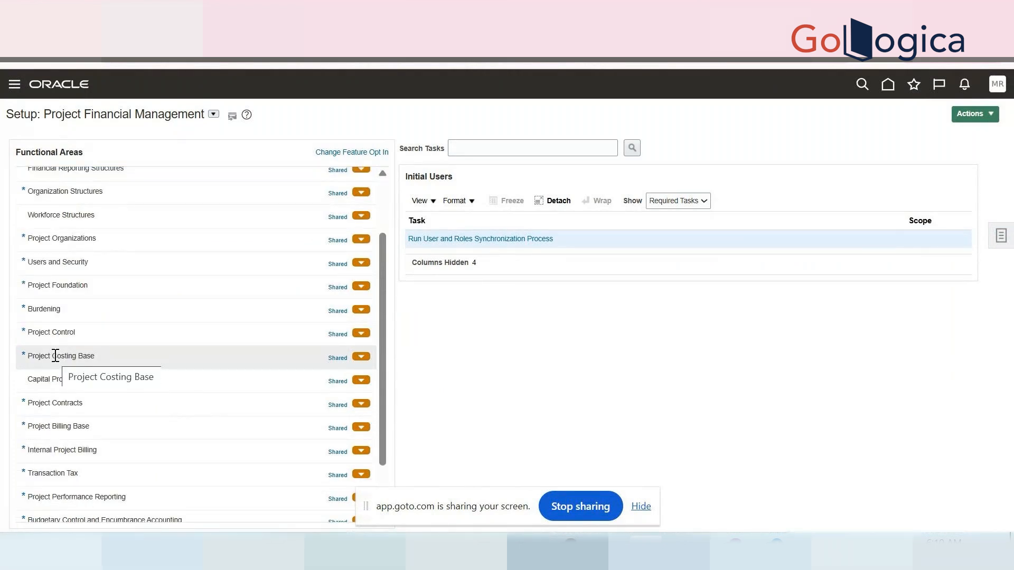
double_click(55, 356)
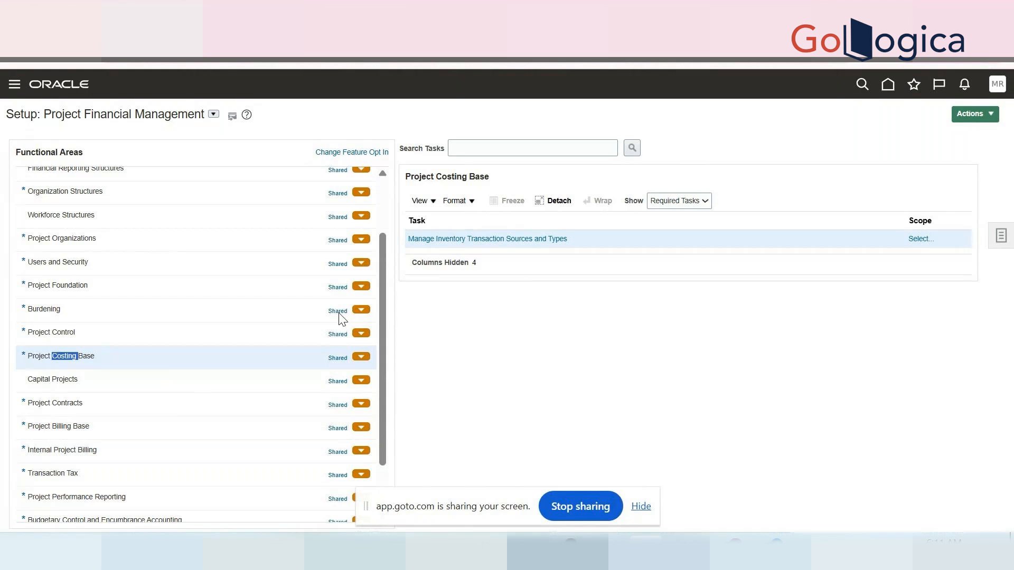
- Search the setup tasks for the copied name "Manage Transaction Sources" and open that task
click(506, 156)
key(ctrl+v)
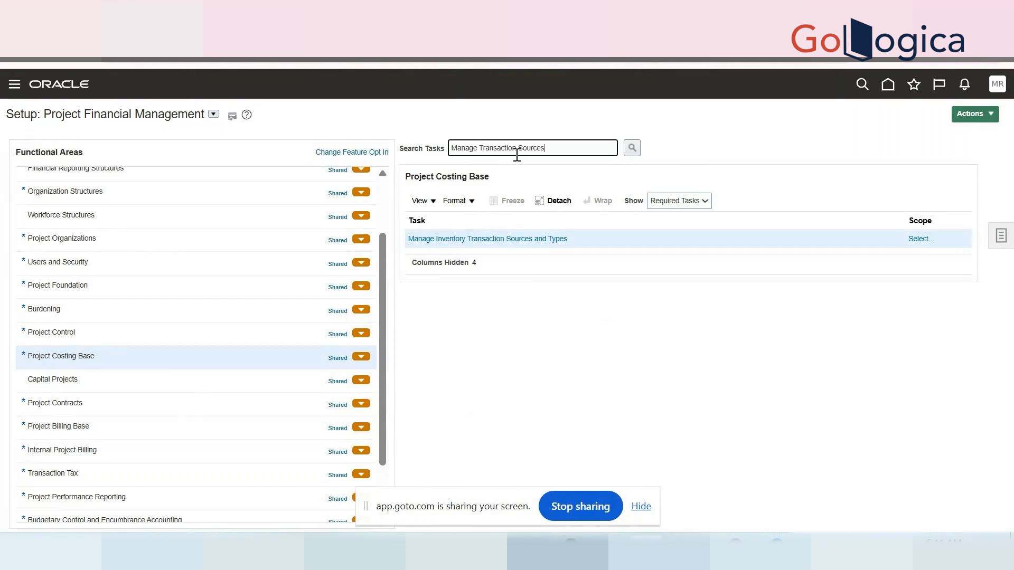
key(Return)
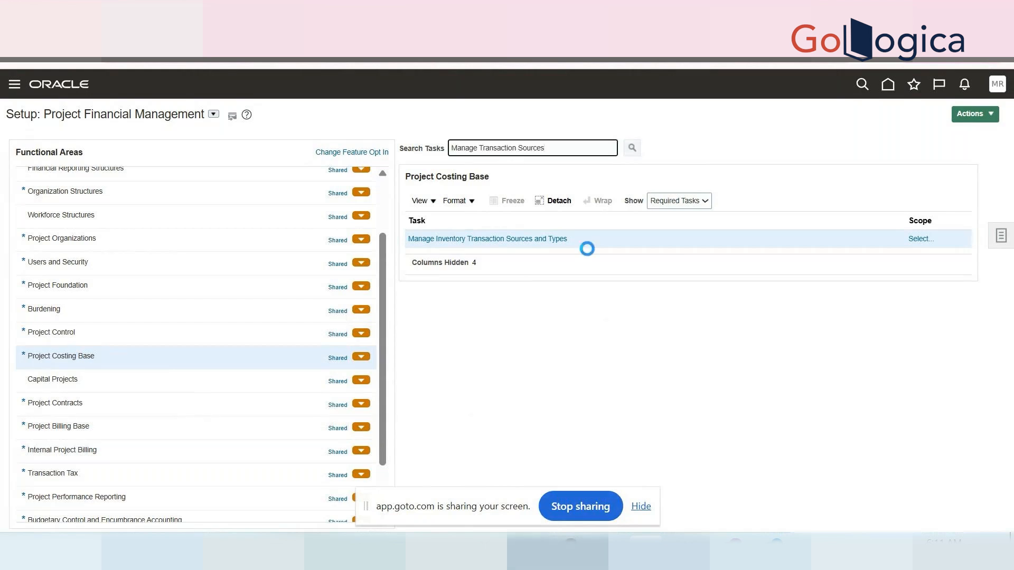
click(472, 399)
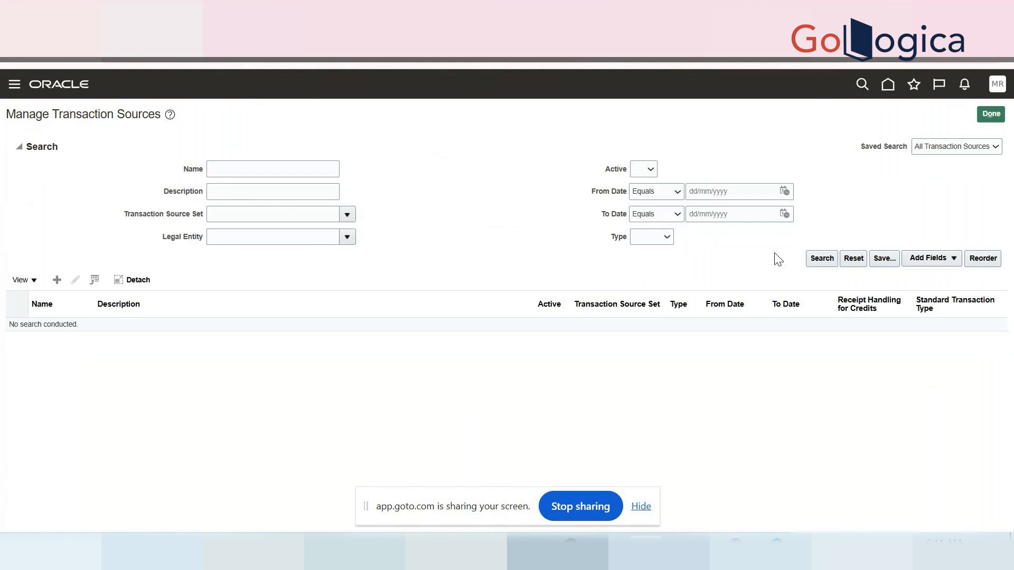
- List all transaction sources without filters and examine their names, types and standard transaction types
click(821, 264)
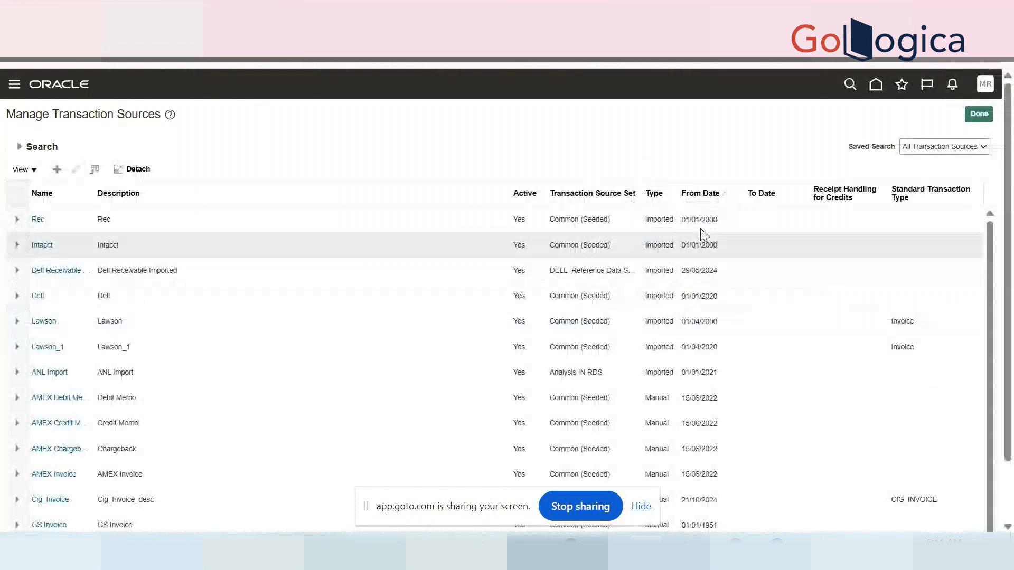
scroll(386, 318, down, 5)
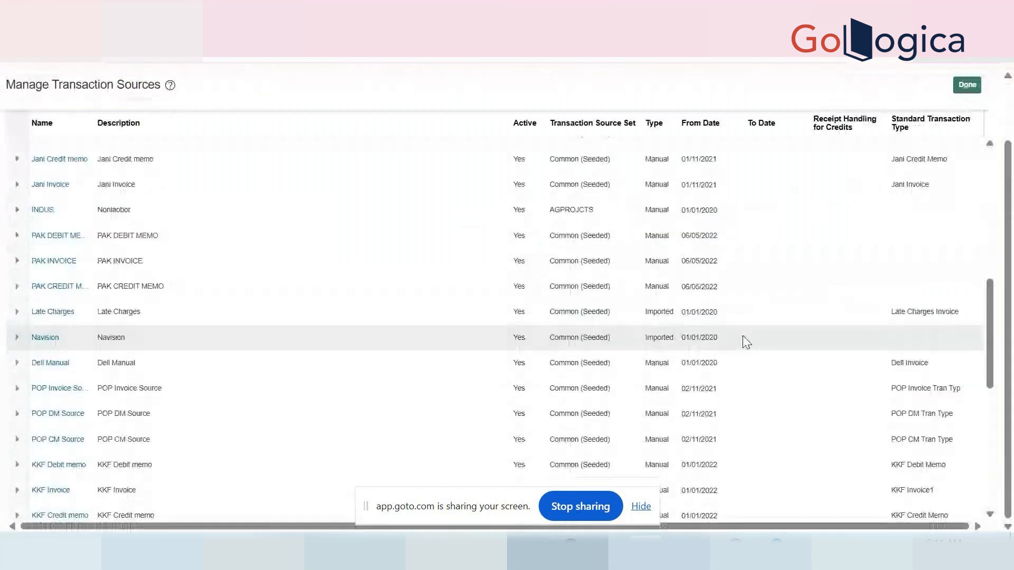
key(alt+Tab)
scroll(460, 315, down, 10)
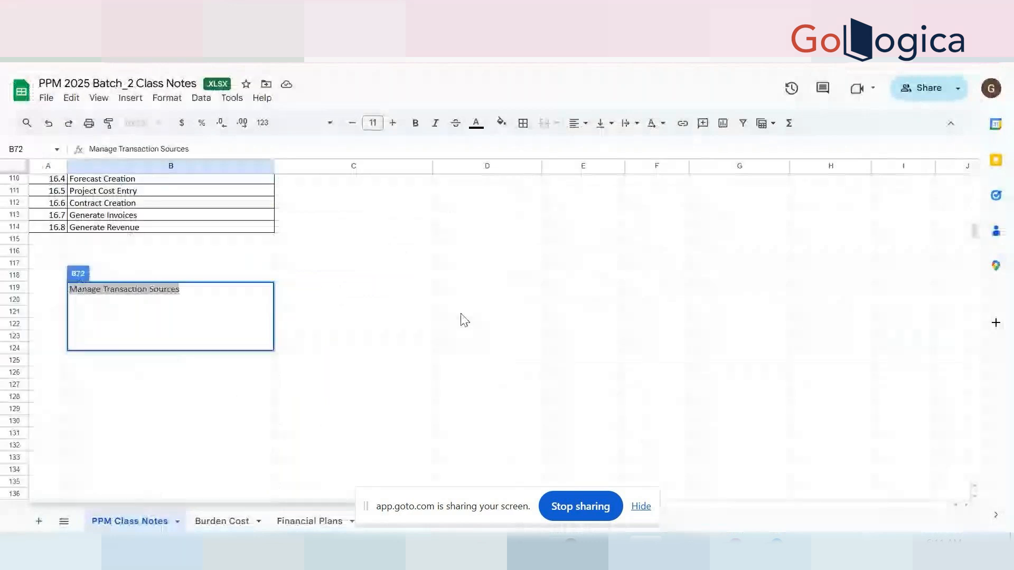
key(alt+Tab)
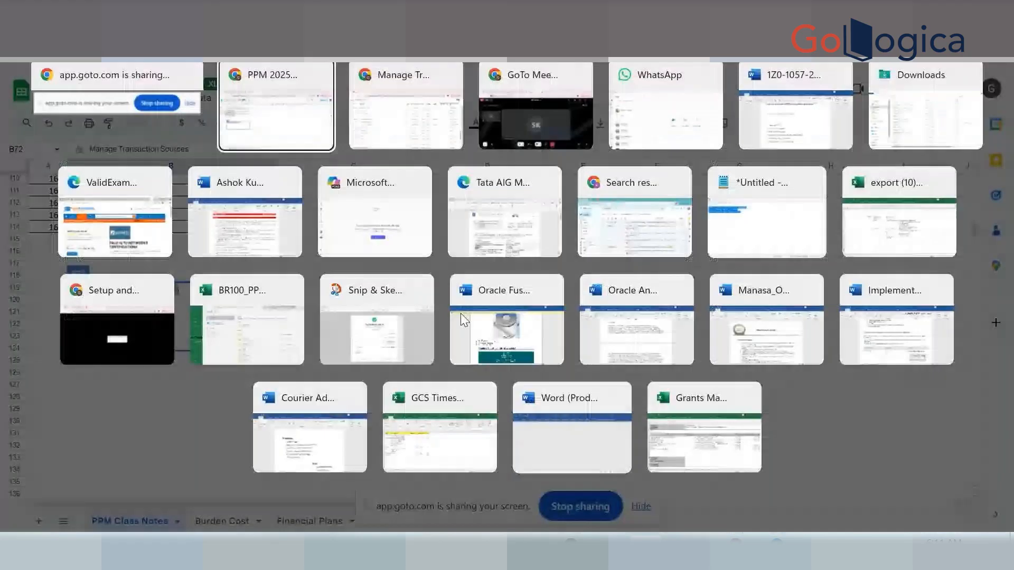
scroll(392, 306, up, 7)
scroll(985, 268, down, 3)
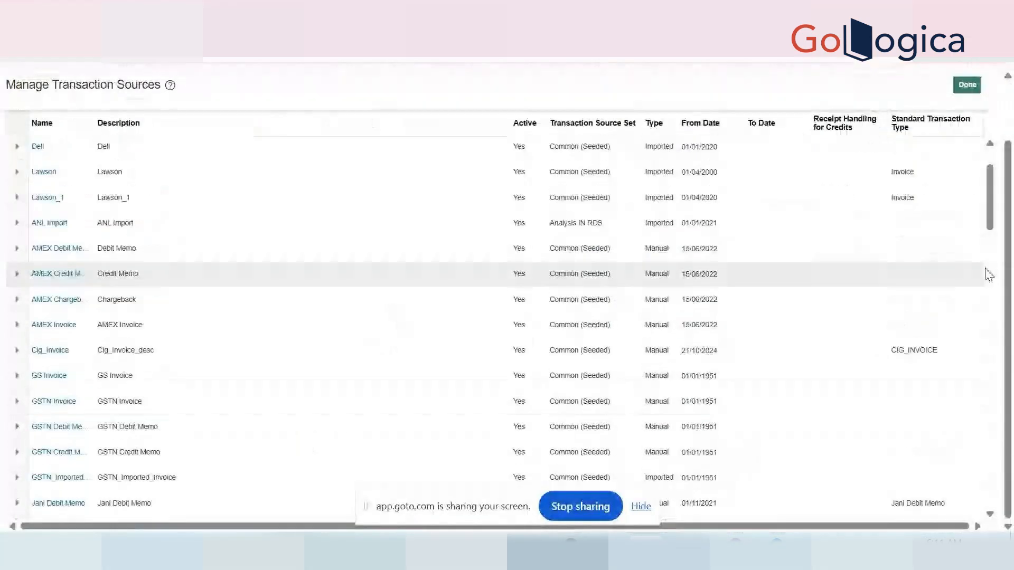
scroll(831, 322, down, 15)
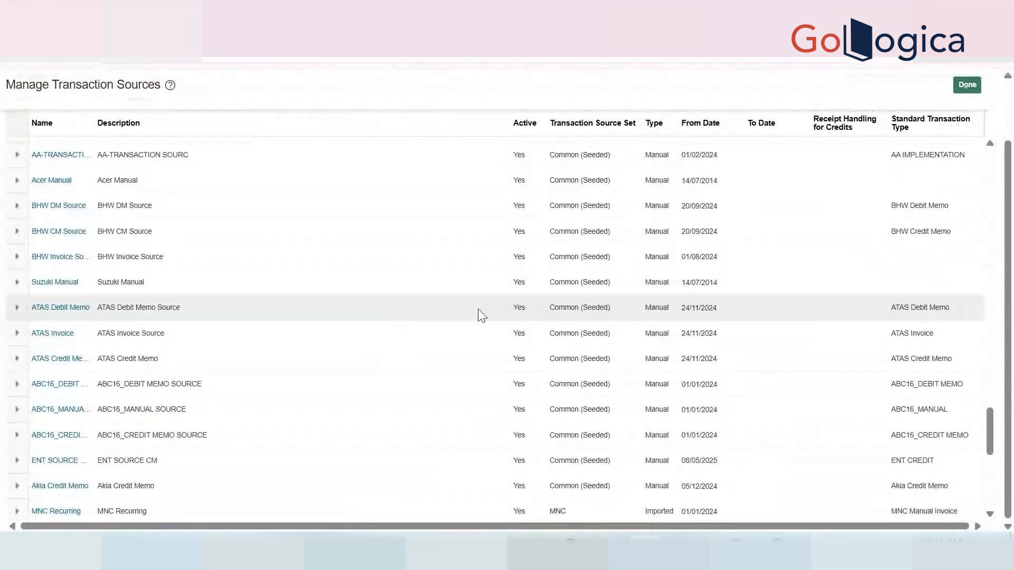
scroll(477, 311, up, 10)
scroll(481, 315, up, 15)
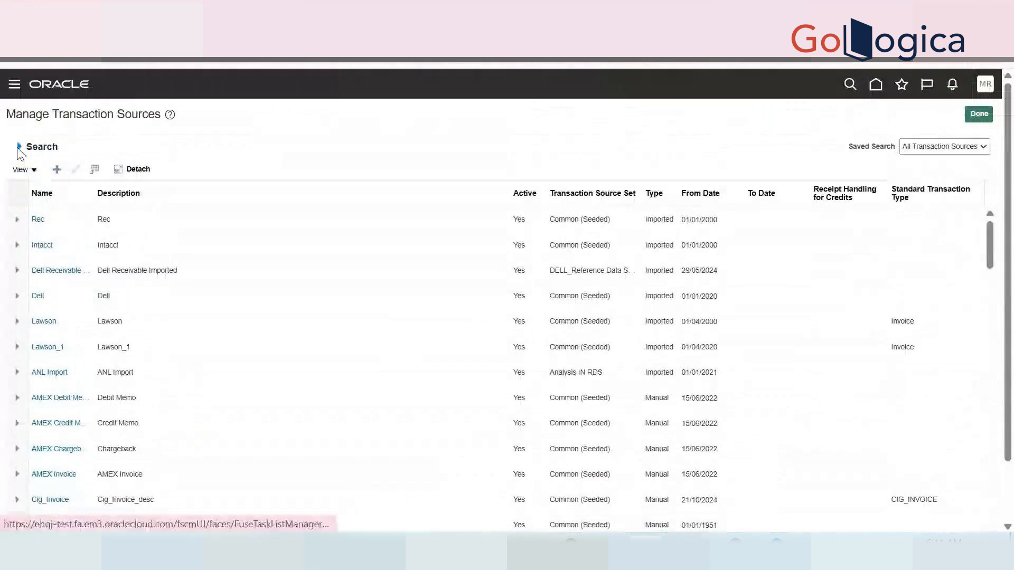
- Search the transaction sources for names starting with "G"
click(281, 169)
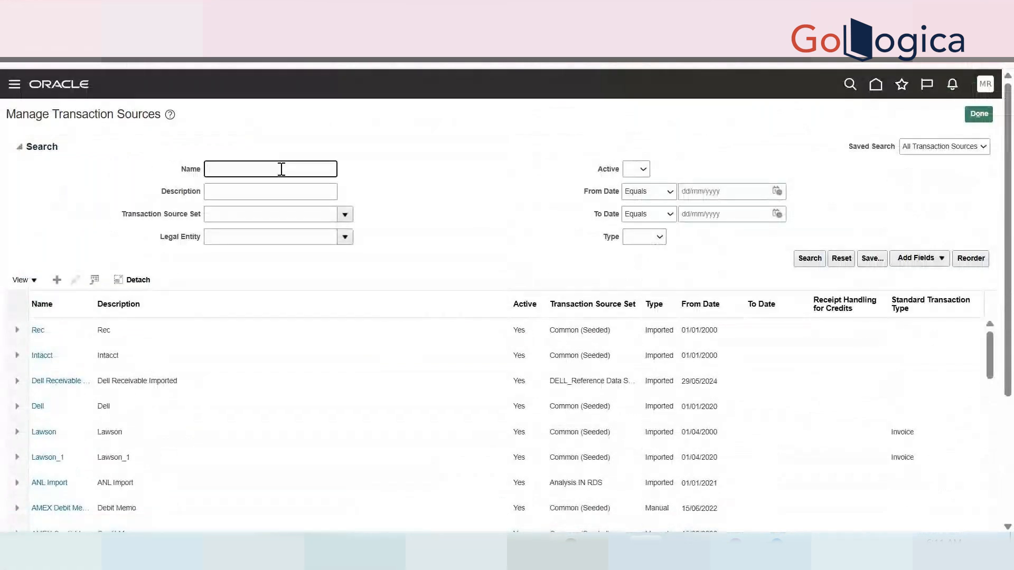
text(G)
key(Return)
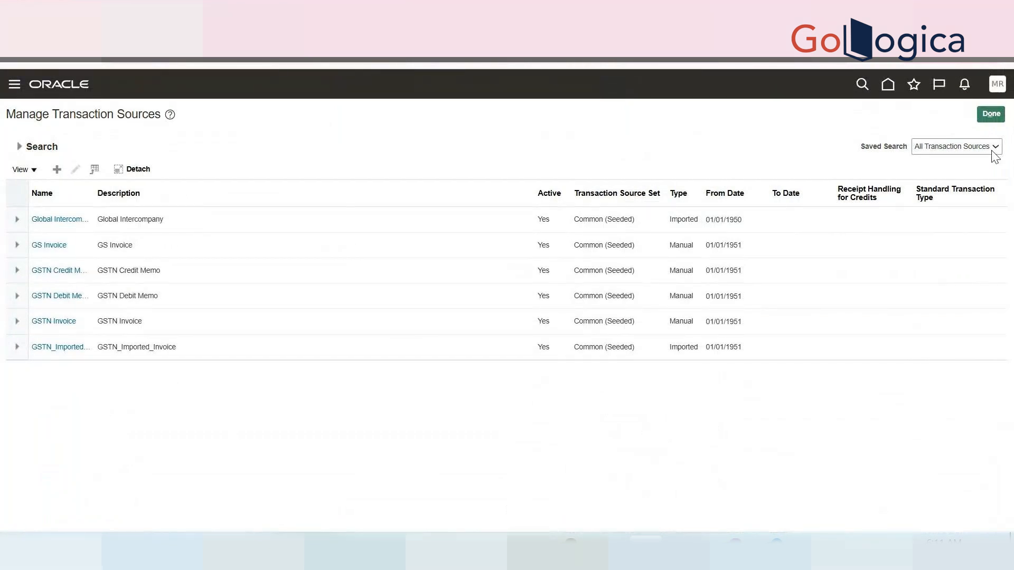
- Leave Manage Transaction Sources, show all tasks of the Project Costing Base functional area, and open Manage Project Transaction Sources
click(991, 115)
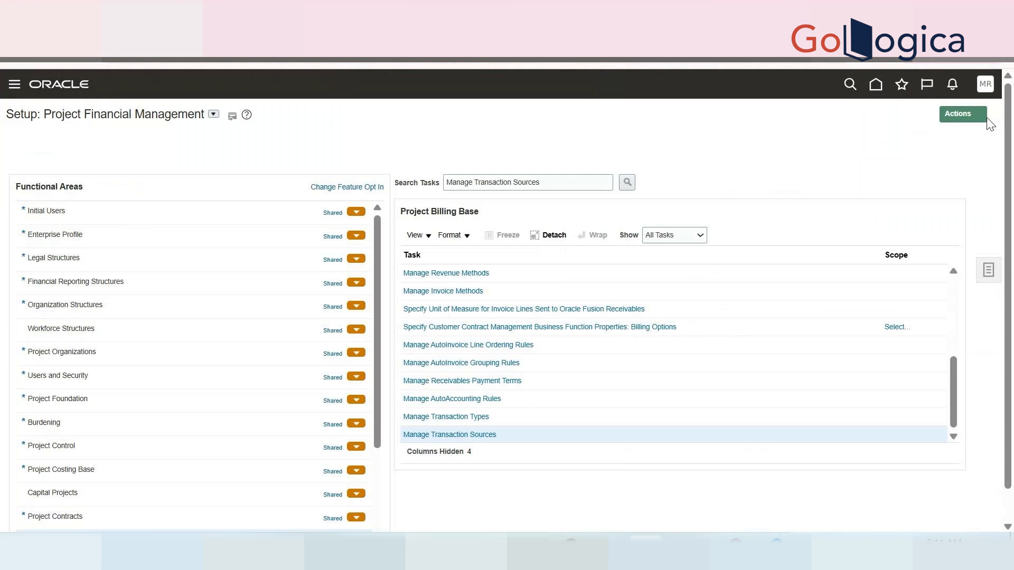
scroll(169, 461, down, 1)
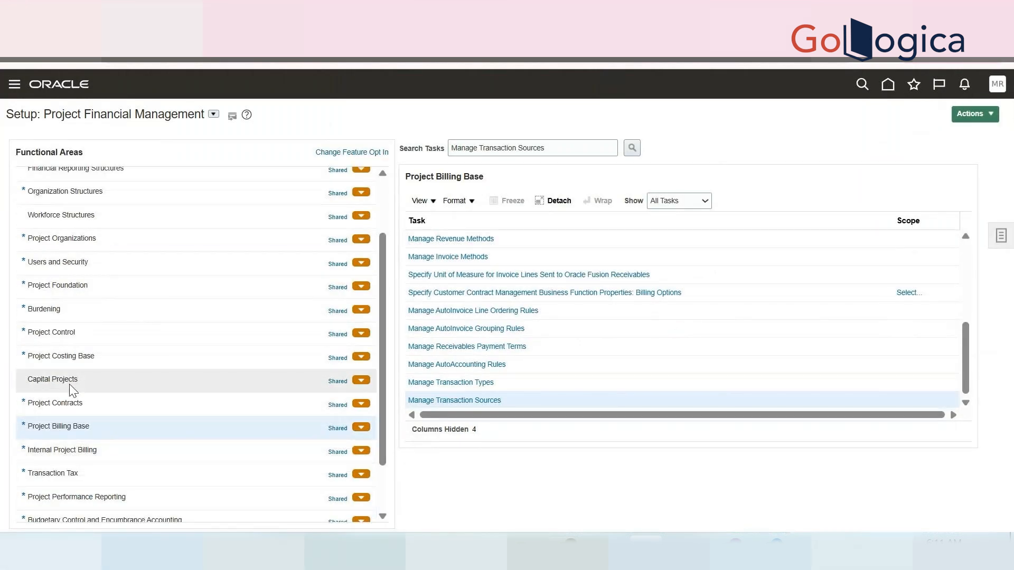
double_click(69, 356)
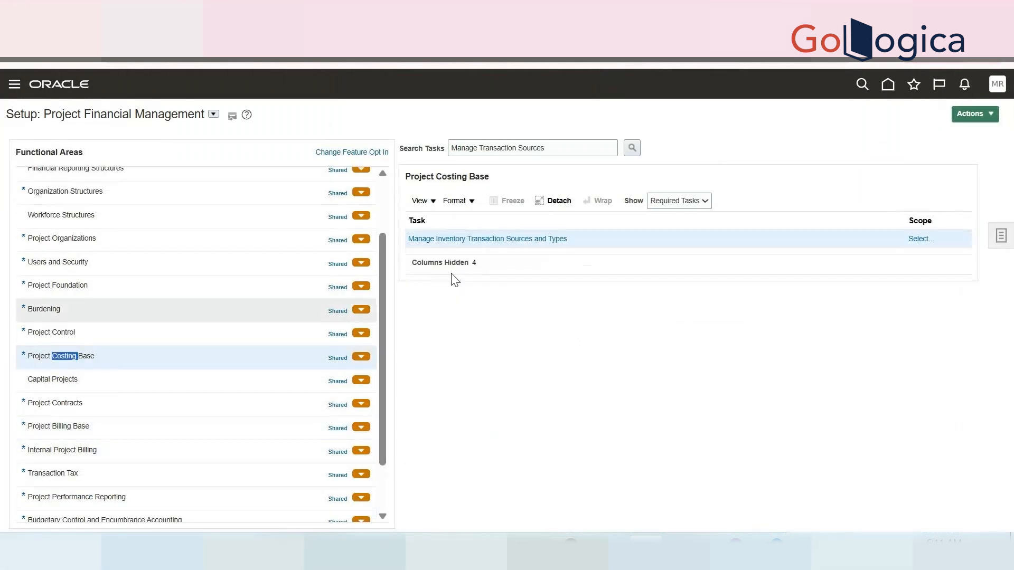
click(676, 205)
click(666, 217)
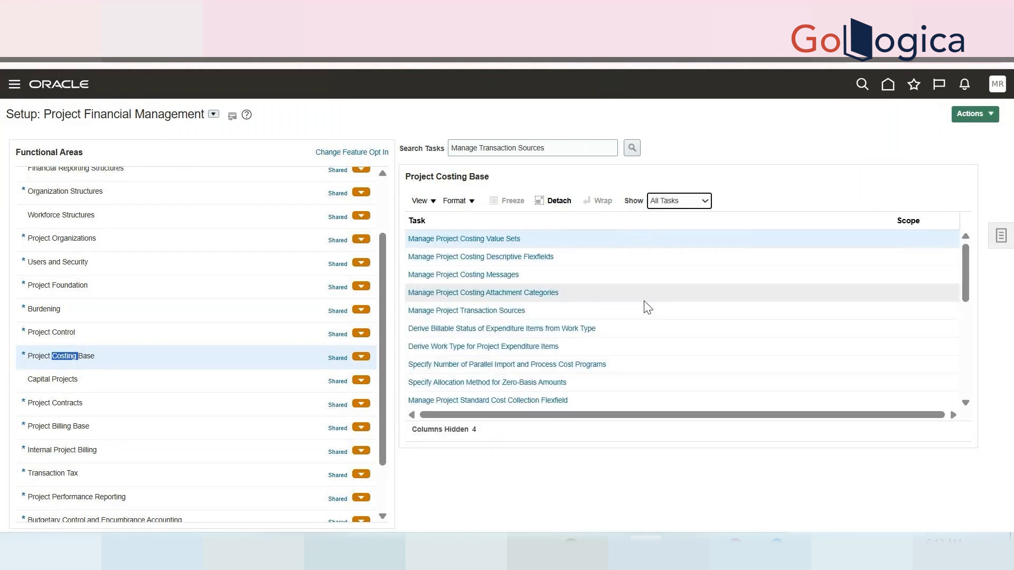
click(456, 311)
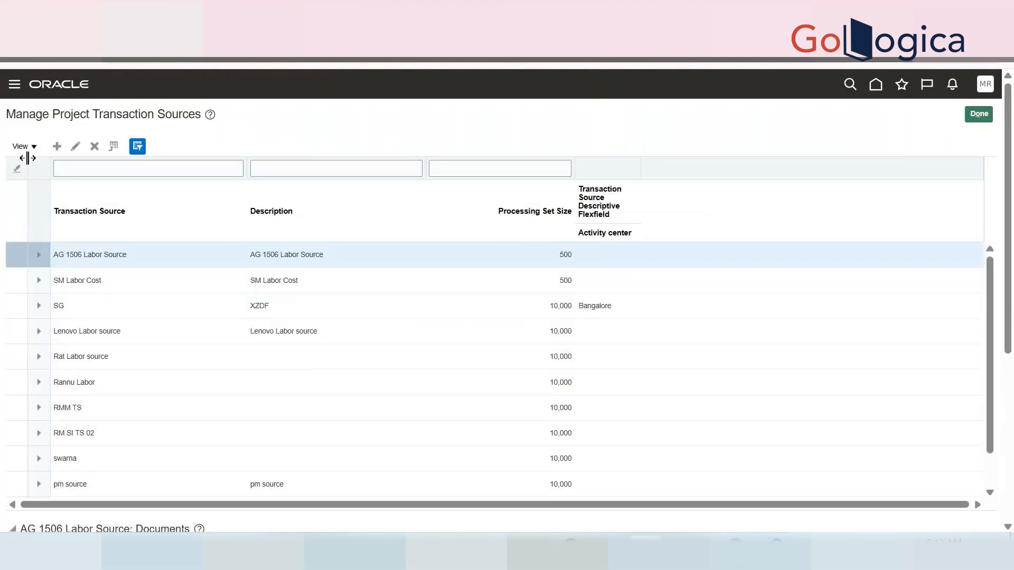
- Filter the project transaction sources by "ORAC" and select Oracle Fusion Projects to view its documents
click(87, 170)
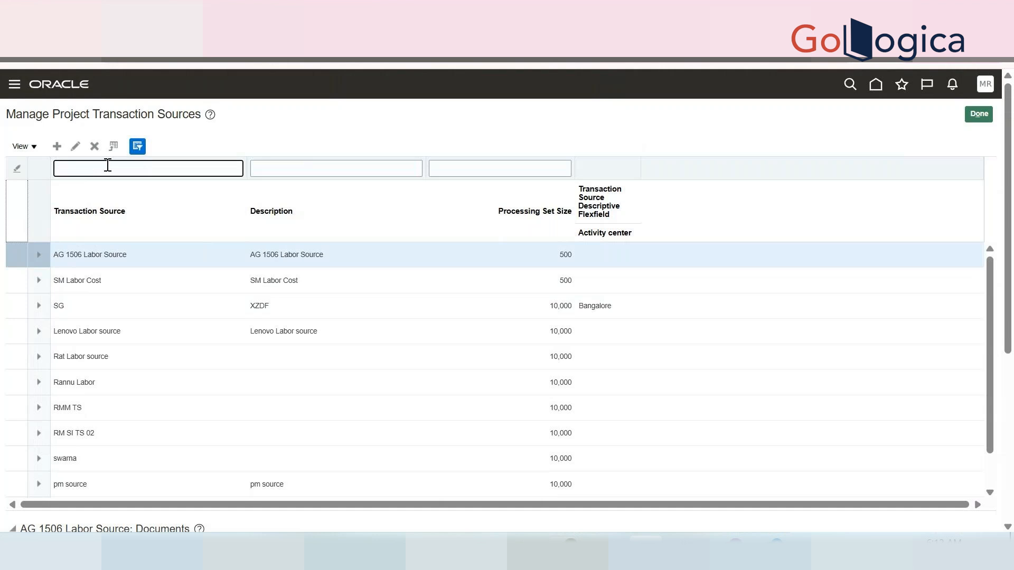
text(ORAC)
key(Return)
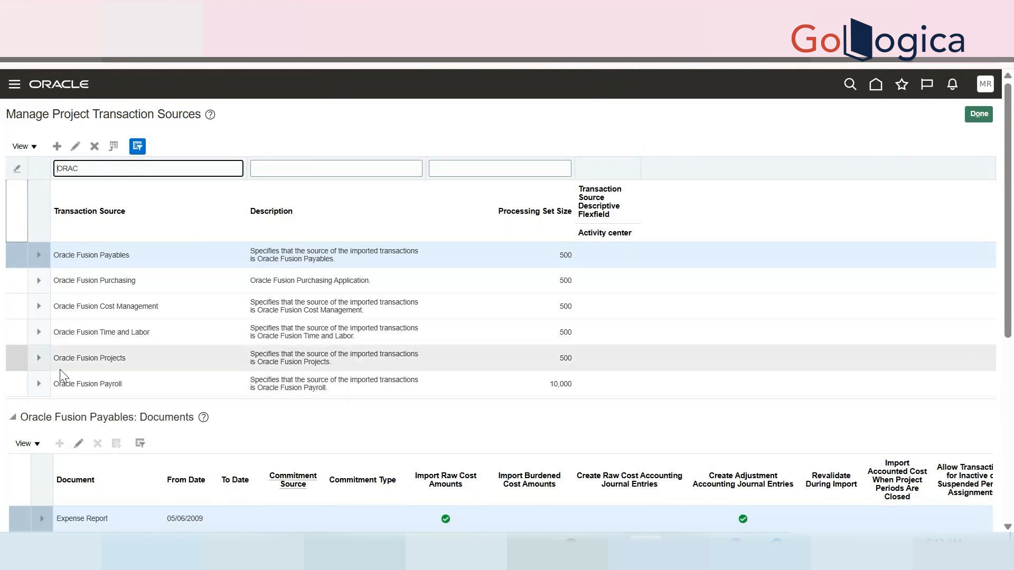
click(87, 359)
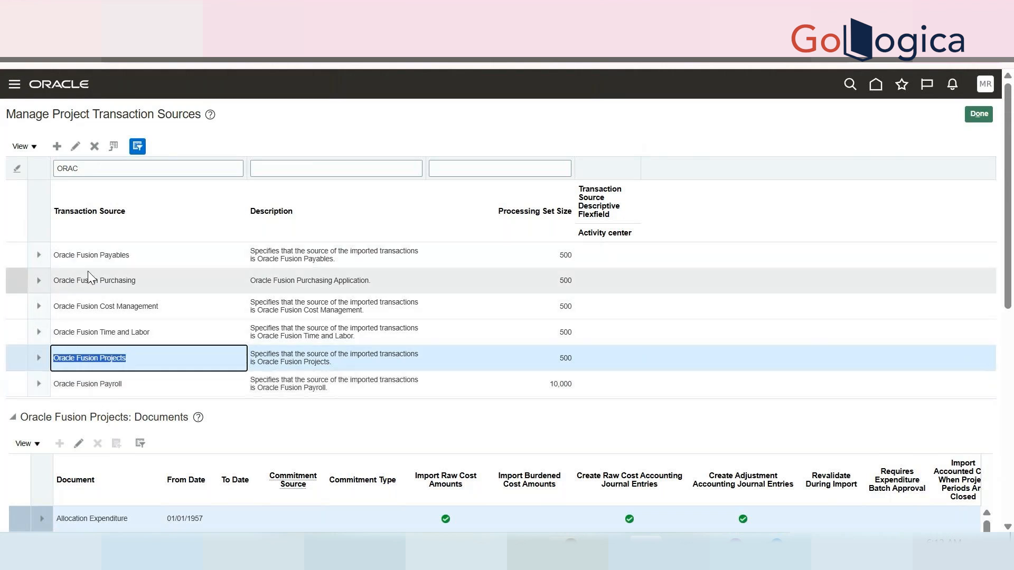
- Examine the import and accounting options of the Oracle Fusion Time and Labor source's Time Card document, and cancel out of its edit dialog
click(111, 332)
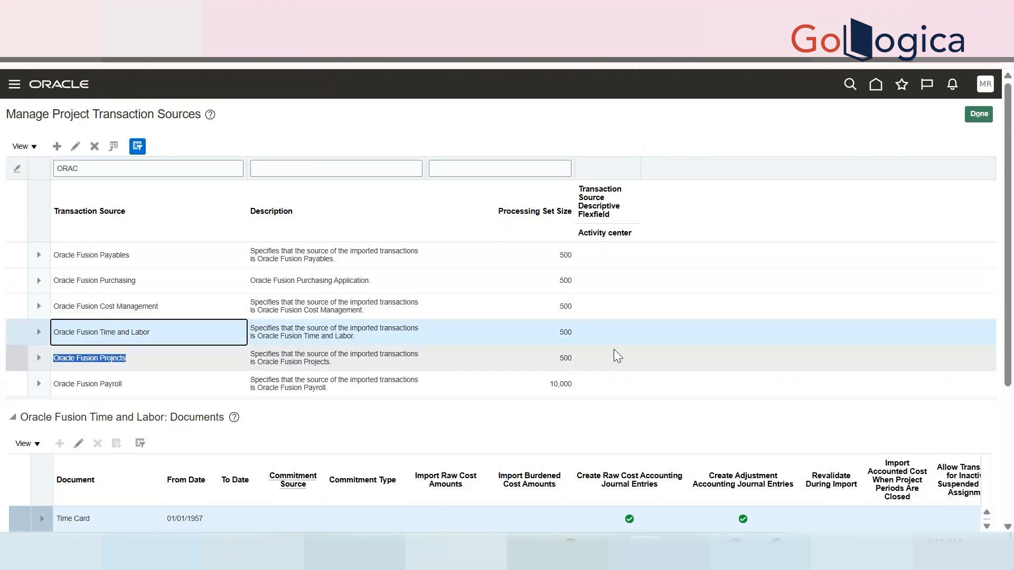
scroll(607, 350, down, 4)
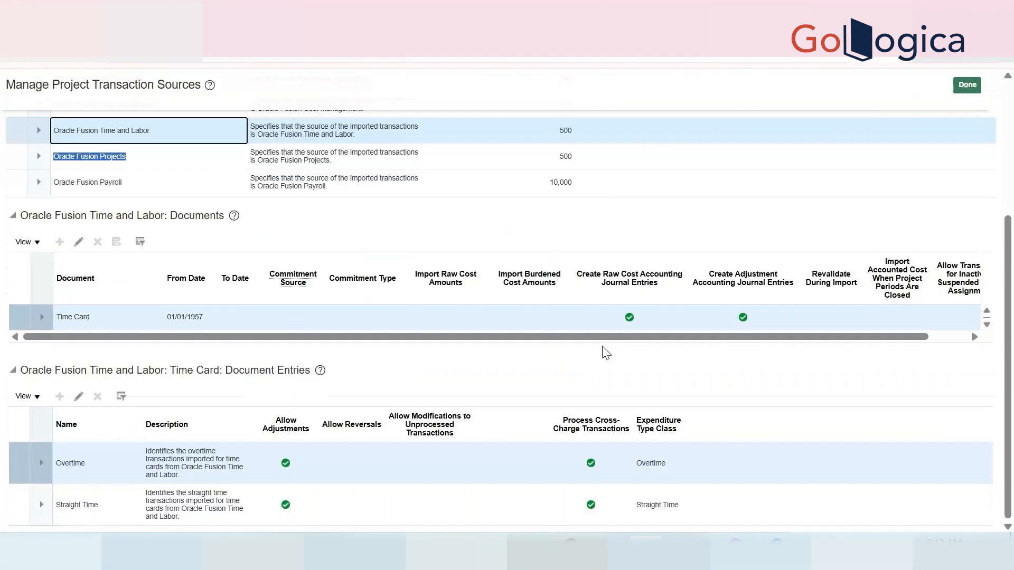
click(79, 311)
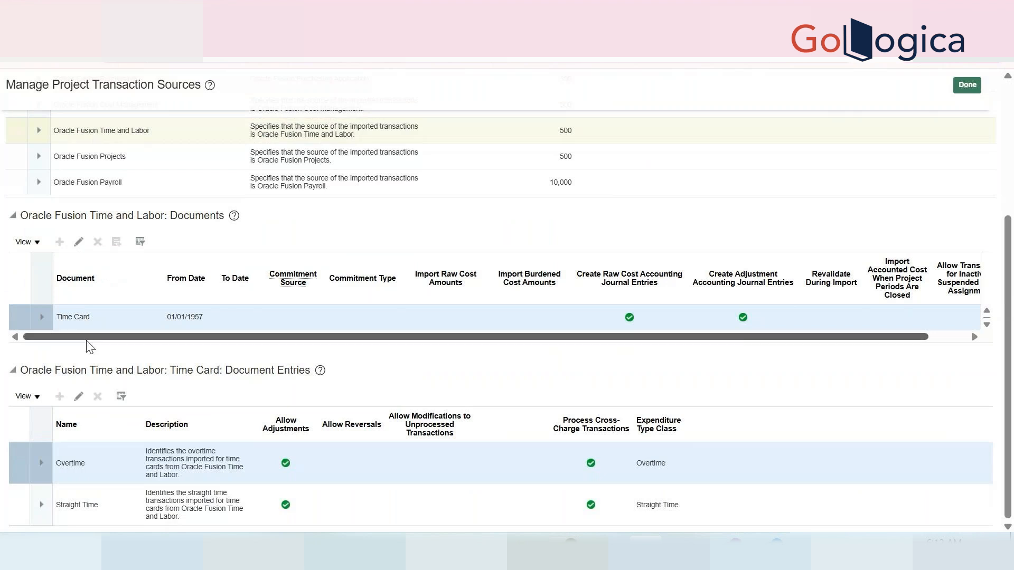
click(82, 240)
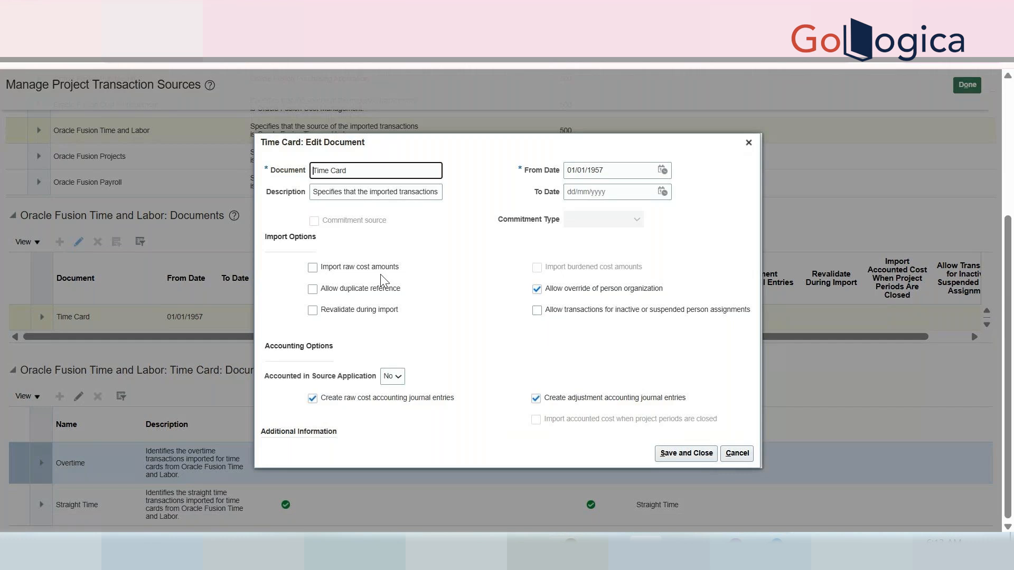
click(732, 455)
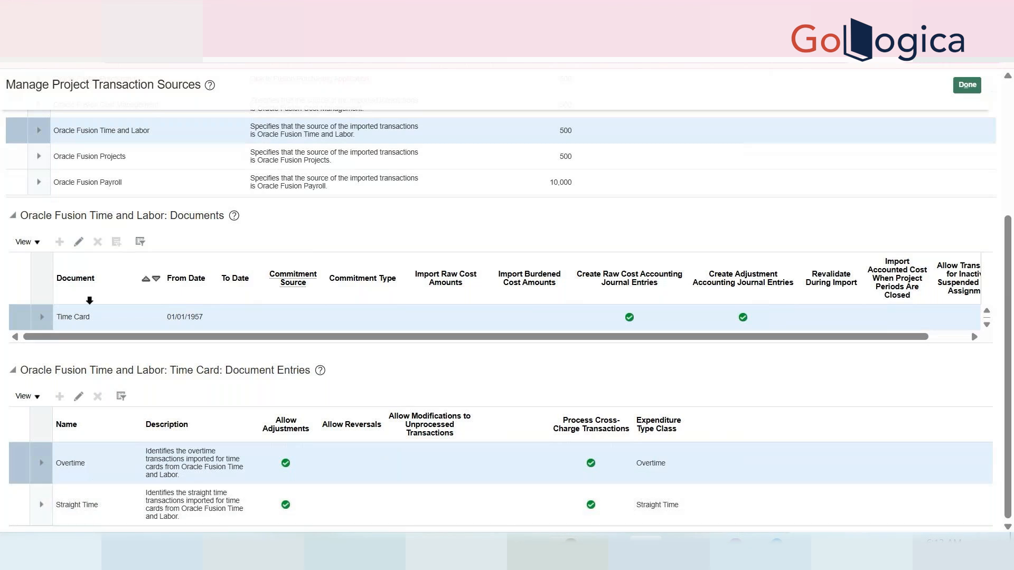
- Review the options of the Time Card document's Straight Time entry, then save and close its edit dialog
click(90, 498)
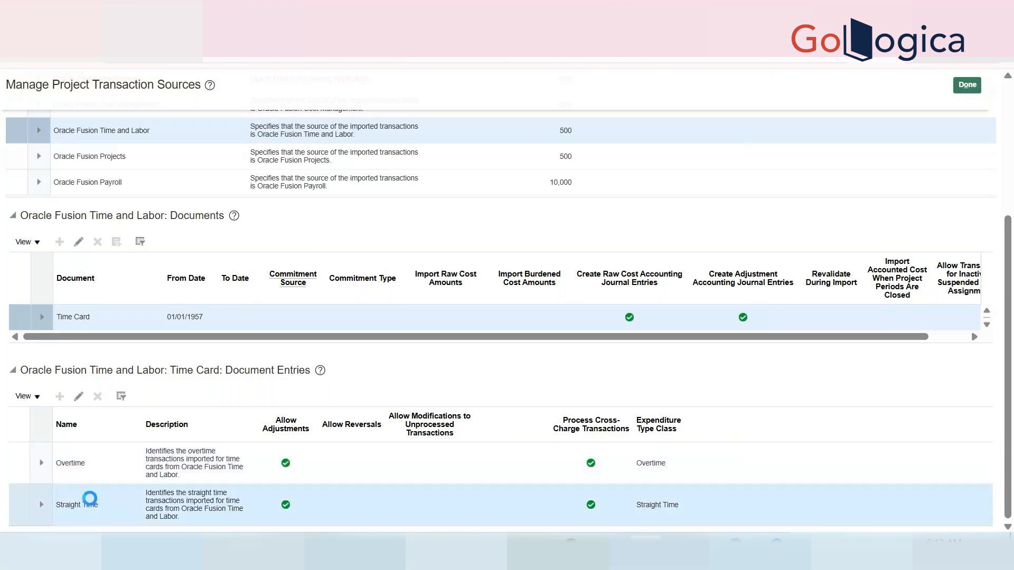
click(80, 396)
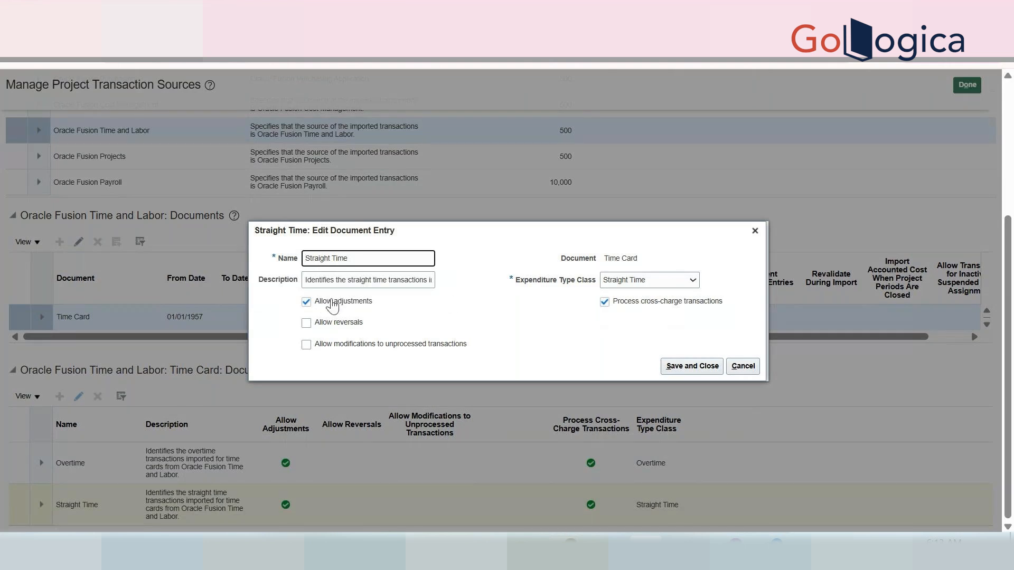
click(692, 369)
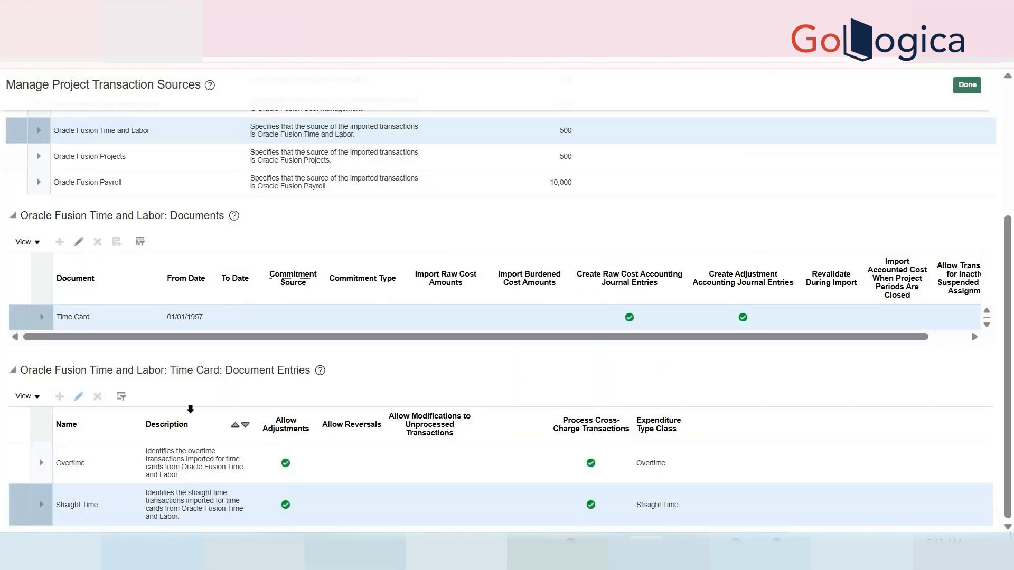
- Examine the documents listed under the Oracle Fusion Payables and Oracle Fusion Purchasing transaction sources
scroll(153, 283, up, 3)
scroll(69, 296, up, 3)
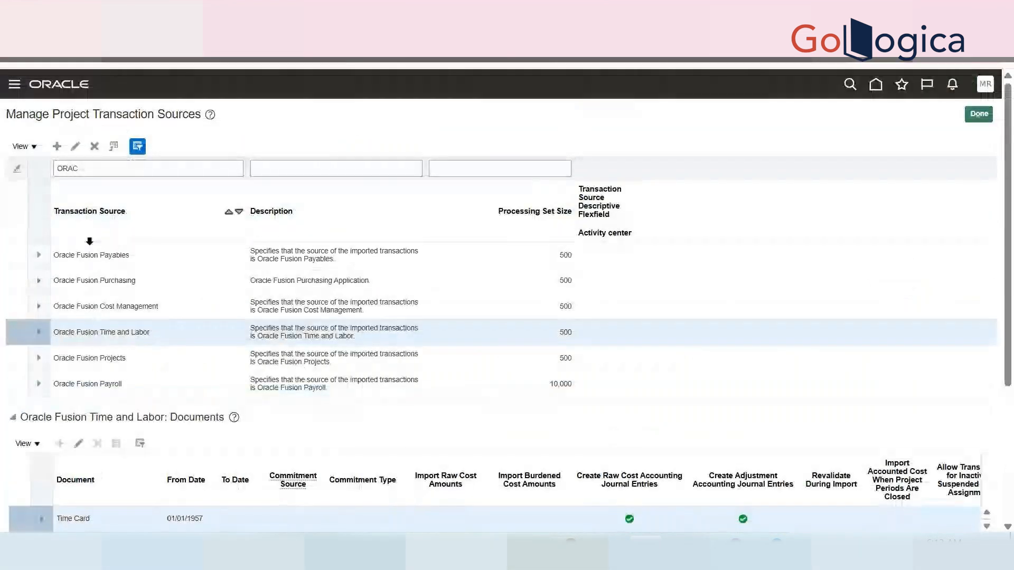
click(88, 255)
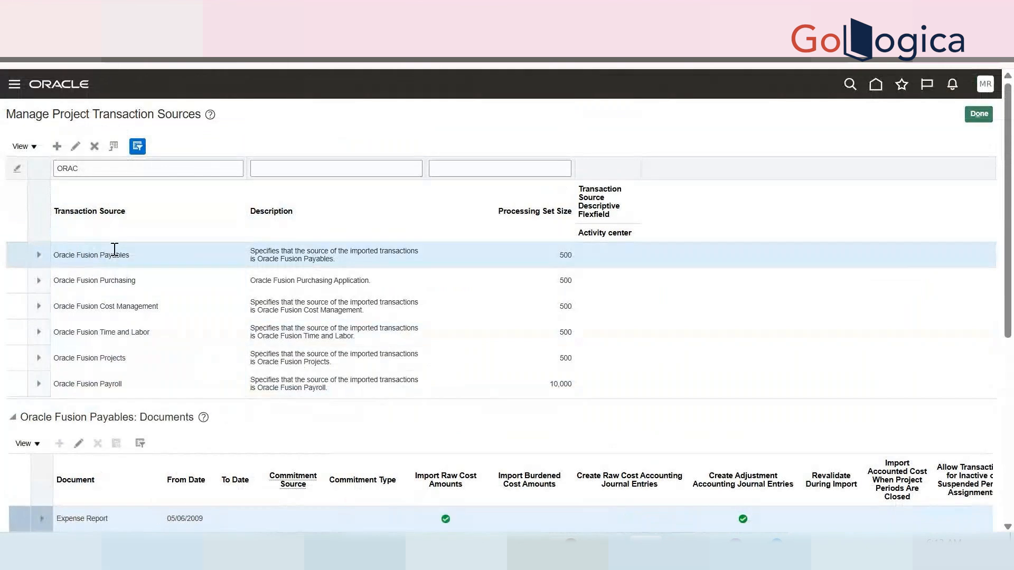
scroll(486, 379, down, 3)
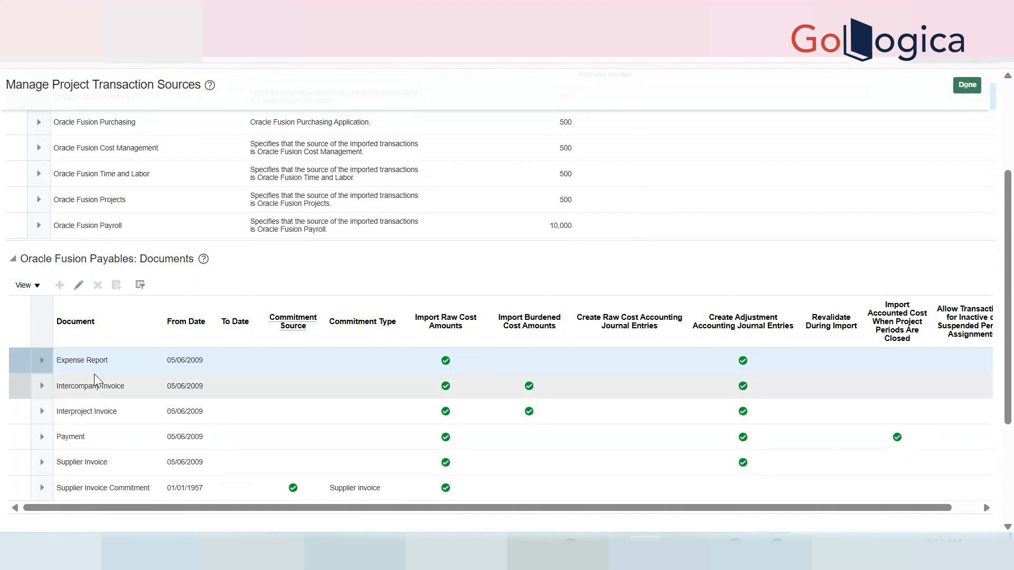
scroll(94, 374, up, 3)
click(88, 201)
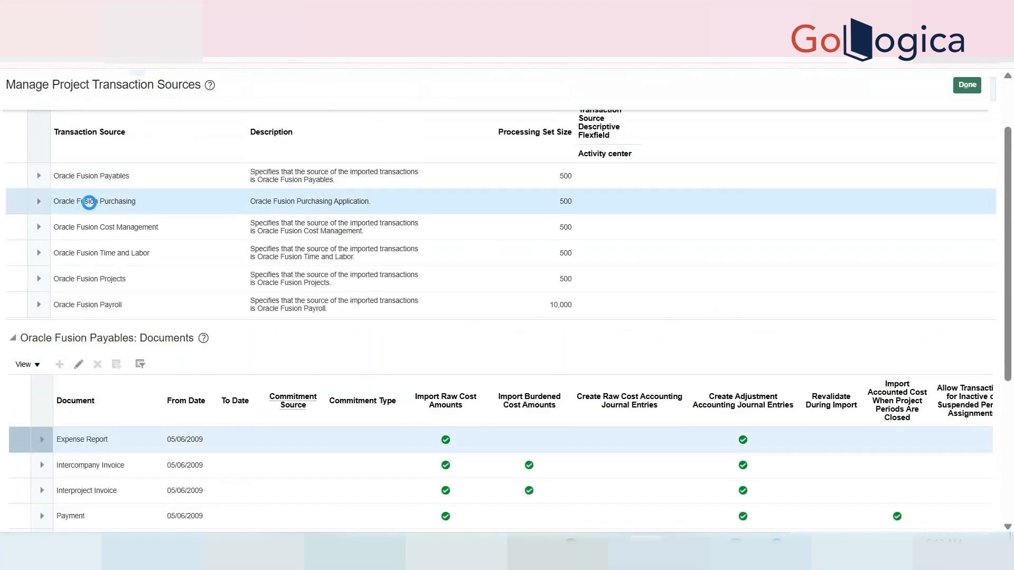
scroll(102, 291, down, 2)
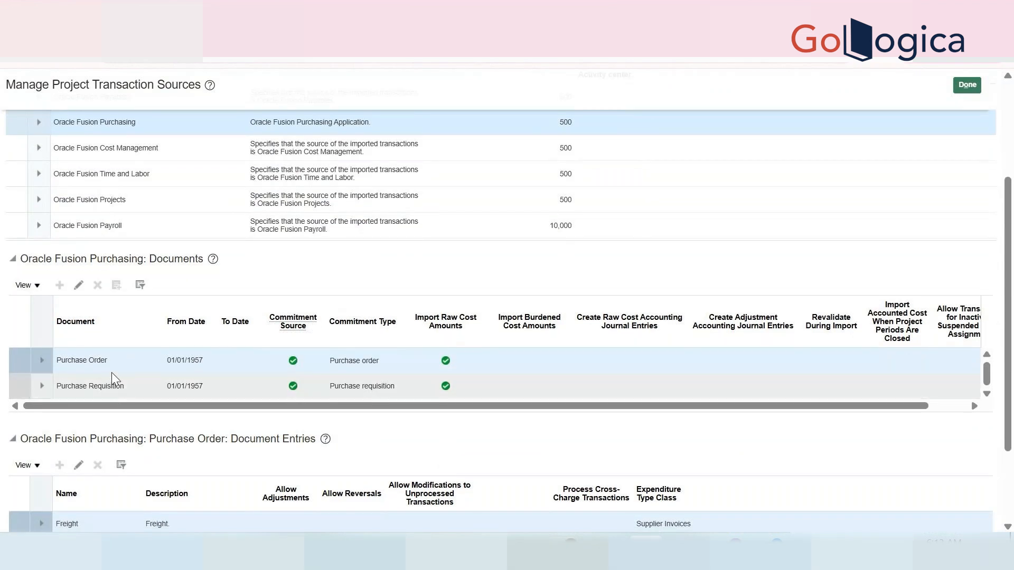
- Examine the documents listed under the Oracle Fusion Cost Management and Oracle Fusion Projects transaction sources
click(127, 153)
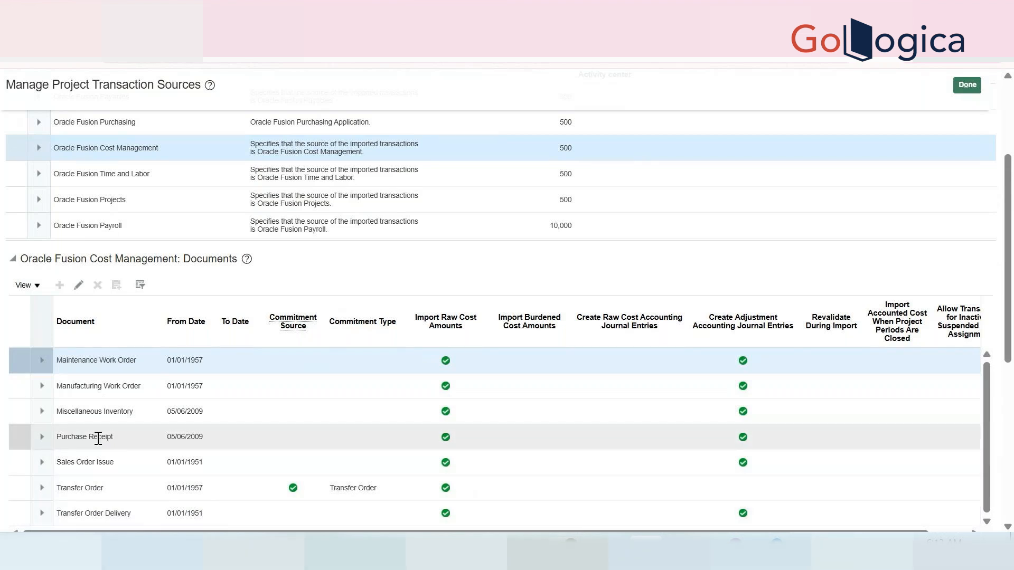
double_click(93, 199)
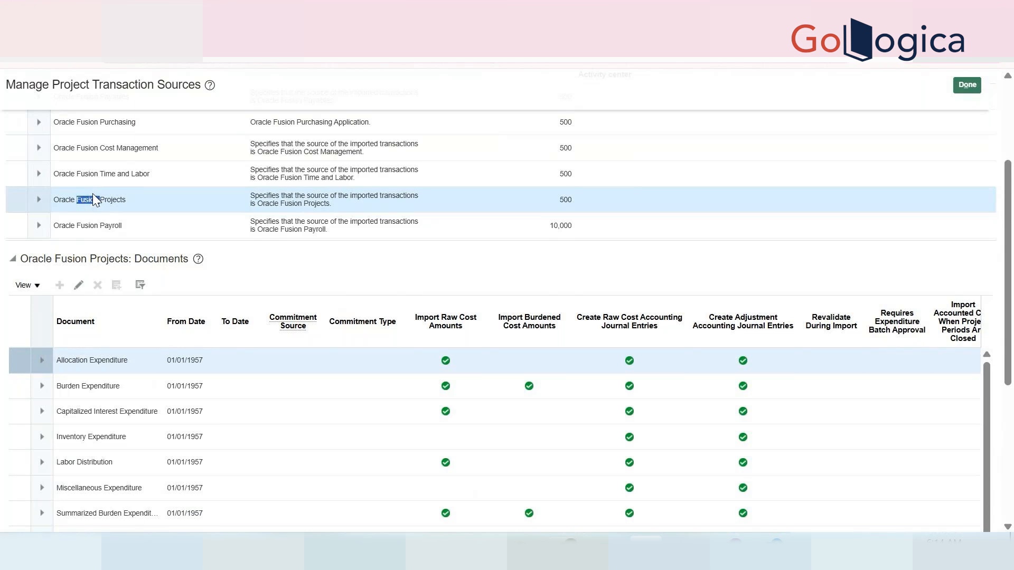
scroll(162, 310, up, 2)
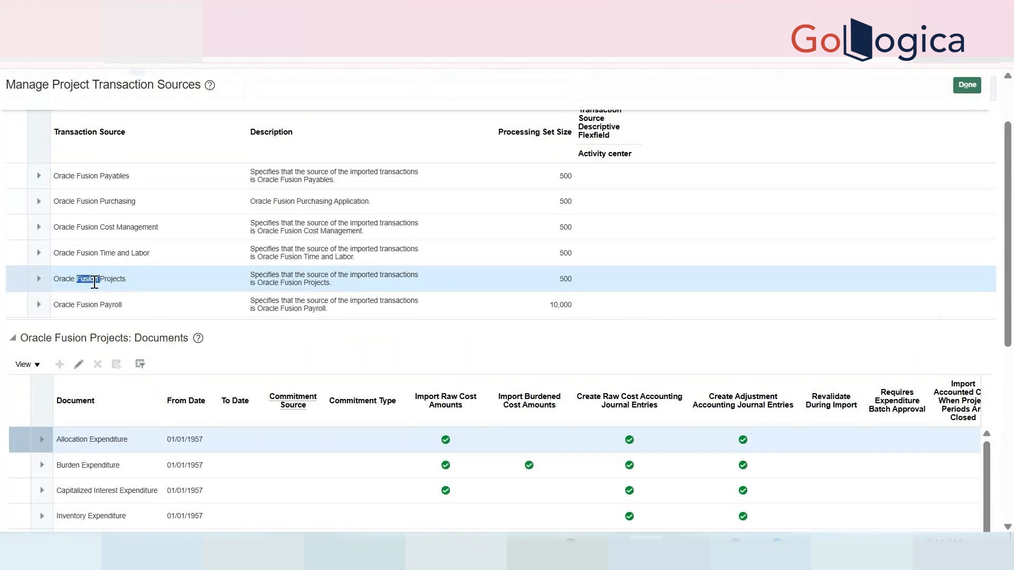
- Review the options of the Overtime document entry under Oracle Fusion Time and Labor's Time Card, and cancel its edit dialog
click(80, 258)
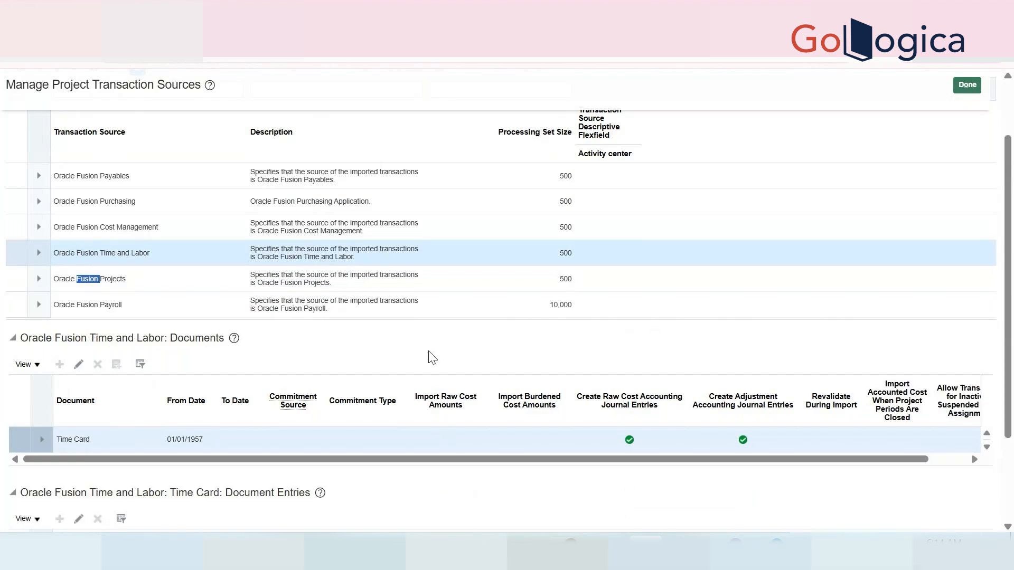
scroll(430, 355, down, 3)
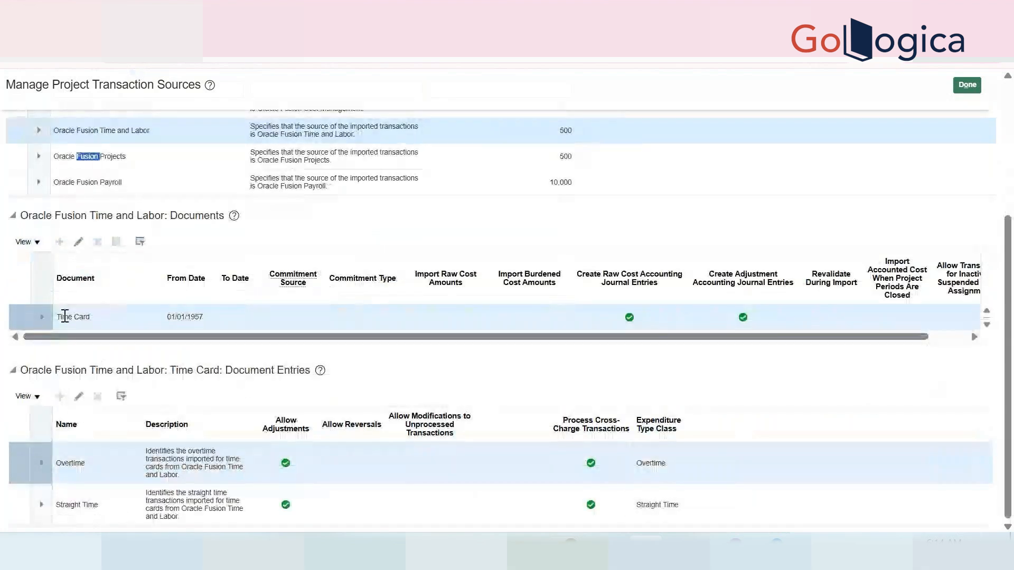
click(77, 395)
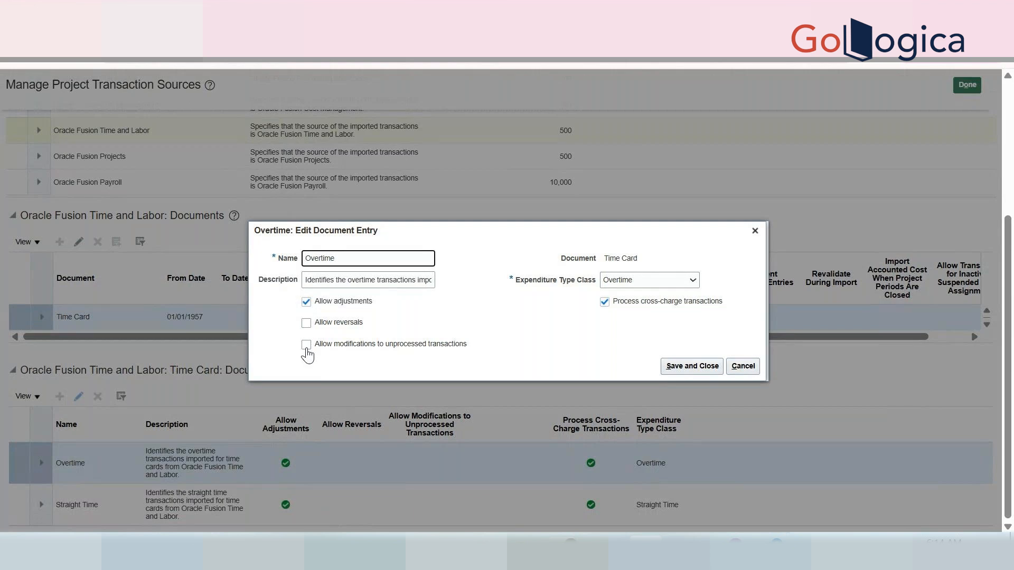
click(742, 366)
scroll(364, 380, up, 3)
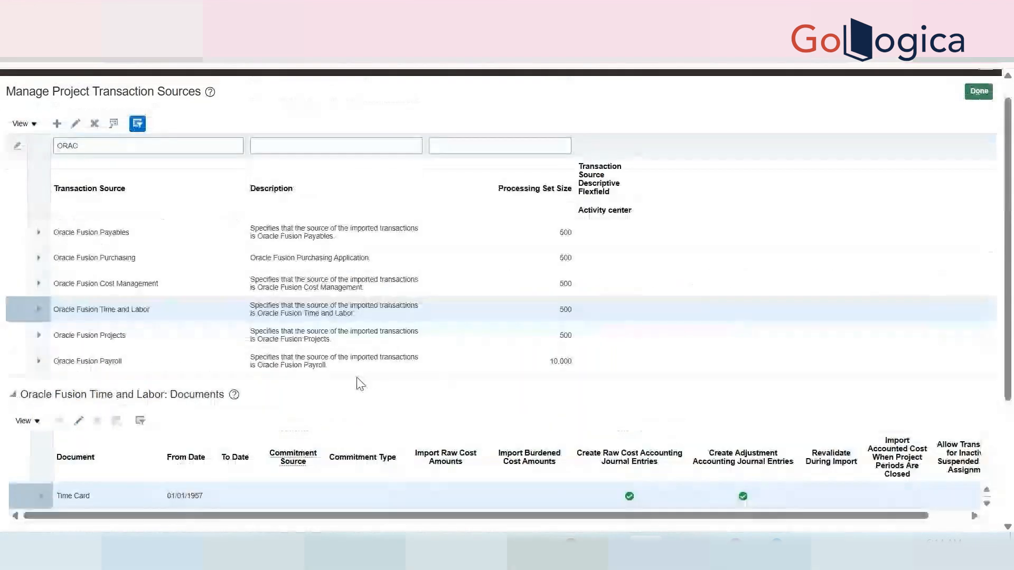
- Create a transaction source named GCSP Projects with the description GCSP Projects, leaving the activity center blank, and save it
scroll(360, 384, up, 1)
click(56, 146)
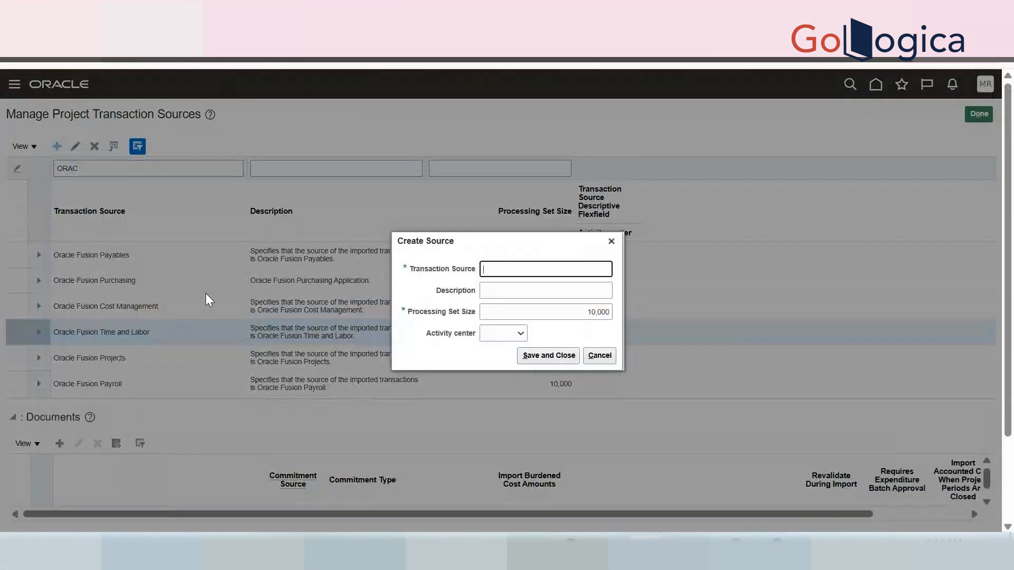
text(GCTP)
text( Projects)
double_click(496, 279)
triple_click(496, 272)
key(ctrl+c)
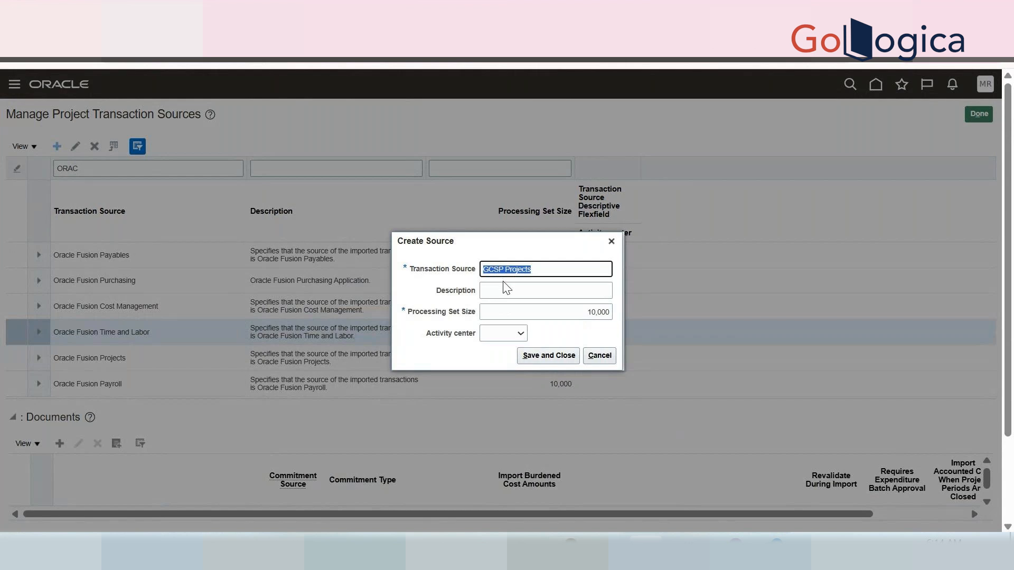
click(509, 287)
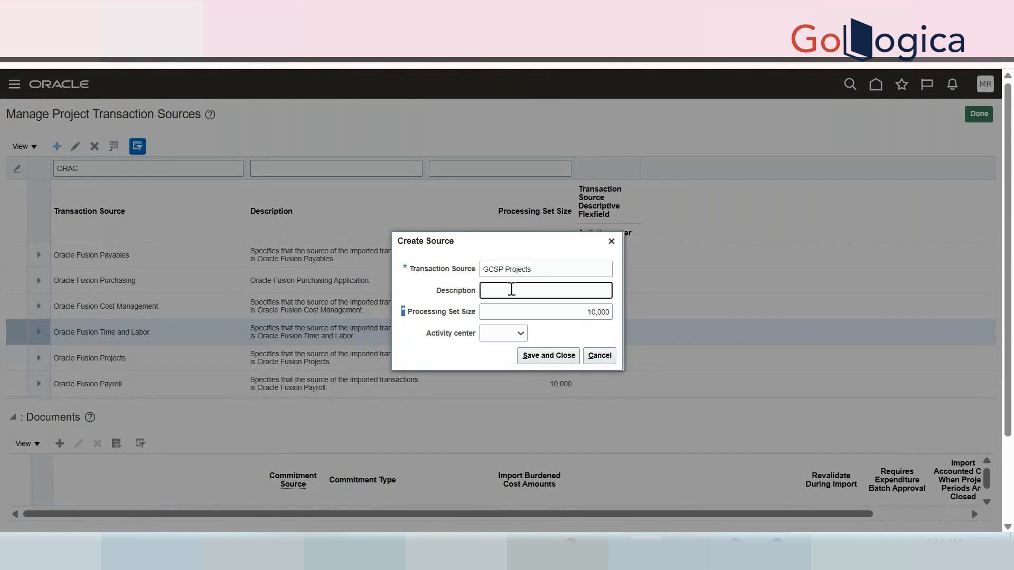
key(ctrl+v)
click(500, 334)
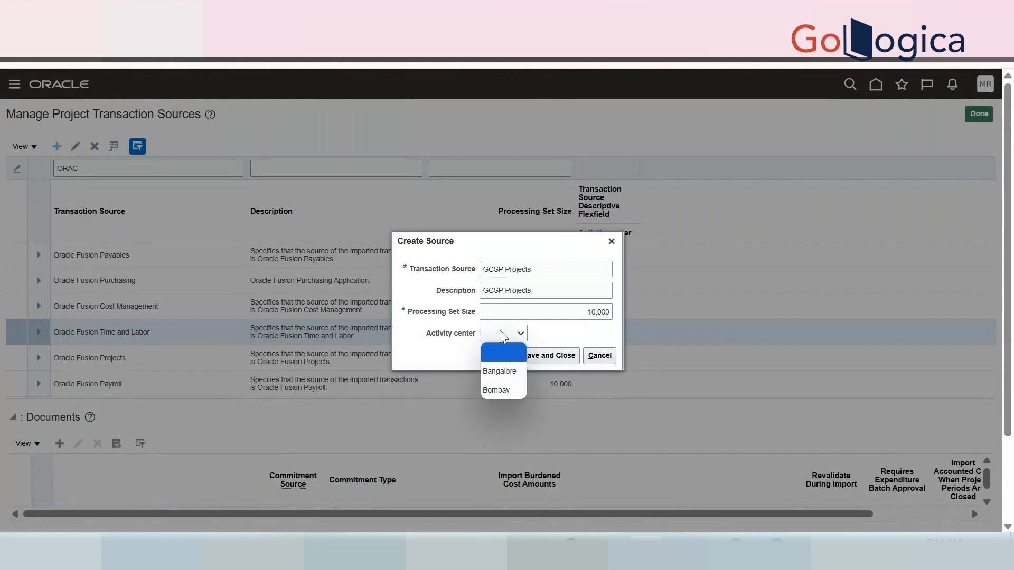
click(519, 335)
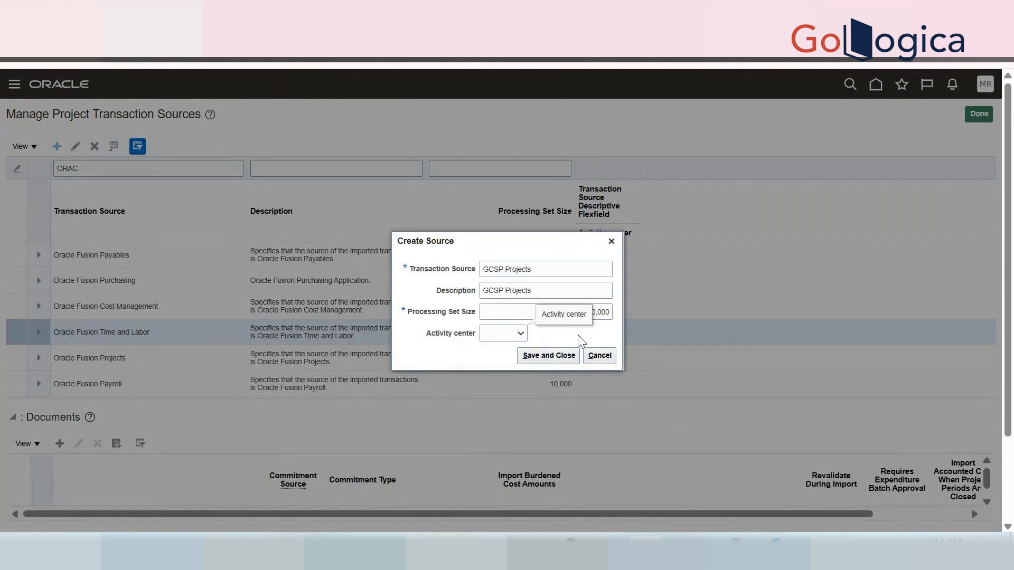
click(537, 352)
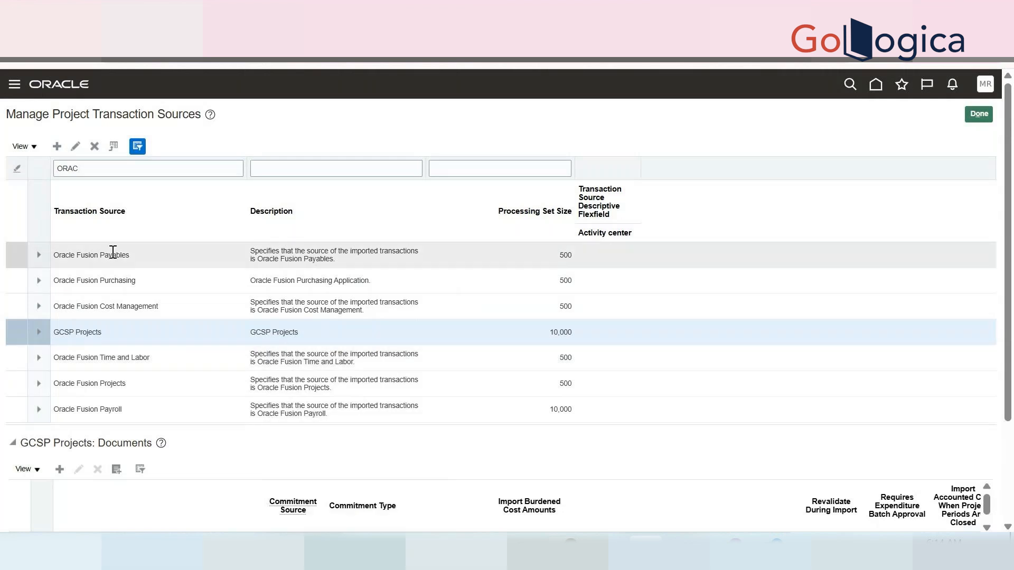
double_click(95, 331)
triple_click(93, 330)
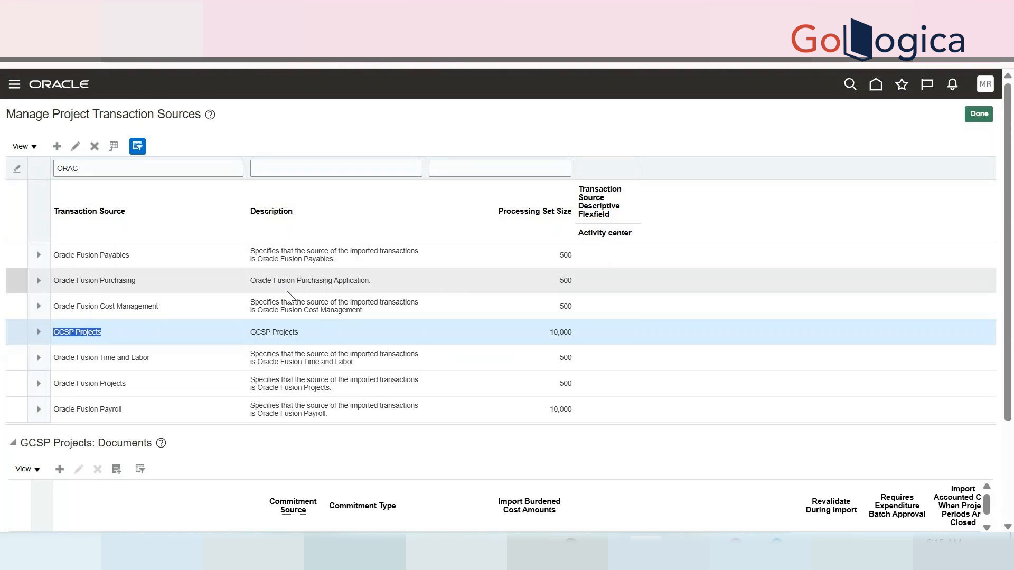
scroll(287, 291, down, 2)
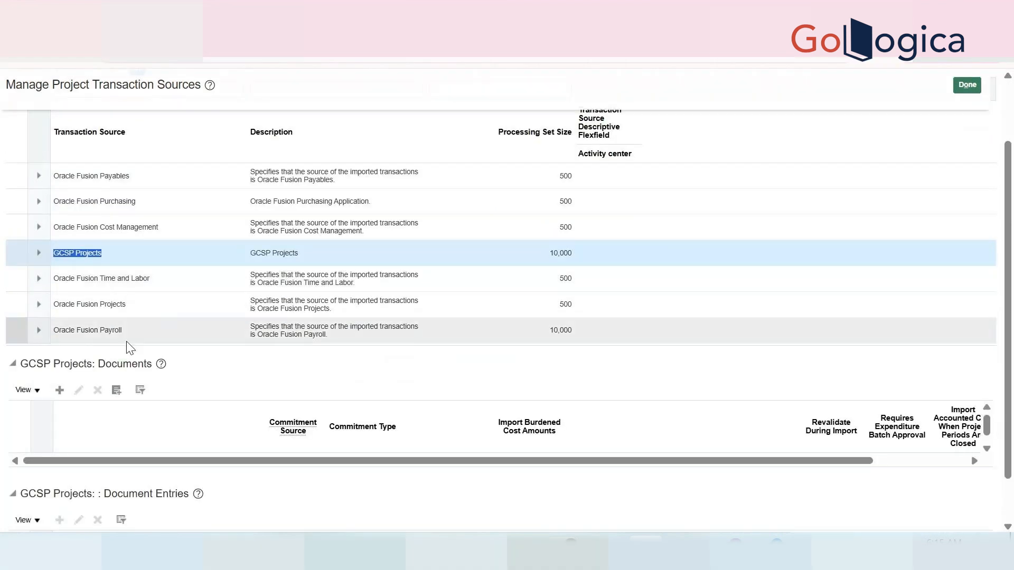
click(60, 391)
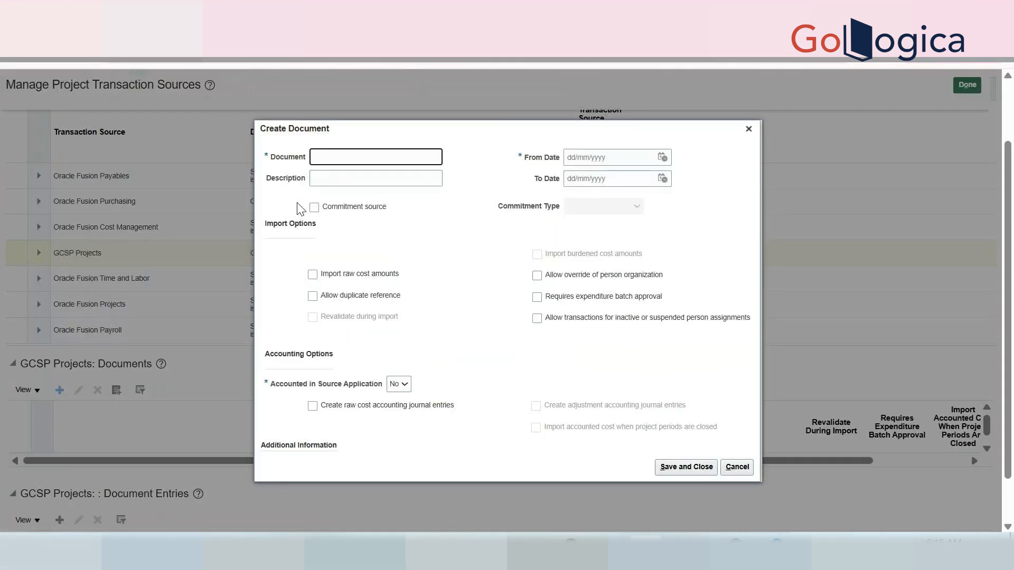
text(Labor Conversionsion)
triple_click(342, 156)
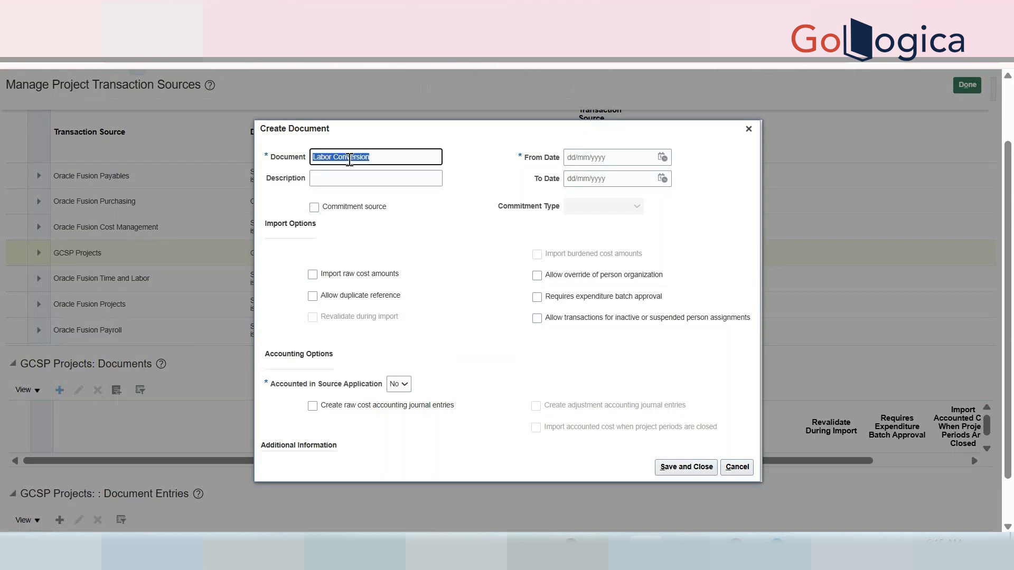
click(352, 182)
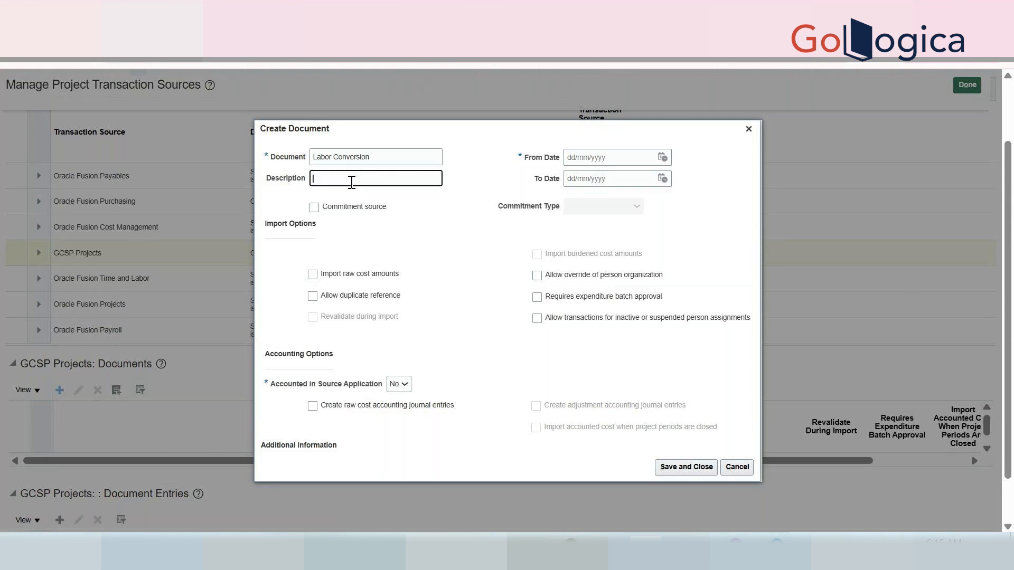
click(726, 467)
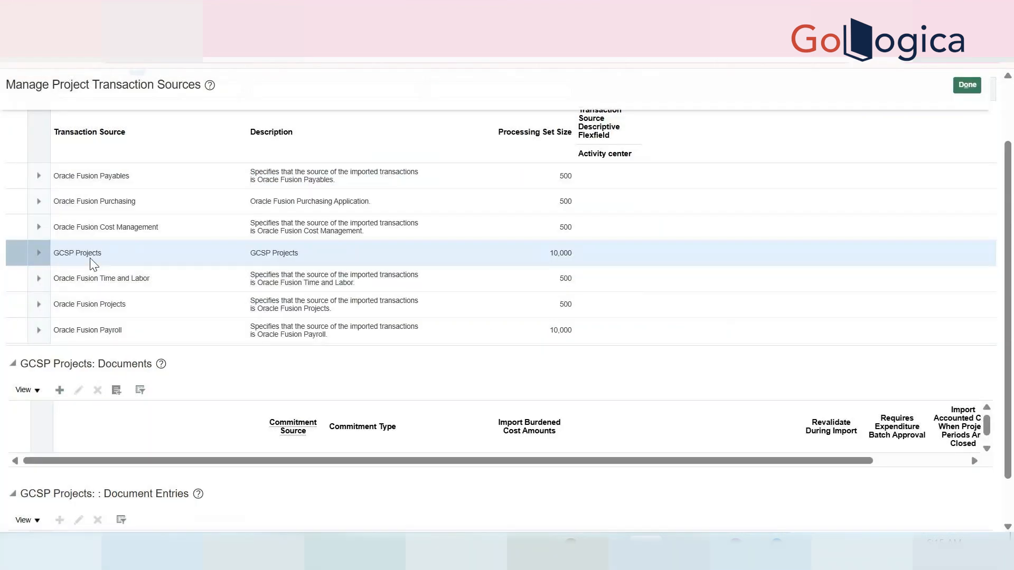
- Change both the name and description of the GCSP Projects transaction source to GCSP Projects Conversion and save it
scroll(119, 256, up, 2)
click(76, 148)
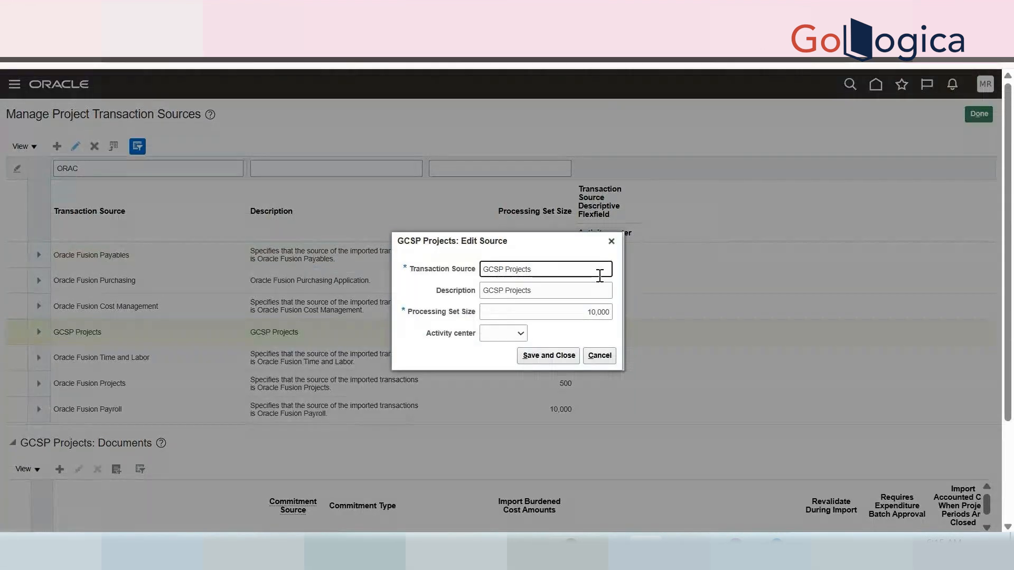
text(nversion)
key(ctrl+a)
key(ctrl+c)
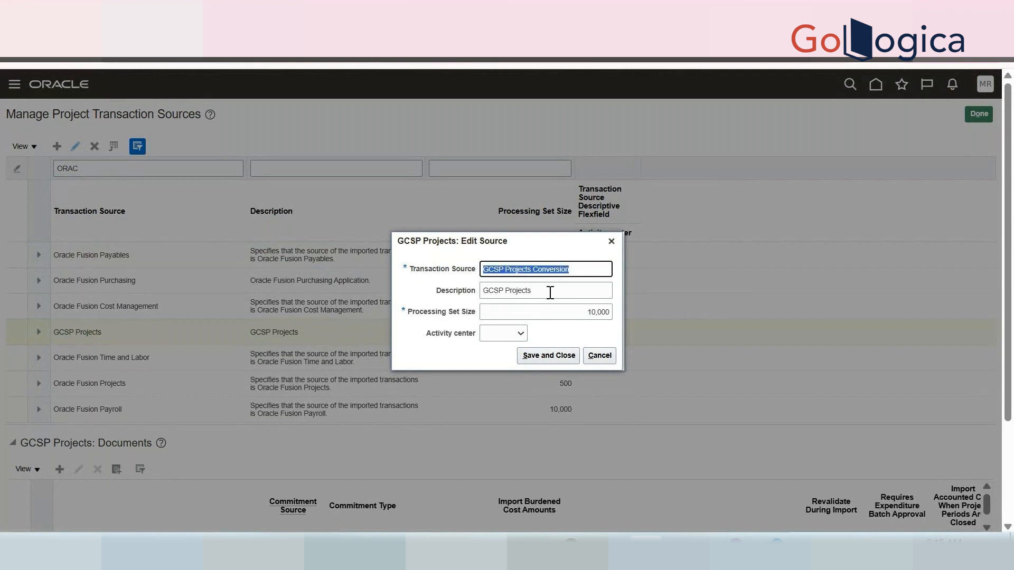
click(548, 292)
key(ctrl+a)
key(ctrl+v)
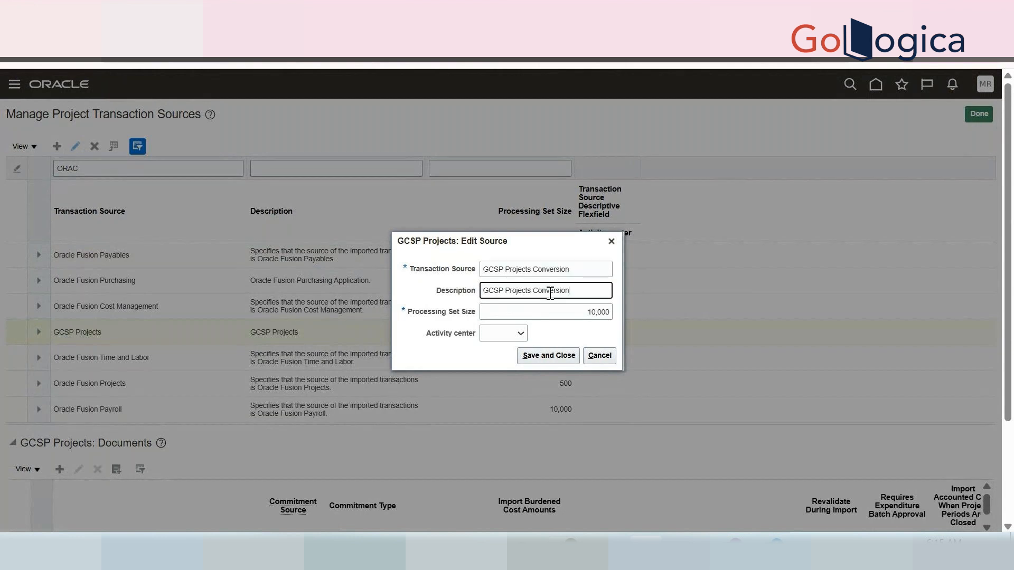
click(561, 356)
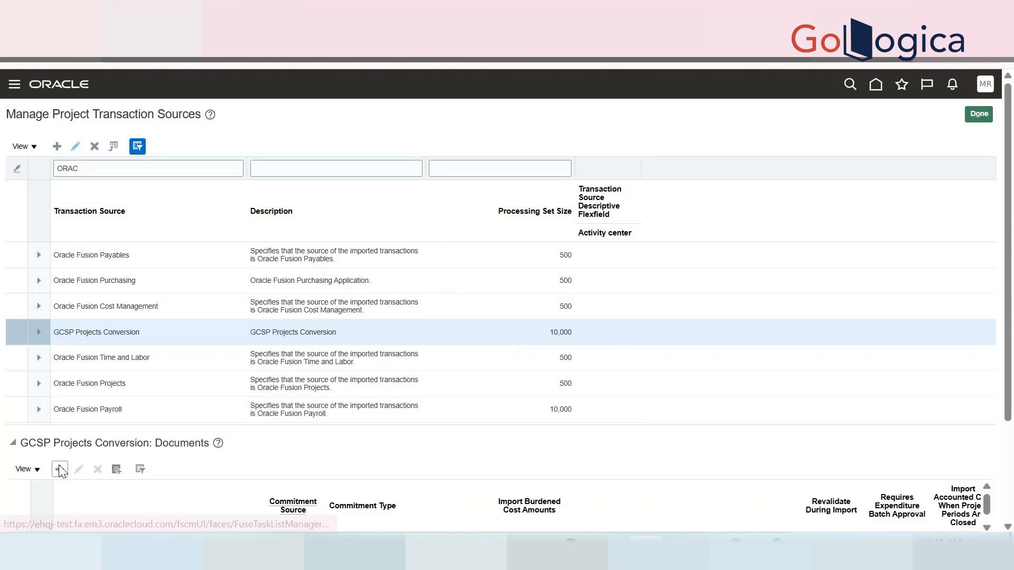
- Start a new document under GCSP Projects Conversion with the name and description GCSP Labor Conversion
click(59, 470)
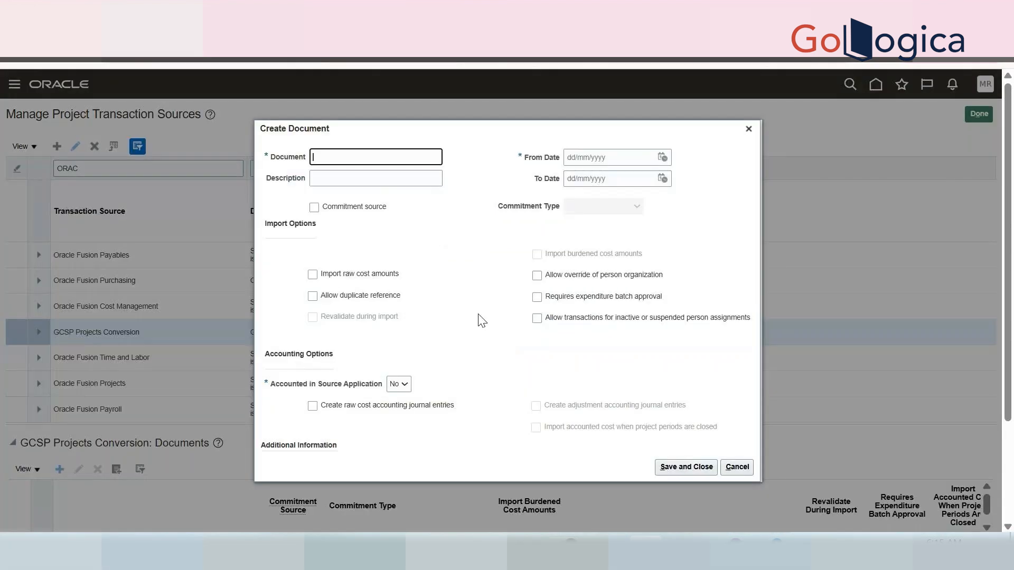
key(ctrl+v)
double_click(347, 158)
text(Labor)
triple_click(348, 163)
key(ctrl+c)
click(378, 193)
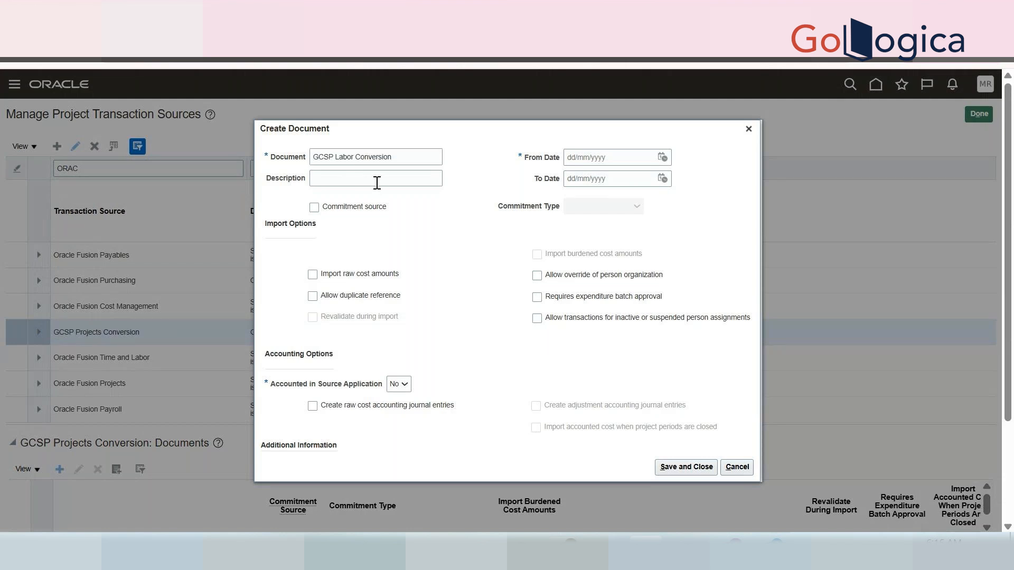
click(376, 179)
key(ctrl+v)
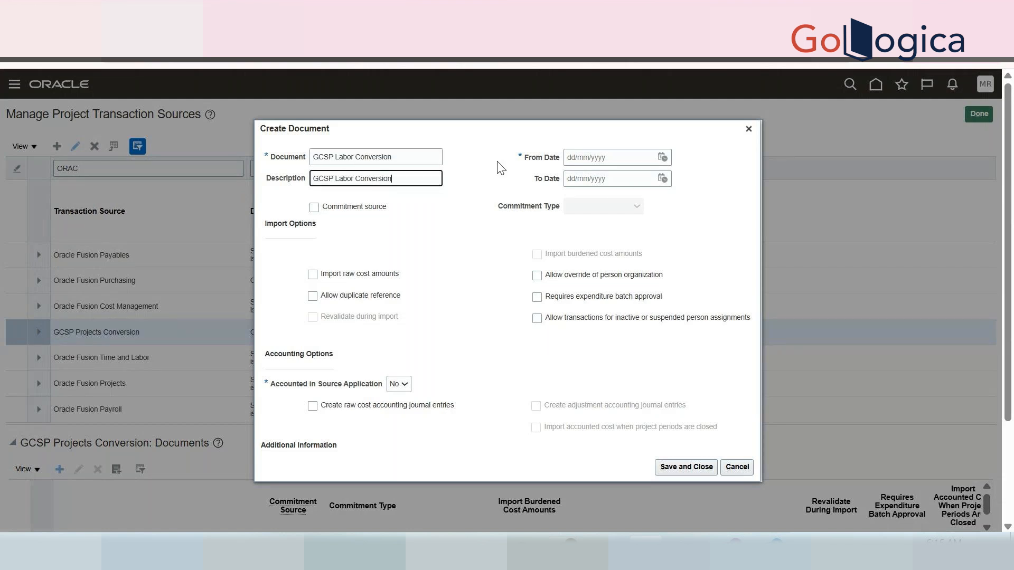
- Set the new document's From Date to 01/01/2000
click(662, 157)
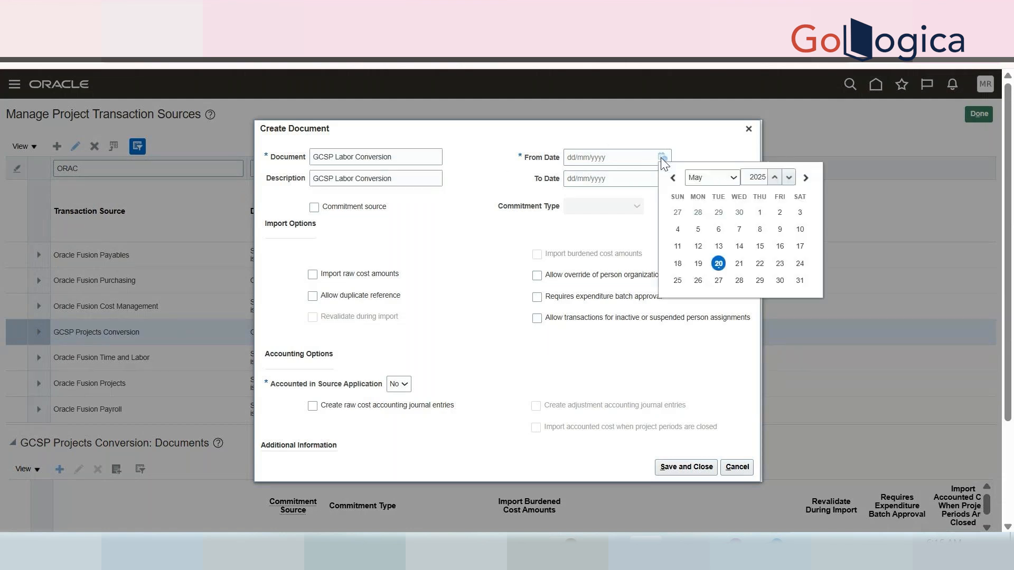
click(571, 159)
text(11/01/2000)
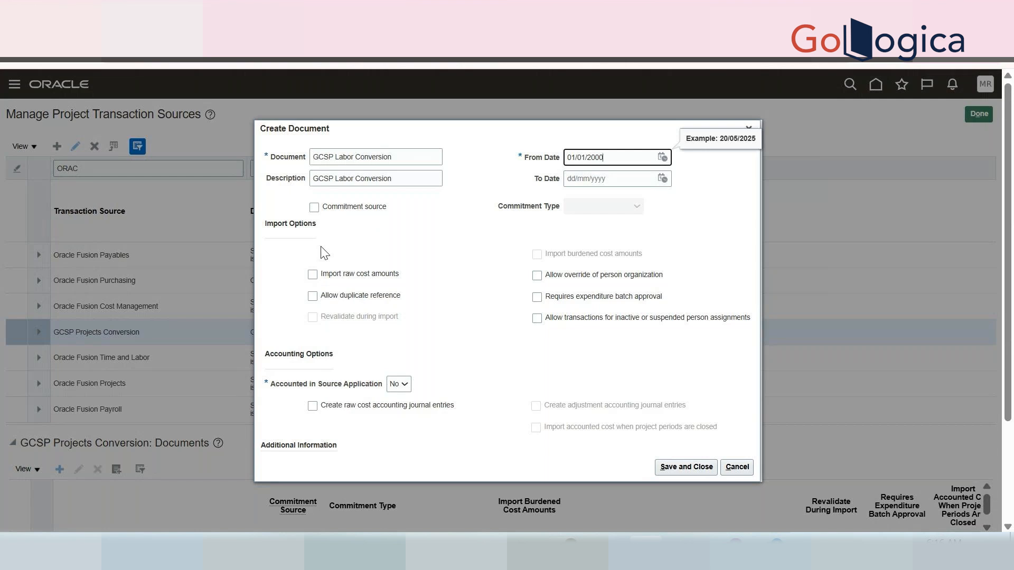
- Enable importing raw cost amounts, overriding the person organization, and transactions for inactive or suspended person assignments
click(313, 276)
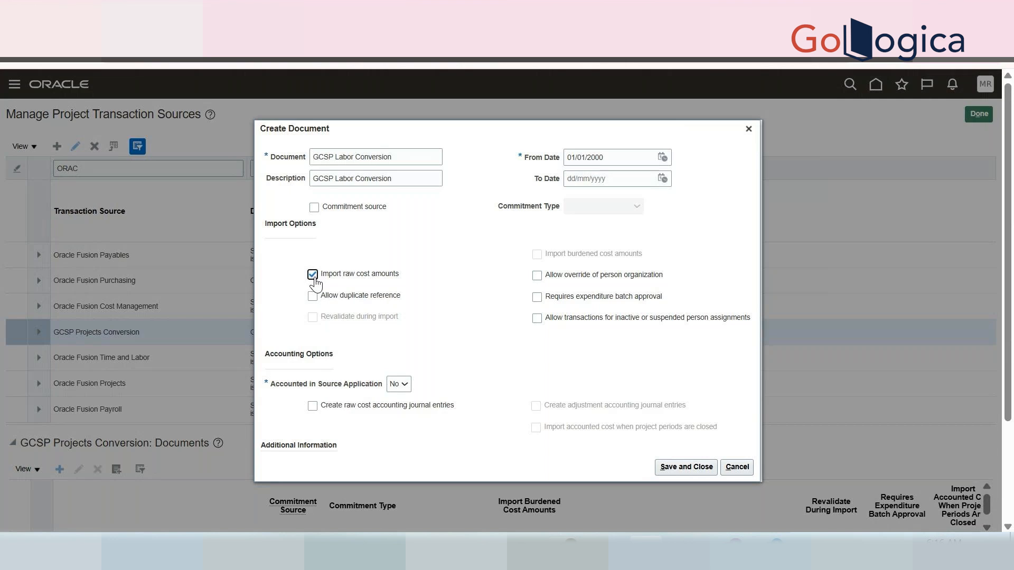
double_click(538, 255)
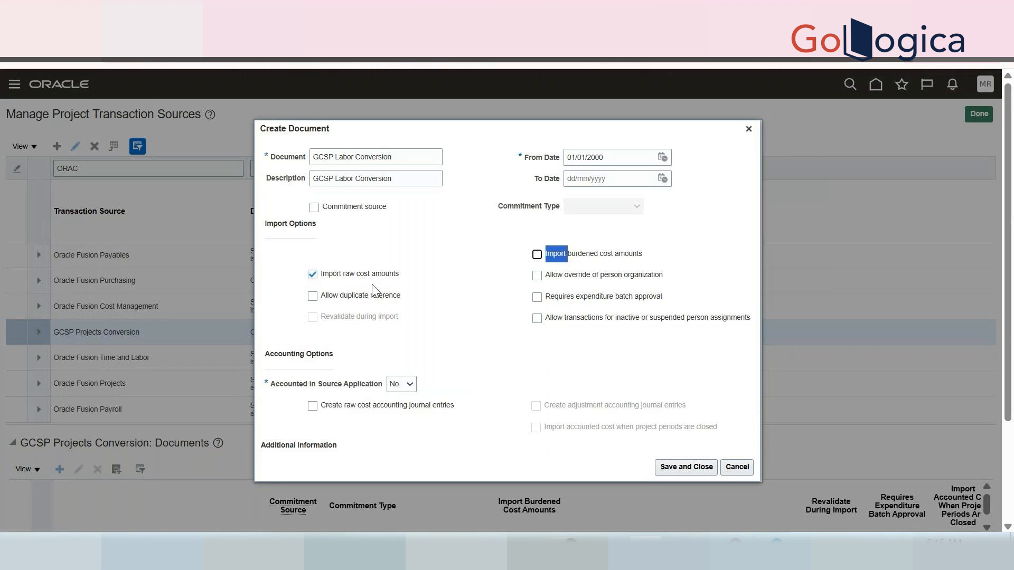
click(537, 277)
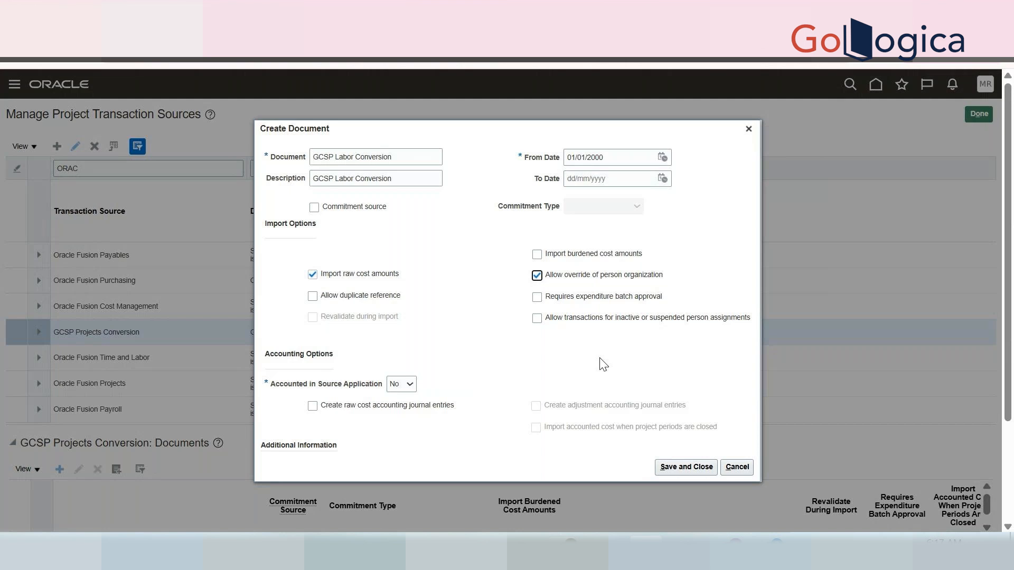
click(537, 318)
- Try Raw for the document's Accounted in Source Application option and set it back to No
click(403, 389)
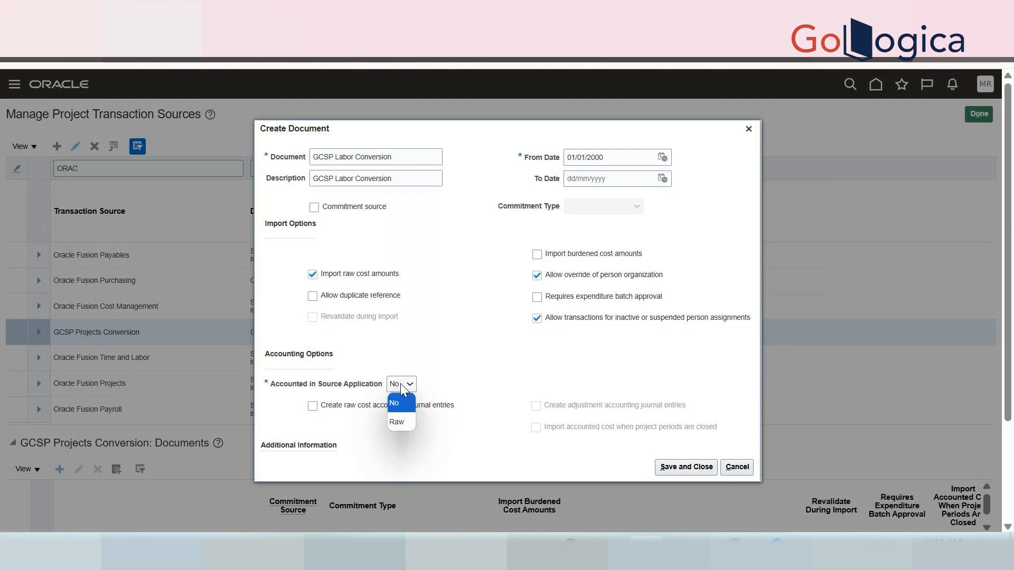
click(400, 422)
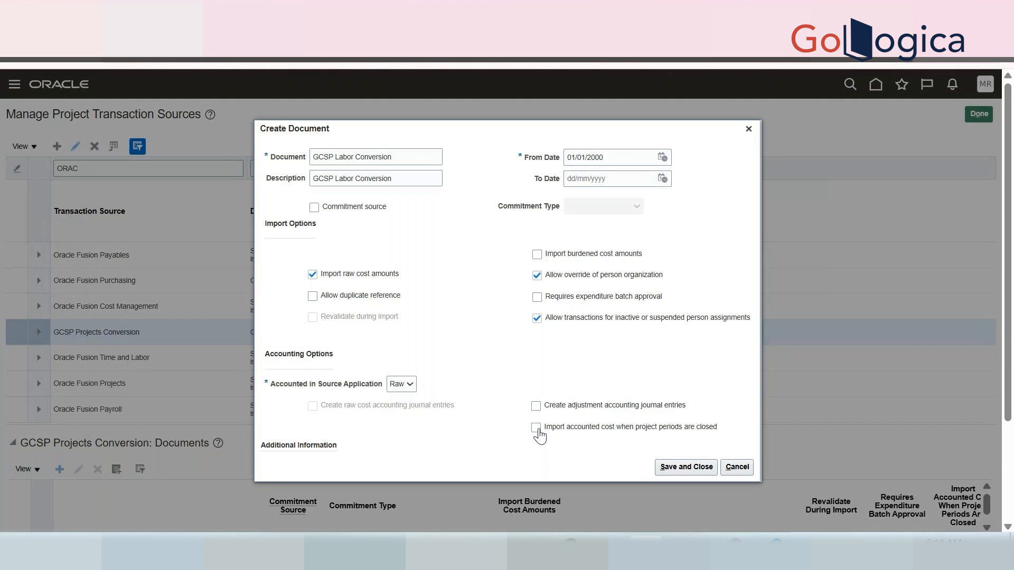
click(409, 385)
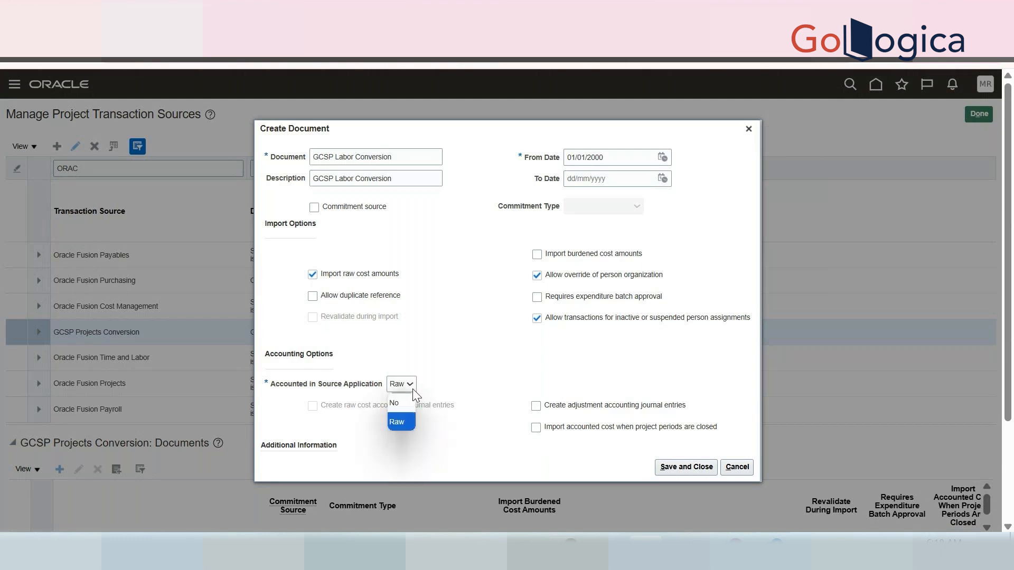
click(404, 401)
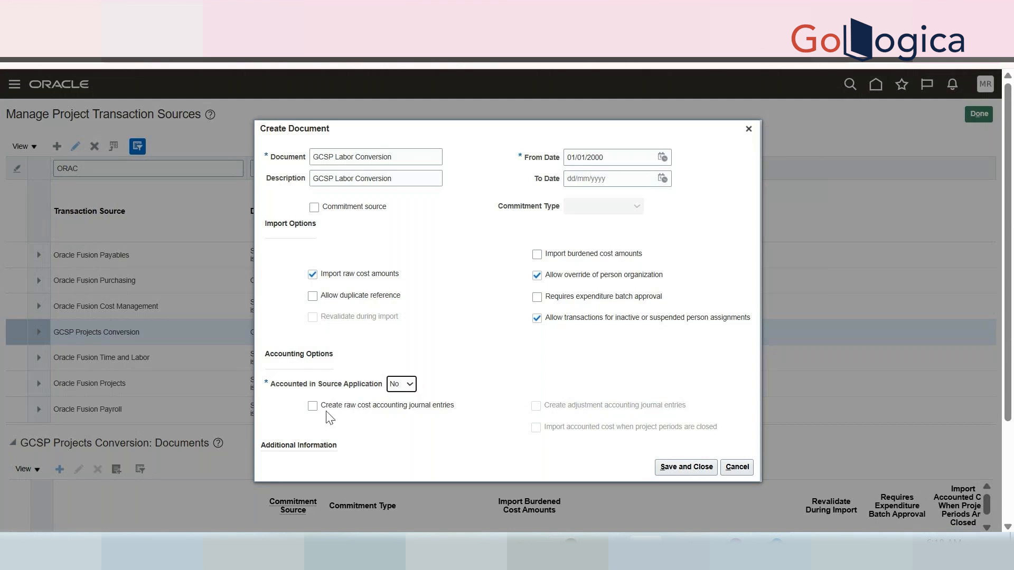
- Enable creation of raw cost and adjustment accounting journal entries for the GCSP Labor Conversion document, and save it
click(312, 406)
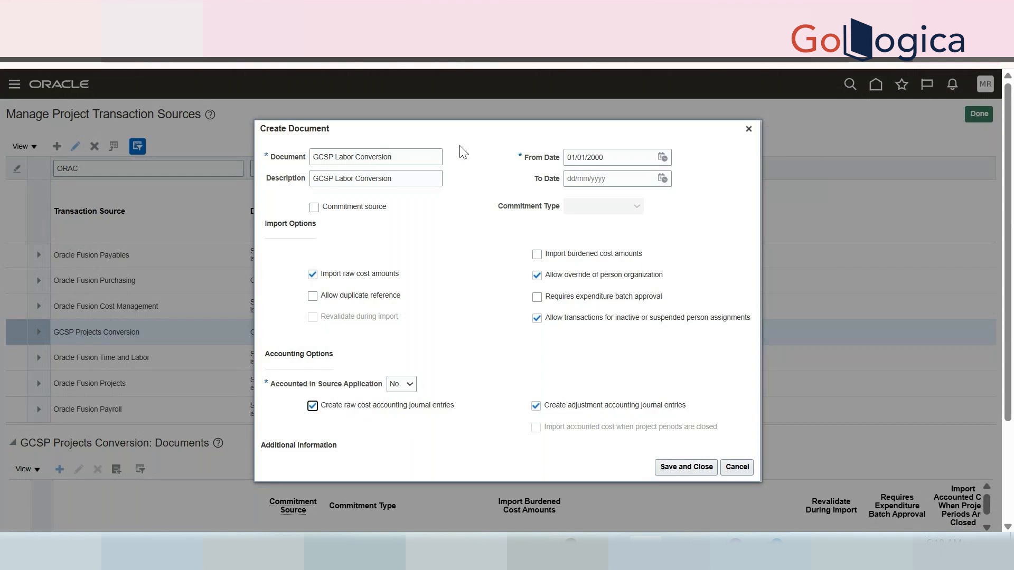
drag(475, 137, 527, 146)
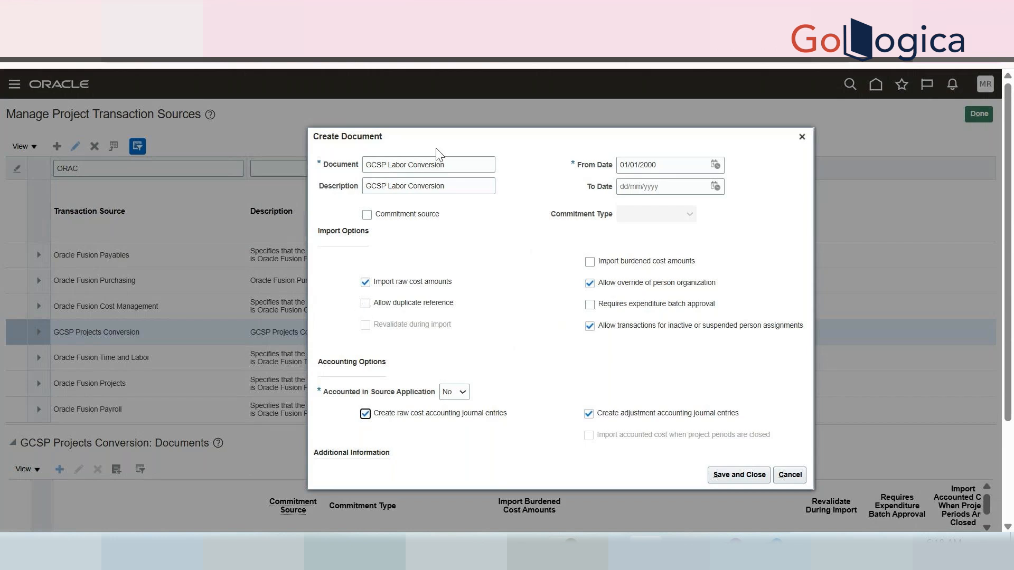
drag(534, 145, 550, 134)
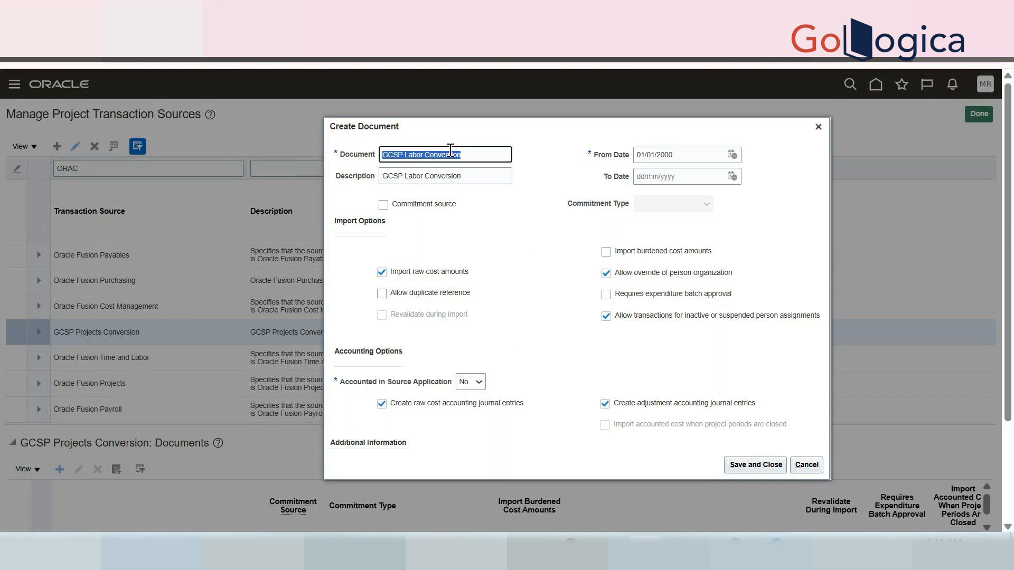
click(767, 470)
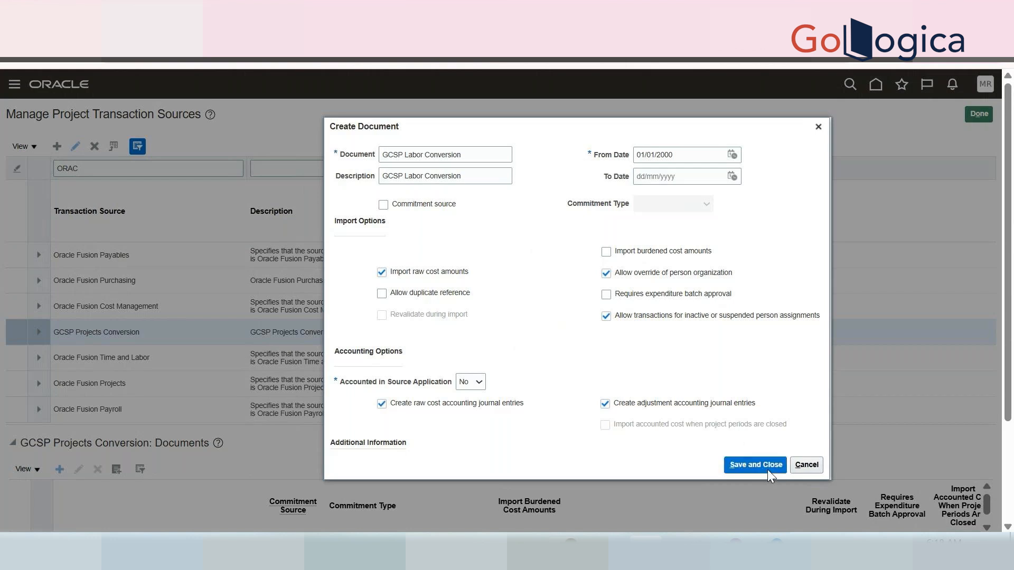
- Start a document entry for the GCSP Labor Conversion document, with GCSP Labor Conversion as both its name and description
scroll(736, 401, down, 3)
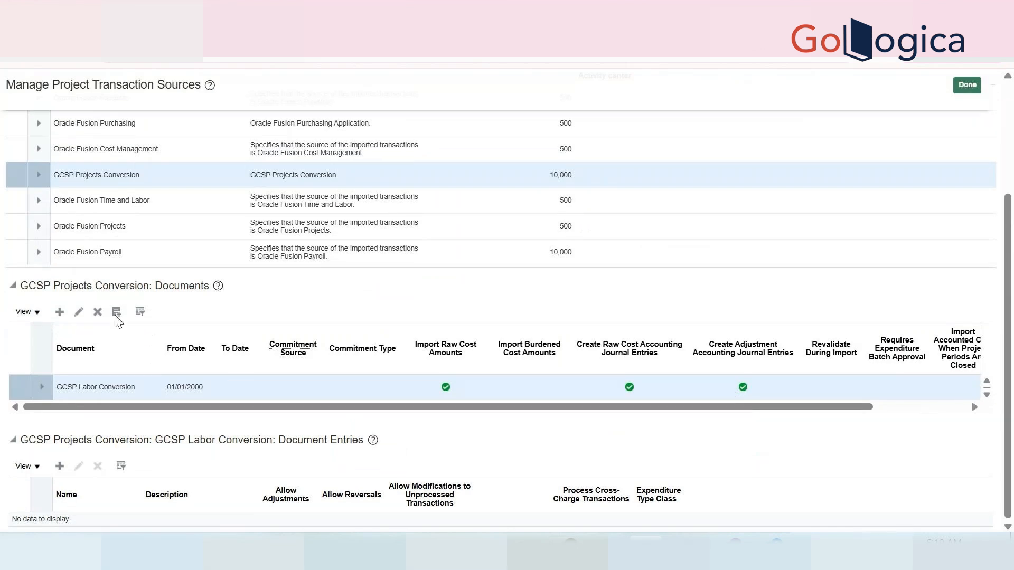
click(59, 467)
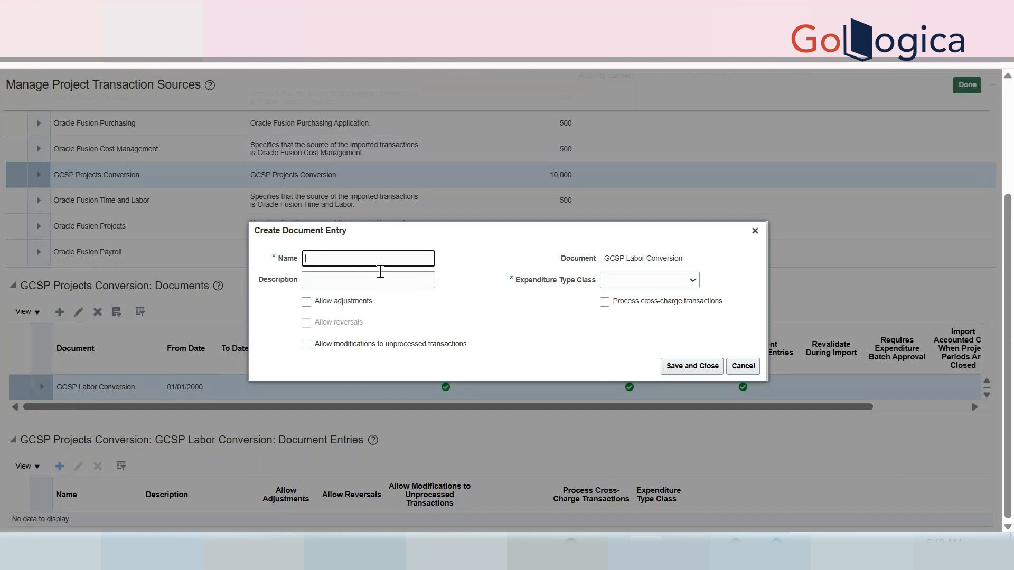
key(ctrl+v)
click(354, 278)
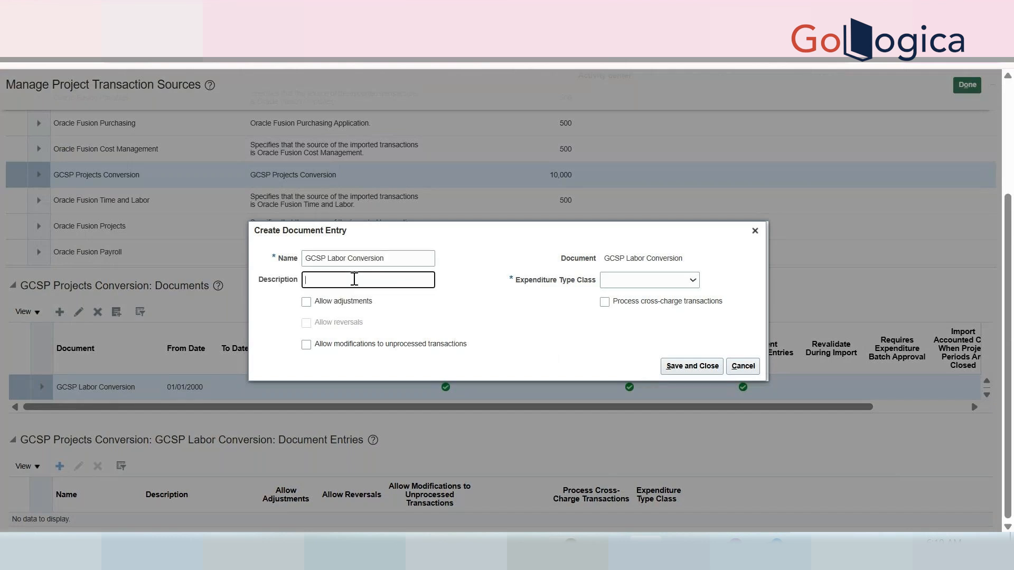
key(ctrl+v)
- Allow adjustments, reversals and modifications to unprocessed transactions for the GCSP Labor Conversion document entry
click(306, 302)
click(305, 324)
click(305, 345)
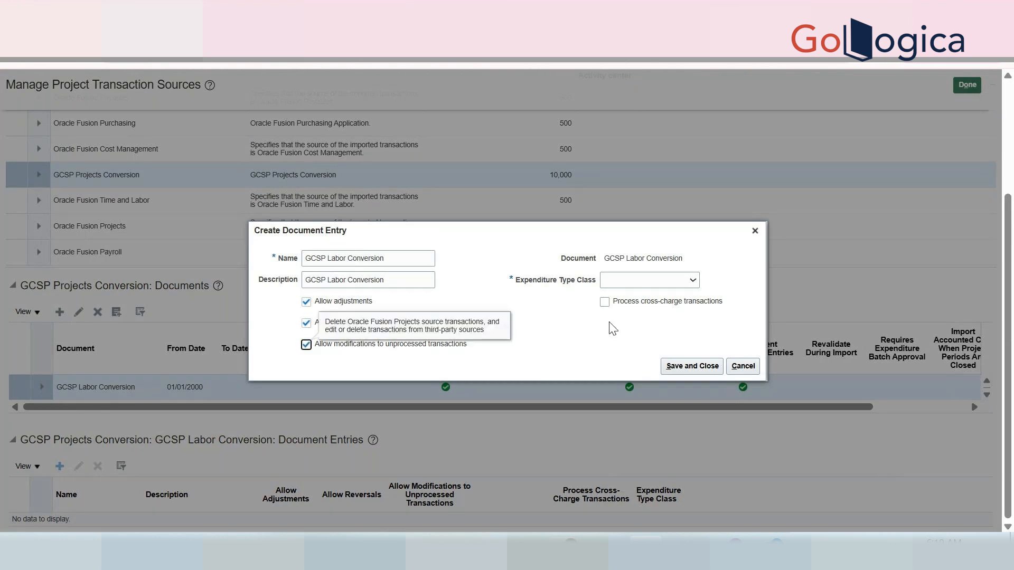
- Set the labor entry's Expenditure Type Class to Straight Time, enable processing of cross-charge transactions, and save the entry
click(616, 281)
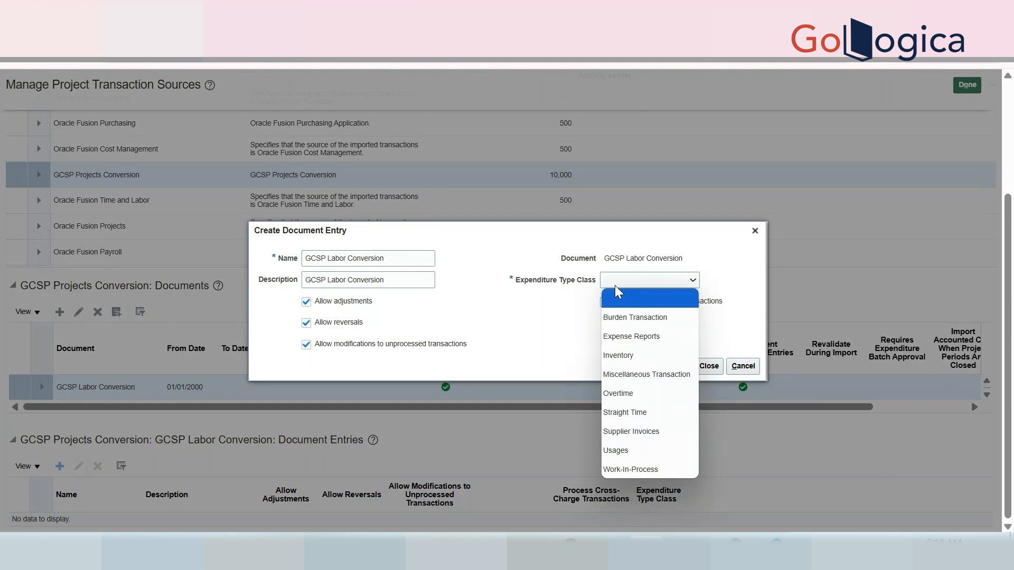
click(682, 405)
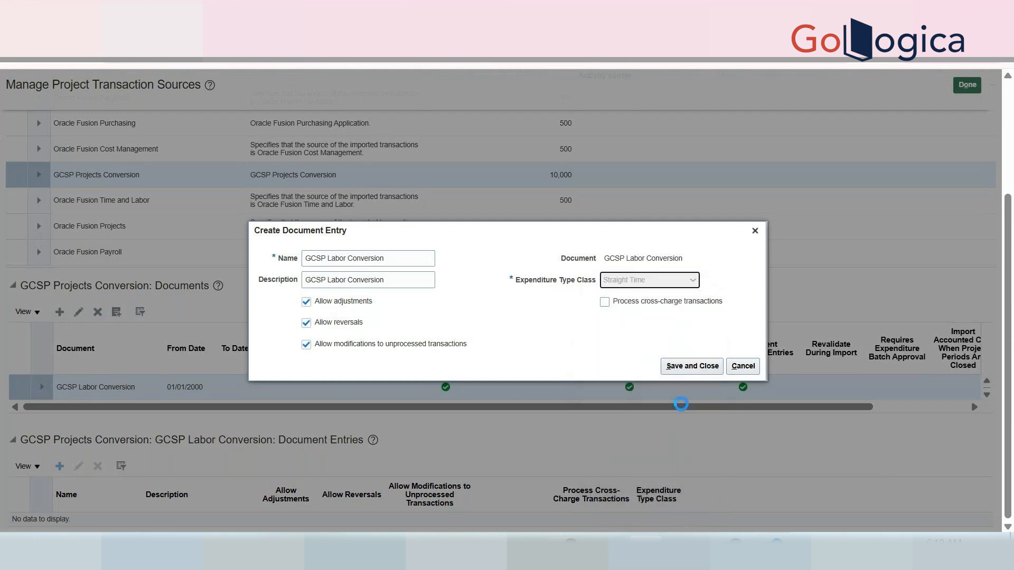
click(604, 302)
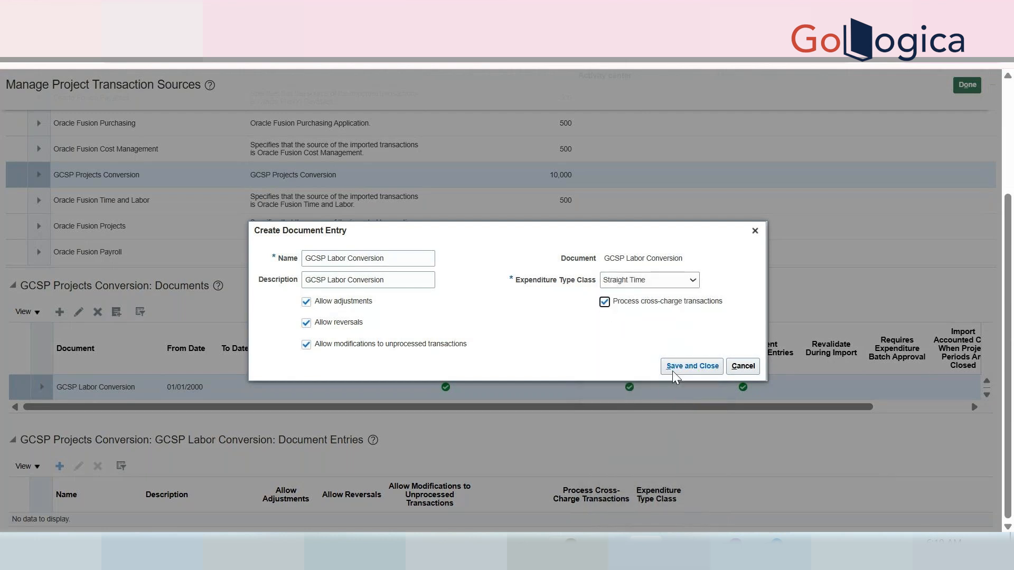
click(672, 370)
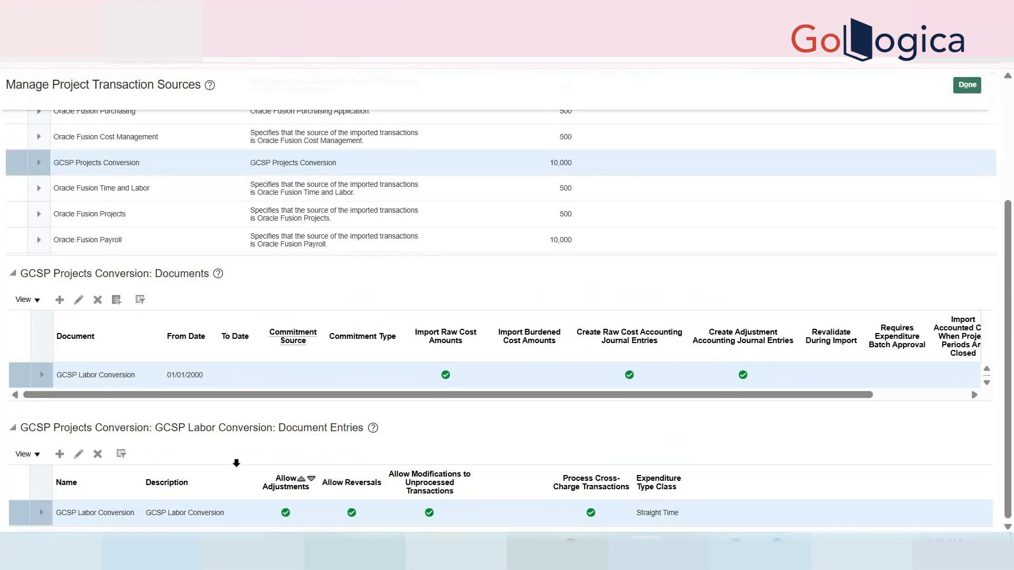
- Reopen the GCSP Labor Conversion document entry to review its settings, and close it without changes
click(82, 459)
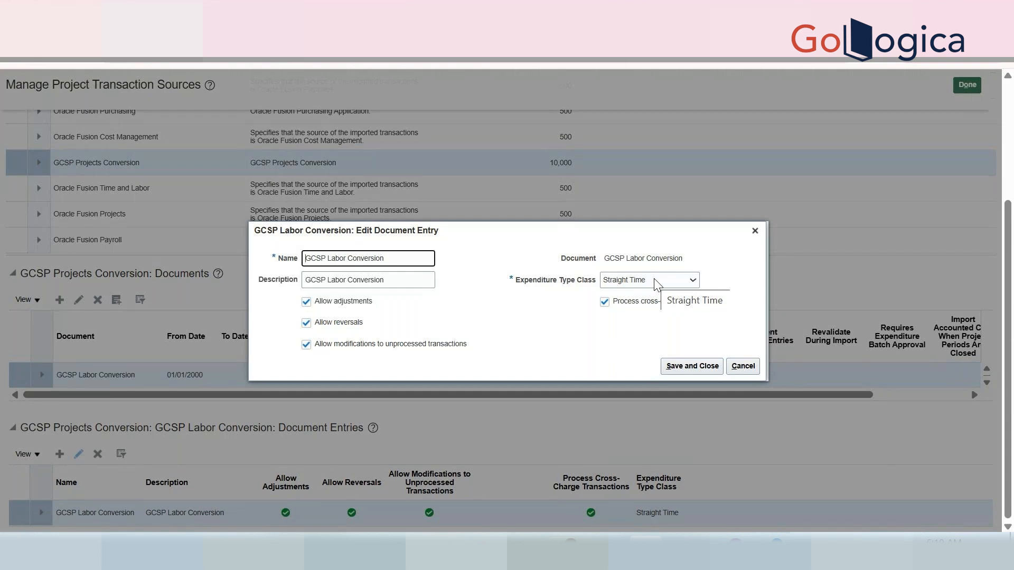
click(742, 367)
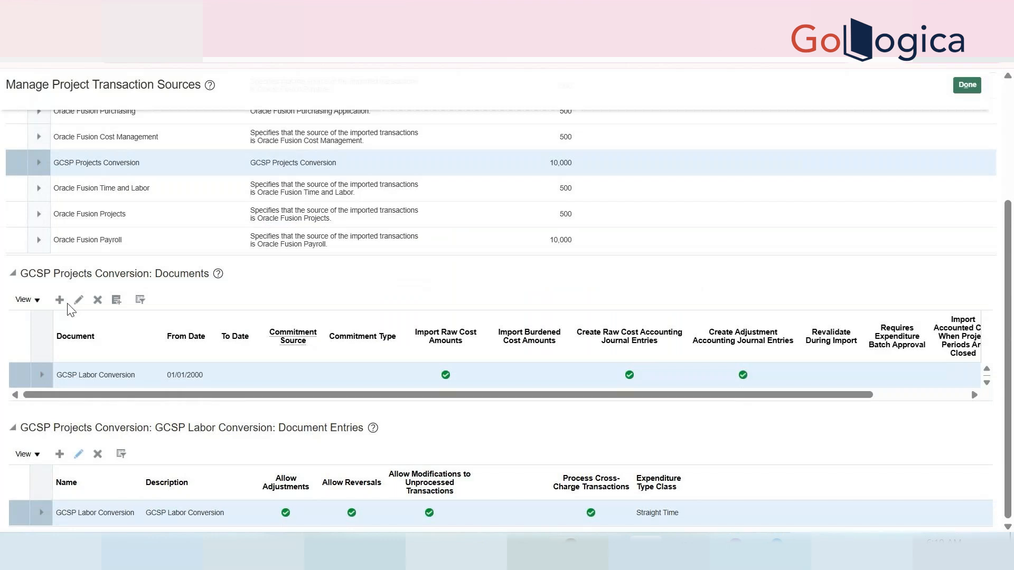
- Start a second document under the GCSP Projects Conversion source and name it GCSP Non-Labor Conversion
triple_click(93, 163)
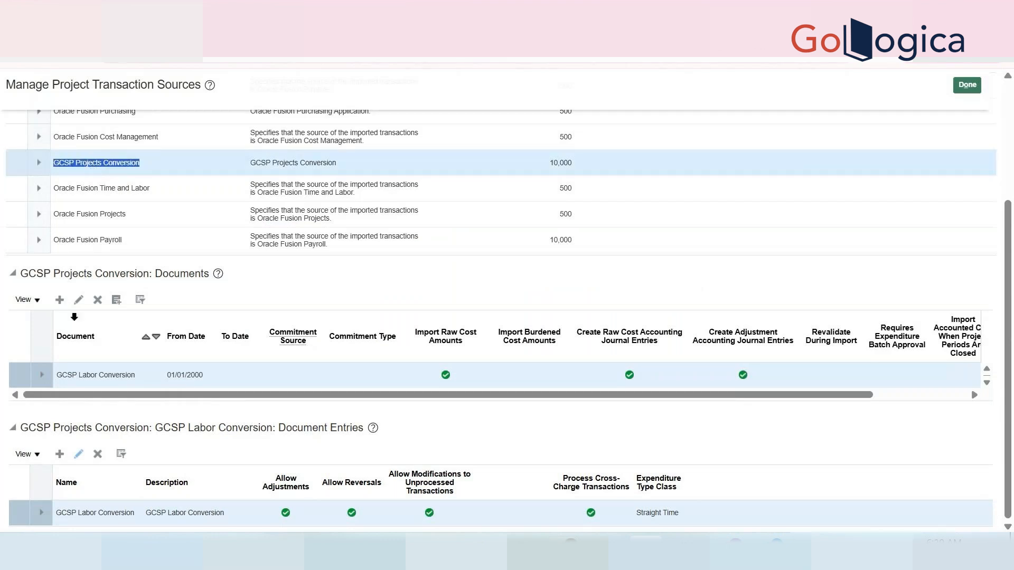
click(60, 299)
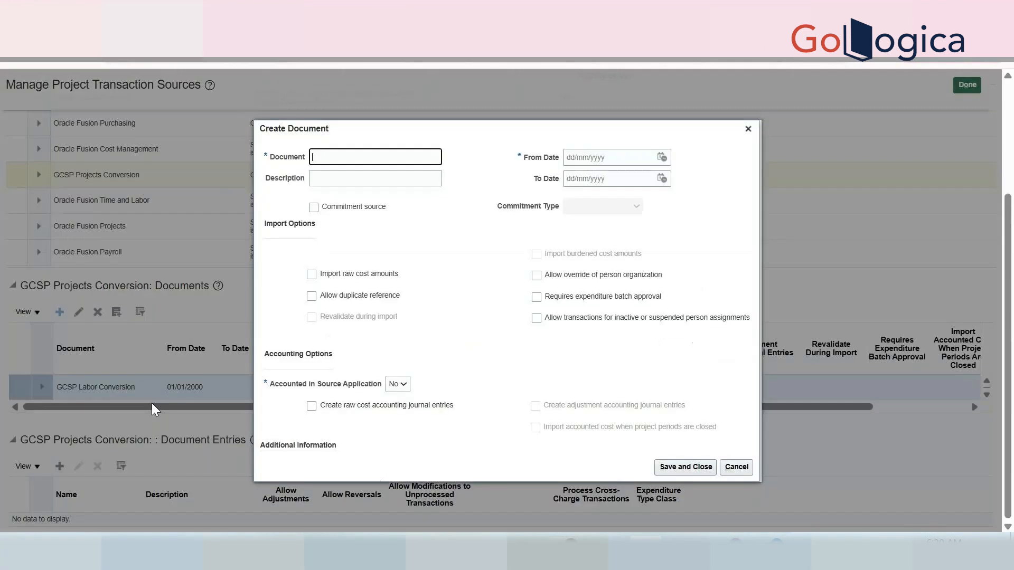
text(GCSP Labor Conversion)
click(334, 157)
text(Non-Labor Conversion)
key(ctrl+a)
- Set the new document's From Date to 01/01/2000 and its description to GCSP Non-Labor Conversion
click(586, 158)
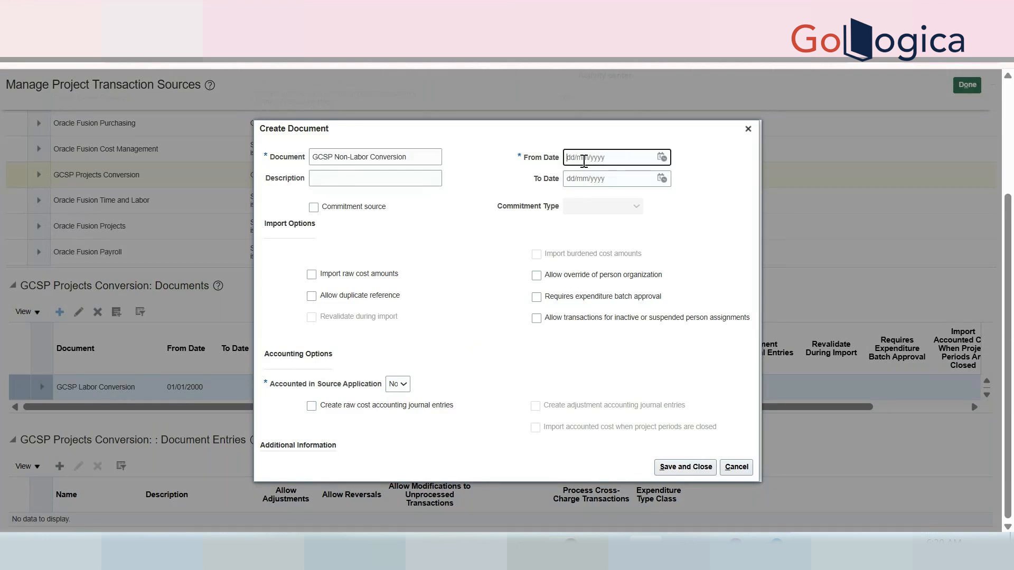
text(01/01/20)
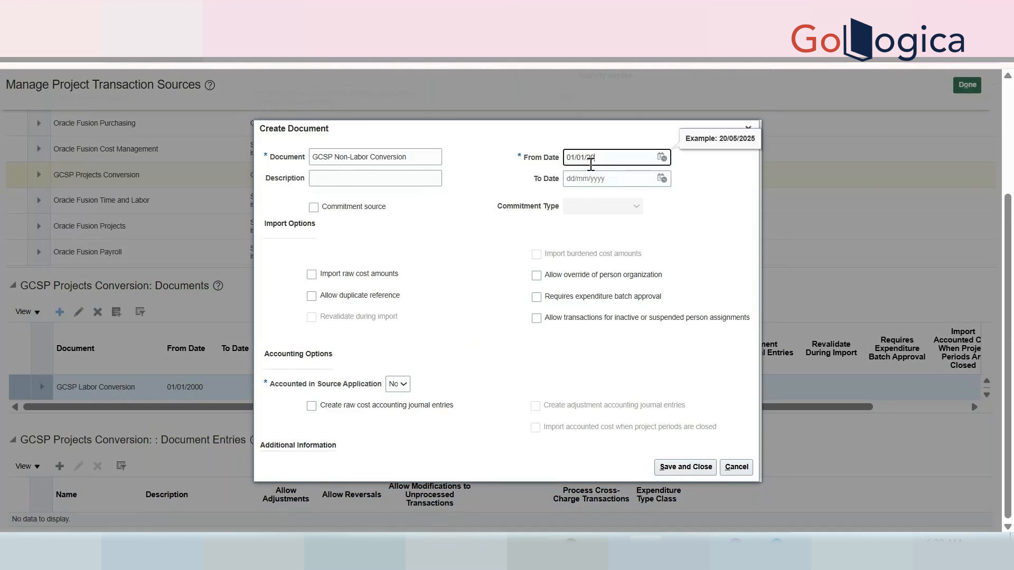
text(00)
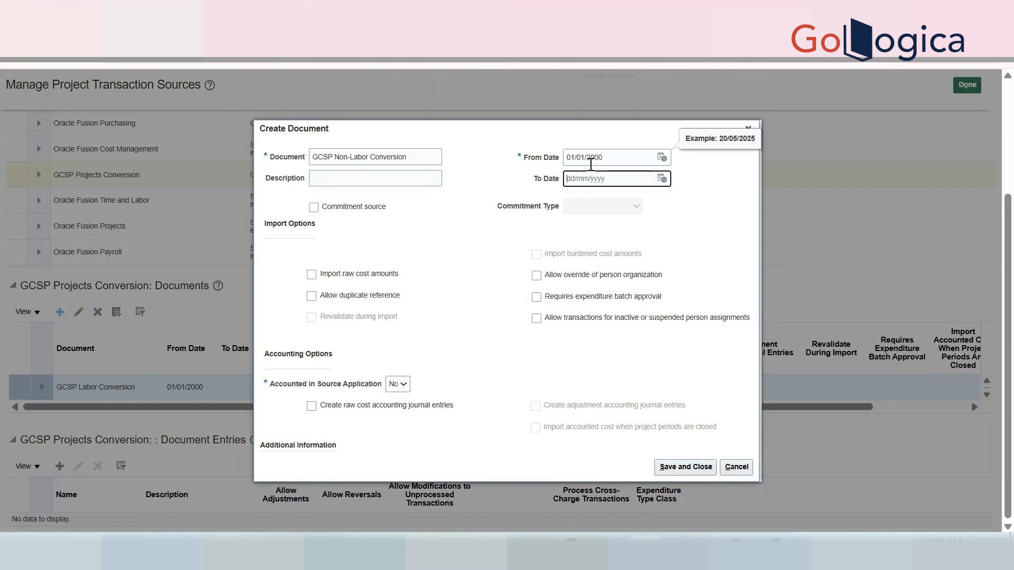
triple_click(339, 158)
key(ctrl+c)
click(340, 178)
key(ctrl+v)
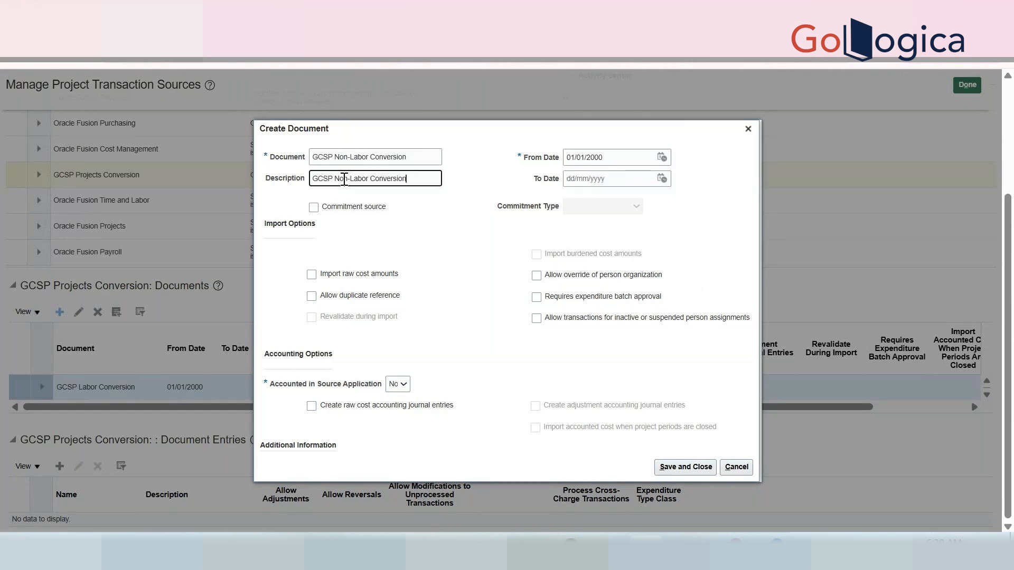
- Enable raw cost import, person organization override, inactive or suspended assignment transactions and raw cost journal entries for the non-labor document, and save it
double_click(311, 276)
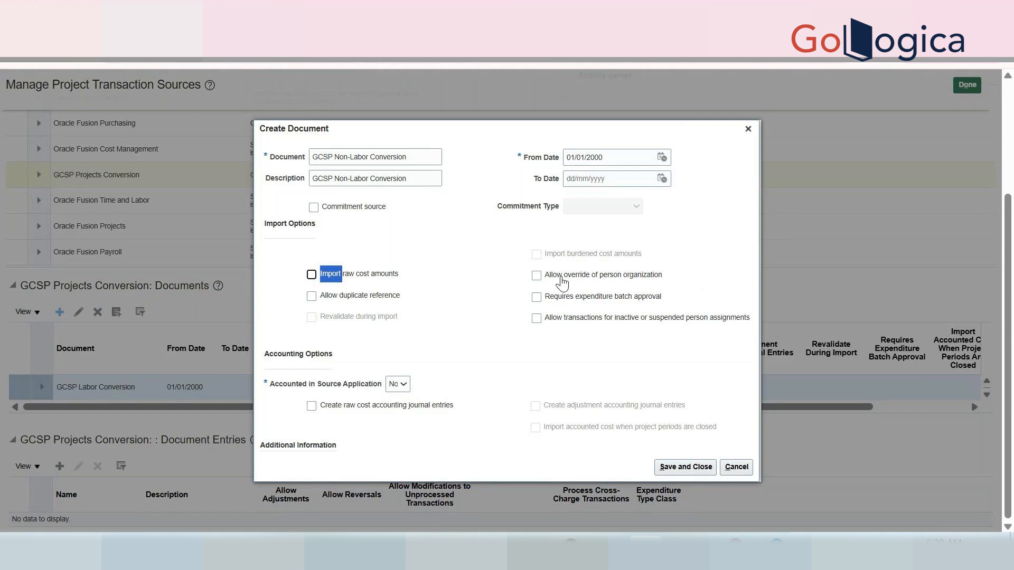
click(536, 275)
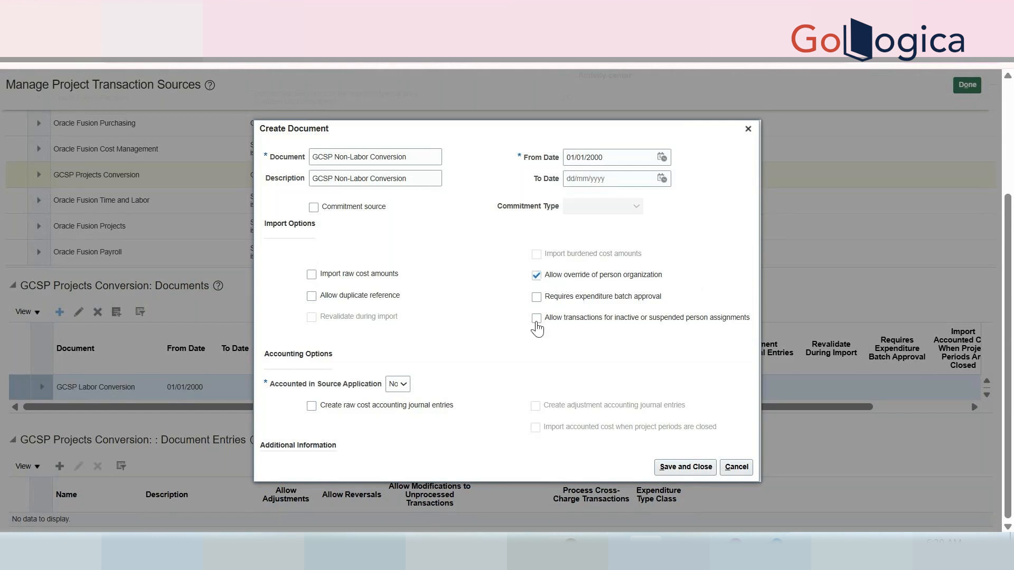
double_click(536, 323)
click(537, 319)
click(312, 275)
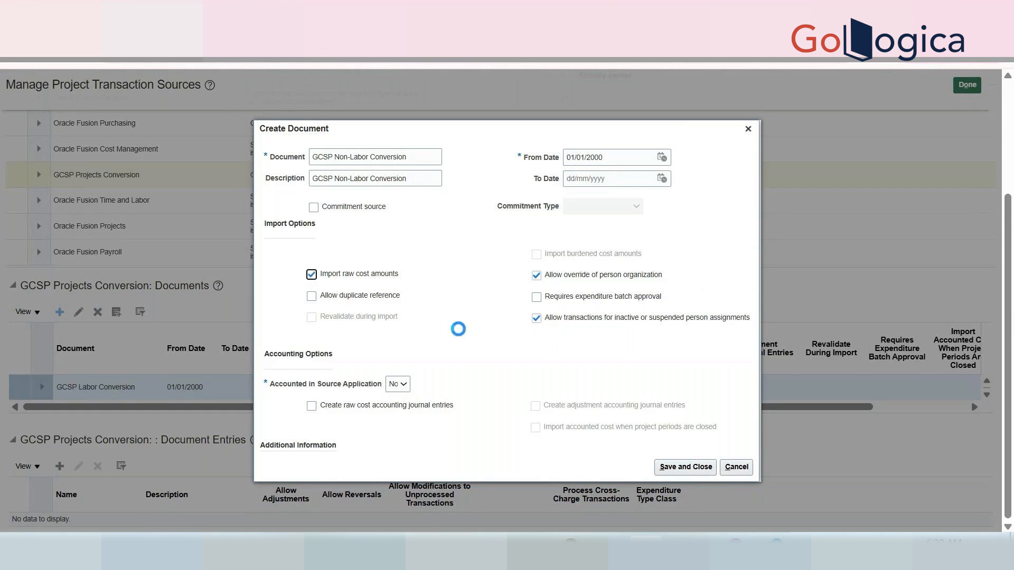
click(312, 406)
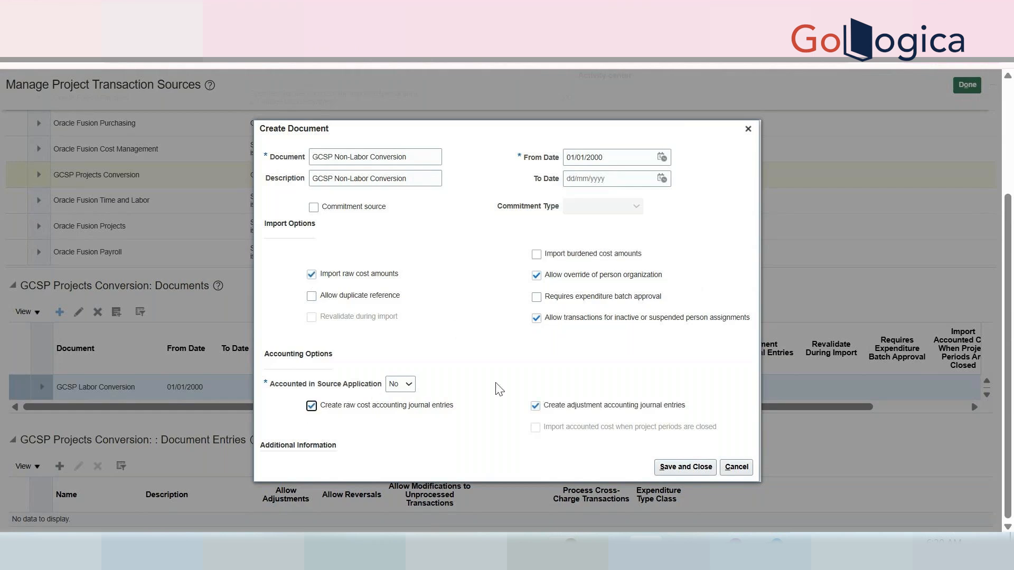
click(690, 467)
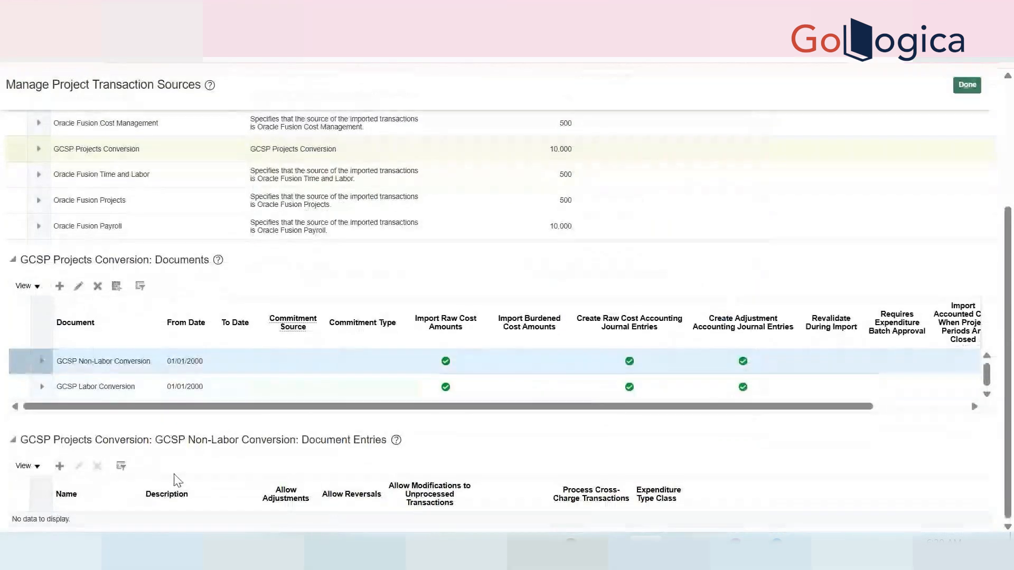
- Start a document entry for the GCSP Non-Labor Conversion document, using GCSP Non-Labor Conversion as its name and description
click(59, 466)
key(ctrl+v)
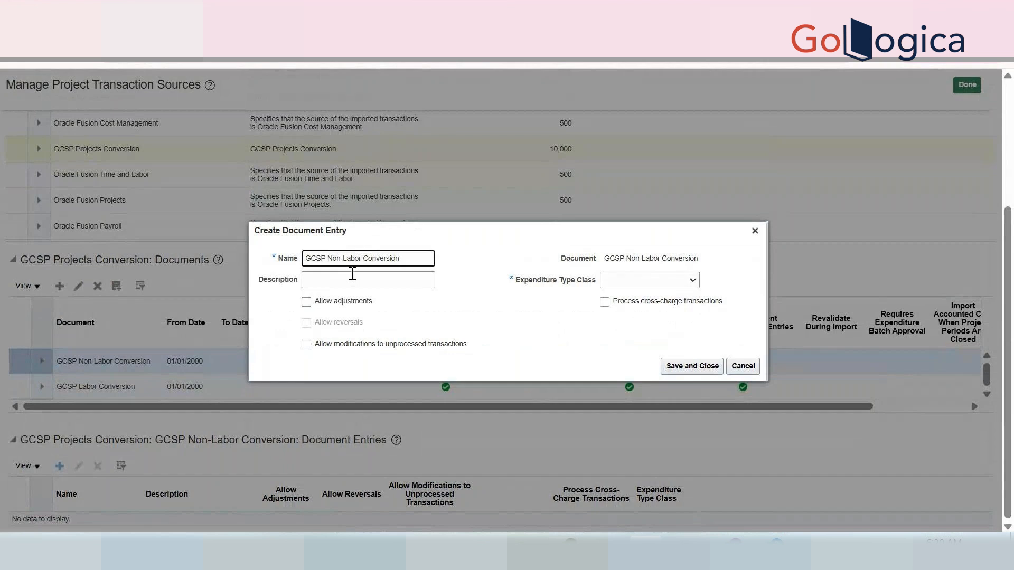
click(352, 274)
key(ctrl+v)
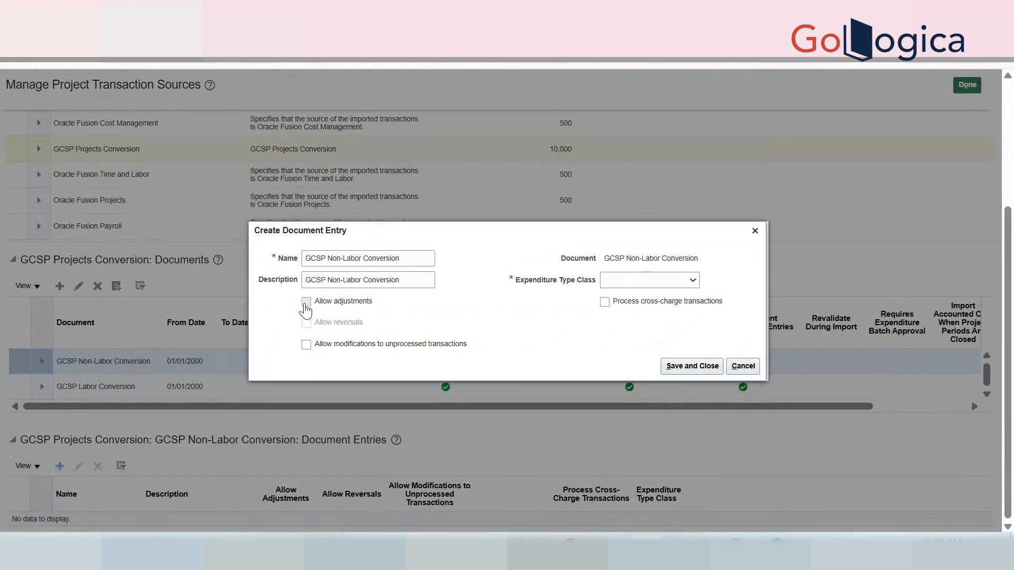
- Allow adjustments, reversals and modifications to unprocessed transactions for the GCSP Non-Labor Conversion document entry
click(305, 303)
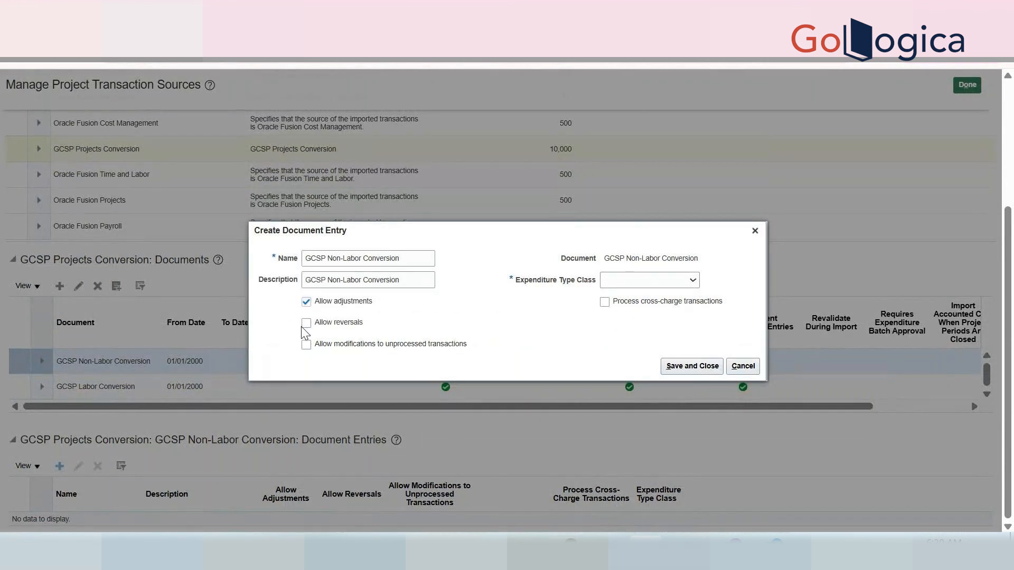
click(305, 324)
double_click(306, 344)
click(301, 346)
click(306, 345)
- Set the non-labor entry's Expenditure Type Class to Miscellaneous Transaction, enable processing of cross-charge transactions, and save the entry
click(634, 281)
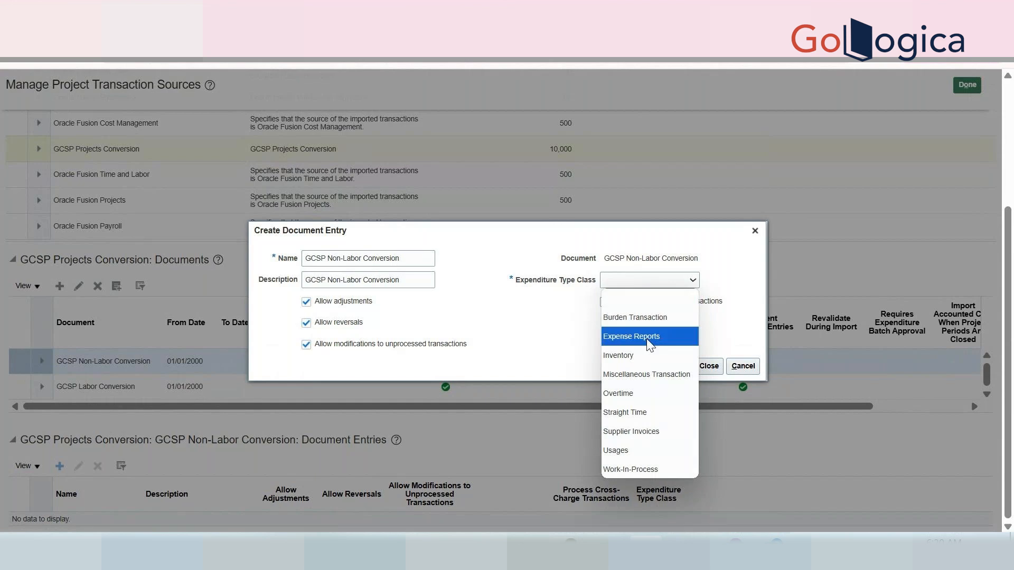
click(646, 375)
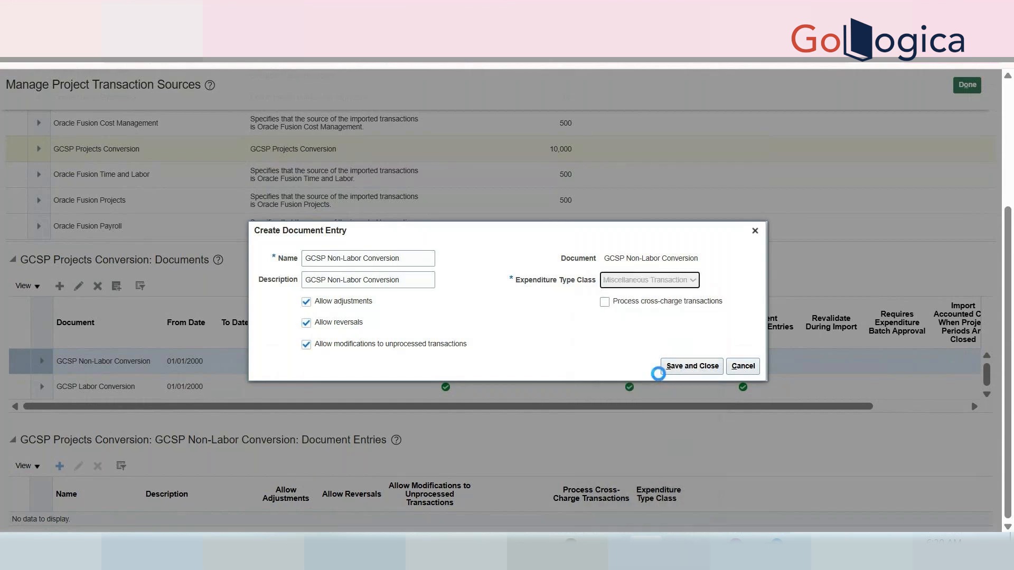
click(604, 302)
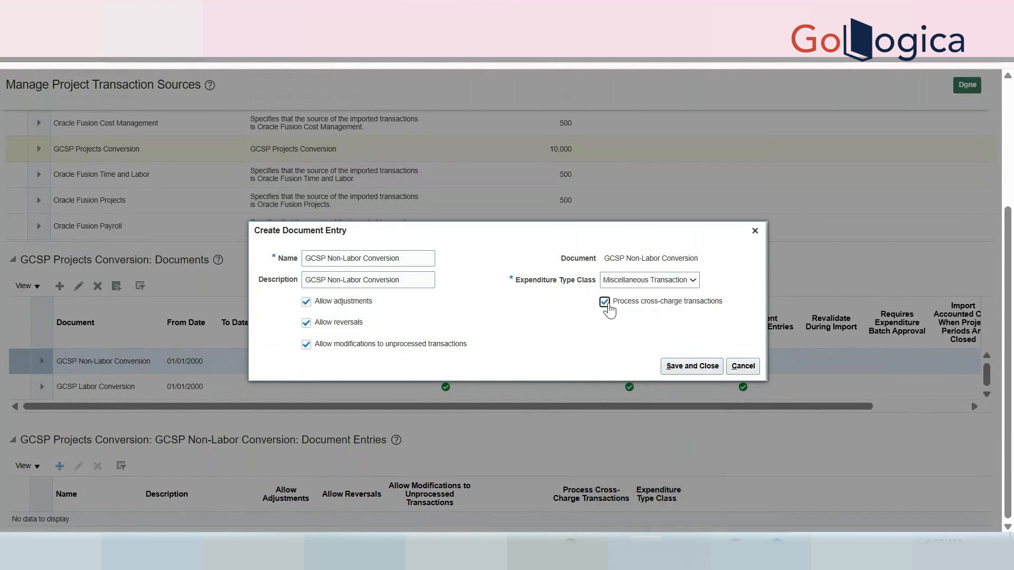
click(686, 365)
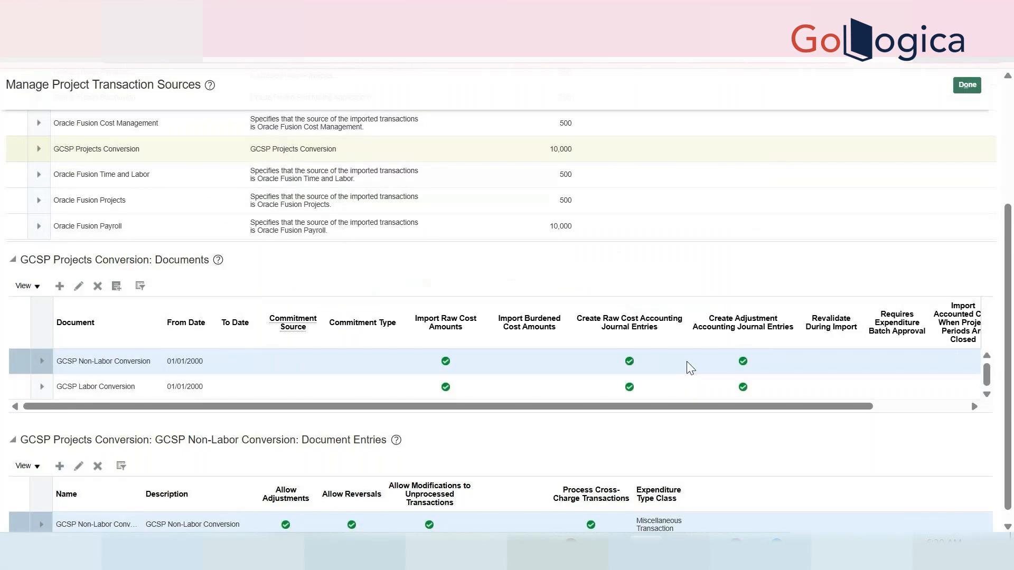
- Copy the GCSP Projects Conversion name from the list of transaction sources
scroll(75, 373, up, 2)
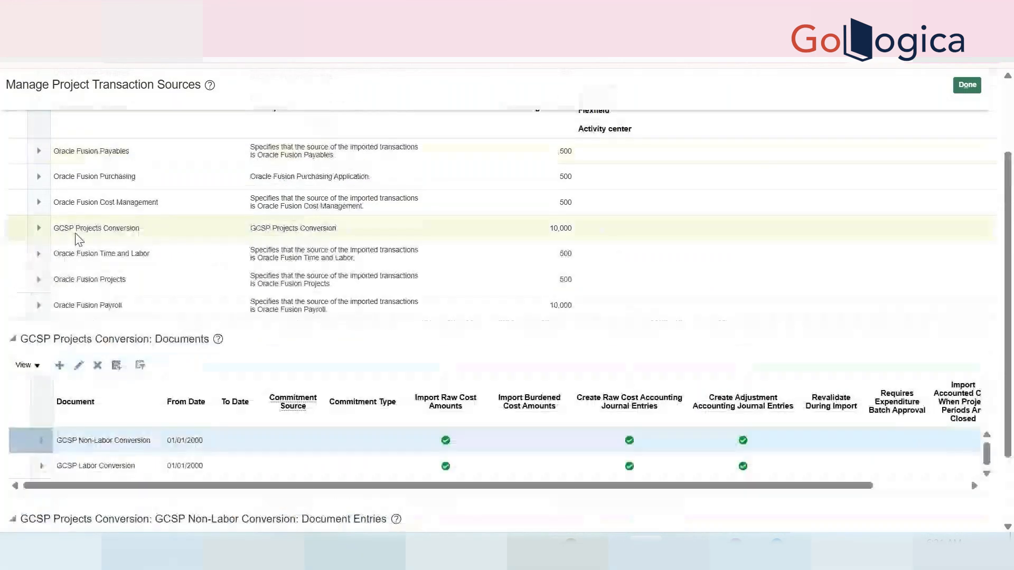
double_click(77, 230)
triple_click(80, 231)
key(ctrl+c)
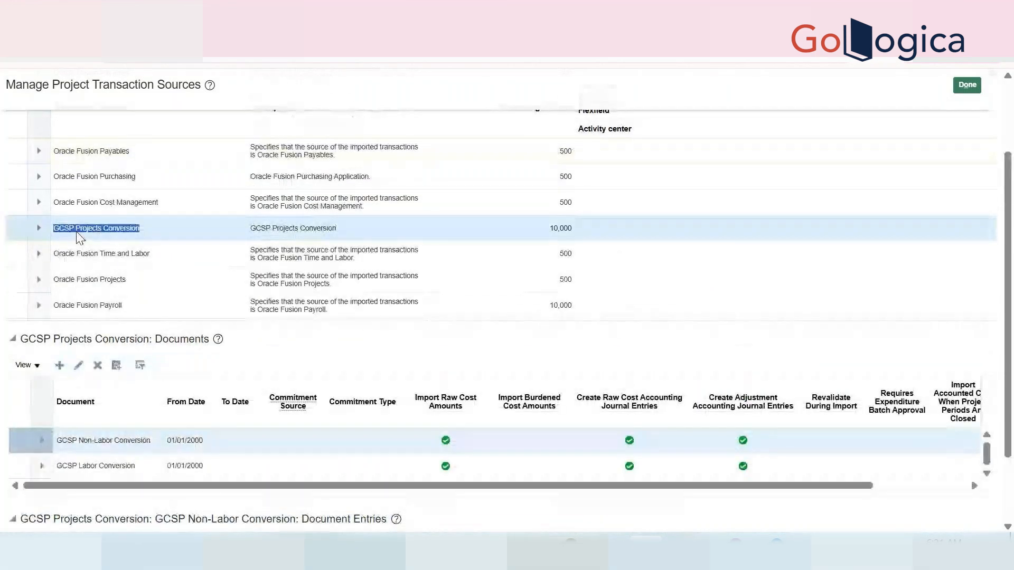
- Switch to the PPM 2025 Batch_2 Class Notes spreadsheet and select cell D72 in the Manage Transaction Sources row
key(alt+Tab)
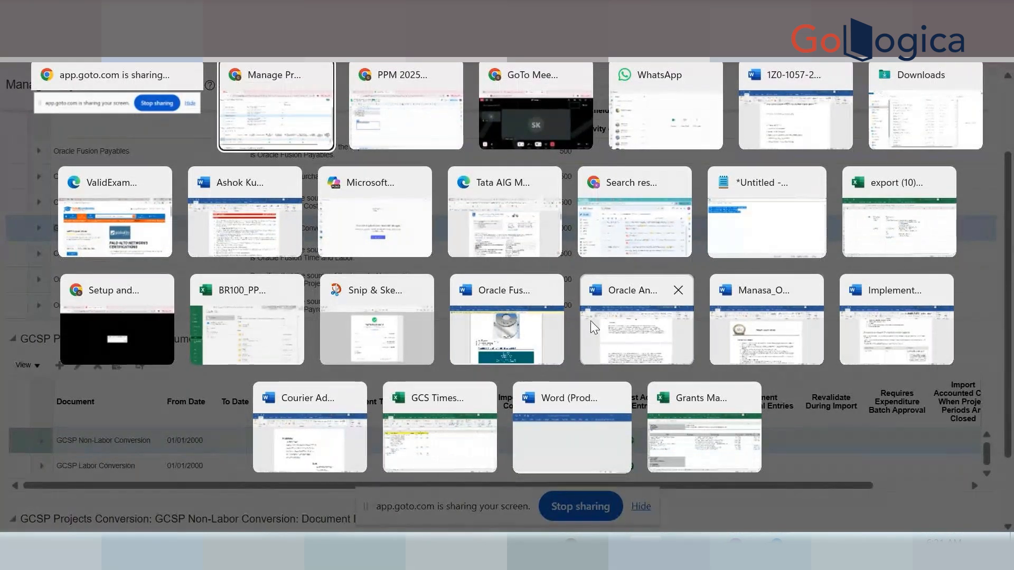
key(alt+Tab)
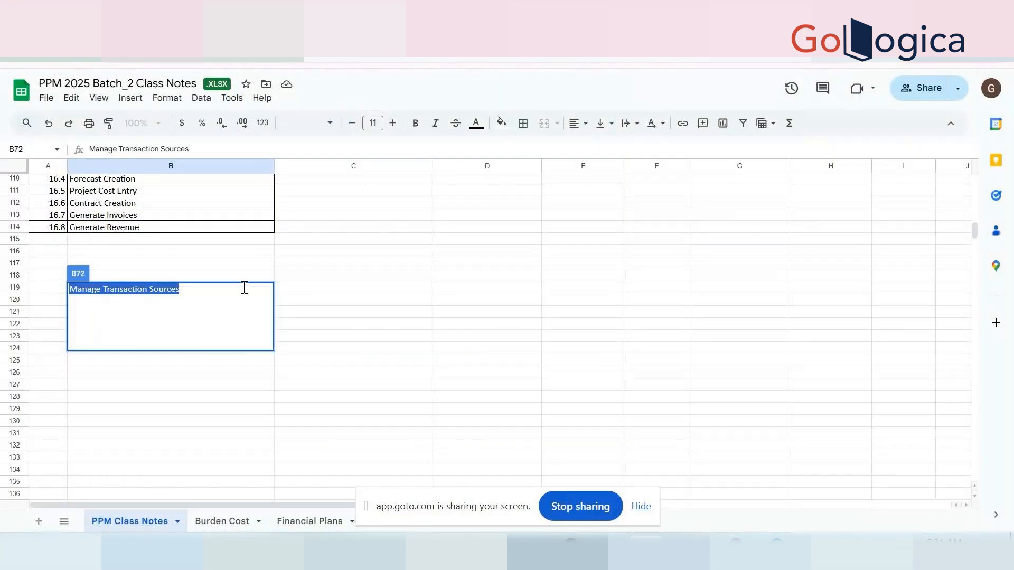
click(463, 324)
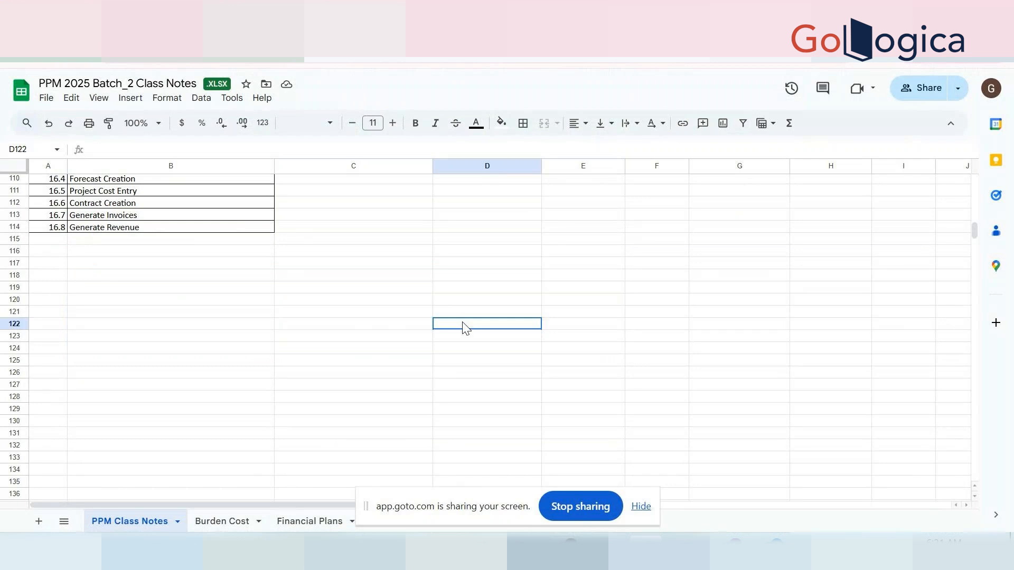
scroll(257, 347, up, 5)
scroll(257, 347, up, 8)
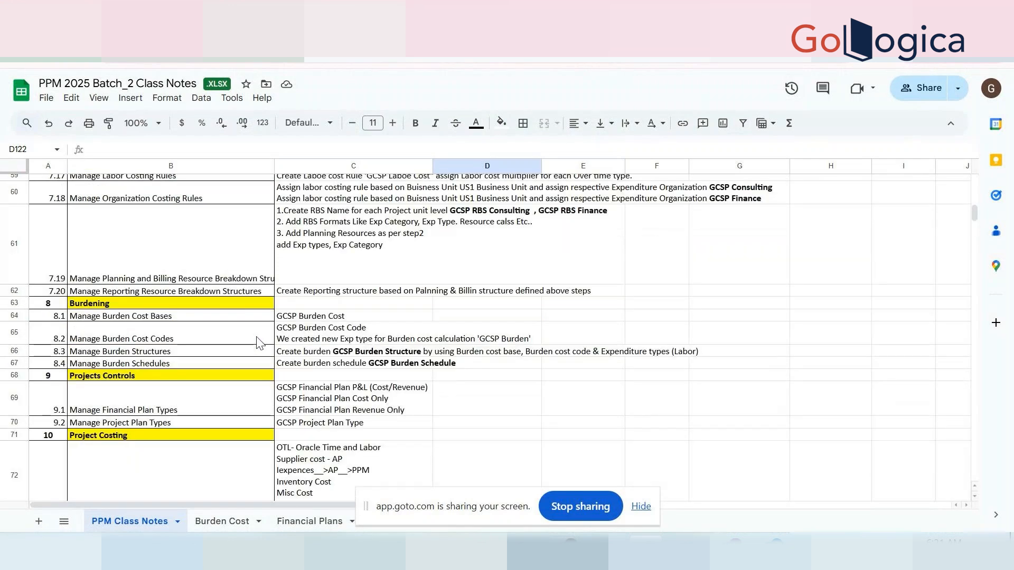
scroll(257, 343, down, 5)
scroll(267, 340, up, 3)
click(484, 323)
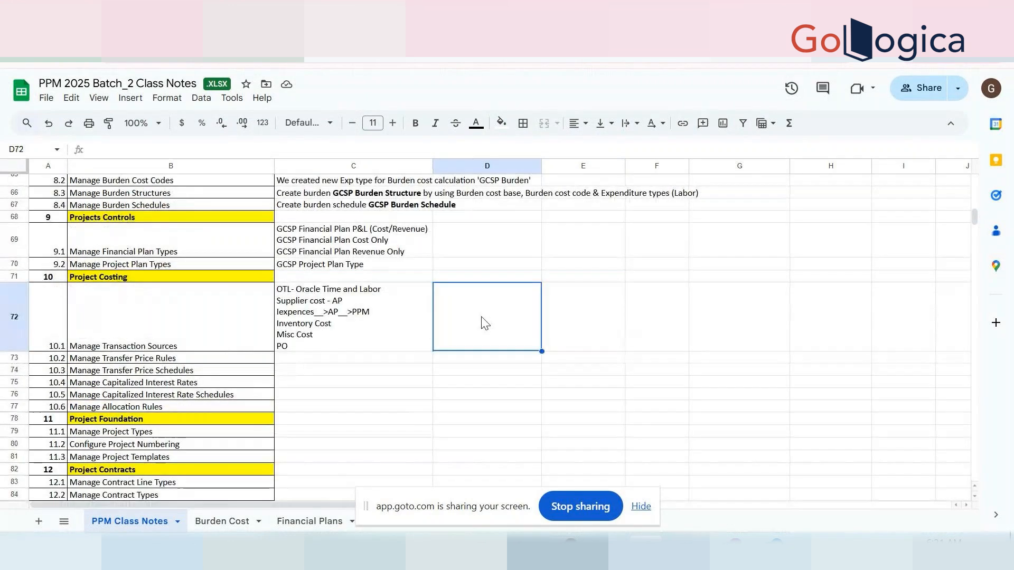
- Write "Create Transaction Source: GCSP Projects Conversion" in cell D72, using the copied source name
double_click(484, 322)
text(Creae)
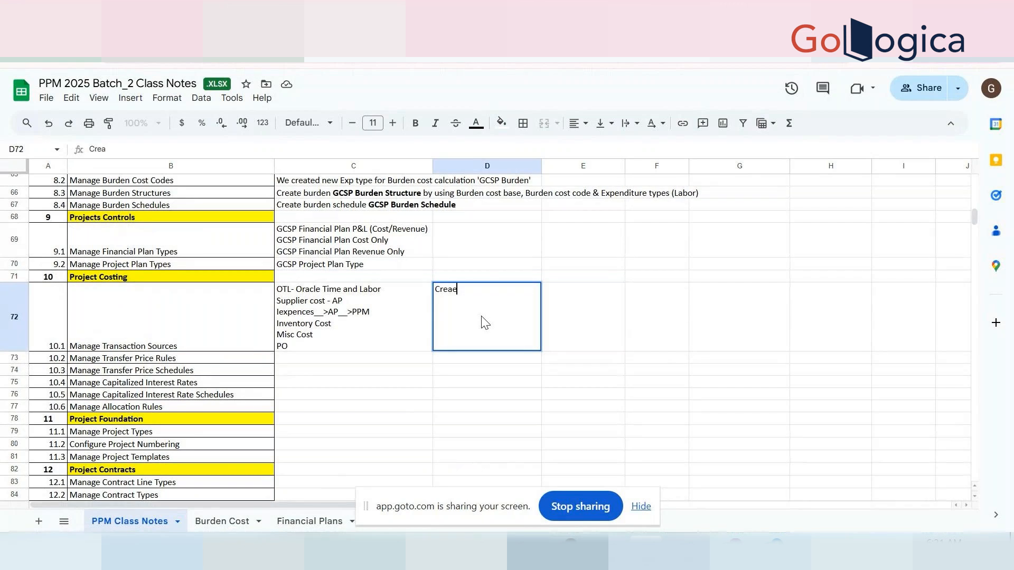
key(BackSpace)
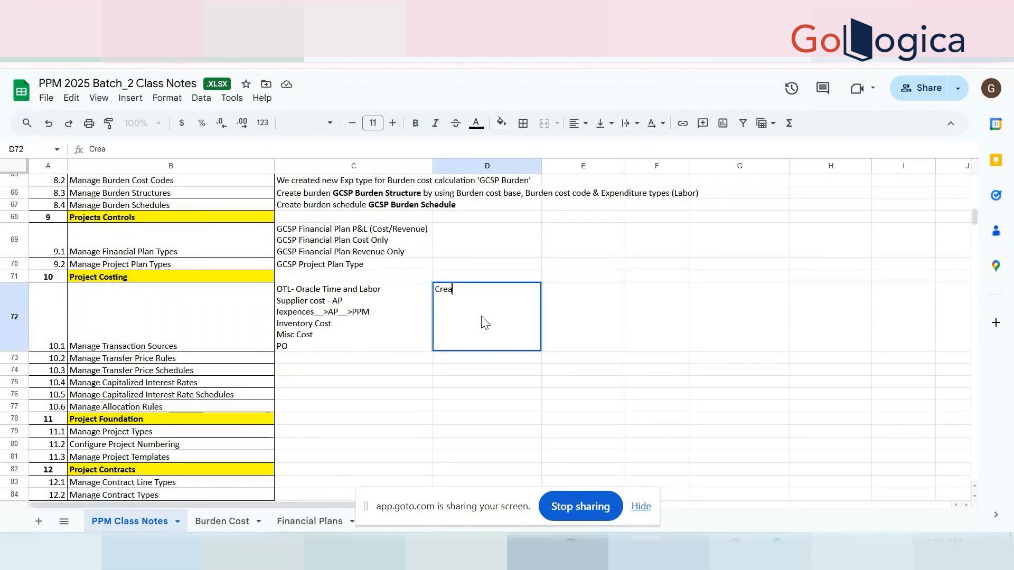
text(te Transaction Source:)
key(ctrl+v)
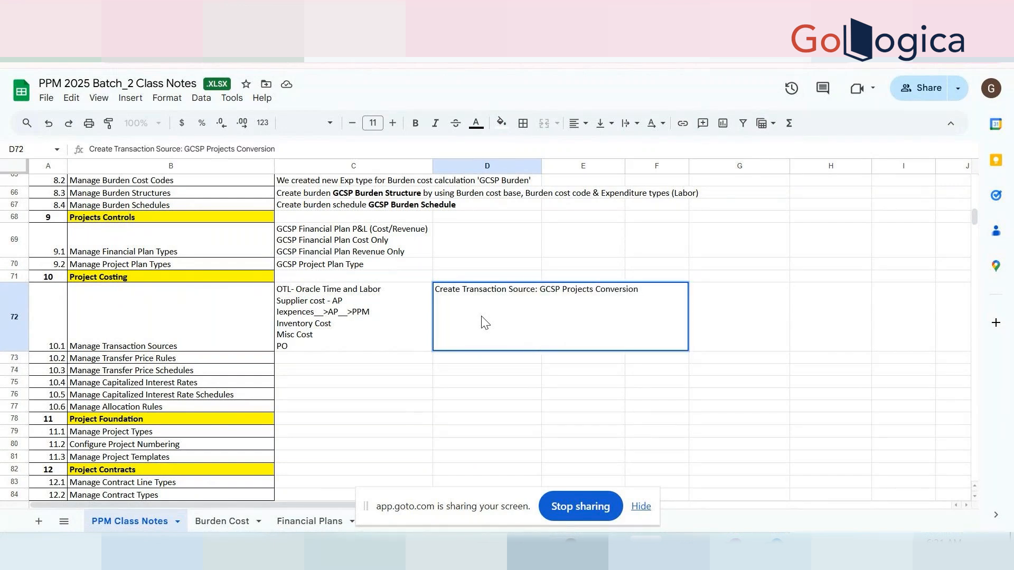
- Add a second line to D72 reading "Create a Documents: Eaither single or Multiple based on Requirement" and finish the entry
key(alt+Return)
text(Create a Documents: Eaither)
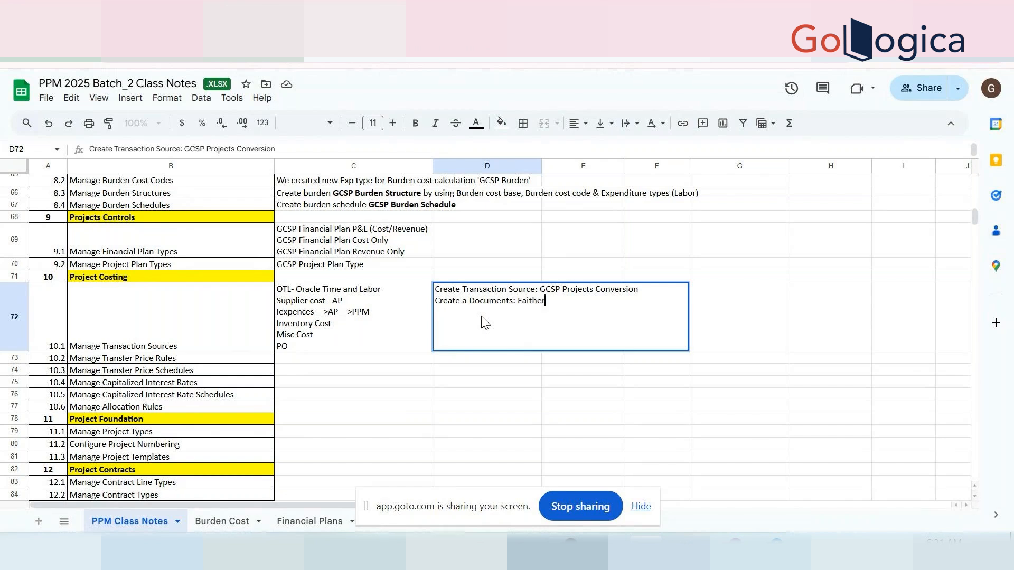
text( single or Multiple based on Requiremen)
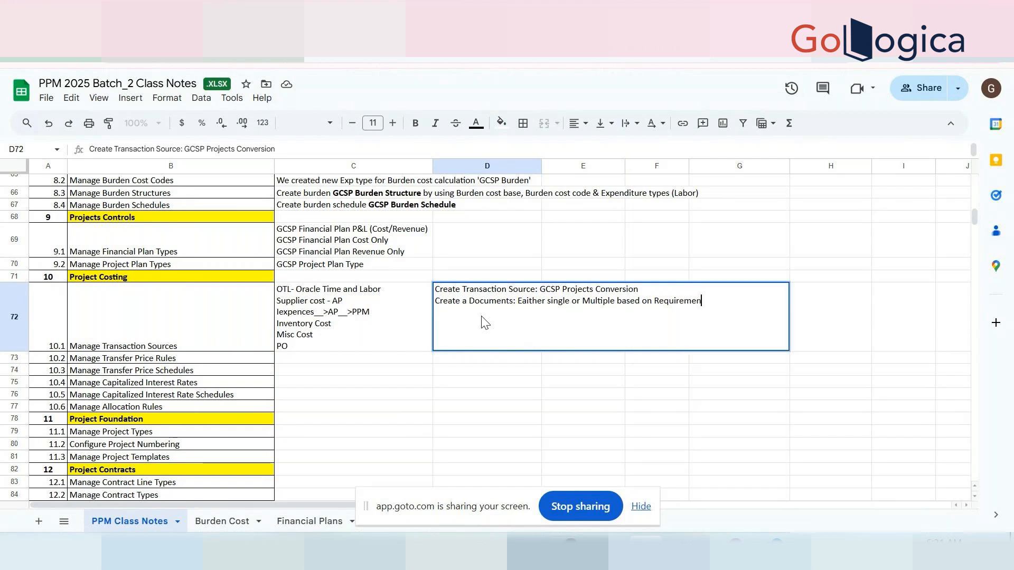
text(t)
key(alt+Return)
key(Tab)
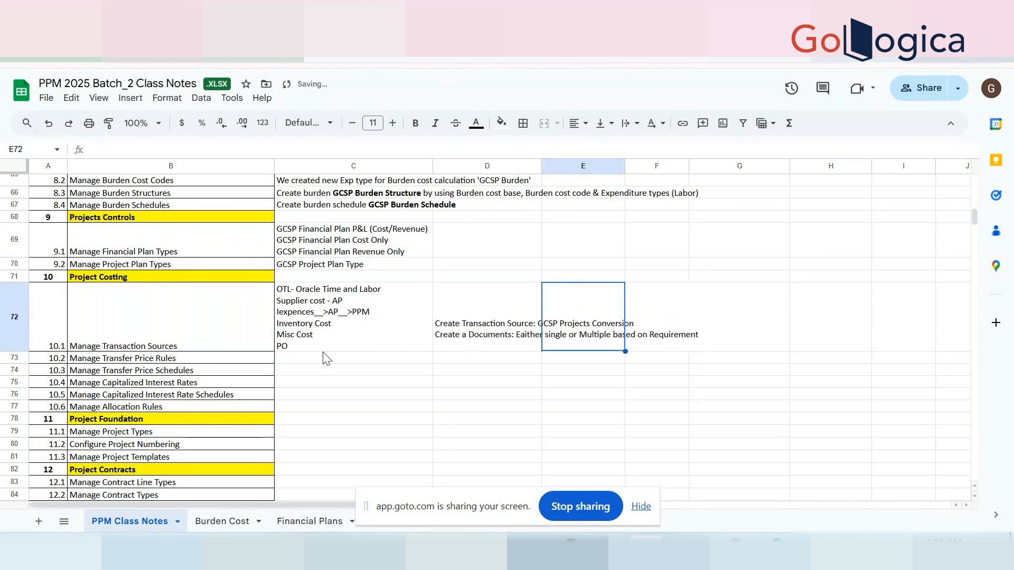
- Make the name GCSP Projects Conversion bold in the D72 note
double_click(509, 310)
click(642, 287)
drag(642, 288, 547, 285)
key(ctrl+b)
- Copy the GCSP Labor Conversion document name from Oracle's Manage Project Transaction Sources page and return to the class notes
key(alt+Tab)
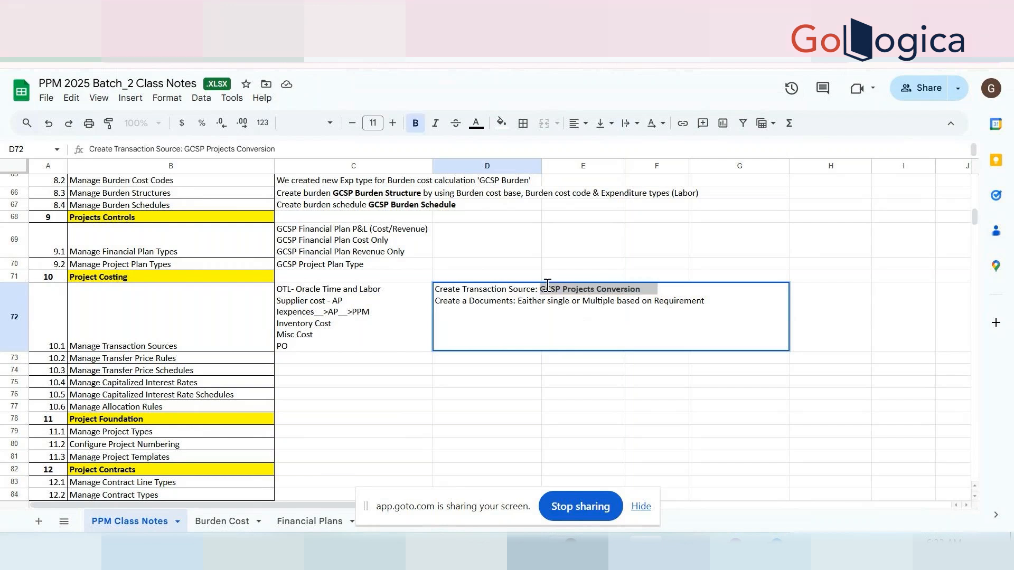
key(alt+Tab)
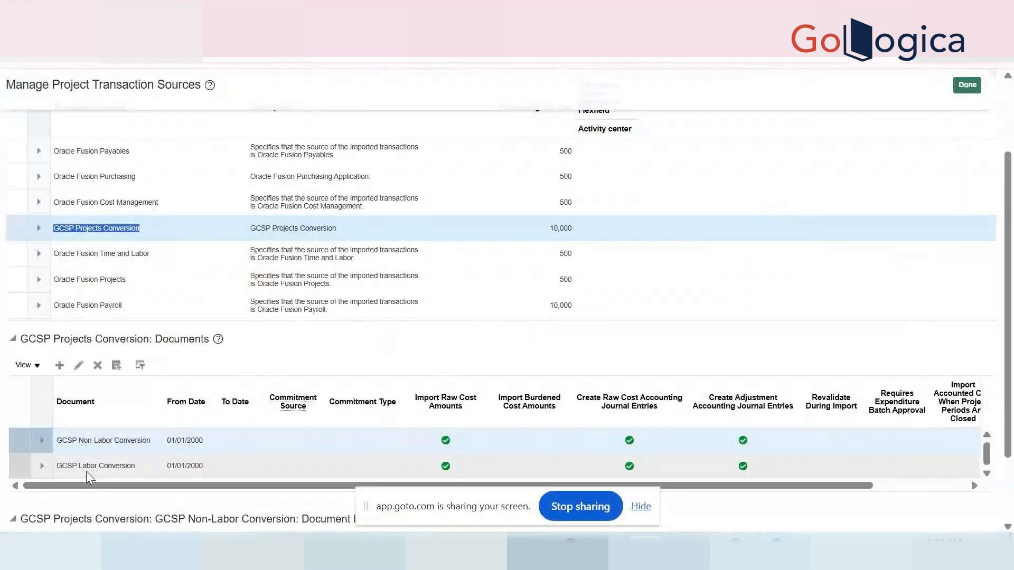
triple_click(87, 463)
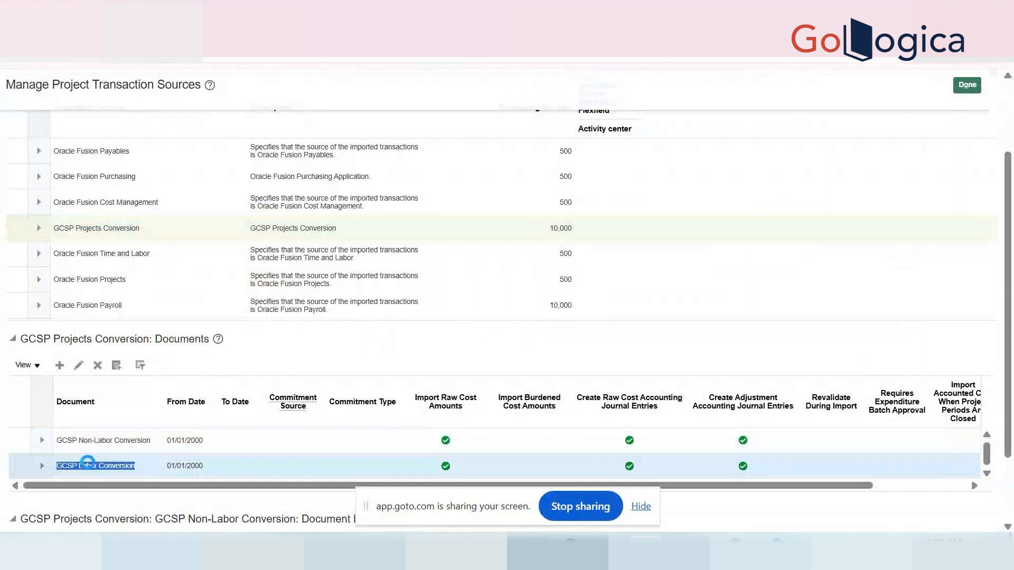
key(alt+Tab)
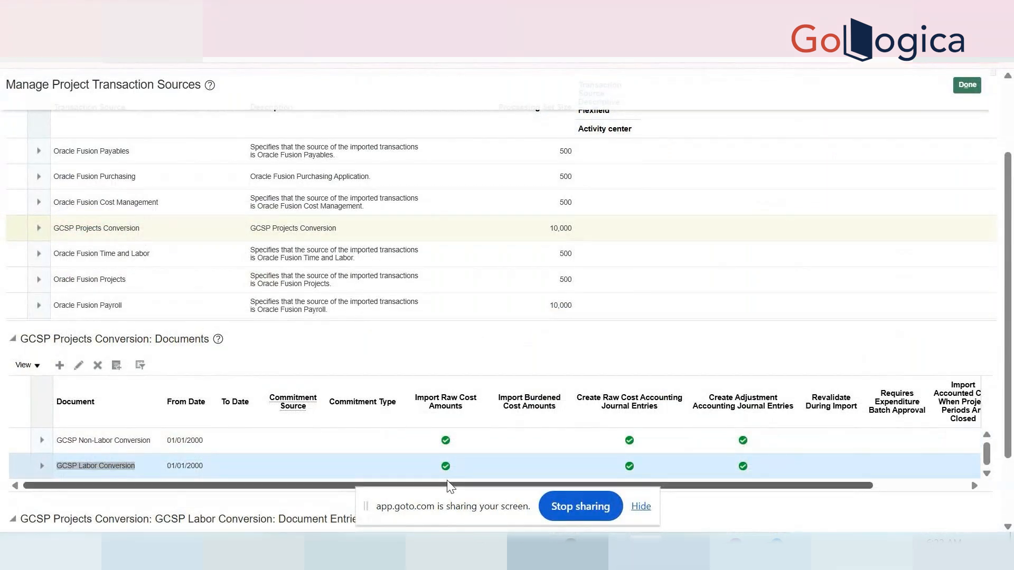
key(alt+Tab)
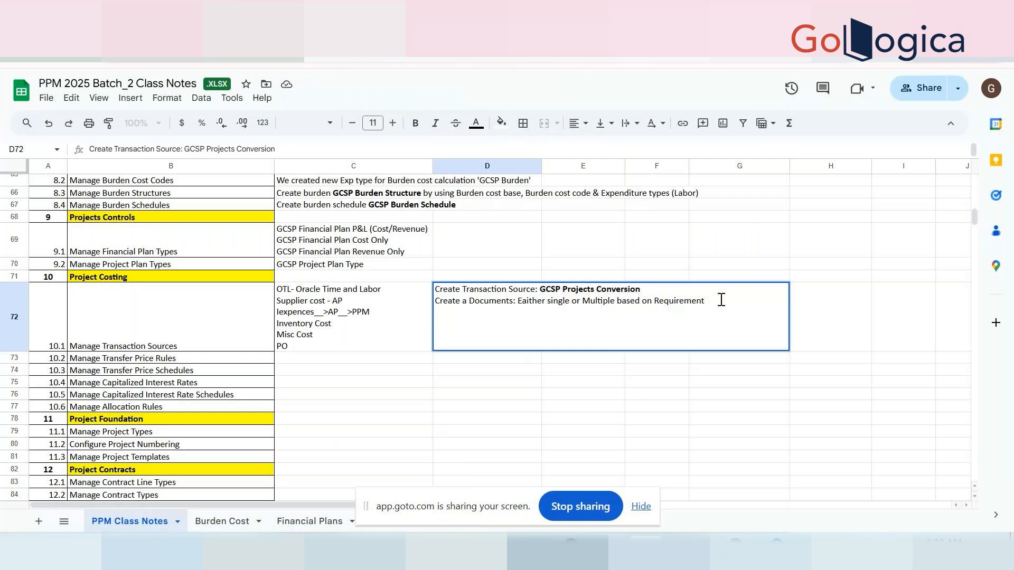
- Remove the bold from GCSP Projects Conversion and add GCSP Labor Conversion in bold below the Create a Documents line
key(ctrl+b)
click(721, 300)
key(alt+Return)
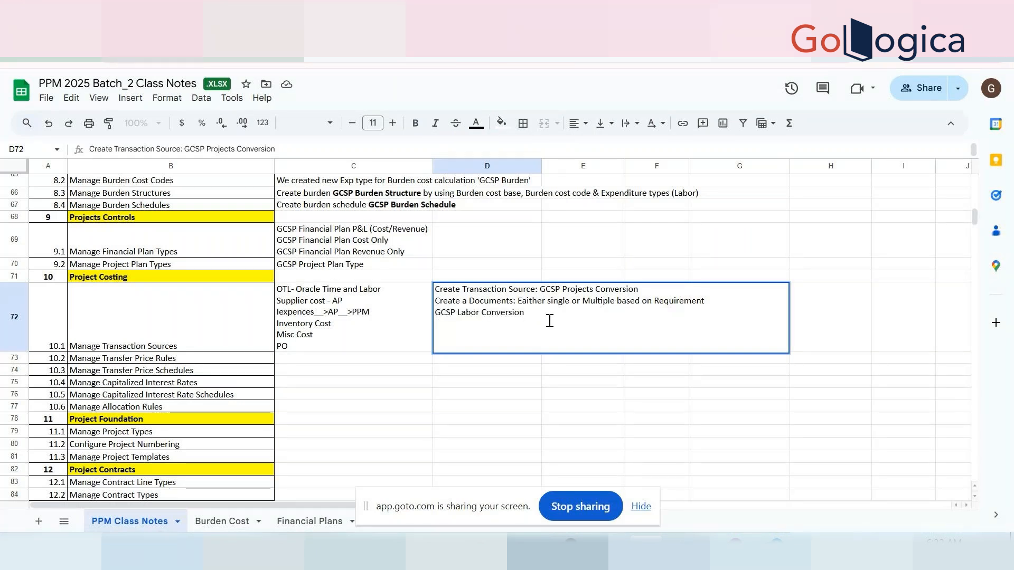
drag(549, 317, 441, 321)
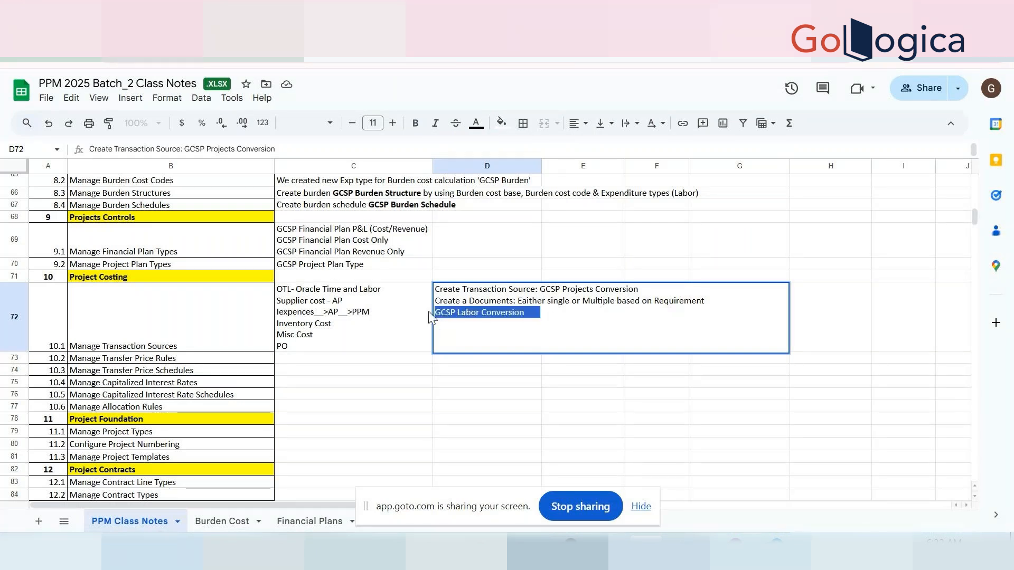
key(ctrl+b)
- Copy the GCSP Non-Labor Conversion document name from the Oracle transaction sources page and return to the class notes
key(alt+Tab)
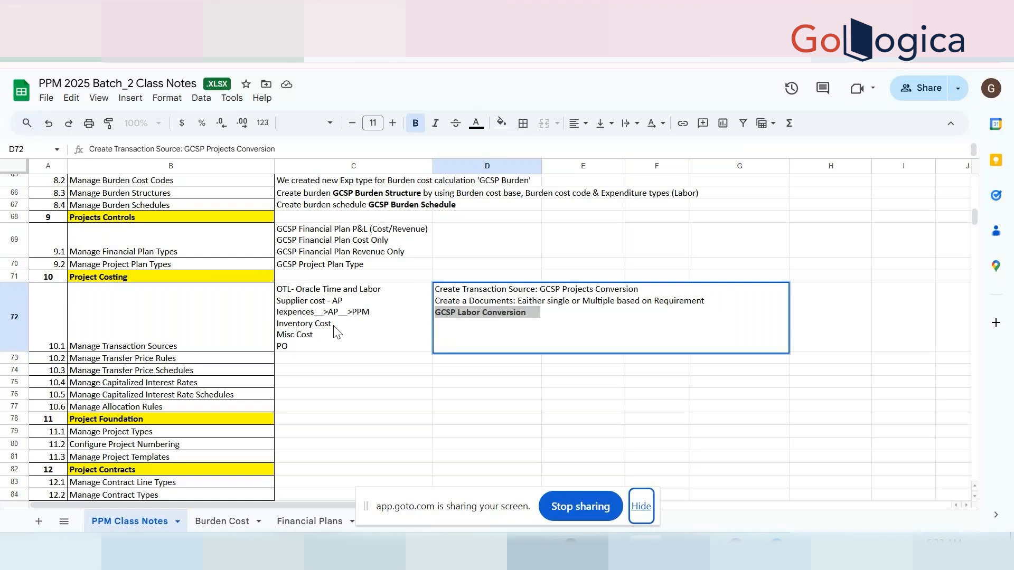
key(alt+Tab)
scroll(83, 408, down, 2)
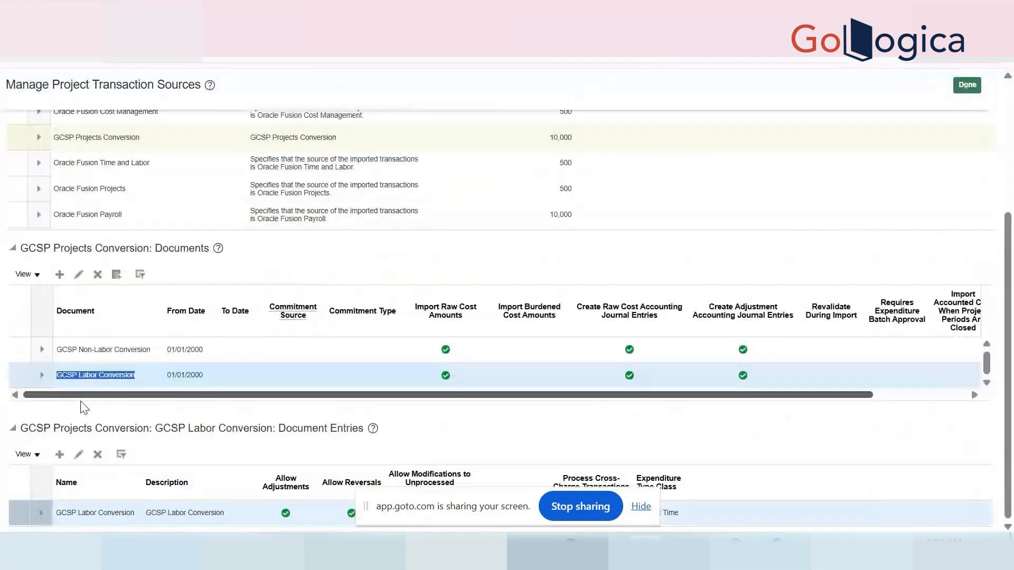
triple_click(91, 348)
key(ctrl+c)
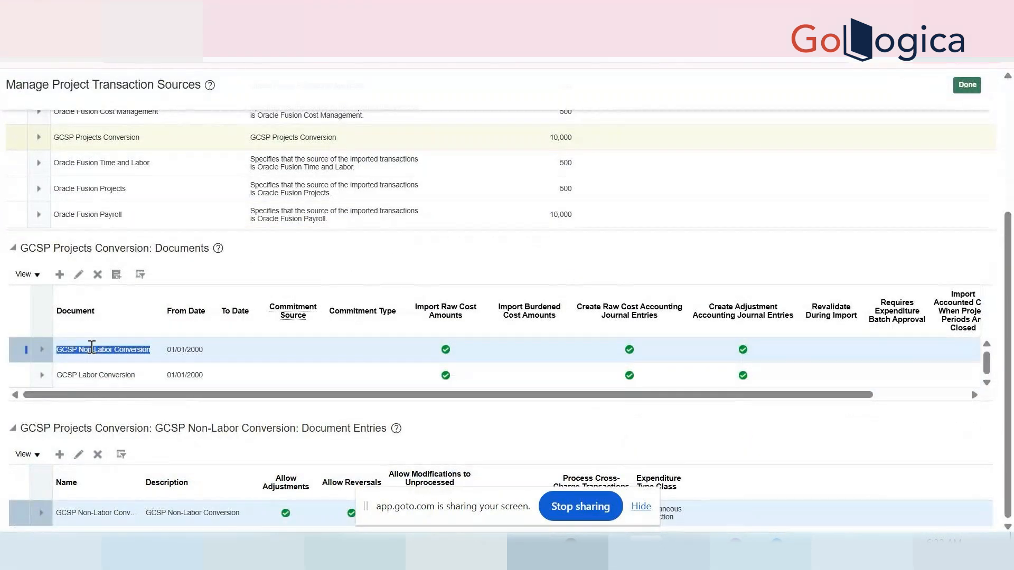
key(alt+Tab)
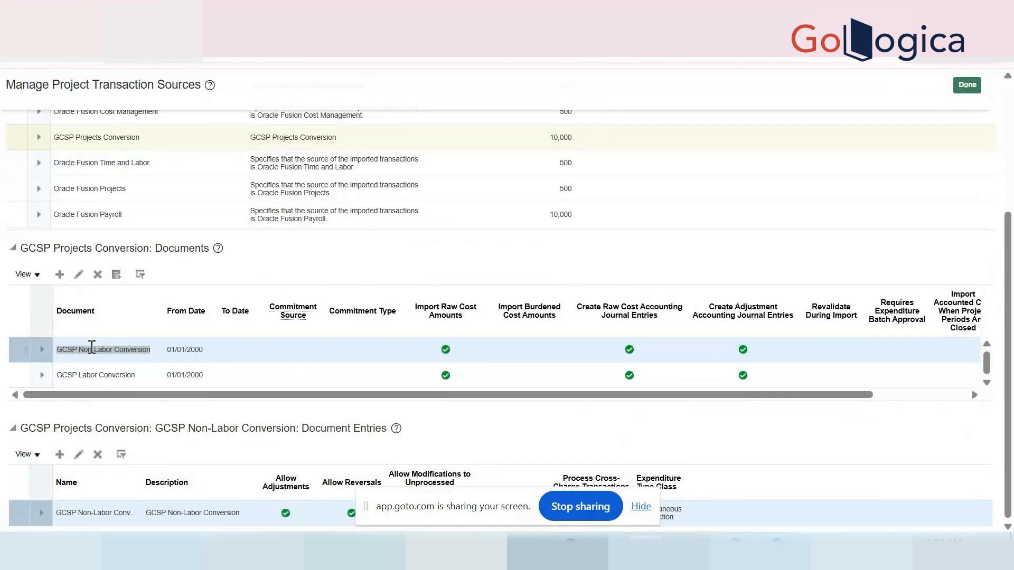
key(alt+Tab)
key(alt+Tab)
key(alt+Tab)
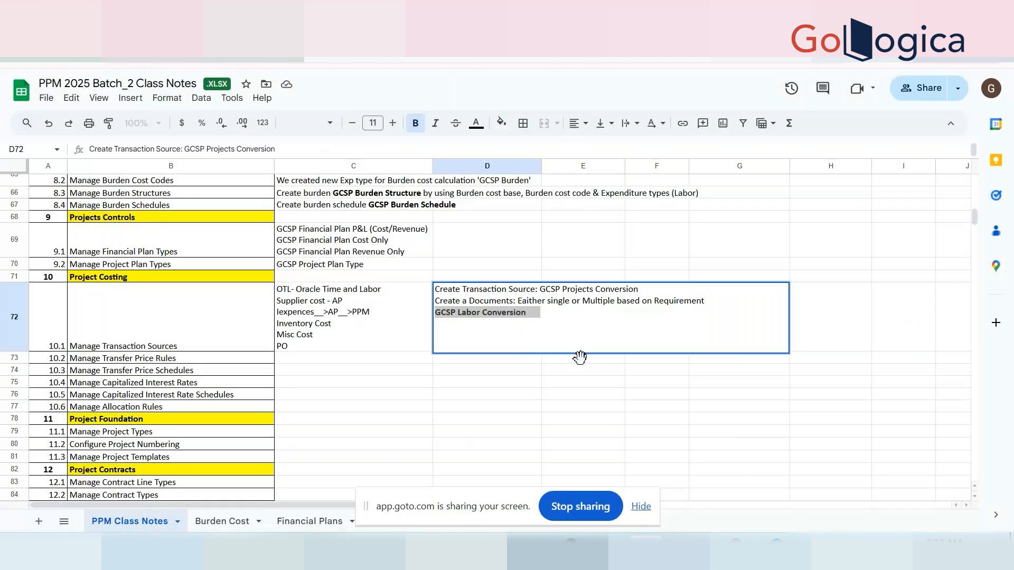
- Add GCSP Non-Labor Conversion in bold directly below GCSP Labor Conversion, removing the extra blank line and leading space
click(555, 319)
key(ctrl+v)
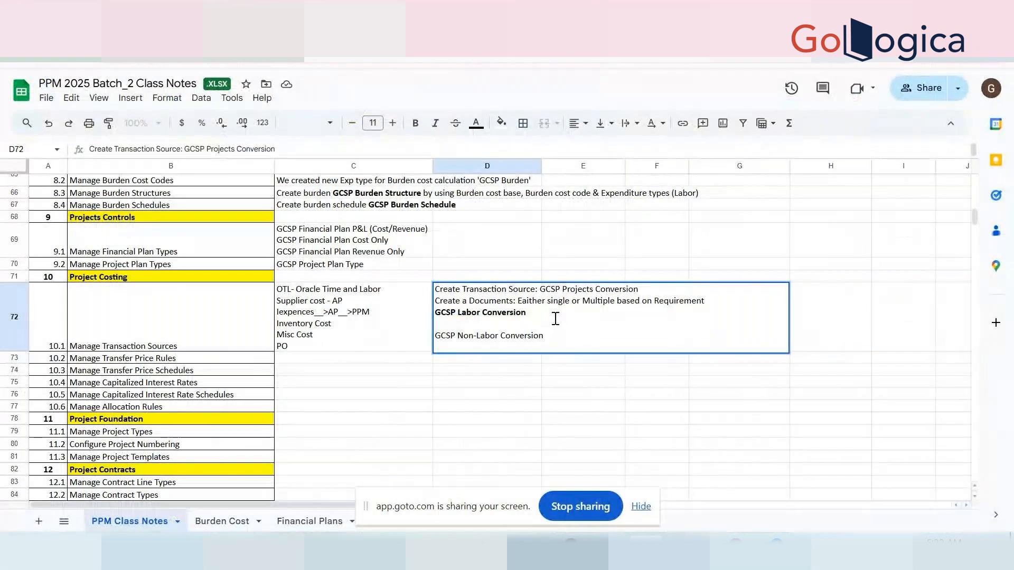
key(BackSpace)
key(BackSpace)
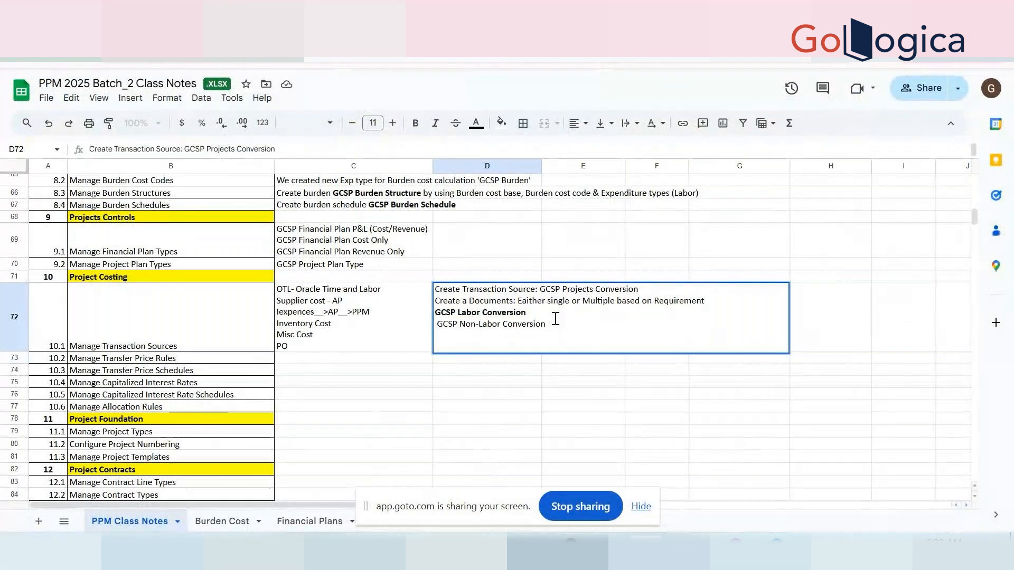
key(BackSpace)
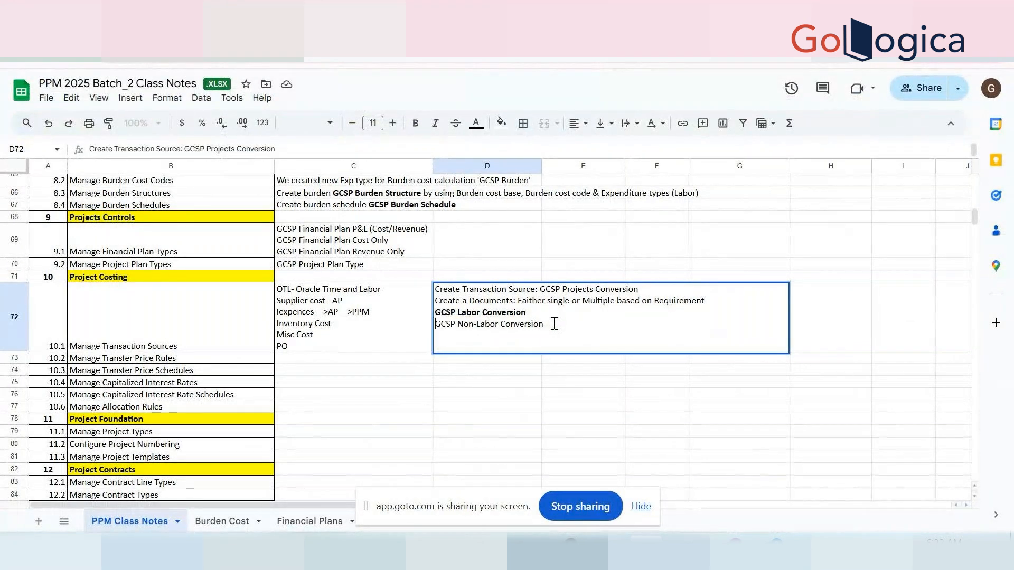
drag(555, 321, 420, 332)
key(ctrl+b)
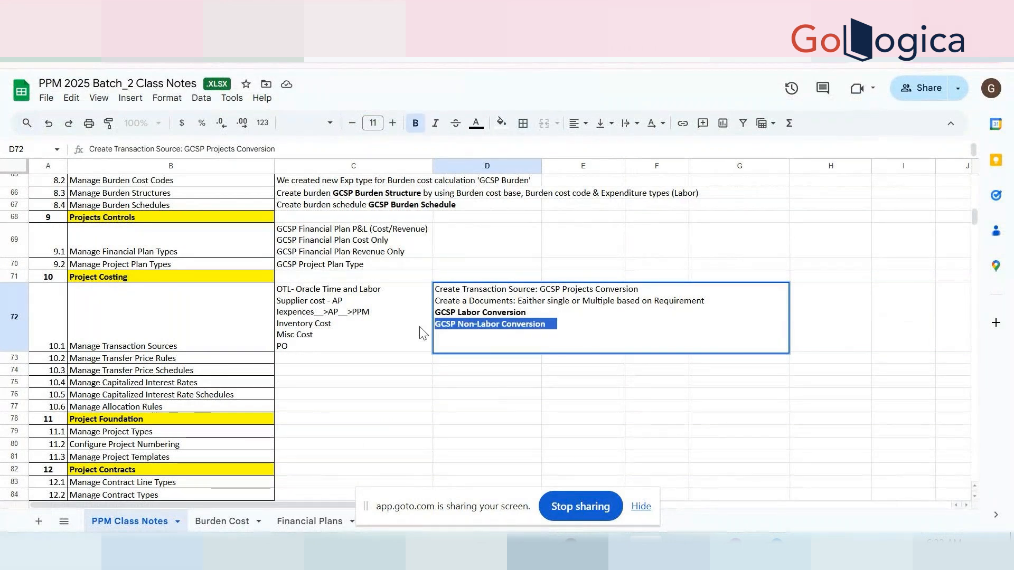
- Add the line "Document Entries with required options:" to the D72 note, separated by a blank line from the document names
click(561, 327)
key(alt+Return)
key(alt+Return)
text(Doc)
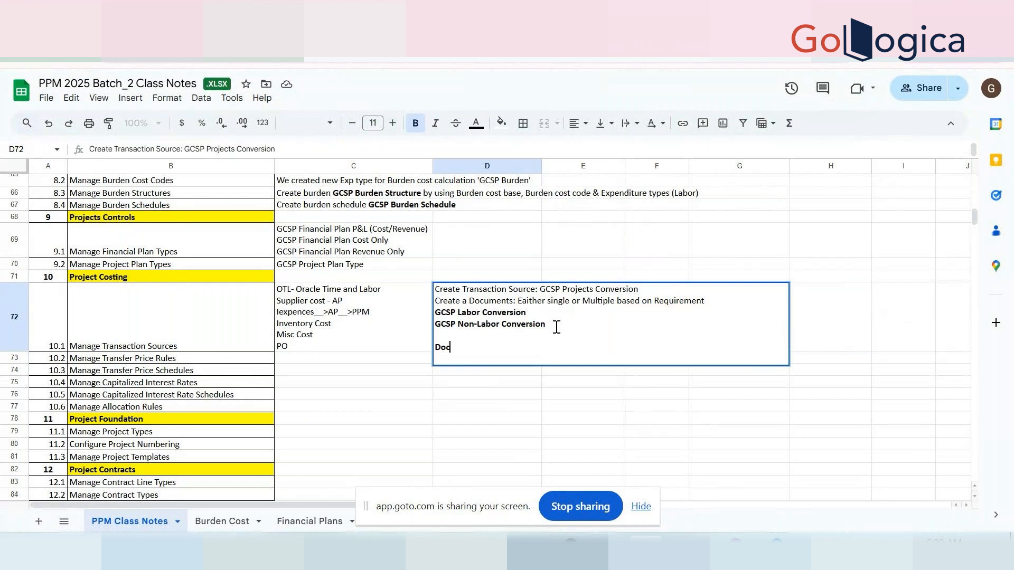
text(ument Entries with required options)
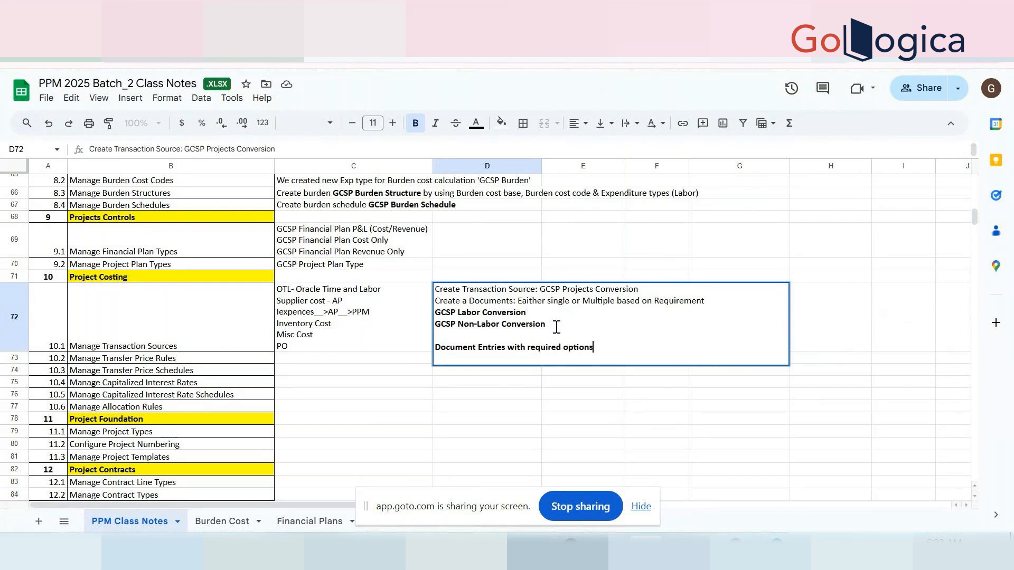
text(:)
key(alt+Return)
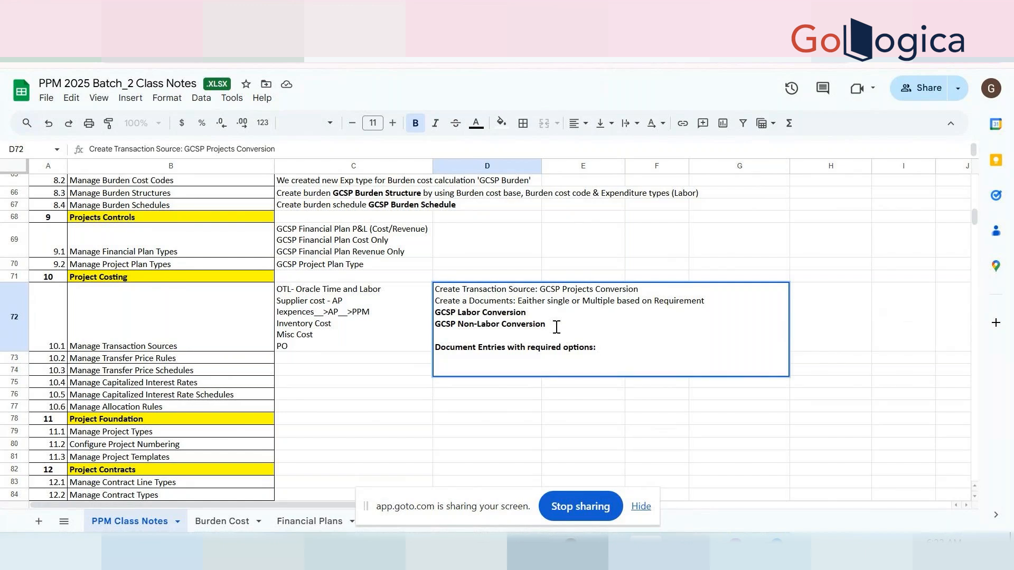
- Copy the GCSP Labor Conversion and GCSP Non-Labor Conversion lines within the D72 note
click(466, 333)
drag(435, 303, 437, 311)
click(529, 322)
click(539, 326)
click(431, 330)
click(463, 316)
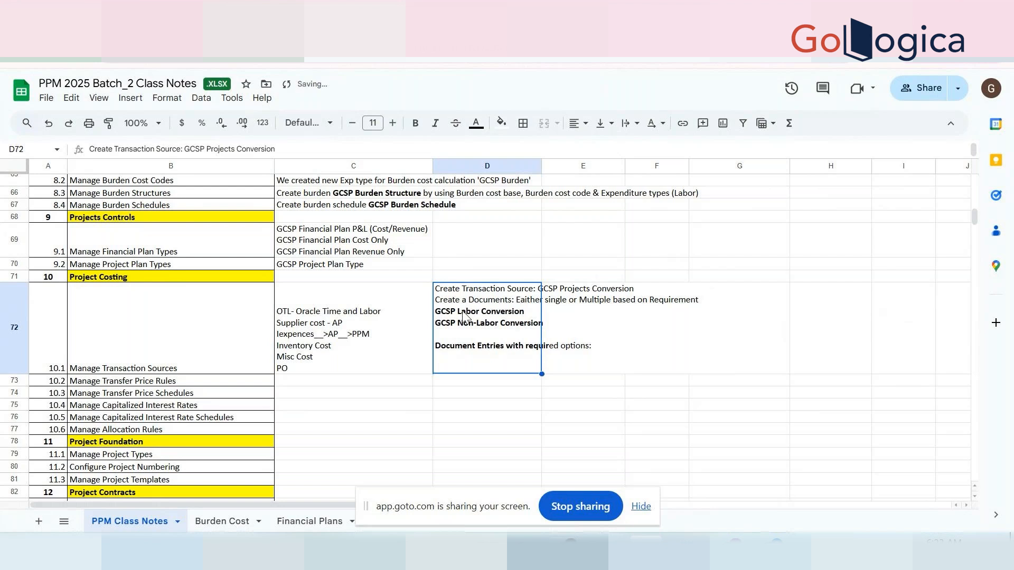
triple_click(463, 313)
key(shift+Down)
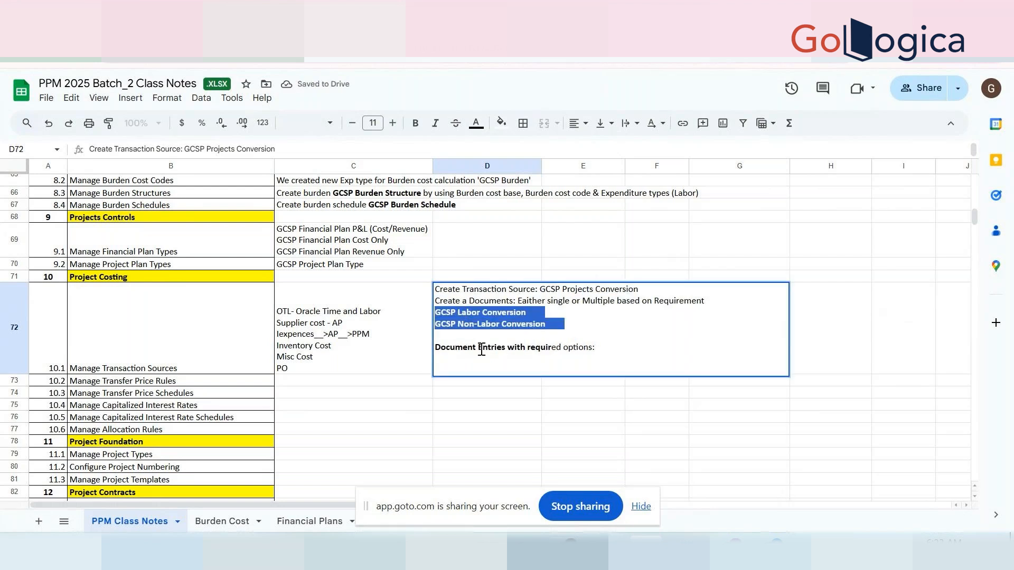
key(ctrl+c)
- Paste both document names unformatted below the Document Entries line, remove the leading space and finish the cell entry
click(459, 365)
key(ctrl+shift+v)
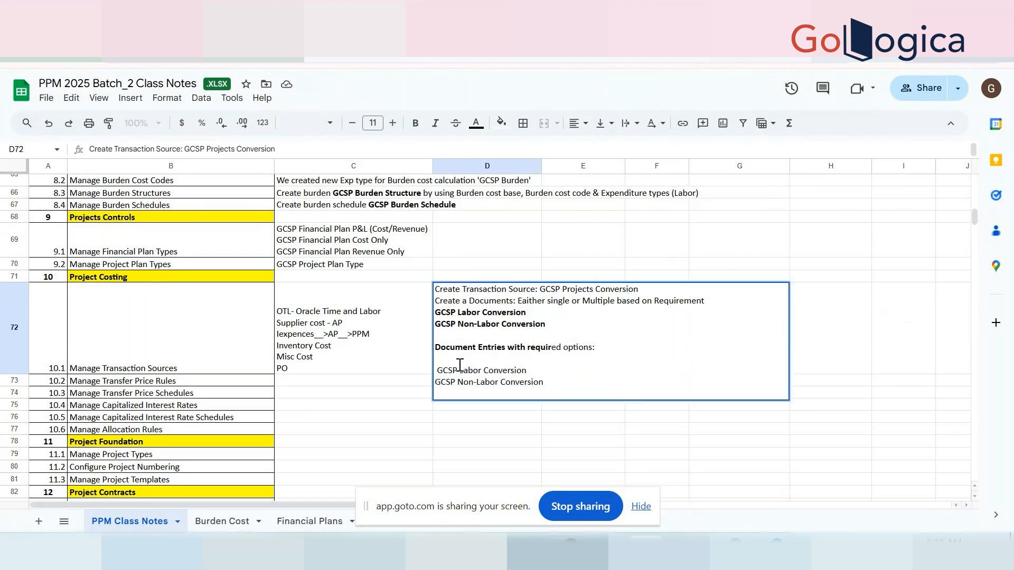
drag(459, 365, 438, 366)
click(438, 366)
key(BackSpace)
click(583, 429)
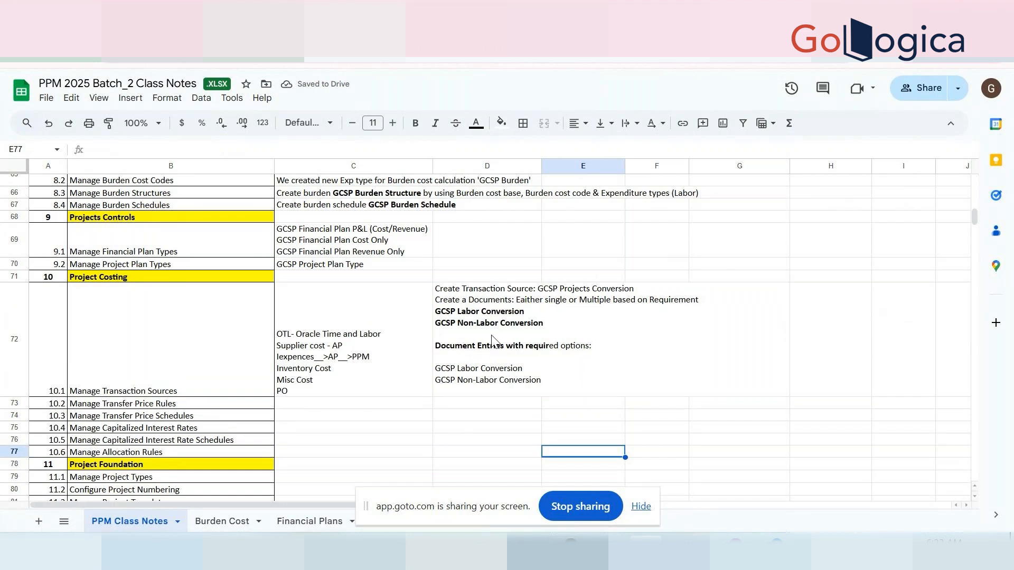
- Remove the bold formatting from "with required options:" in the D72 note, keeping only "Document Entries" bold on that line
triple_click(509, 347)
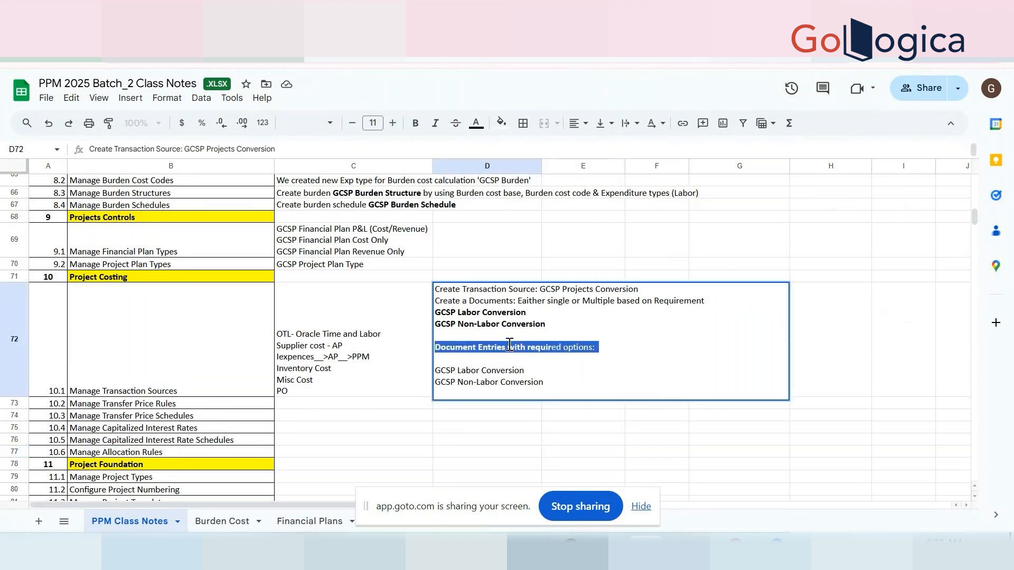
click(510, 344)
drag(509, 345, 568, 347)
key(shift+Right)
key(shift+Right)
key(shift+Right)
key(shift+Right)
key(shift+Right)
key(shift+Right)
key(shift+Right)
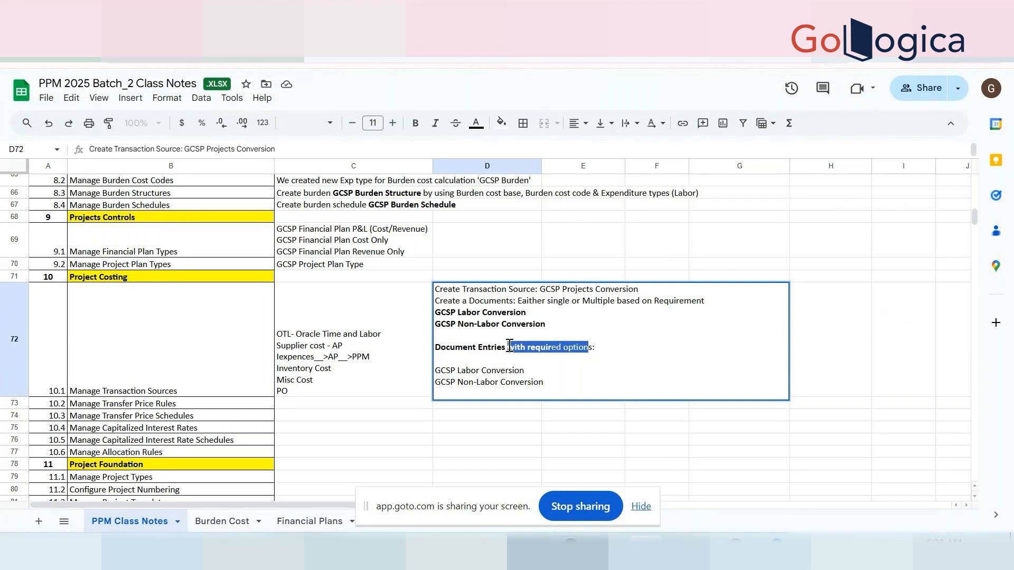
key(ctrl+b)
key(ctrl+b)
click(619, 336)
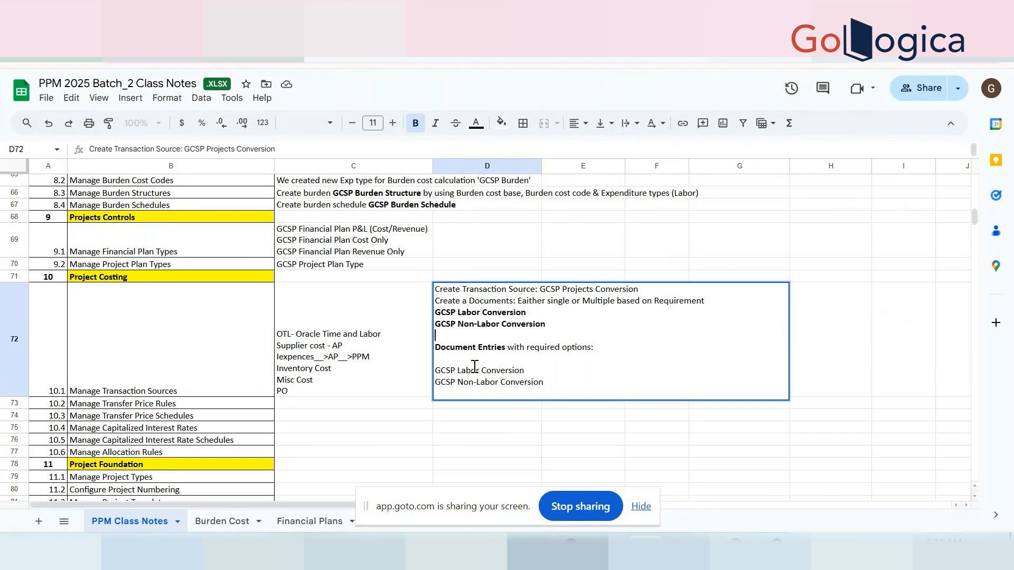
- Switch to Oracle and review the option columns of the GCSP Projects Conversion documents and the list of transaction sources
key(alt+Tab)
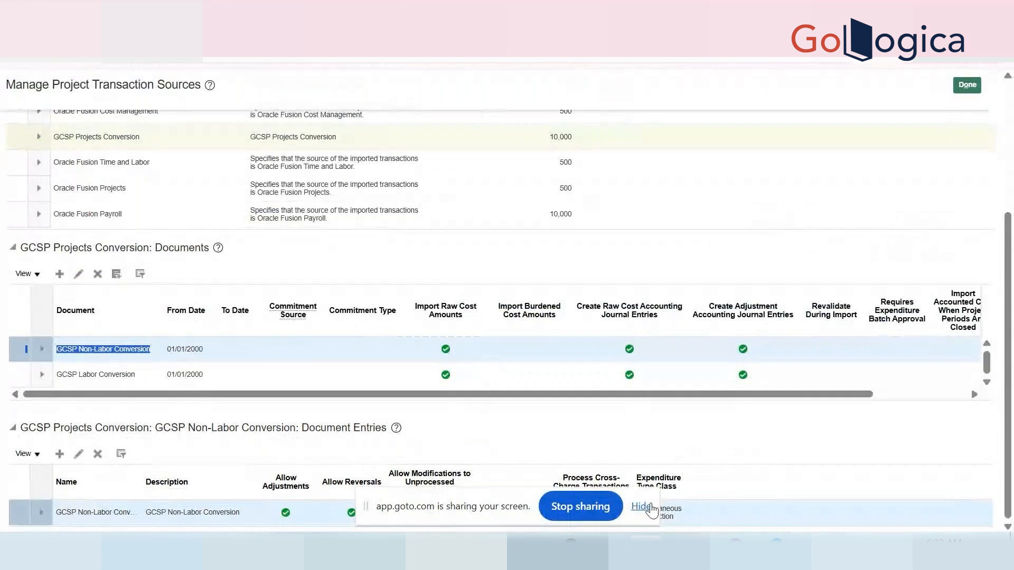
click(641, 506)
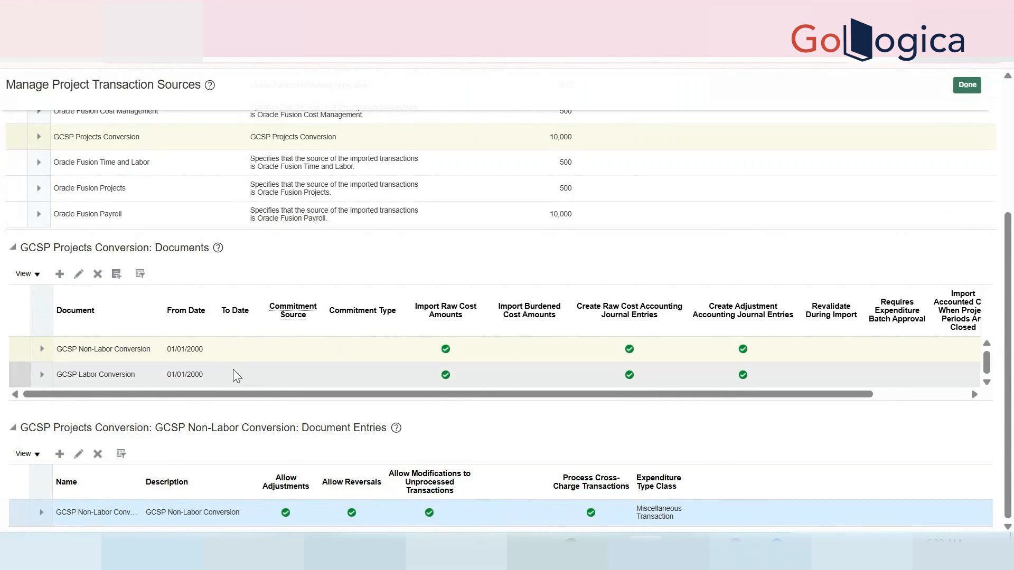
click(921, 397)
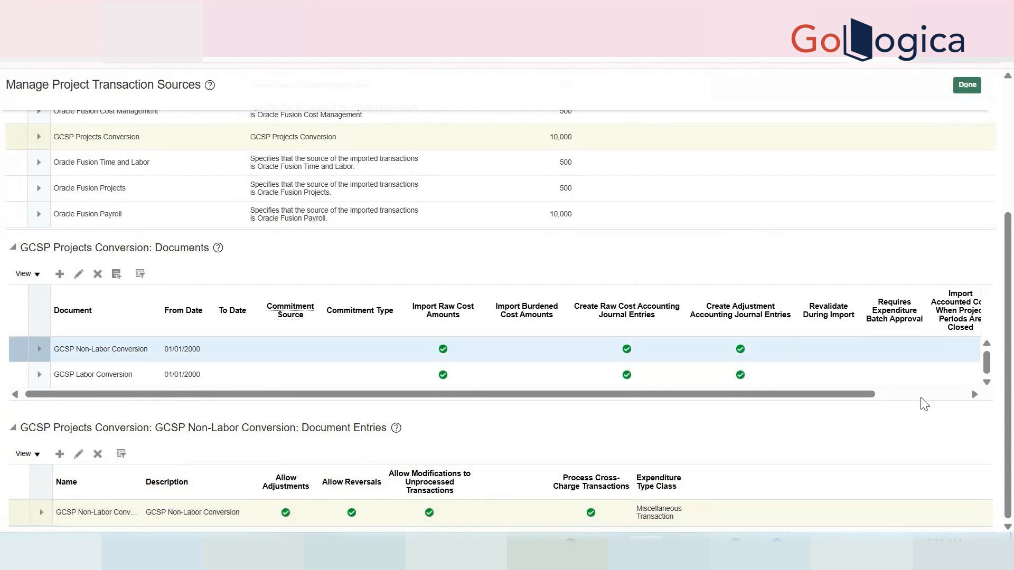
click(922, 397)
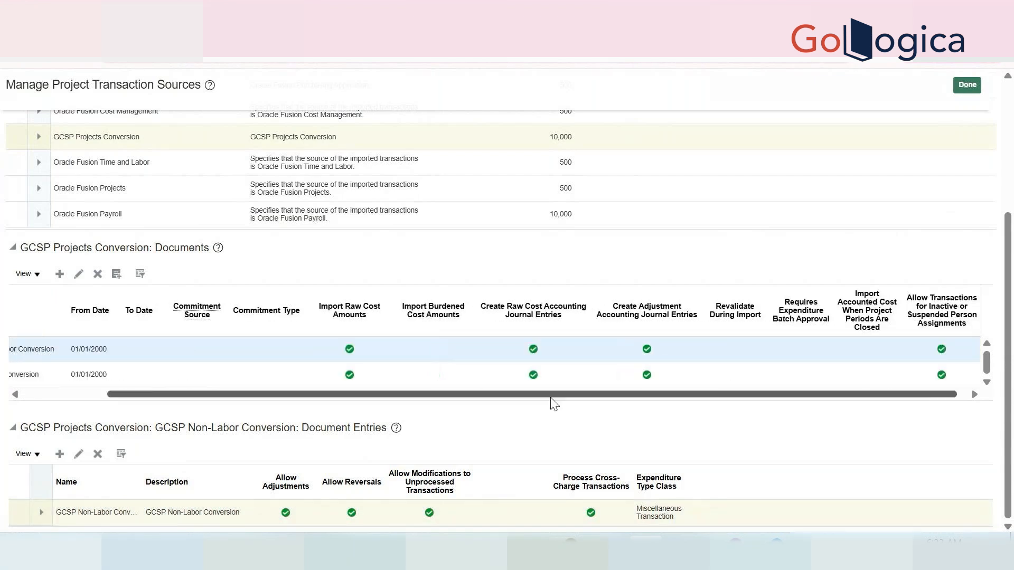
click(60, 394)
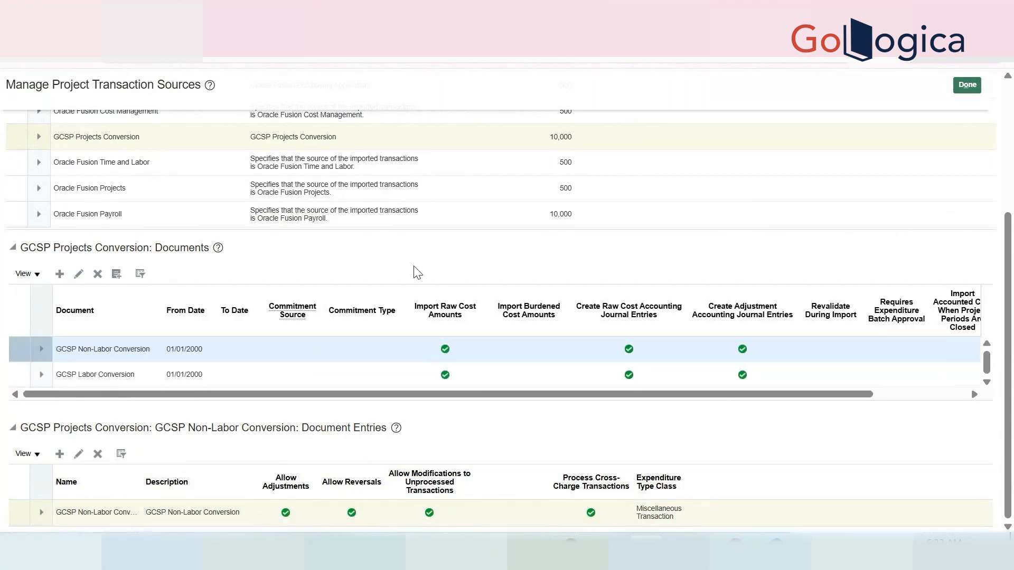
scroll(416, 266, up, 3)
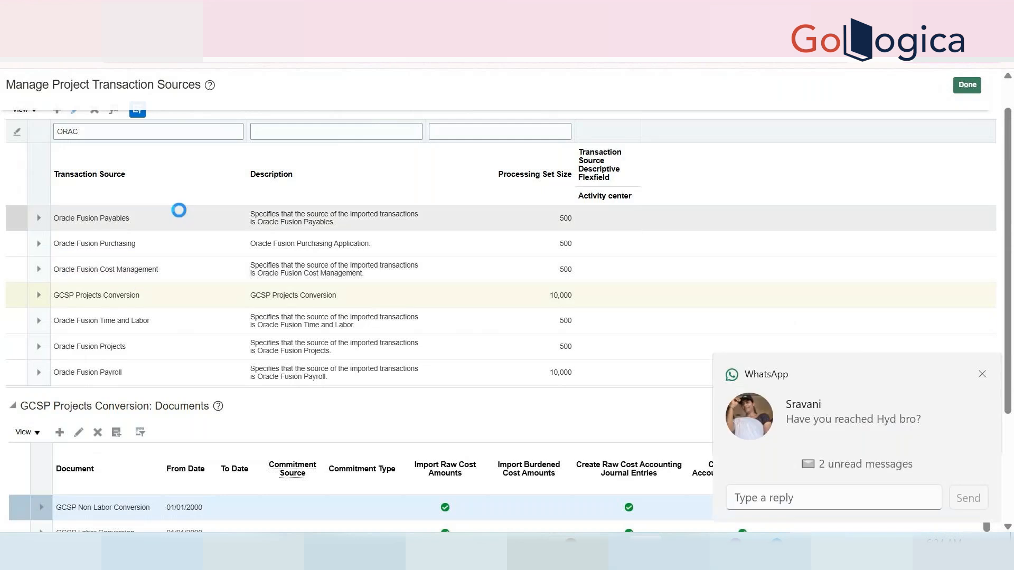
click(982, 373)
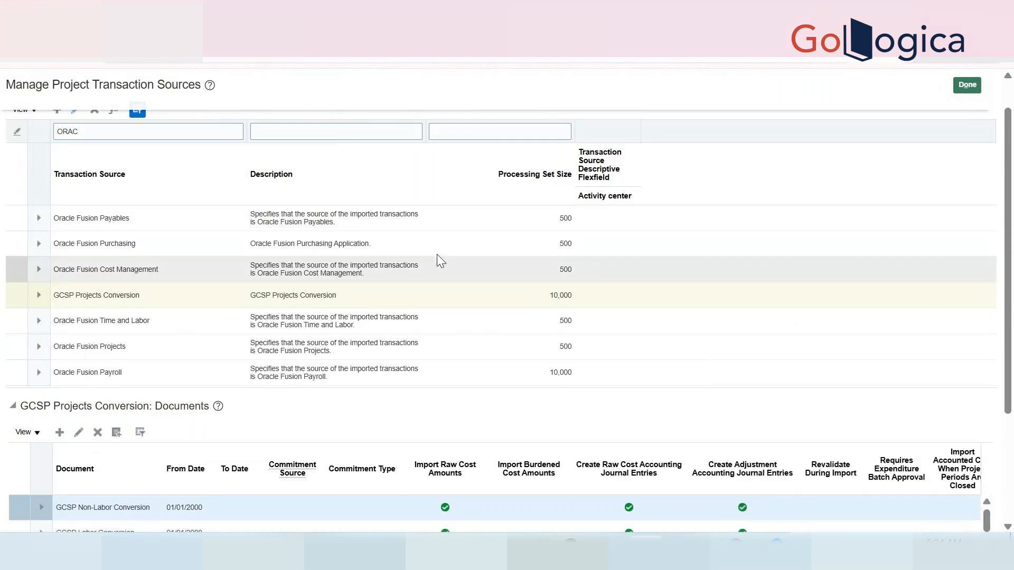
scroll(212, 243, up, 1)
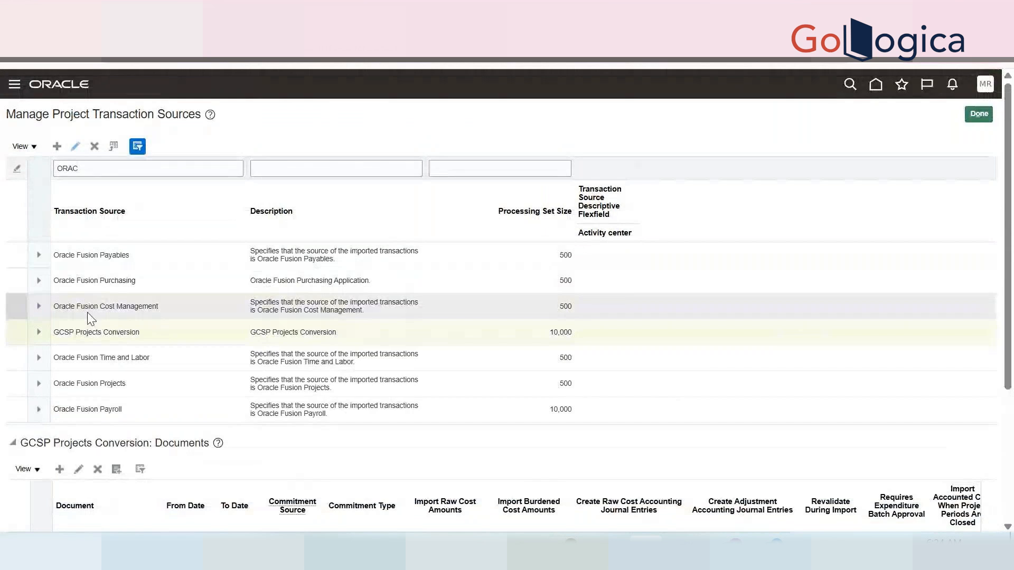
- Start a new transaction source and reword the pasted name to GCSP Coups Supplier Cost
click(56, 146)
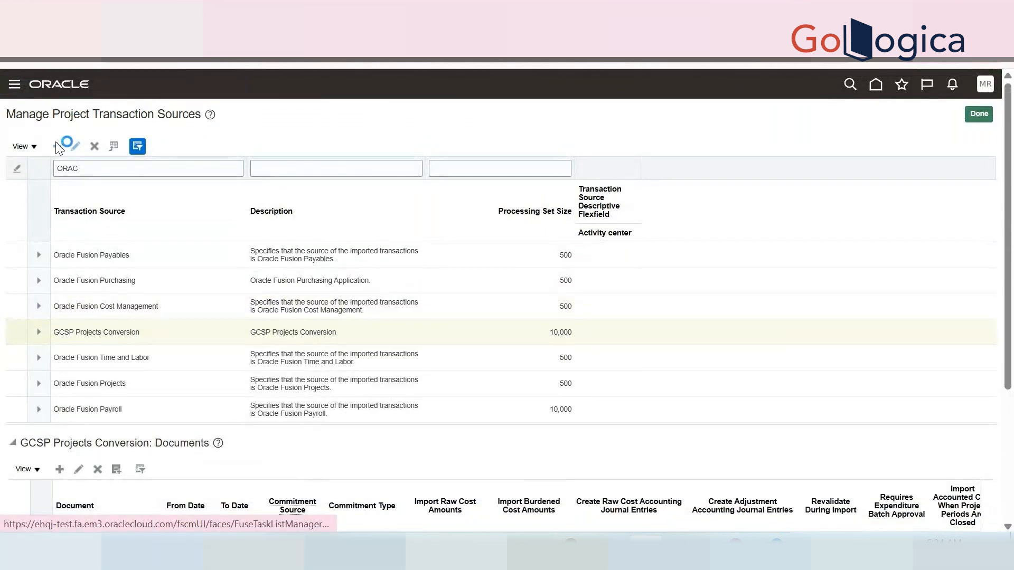
key(ctrl+v)
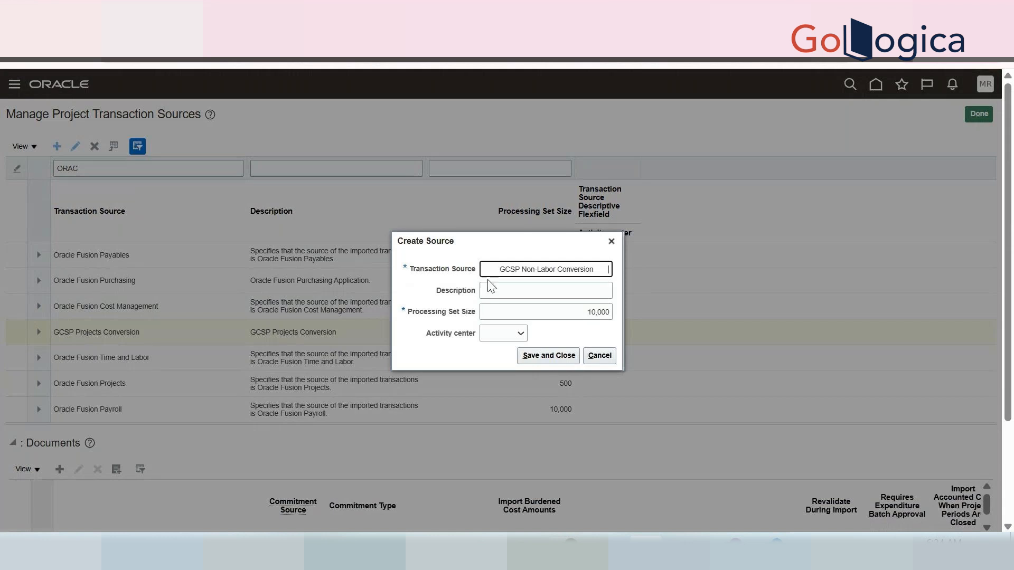
key(ctrl+v)
key(BackSpace)
key(BackSpace)
key(BackSpace)
key(BackSpace)
key(BackSpace)
key(BackSpace)
key(BackSpace)
key(BackSpace)
key(BackSpace)
key(BackSpace)
key(BackSpace)
key(BackSpace)
key(BackSpace)
key(BackSpace)
key(BackSpace)
key(BackSpace)
key(BackSpace)
key(BackSpace)
key(BackSpace)
key(BackSpace)
triple_click(511, 270)
double_click(512, 270)
key(shift+Right)
key(shift+Right)
key(shift+Right)
key(shift+Right)
key(shift+Right)
key(shift+Right)
key(shift+Right)
key(shift+Right)
key(shift+Right)
key(shift+Right)
key(shift+Right)
key(shift+Right)
key(shift+Right)
key(shift+Right)
key(shift+Right)
key(shift+Right)
text(Supplier)
text( Cost)
text(ps)
double_click(546, 265)
key(ctrl+x)
click(508, 265)
key(ctrl+v)
key(BackSpace)
- Copy the source name into its description, leave the activity center blank and save the new transaction source
key(ctrl+a)
click(601, 269)
drag(601, 270, 448, 269)
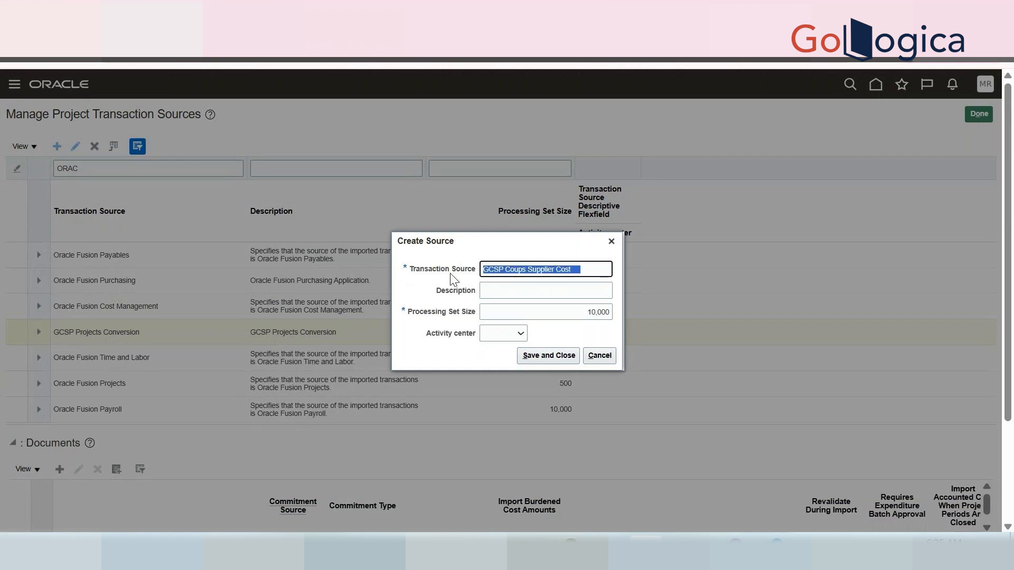
click(482, 291)
key(ctrl+v)
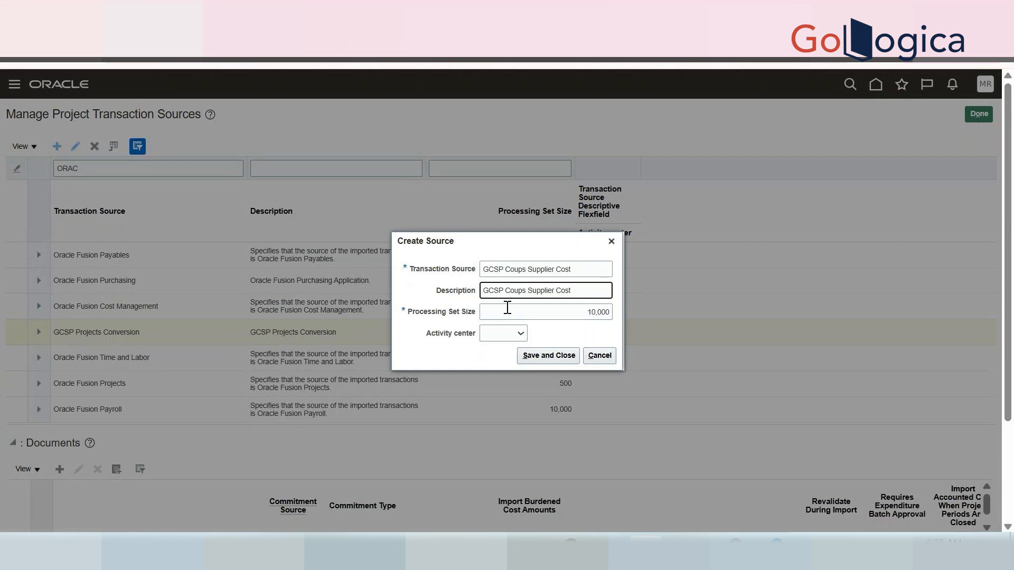
triple_click(495, 290)
click(509, 335)
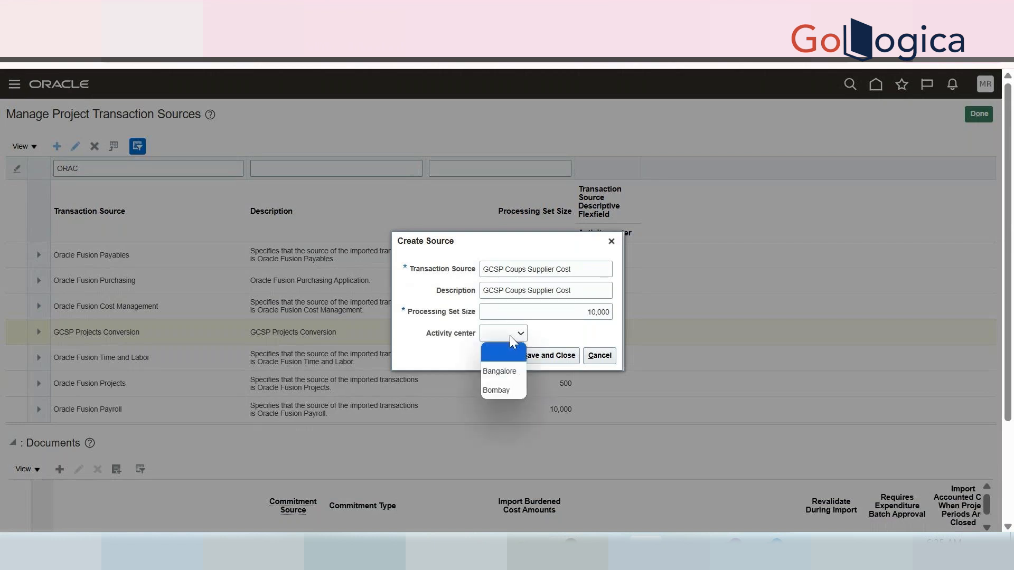
click(585, 338)
click(559, 351)
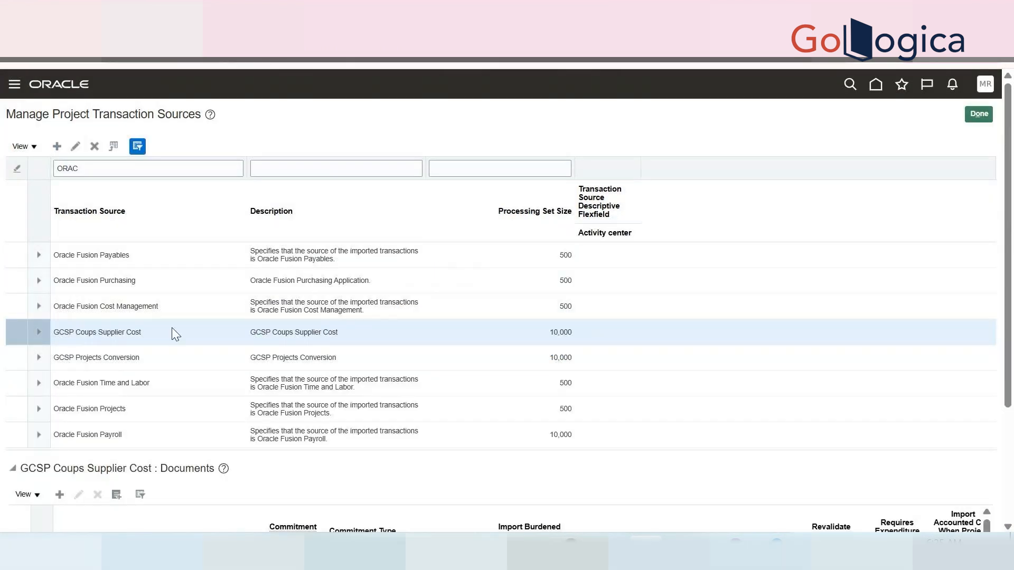
- Start a new document under GCSP Coups Supplier Cost and name it Coups Supplier Cost, without the GCSP prefix
scroll(114, 345, down, 3)
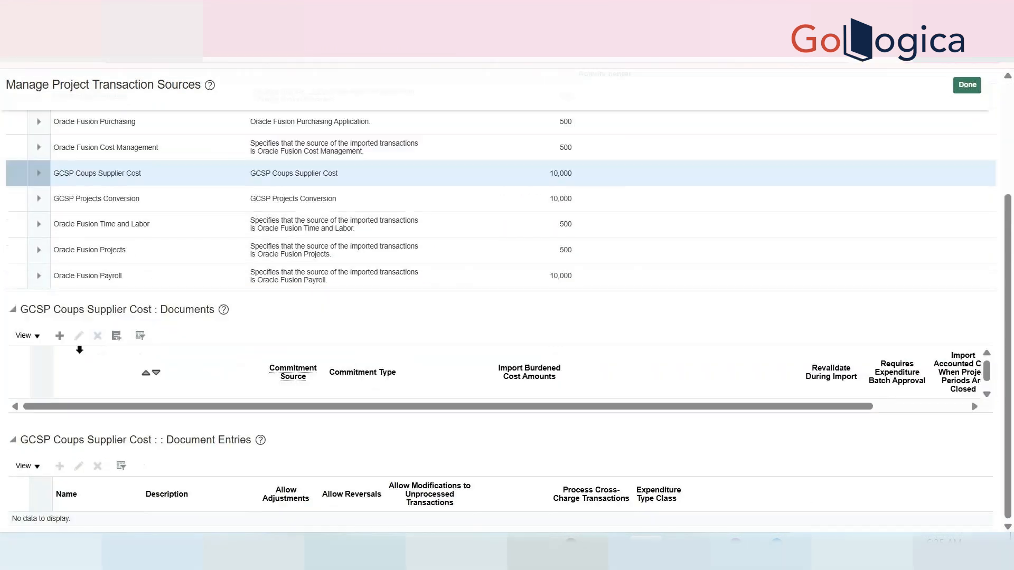
click(60, 335)
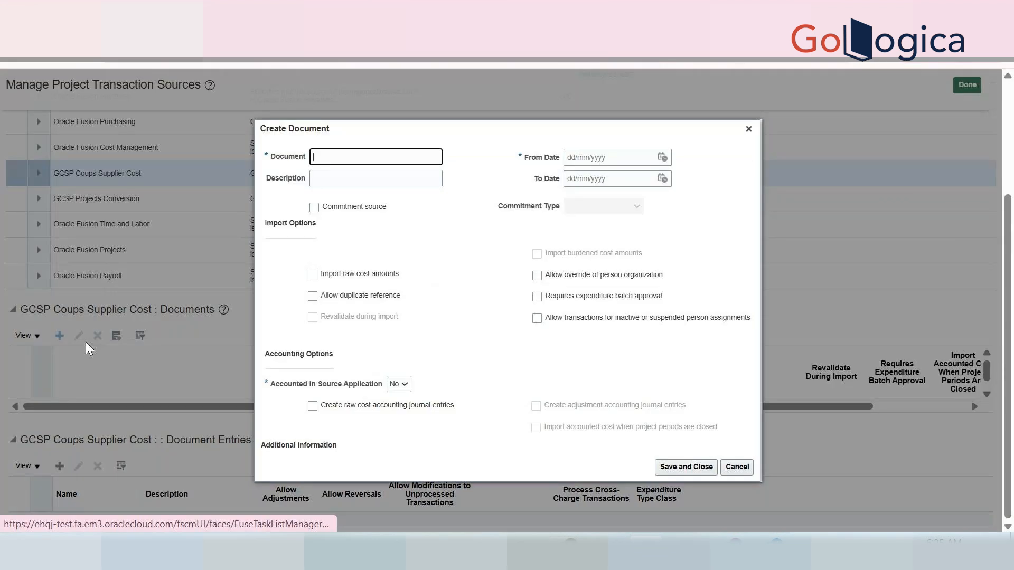
key(ctrl+v)
double_click(340, 157)
triple_click(331, 154)
click(338, 157)
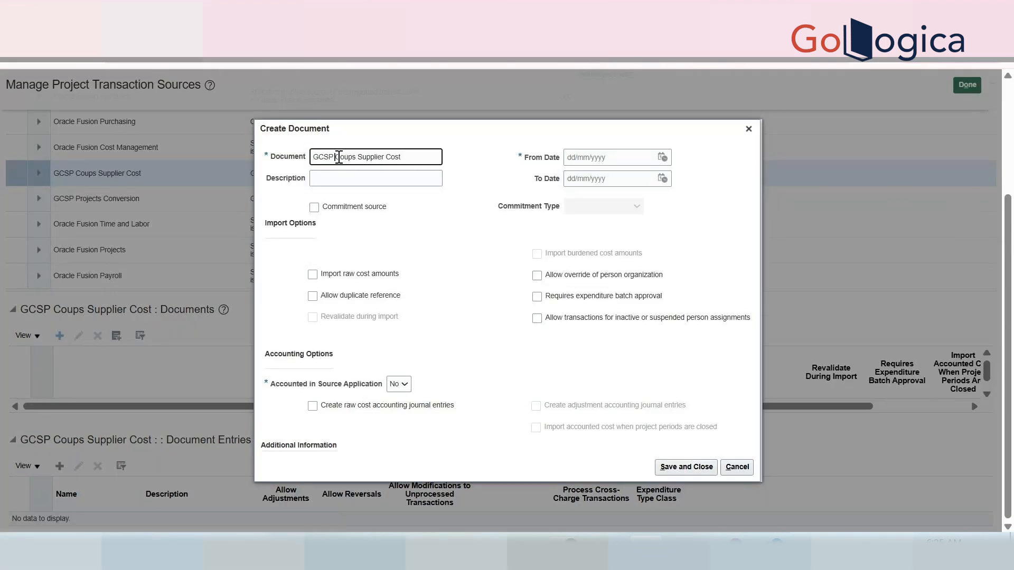
key(BackSpace)
key(BackSpace)
key(BackSpace)
key(BackSpace)
key(BackSpace)
- Copy the document name into its description and set the From Date to 01/01/2000
triple_click(338, 157)
key(ctrl+c)
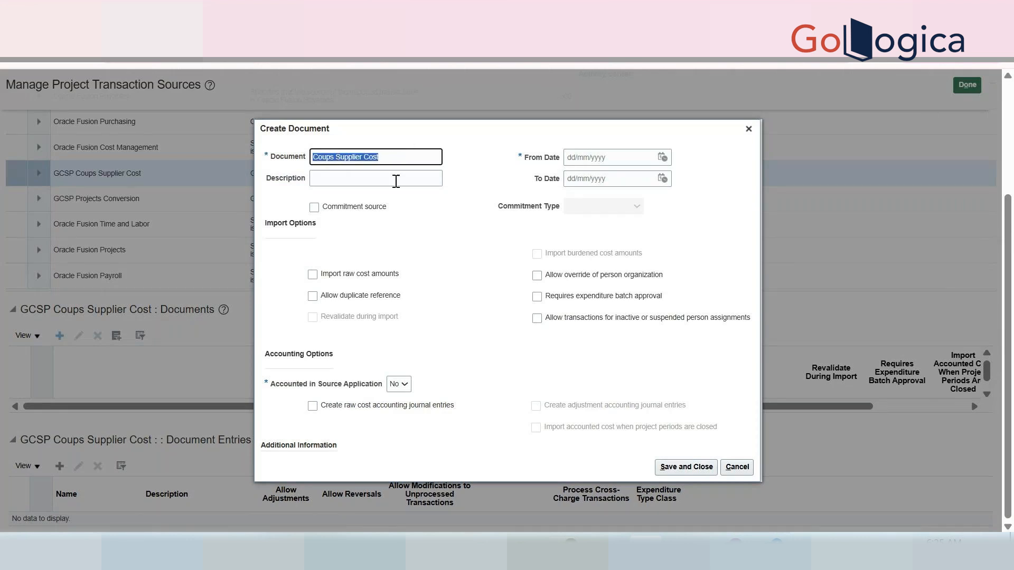
click(394, 179)
key(ctrl+v)
click(573, 159)
text(01/01/2000)
key(Tab)
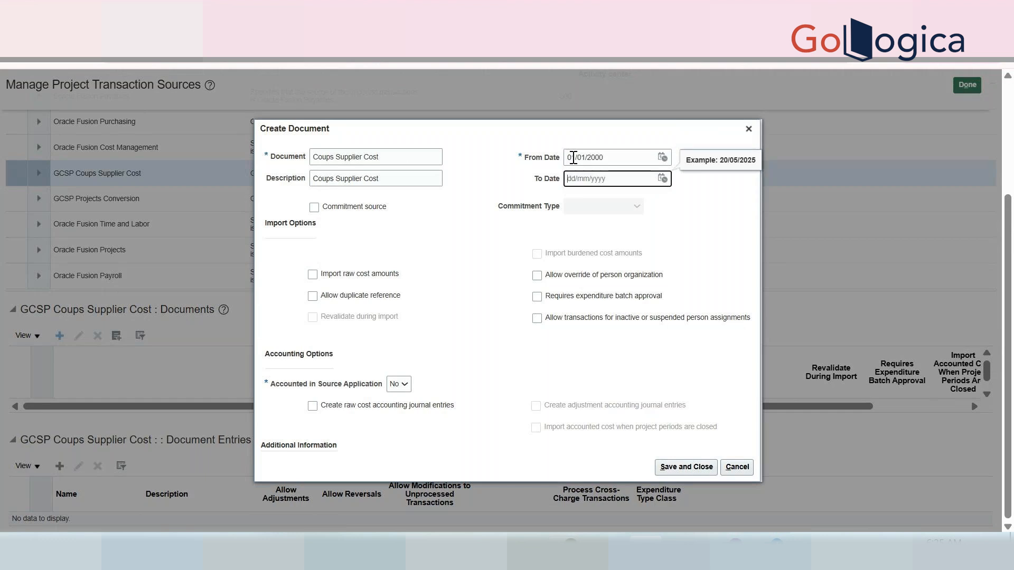
- Enable import raw cost amounts, allow duplicate reference, and raw cost and adjustment accounting journal entries, then save the document
click(312, 275)
click(313, 296)
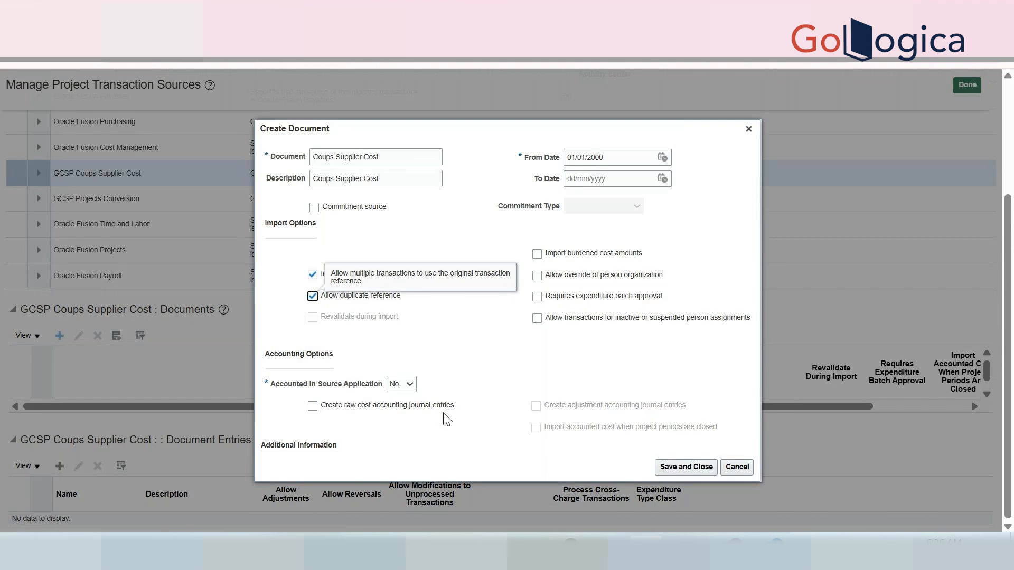
double_click(311, 408)
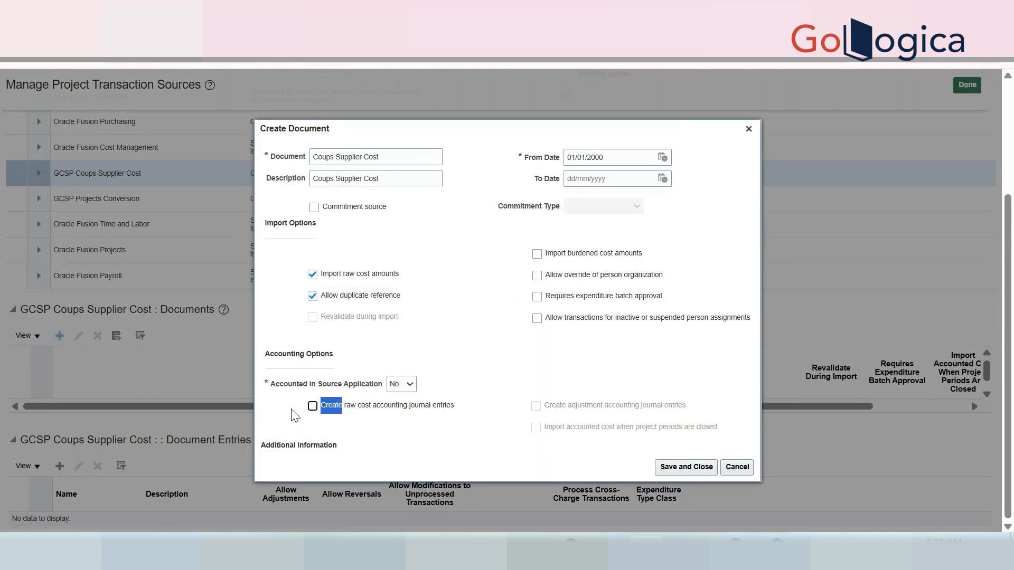
click(312, 406)
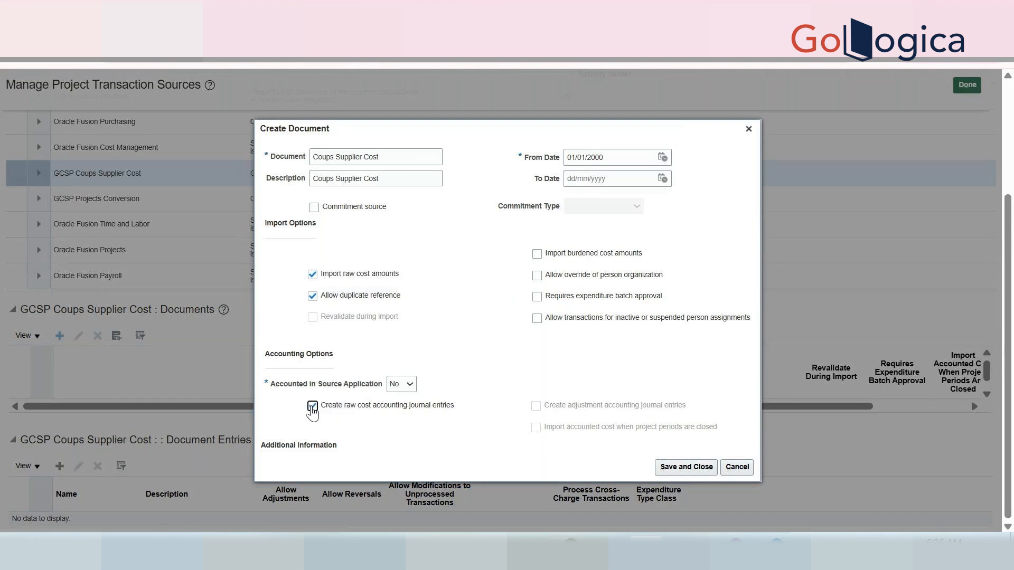
click(684, 468)
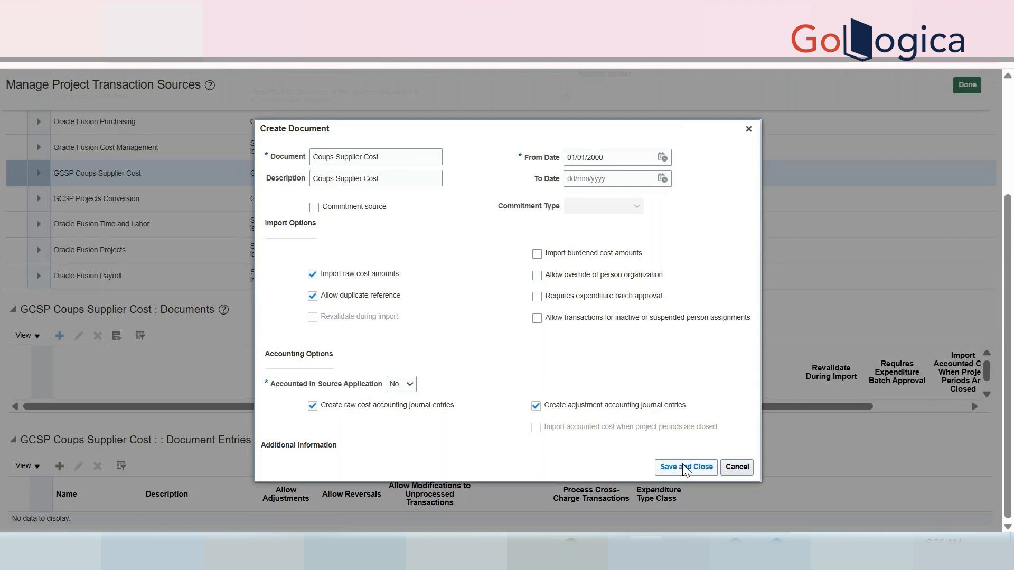
- Start a document entry for the Coups Supplier Cost document, using Coups Supplier Cost as both name and description
scroll(473, 355, down, 1)
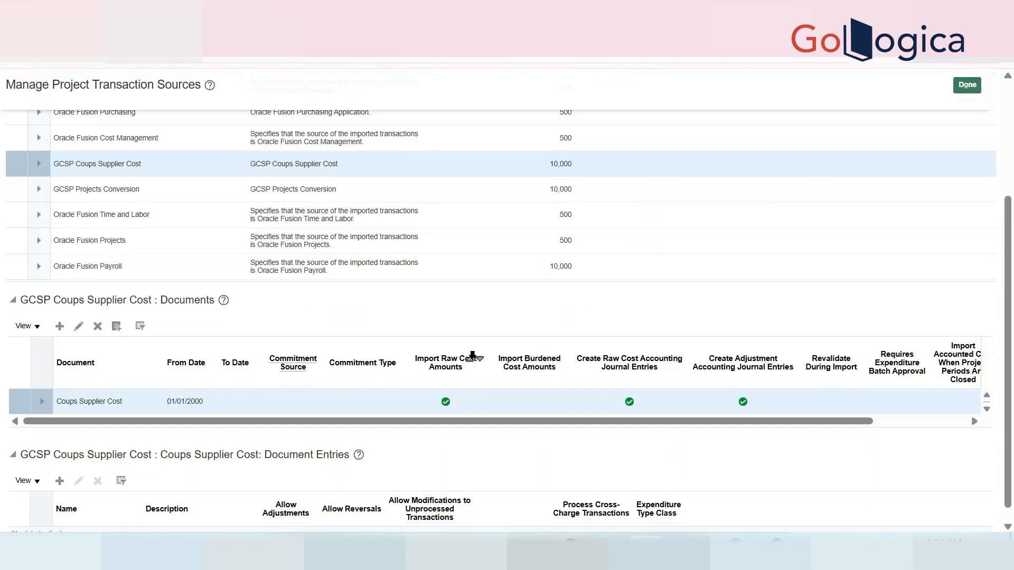
click(60, 473)
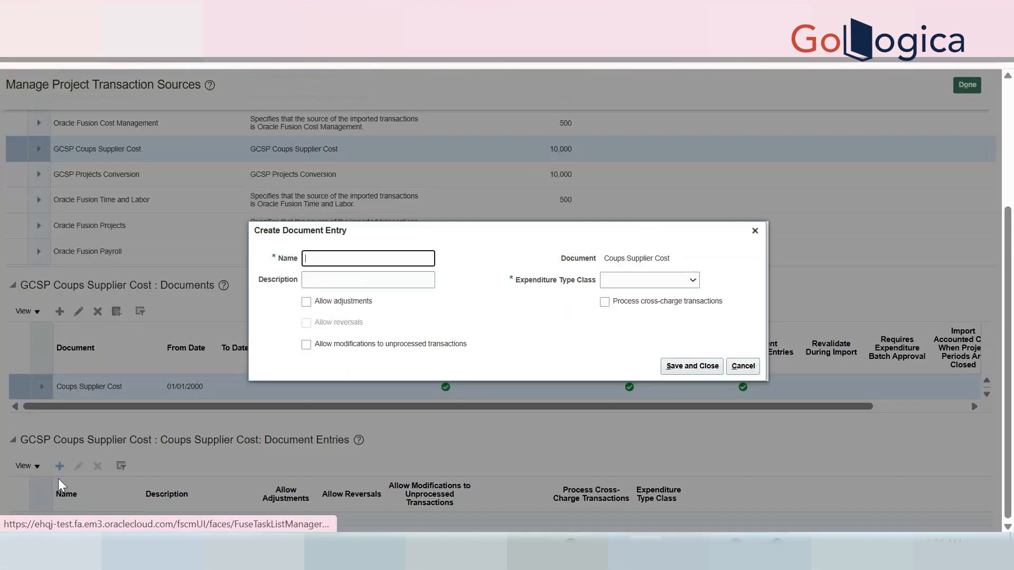
key(ctrl+v)
click(325, 280)
key(ctrl+v)
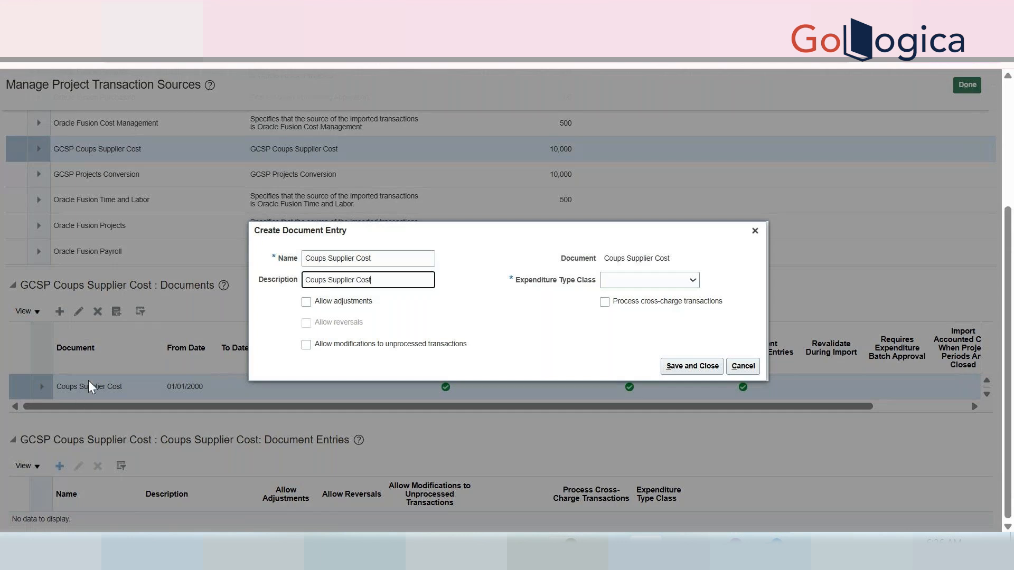
- Allow adjustments, reversals and modifications to unprocessed transactions for the new document entry
double_click(318, 303)
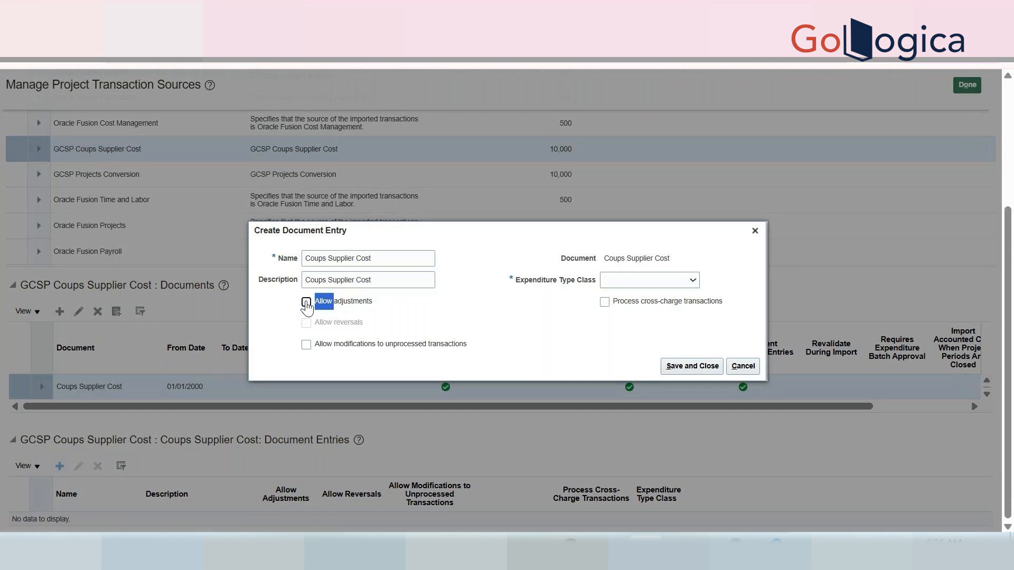
click(306, 302)
double_click(306, 322)
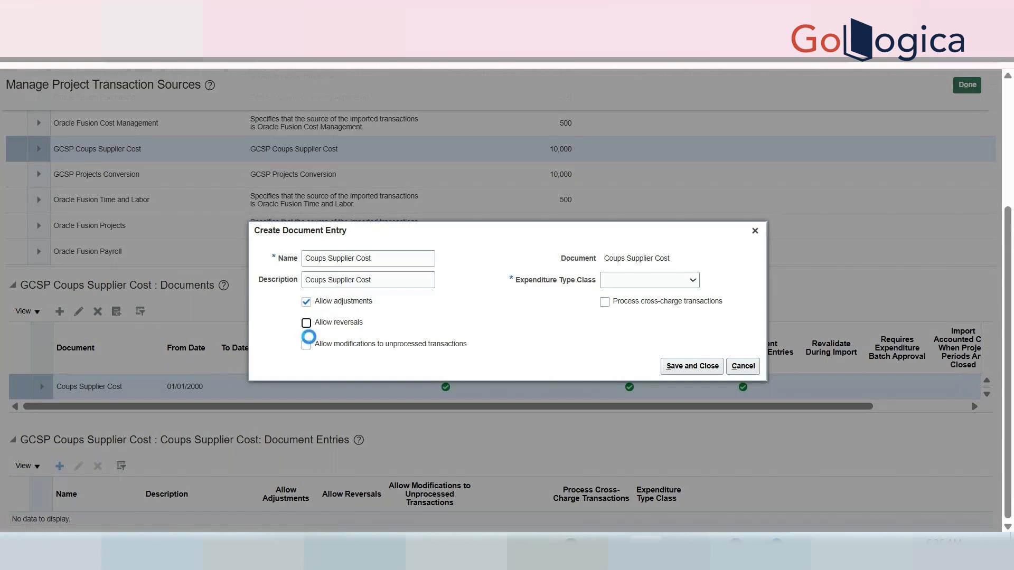
click(307, 324)
click(307, 344)
- Set the expenditure type class to Supplier Invoices, enable process cross-charge transactions and try to save the document entry
click(631, 287)
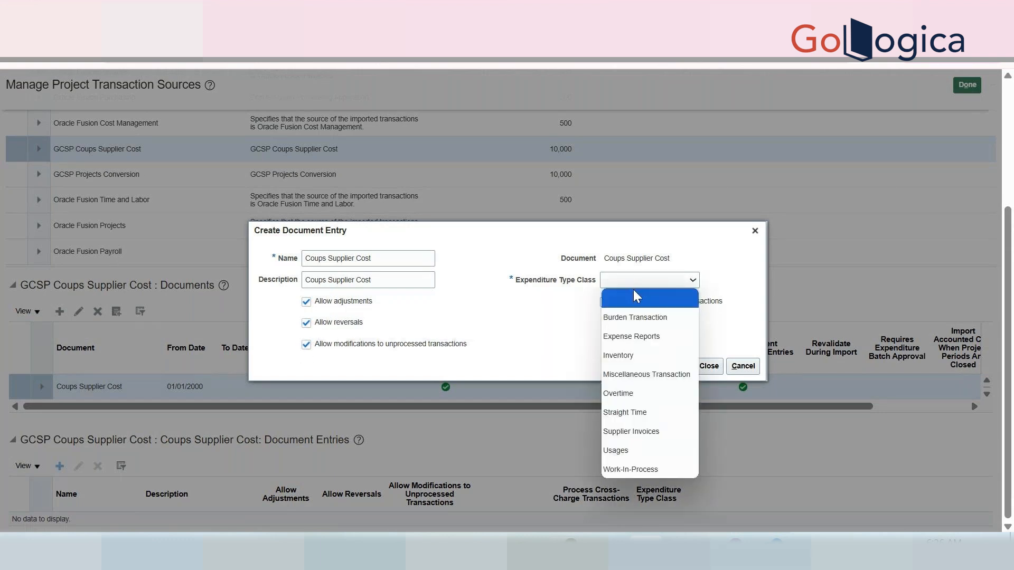
click(654, 429)
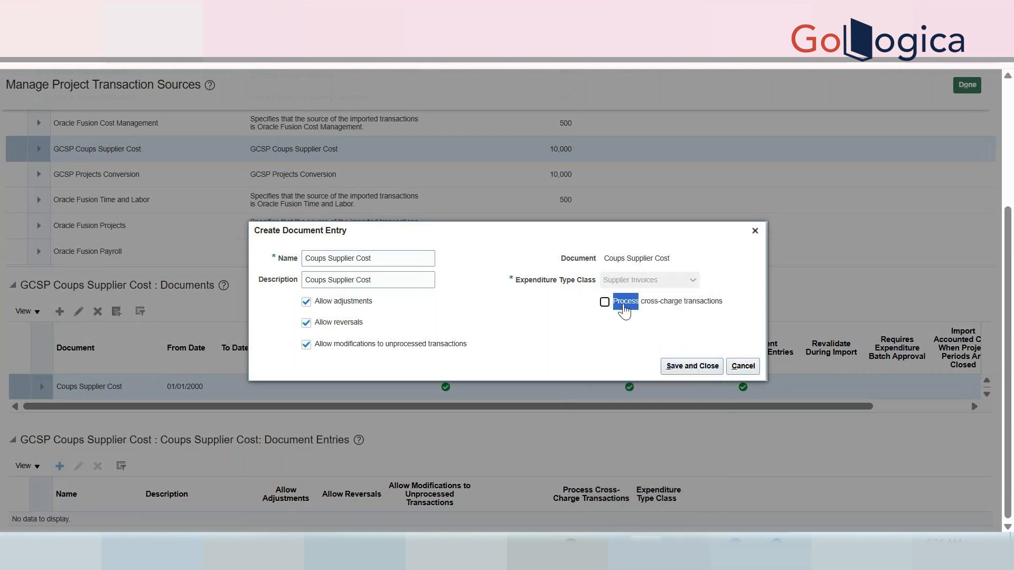
click(605, 302)
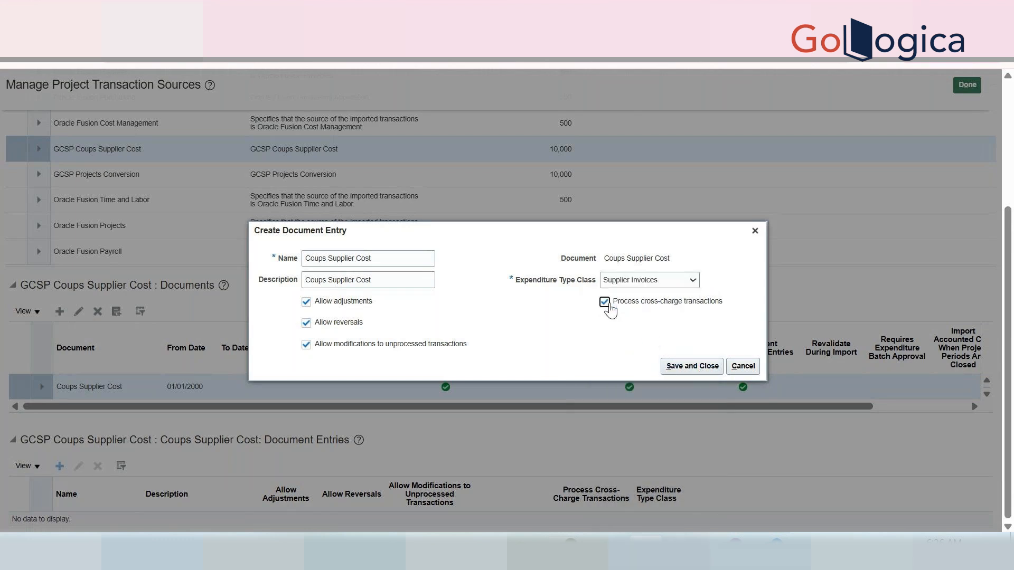
click(697, 370)
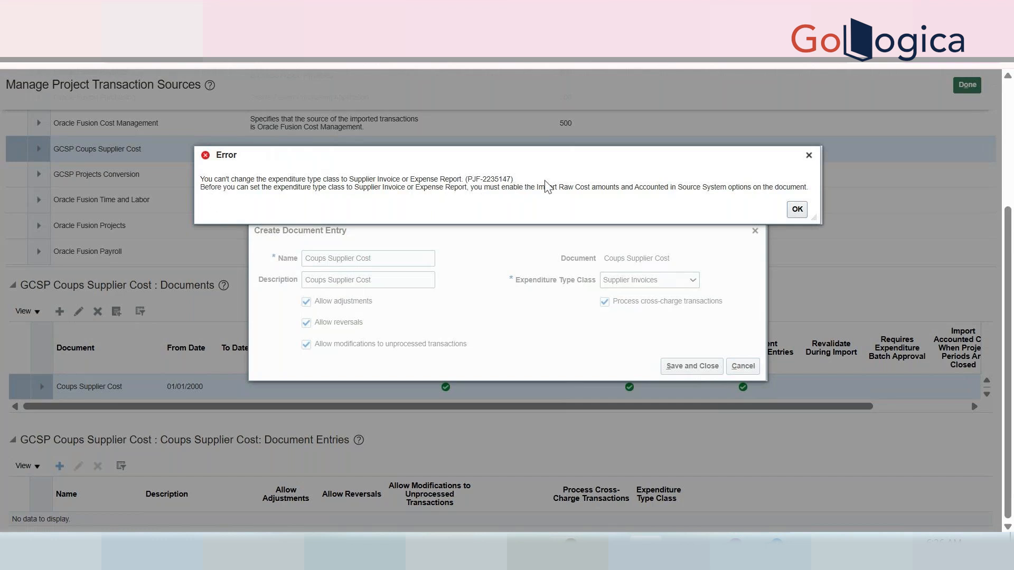
- Discard the document entry and edit its document: disallow duplicate reference, allow override of person organization and transactions for inactive or suspended person assignments
click(797, 208)
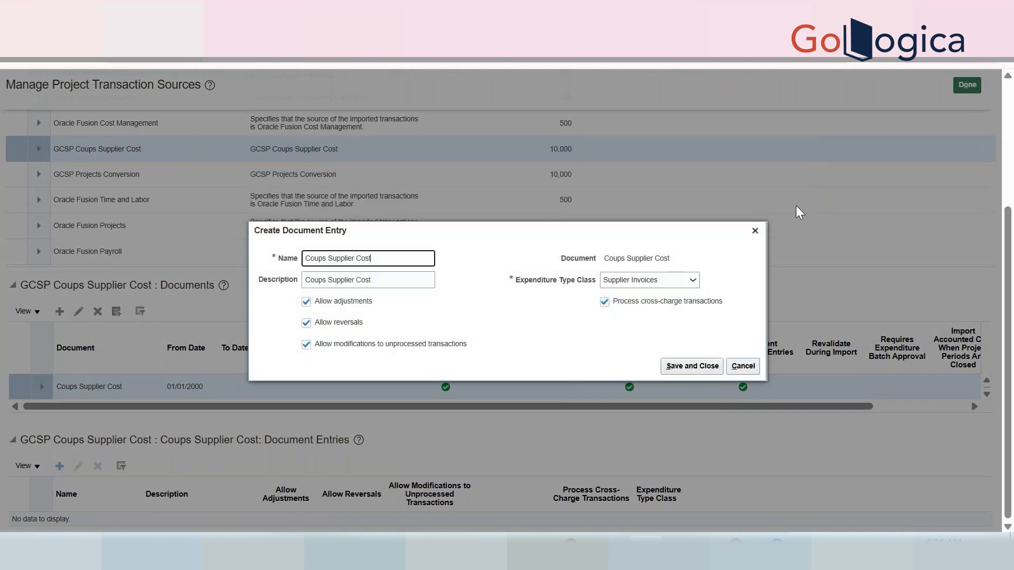
click(741, 367)
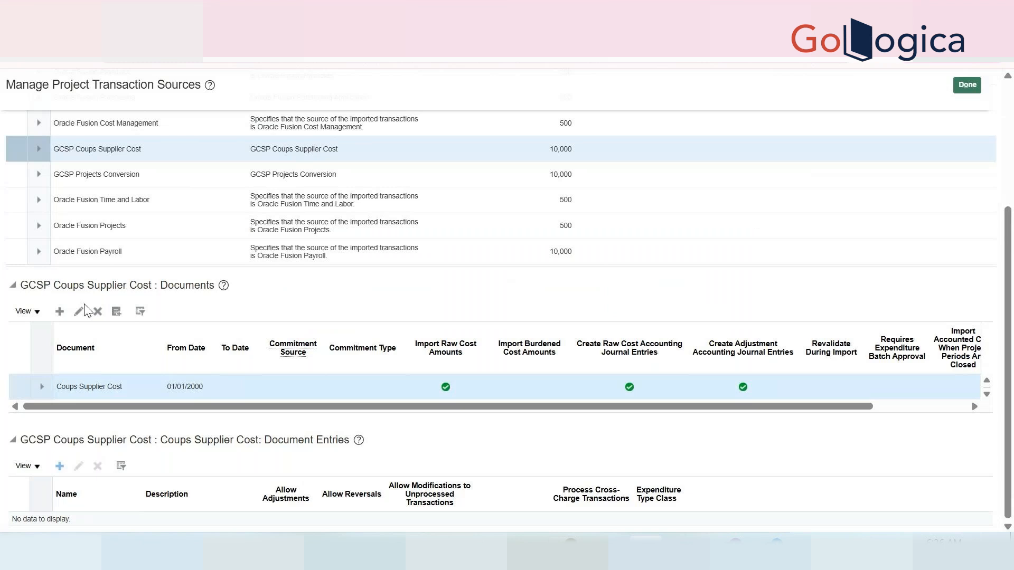
click(80, 312)
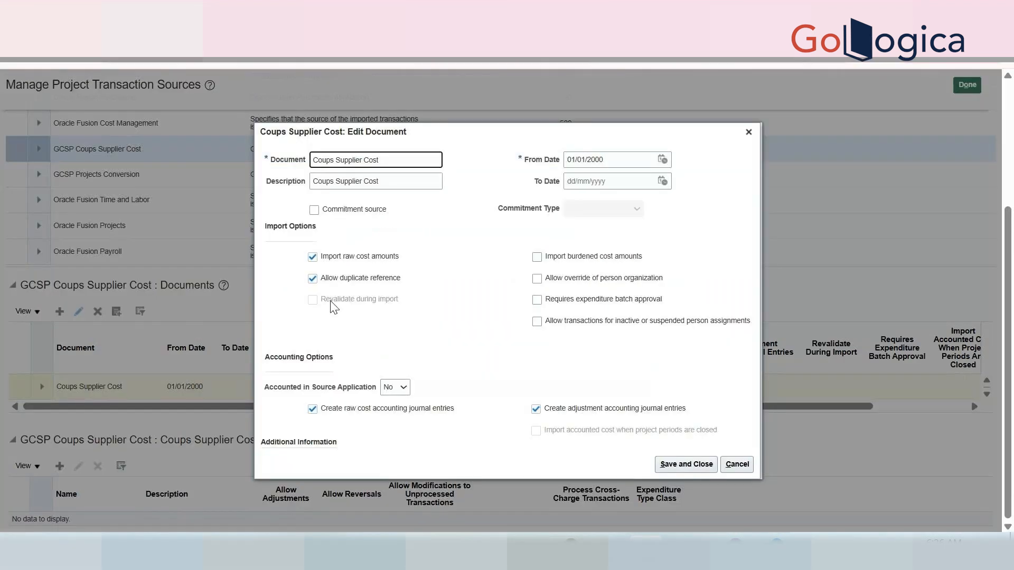
click(313, 280)
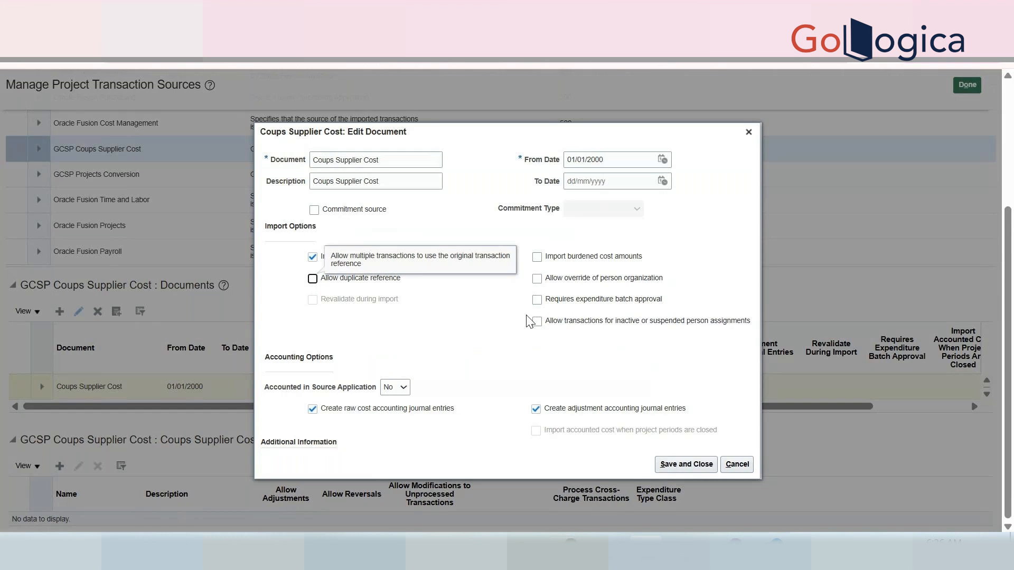
click(537, 279)
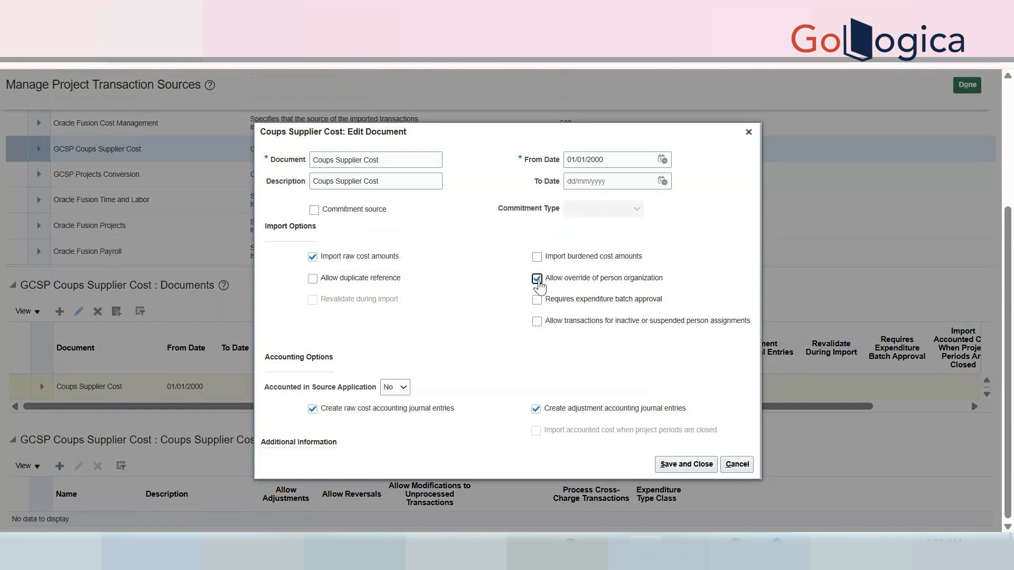
click(537, 322)
click(680, 465)
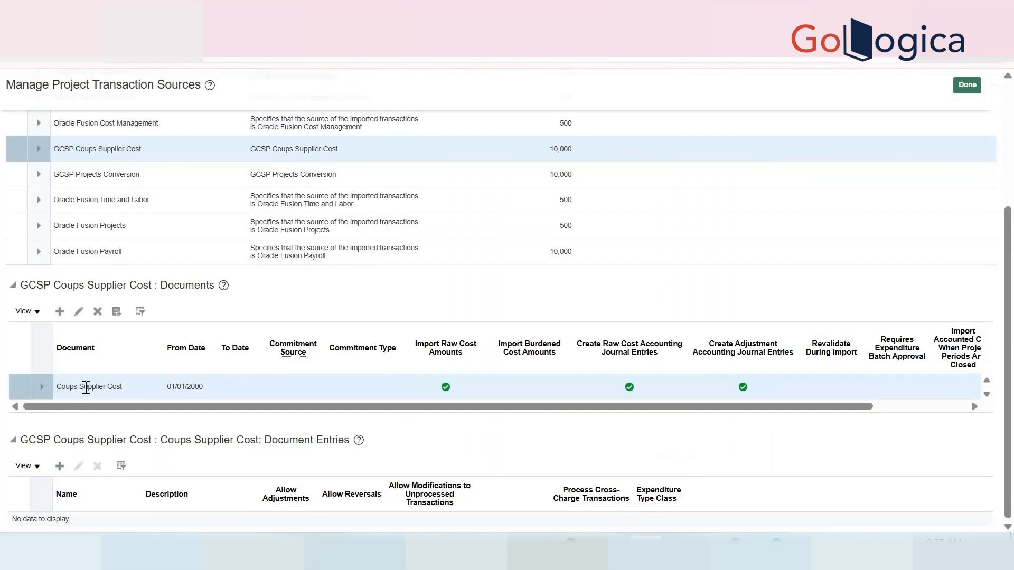
- Try to create a Coups Supplier Cost document entry with adjustments allowed and expenditure type class Supplier Invoices, and review the document's options
click(60, 465)
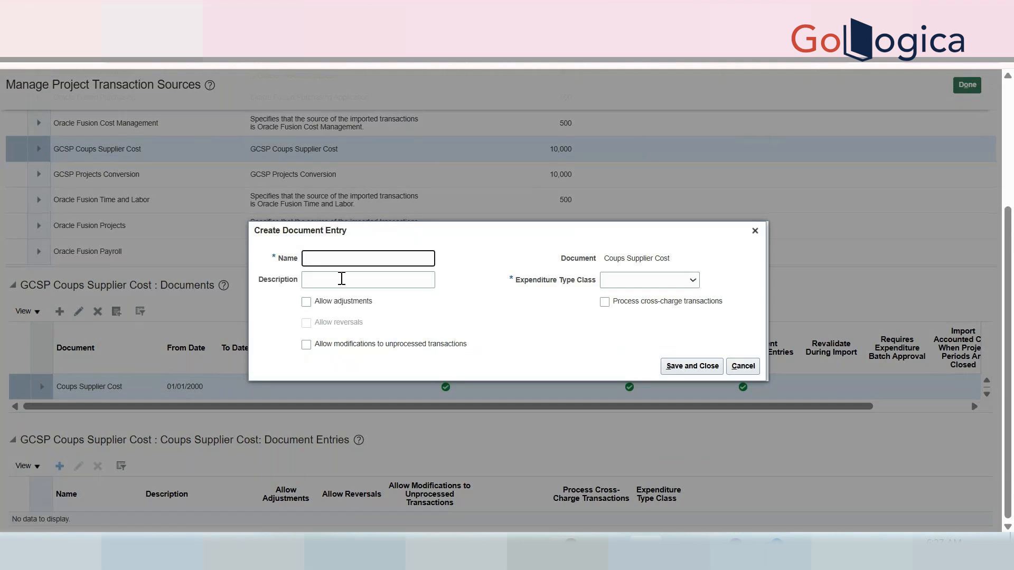
text(Coups Supplier Cost)
click(375, 279)
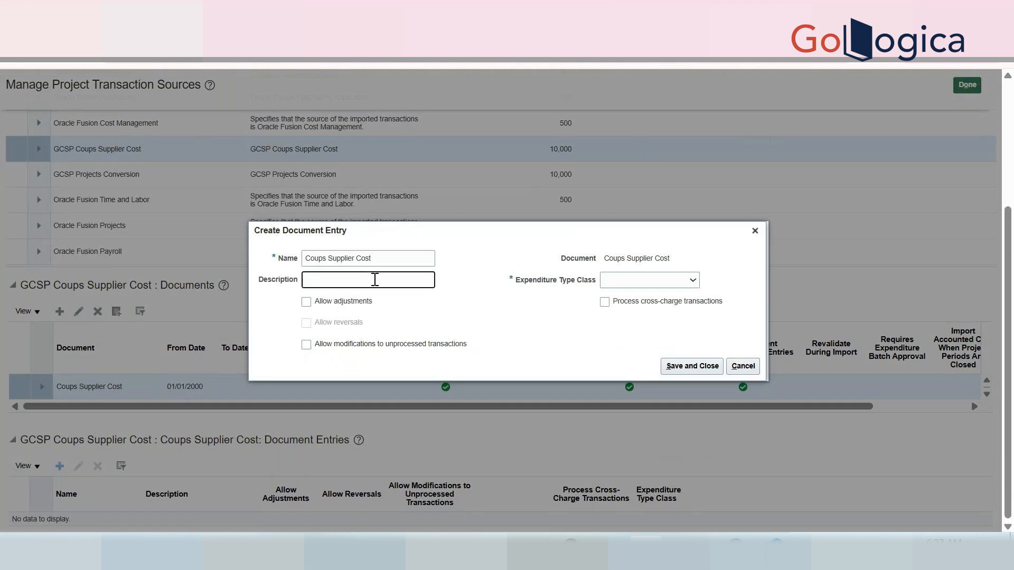
text(Coups Supplier Cost)
click(306, 302)
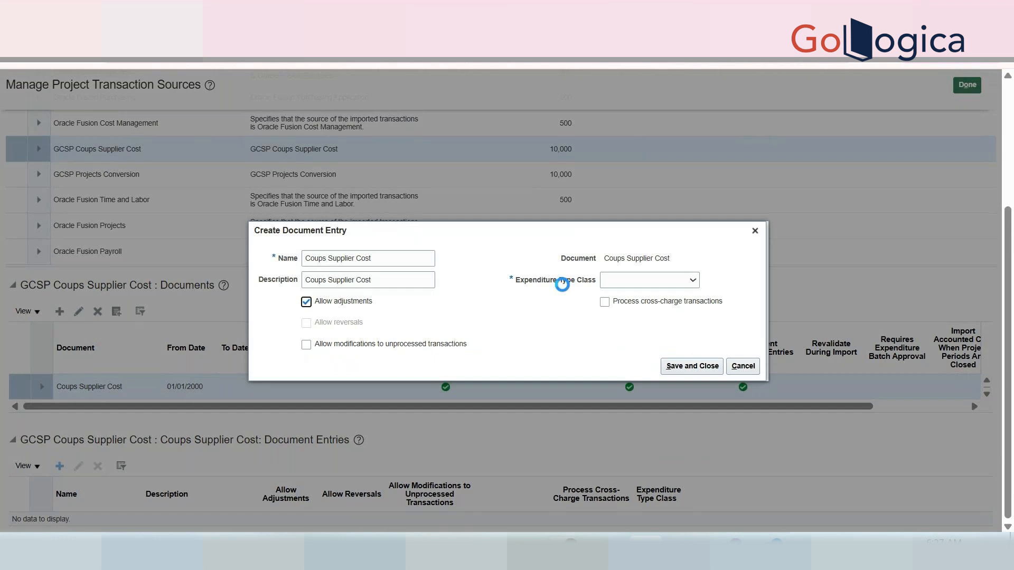
click(615, 283)
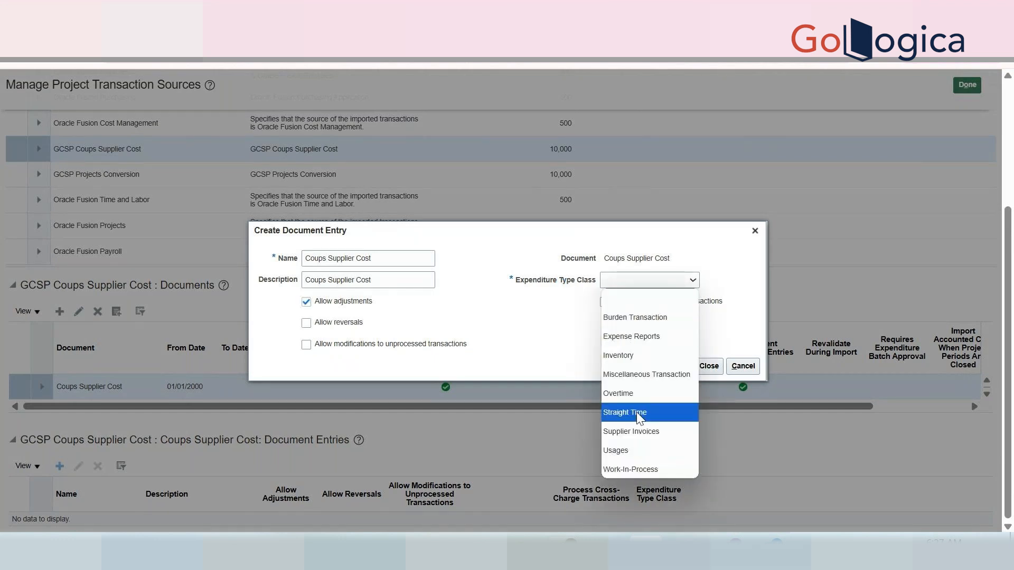
click(640, 431)
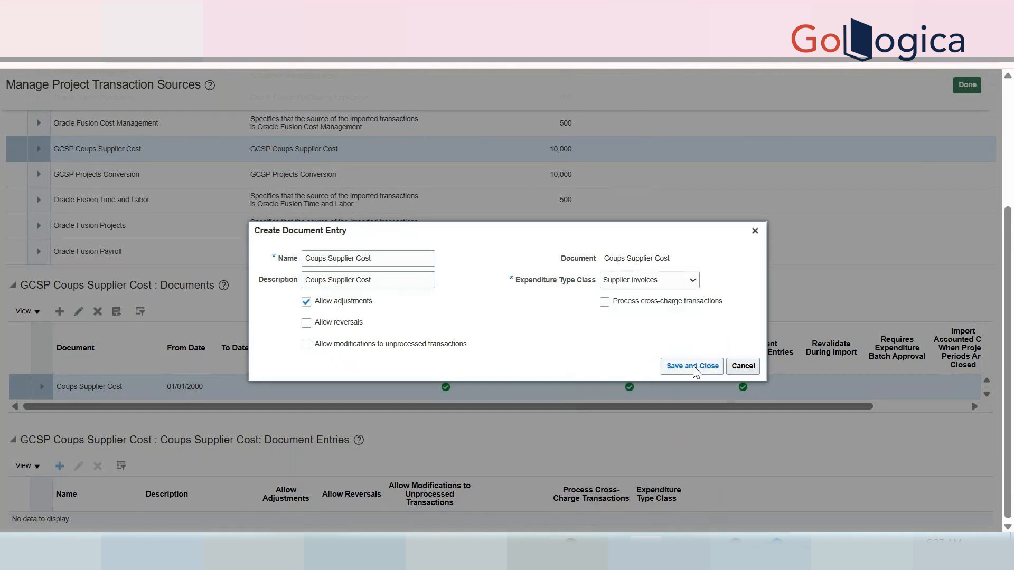
click(693, 366)
click(755, 231)
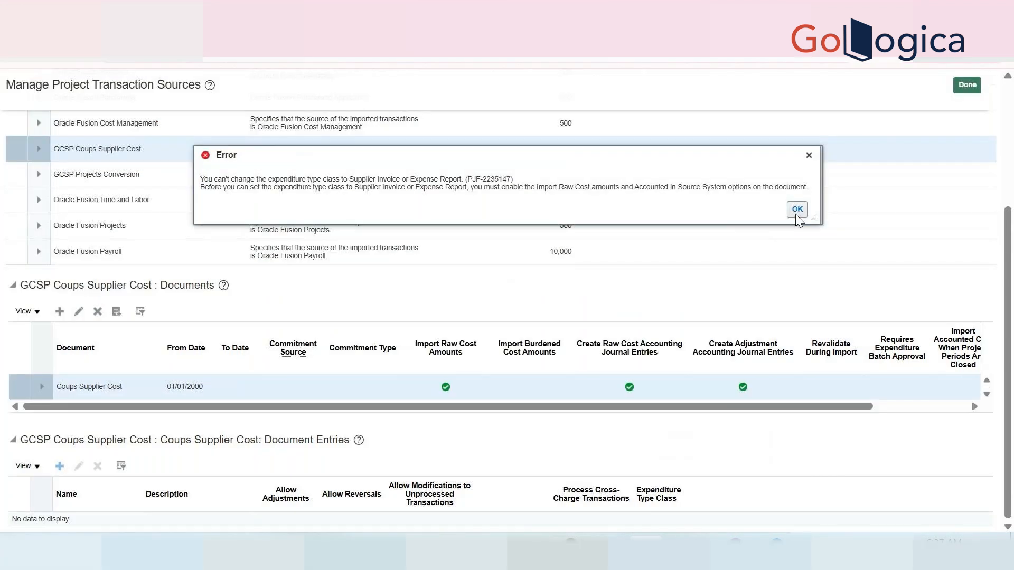
click(796, 209)
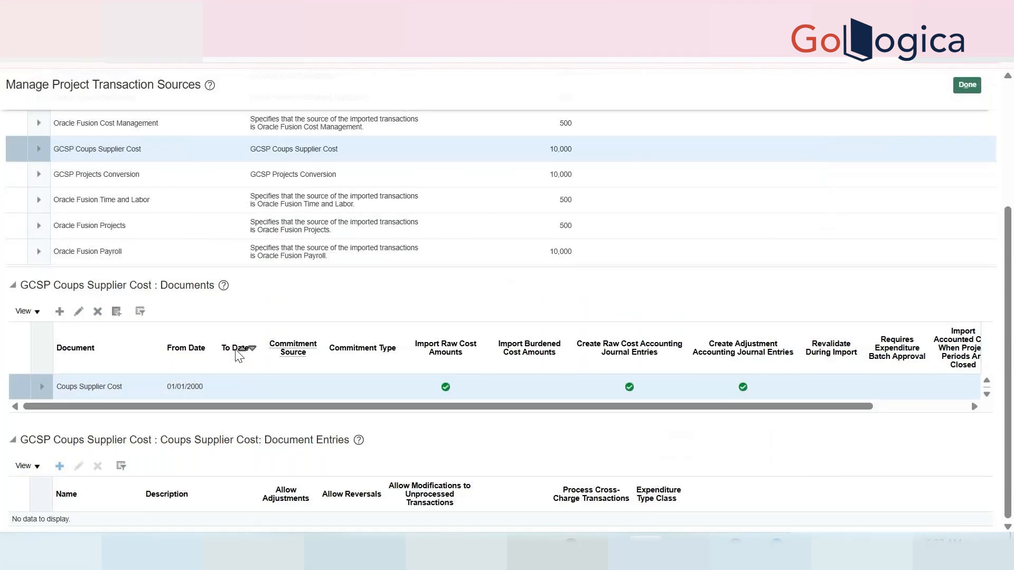
click(83, 316)
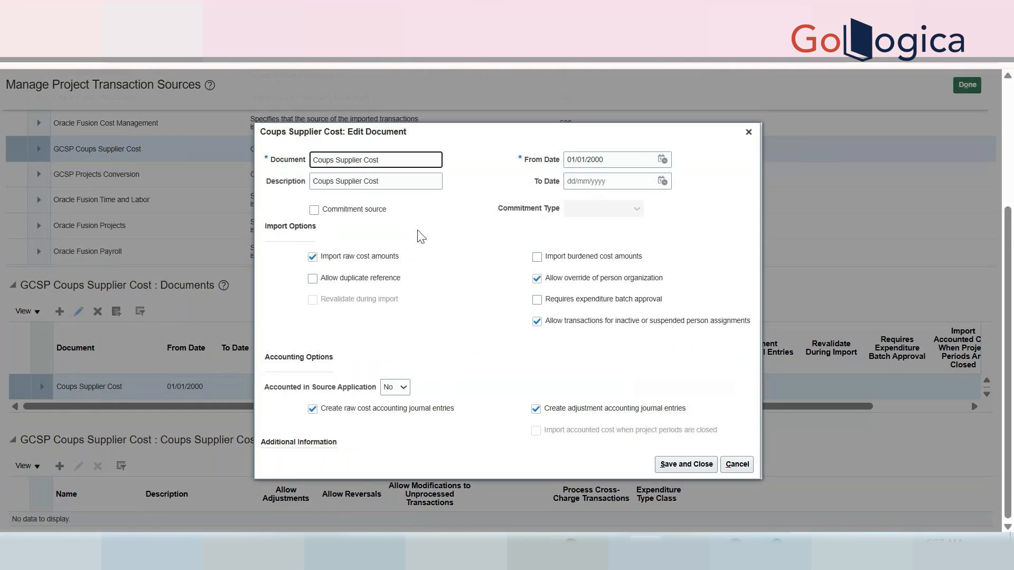
click(748, 131)
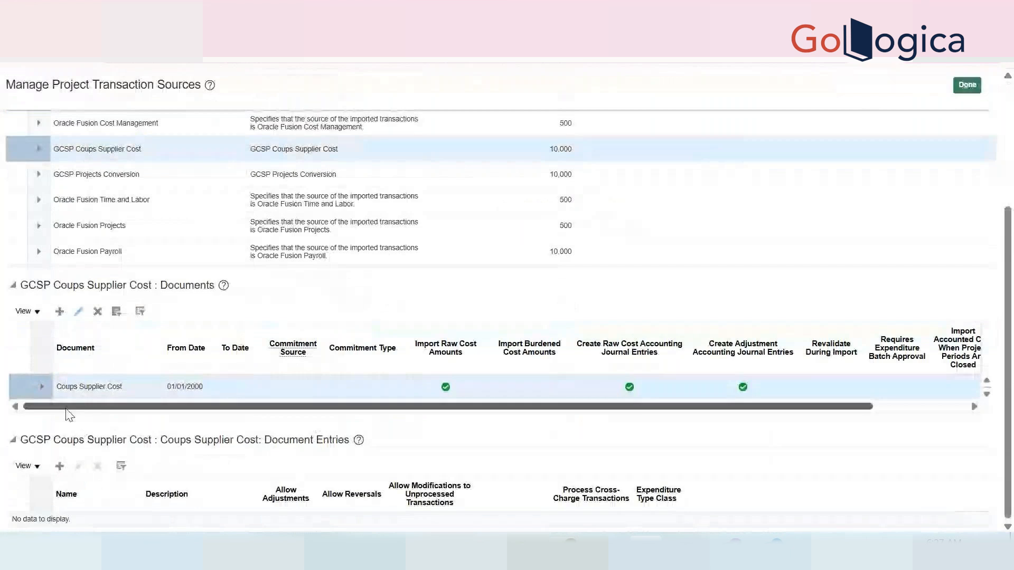
- Start a document entry for the Coups Supplier Cost document, with Coups Supplier Cost as name and description
click(59, 465)
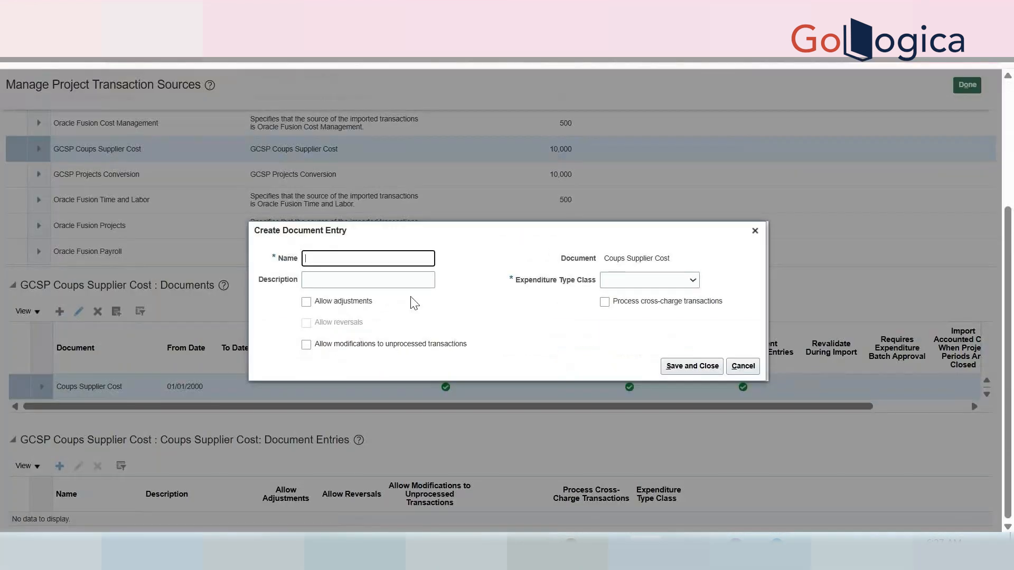
text(Coups Supplier Cost)
click(410, 276)
text(Coups Supplier Cost)
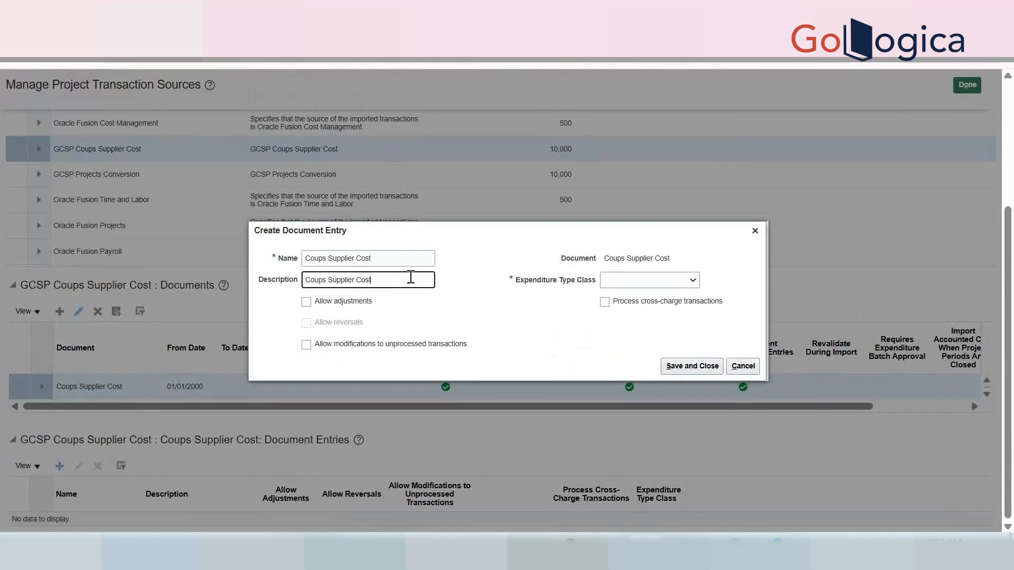
- Set the expenditure type class to Miscellaneous Transaction, allow adjustments, reversals and modifications to unprocessed transactions, and save the document entry
double_click(353, 301)
click(671, 280)
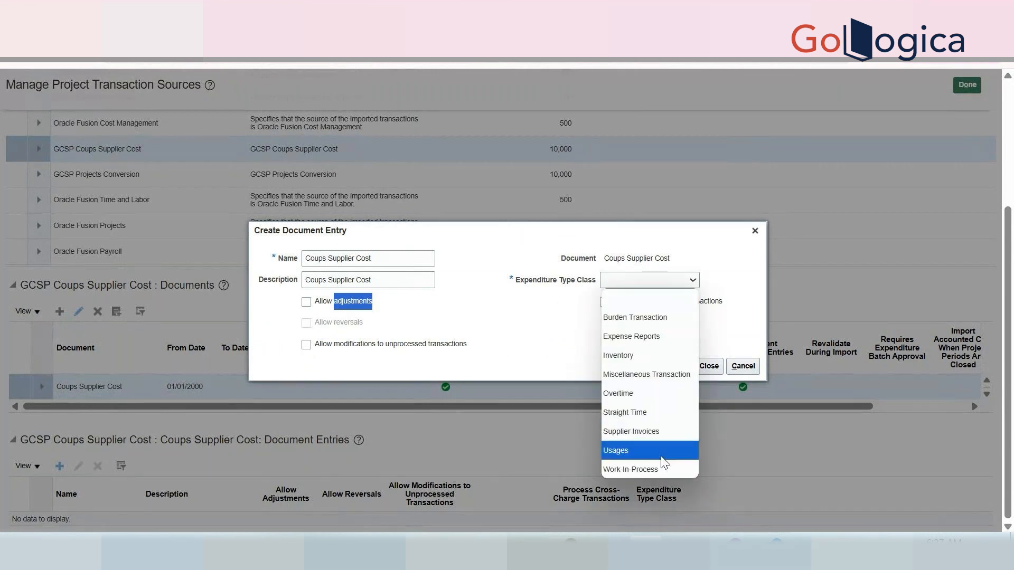
click(647, 372)
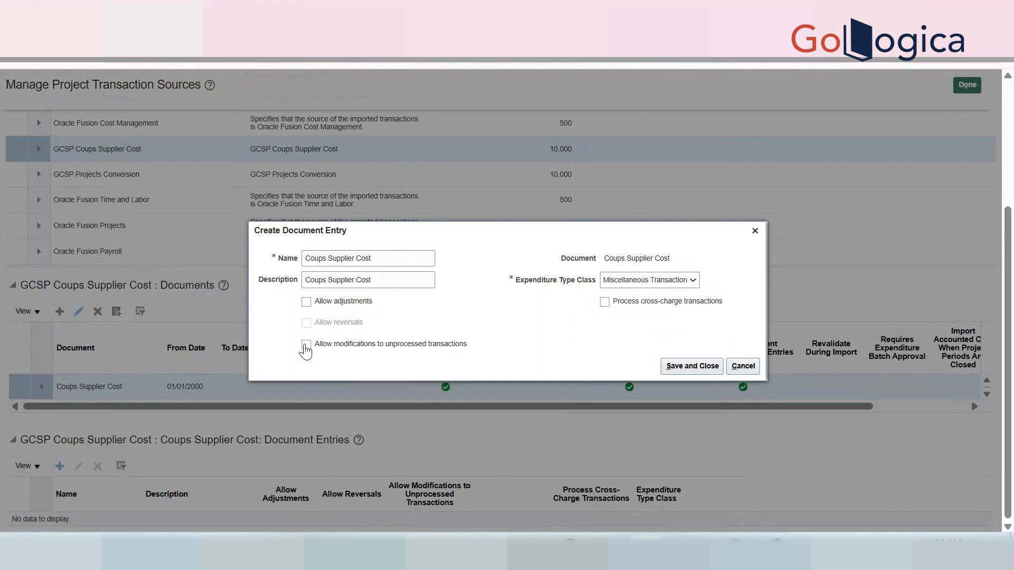
click(306, 302)
click(307, 346)
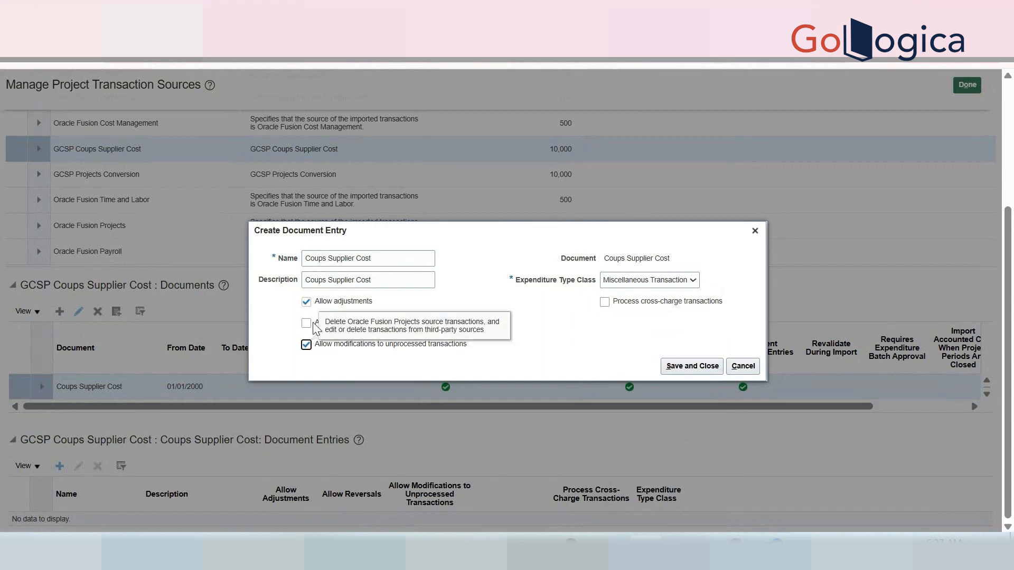
click(306, 323)
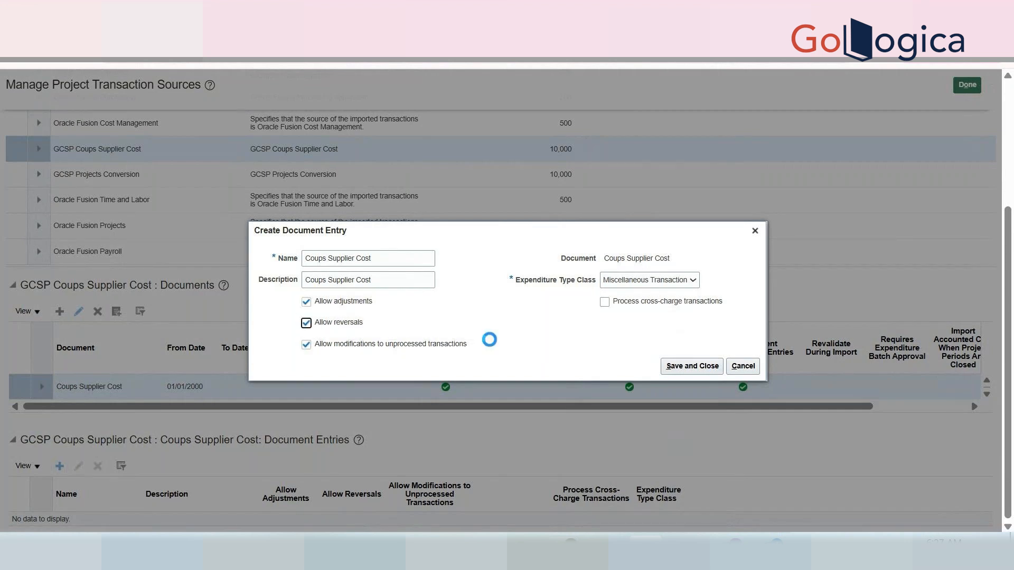
click(692, 365)
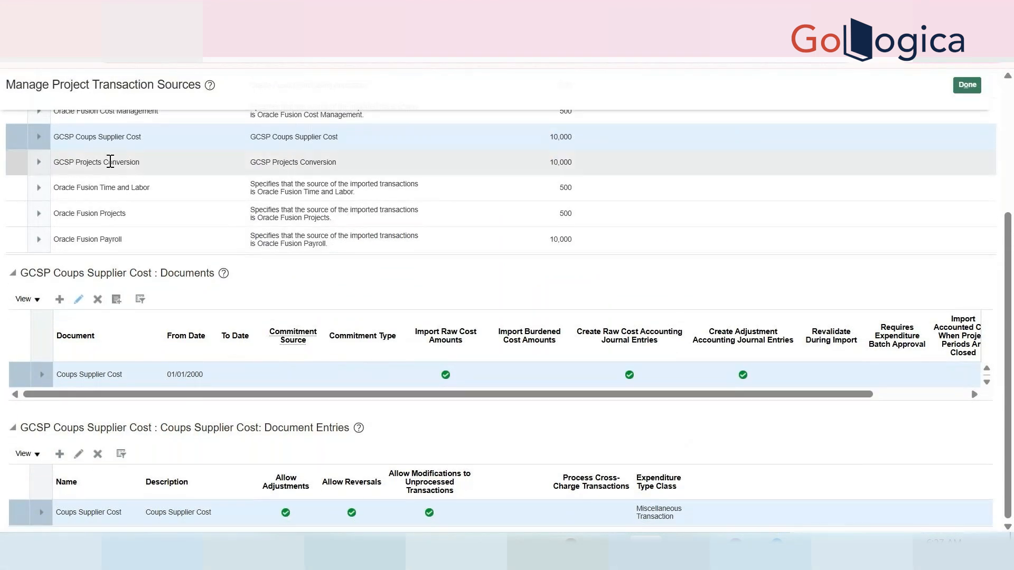
- Copy the transaction source name GCSP Coups Supplier Cost and switch to the PPM 2025 Batch_2 Class Notes spreadsheet
triple_click(106, 142)
key(ctrl+c)
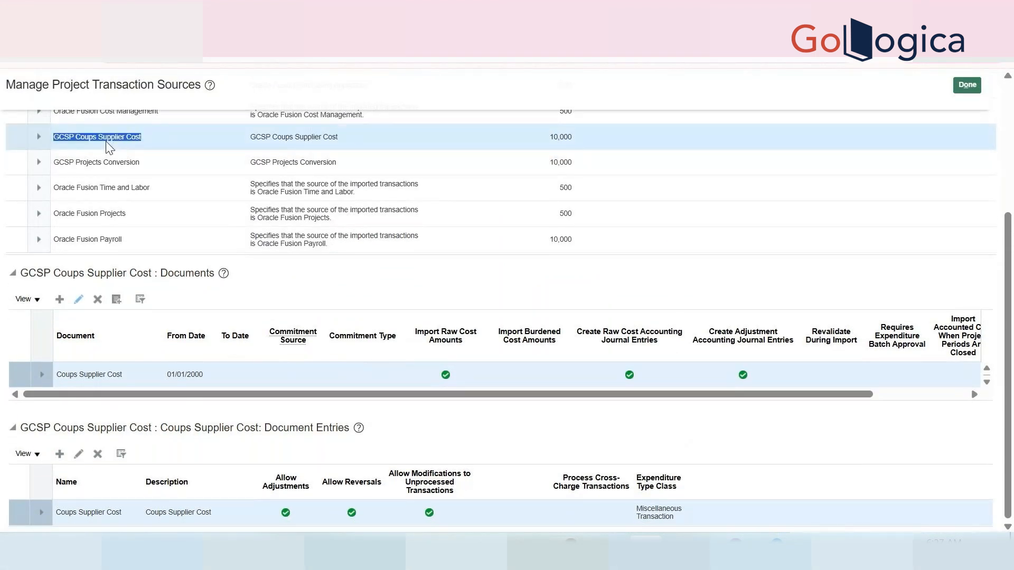
key(alt+Tab)
key(Tab)
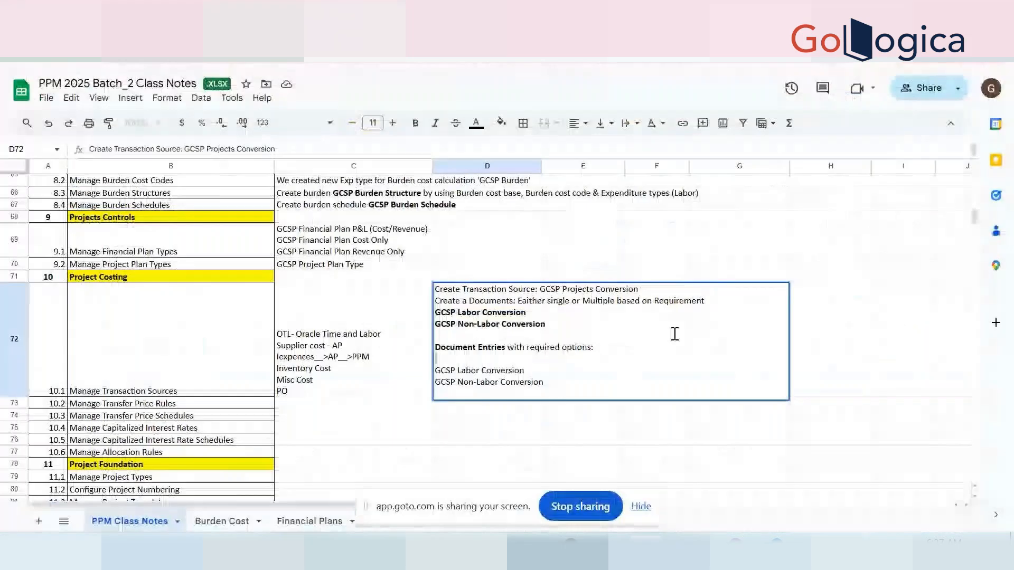
- Add the heading "Other Sources:" below the last GCSP Non-Labor Conversion line in cell D72, separated by blank lines
click(637, 386)
key(alt+Return)
key(alt+Return)
text(Other S)
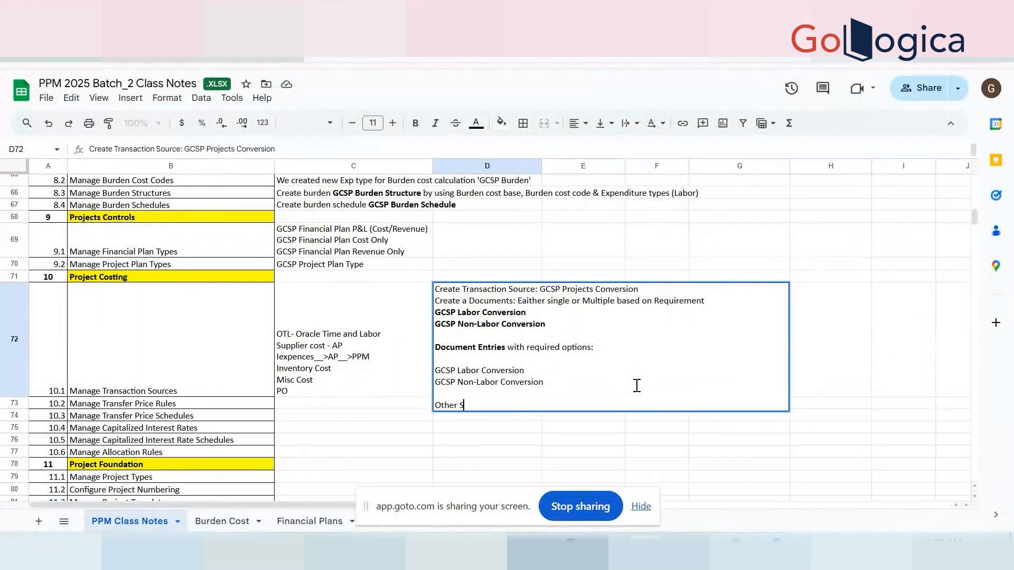
text(ources:)
key(alt+Return)
key(alt+Return)
text(Pa)
key(BackSpace)
key(BackSpace)
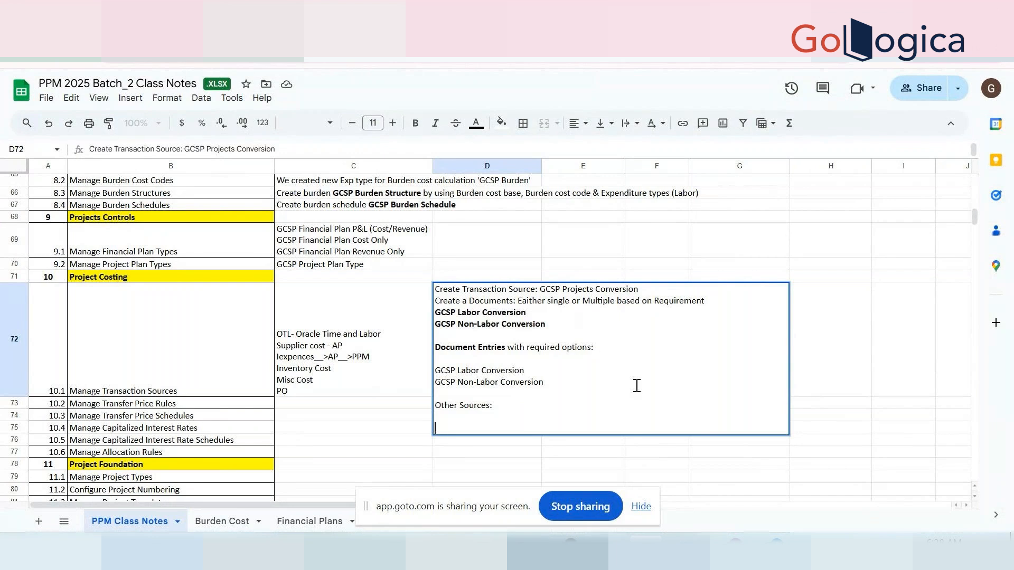
- Add the label lines "Source name:", "Ddocument:" and "Document Entry:" under the Other Sources heading
text(Source name:)
key(alt+Return)
text(Dd)
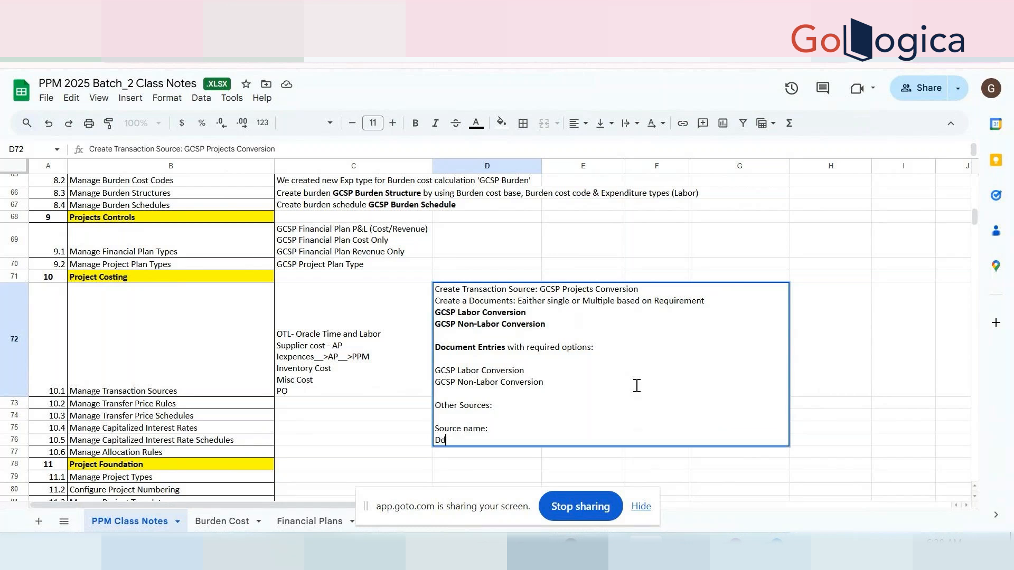
text(ocument:)
key(ctrl+Return)
text(D)
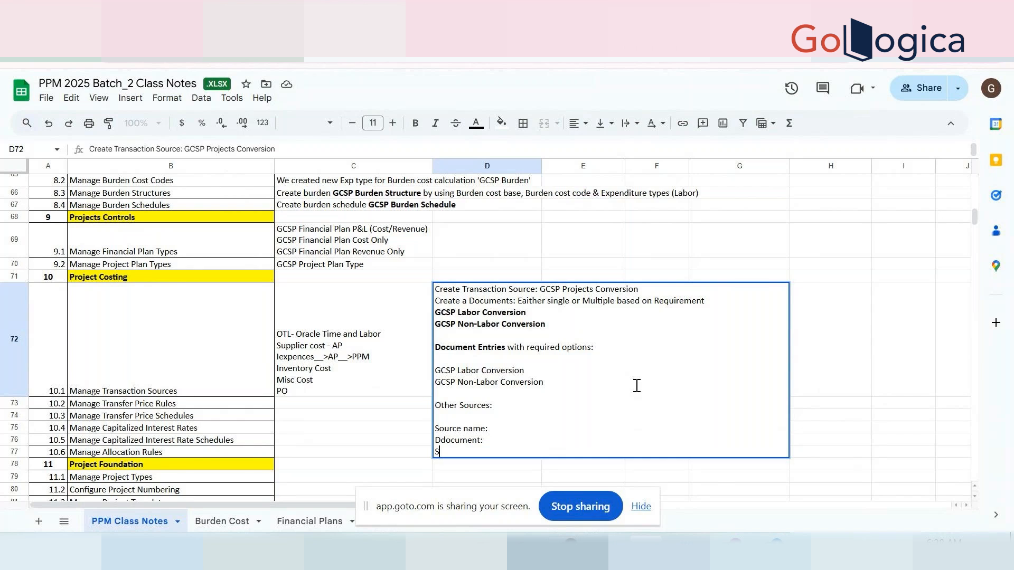
text(ocument Entry:)
- Paste GCSP Coups Supplier Cost after the Document Entry and Source name labels, keeping each label on its own line
key(ctrl+v)
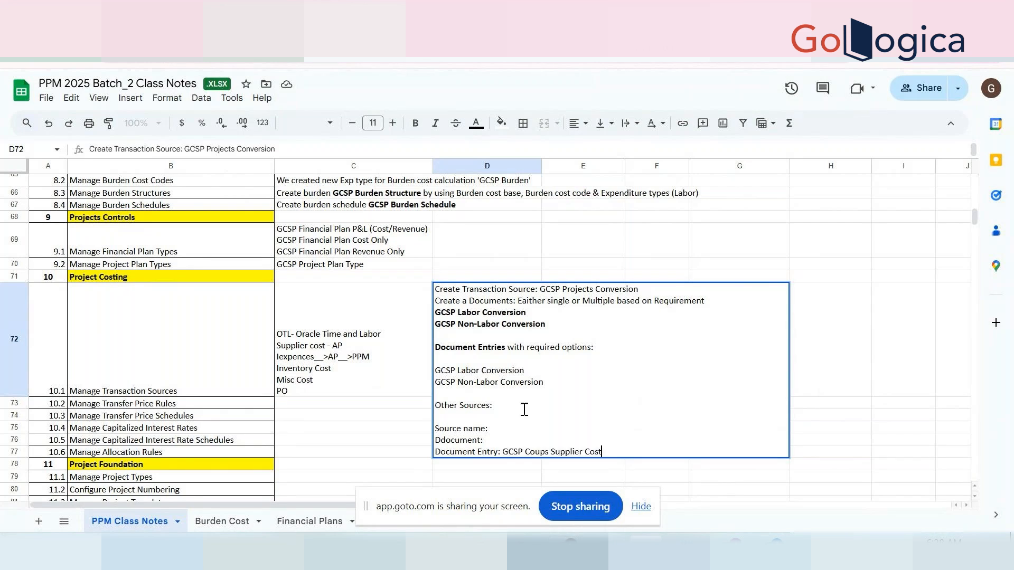
click(513, 424)
key(Delete)
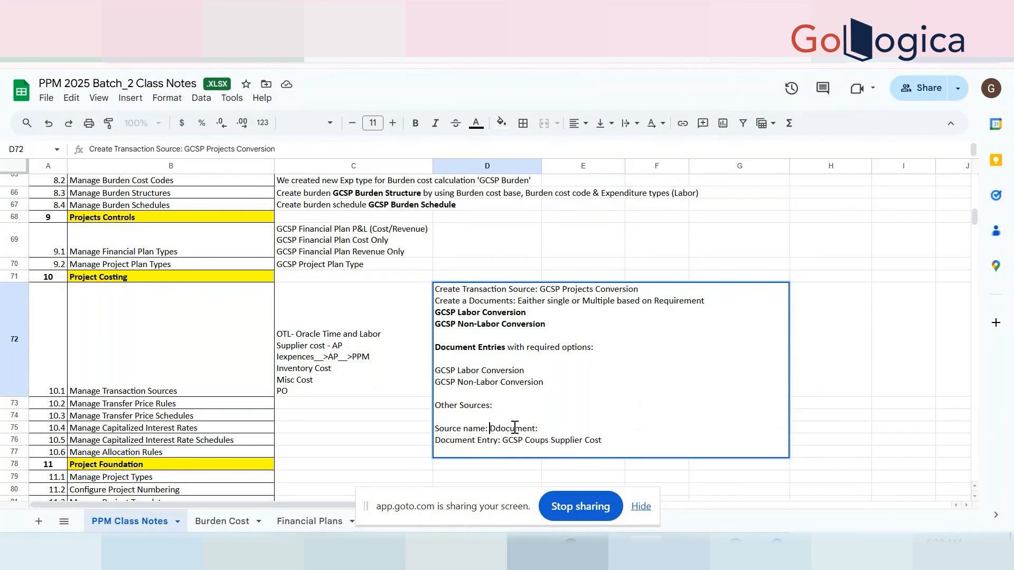
key(ctrl+v)
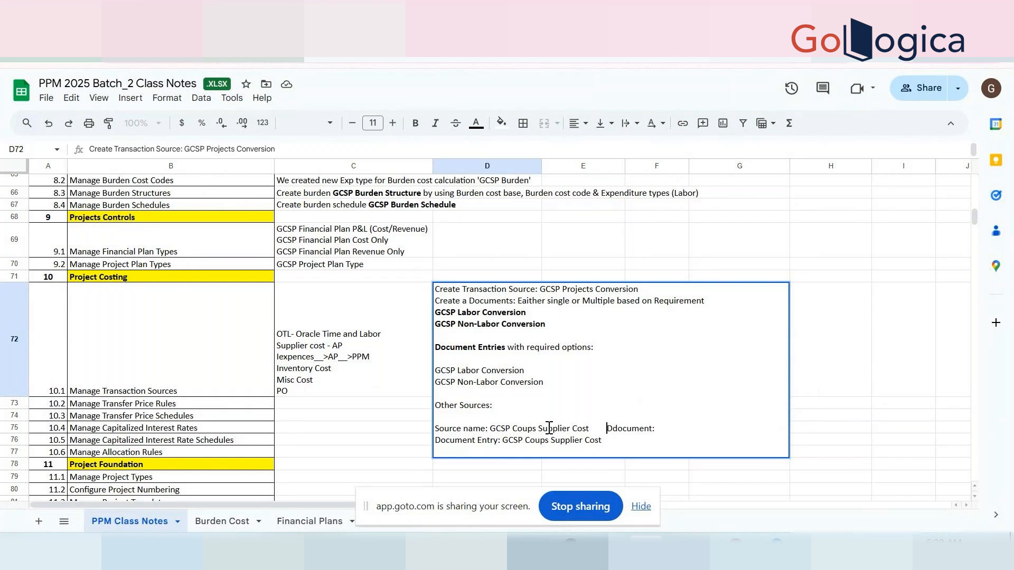
key(alt+Return)
- Correct the misspelled label "Ddocument:" to "Document:" in cell D72
double_click(447, 440)
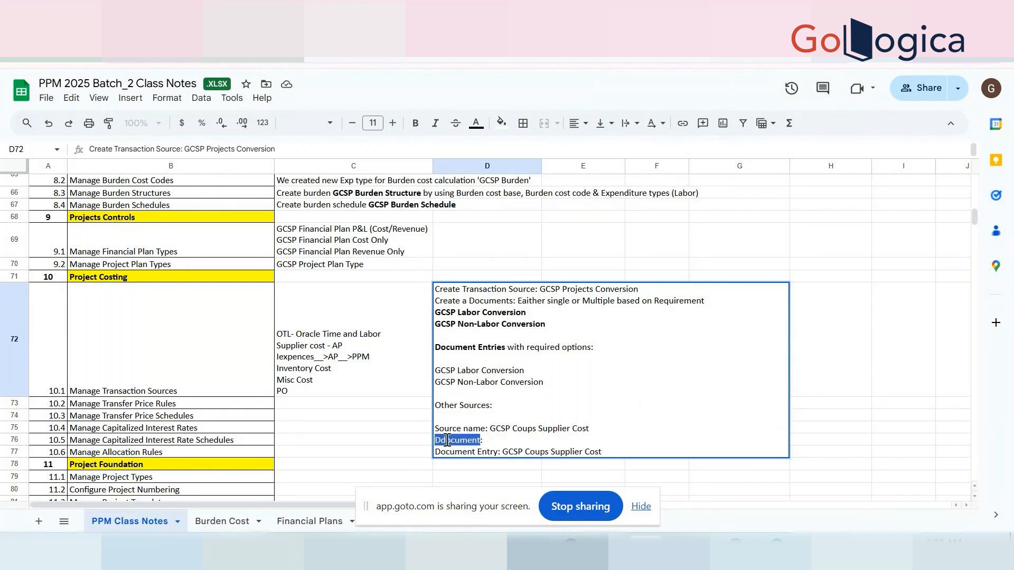
click(447, 440)
key(BackSpace)
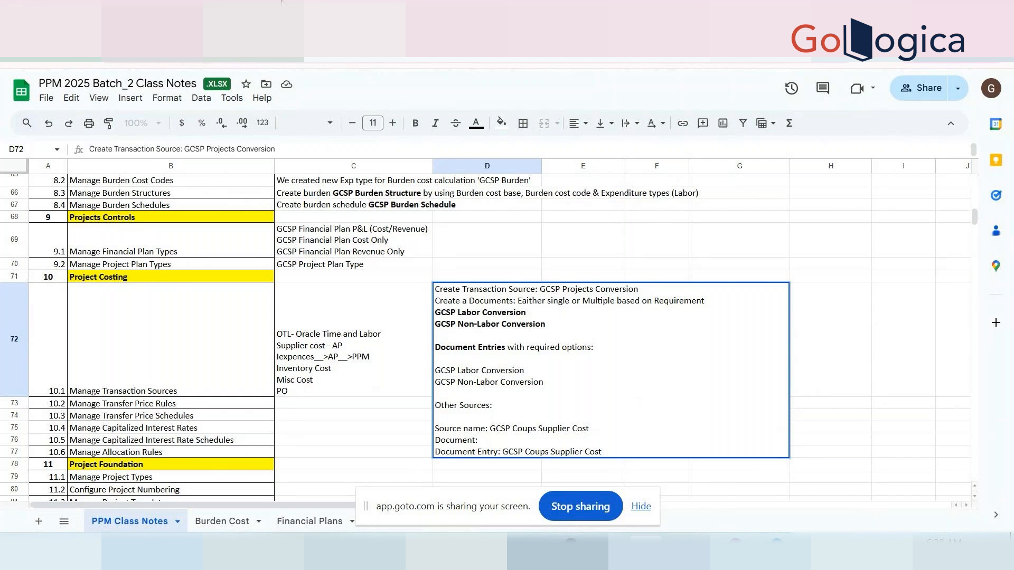
- Switch back to Manage Project Transaction Sources in Oracle and copy the document entry name Coups Supplier Cost
click(283, 3)
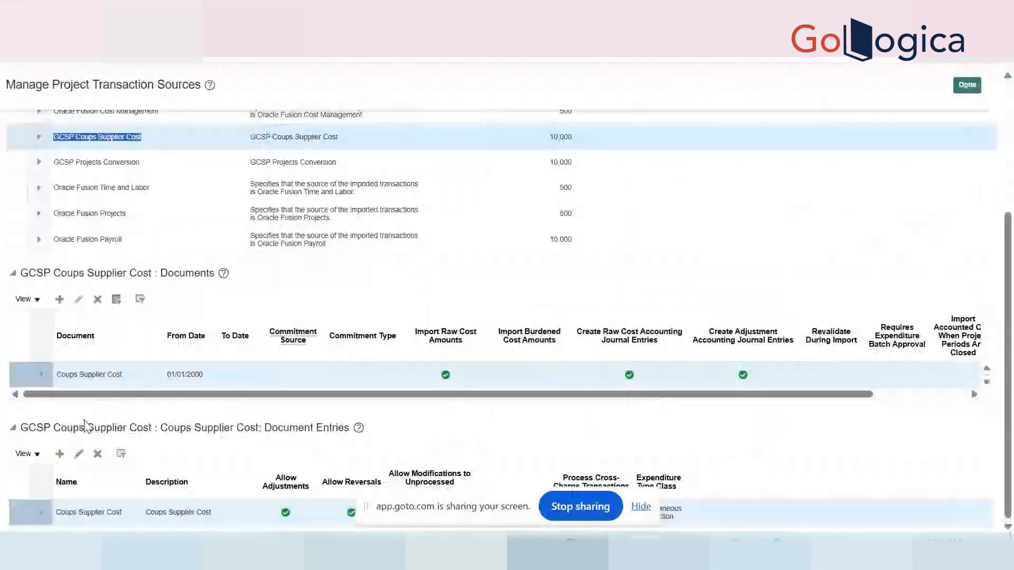
triple_click(95, 513)
key(ctrl+c)
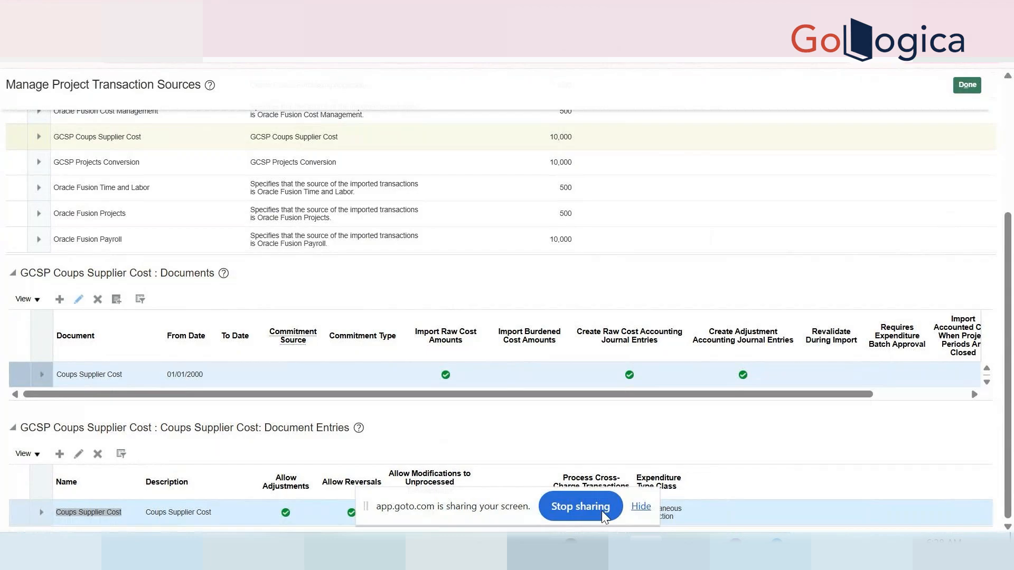
- Switch to the class notes in Google Sheets and paste Coups Supplier Cost as the Document and Document Entry values in D72
key(alt+Tab)
key(alt+Tab)
click(499, 441)
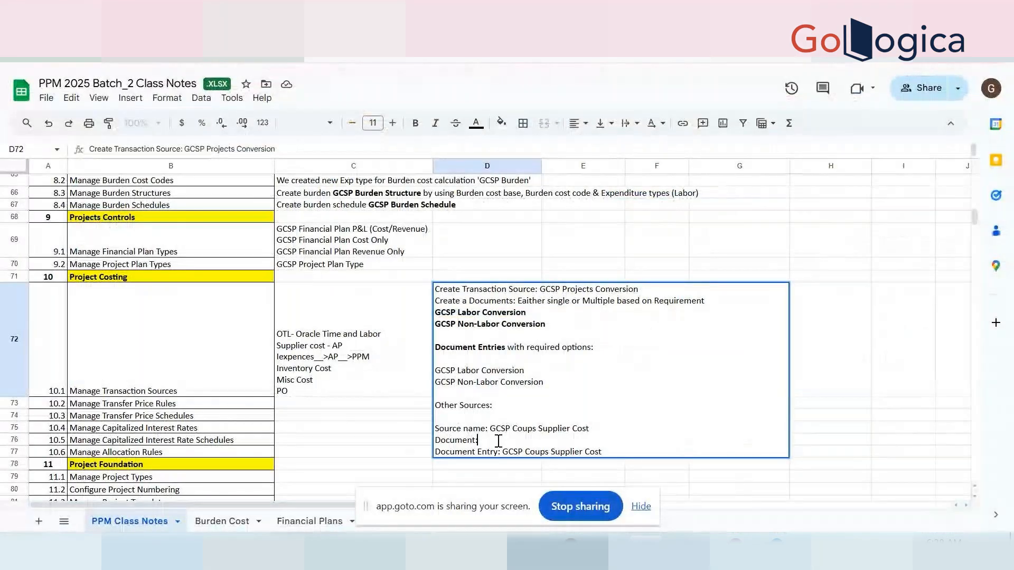
key(ctrl+v)
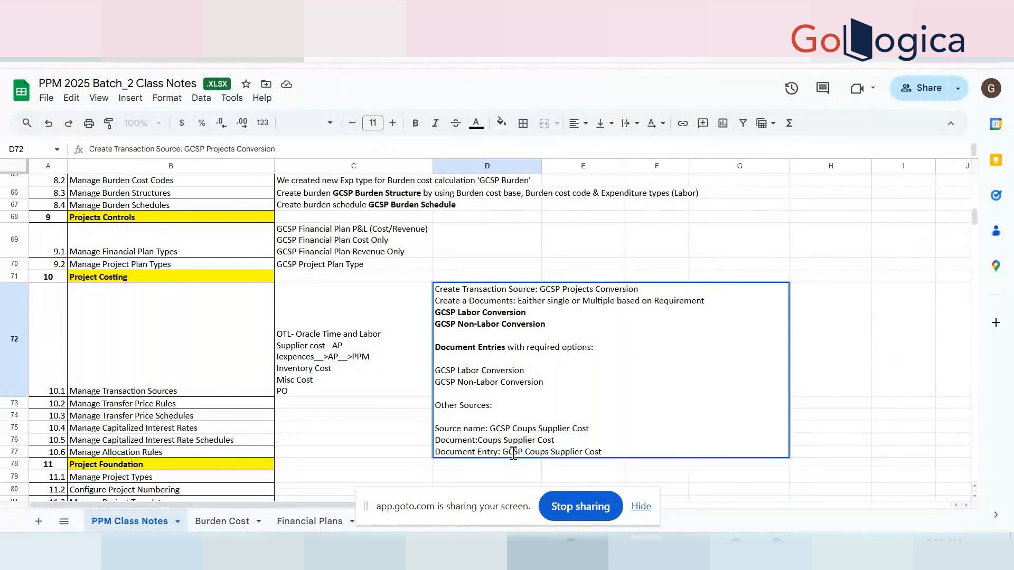
drag(513, 454, 597, 455)
key(ctrl+v)
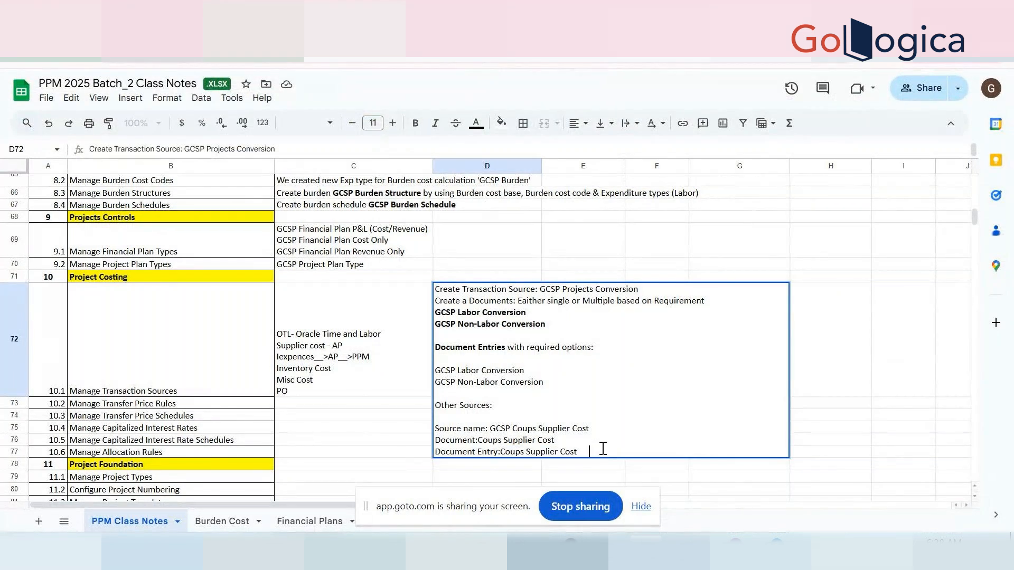
click(499, 452)
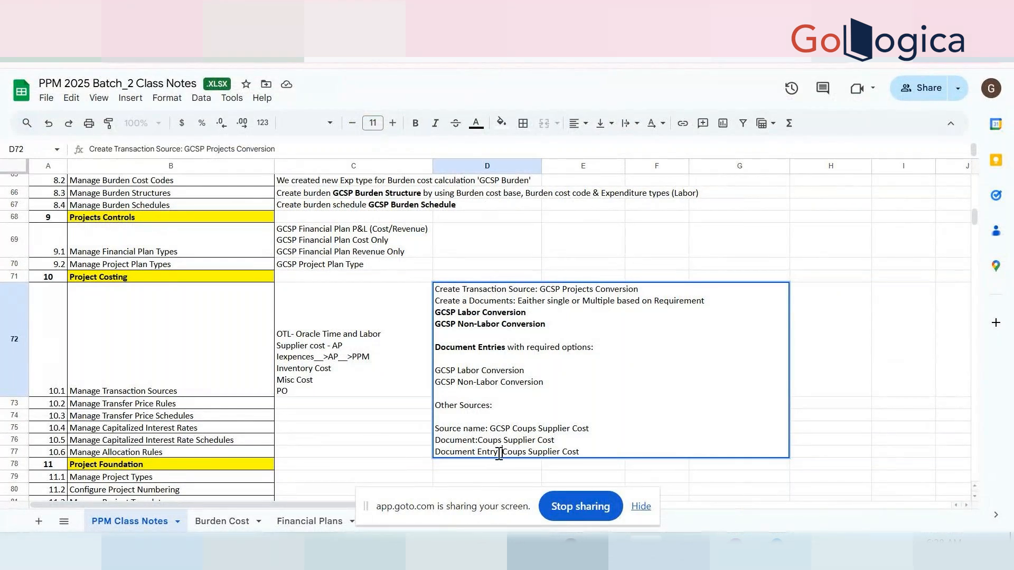
- Make the "Other Sources:" heading in cell D72 bold
click(543, 410)
click(543, 417)
key(shift+Up)
key(ctrl+b)
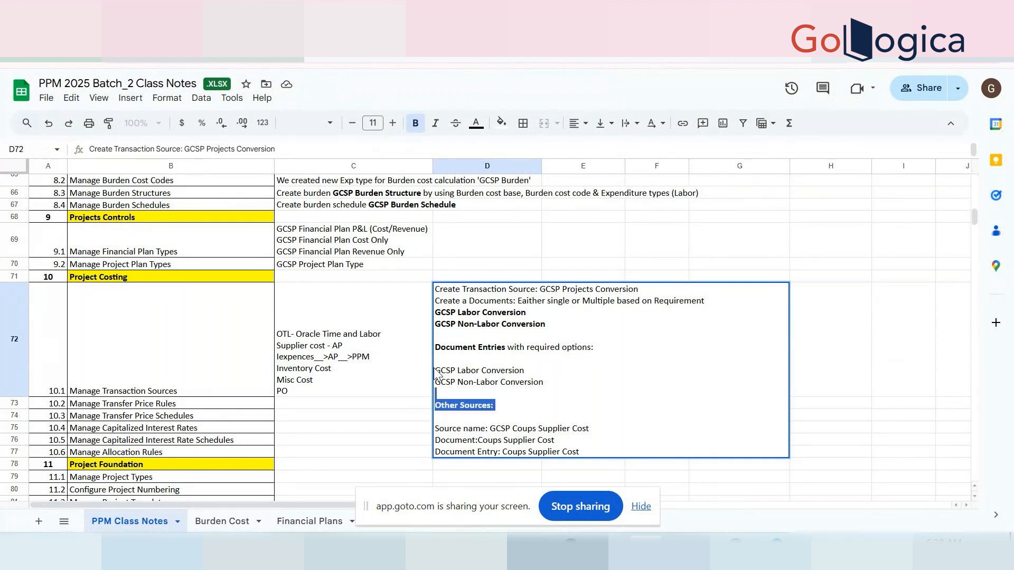
- Add a bold "Data Conversion:" heading above the Create Transaction Source line in cell D72, leaving a blank line before it
click(437, 290)
key(alt+Return)
key(alt+Return)
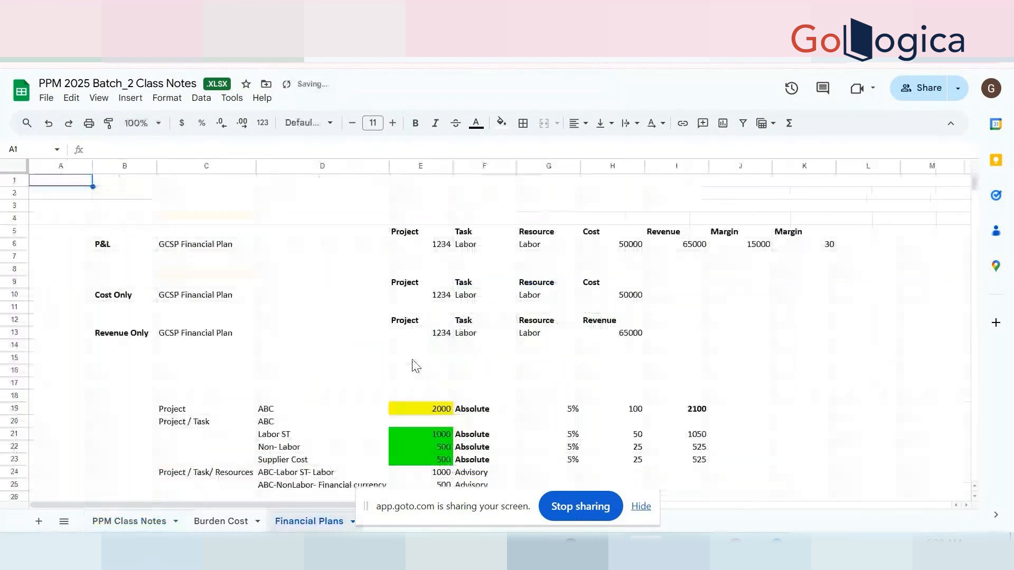
click(140, 523)
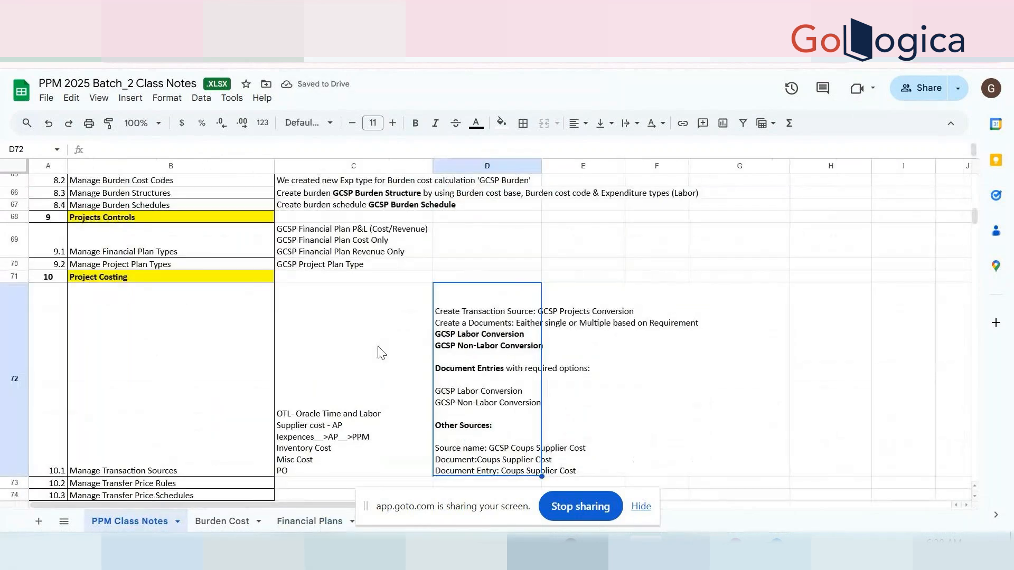
double_click(468, 302)
click(467, 299)
text(Data C)
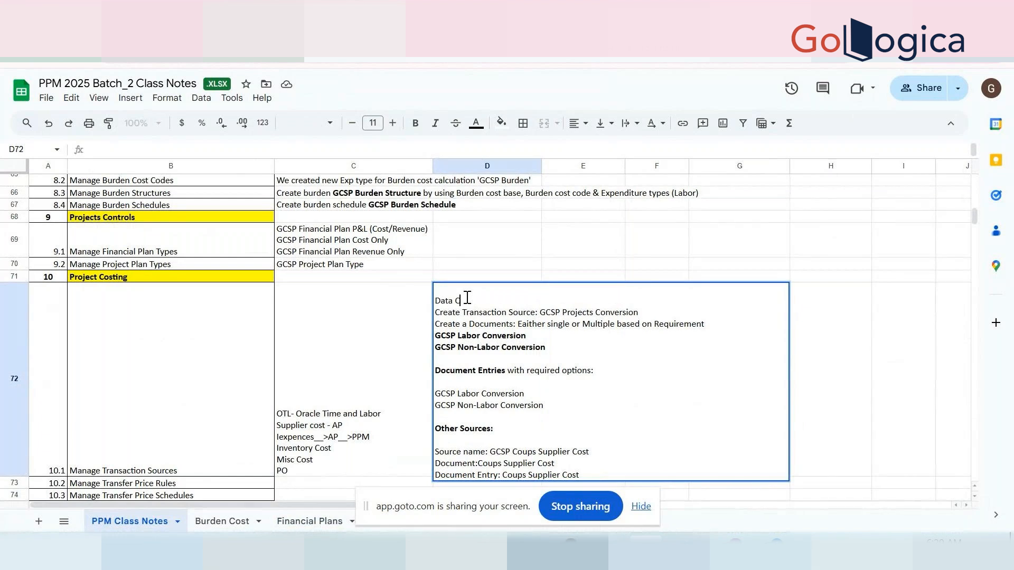
text(onversion:)
drag(495, 300, 436, 301)
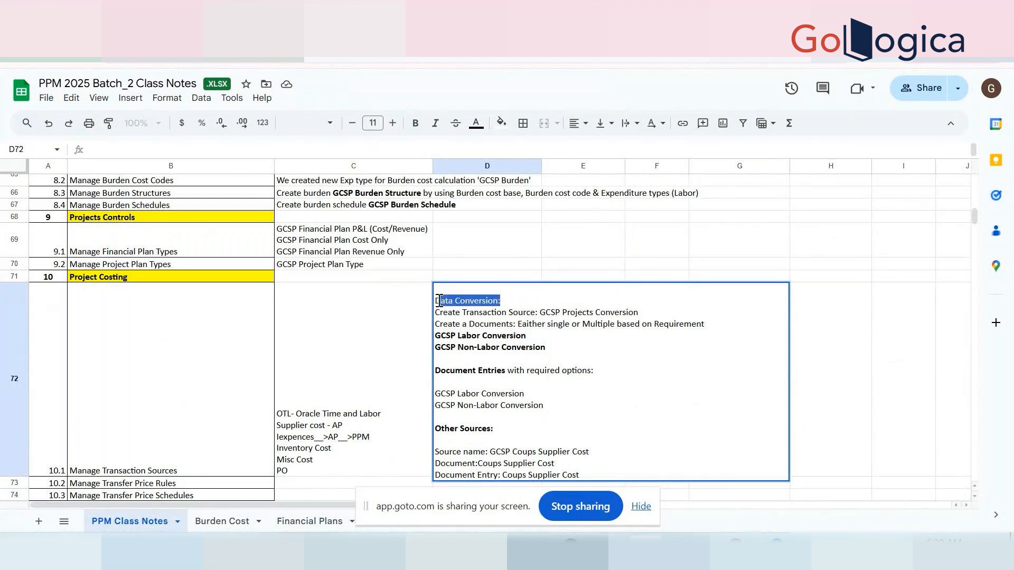
key(ctrl+b)
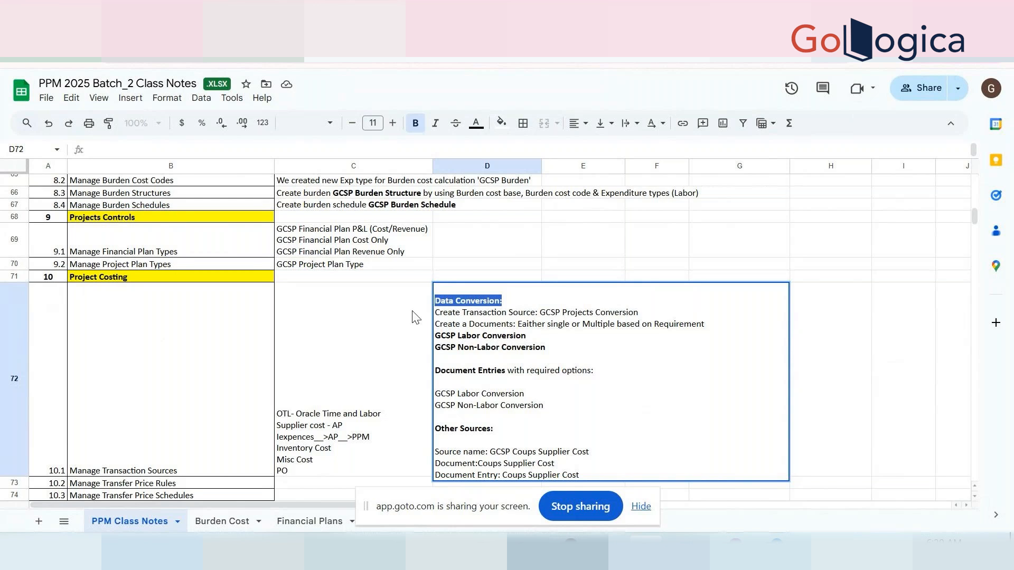
click(412, 317)
scroll(382, 379, down, 3)
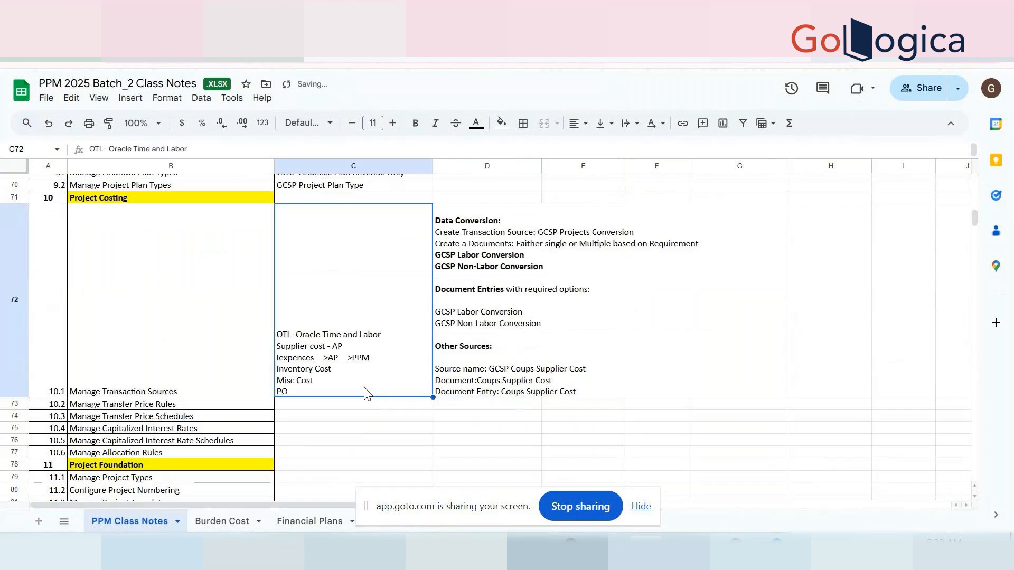
key(shift+space)
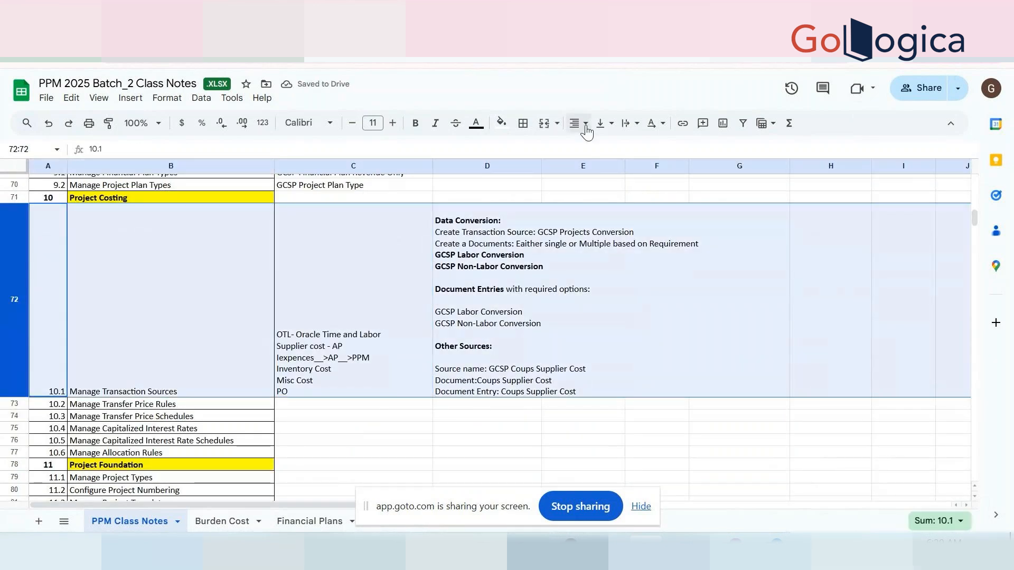
click(585, 124)
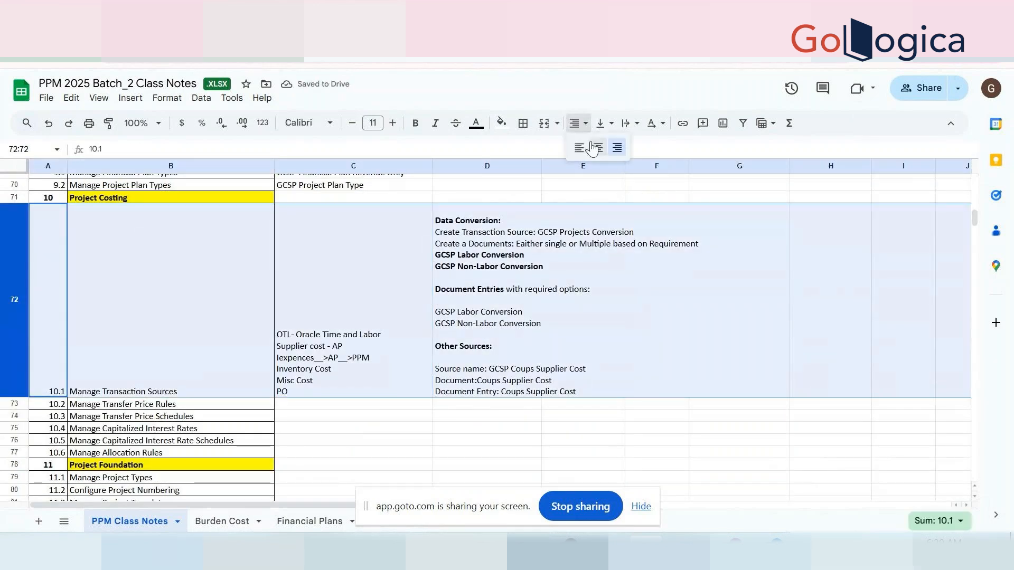
click(671, 253)
- Switch to Oracle, close Manage Project Transaction Sources and open the Manage Transfer Price Rules task
double_click(132, 409)
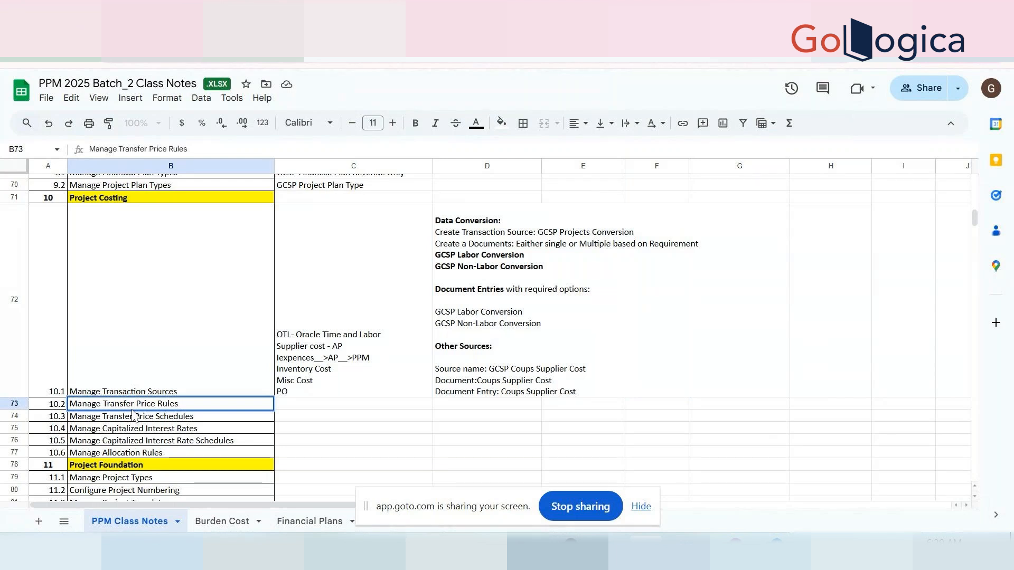
triple_click(146, 405)
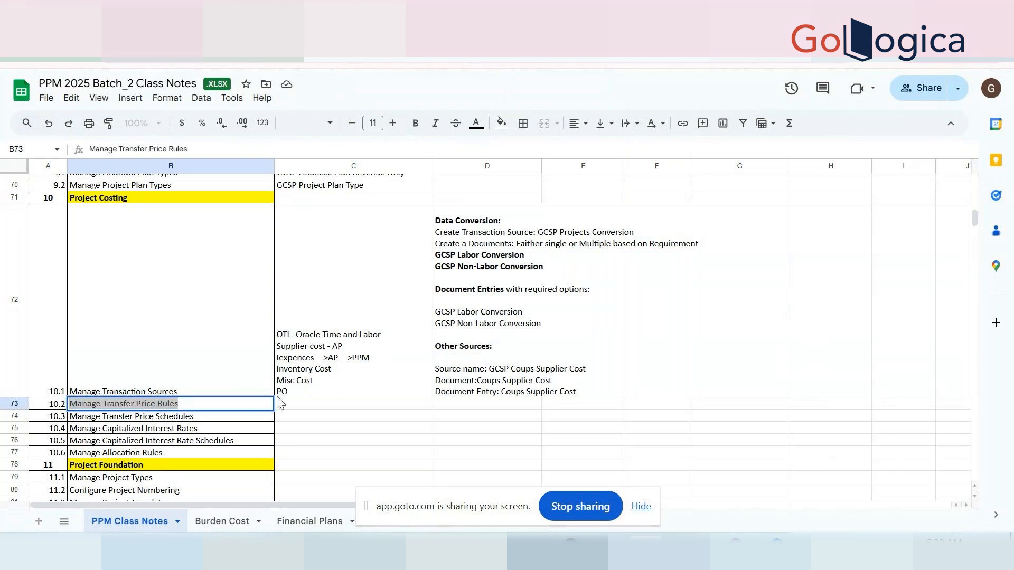
key(alt+Tab)
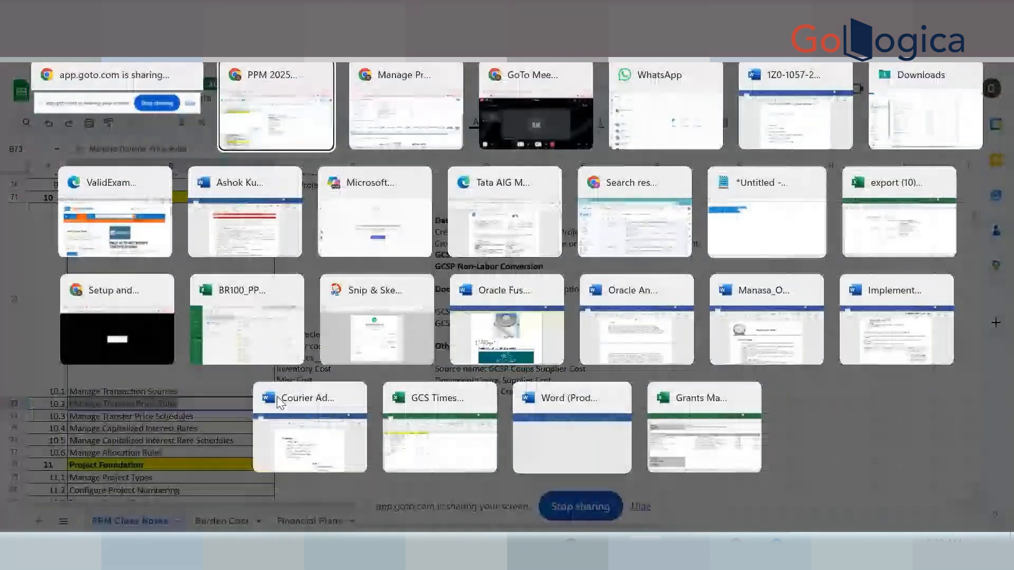
key(alt+Tab)
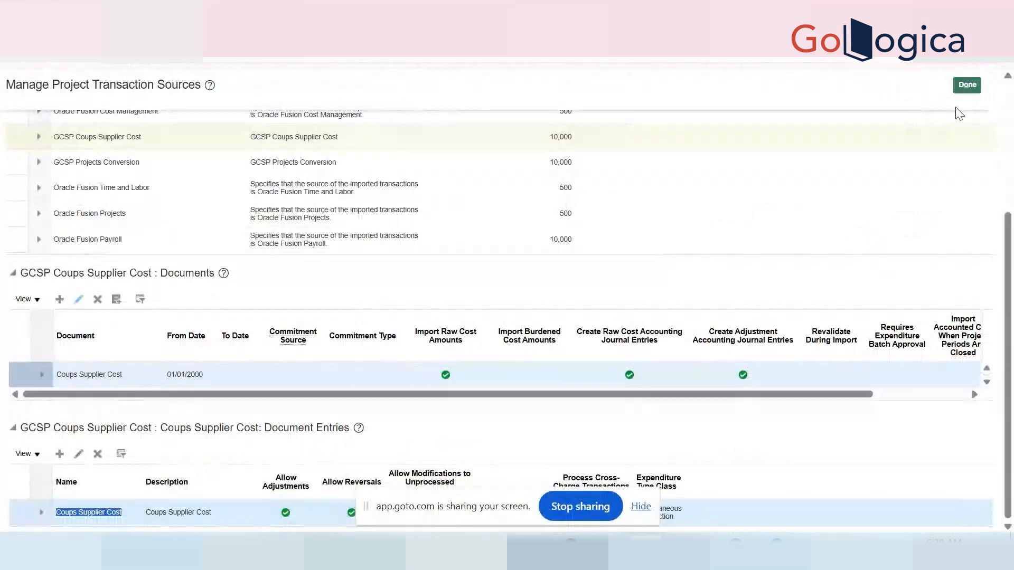
click(967, 85)
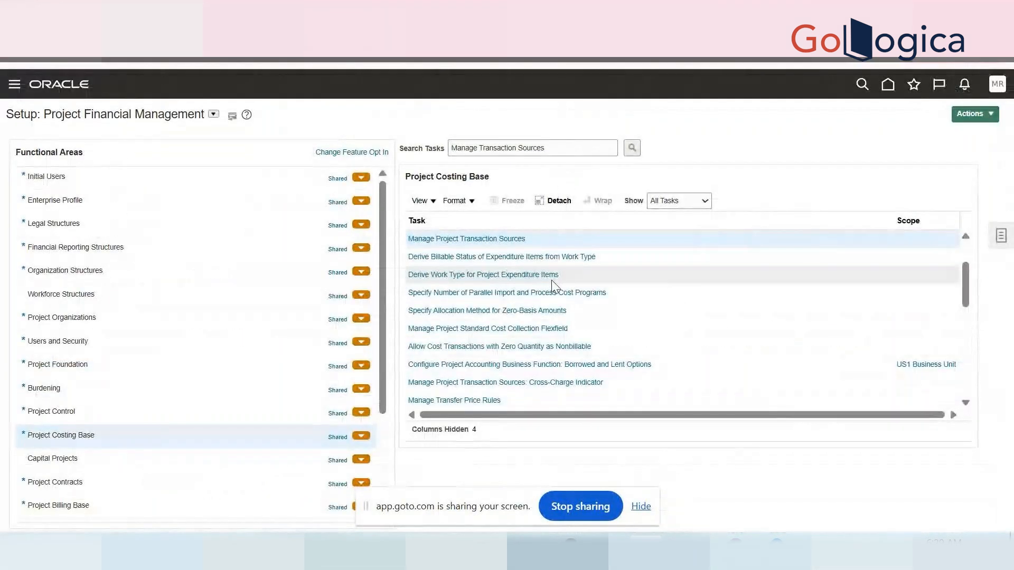
click(477, 401)
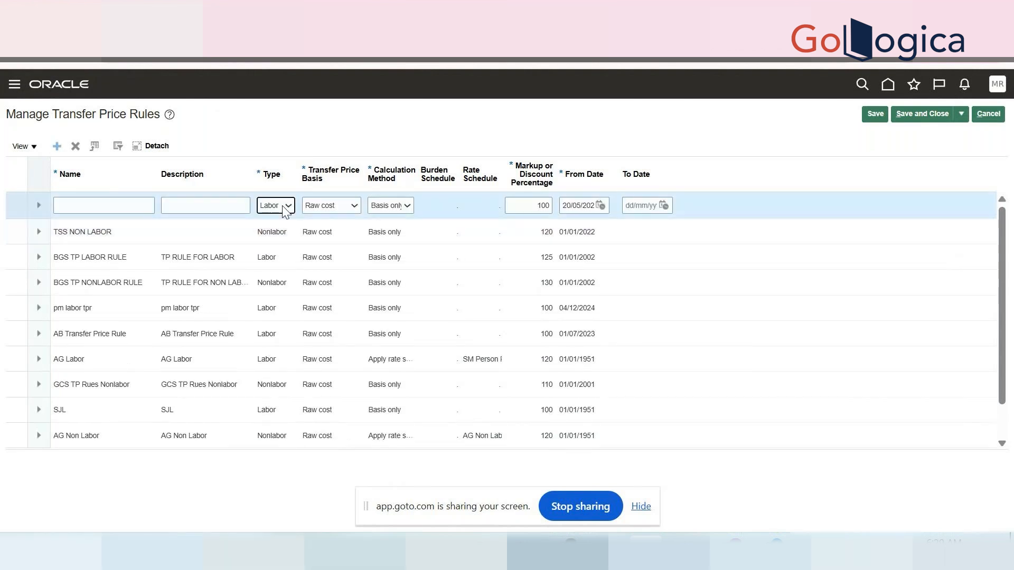
- Enter GCSP TP Labor as the name and description of the new transfer price rule
click(283, 205)
click(104, 205)
text(GCSP TP Labor)
triple_click(104, 205)
key(ctrl+c)
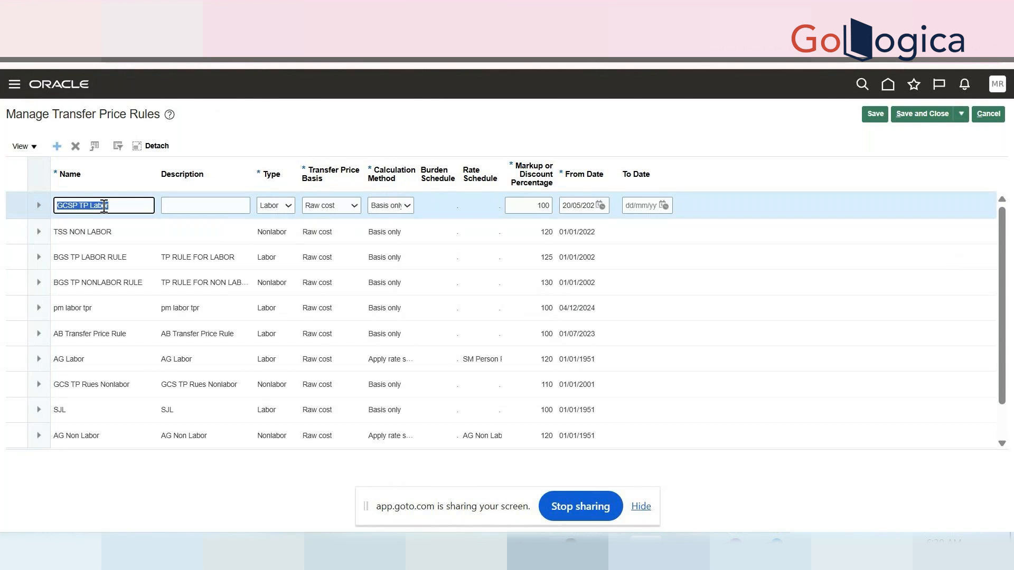
click(198, 205)
key(ctrl+v)
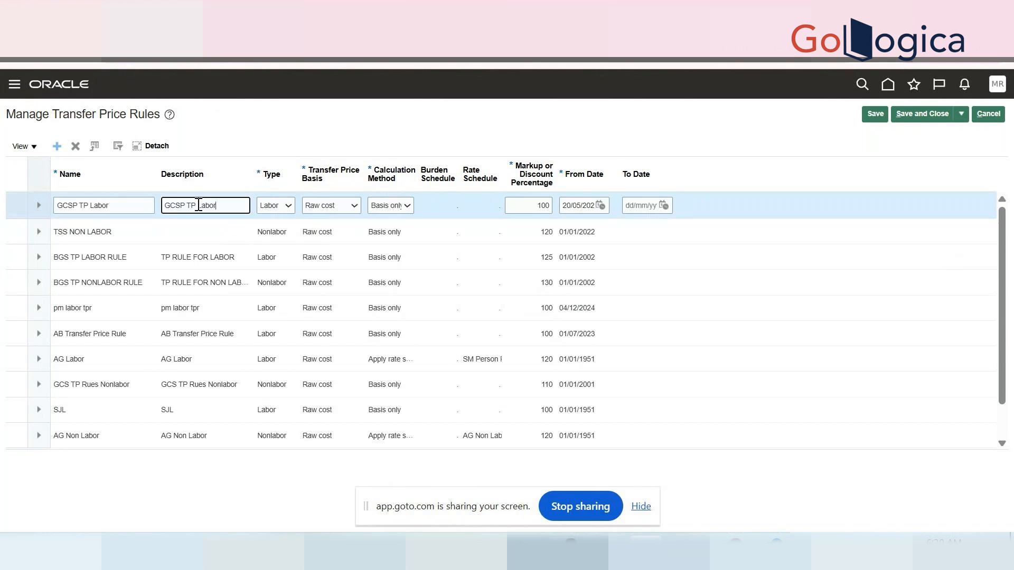
- Review the type, transfer price basis and calculation method choices for the GCSP TP Labor rule
click(274, 204)
click(296, 221)
click(314, 207)
click(314, 211)
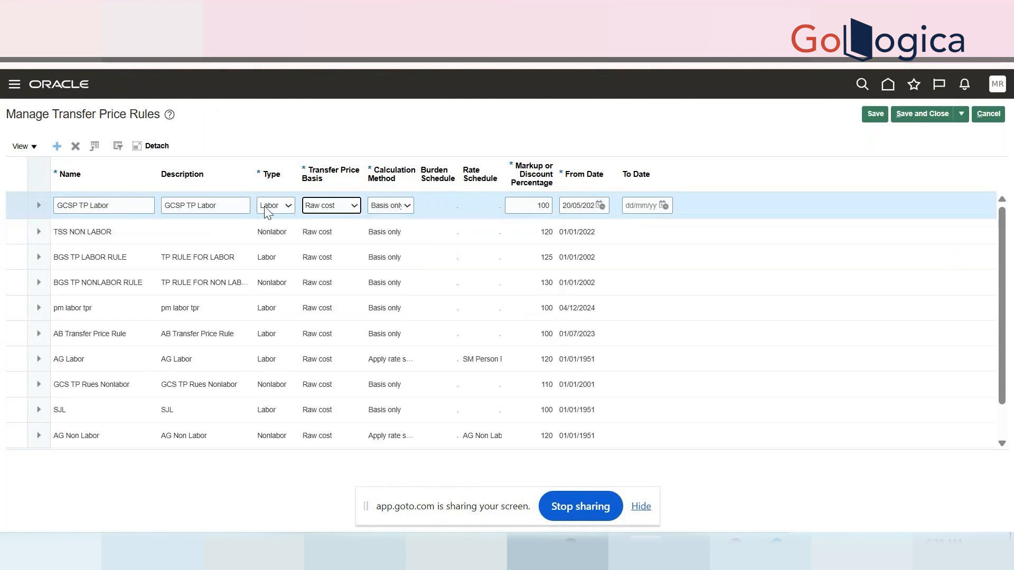
click(353, 206)
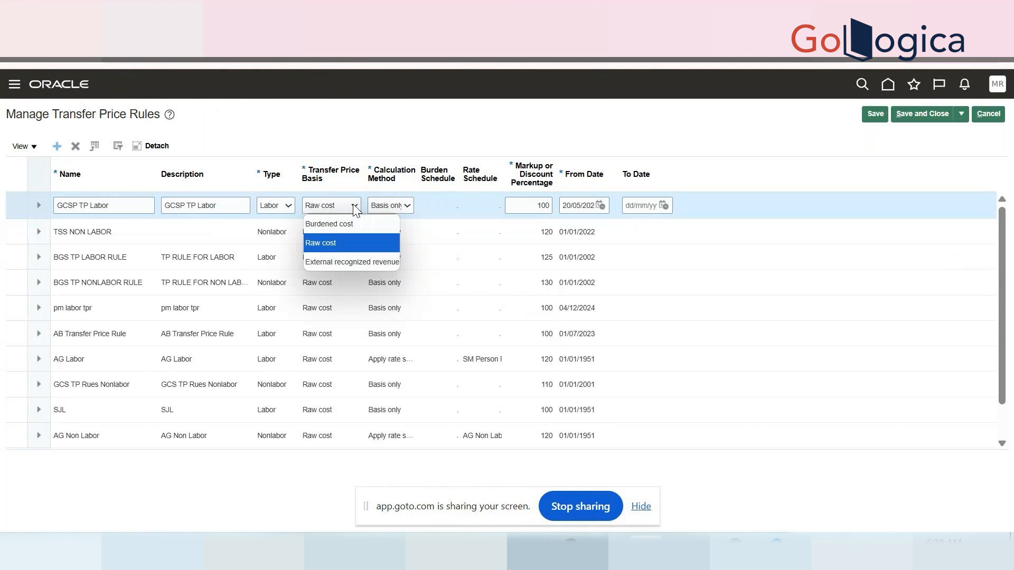
click(354, 207)
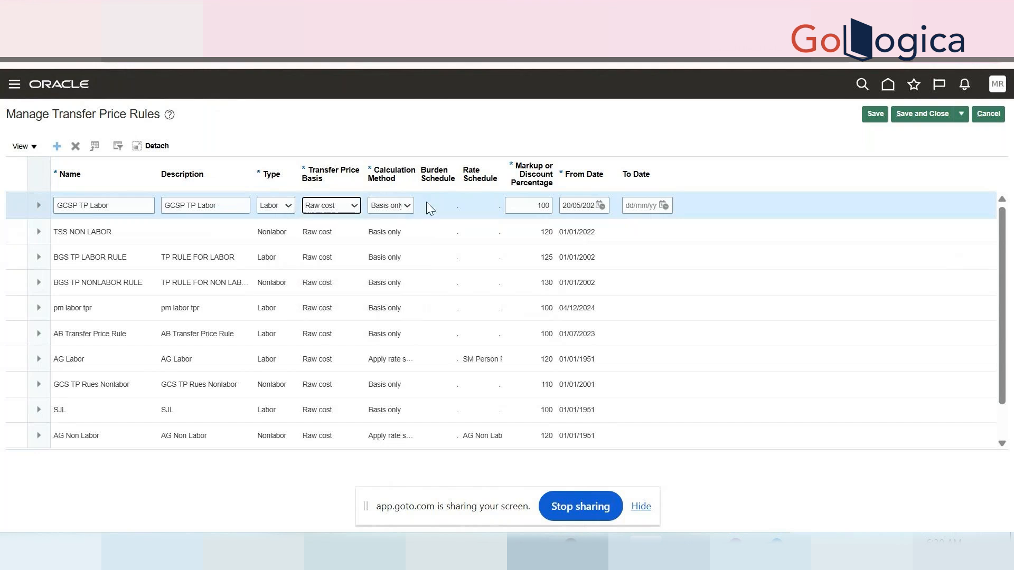
click(404, 208)
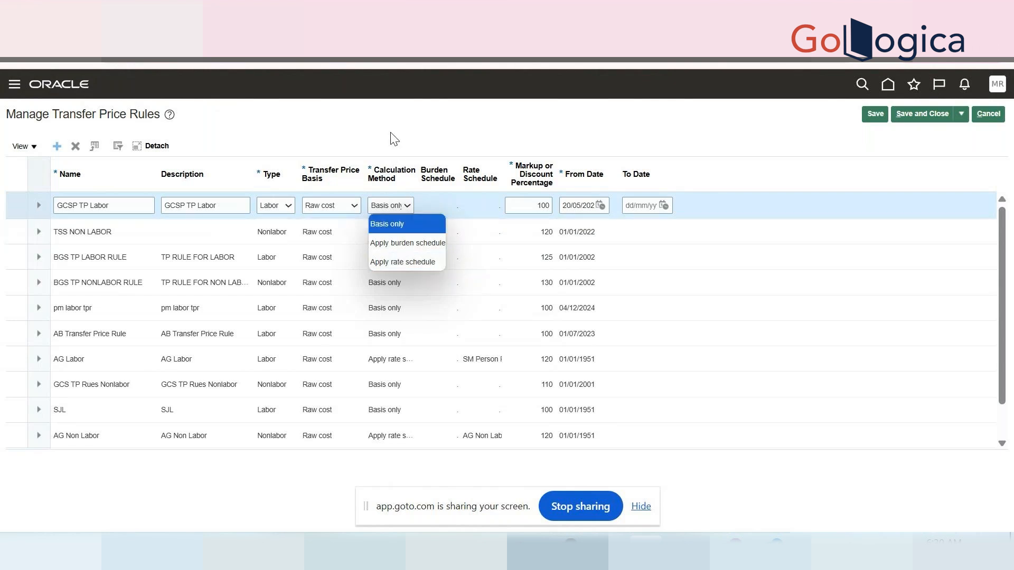
- Set the GCSP TP Labor rule's markup or discount percentage to 130 and its From Date to 01/01/2000
click(528, 204)
text(130)
key(Tab)
text(01/01/2000)
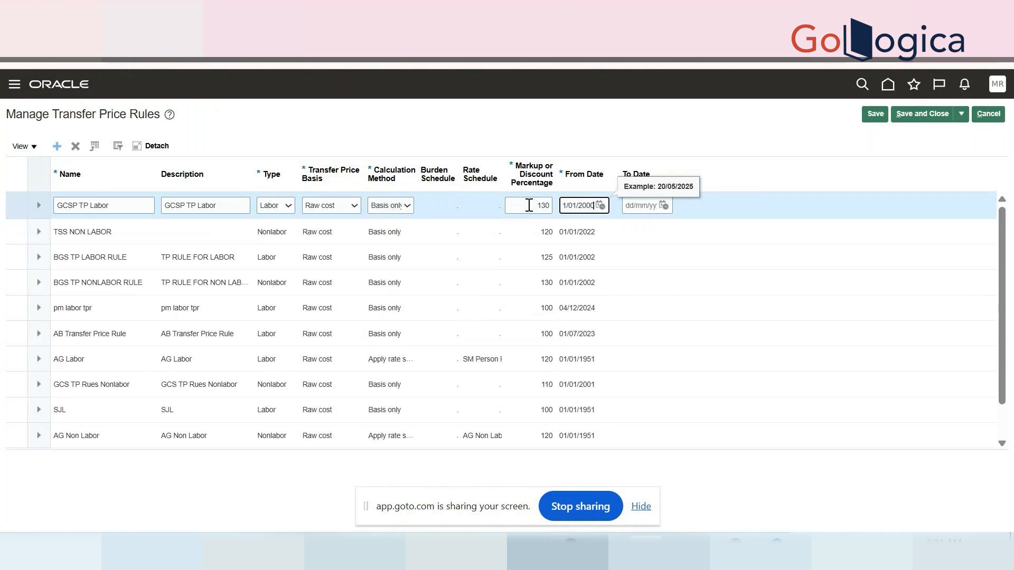
key(Tab)
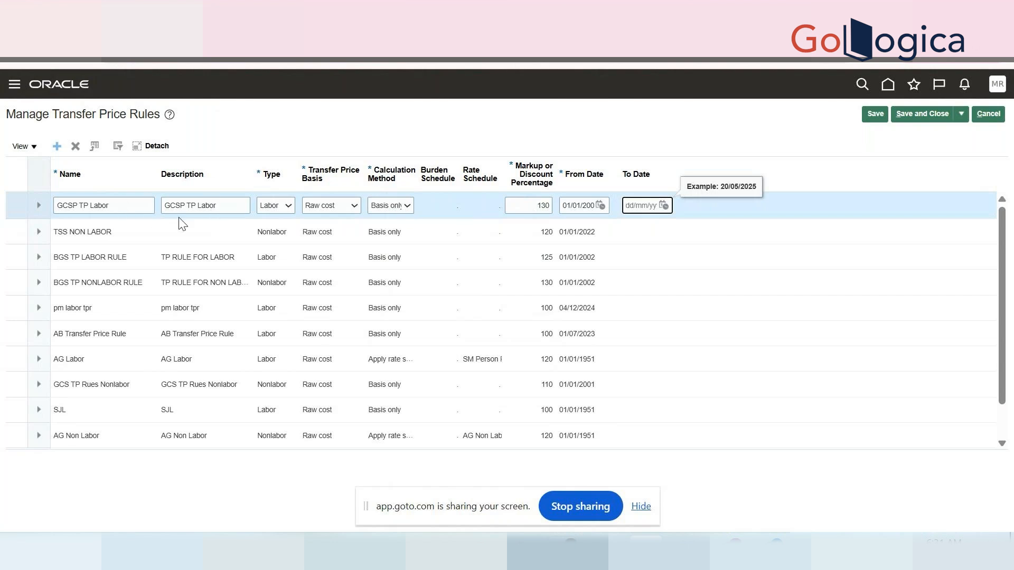
- Recheck the calculation method choices for the GCSP TP Labor rule and dismiss the chat notification
click(408, 207)
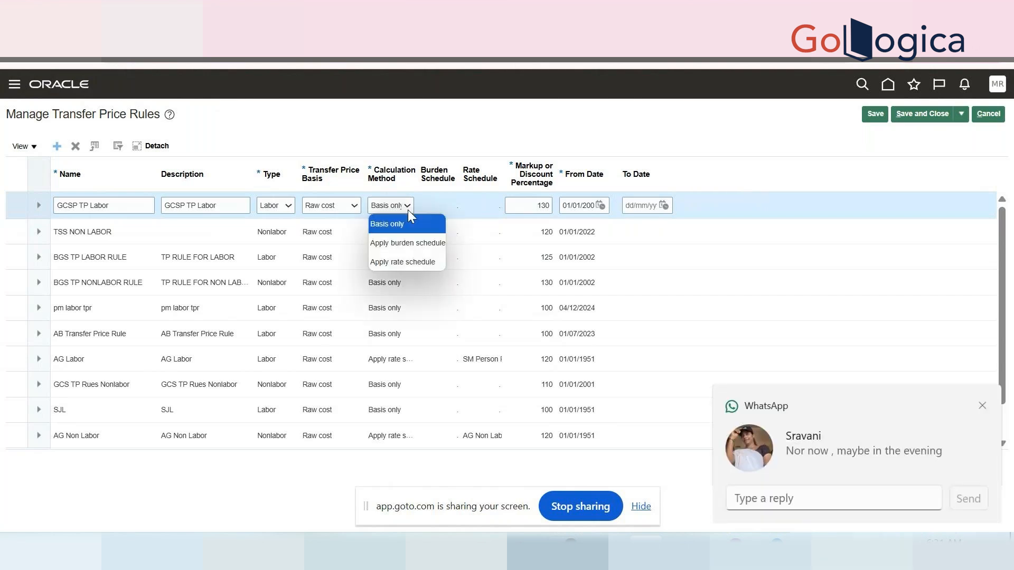
click(983, 408)
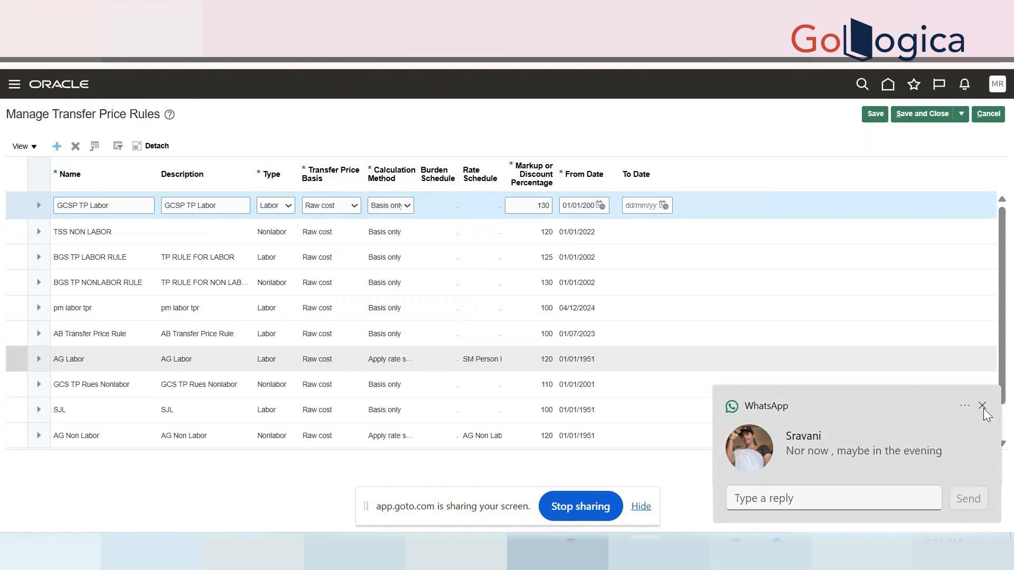
click(407, 200)
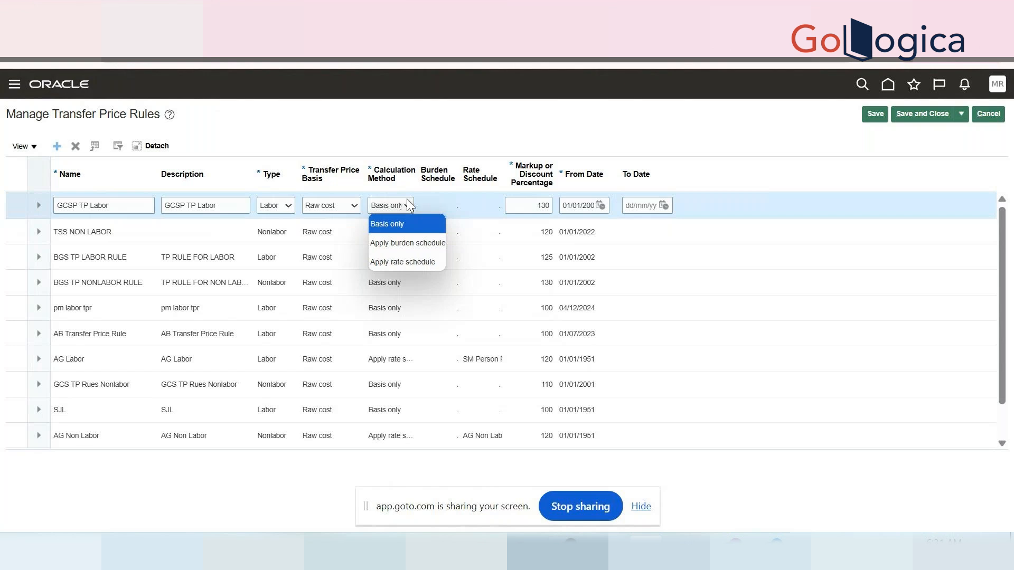
click(414, 124)
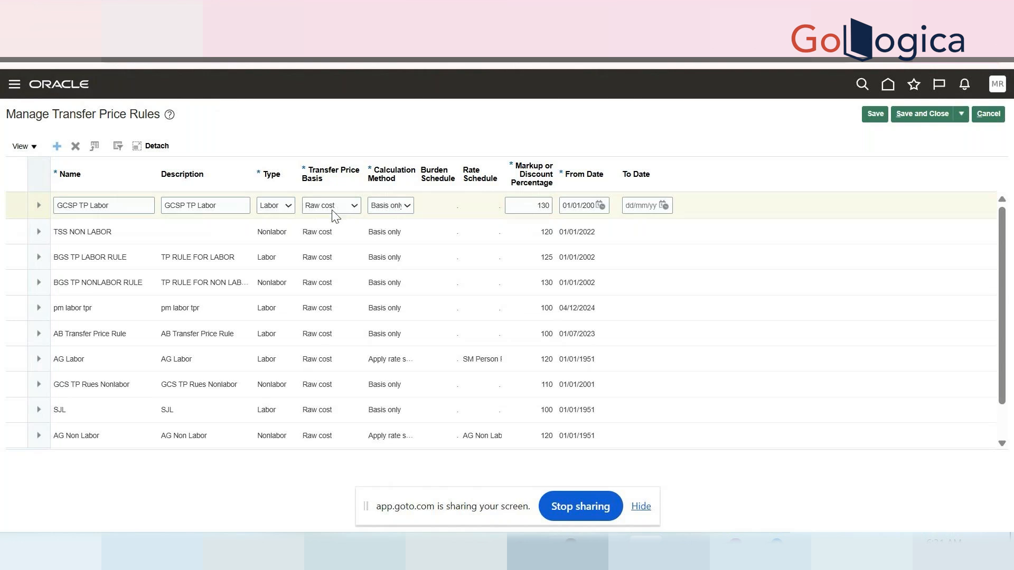
- Add a transfer price rule with GCSP TP Non-Labor as its name and description, reusing the GCSP TP Labor name
double_click(69, 206)
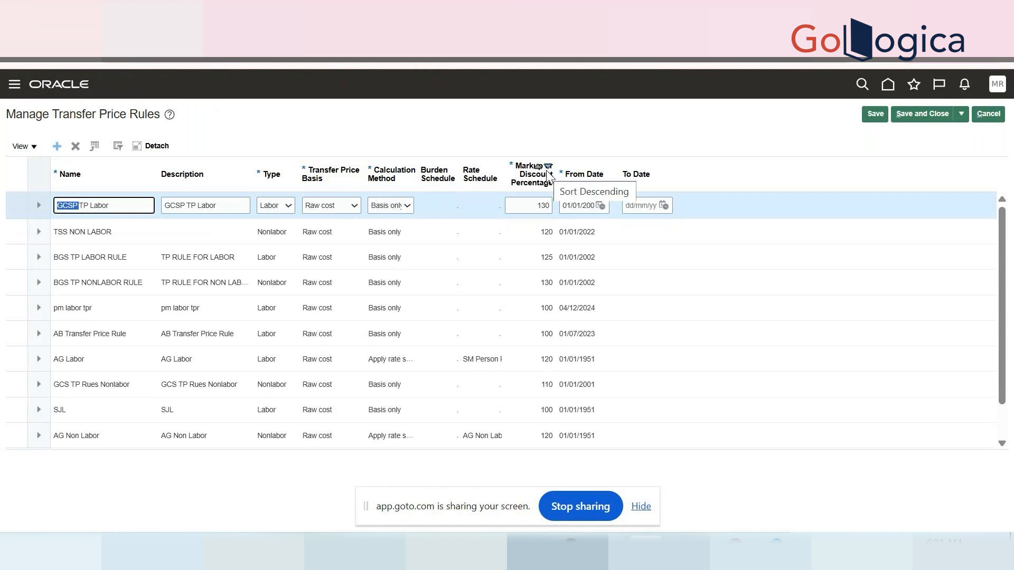
drag(116, 211, 115, 206)
key(ctrl+c)
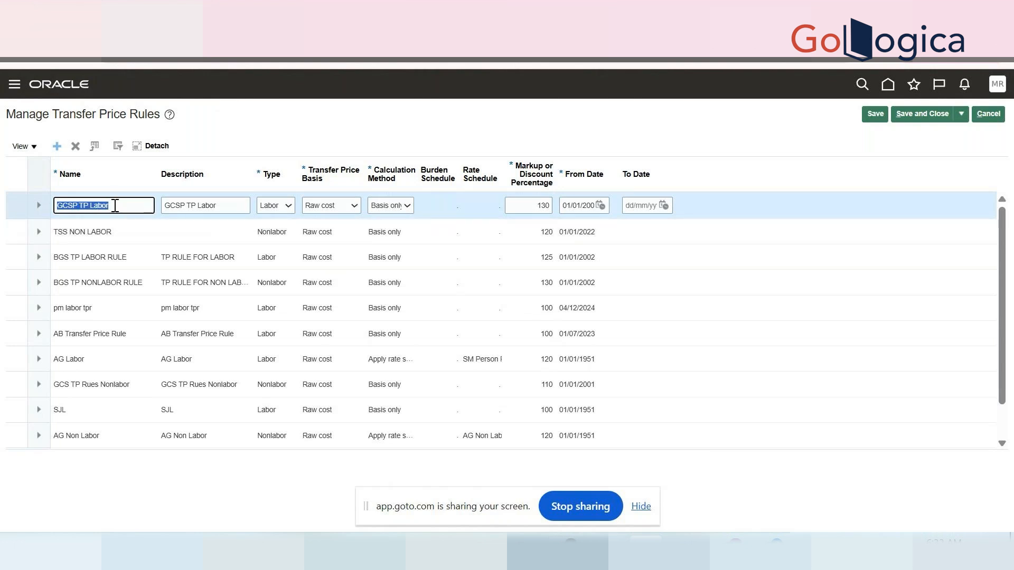
click(60, 150)
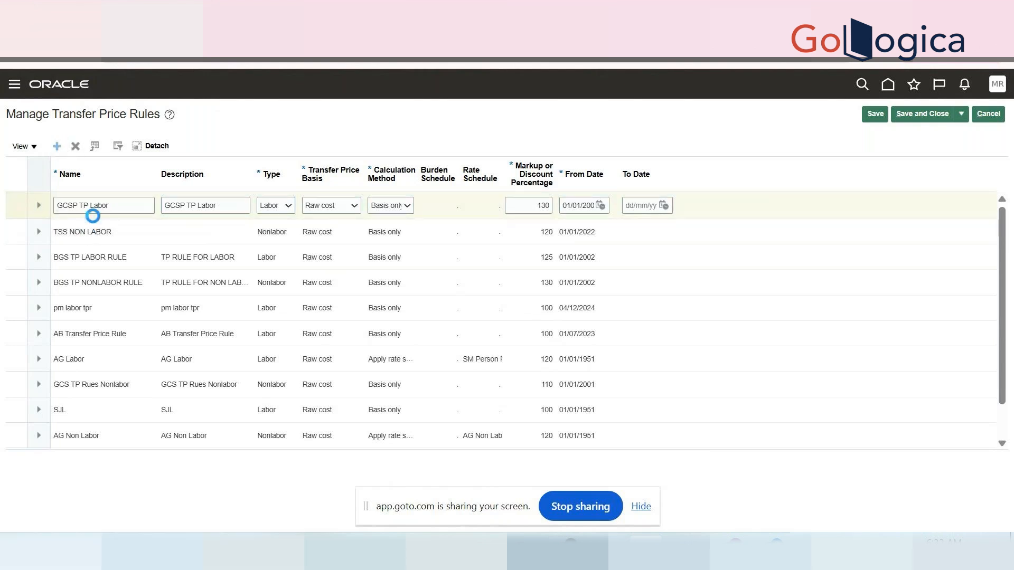
click(94, 210)
key(ctrl+v)
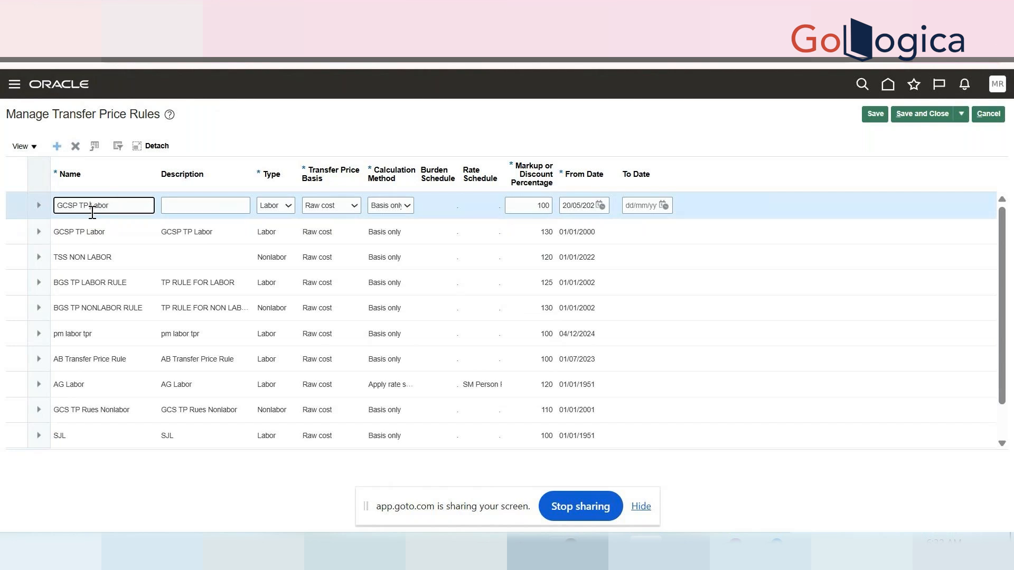
text(Non-)
double_click(93, 213)
triple_click(92, 212)
key(ctrl+c)
click(219, 207)
key(ctrl+v)
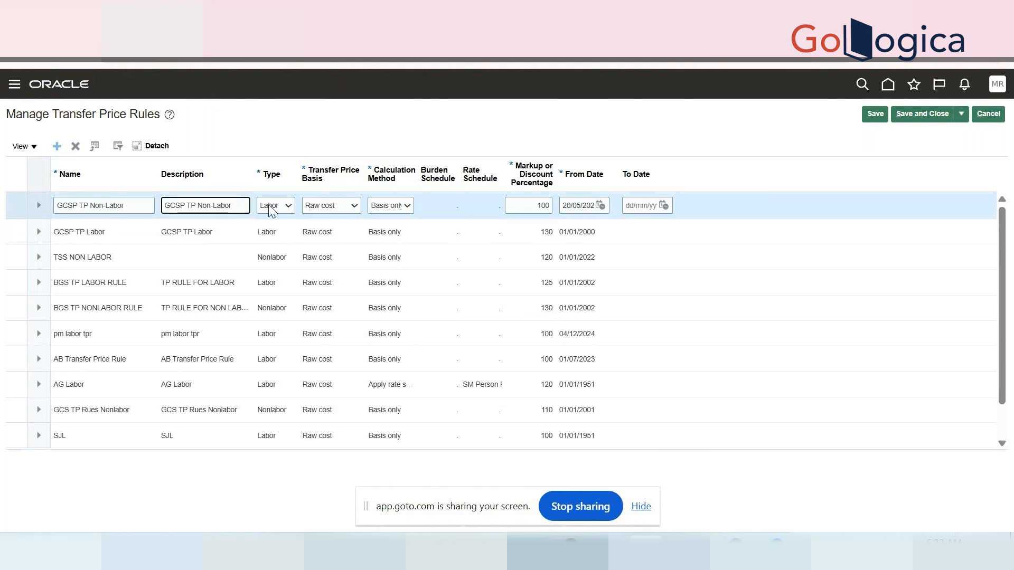
- Set the GCSP TP Non-Labor rule's type to Nonlabor, review its transfer price basis choices and dismiss the chat notification
click(285, 207)
click(285, 242)
click(305, 211)
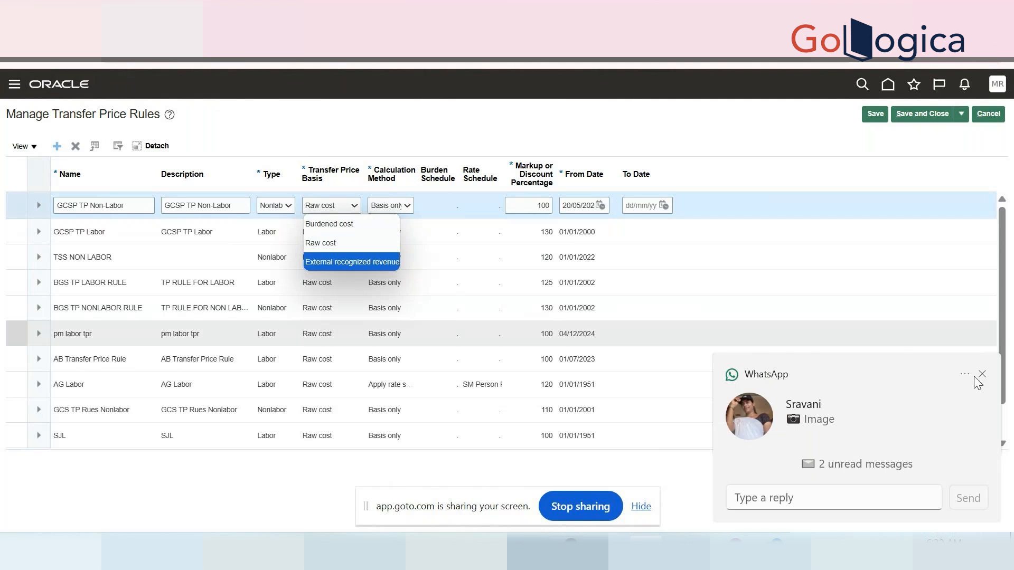
click(981, 376)
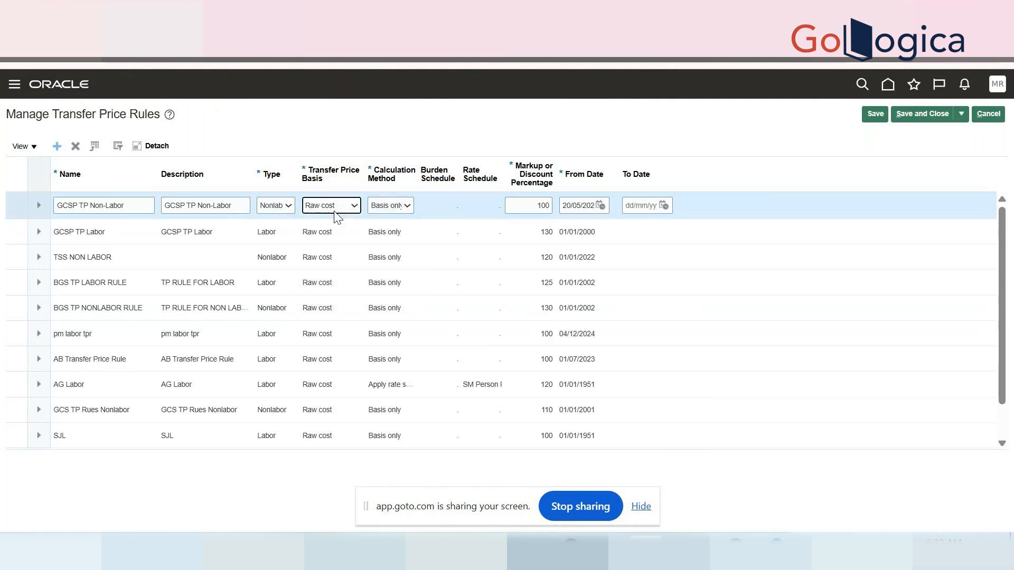
- Set the GCSP TP Non-Labor rule's markup or discount percentage to 110
click(388, 233)
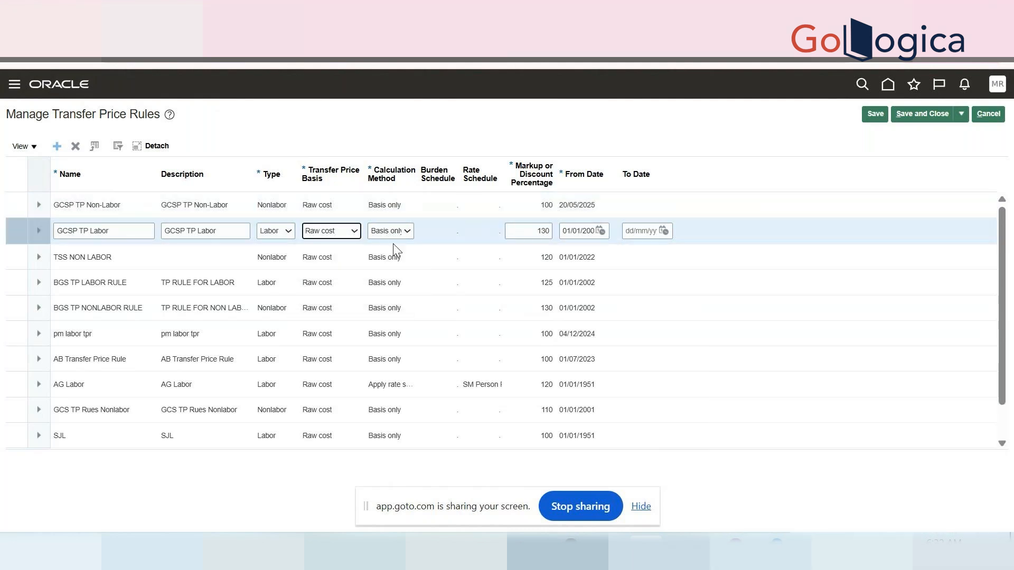
click(334, 205)
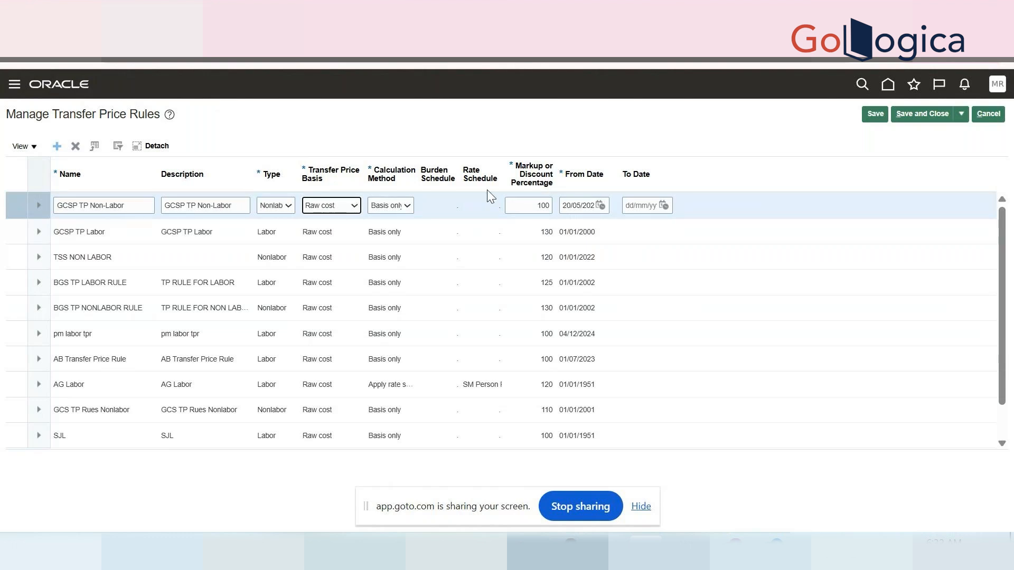
click(525, 208)
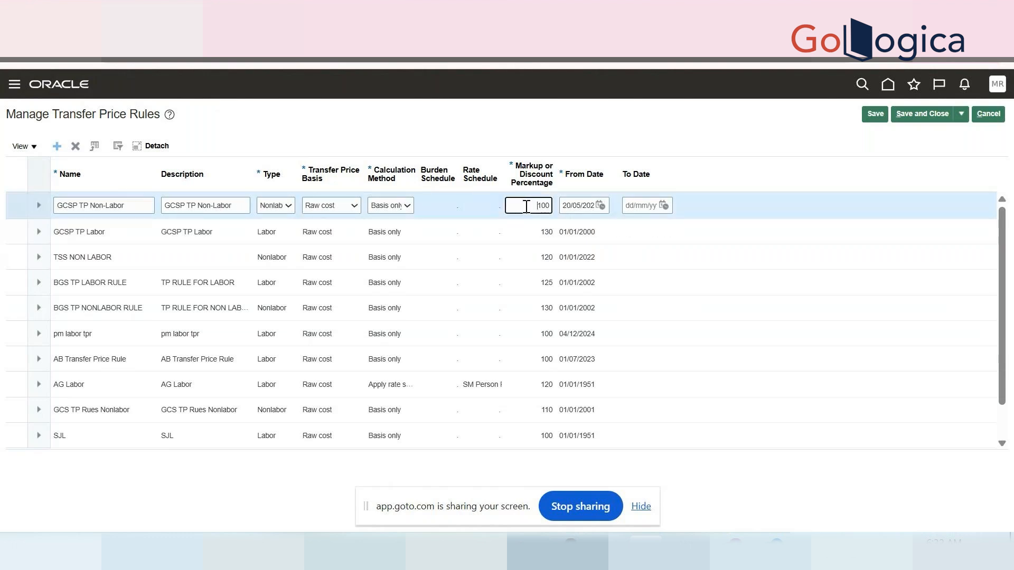
text(110)
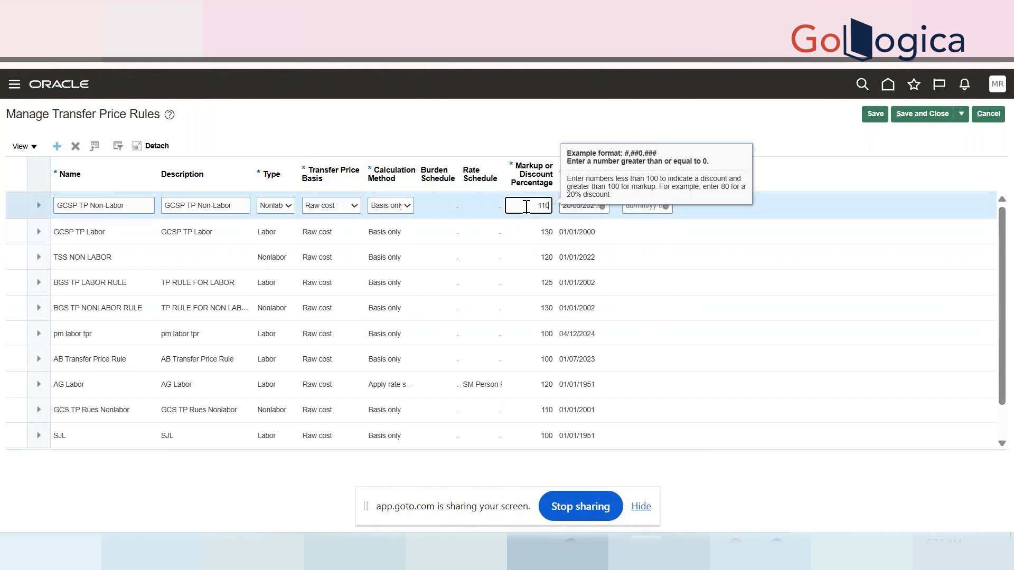
key(Tab)
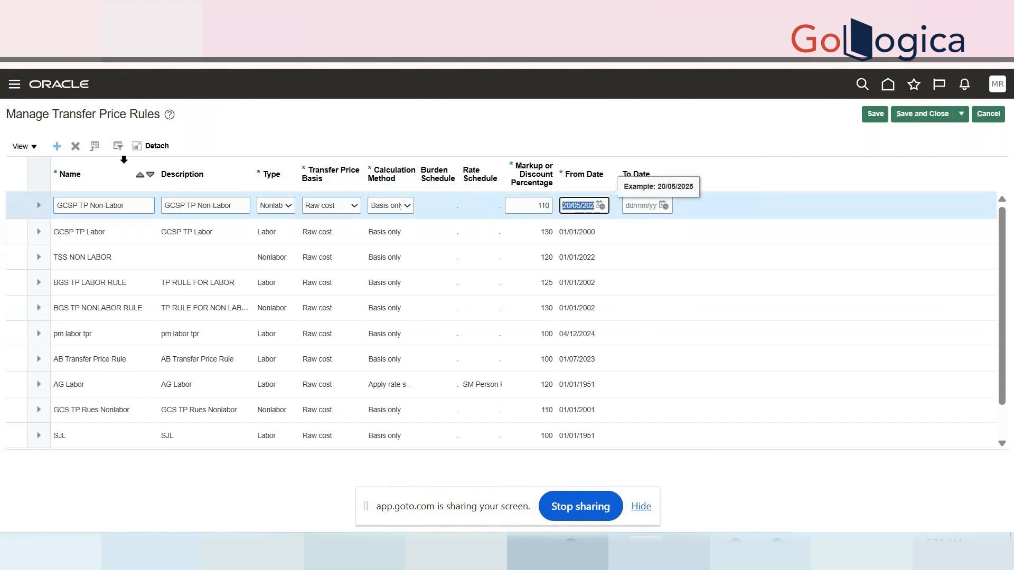
- Filter the transfer price rules by the name gcsp, and dismiss the chat notification and the screen-sharing bar
click(118, 147)
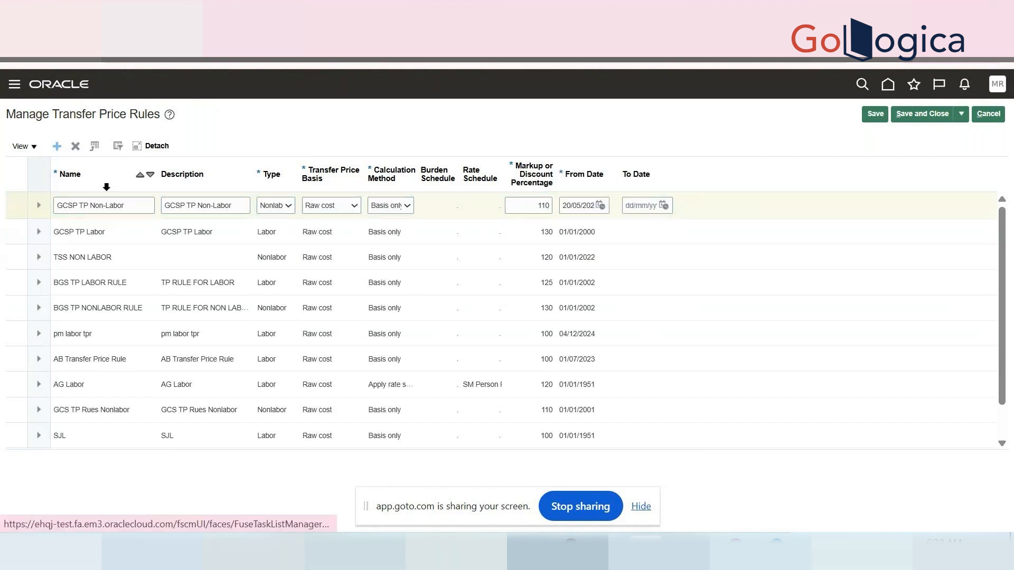
click(93, 174)
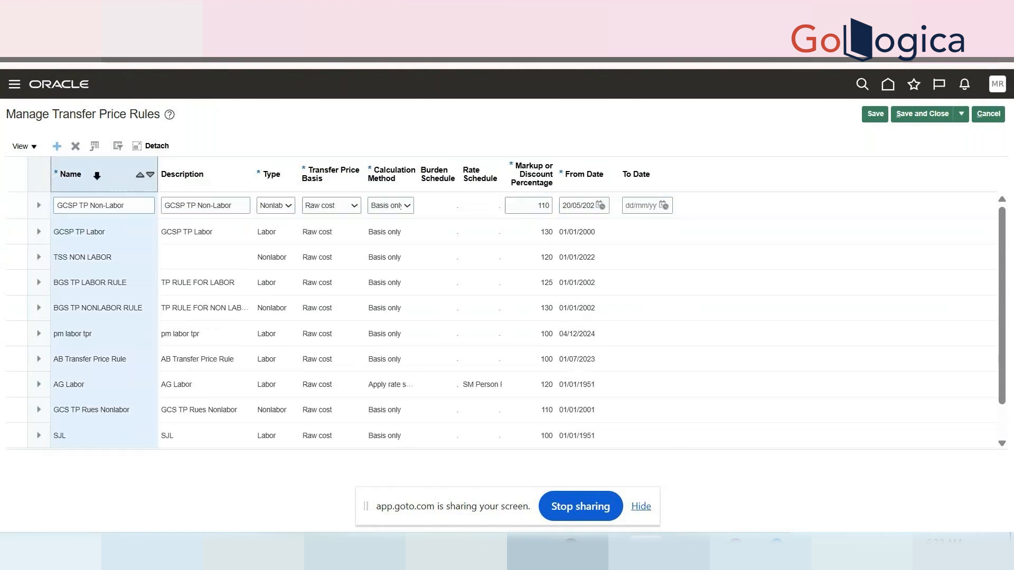
click(118, 146)
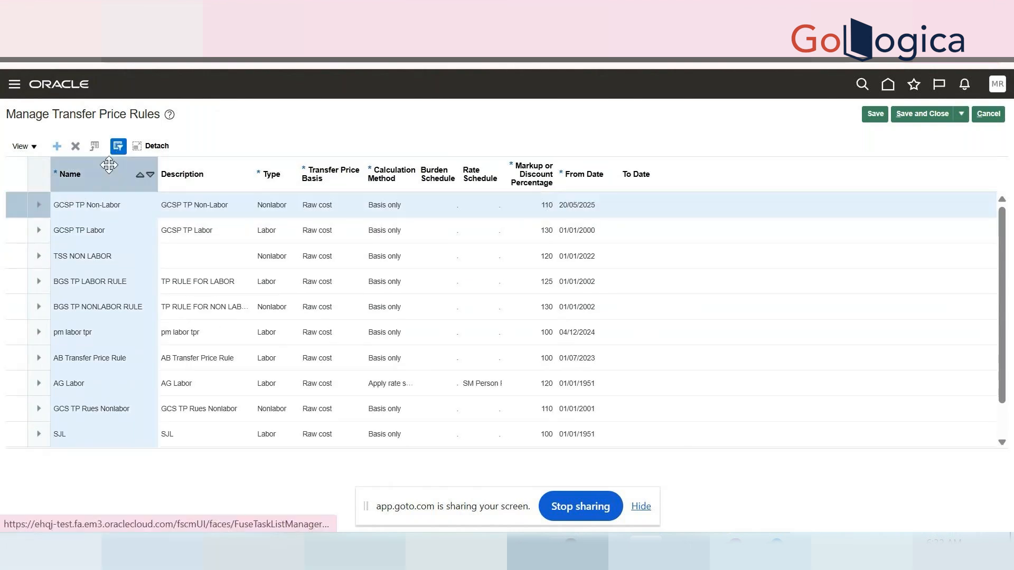
text(gc)
key(Return)
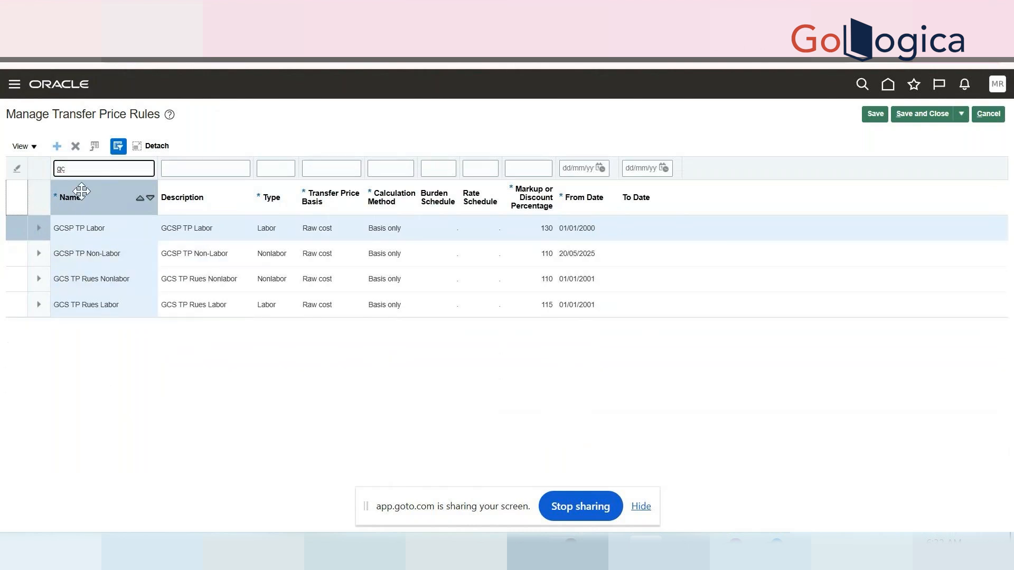
text(sp)
key(Return)
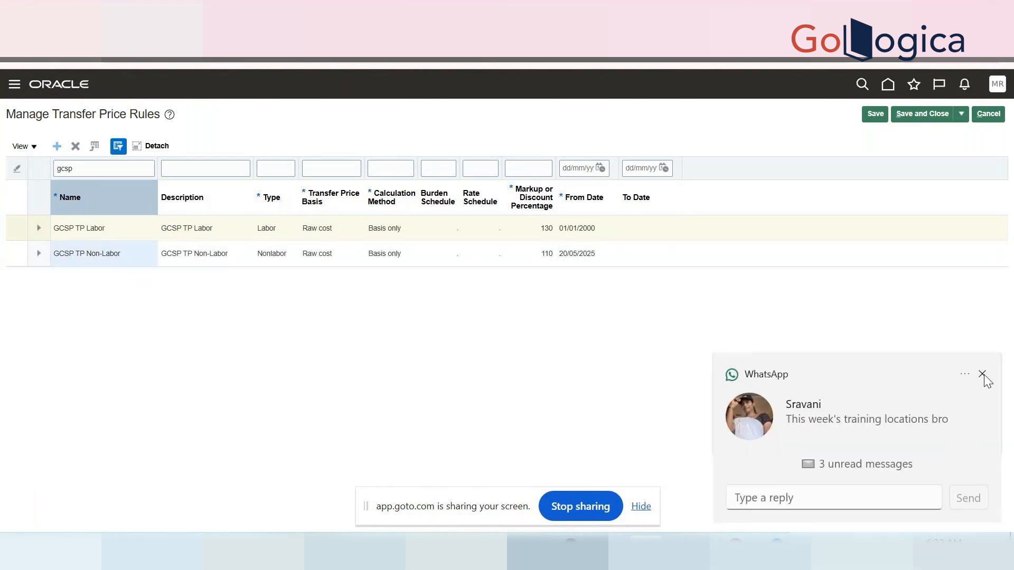
click(982, 374)
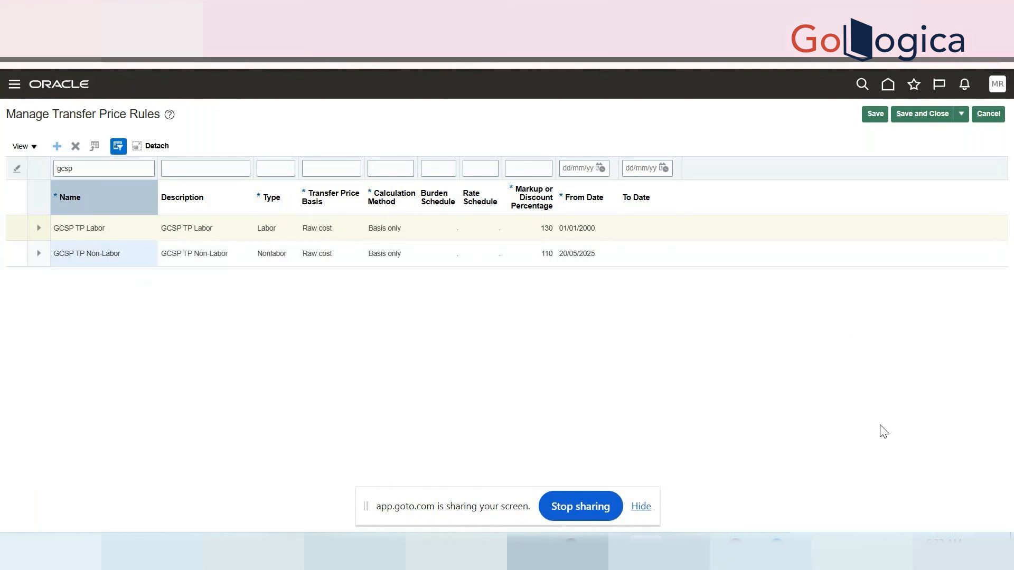
click(640, 507)
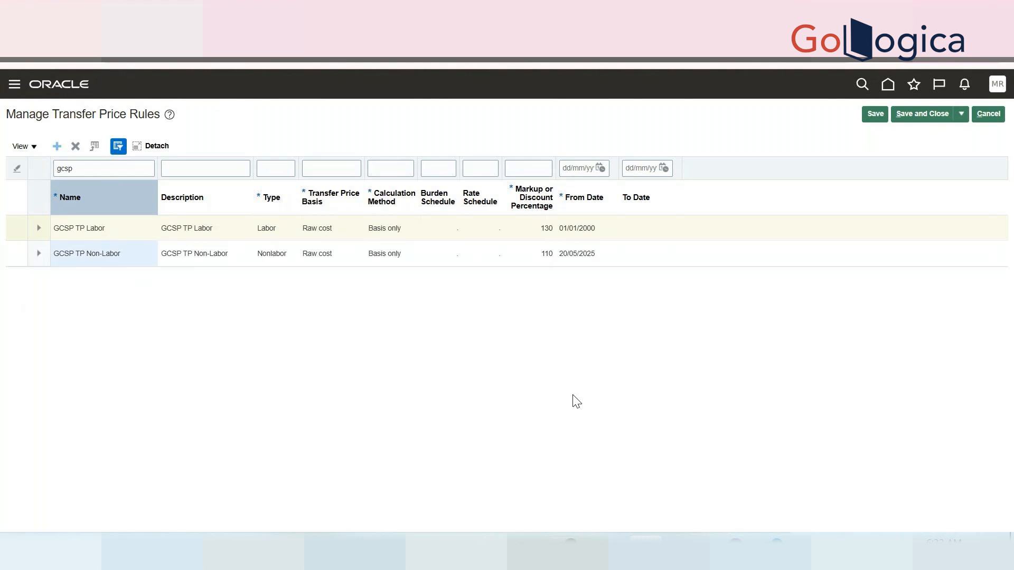
- Review the two GCSP rules and the calculation method choices for the Non-Labor rule, and save and close the transfer price rules
click(275, 229)
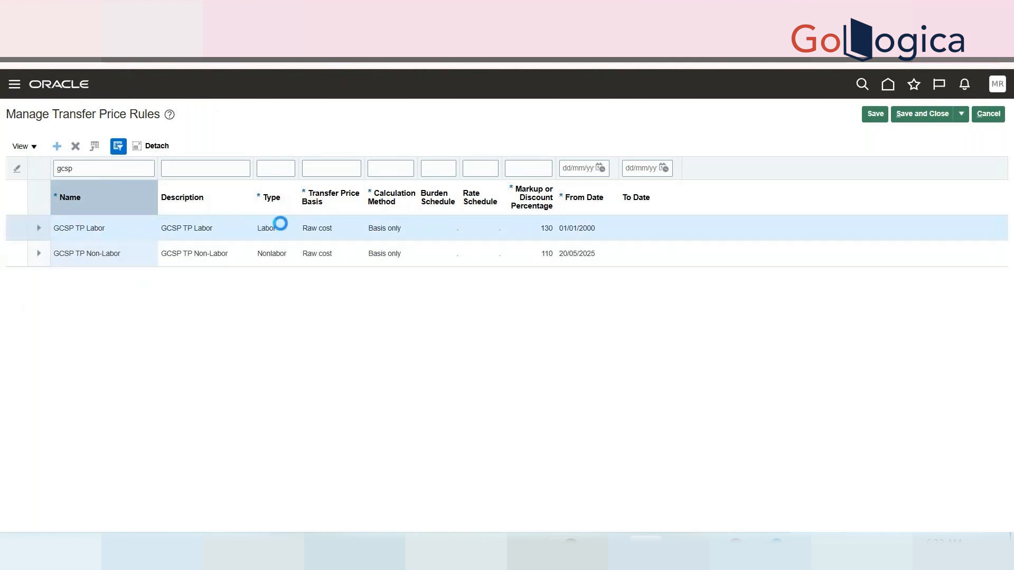
double_click(262, 254)
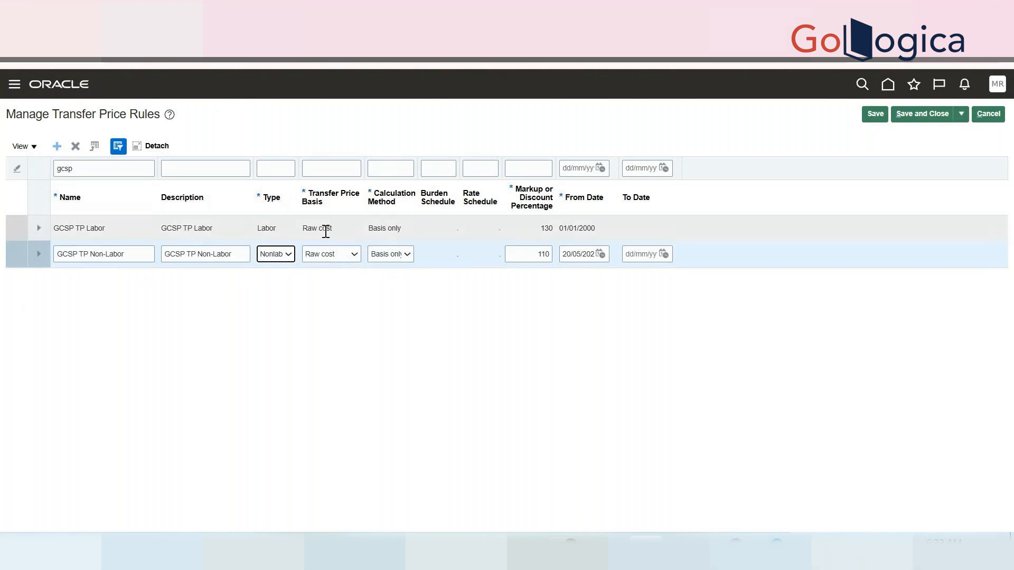
click(407, 255)
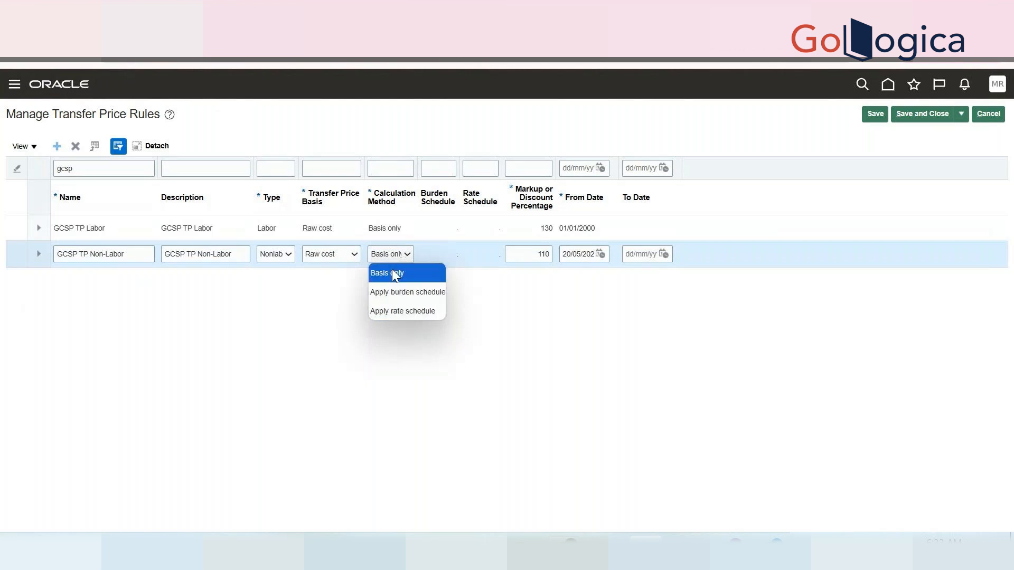
click(331, 284)
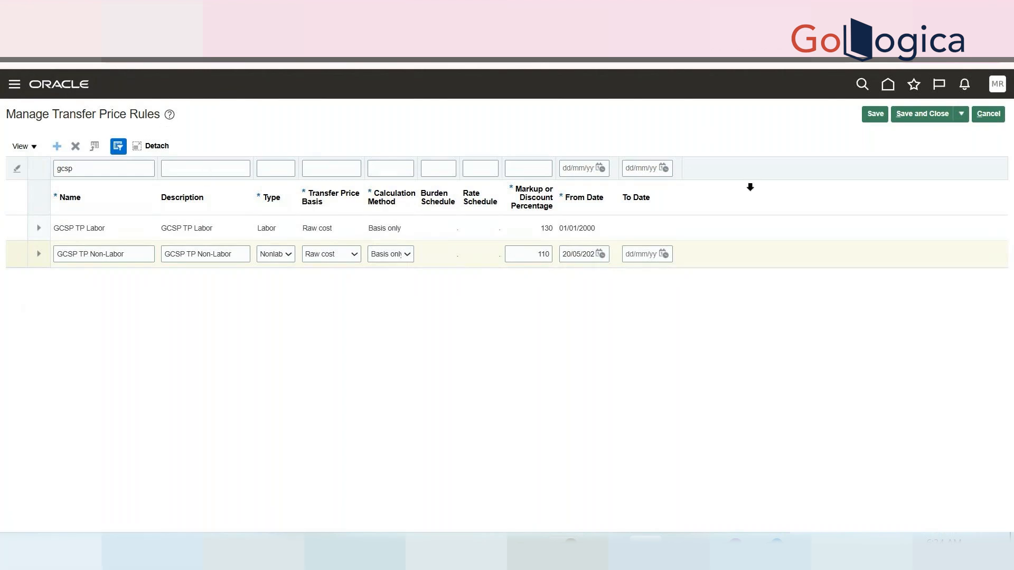
click(921, 115)
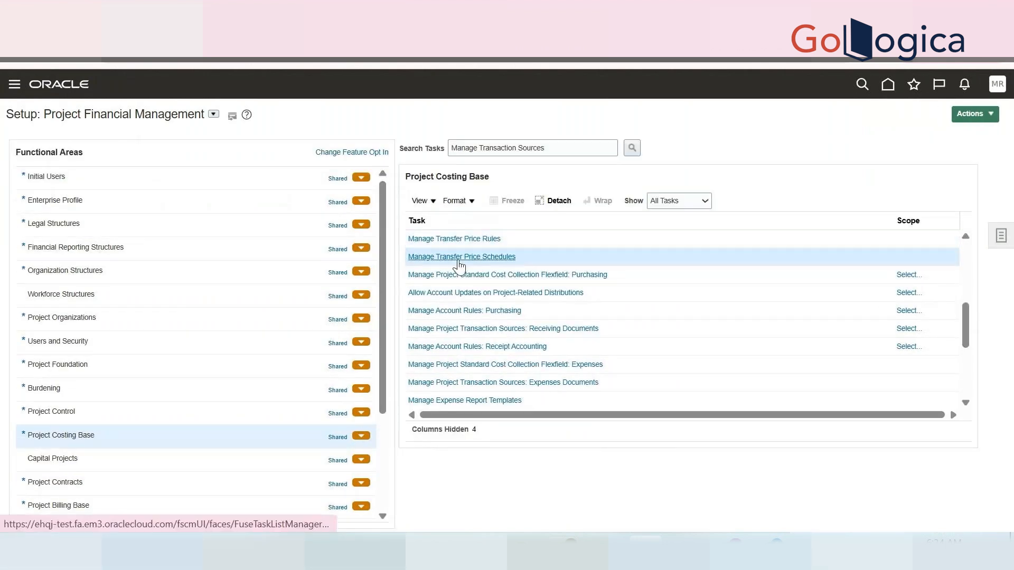
- Open Manage Transfer Price Schedules and enter GCSP TP Schedules as the name and description of a new schedule
click(458, 259)
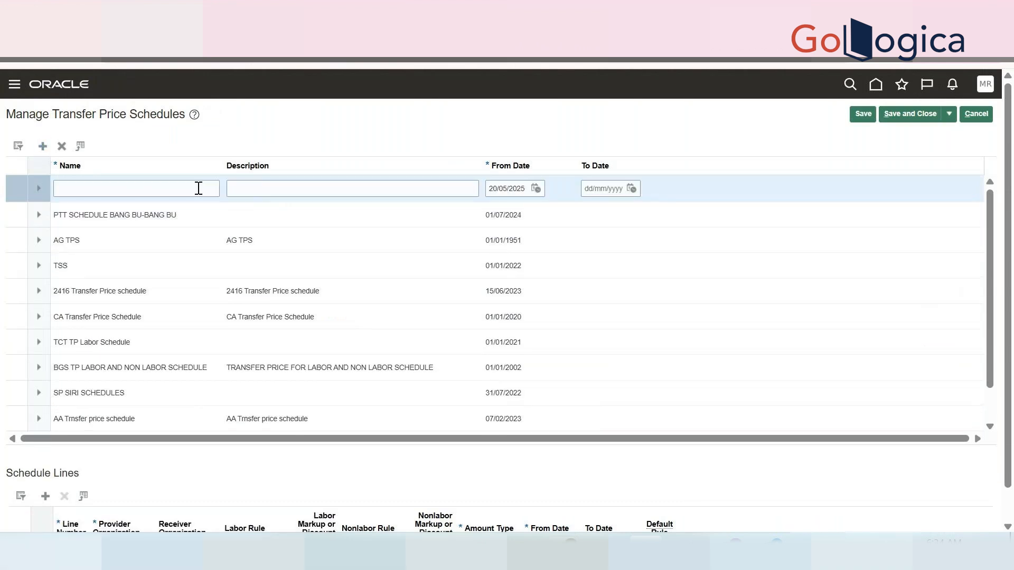
click(198, 188)
text(GCSP )
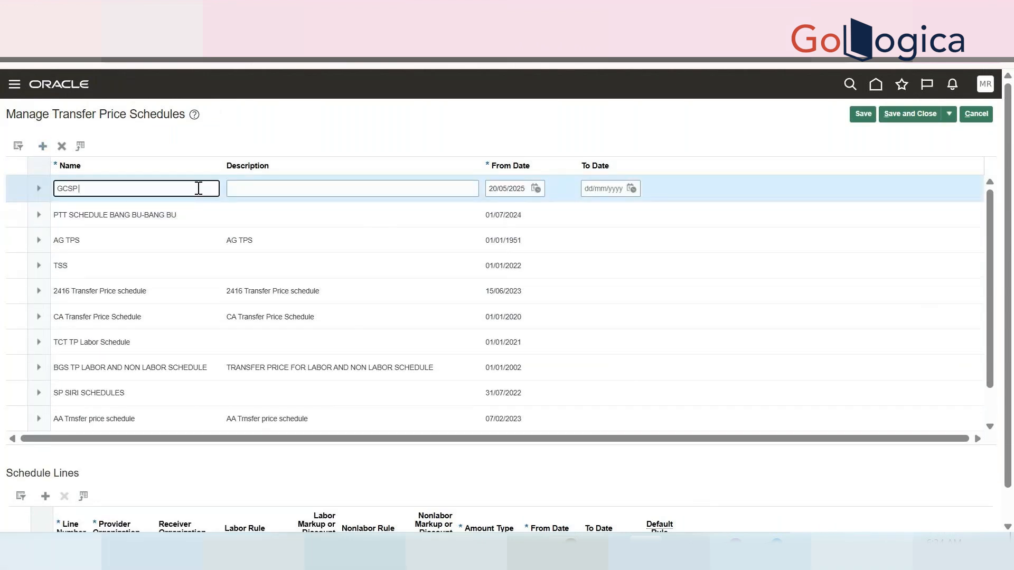
text(TP Schedules)
key(ctrl+shift+Left)
key(ctrl+shift+Left)
key(ctrl+shift+Left)
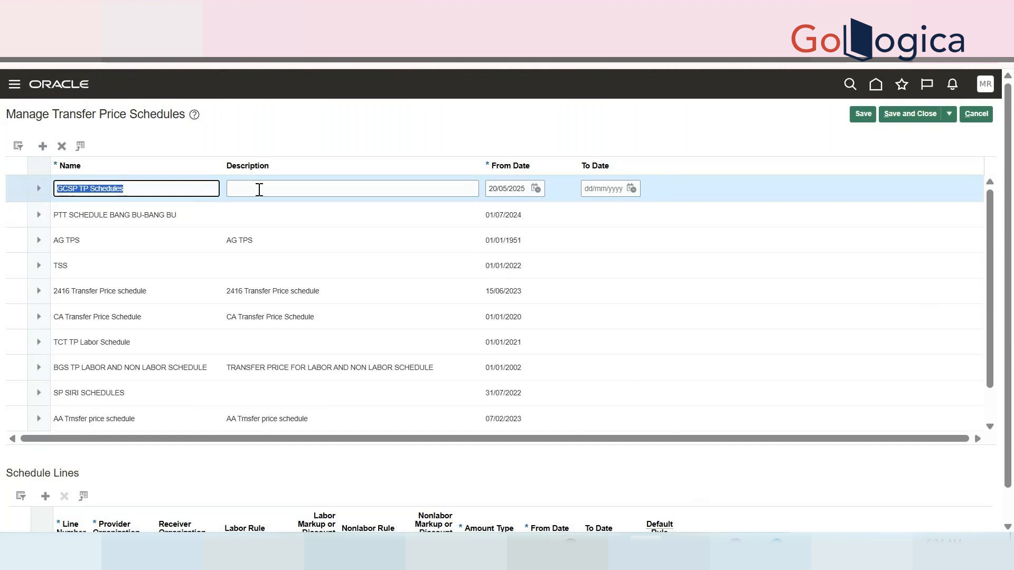
key(ctrl+c)
click(268, 190)
key(ctrl+v)
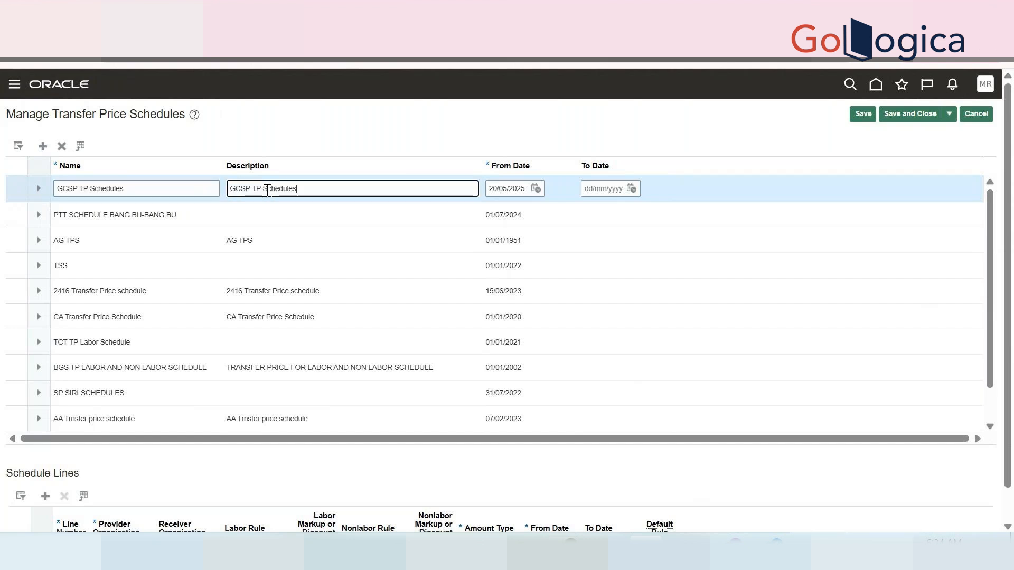
- Set the GCSP TP Schedules schedule's From Date to 01/01/2000 and save it
click(503, 188)
text(01/01/200)
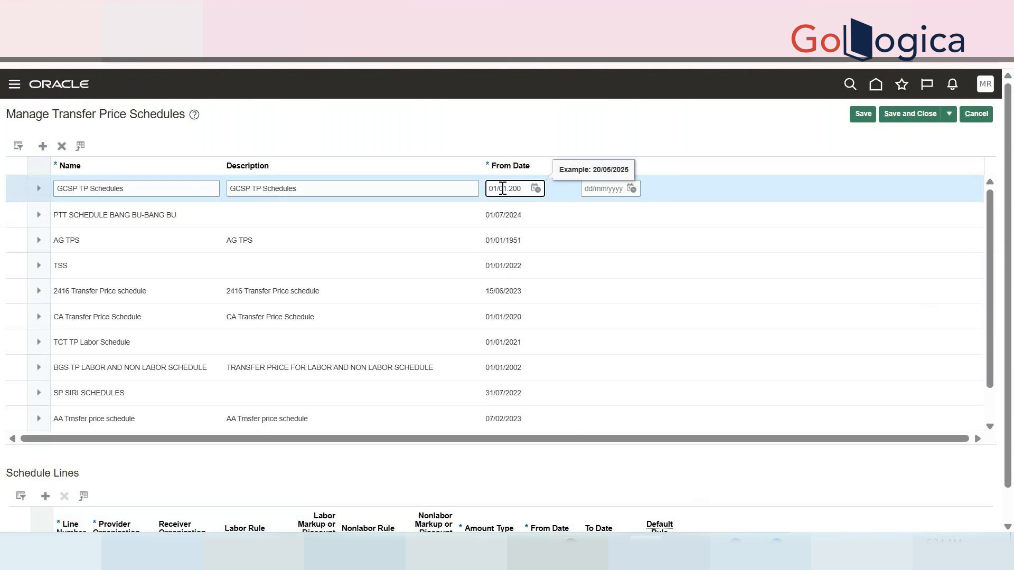
key(BackSpace)
key(BackSpace)
key(BackSpace)
key(BackSpace)
text(/2000)
key(Tab)
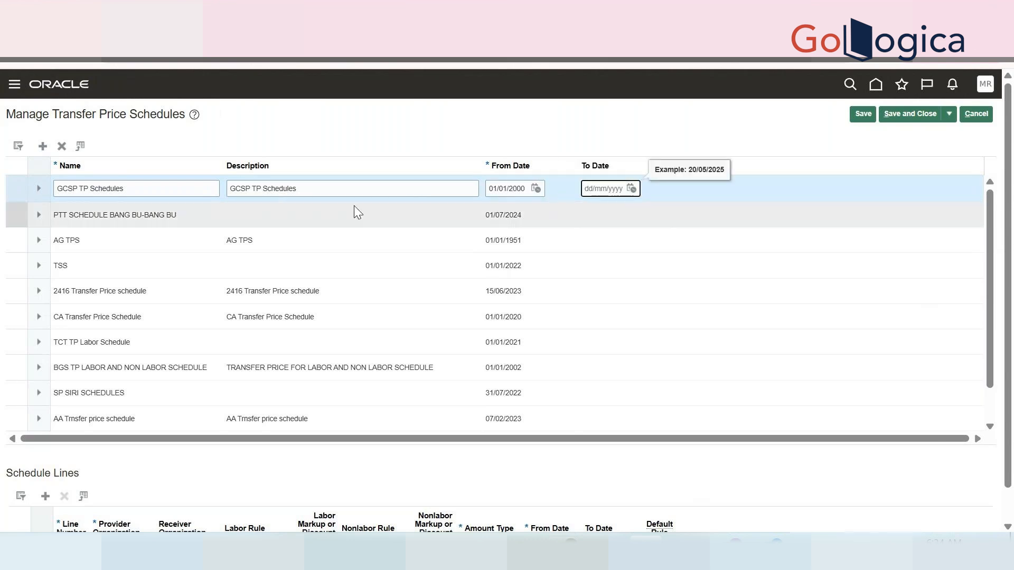
scroll(251, 338, down, 4)
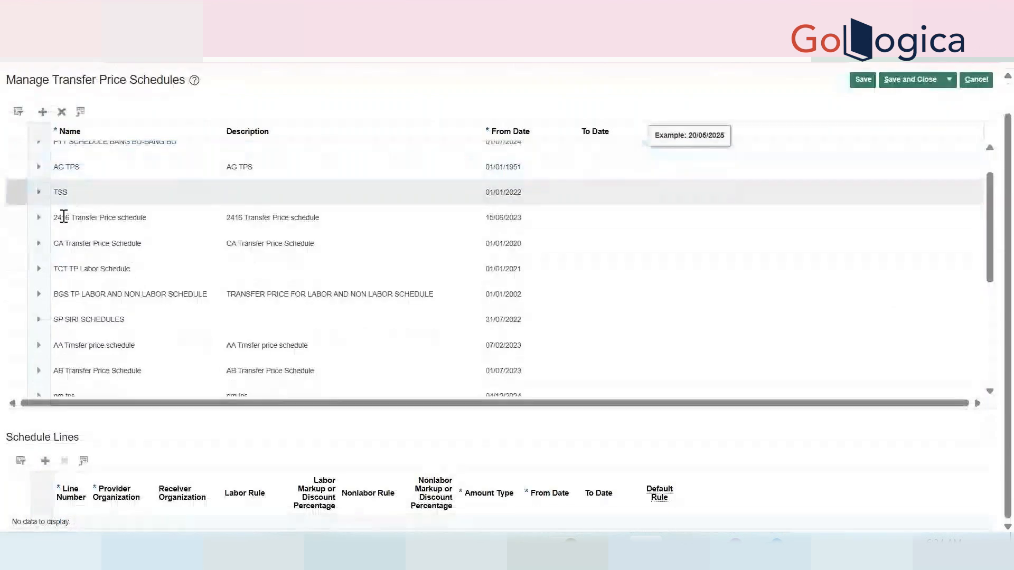
scroll(81, 300, up, 3)
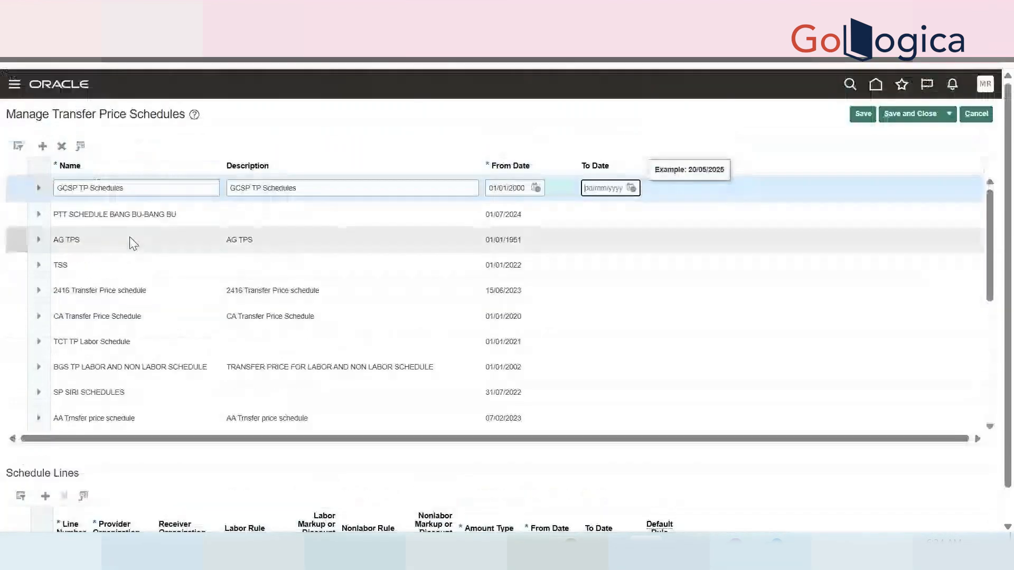
click(861, 117)
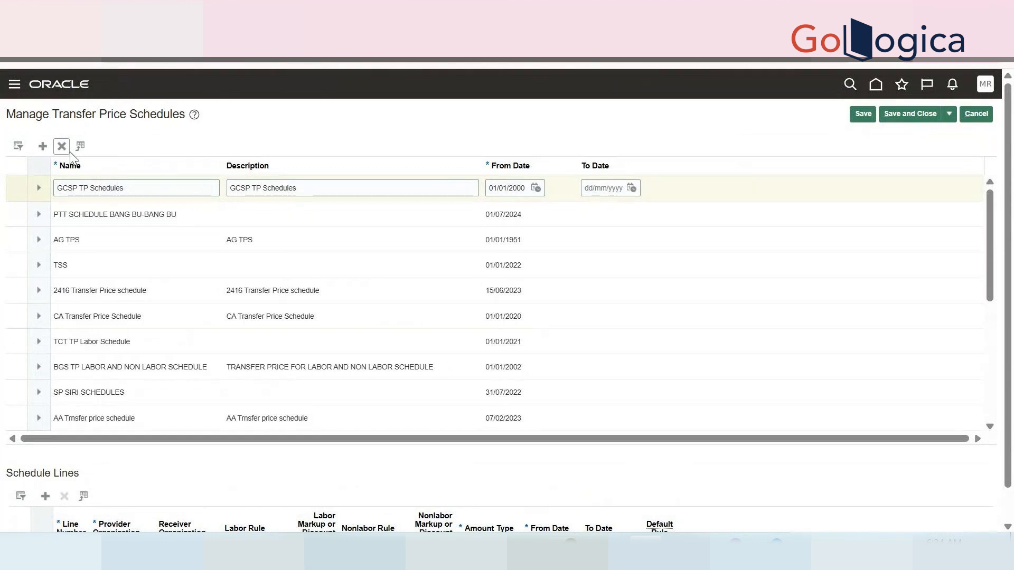
- Filter the transfer price schedules by the name gcsp and select the GCSP TP Schedules row
click(19, 146)
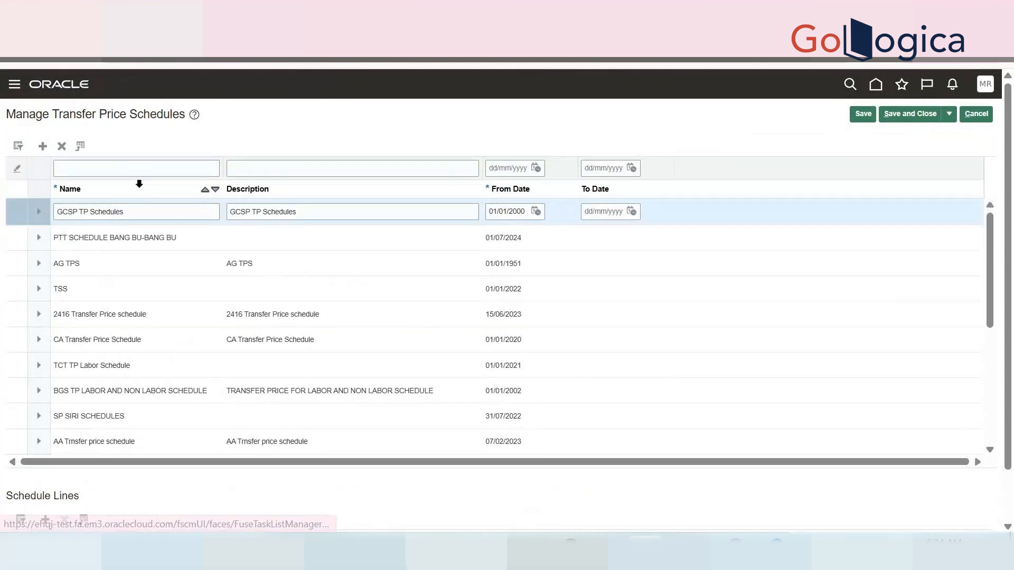
click(139, 183)
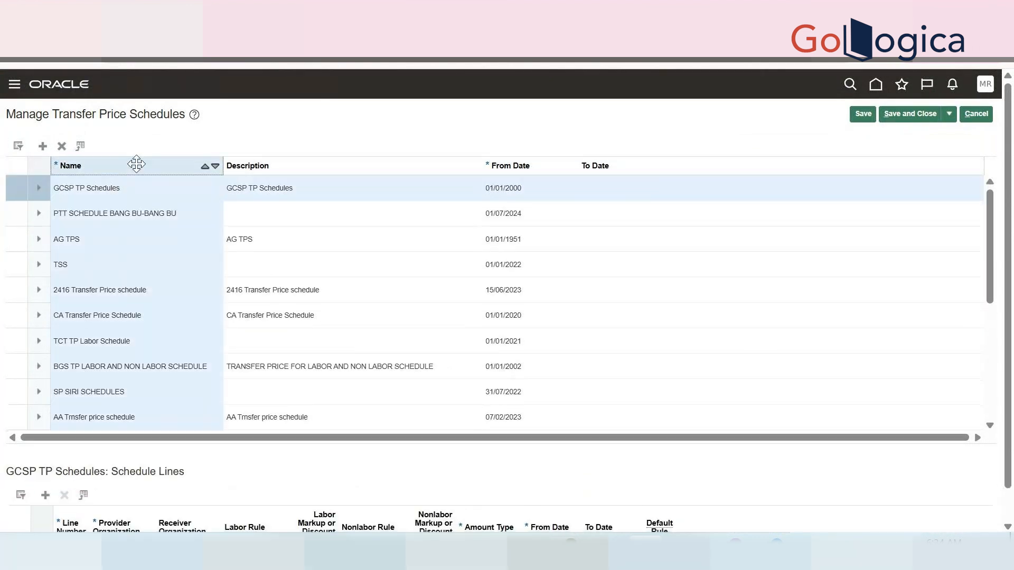
click(20, 147)
click(114, 168)
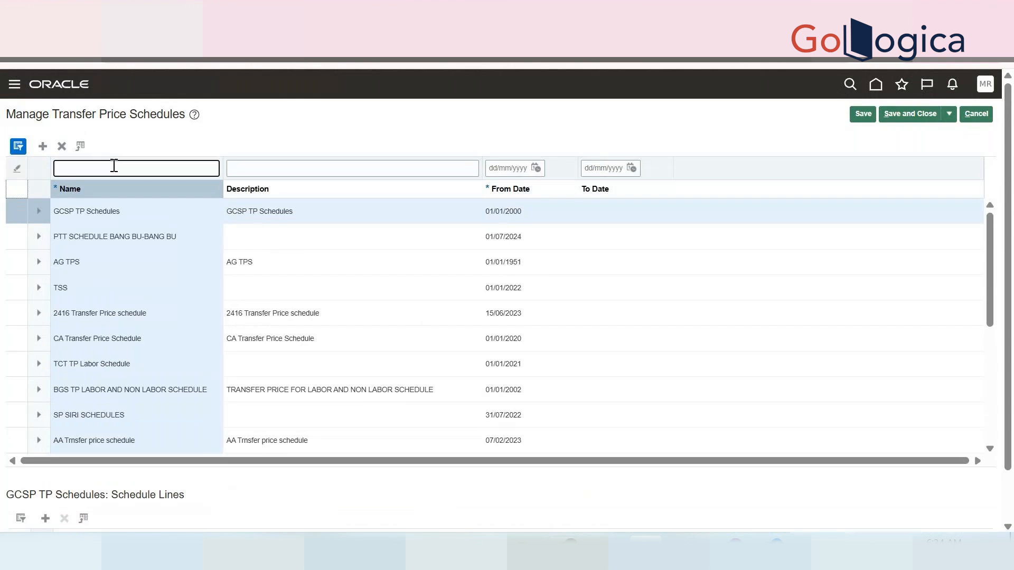
text(gcsp)
key(Return)
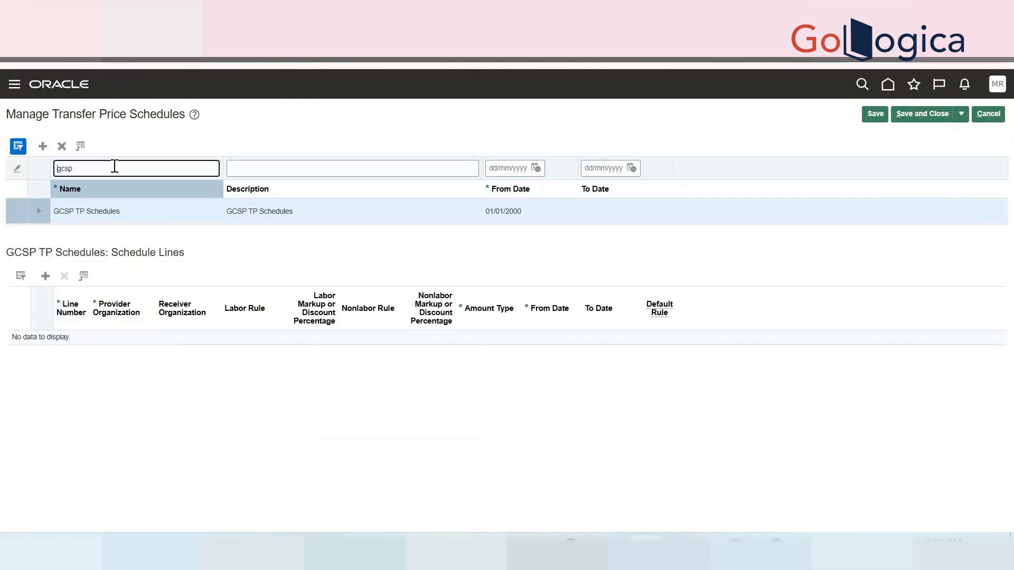
click(93, 212)
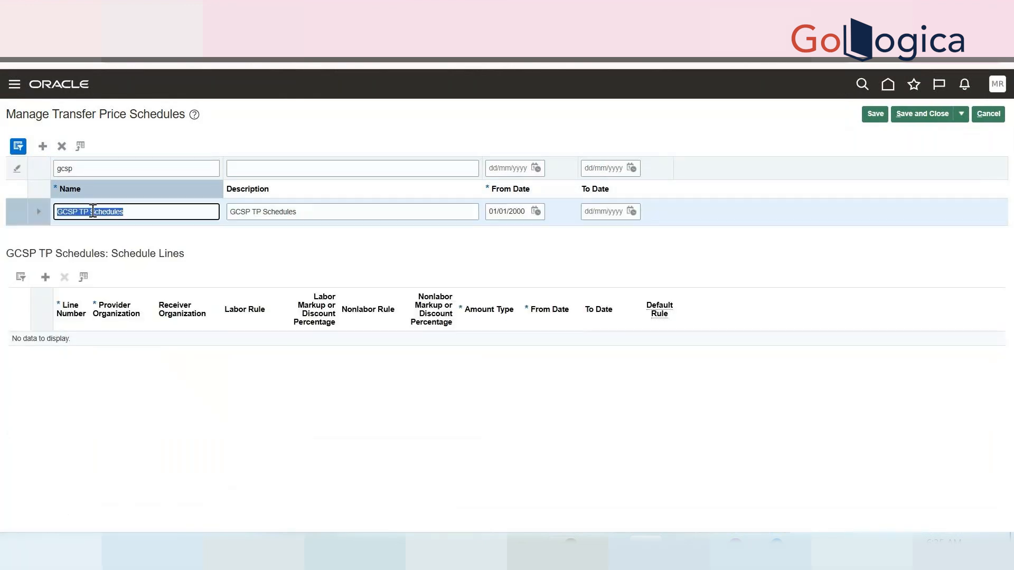
- Add schedule line 1 to GCSP TP Schedules with GCSP Consulting, the Project Expenditure Organization, as provider organization
click(45, 277)
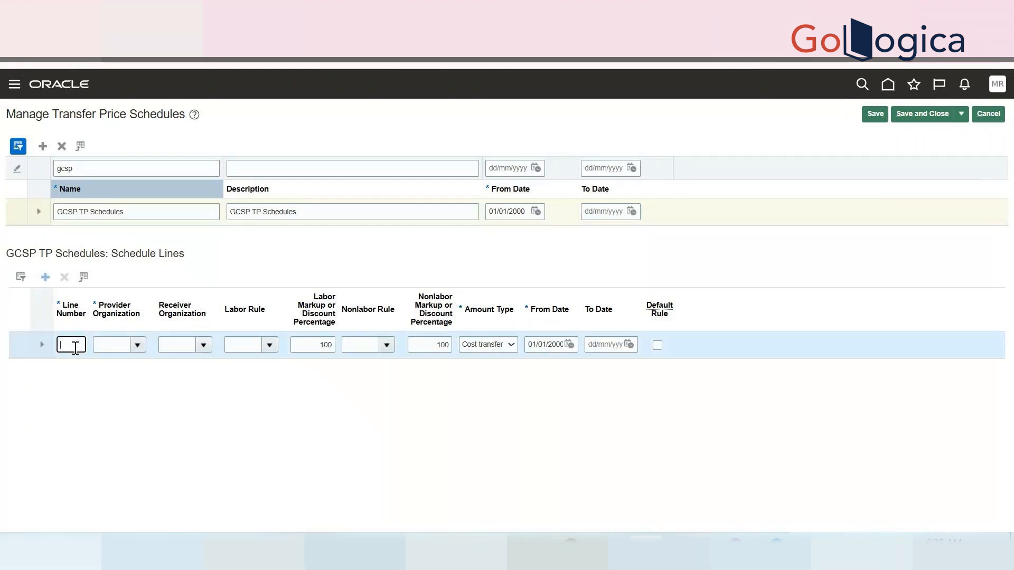
text(1)
key(Tab)
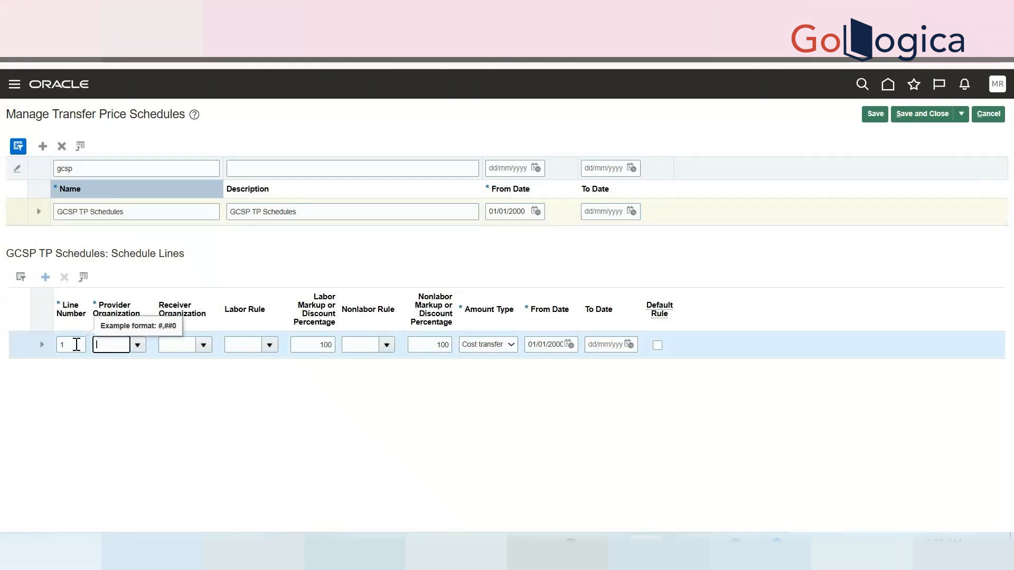
click(138, 347)
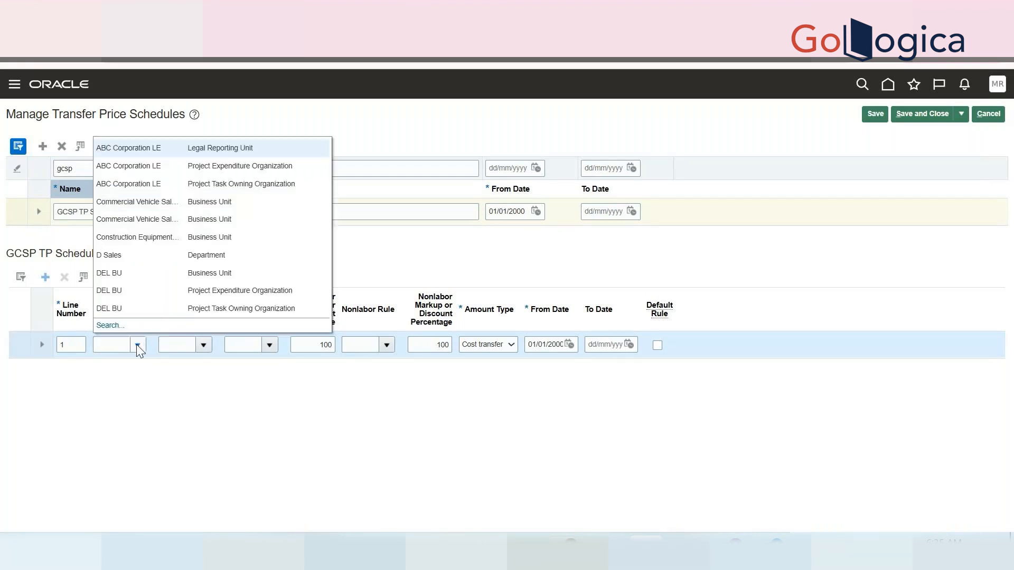
click(121, 344)
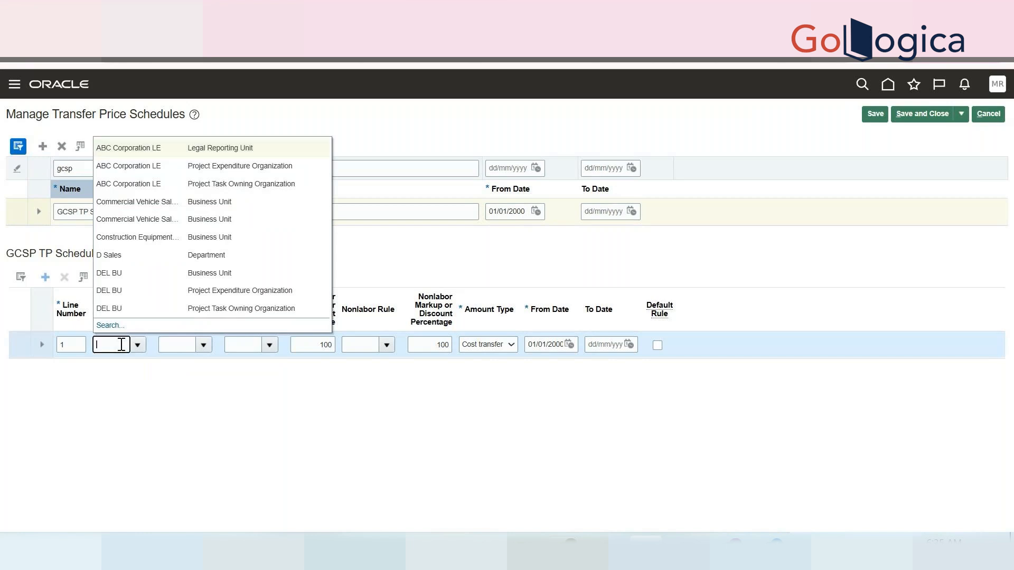
text(gc)
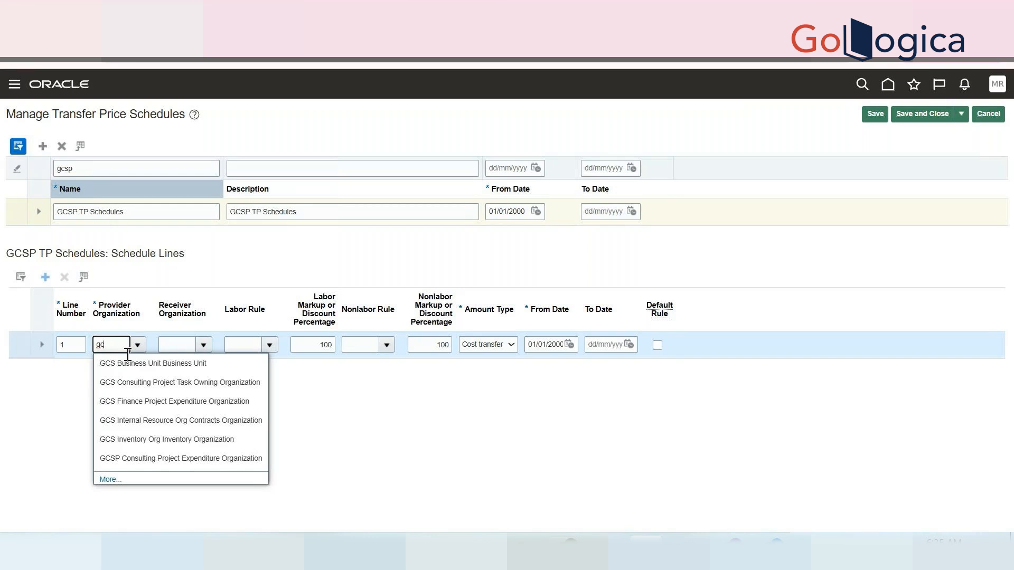
click(153, 458)
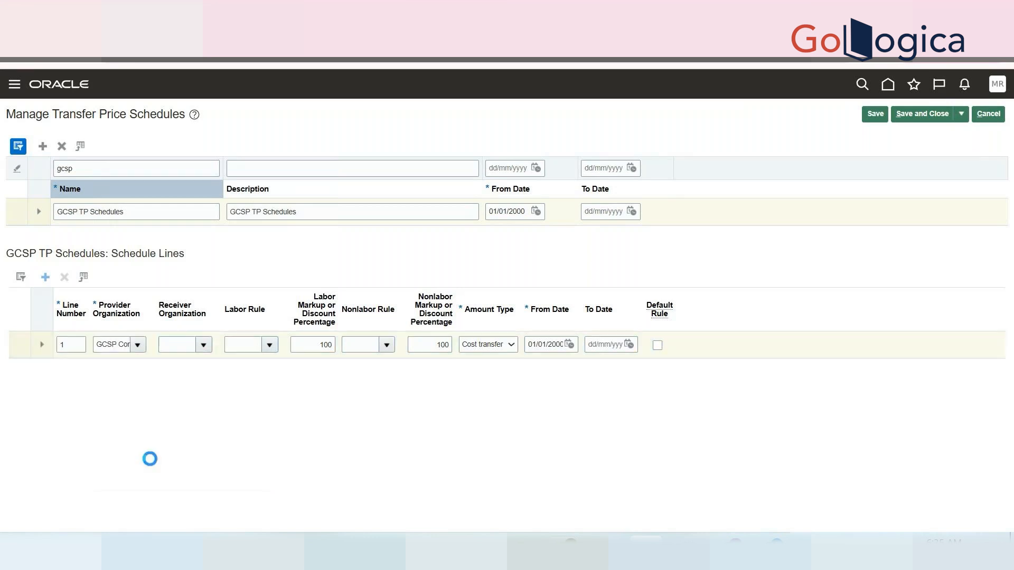
- Set the receiver organization of schedule line 1 to GCSP Finance, the Project Expenditure Organization
click(204, 346)
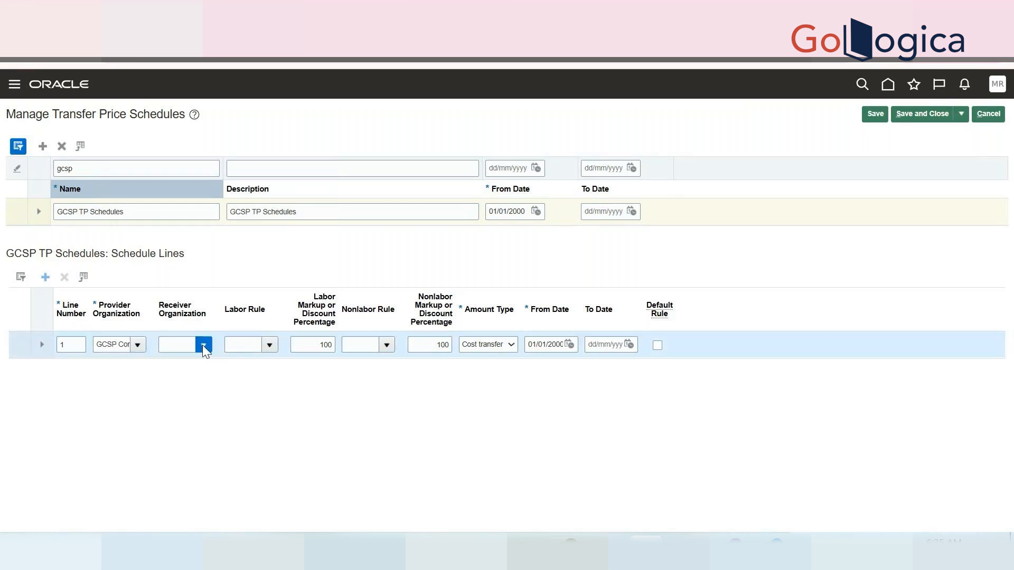
click(192, 344)
text(gcsp)
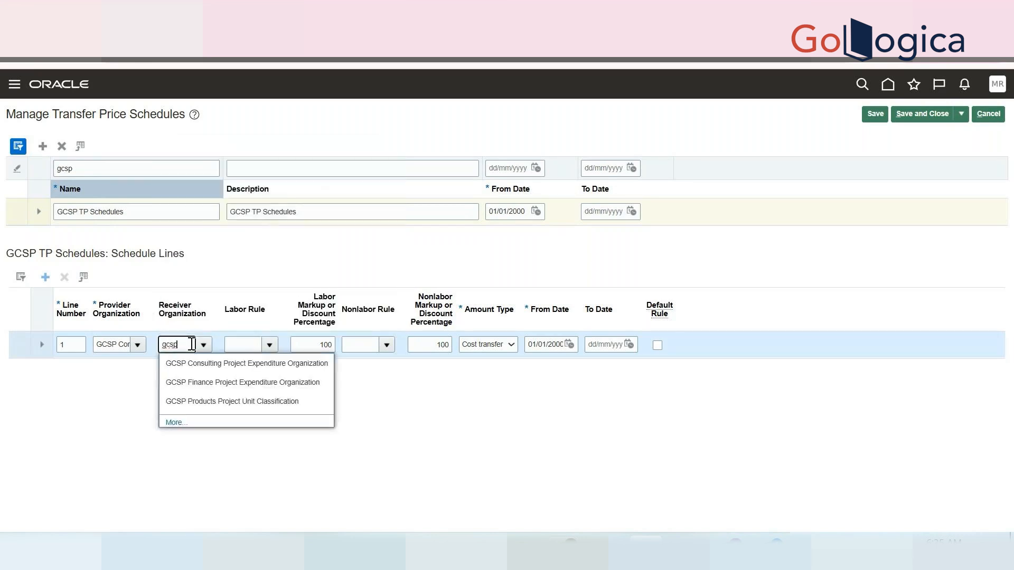
click(218, 383)
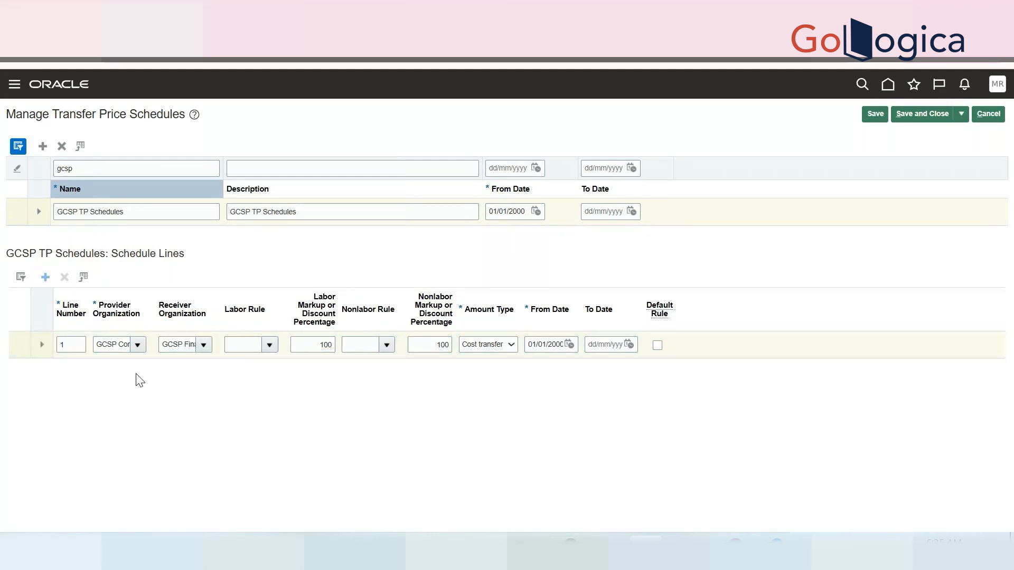
double_click(121, 345)
click(177, 346)
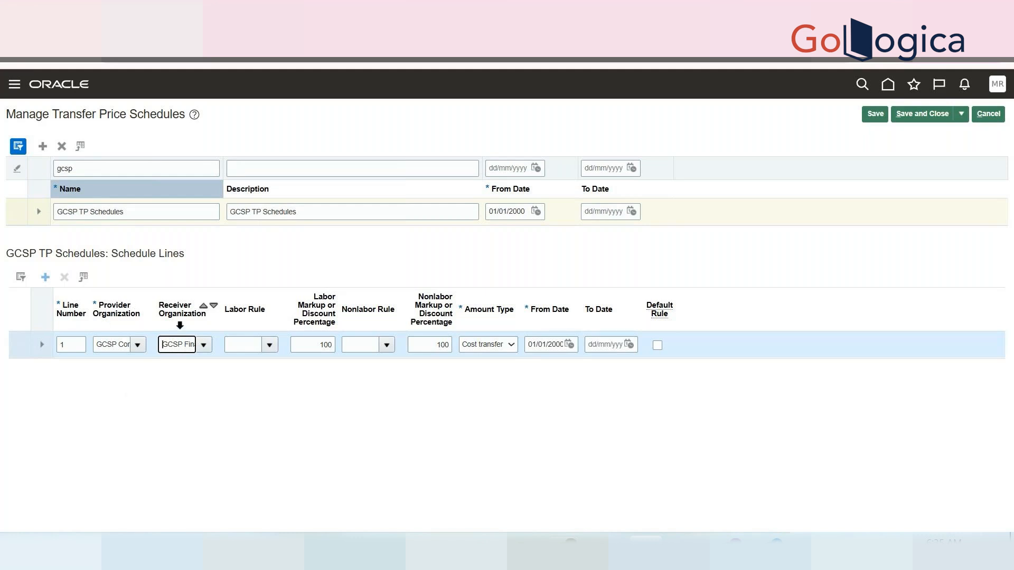
- Assign the labor rule GCSP TP Labor to schedule line 1 with a labor markup percentage of 130
click(243, 346)
text(GCS)
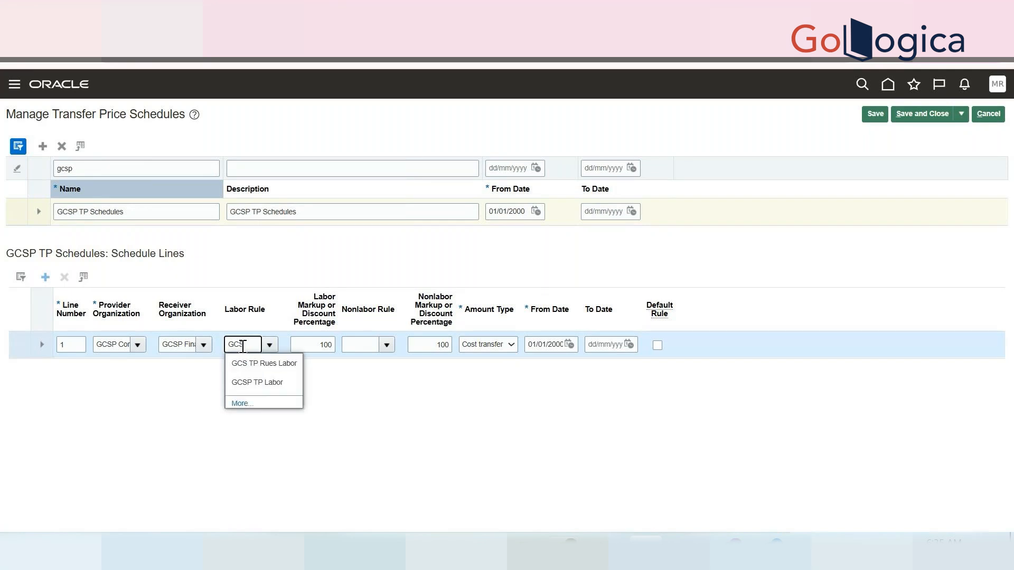
click(261, 383)
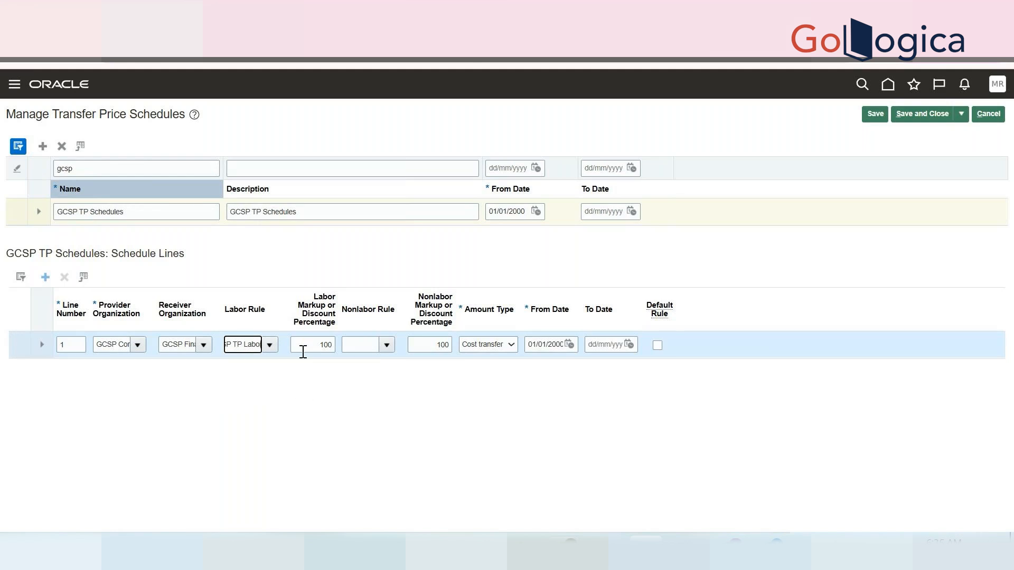
click(318, 344)
double_click(329, 345)
text(130)
key(Tab)
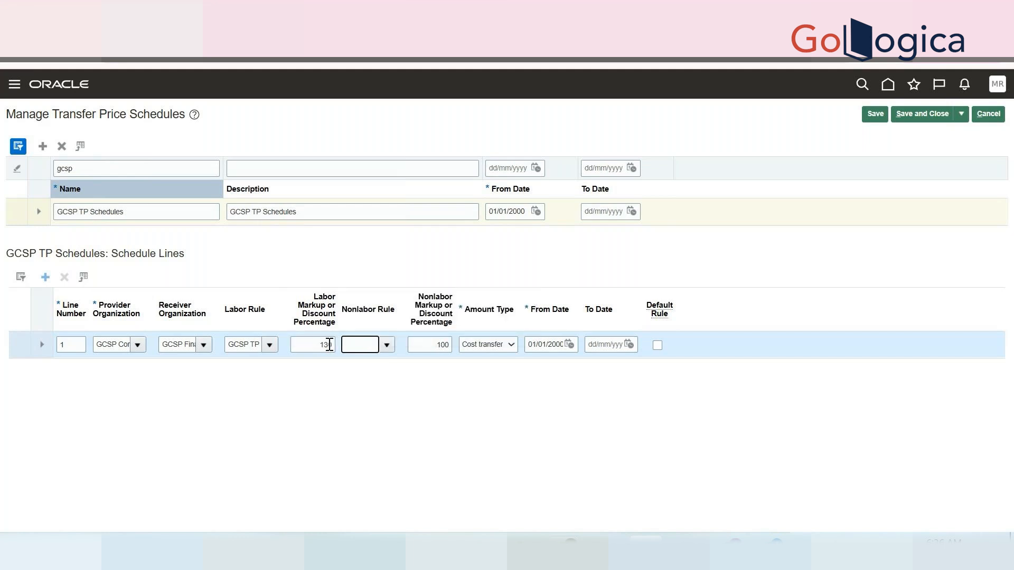
- Assign the nonlabor rule GCSP TP Non-Labor to schedule line 1 with a 110 nonlabor markup percentage, keeping the Cost transfer amount type
click(388, 343)
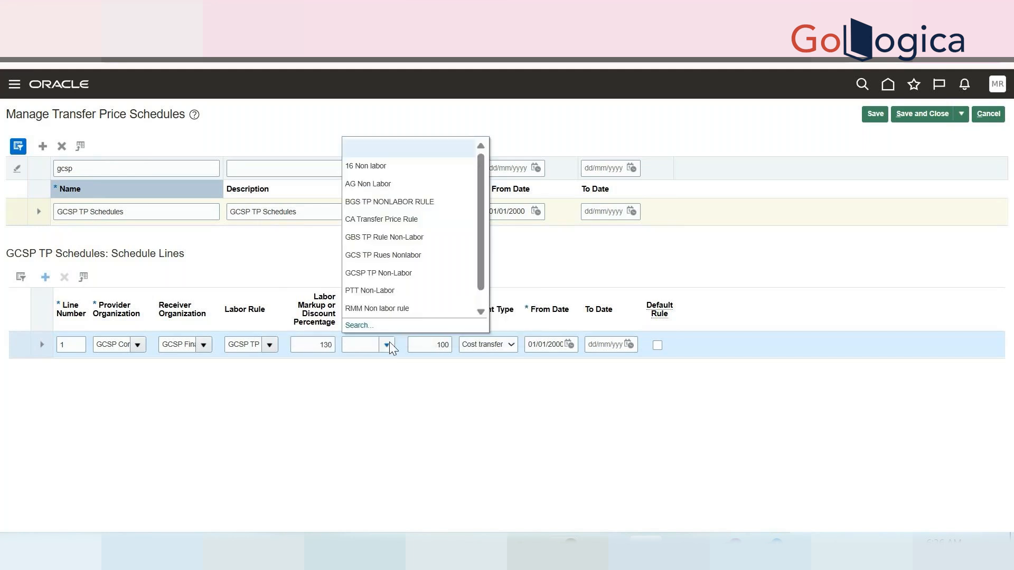
click(359, 344)
text(GCSP)
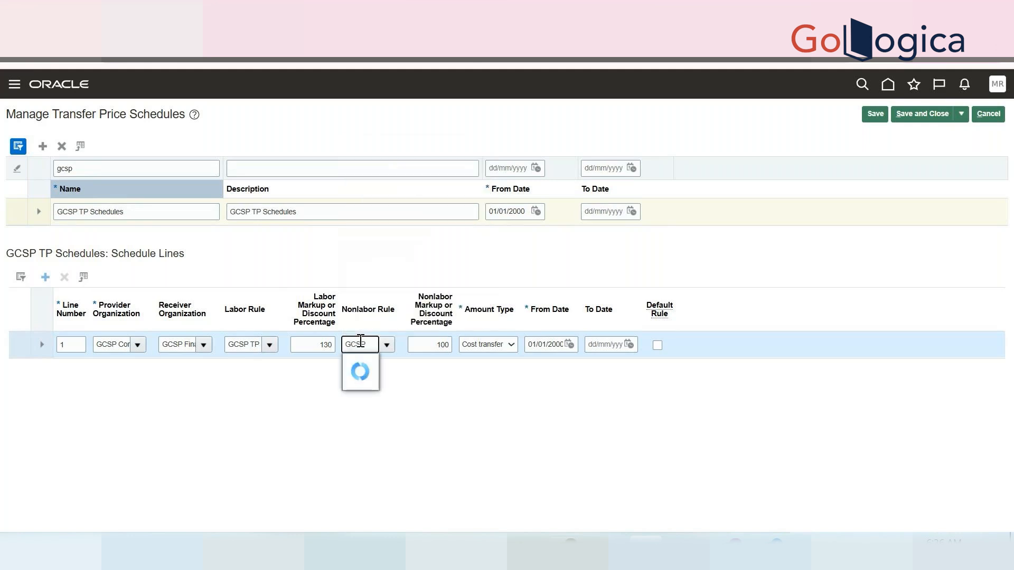
click(385, 363)
double_click(442, 344)
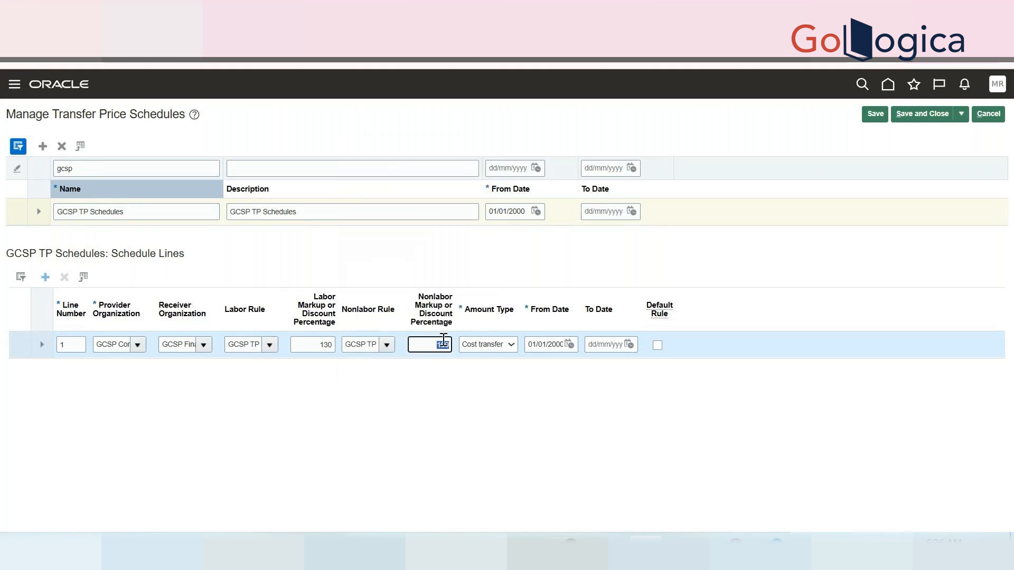
key(BackSpace)
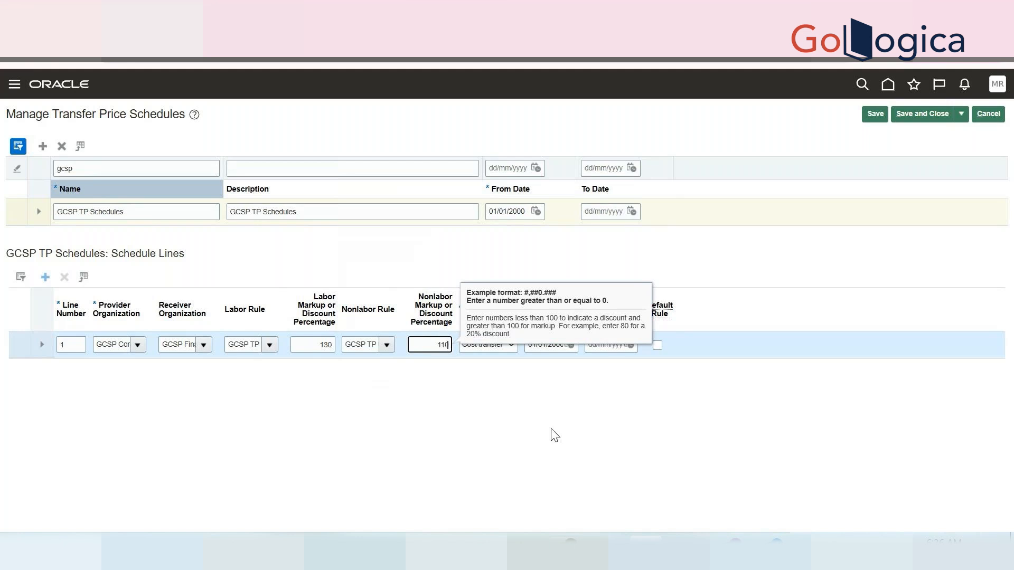
key(Tab)
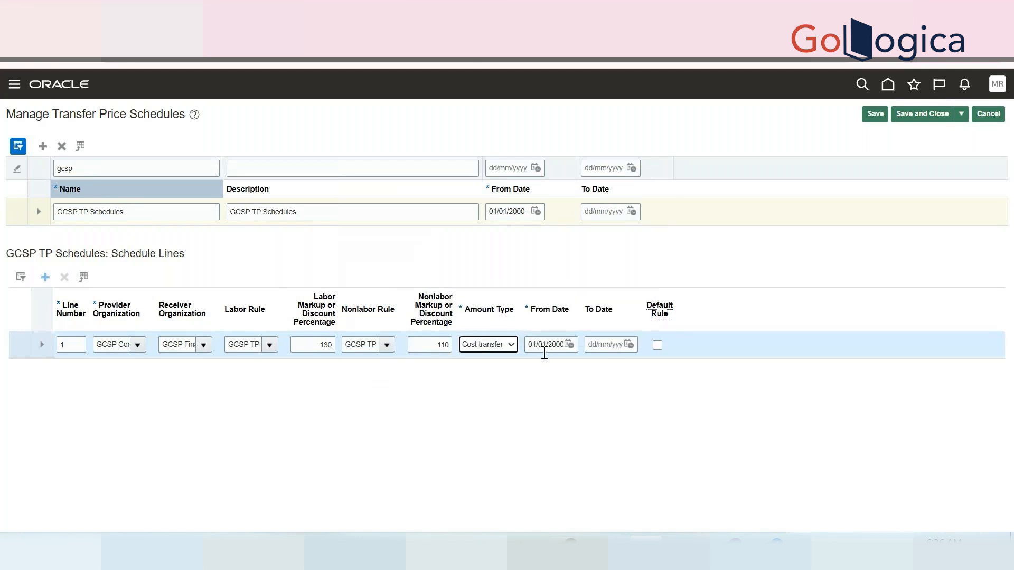
click(509, 346)
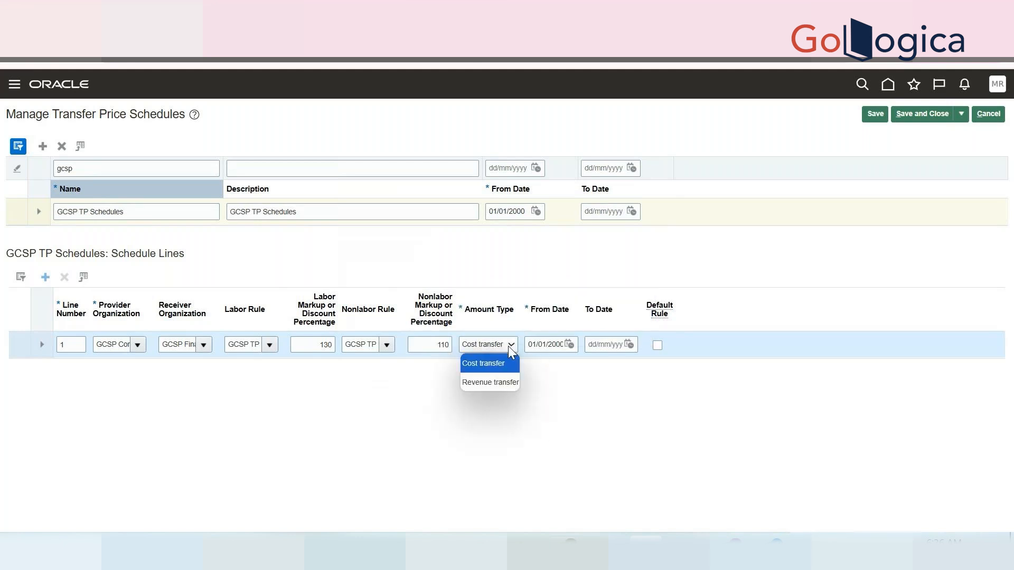
double_click(534, 344)
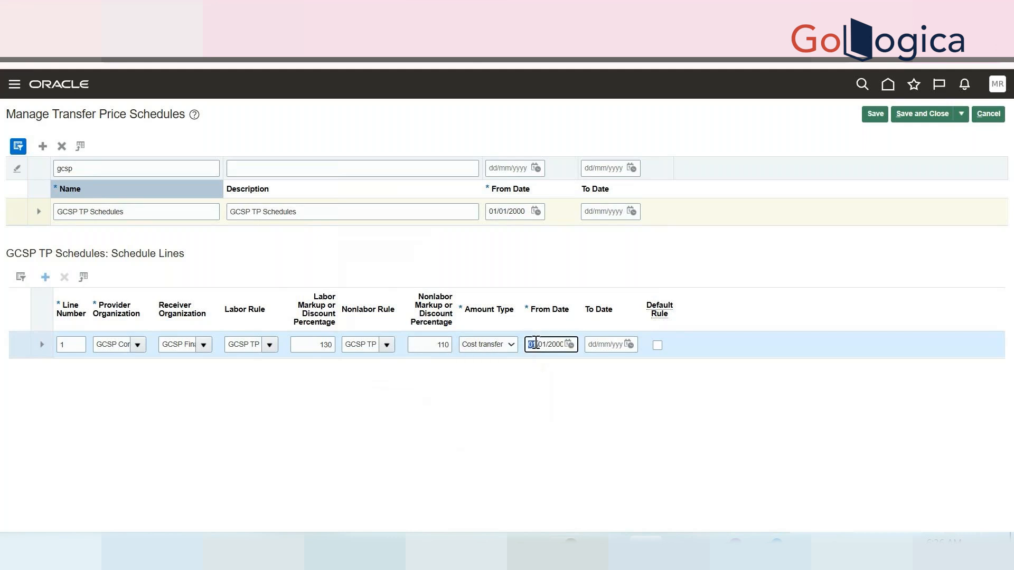
click(573, 410)
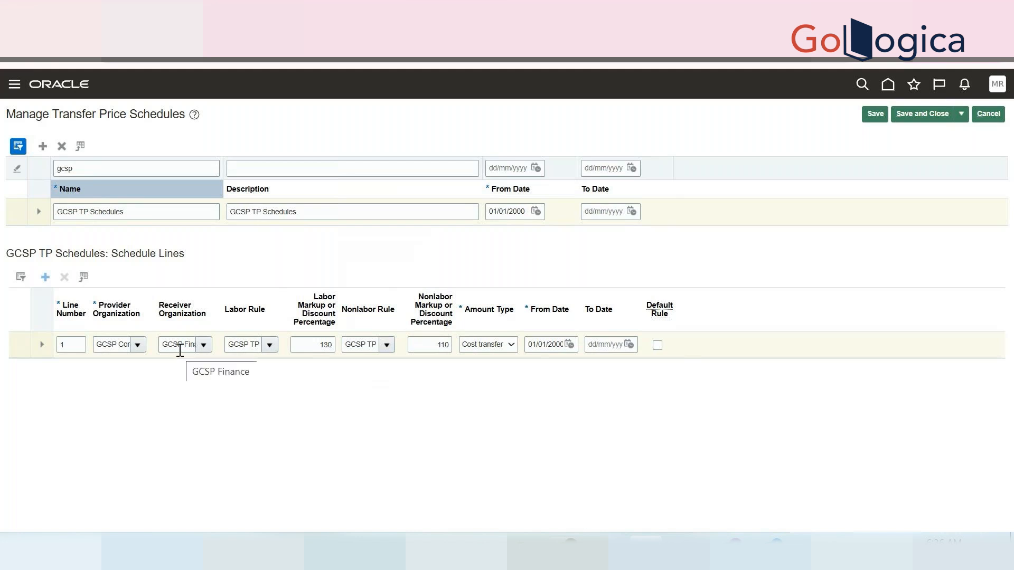
- Add schedule line 2 with GCSP Consulting, the Project Expenditure Organization, as its provider organization
click(45, 277)
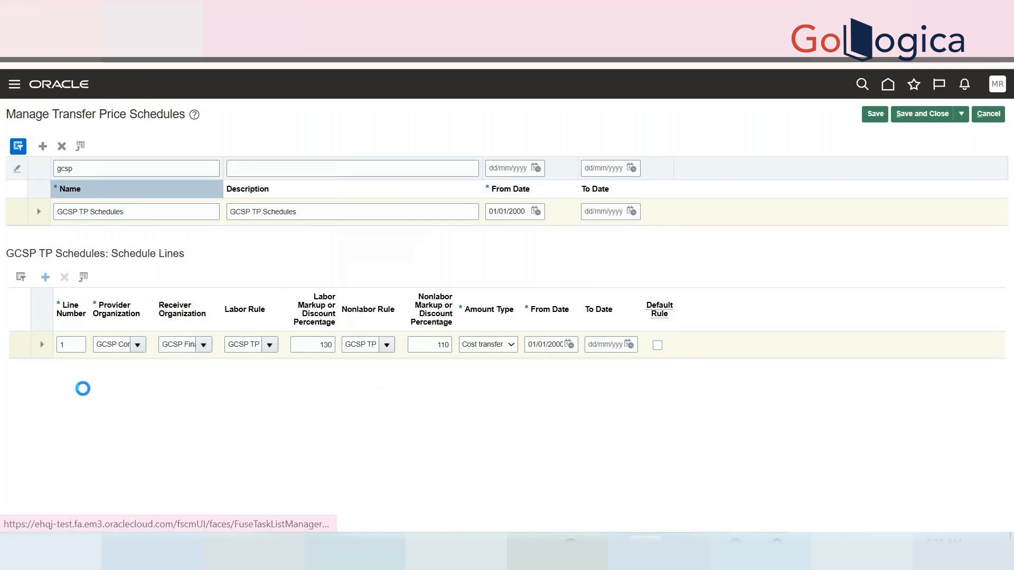
click(76, 343)
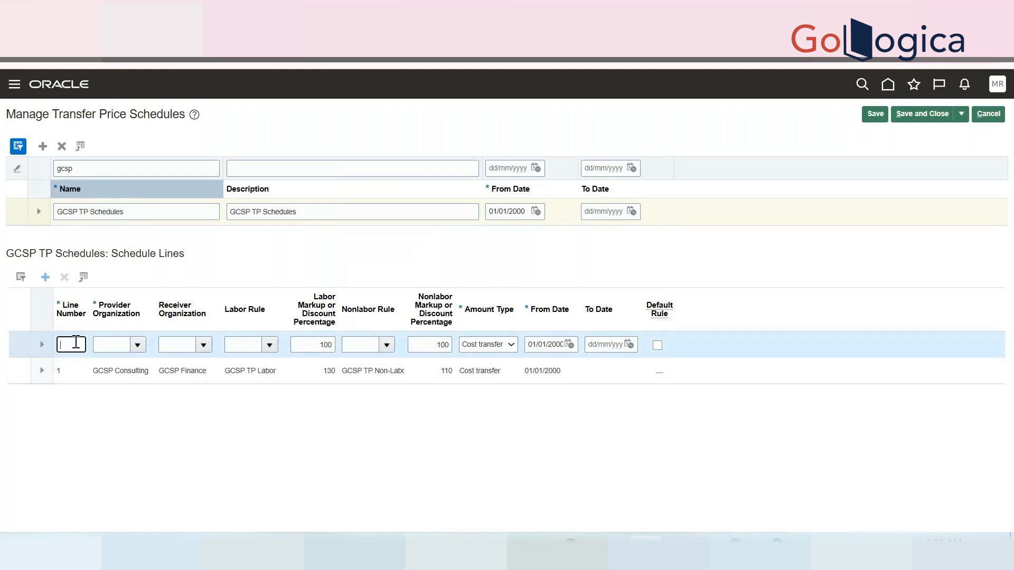
text(2)
key(Tab)
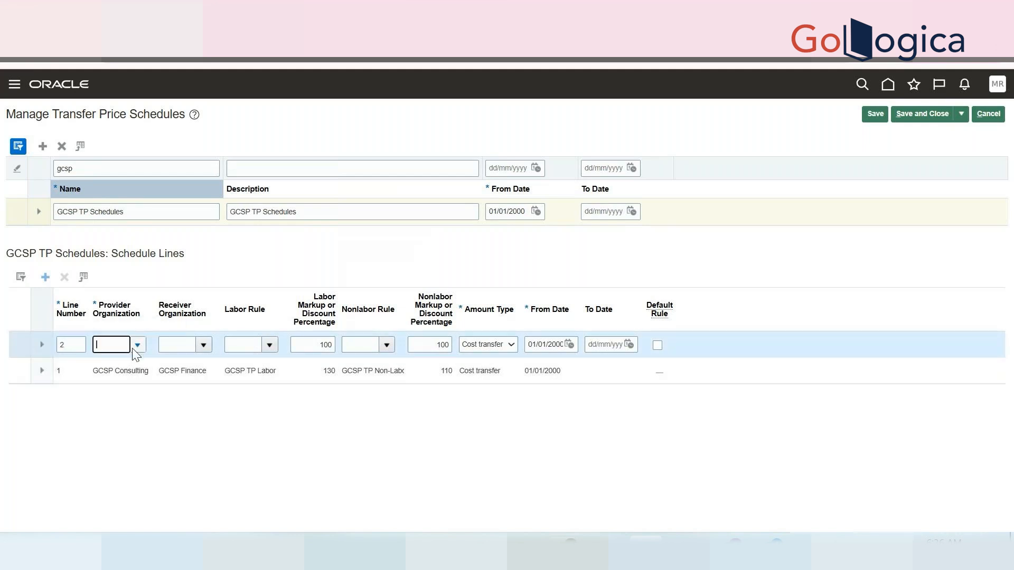
text(GCSP)
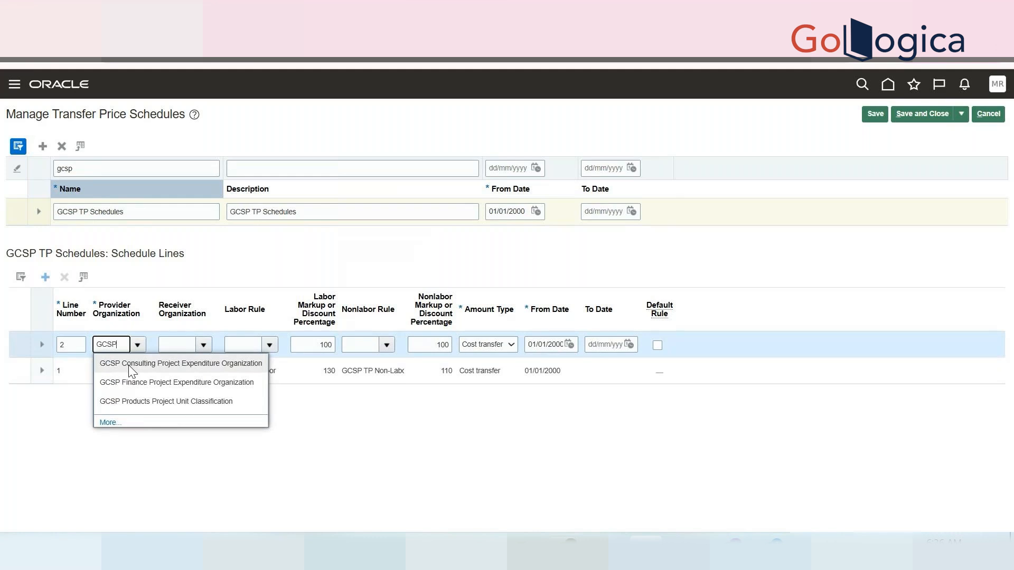
click(128, 363)
- Set the receiver organization of schedule line 2 to GCSP Products
click(204, 345)
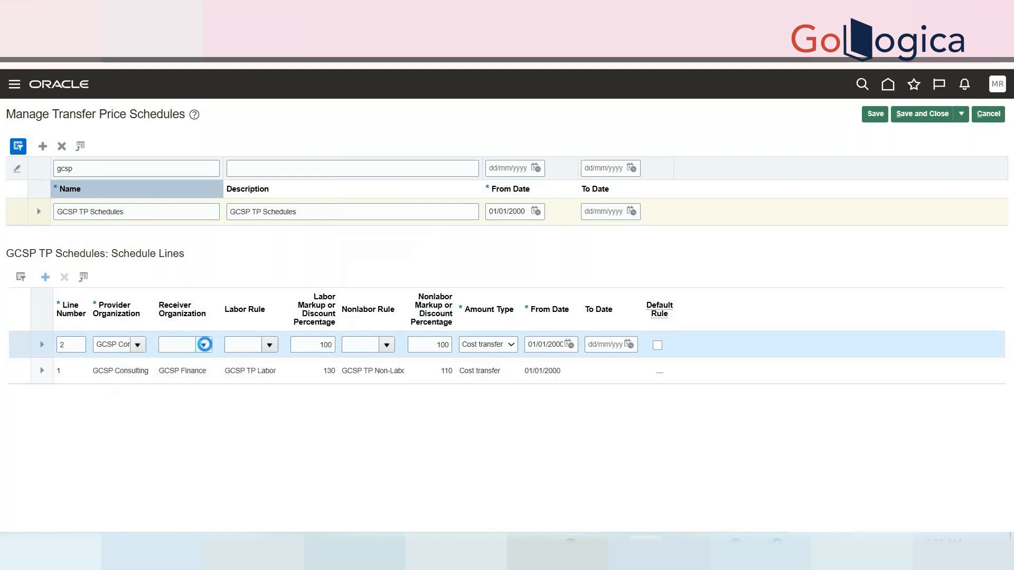
click(187, 344)
text(G)
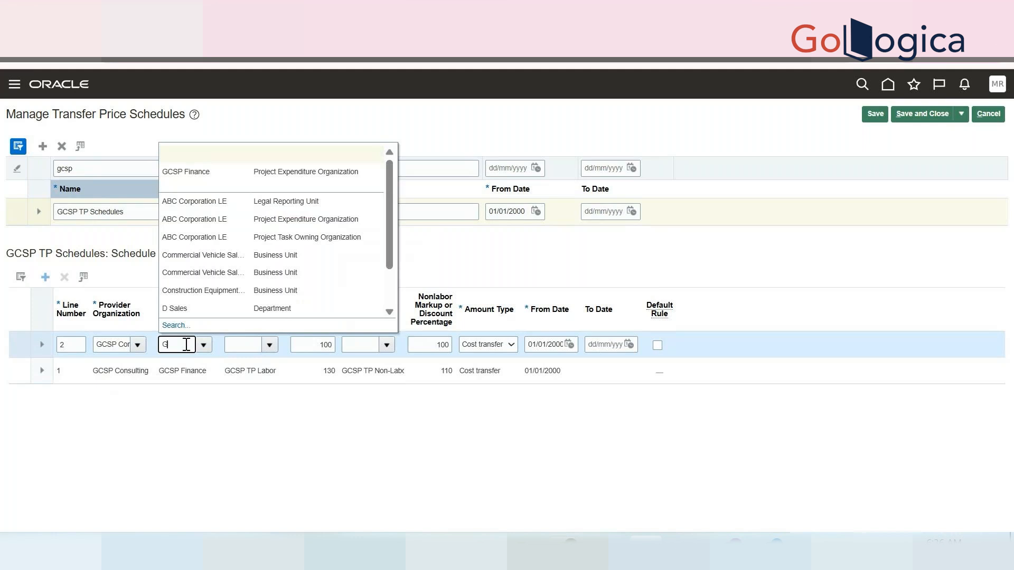
text(CSP Pro)
click(196, 401)
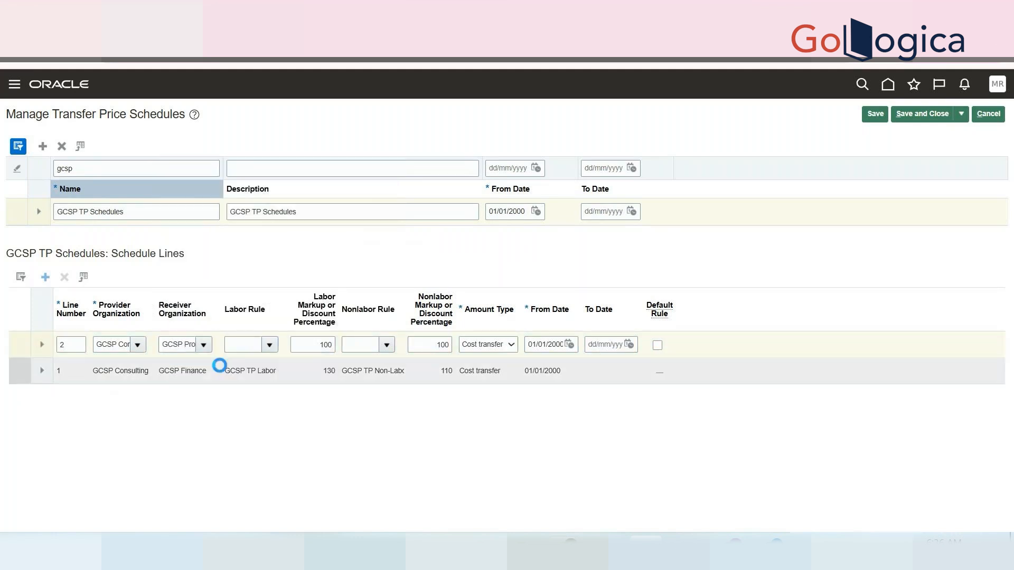
- Set the labor markup percentage of schedule line 2 to 120
click(312, 344)
text(120)
key(Tab)
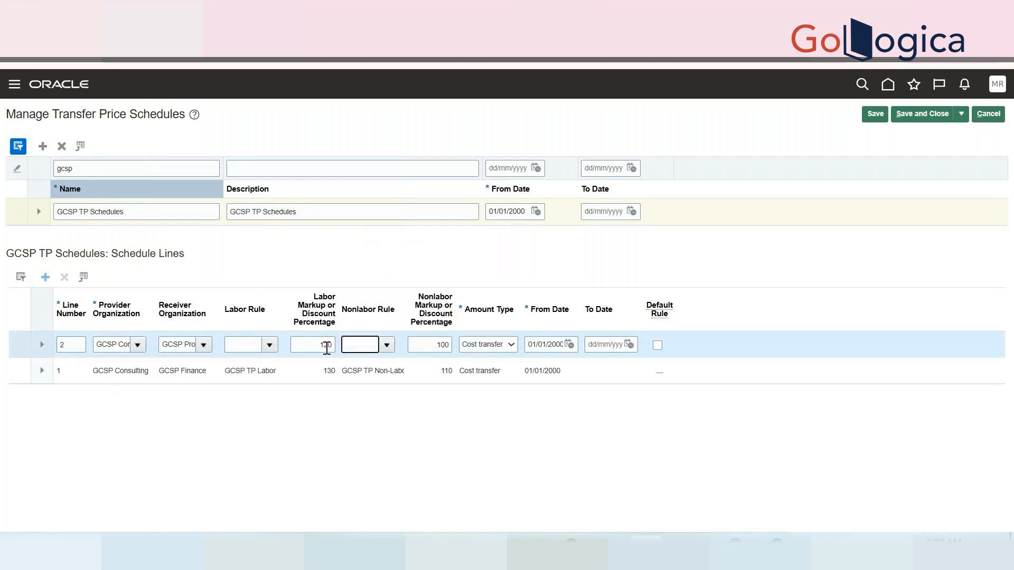
key(Tab)
click(493, 420)
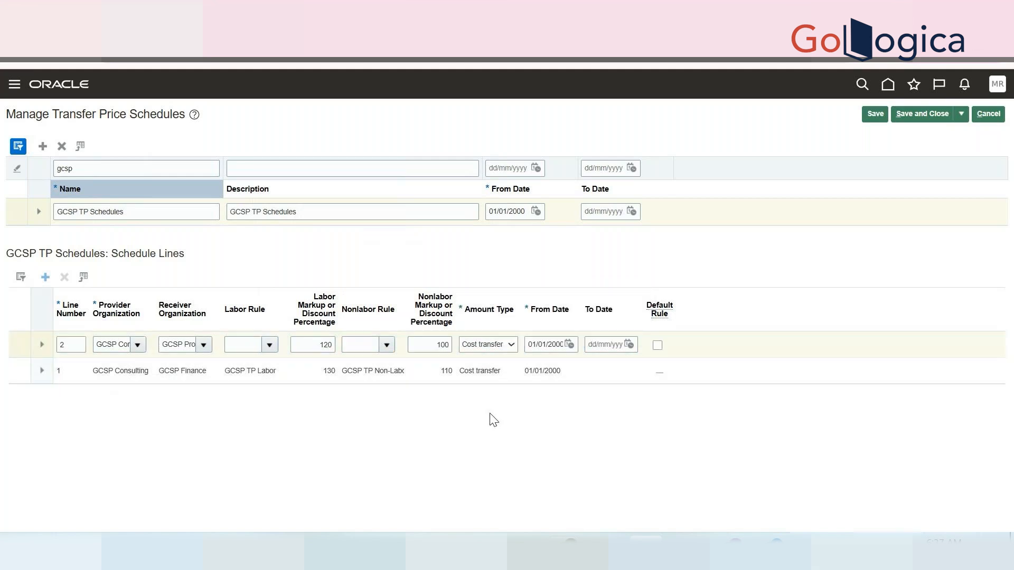
- Try to save the transfer price schedule and switch to schedule line 1 before giving line 2 any rule
click(874, 114)
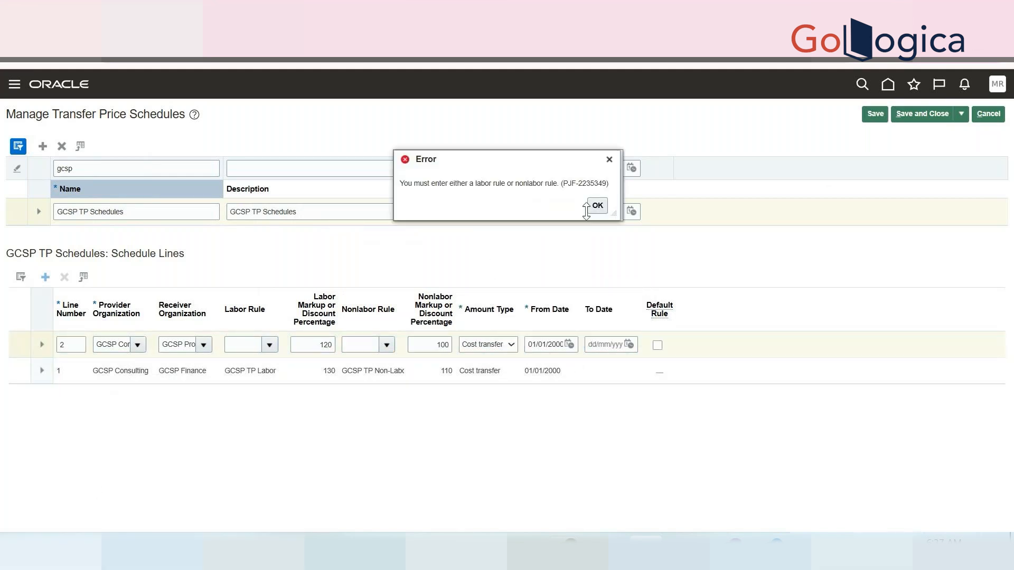
click(596, 206)
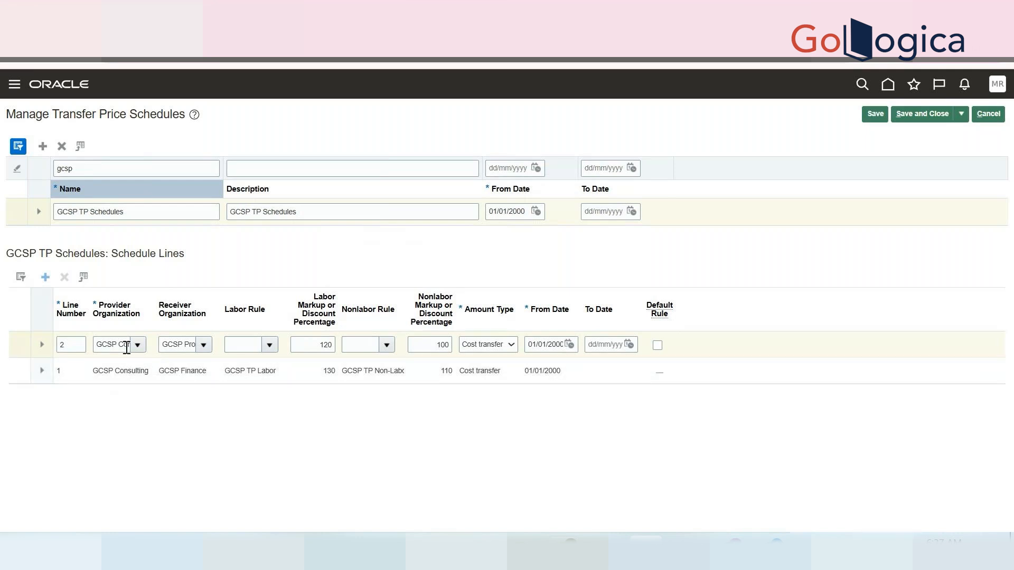
click(114, 366)
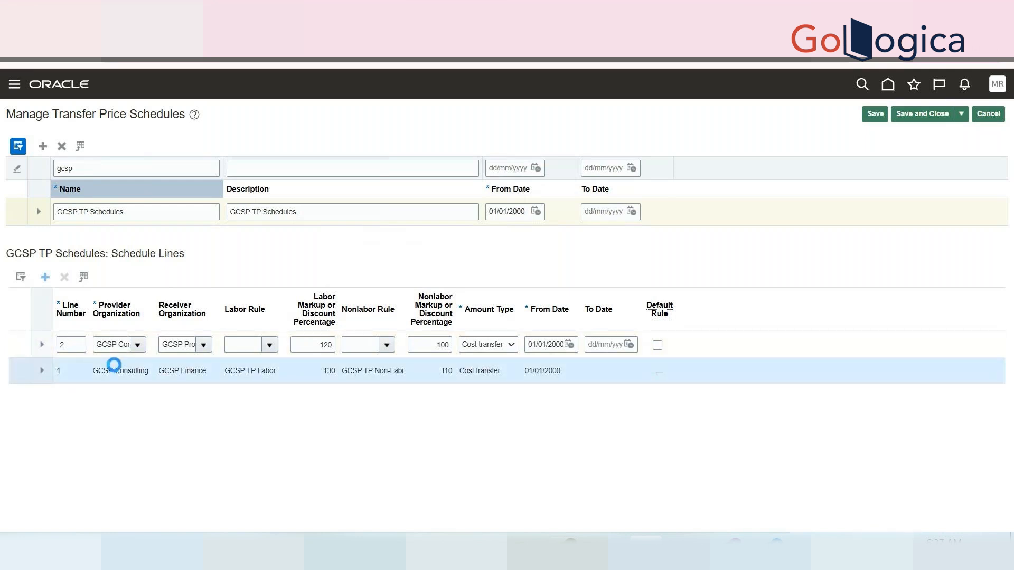
click(598, 206)
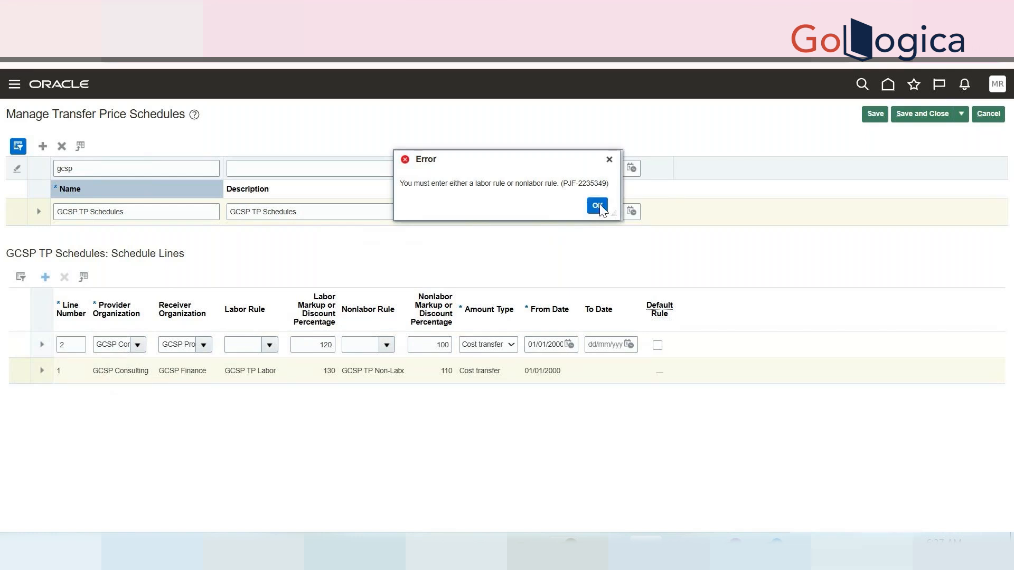
- Search the labor rules for GCSP and assign GCSP TP Labor to schedule line 2
click(271, 338)
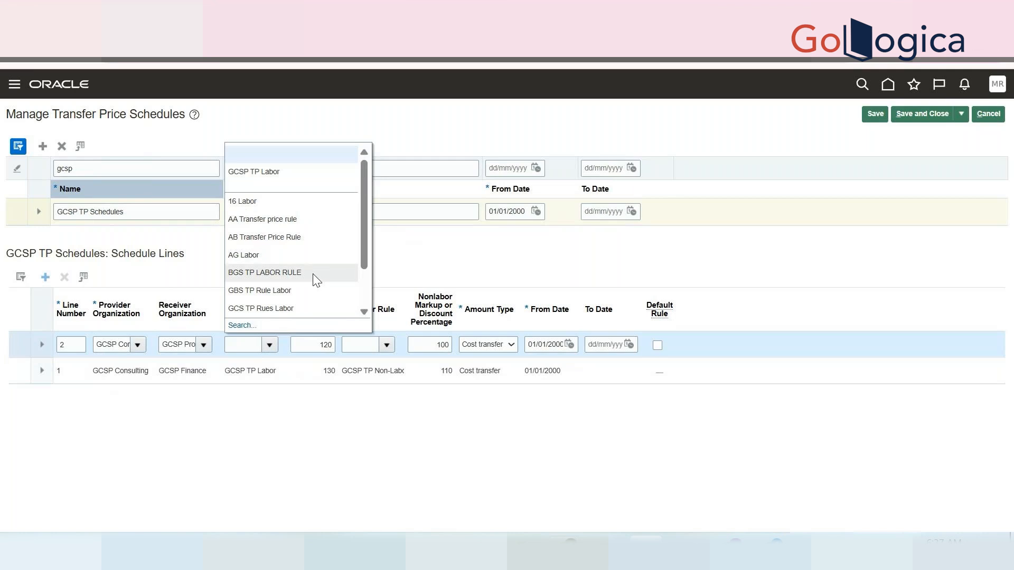
scroll(316, 280, down, 2)
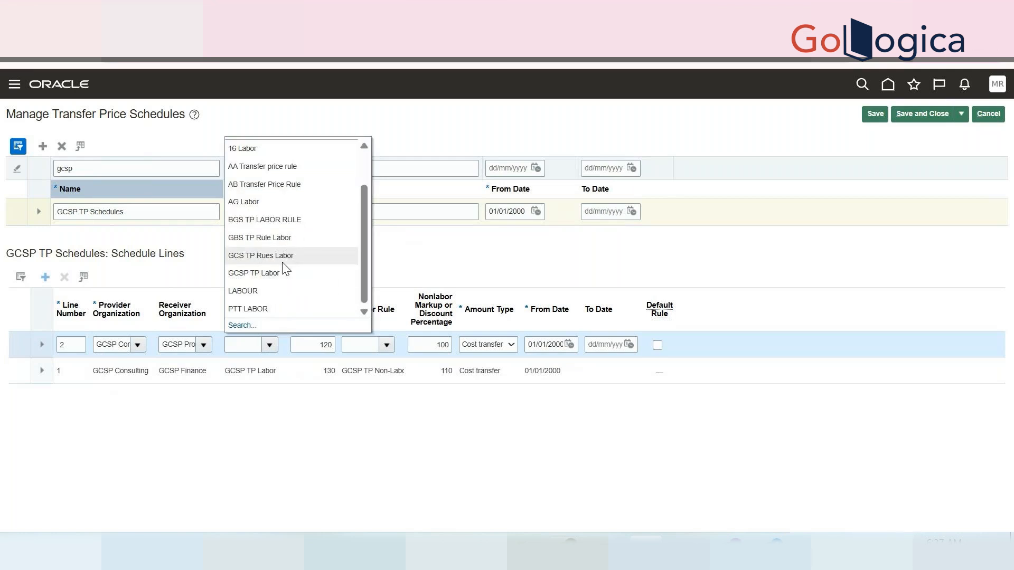
click(242, 326)
click(515, 275)
text(GCSP)
key(Return)
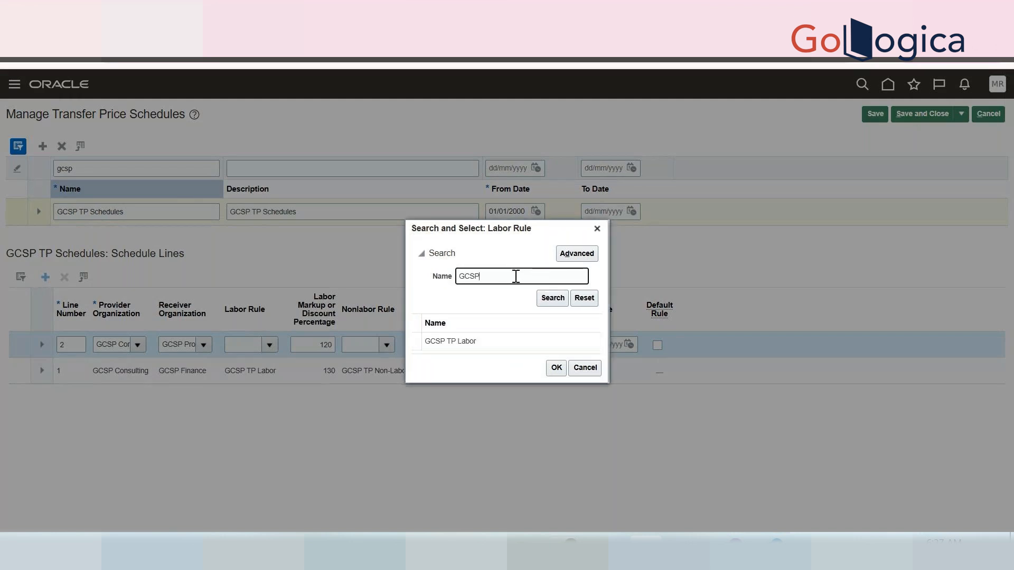
click(458, 341)
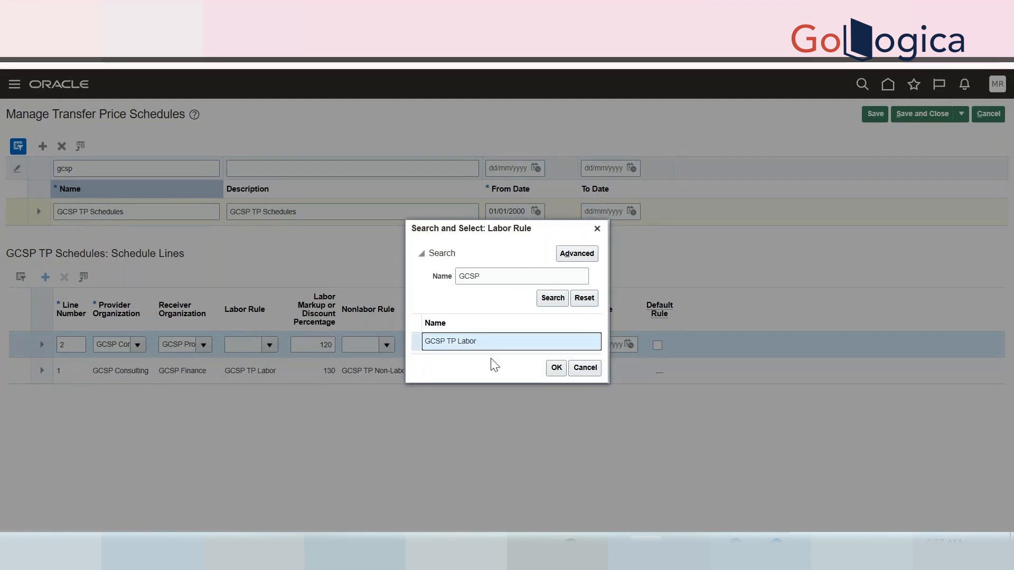
click(561, 369)
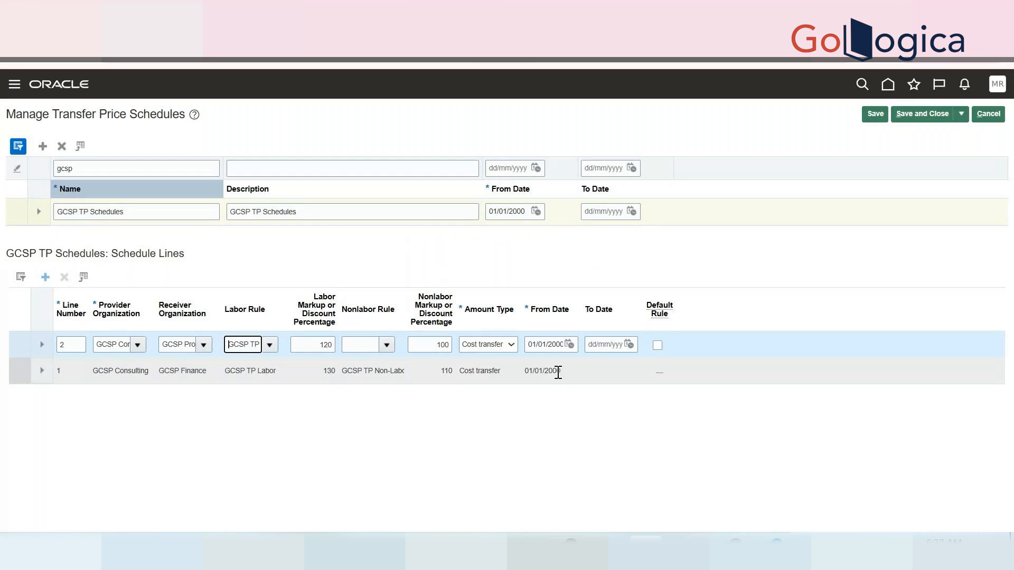
click(342, 429)
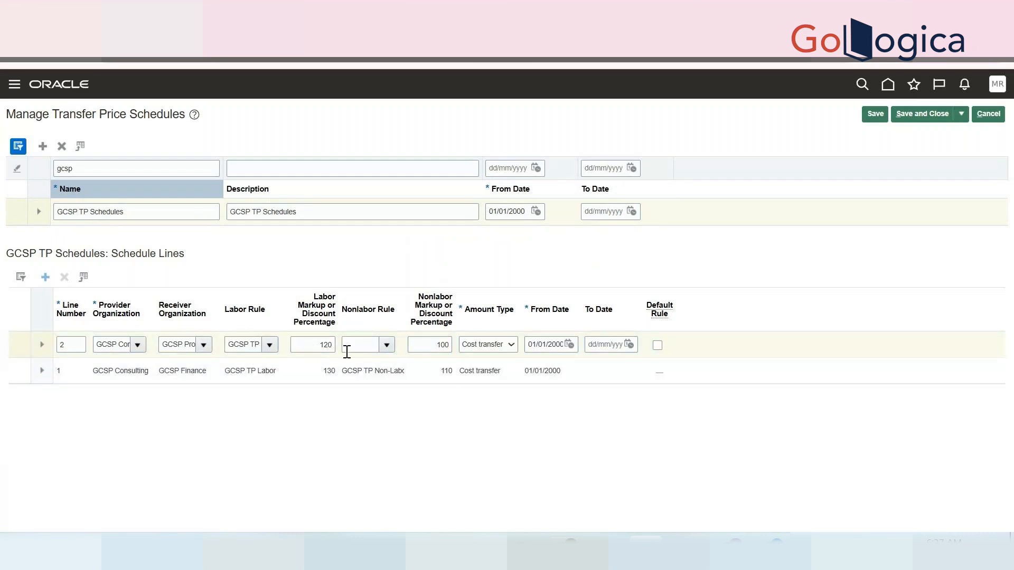
- Assign the nonlabor rule GCSP TP Non-Labor to schedule line 2, keeping the nonlabor markup percentage at 100
click(388, 343)
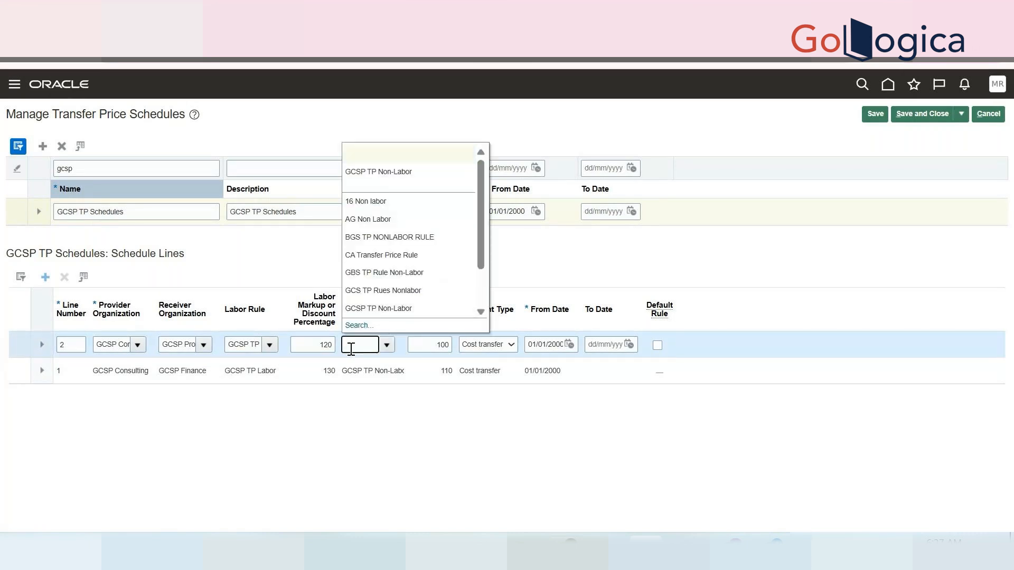
text(GCSP N)
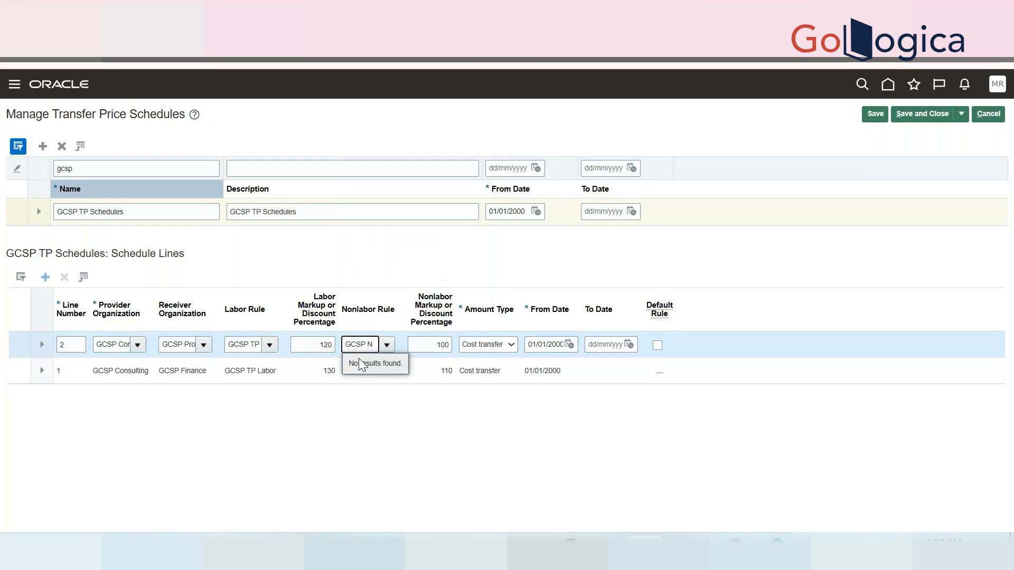
triple_click(368, 345)
key(BackSpace)
text(GCSP)
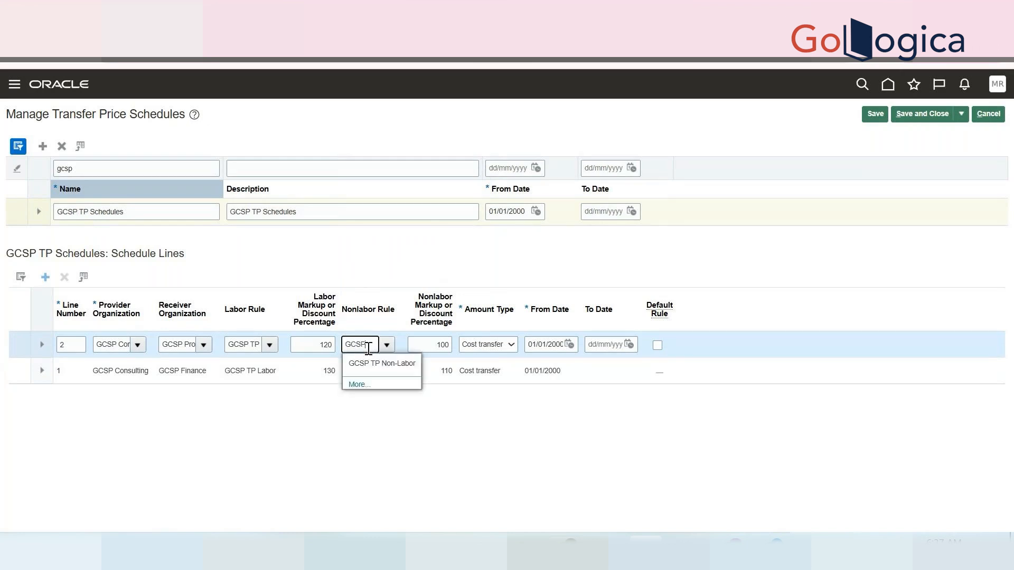
click(368, 358)
double_click(441, 342)
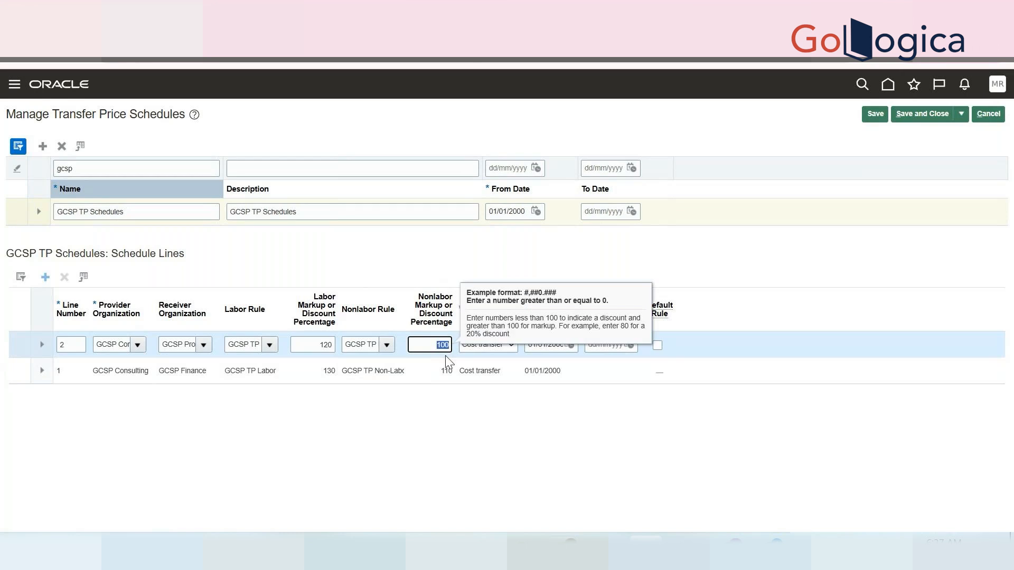
click(566, 394)
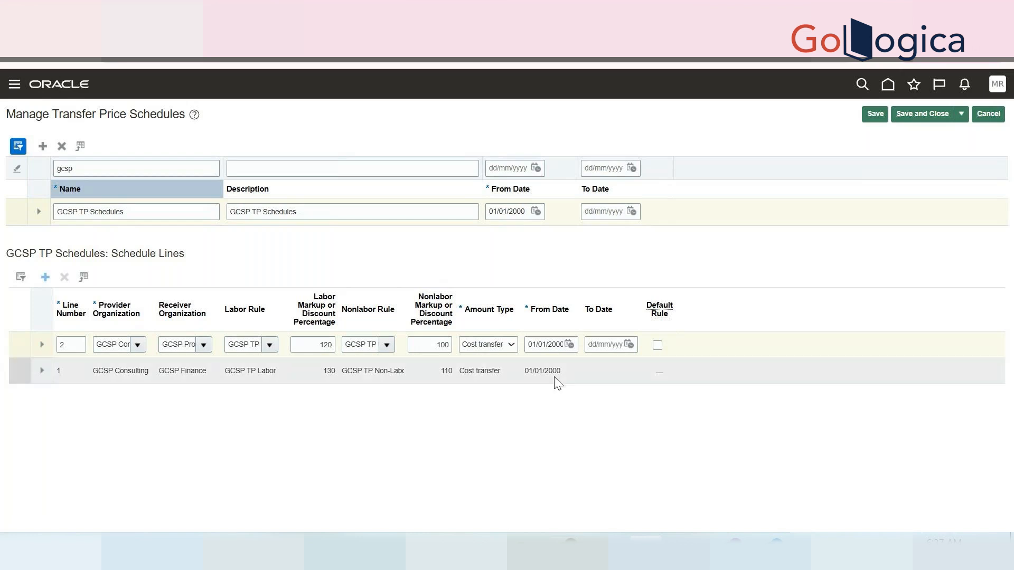
- Add schedule line 3 with US1 Business Unit as its provider organization
click(45, 277)
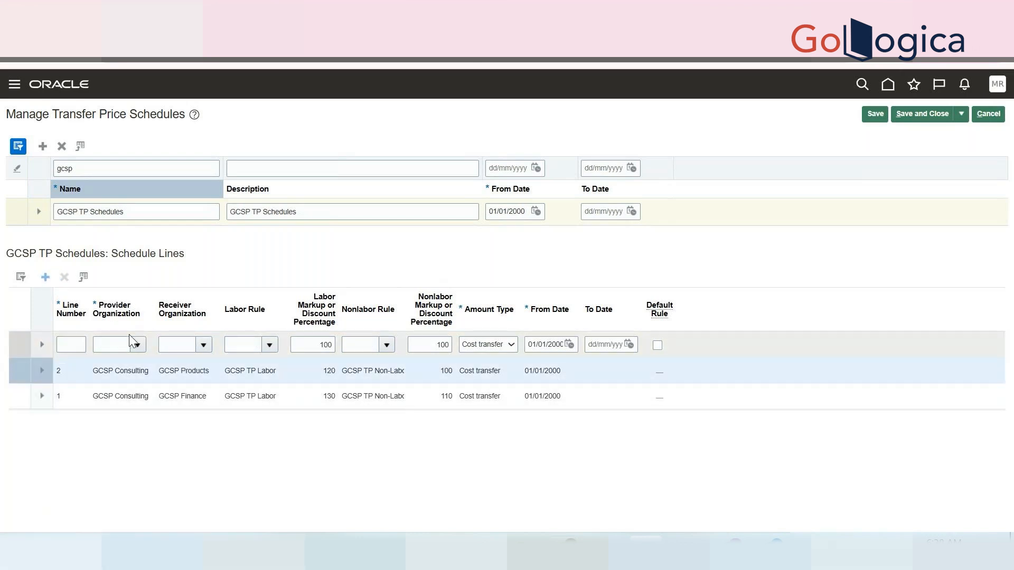
text(3)
click(115, 345)
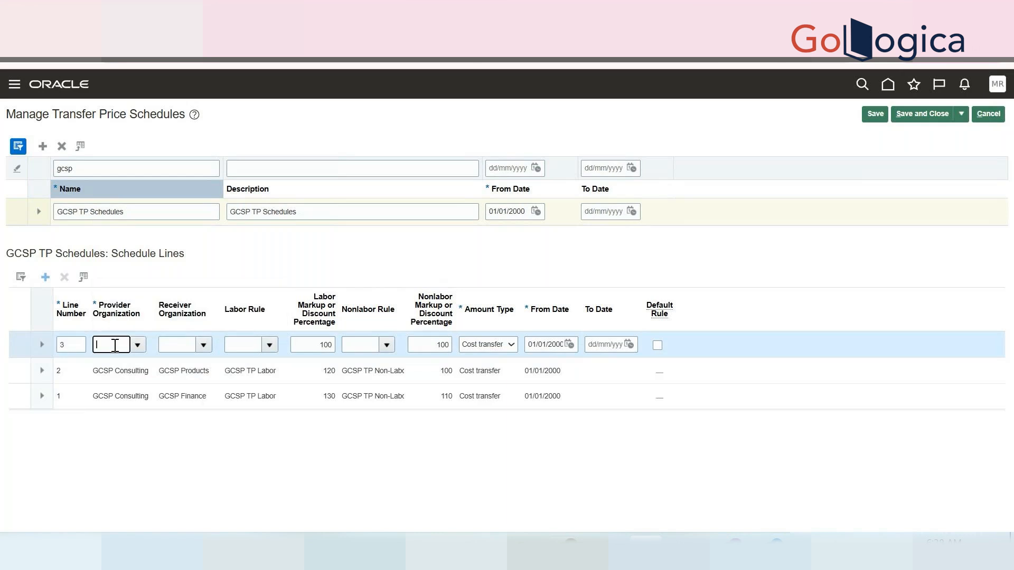
text(US1)
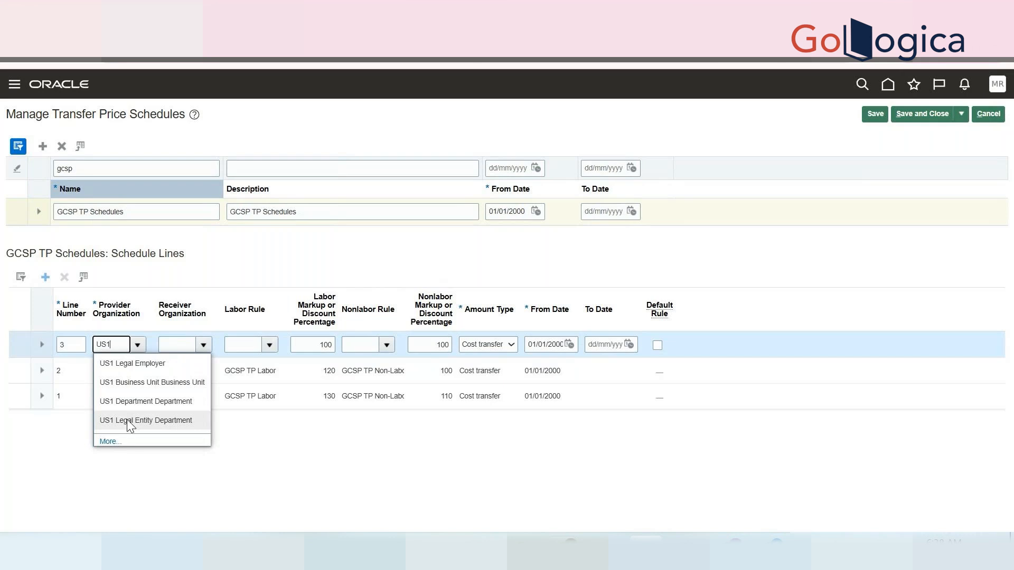
double_click(128, 381)
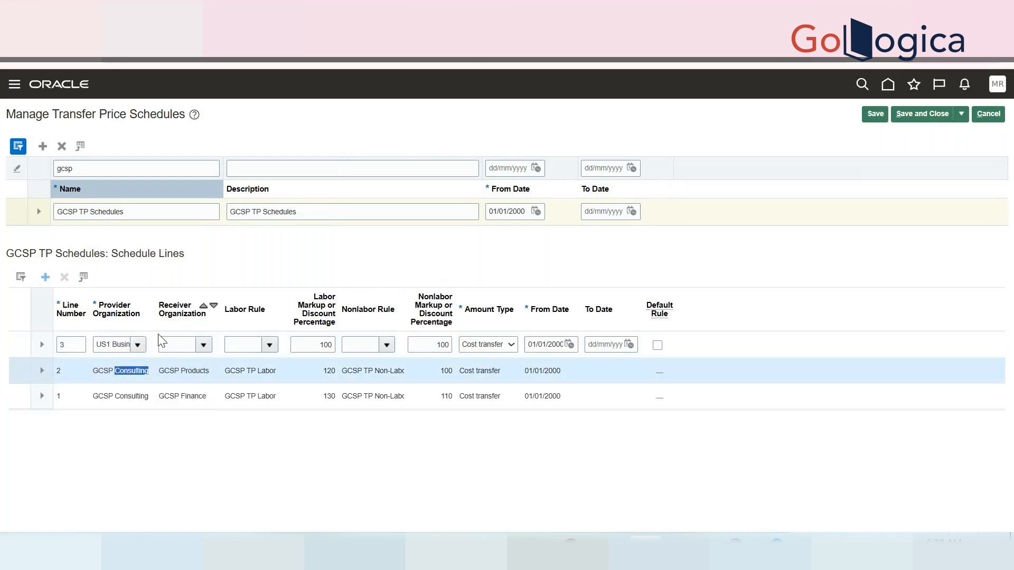
- Set the receiver organization of schedule line 3 to US2 Business Unit
click(170, 344)
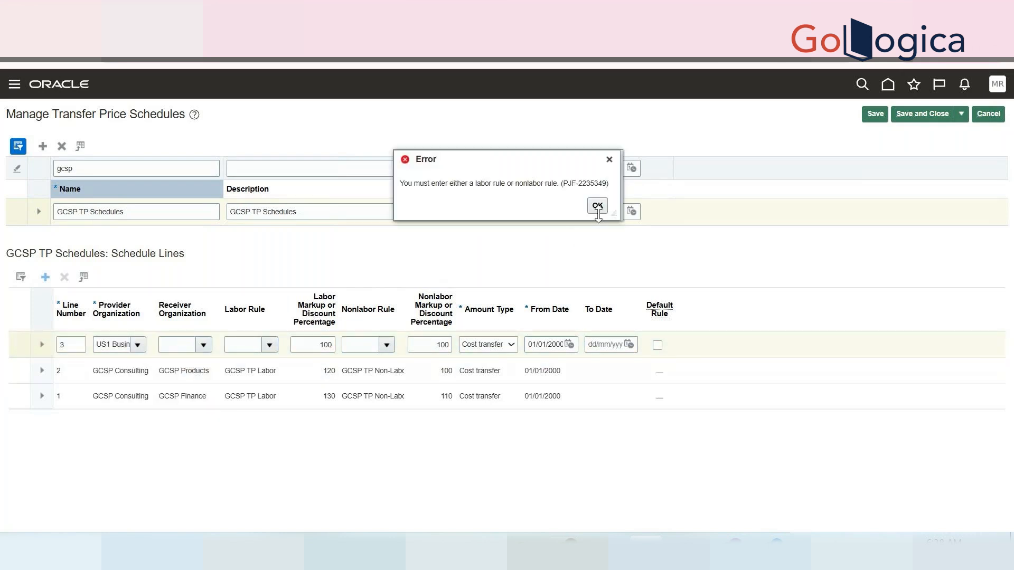
click(597, 206)
text(US)
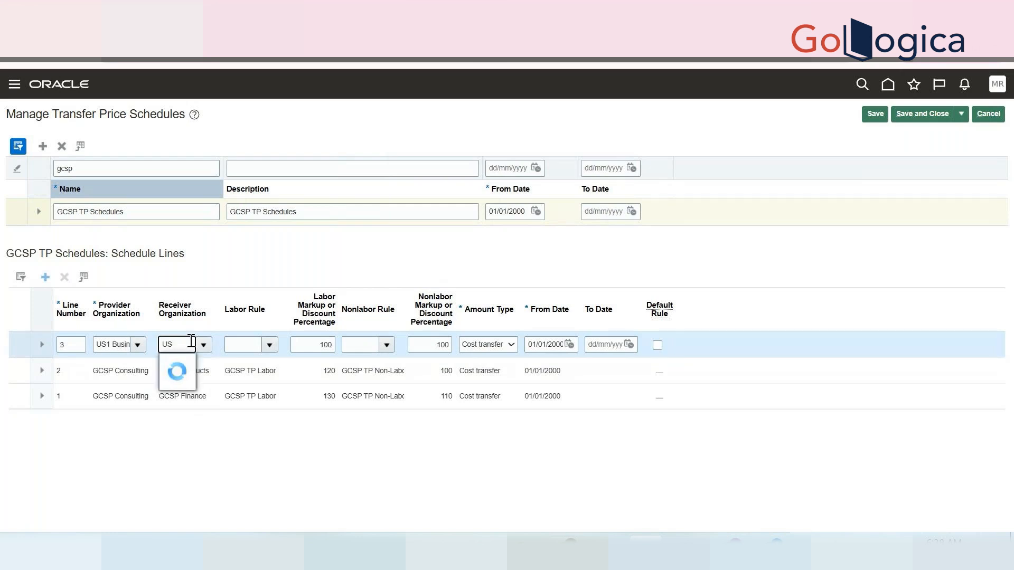
text(2)
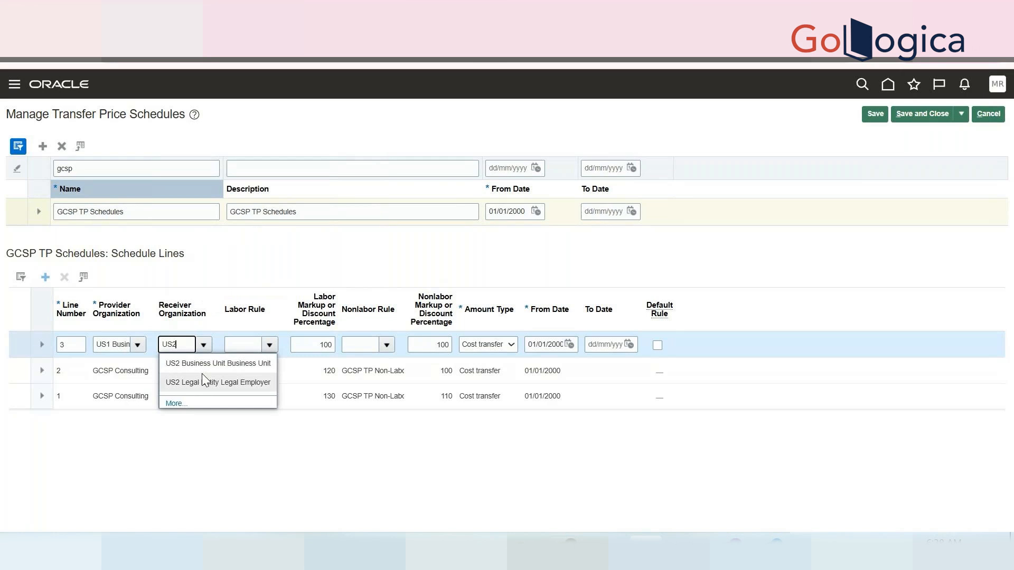
click(202, 370)
- Assign the labor rule GCSP TP Labor to schedule line 3 with a labor markup percentage of 140
click(247, 348)
text(GCSP)
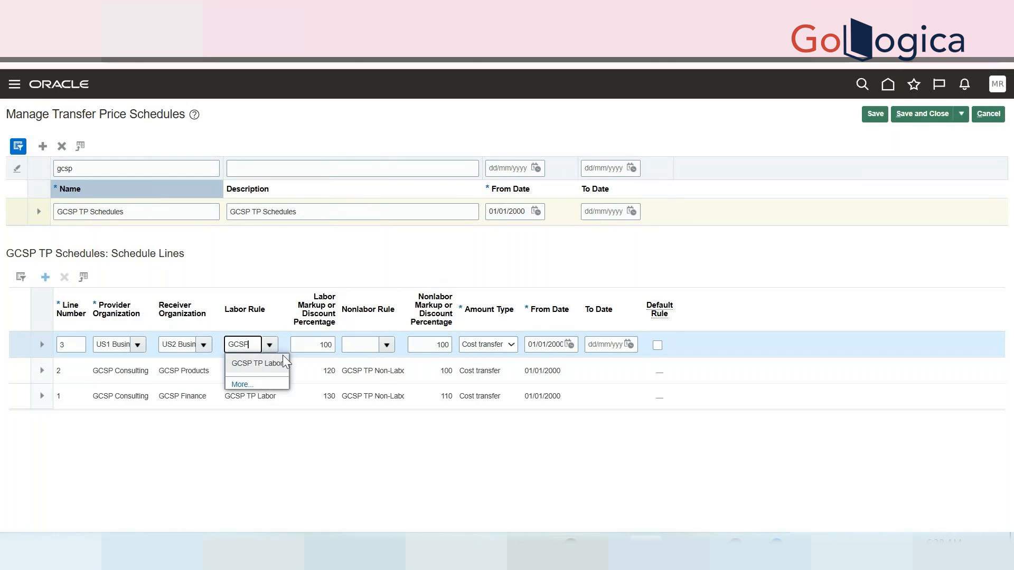
click(274, 363)
click(307, 346)
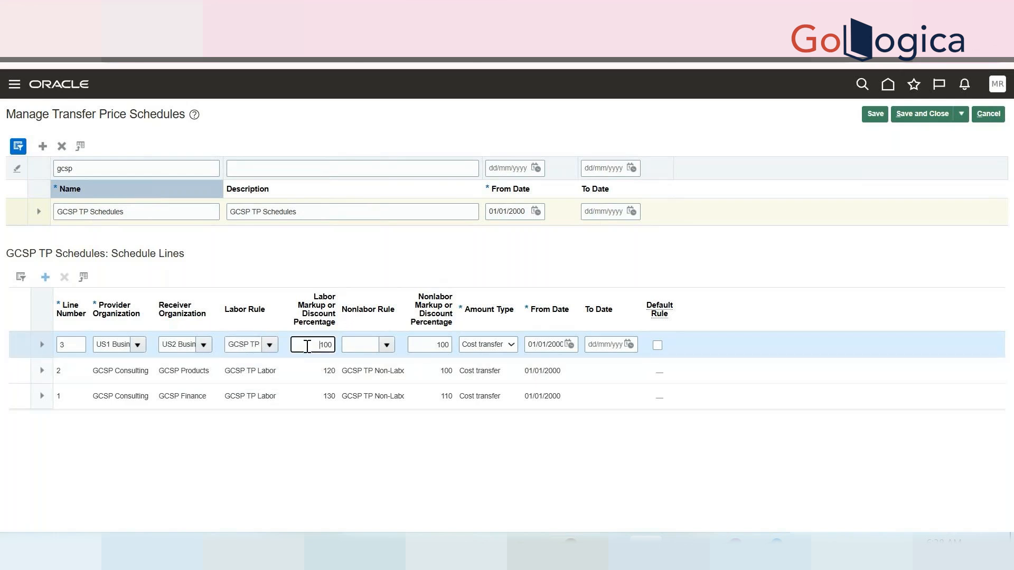
text(149)
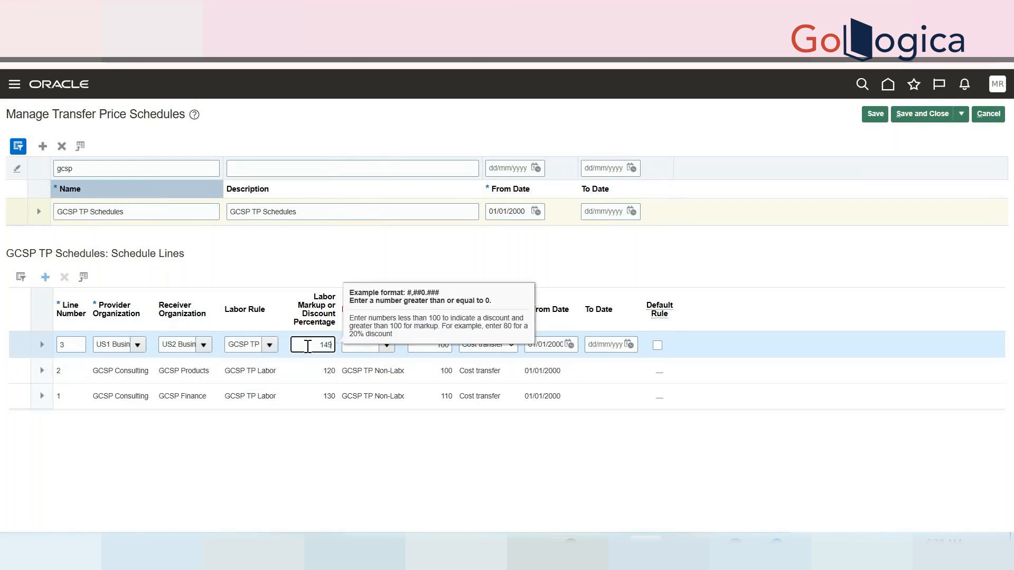
key(BackSpace)
text(0)
key(Tab)
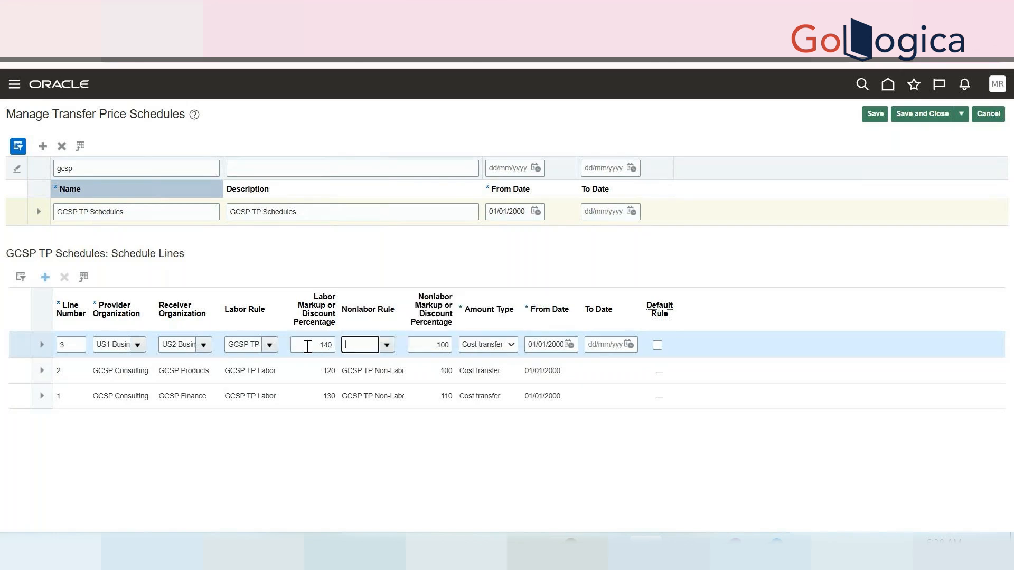
- Assign the nonlabor rule GCSP TP Non-Labor to schedule line 3 with a 120 nonlabor markup percentage, and save the schedule
text(GCSP)
click(379, 369)
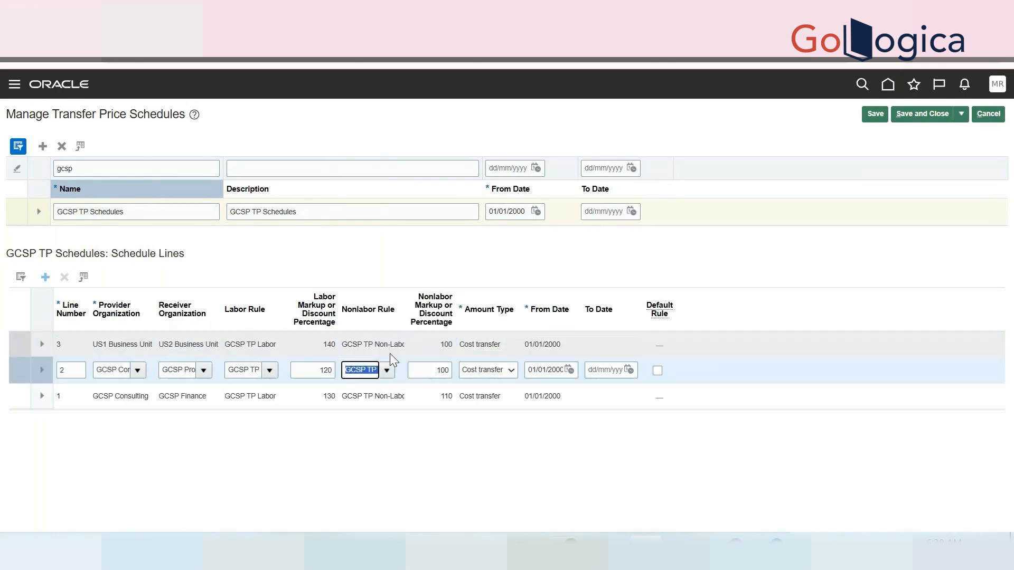
click(429, 346)
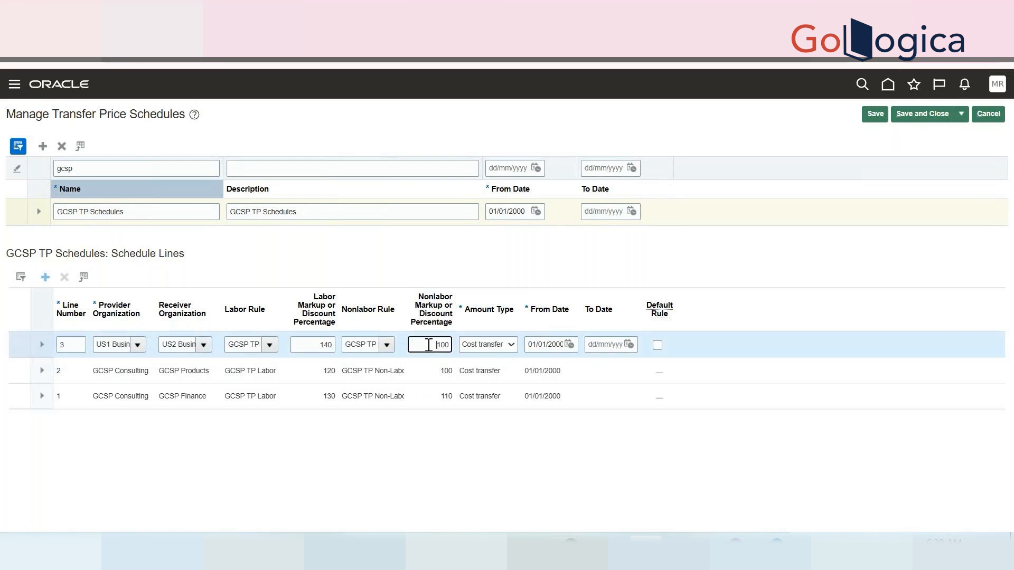
text(120)
key(Tab)
click(873, 114)
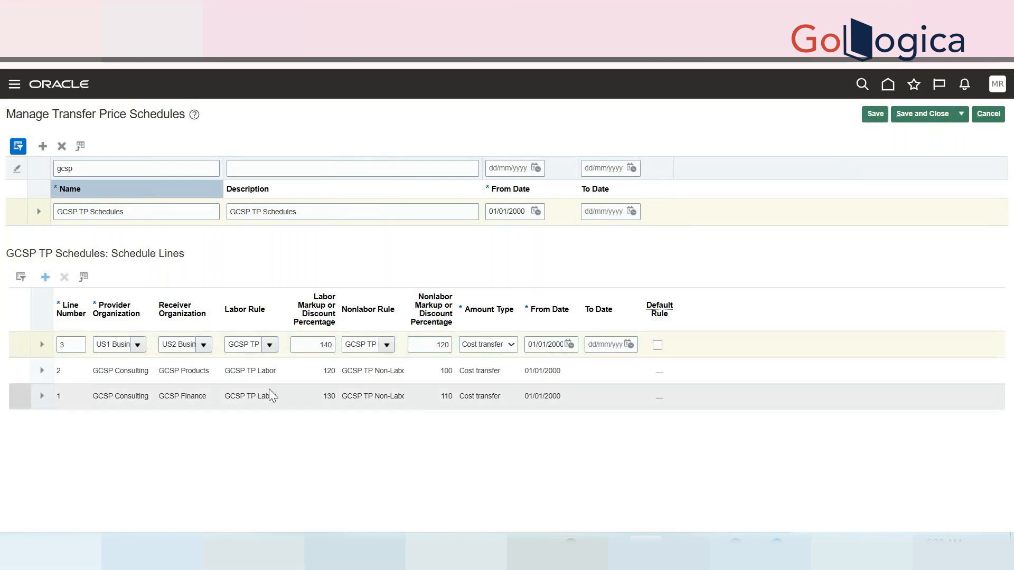
double_click(321, 345)
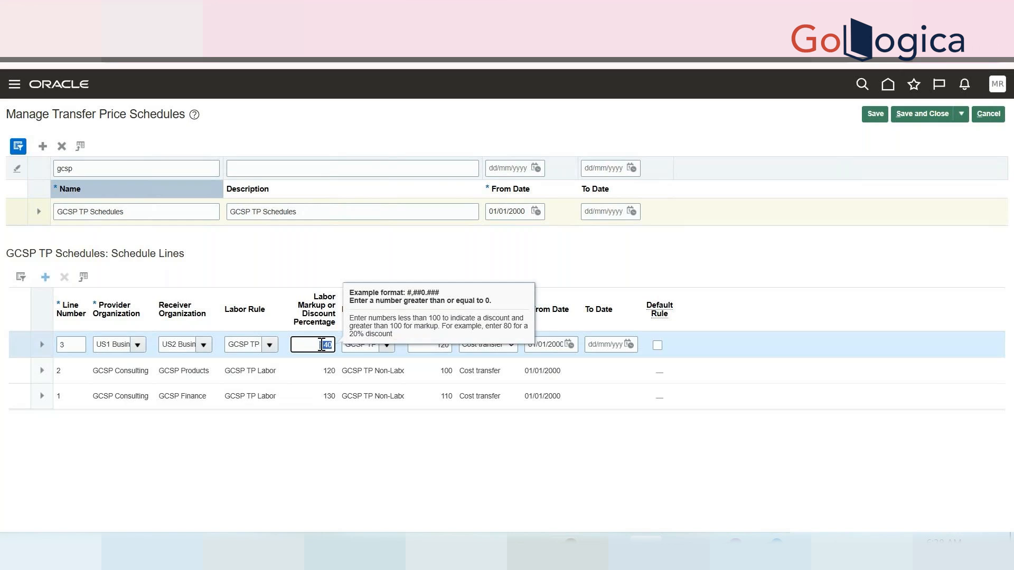
click(316, 477)
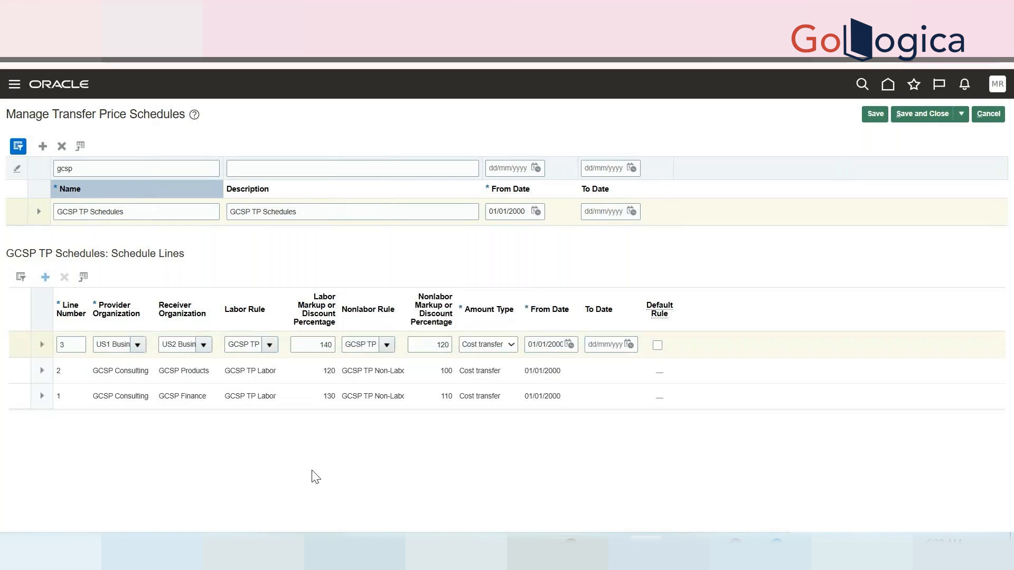
click(327, 396)
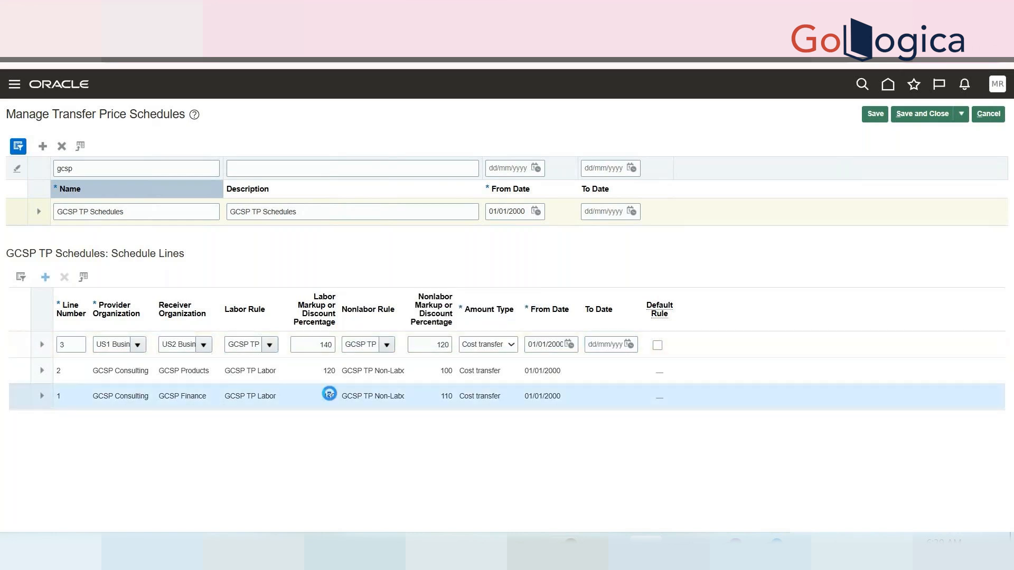
click(398, 443)
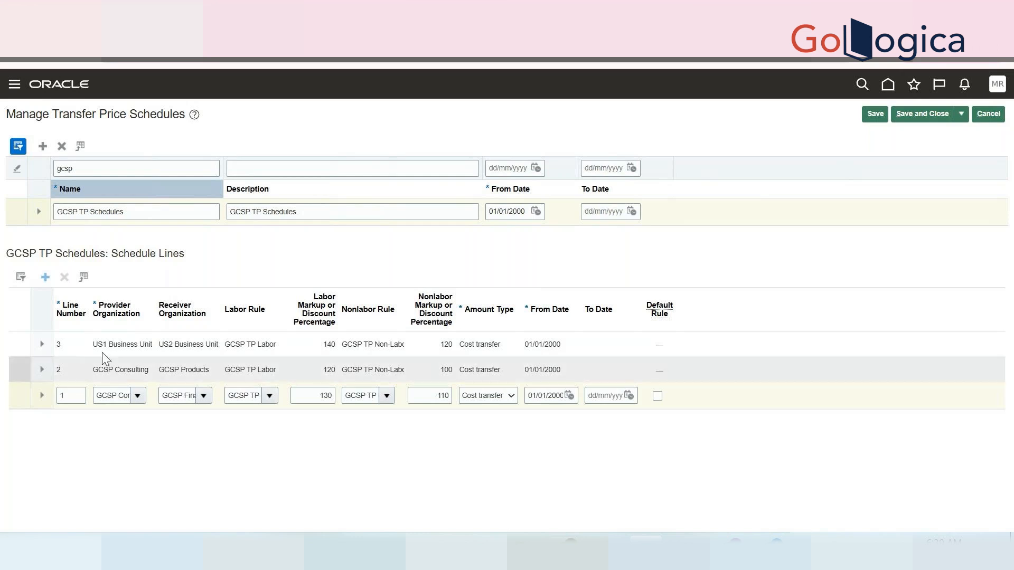
- Export the GCSP TP Schedules lines to a spreadsheet and open the exported file in Excel
click(90, 279)
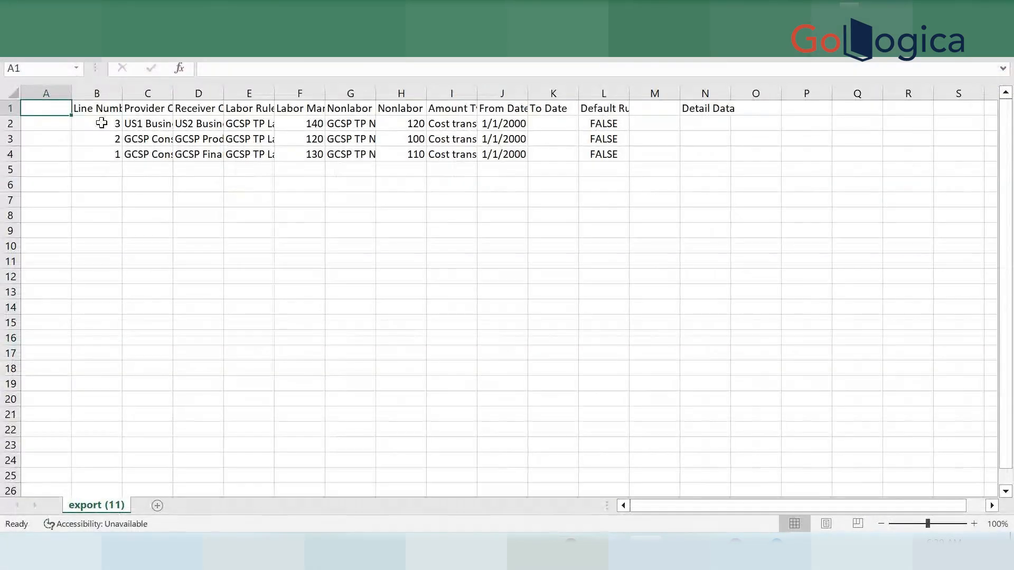
click(102, 109)
double_click(103, 110)
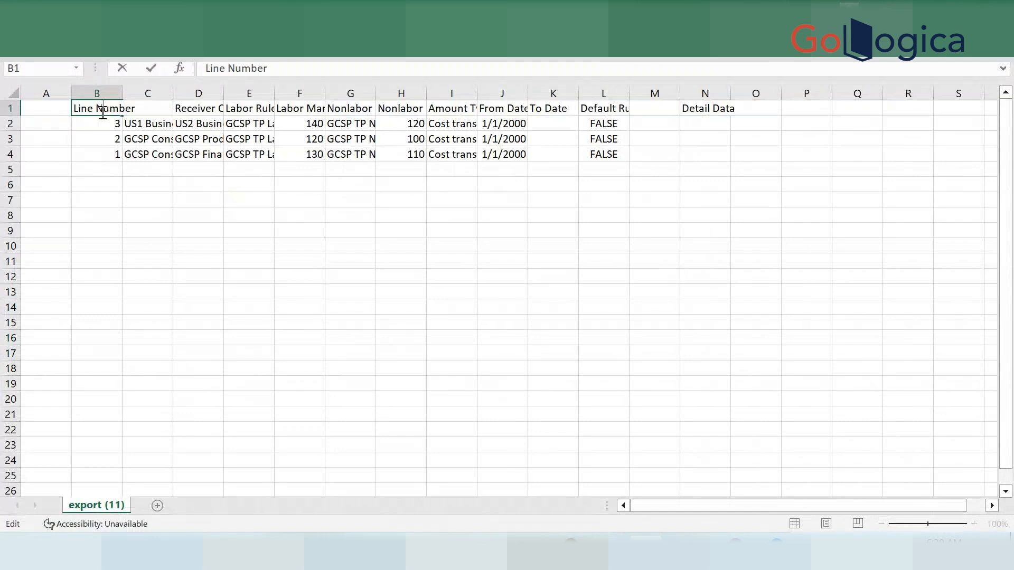
click(142, 233)
double_click(102, 110)
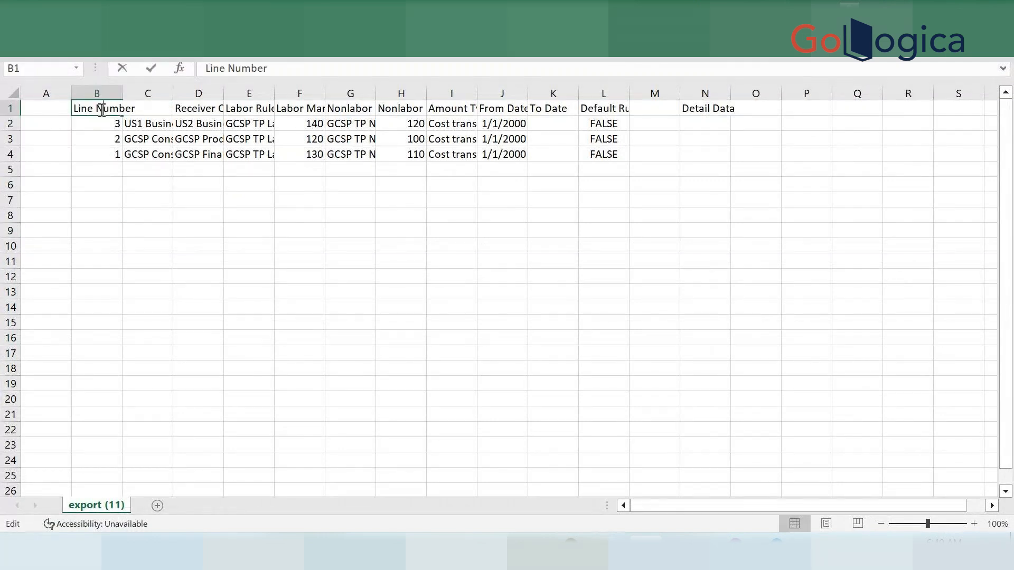
click(244, 183)
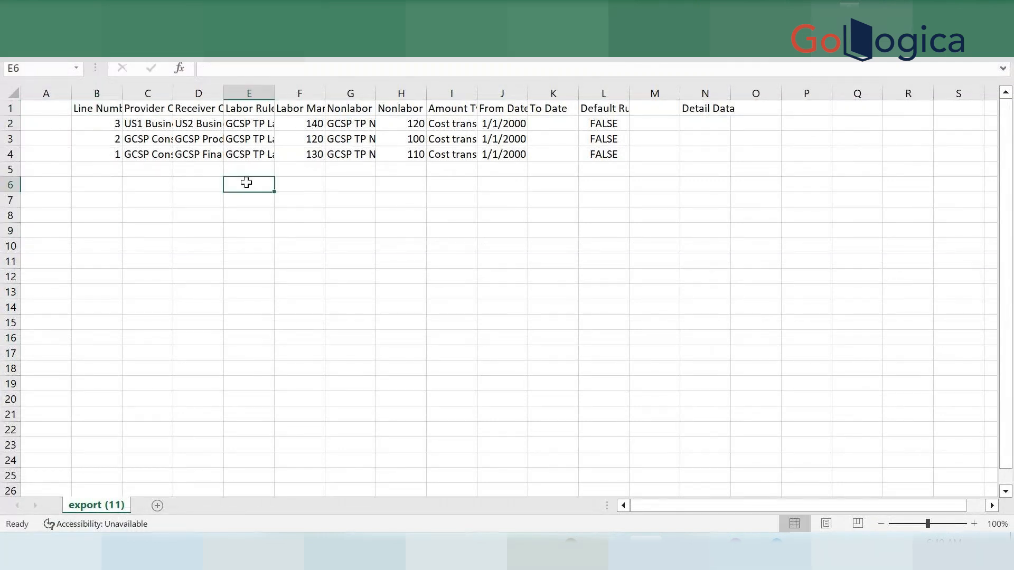
- Copy the exported header row and all three schedule lines, range B1:L4
click(115, 109)
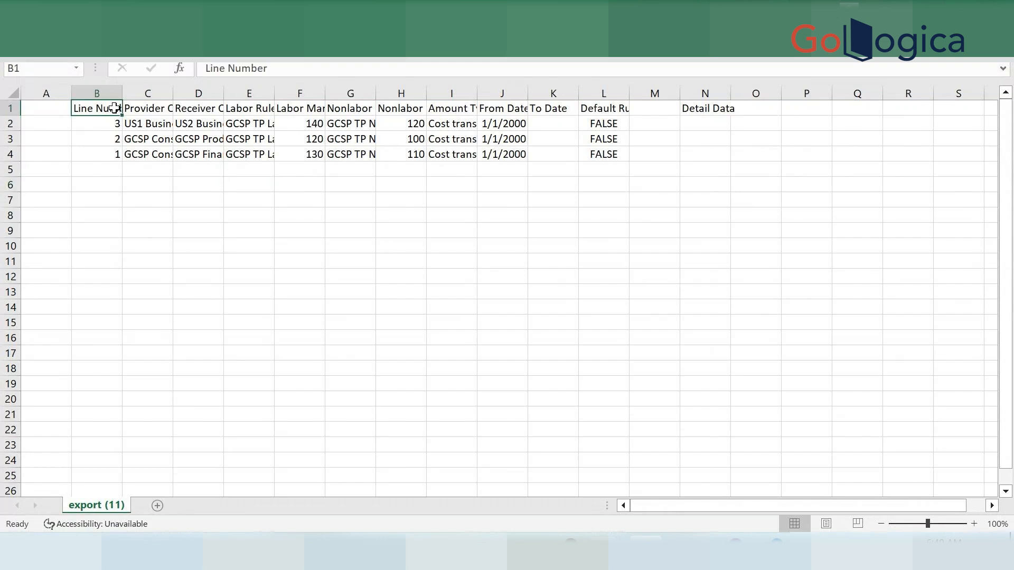
key(shift+Right)
key(shift+Right)
key(shift+Right)
key(shift+Right)
key(shift+Right)
key(shift+Right)
key(shift+Right)
key(shift+Right)
key(shift+Right)
key(shift+Right)
key(shift+Right)
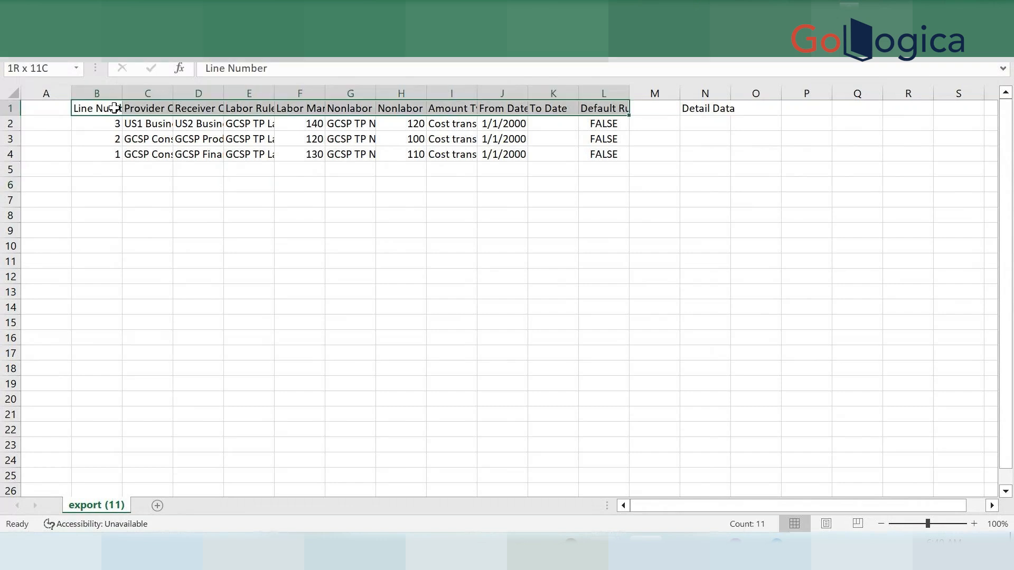
key(shift+Left)
key(shift+Down)
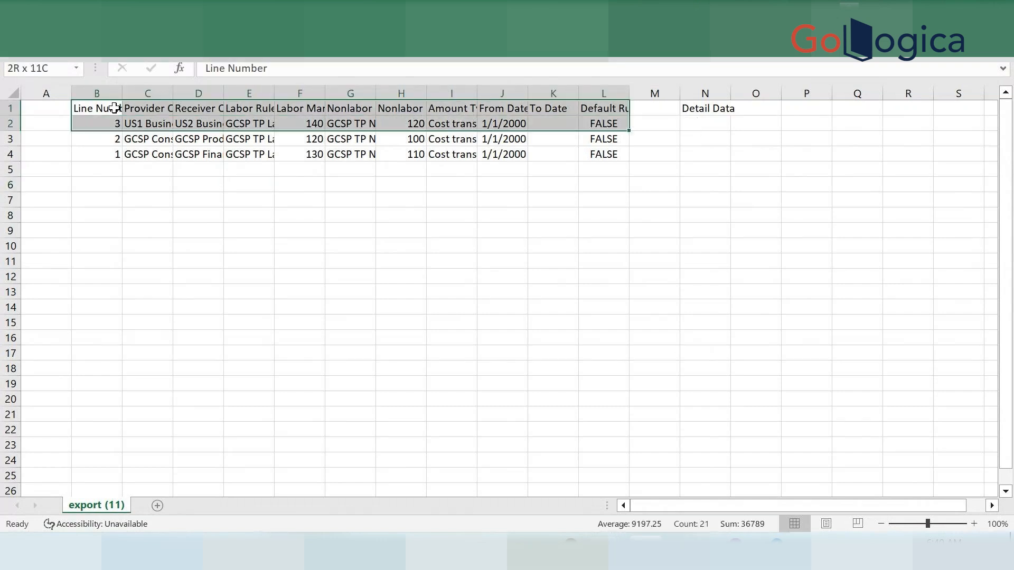
key(shift+Down)
key(shift+Down)
key(ctrl+c)
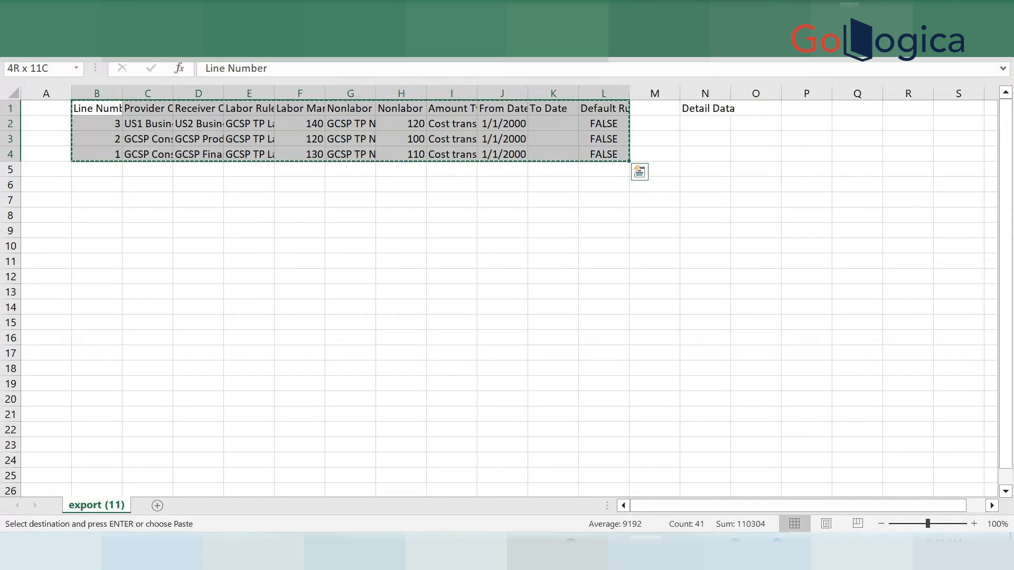
- Switch to the PPM 2025 Batch_2 Class Notes in Google Sheets and paste the copied schedule lines at D74, beside Manage Transfer Price Schedules
key(alt+Tab)
key(alt+Tab)
key(alt+Tab)
key(alt+Tab)
key(alt+Tab)
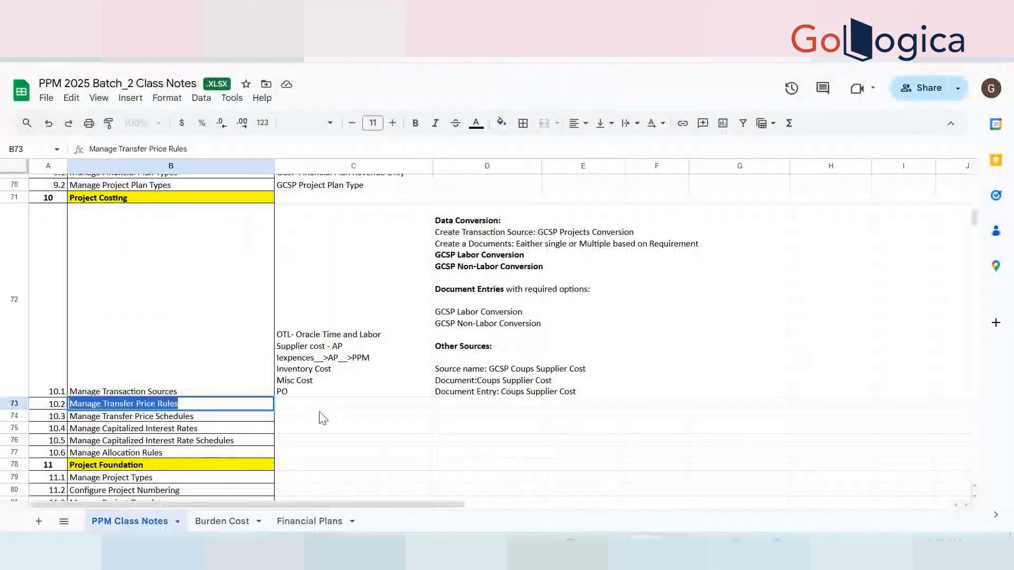
click(395, 407)
click(517, 416)
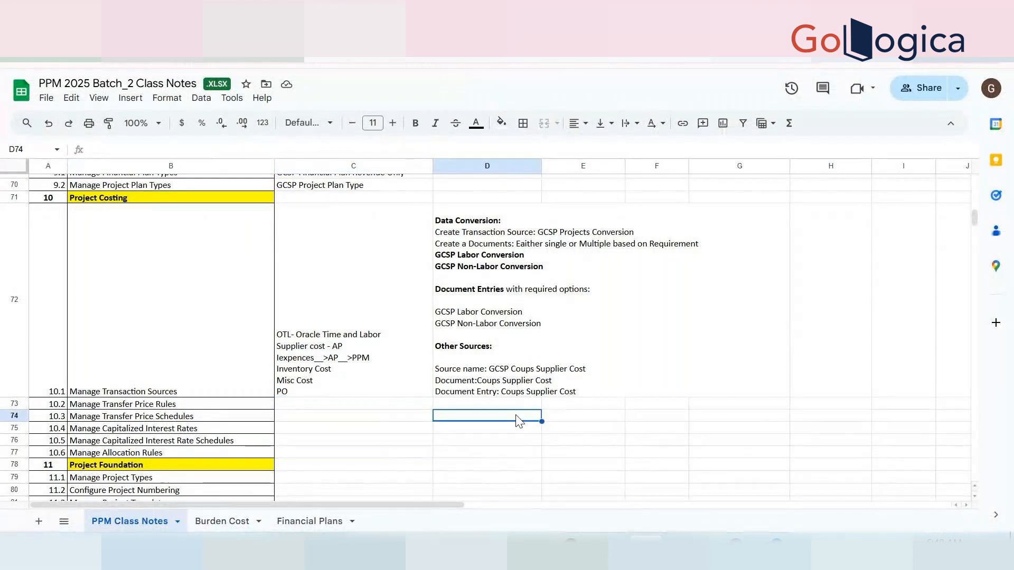
key(ctrl+v)
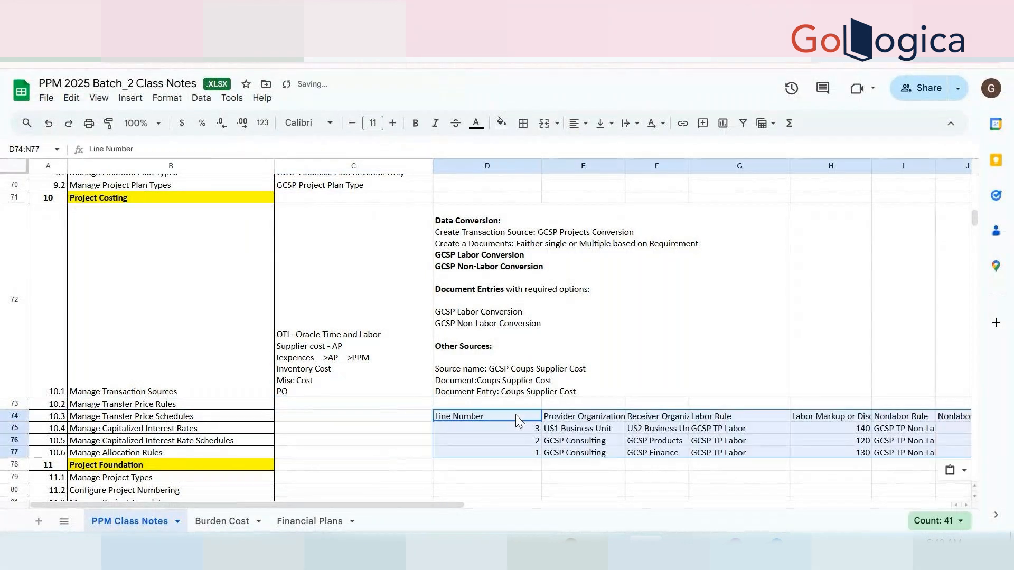
- Move the numbered task list in columns A and B, from 10.4 Manage Capitalized Interest Rates at row 75 onward, down to start at A78
click(50, 428)
key(shift+Right)
key(shift+Down)
key(shift+Down)
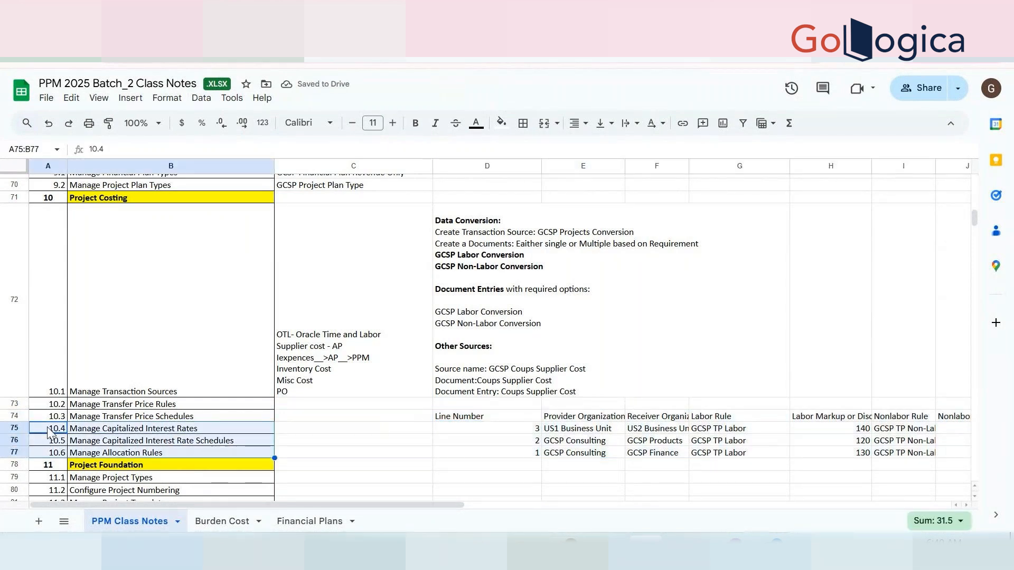
key(shift+Down)
key(shift+Down)
key(shift+Down)
key(shift+Down)
key(shift+Down)
key(shift+Down)
key(shift+Down)
key(shift+Down)
key(shift+Down)
key(shift+Down)
key(shift+Down)
key(shift+Down)
key(shift+Down)
key(shift+Down)
key(shift+Down)
key(shift+Down)
key(shift+Down)
key(shift+Down)
key(shift+Down)
key(shift+Down)
key(shift+Down)
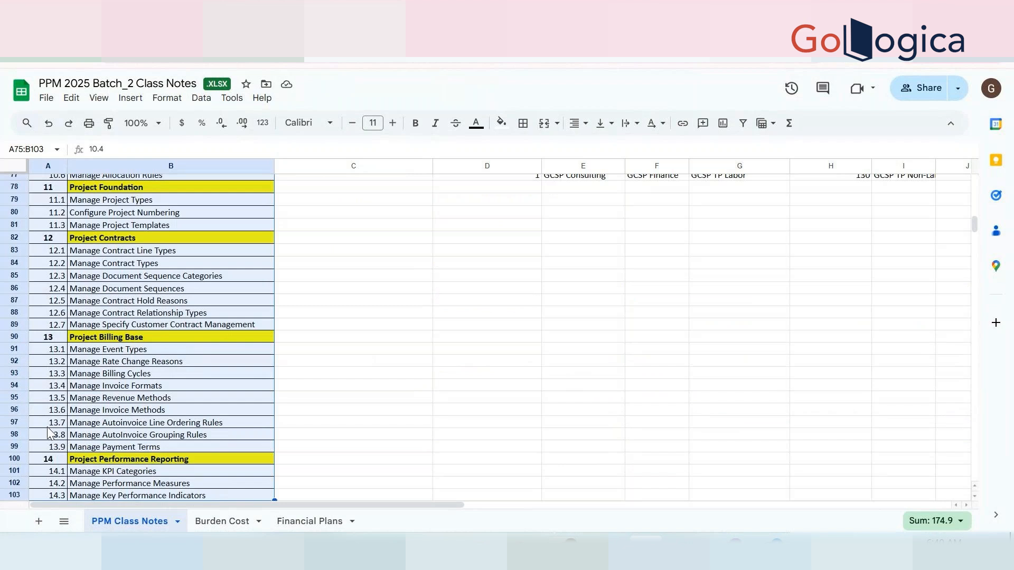
key(shift+Down)
key(shift+Down)
key(shift+Down)
key(shift+Down)
key(shift+Down)
key(shift+Down)
key(shift+Down)
key(shift+Down)
key(shift+Down)
key(shift+Down)
key(shift+Down)
key(ctrl+c)
key(Down)
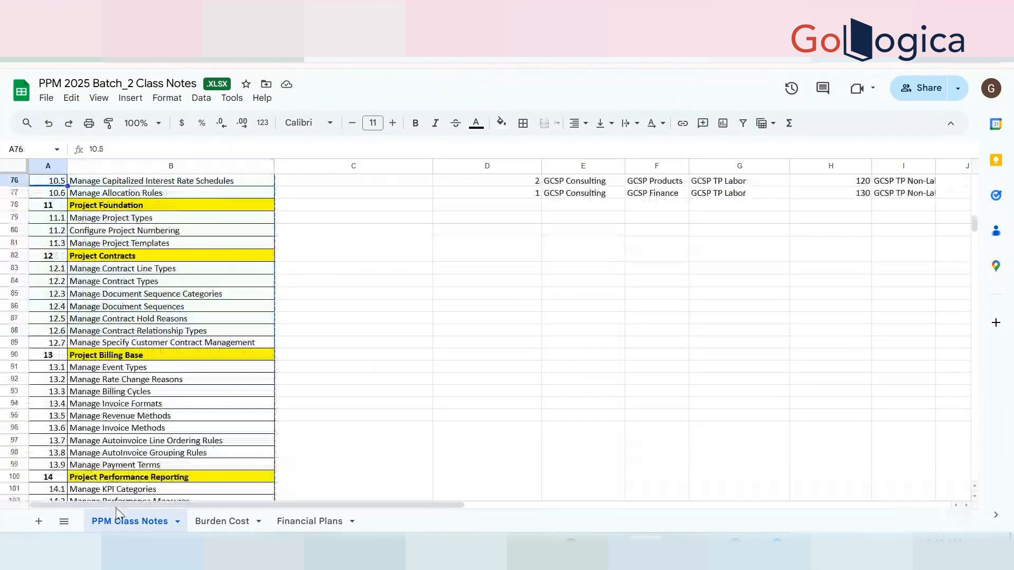
key(Down)
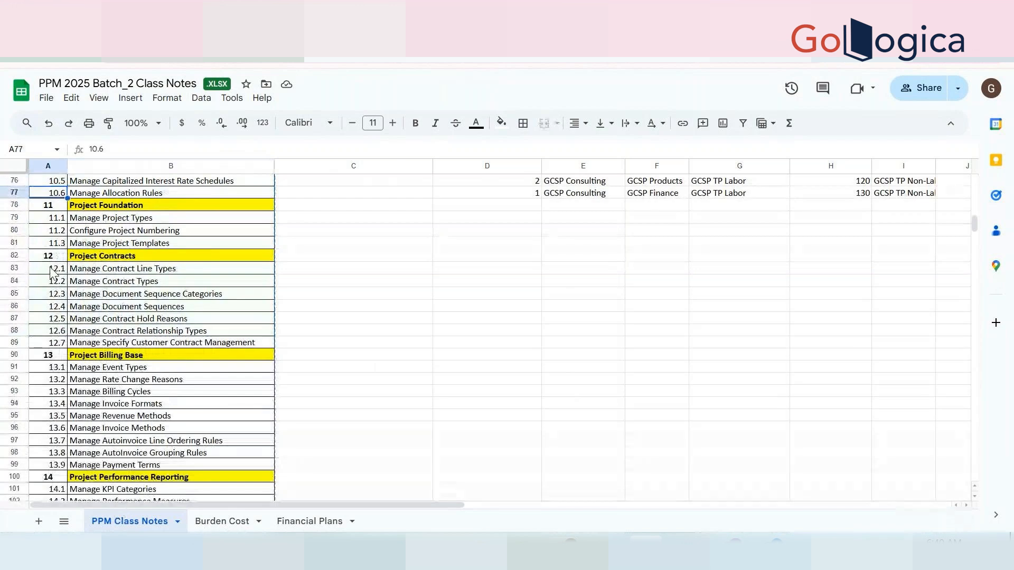
key(Up)
key(Up)
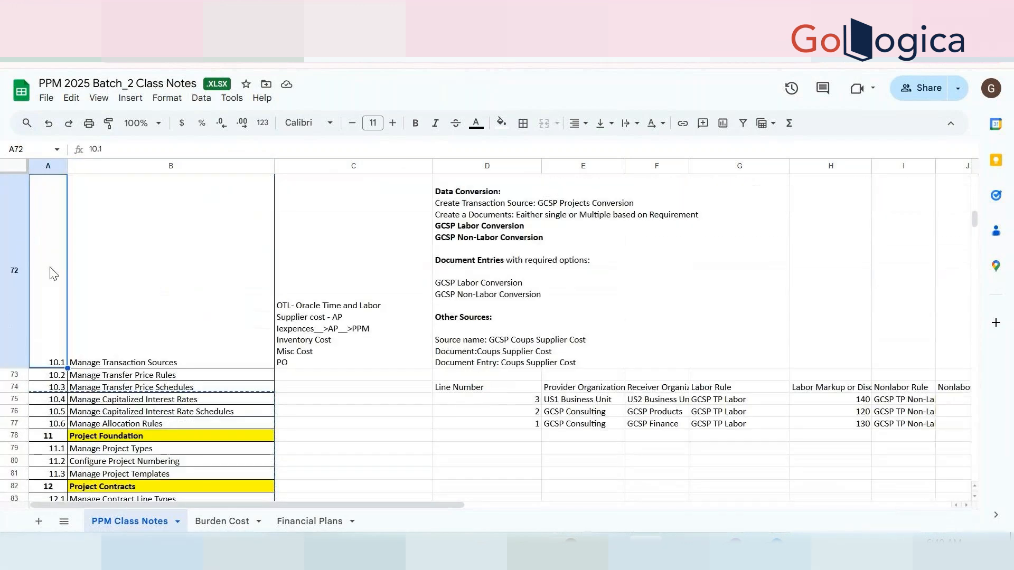
key(Down)
key(Down)
key(Down)
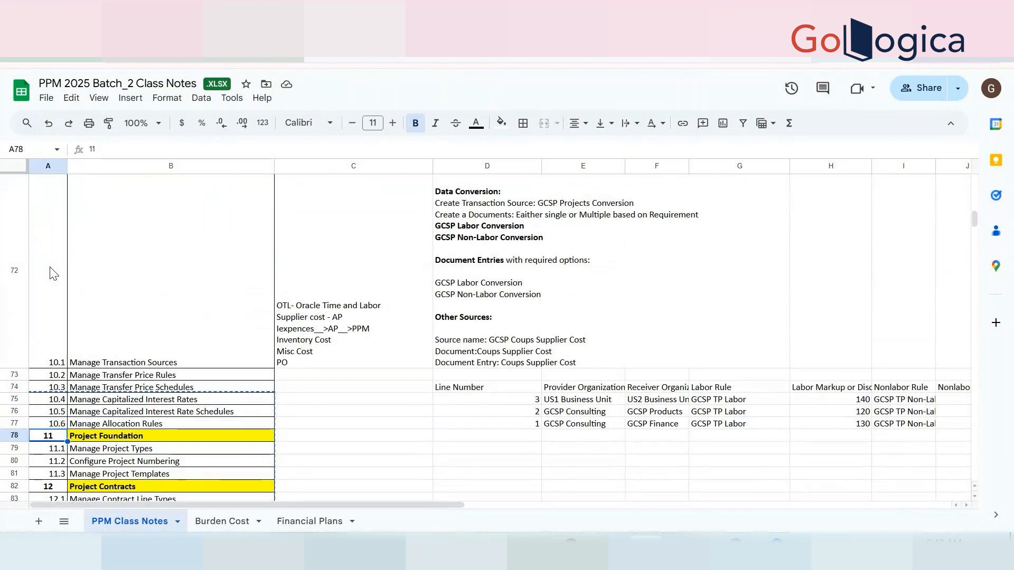
key(ctrl+v)
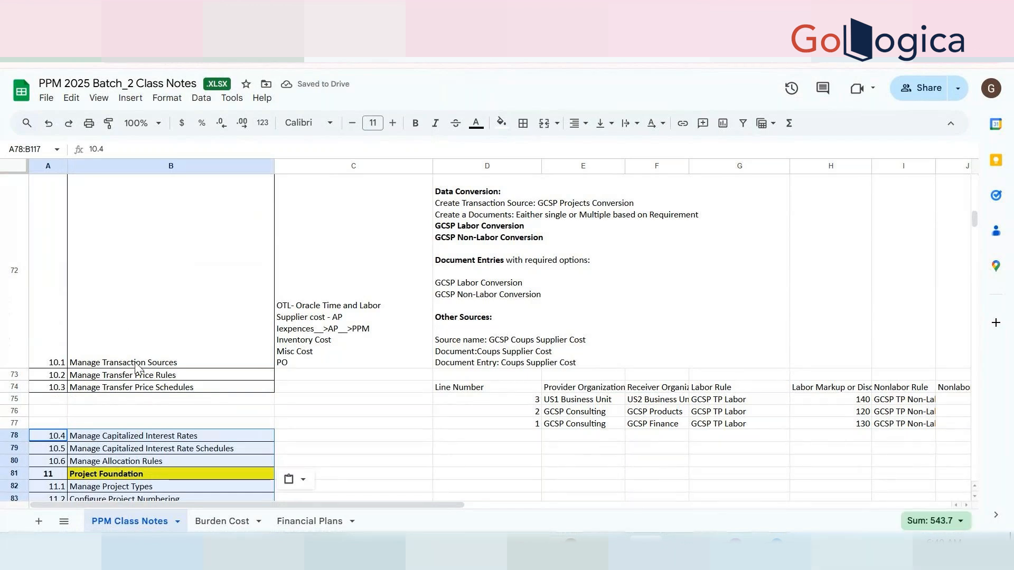
- Select the task name Manage Capitalized Interest Rates in B78 and switch away from the class notes
triple_click(161, 436)
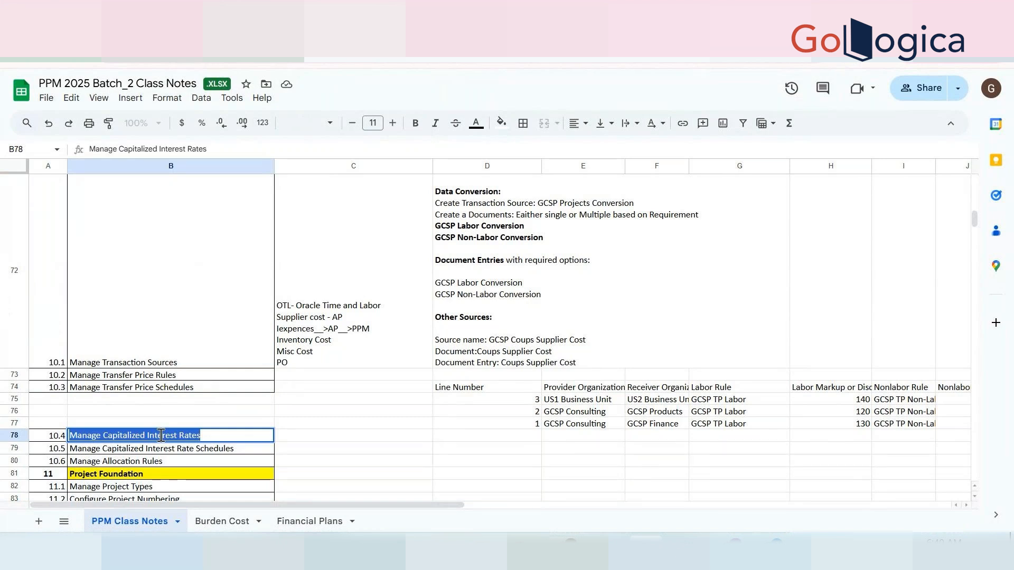
key(alt+Tab)
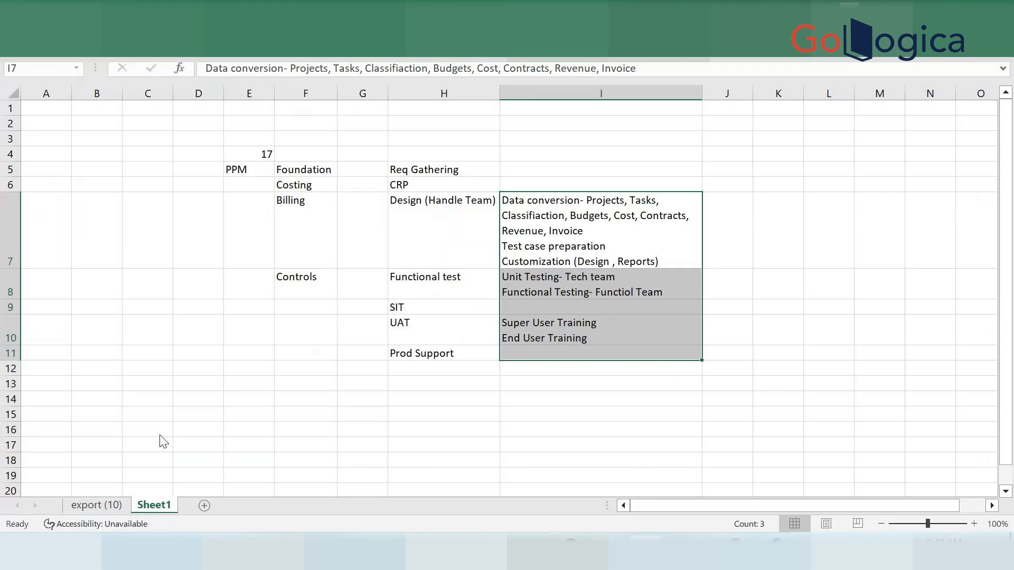
- Switch to the Oracle Project Financial Management setup page and search its tasks for Manage Capitalized Interest Rates
key(alt+Tab)
key(alt+Tab)
key(alt+Tab)
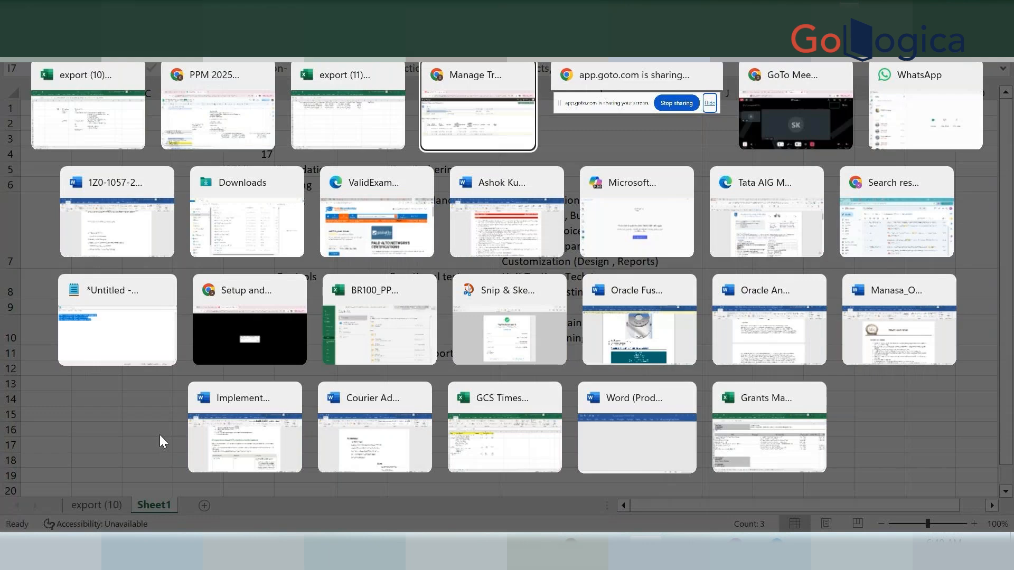
click(915, 113)
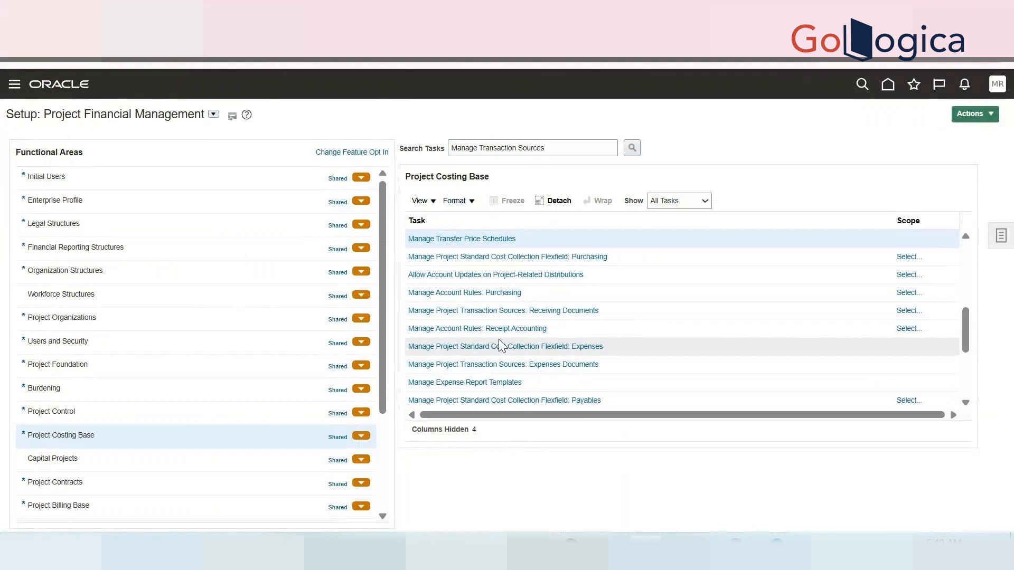
scroll(506, 343, down, 3)
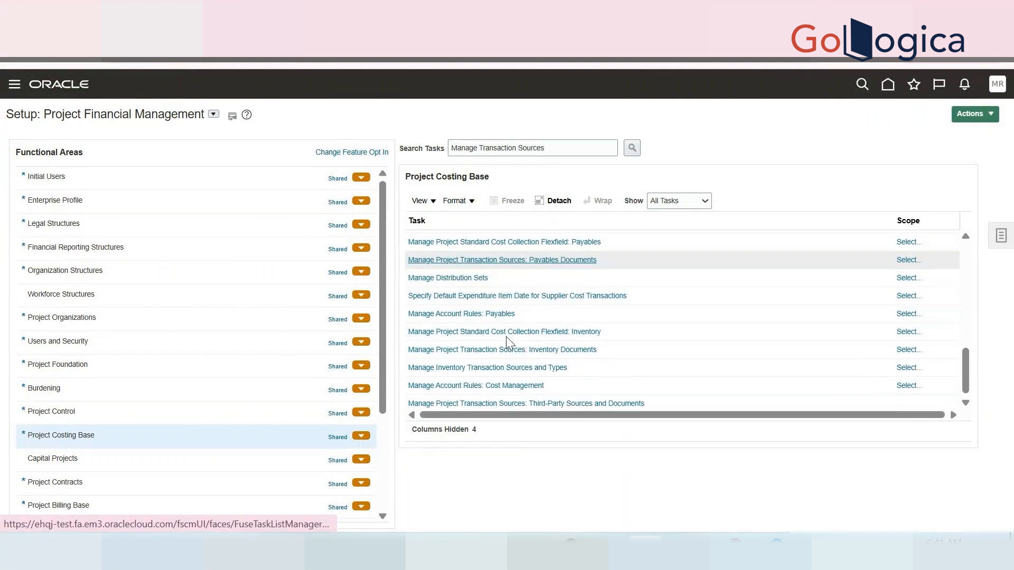
double_click(494, 148)
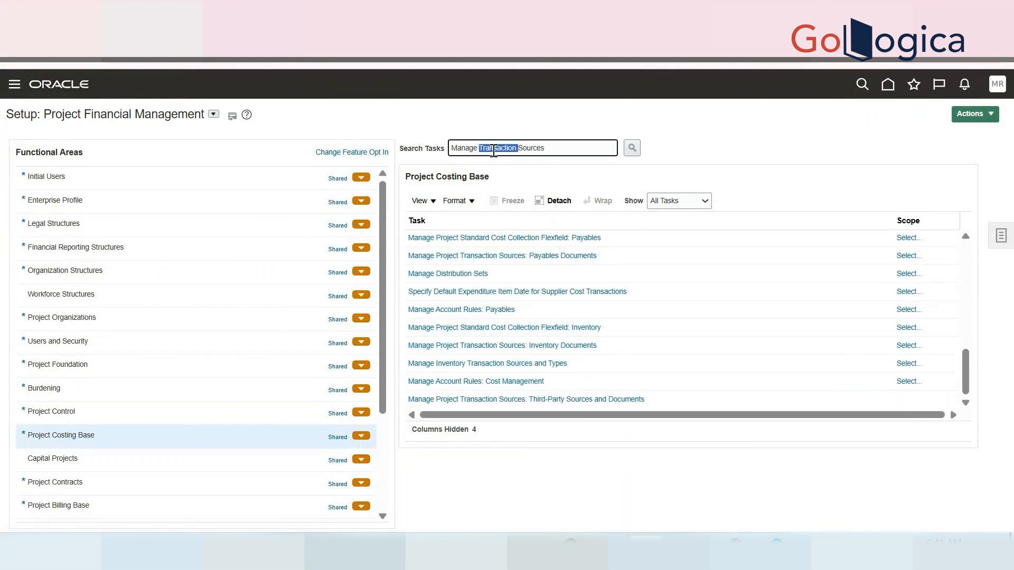
key(ctrl+a)
key(ctrl+v)
key(Return)
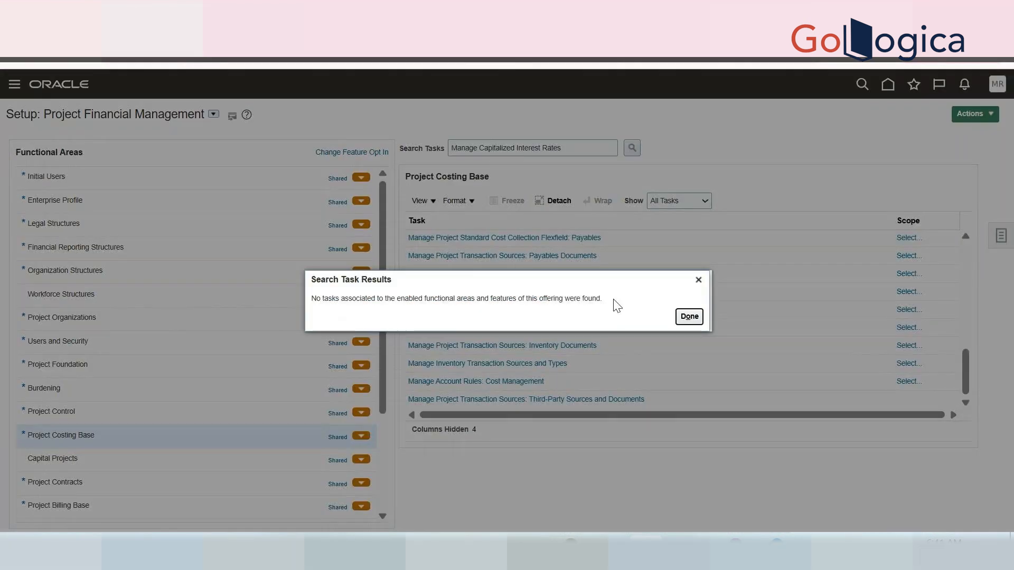
click(692, 318)
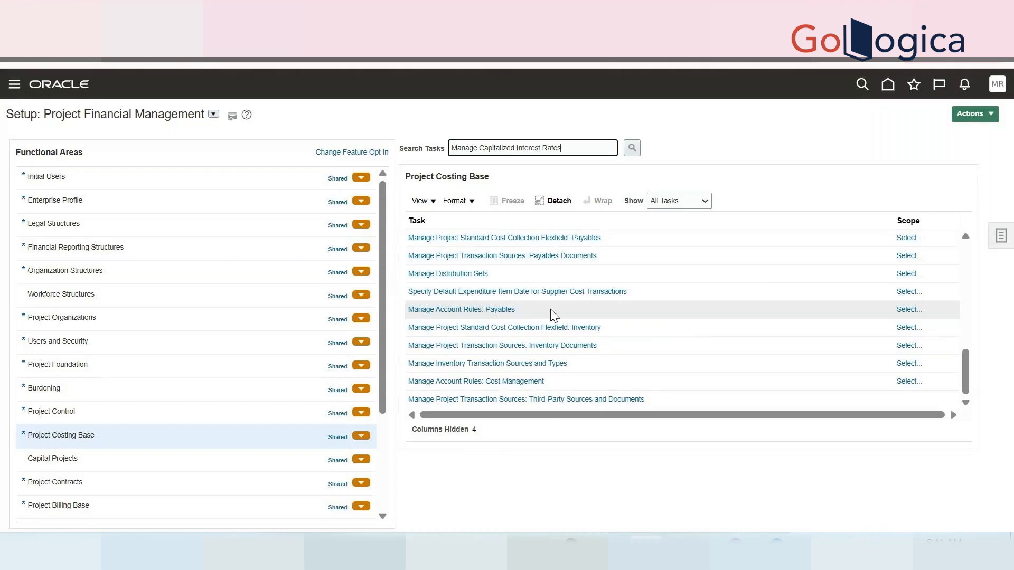
- Open the Capital Projects functional area and show all of its tasks
click(55, 419)
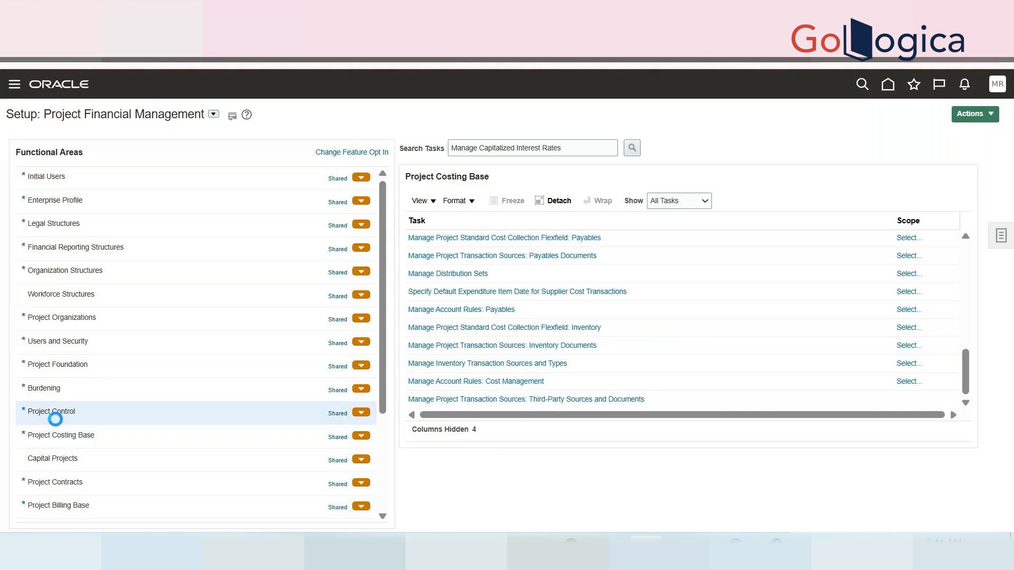
click(51, 456)
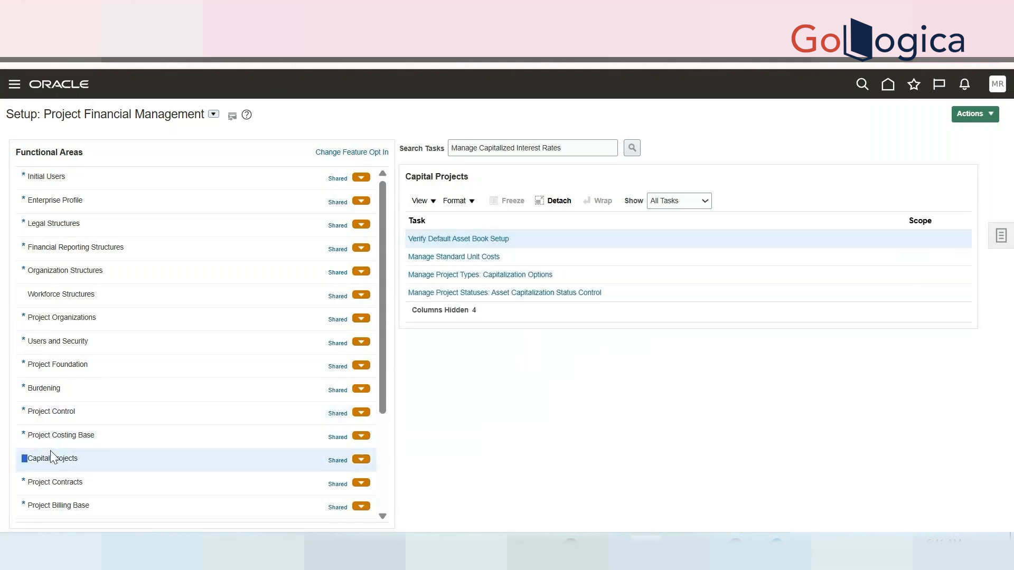
click(660, 203)
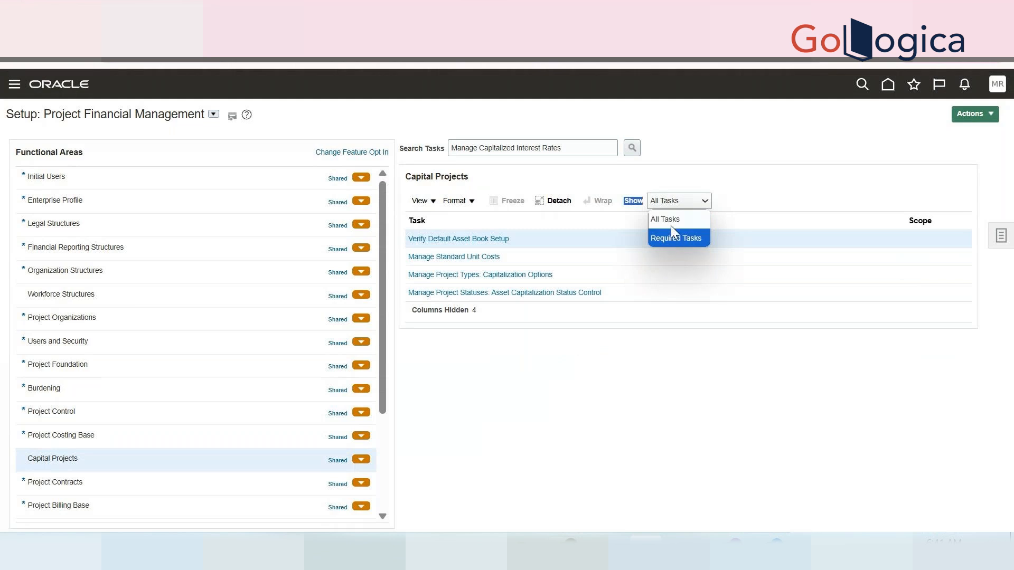
click(671, 220)
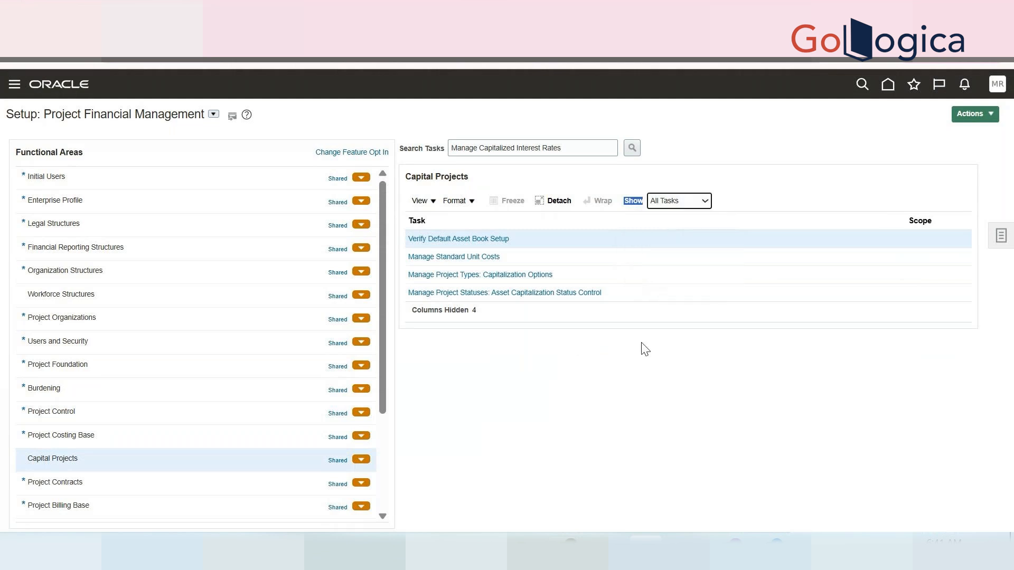
- Open the Project Costing Base functional area and search the setup tasks for CAPITAL
click(55, 430)
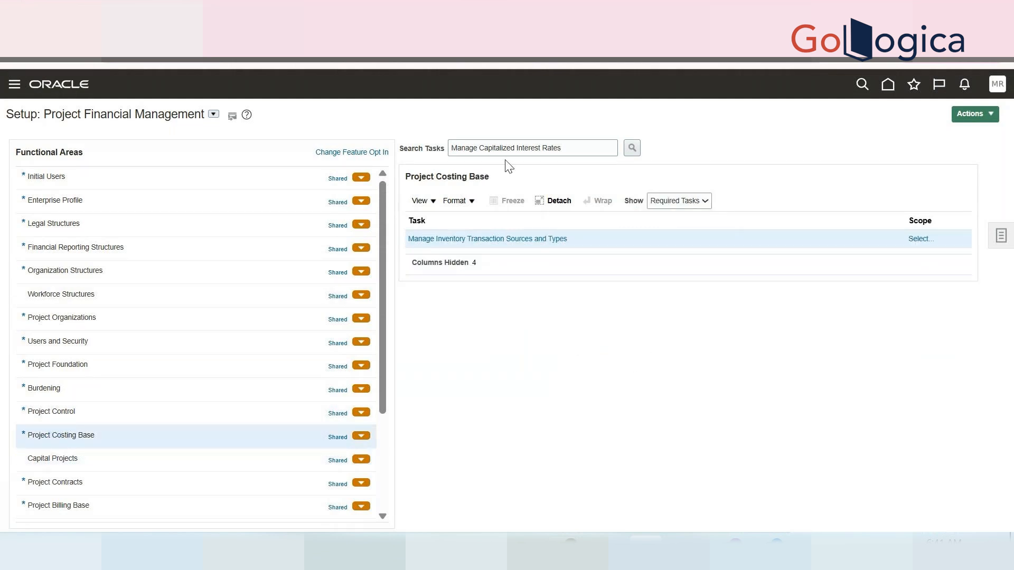
click(529, 143)
key(ctrl+a)
text(CAPITAL)
key(Return)
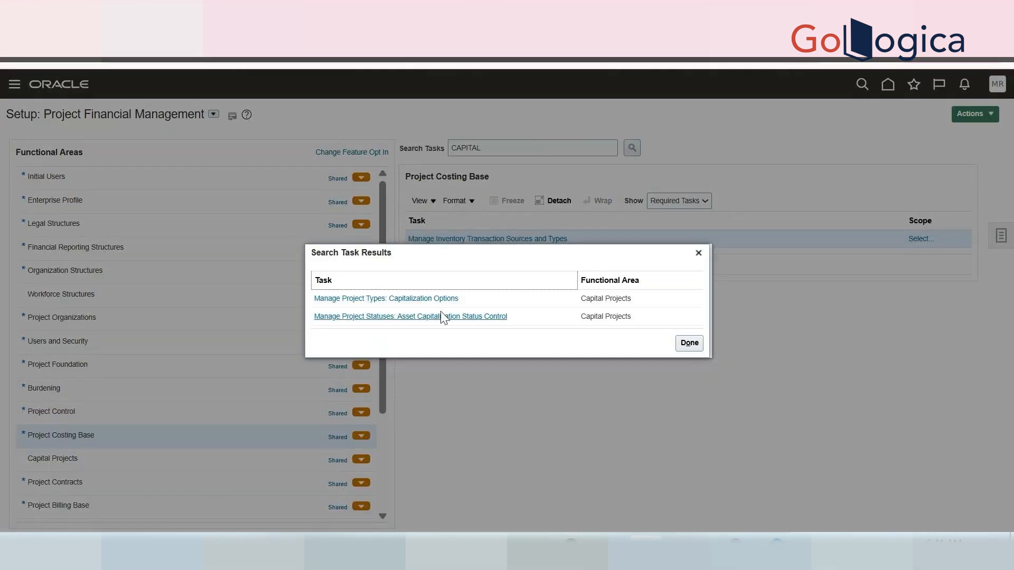
- Check the Manage Capitalized Interest Rates entry in the PPM 2025 Batch_2 Class Notes sheet and return to the Oracle setup page
key(alt+Tab)
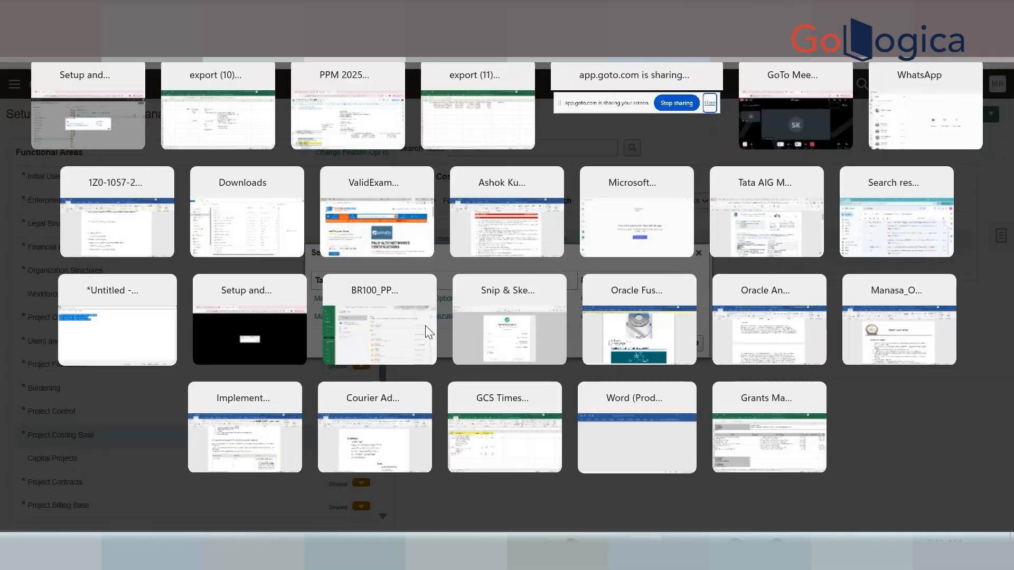
key(alt+Tab)
key(alt+Tab)
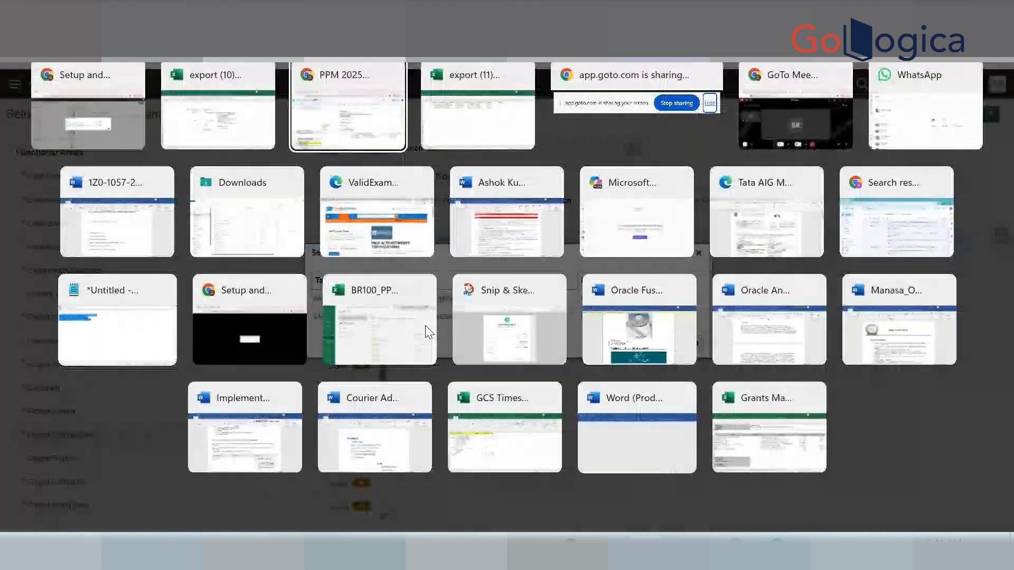
click(185, 435)
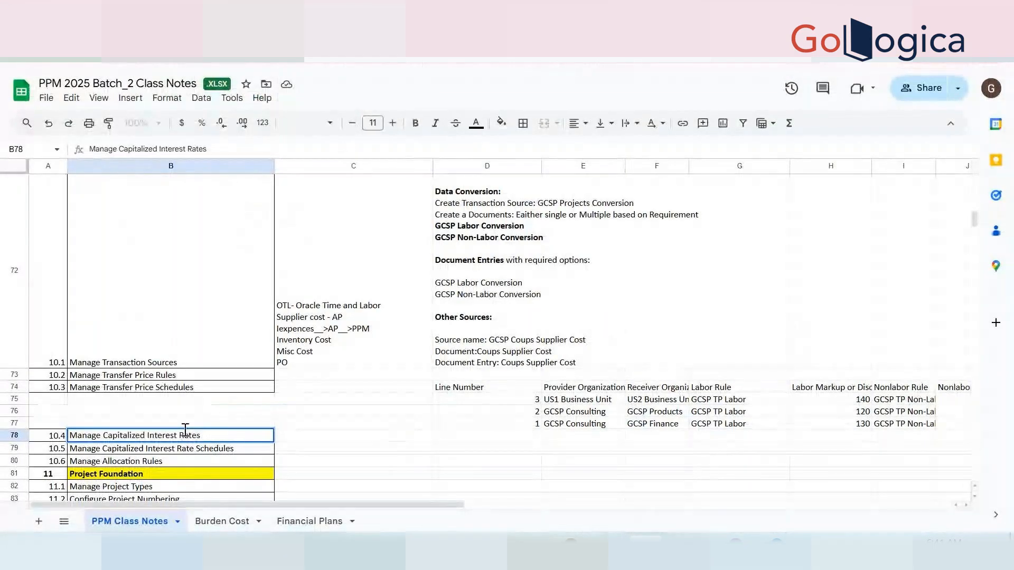
key(alt+Tab)
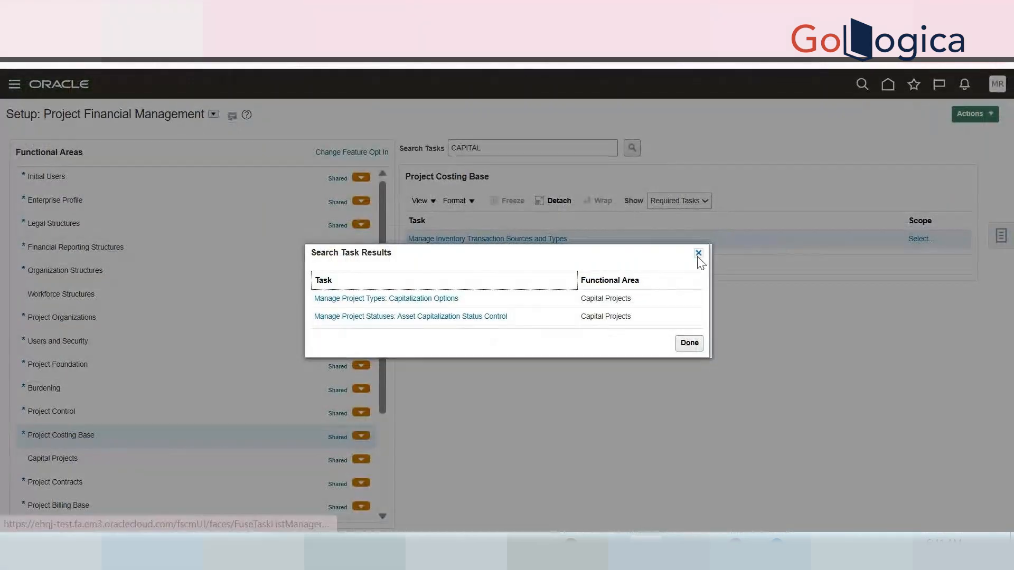
- Close the current search results and search the setup tasks for Intrest
click(698, 253)
double_click(549, 147)
key(BackSpace)
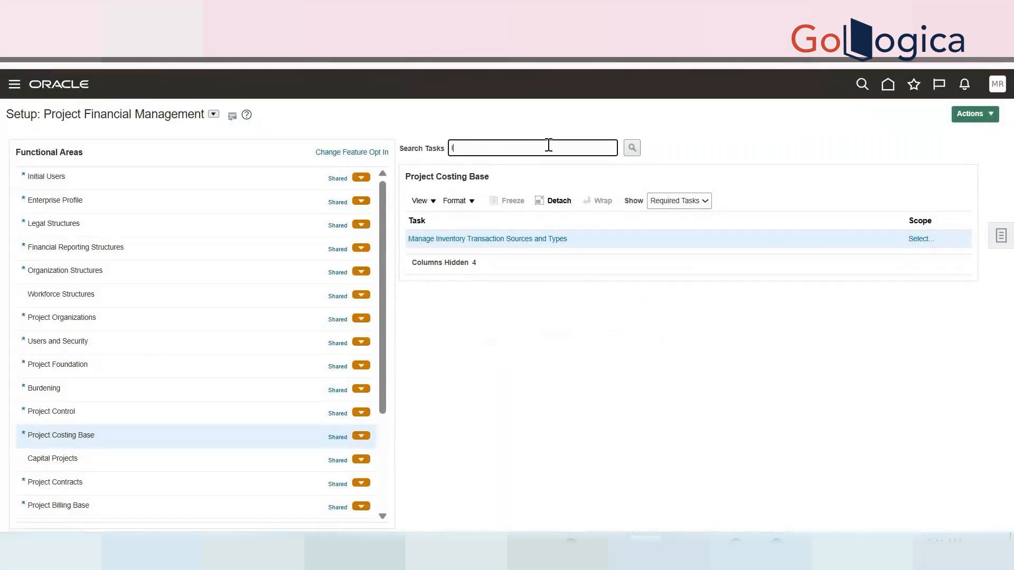
text(Intrest)
key(Return)
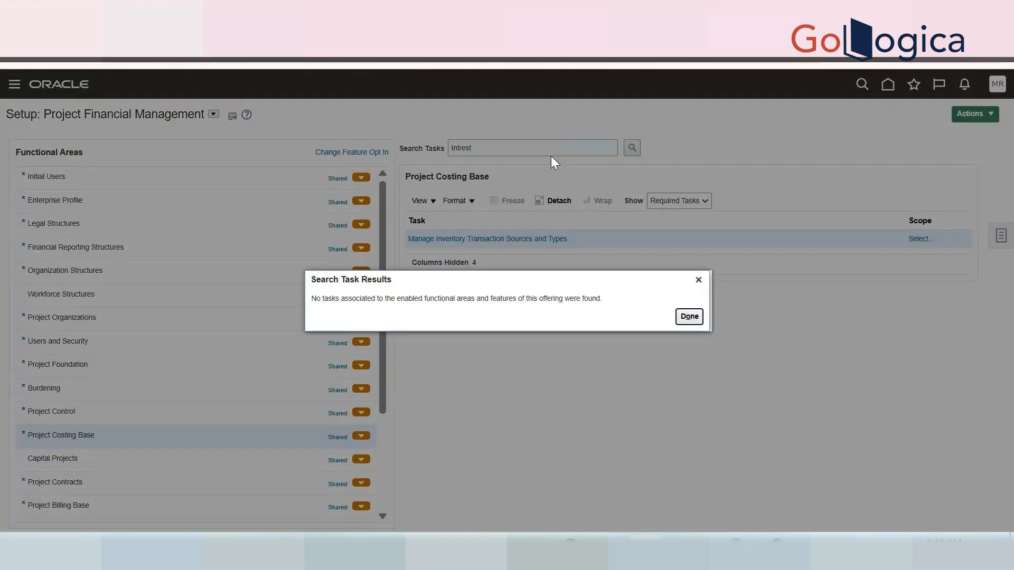
click(700, 321)
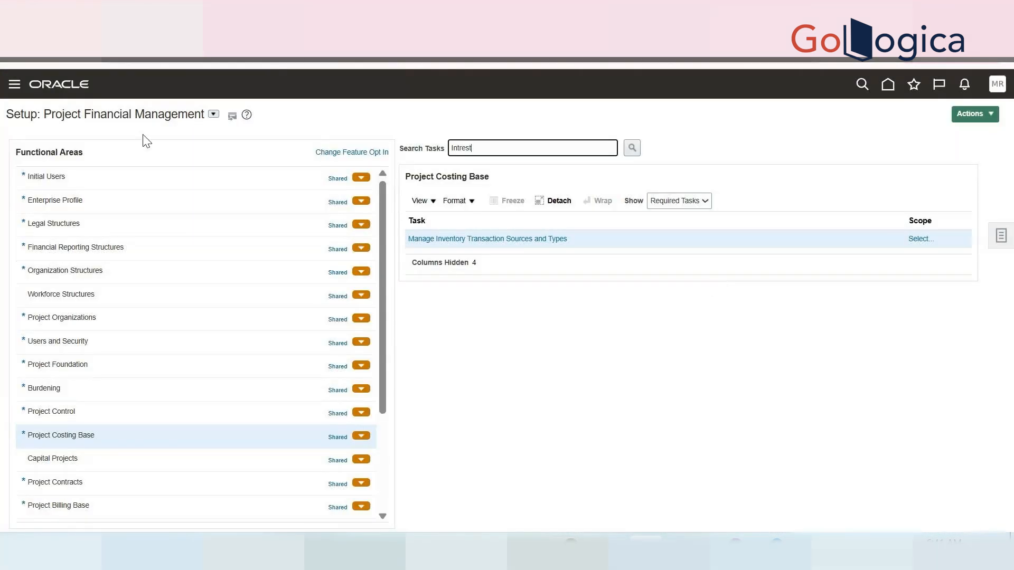
click(213, 115)
click(260, 253)
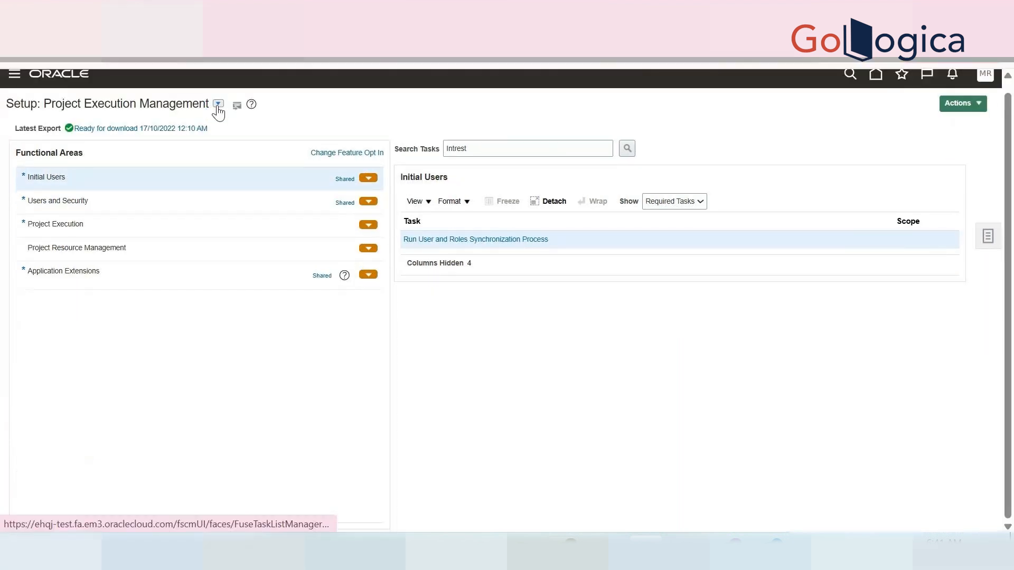
click(216, 108)
scroll(262, 238, down, 3)
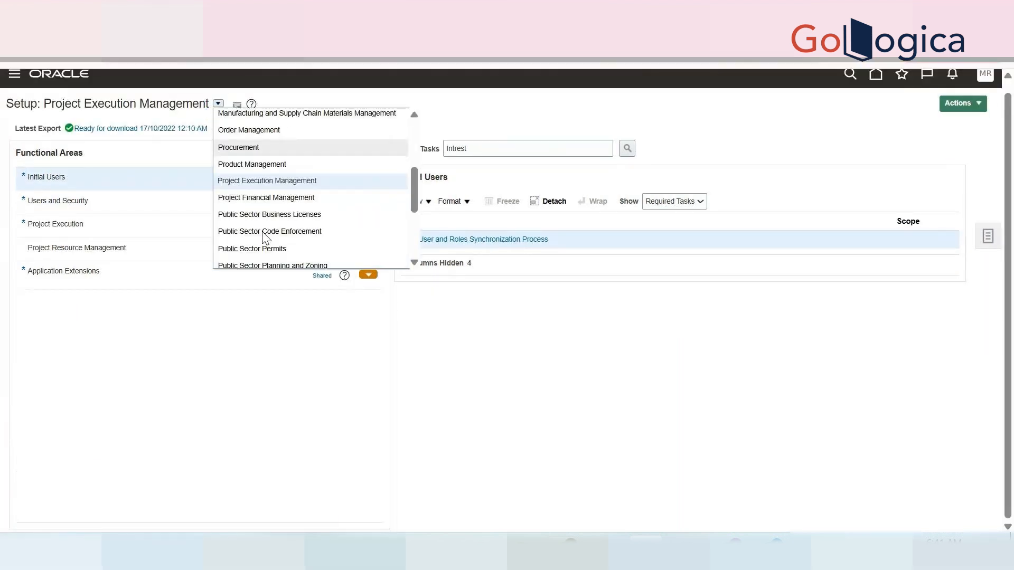
click(261, 197)
- Repeat the Intrest task search in Project Financial Management and clear the search term
click(492, 147)
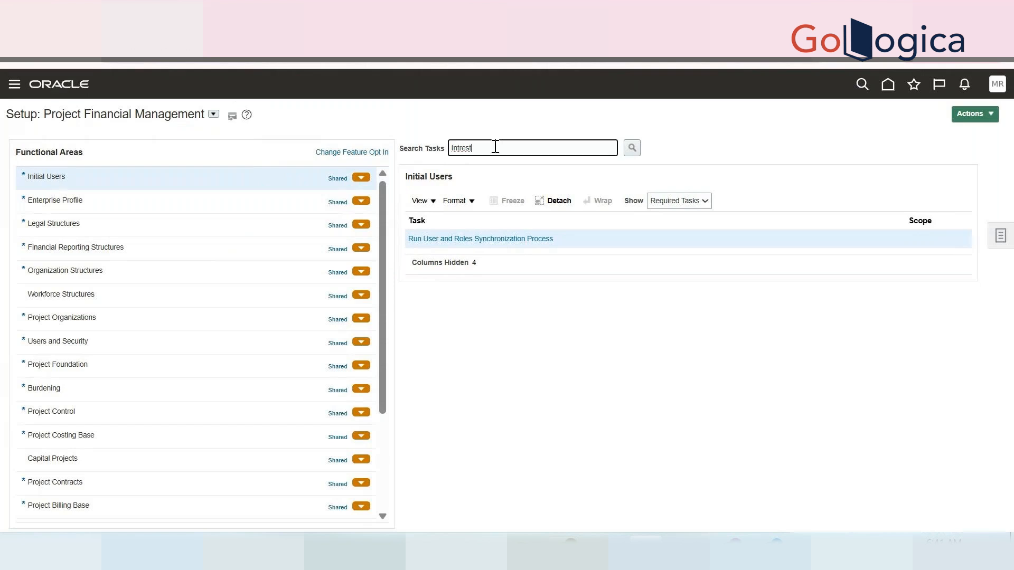
key(Return)
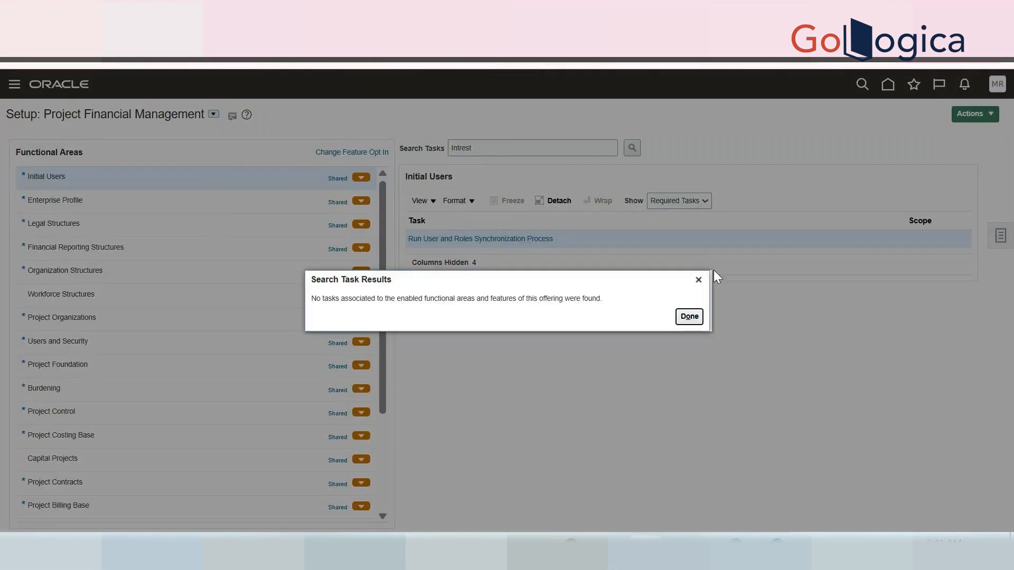
click(699, 280)
double_click(499, 144)
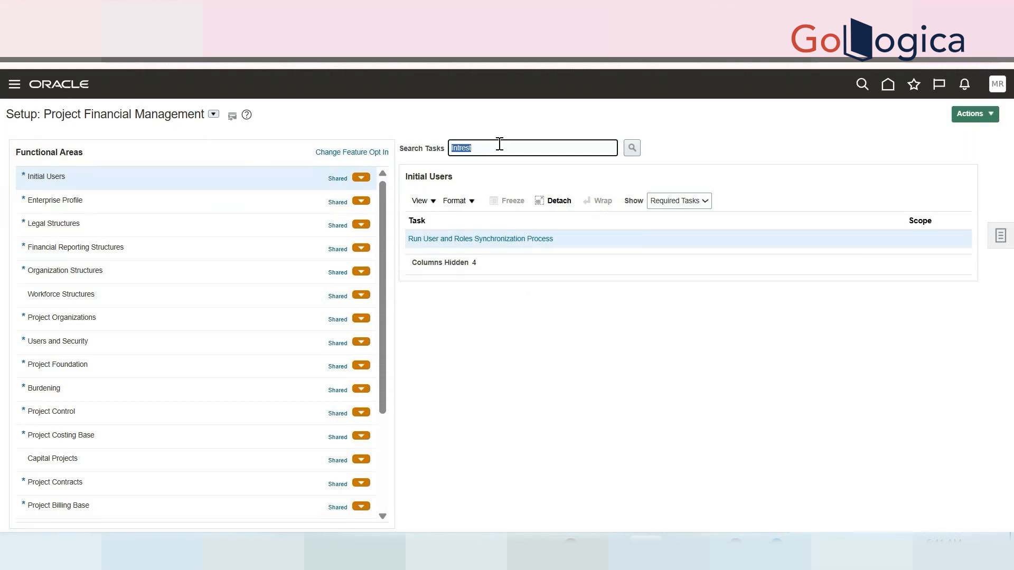
key(BackSpace)
- Open the Capital Projects functional area, filter its list to Required Tasks and switch back to All Tasks
scroll(244, 420, down, 3)
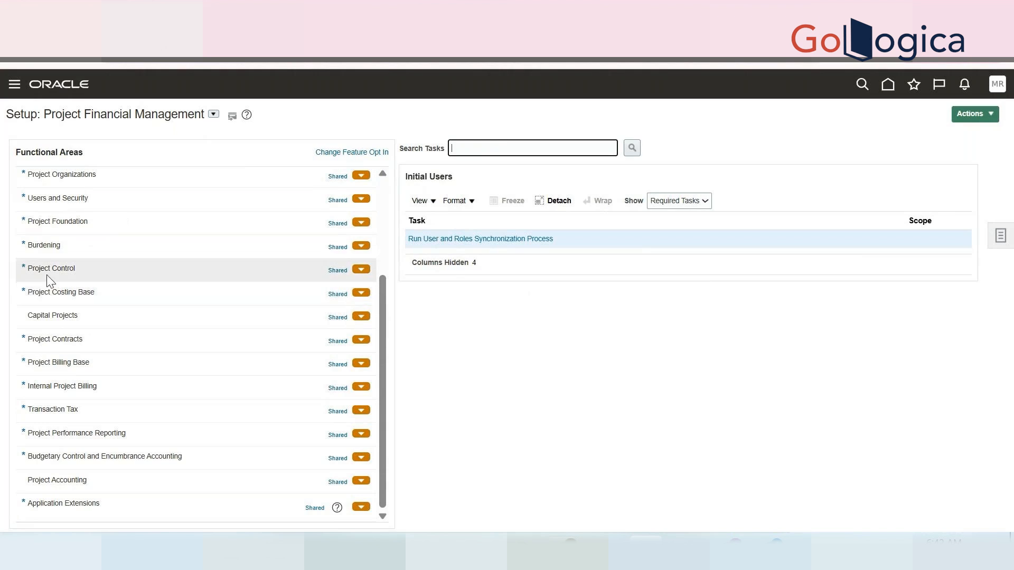
click(57, 312)
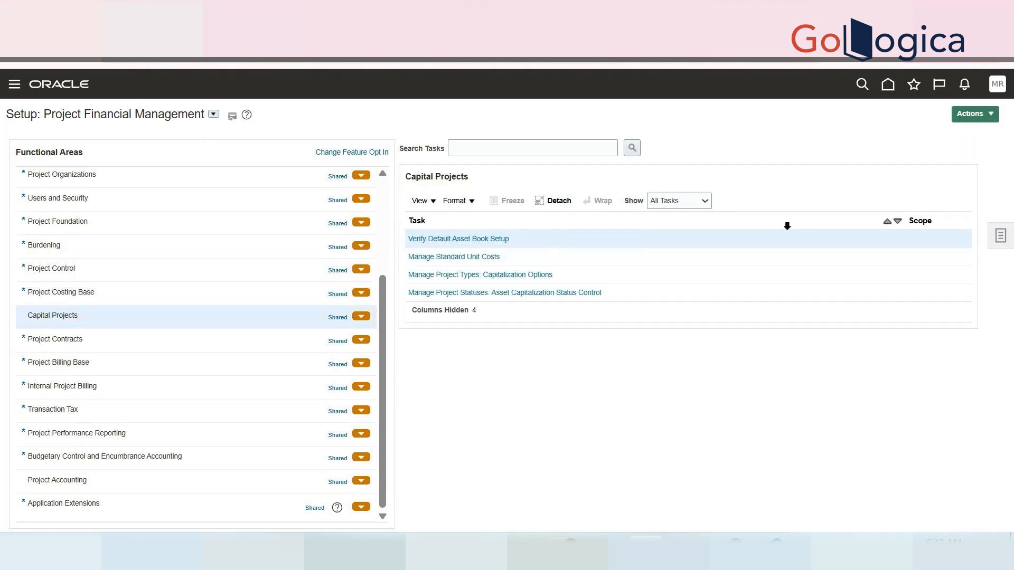
click(702, 204)
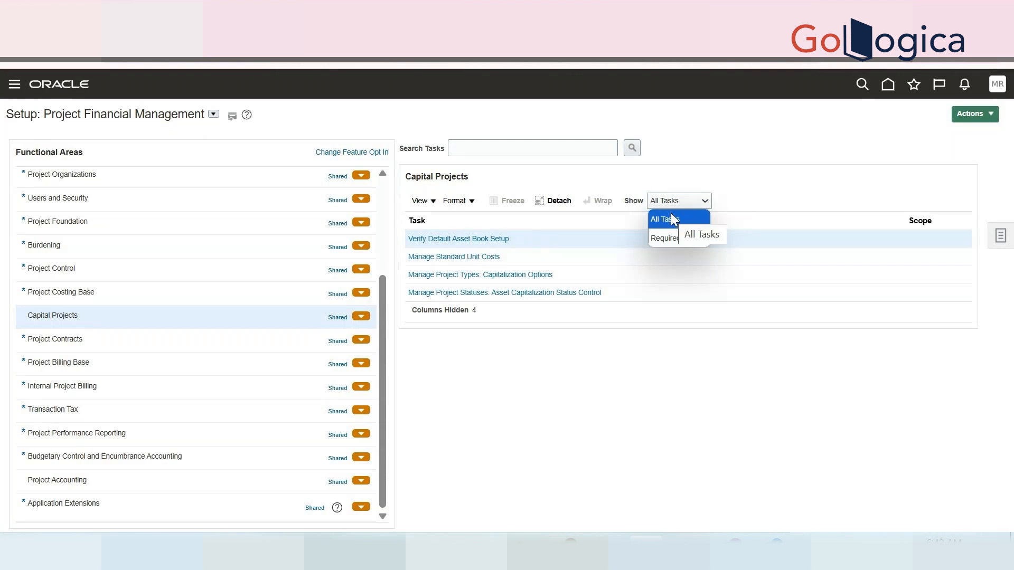
click(671, 237)
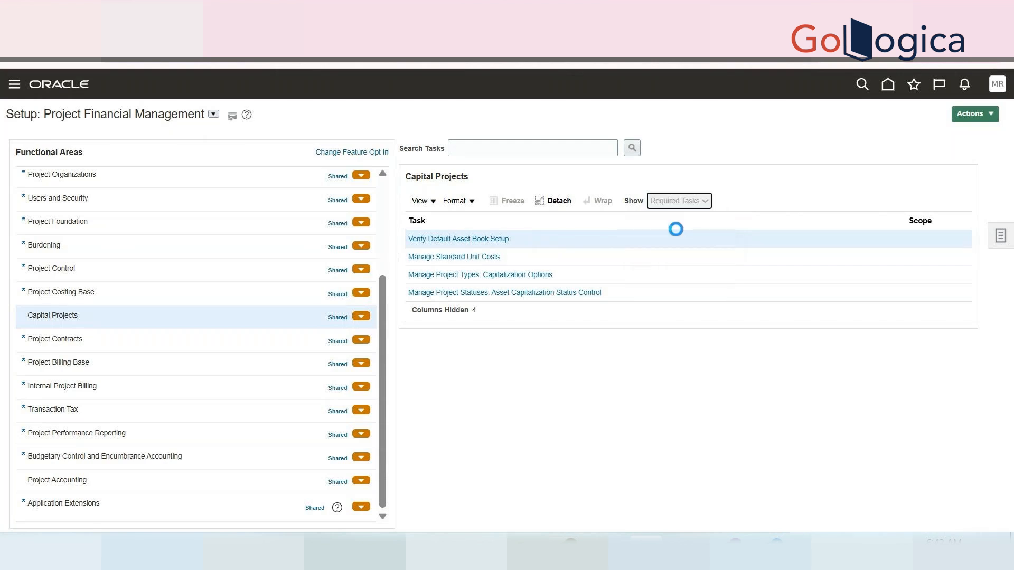
click(685, 206)
click(673, 223)
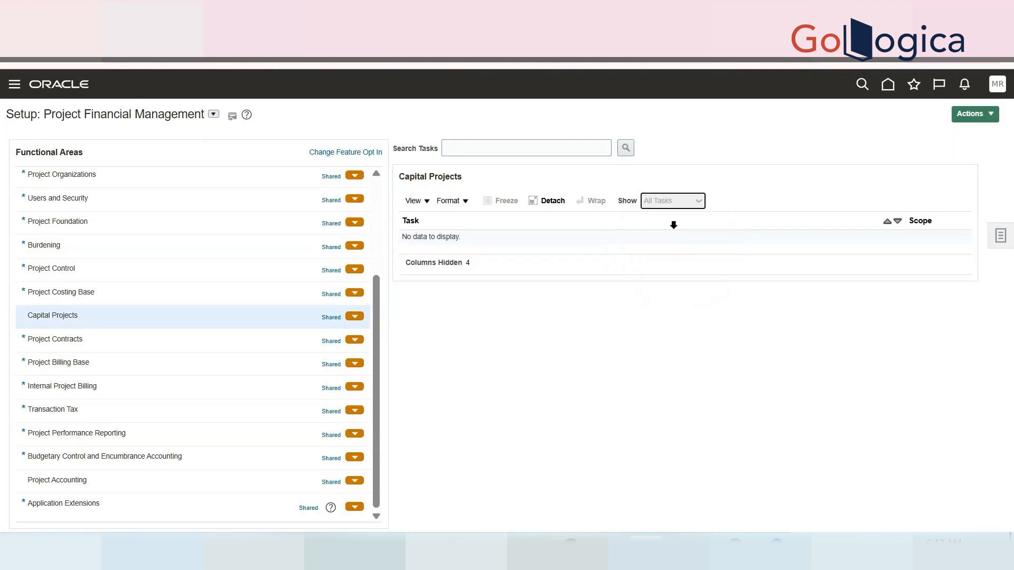
- Copy the word Capitalized from the Manage Capitalized Interest Rate Schedules cell B79 in the class notes sheet
key(alt+Tab)
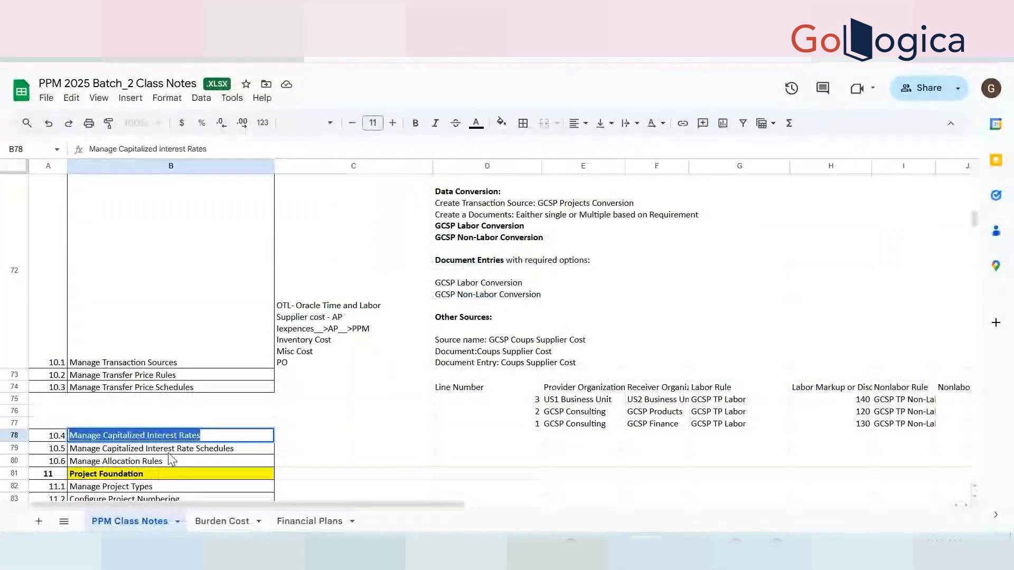
triple_click(169, 449)
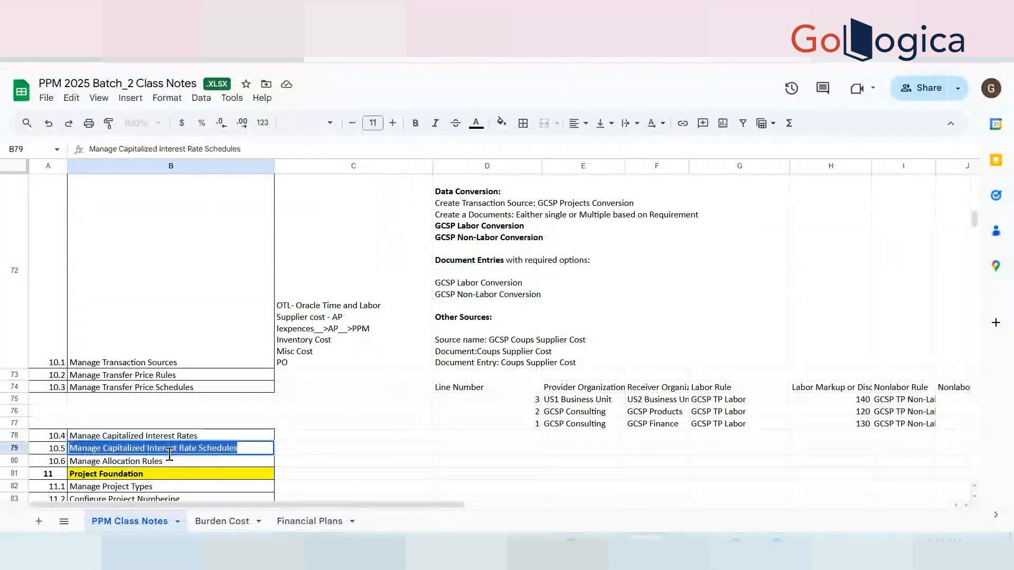
click(117, 448)
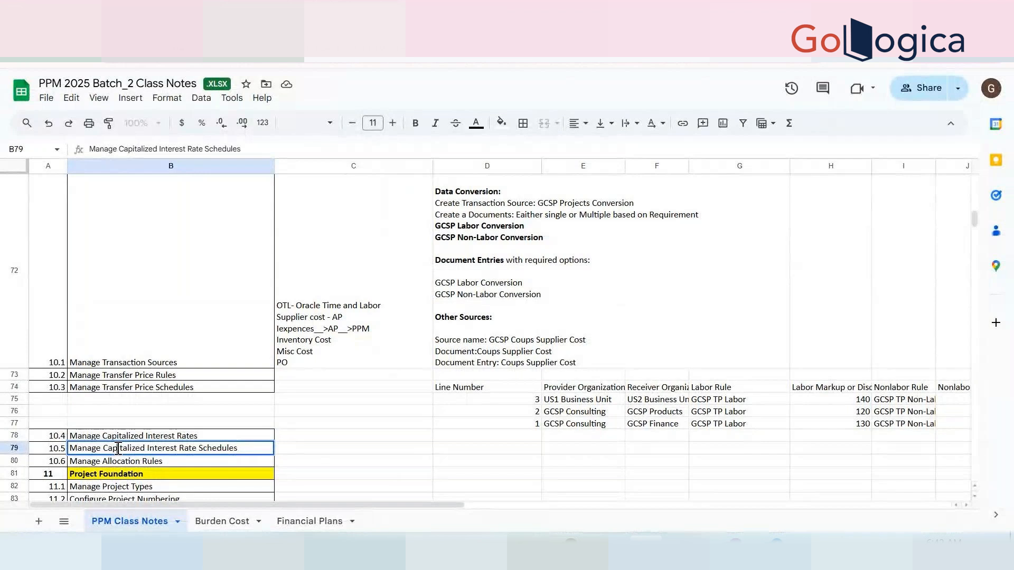
double_click(117, 449)
key(ctrl+c)
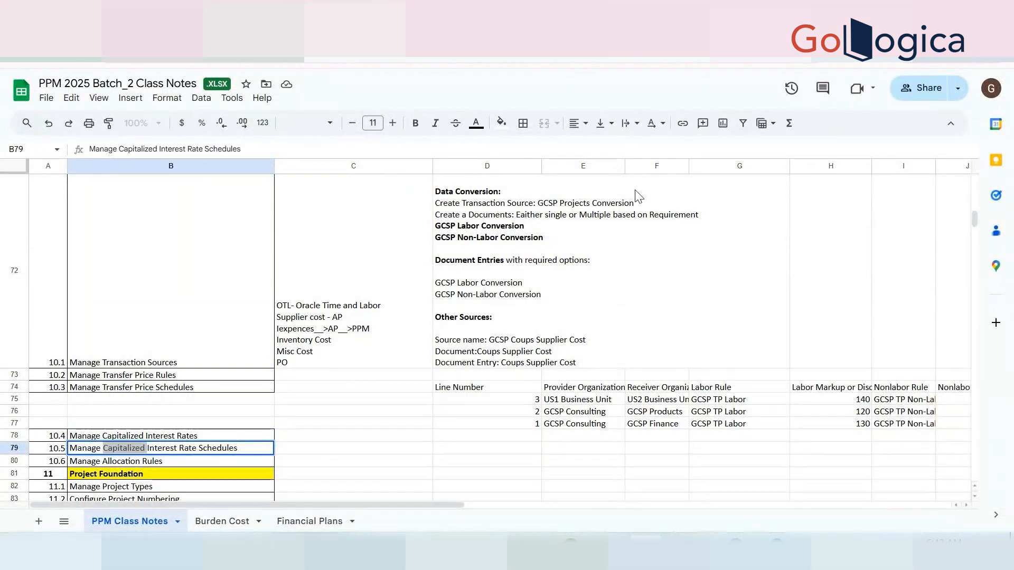
- Return to the Oracle setup page, search the tasks for the copied word Capitalized, and close the results
key(alt+Tab)
click(556, 150)
key(ctrl+v)
key(Return)
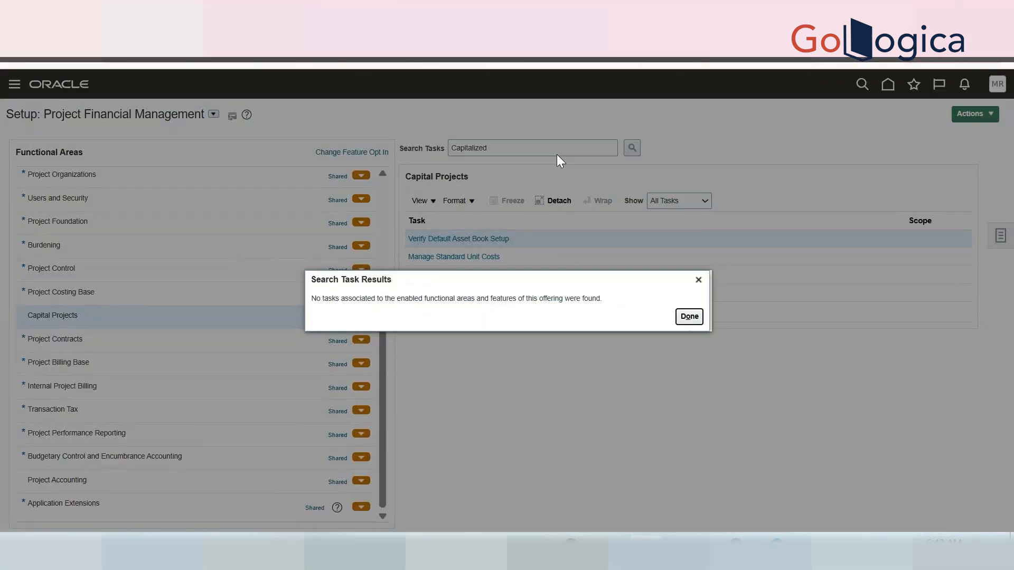
click(689, 316)
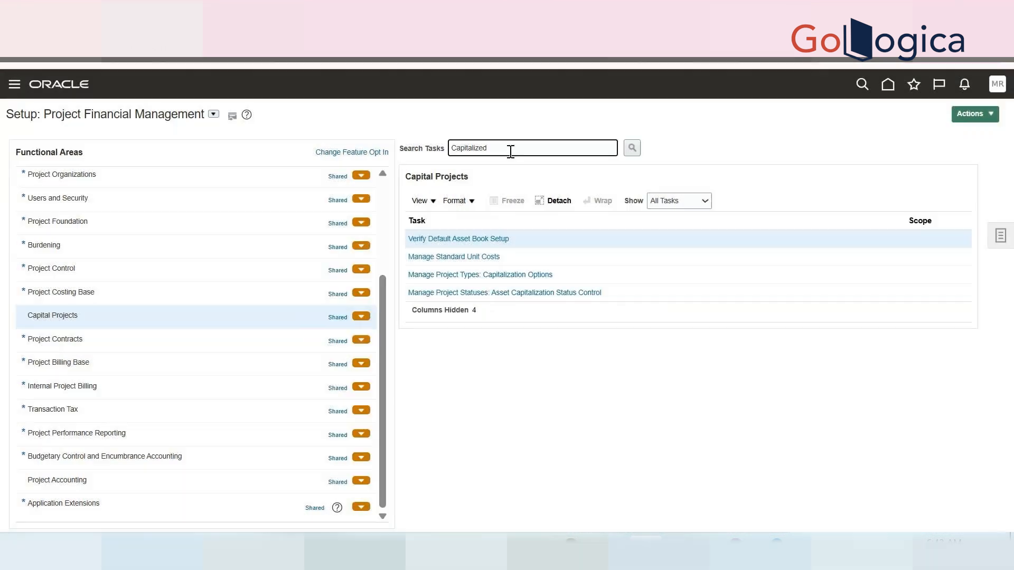
- Repeat the Capitalized task search within the Project Financial Management setup
click(510, 152)
key(Return)
key(Return)
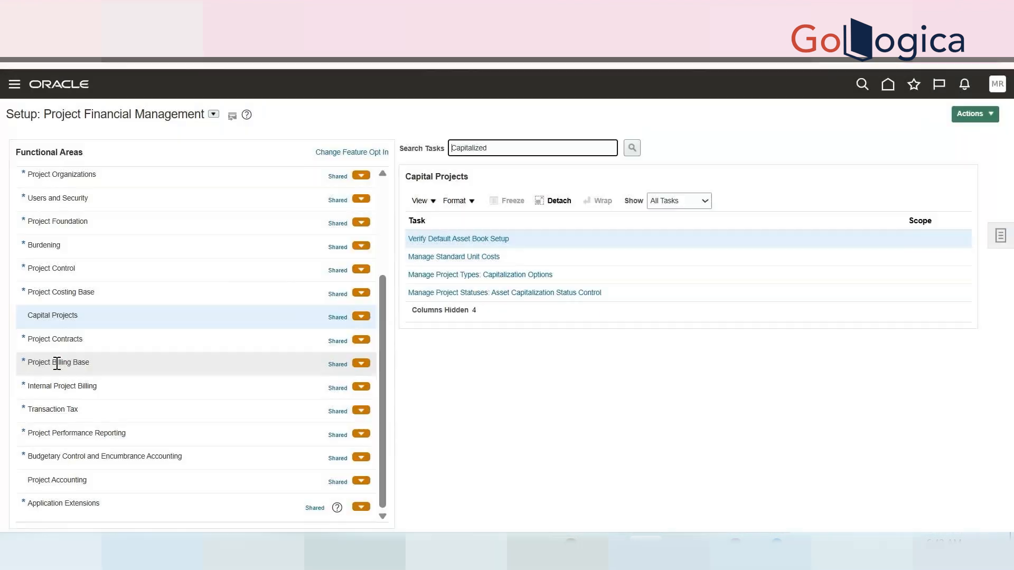
- Open the setup-wide Search page and search for Capitalized across tasks, task lists and business objects
click(997, 242)
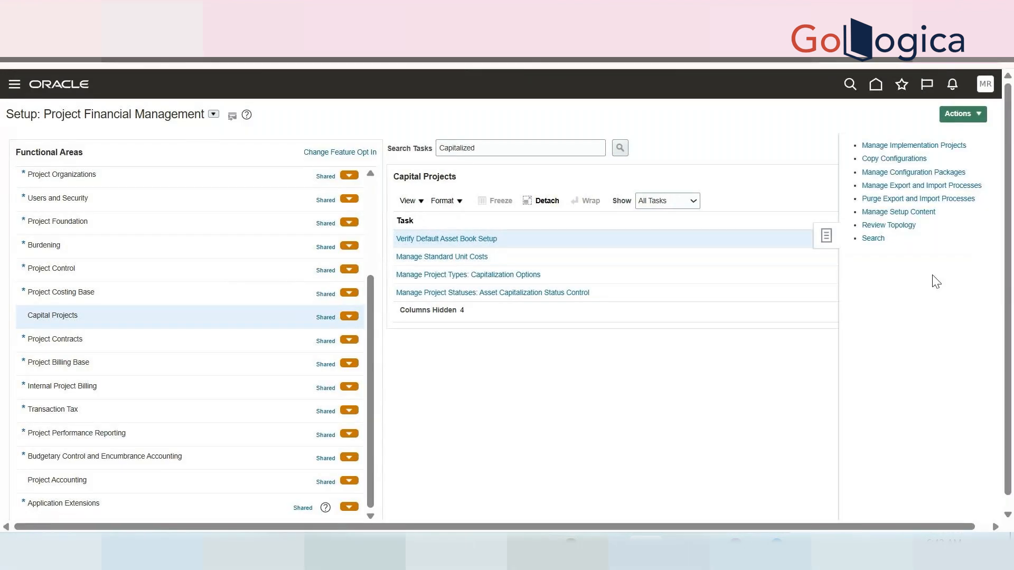
click(874, 239)
click(388, 153)
key(ctrl+v)
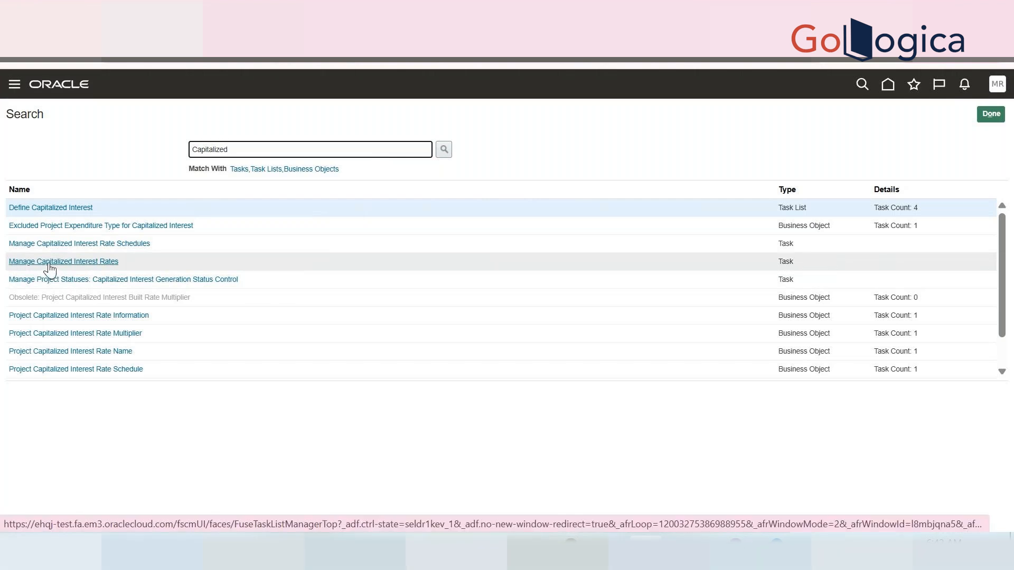
- Open the Manage Capitalized Interest Rates task from the search results
key(alt+Tab)
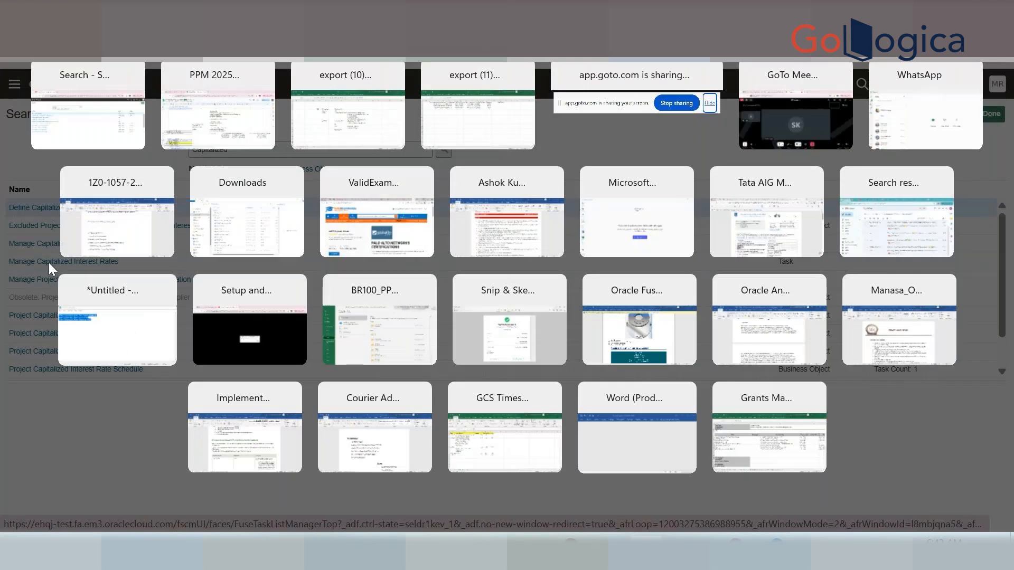
key(alt+Tab)
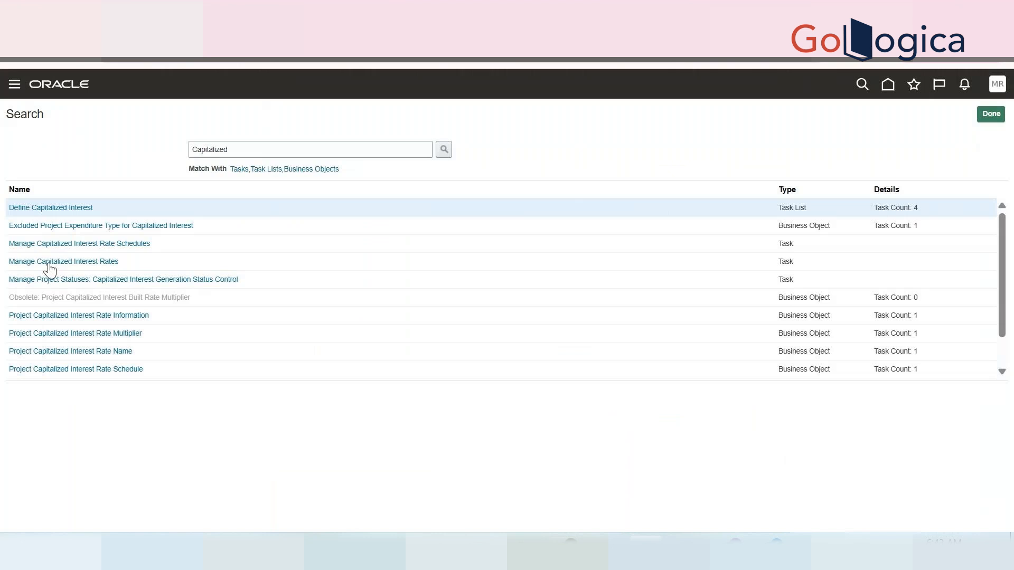
key(alt+Tab)
key(alt+Tab)
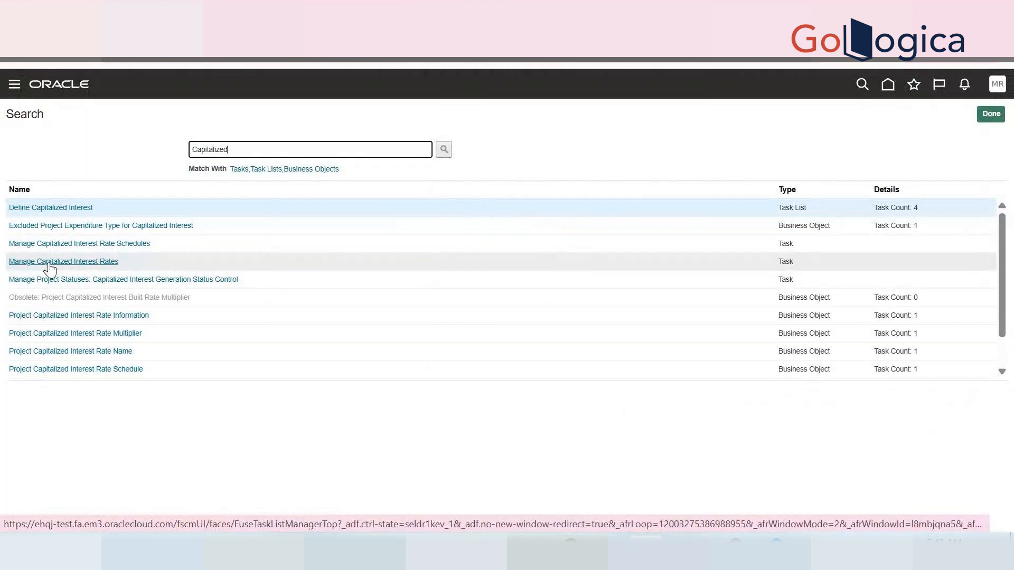
click(50, 268)
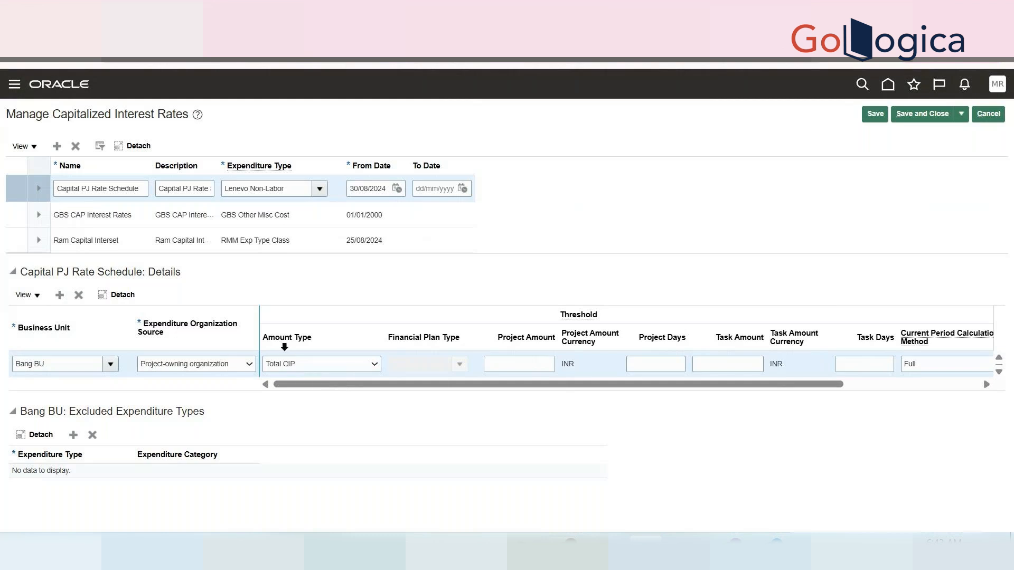
- Add a new capitalized interest rate and name it GCSP Capital Interest Rates
click(57, 146)
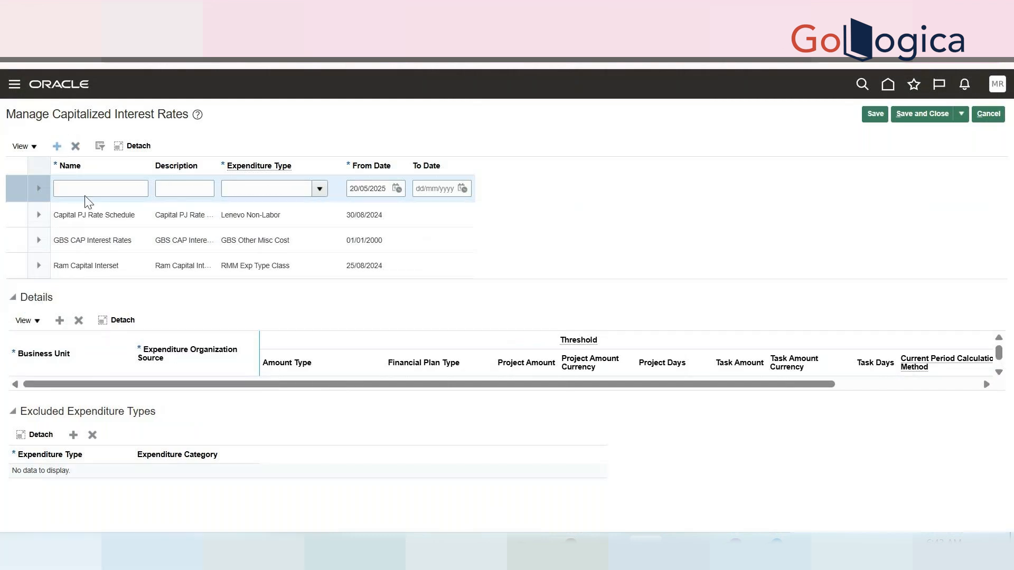
click(86, 184)
text(GCSP)
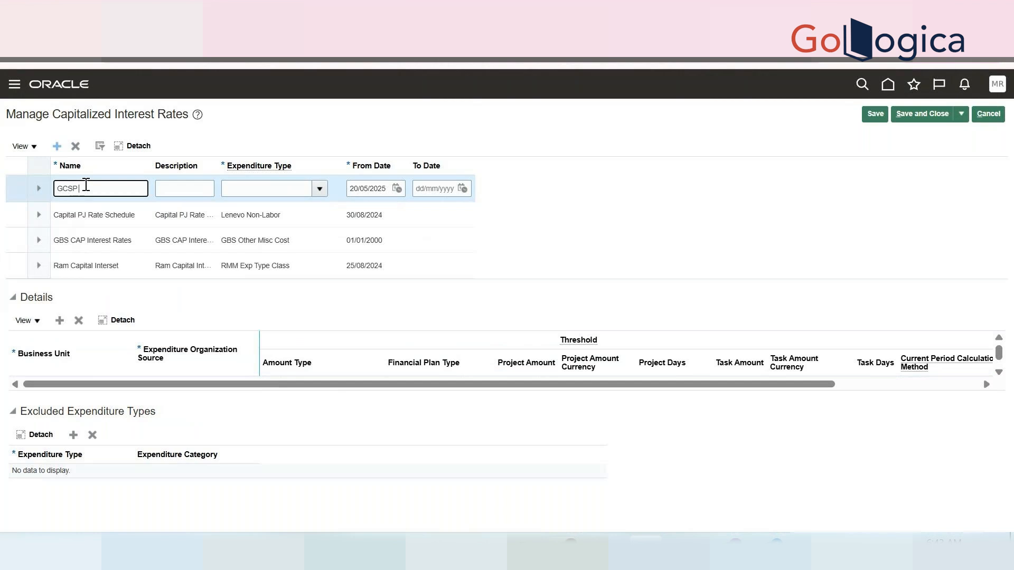
text( Capital Int Rates)
click(111, 190)
text(erest)
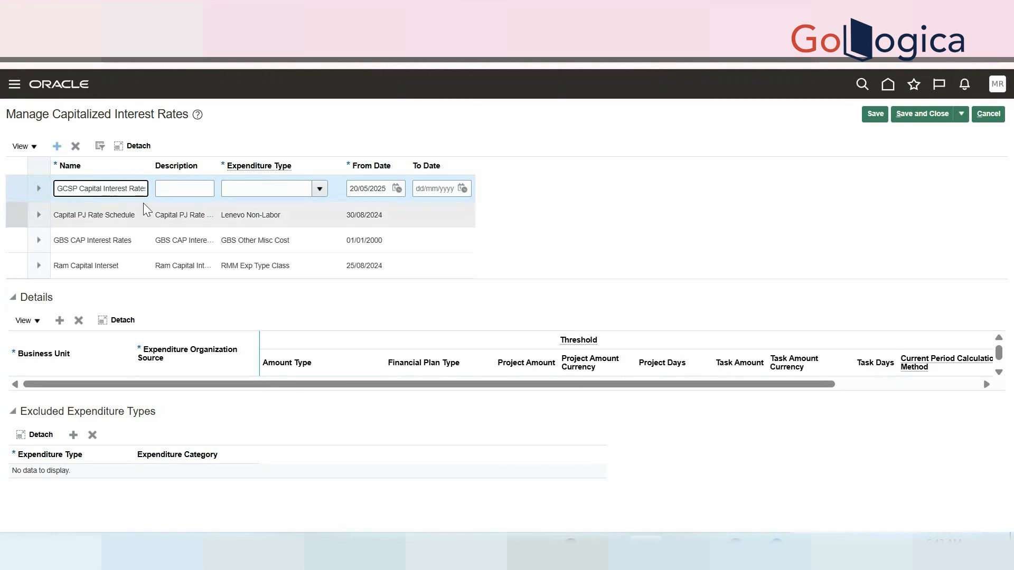
- Copy the new rate's name, GCSP Capital Interest Rates, into its description
triple_click(125, 188)
key(ctrl+c)
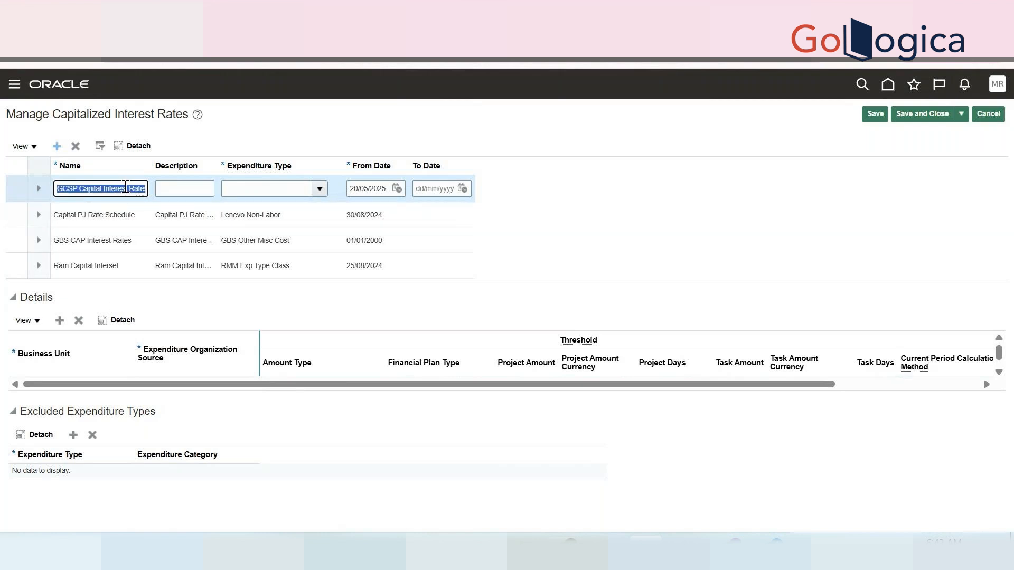
click(181, 188)
key(ctrl+v)
- Search the expenditure types for GCSP and assign GCSP-Fin Misc to the new interest rate
click(260, 184)
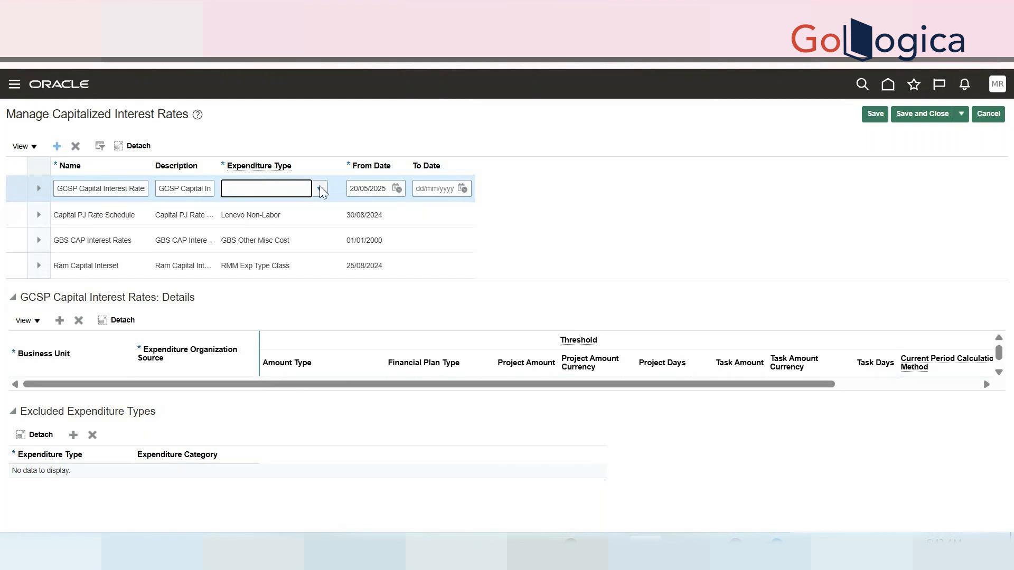
text(GCSP)
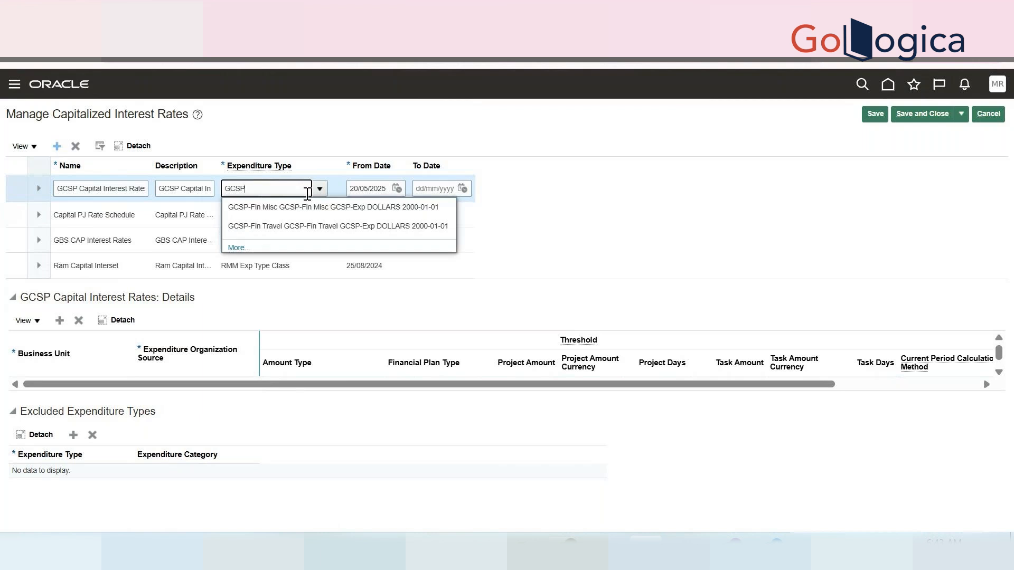
click(238, 248)
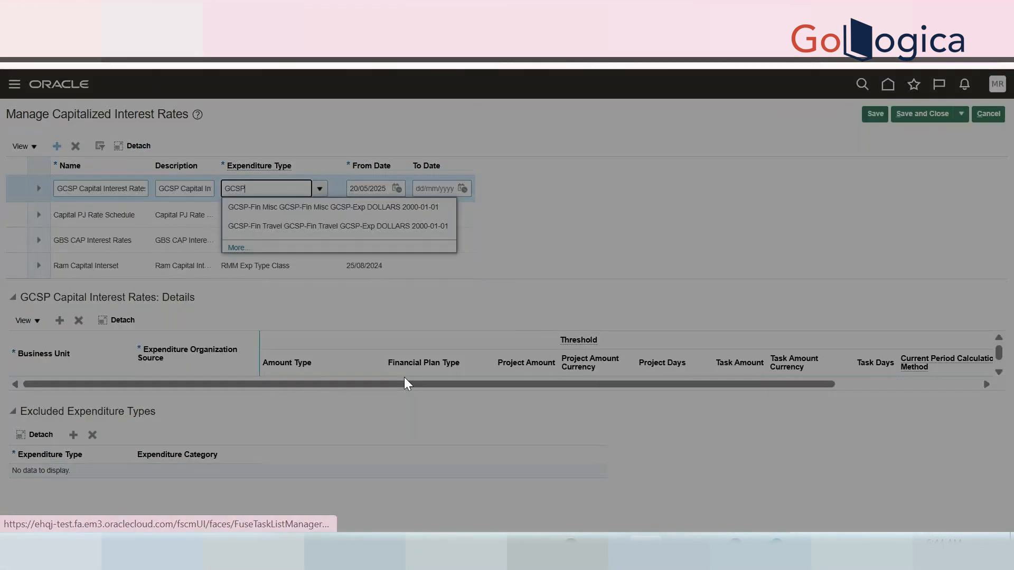
click(819, 336)
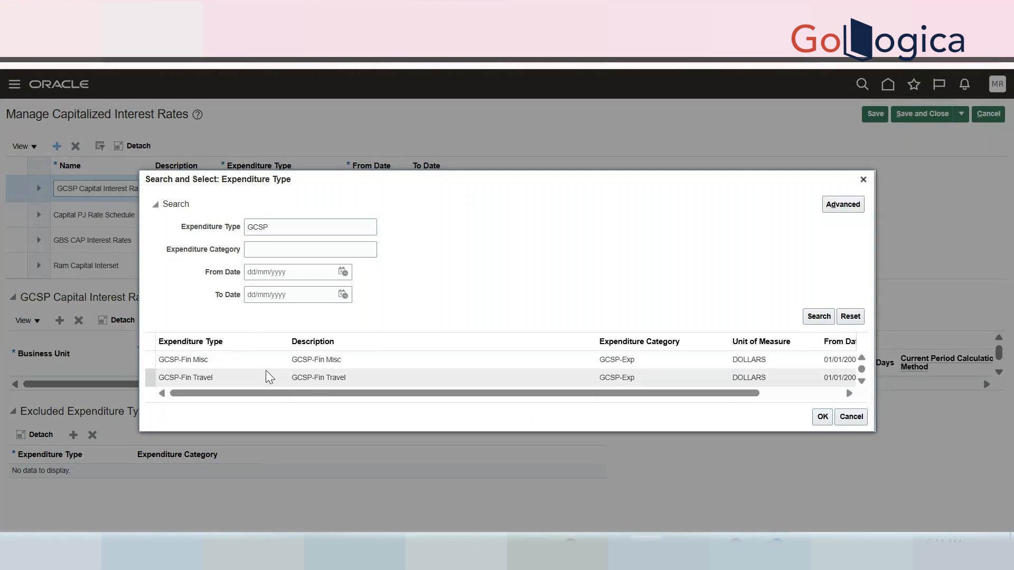
click(243, 361)
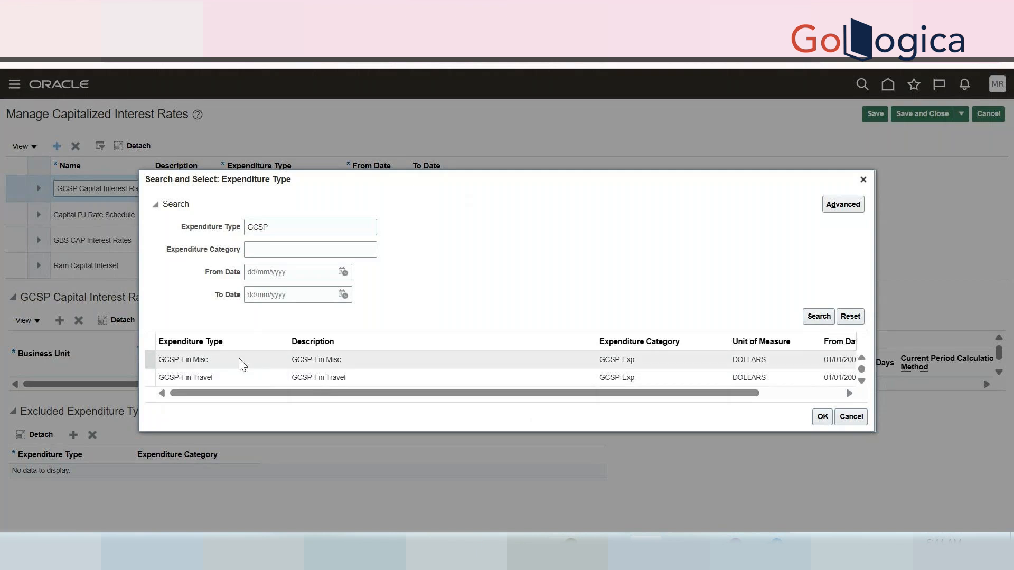
click(820, 415)
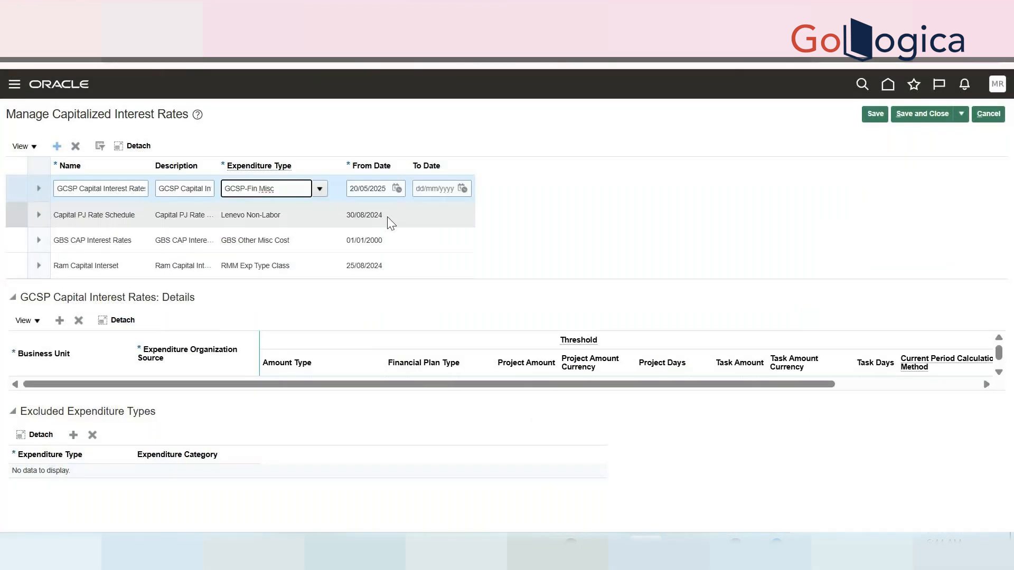
- Set the new interest rate's From Date to 01/01/2000
double_click(367, 189)
text(01/0)
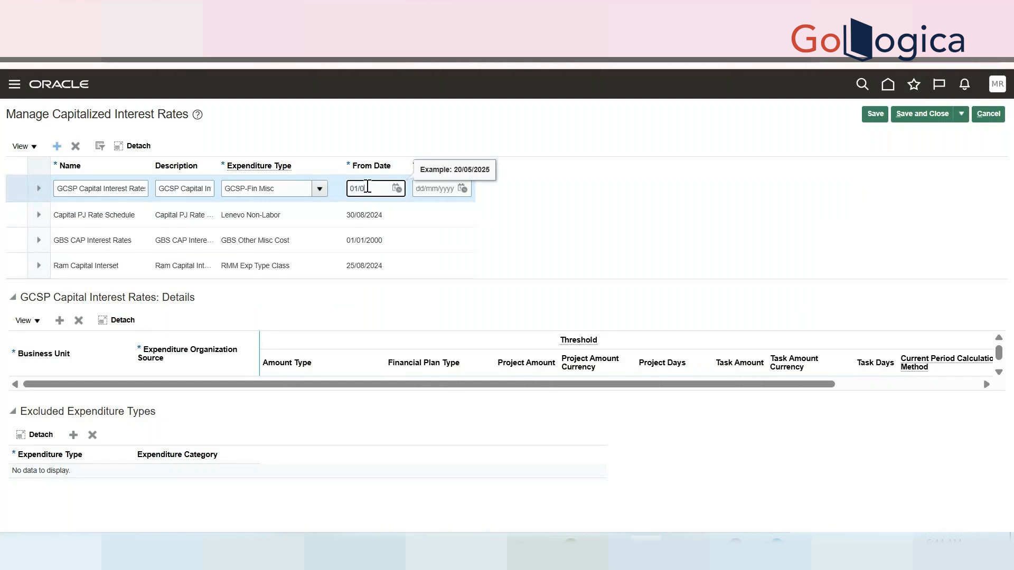
text(1/2000)
key(Tab)
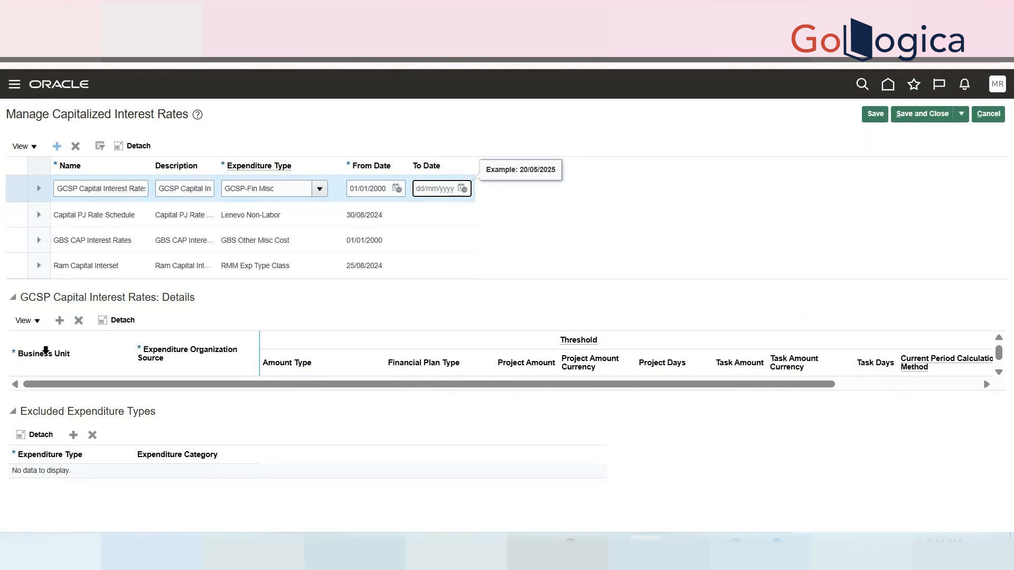
- Add a details row to GCSP Capital Interest Rates for US1 Business Unit
click(59, 321)
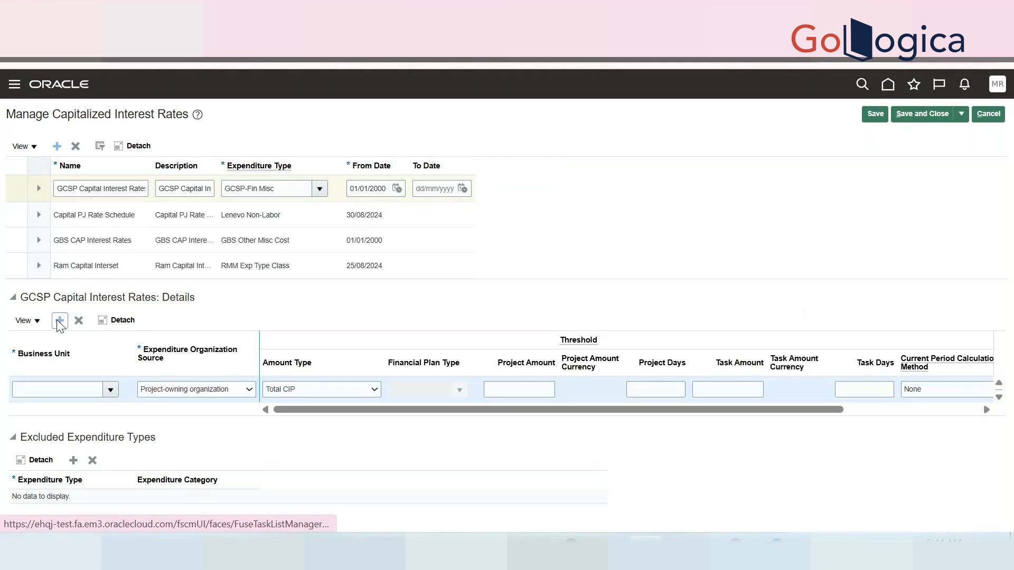
click(34, 389)
text(US1)
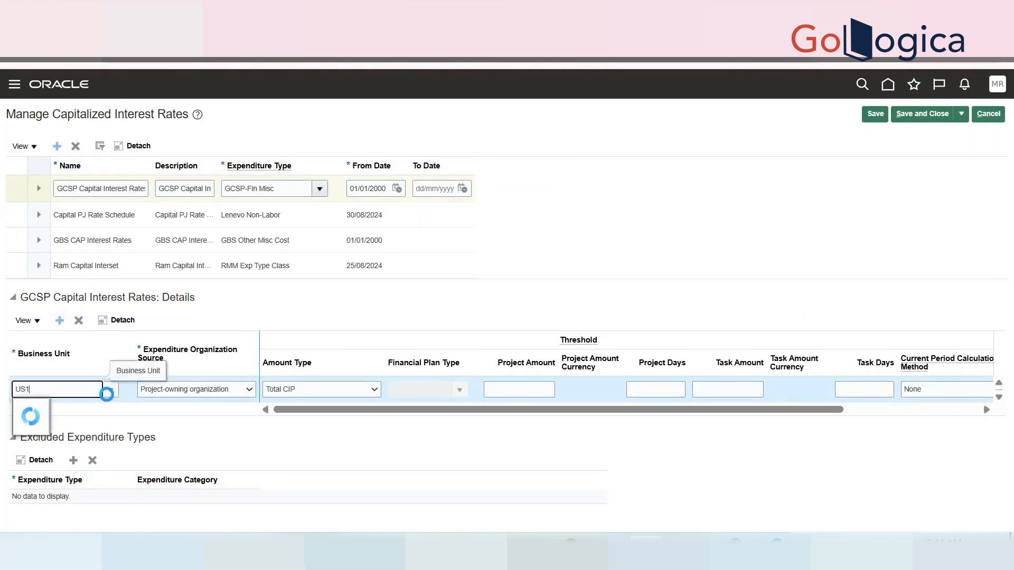
click(81, 407)
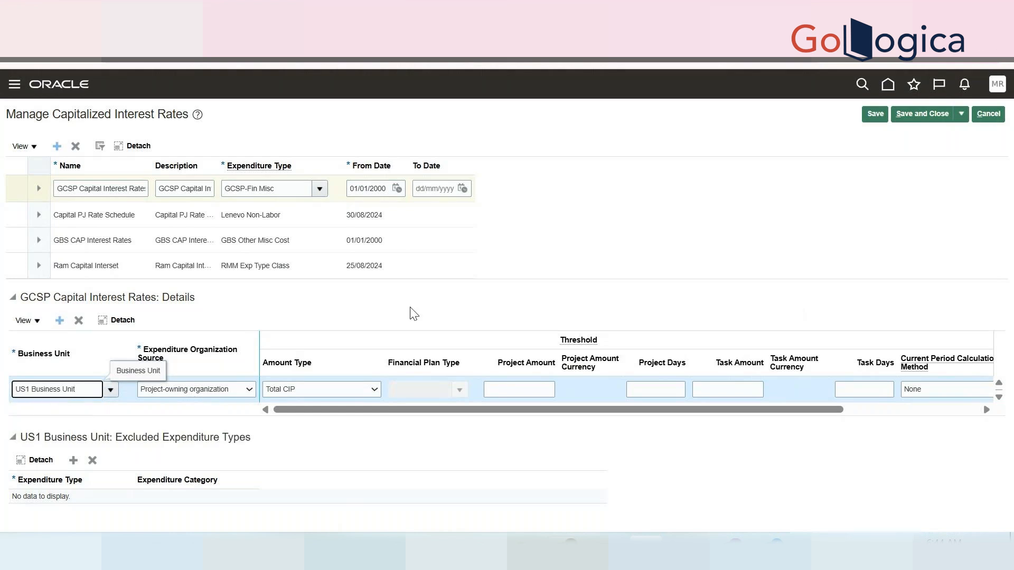
- Review the Expenditure Organization Source and threshold Amount Type options, keeping Project-owning organization and Total CIP
click(224, 391)
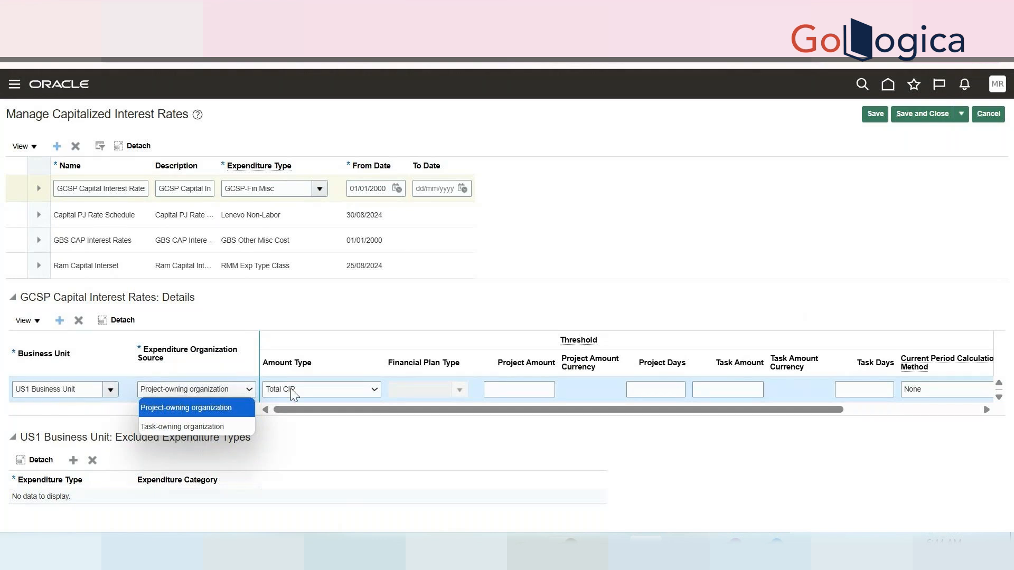
click(344, 328)
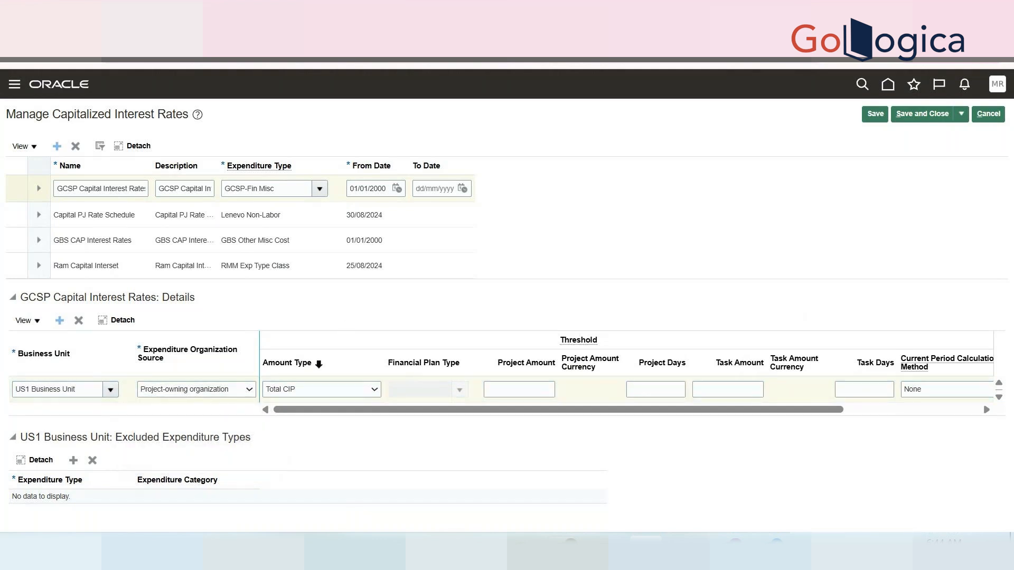
click(306, 391)
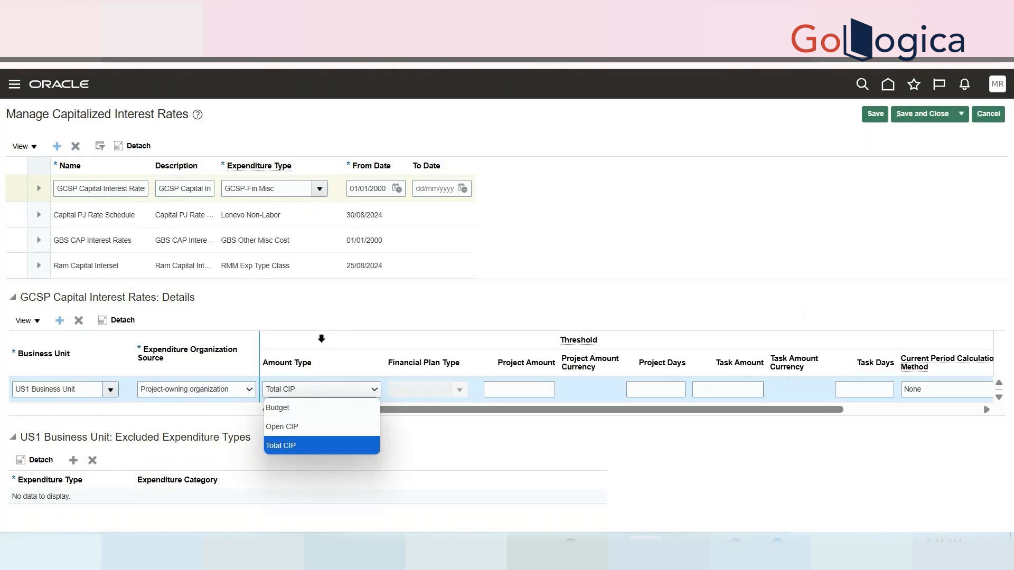
click(333, 319)
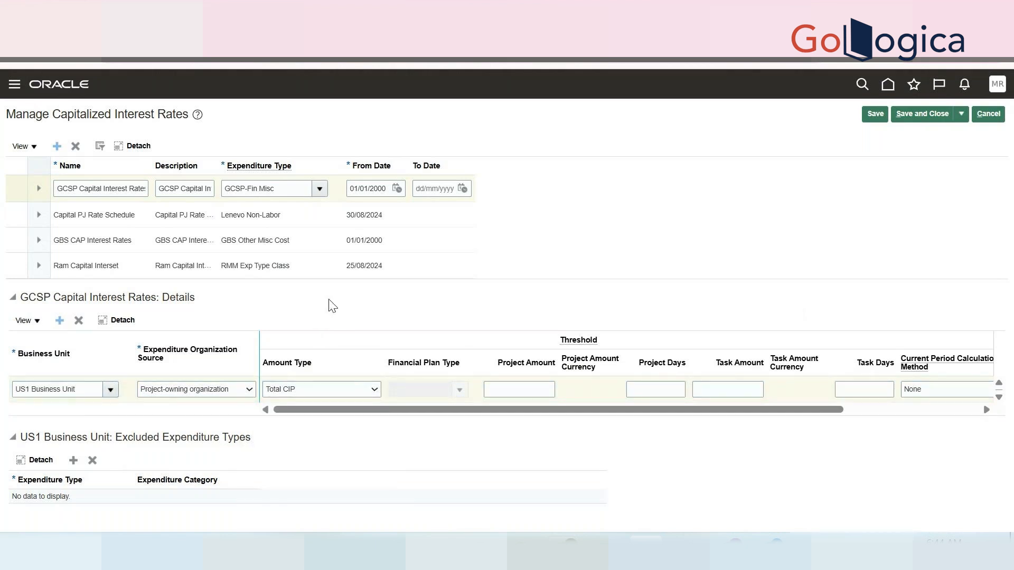
- Set the Current Period Calculation Method of the US1 Business Unit details row to Full
drag(552, 412, 637, 411)
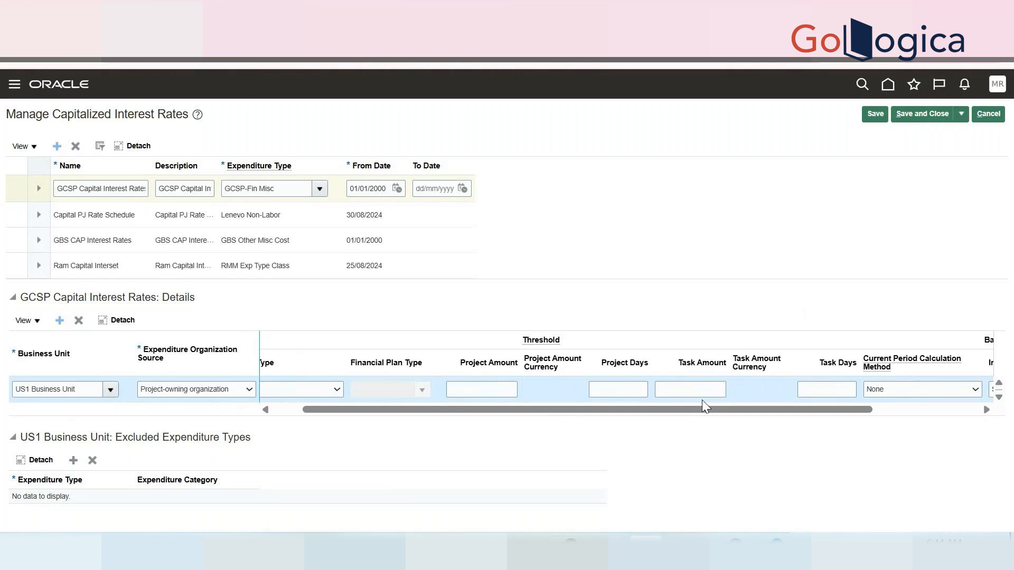
drag(705, 407, 824, 419)
click(808, 388)
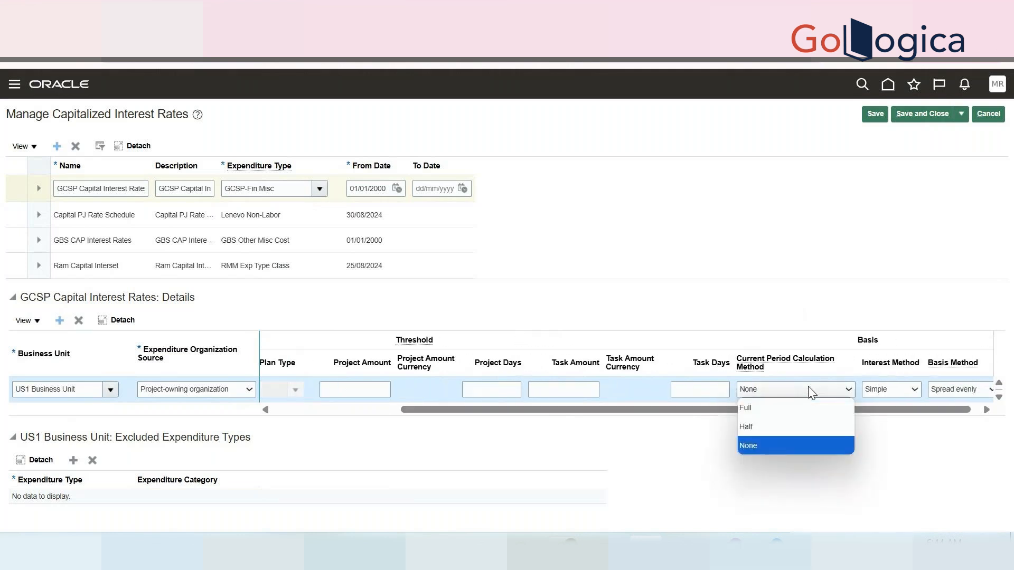
click(790, 407)
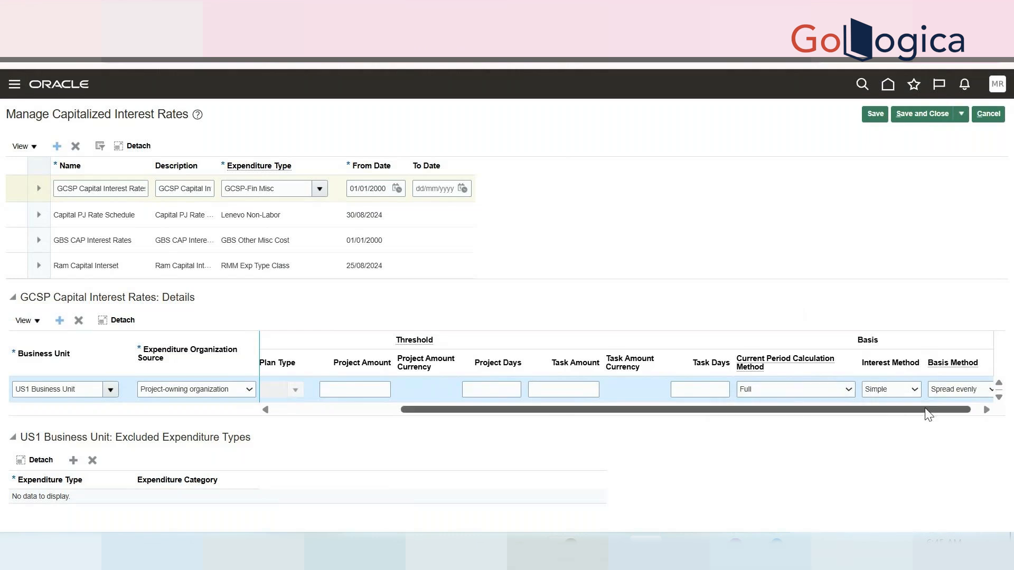
- Review the Interest Method and Basis Method options for US1 Business Unit, keeping Simple and Spread evenly
click(910, 391)
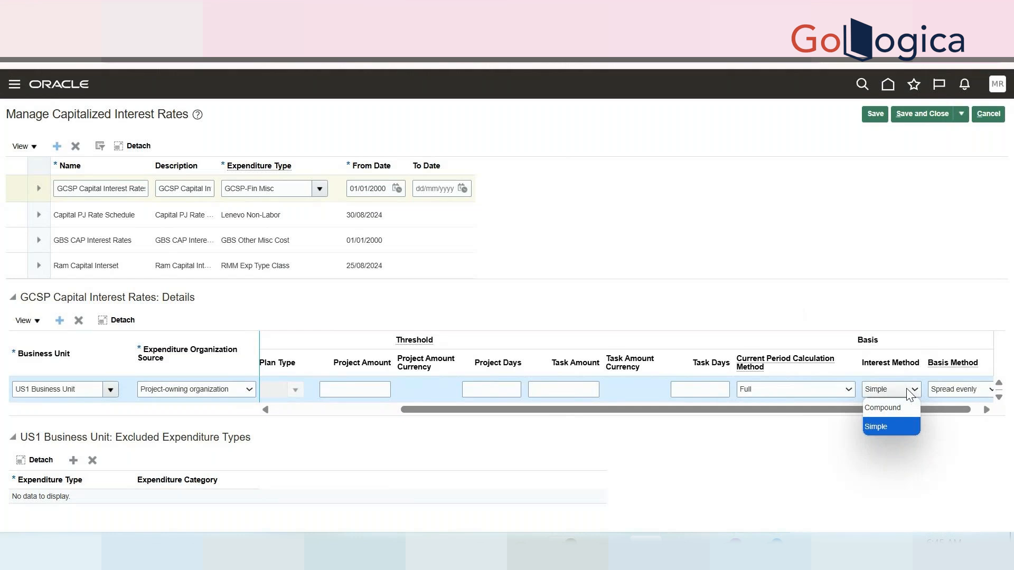
click(979, 406)
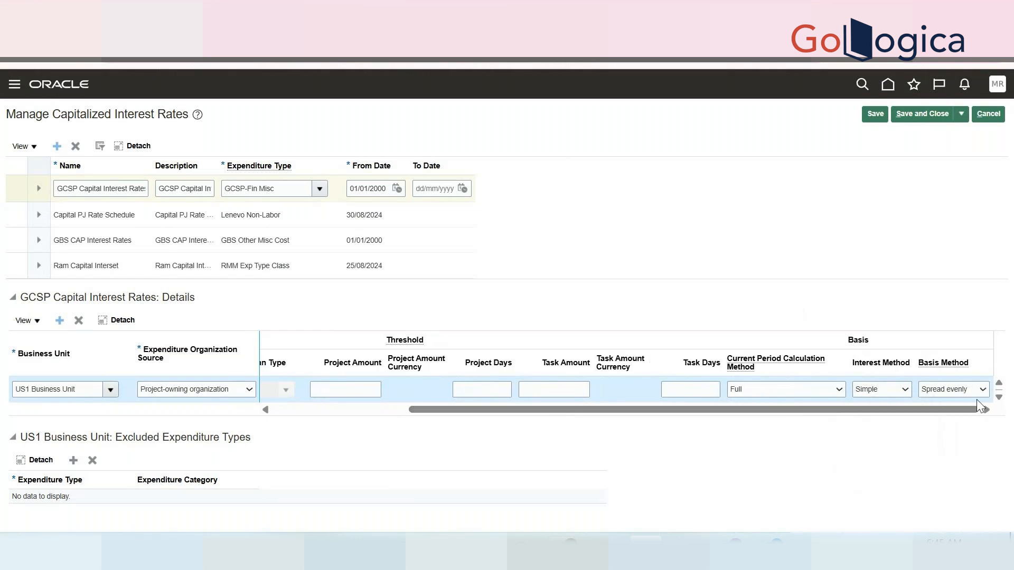
click(978, 391)
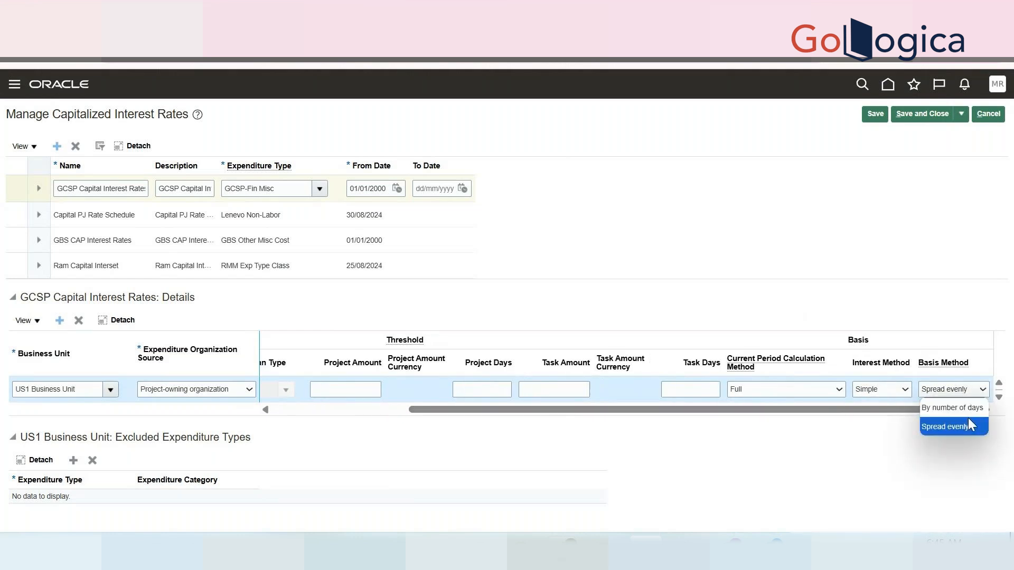
click(959, 290)
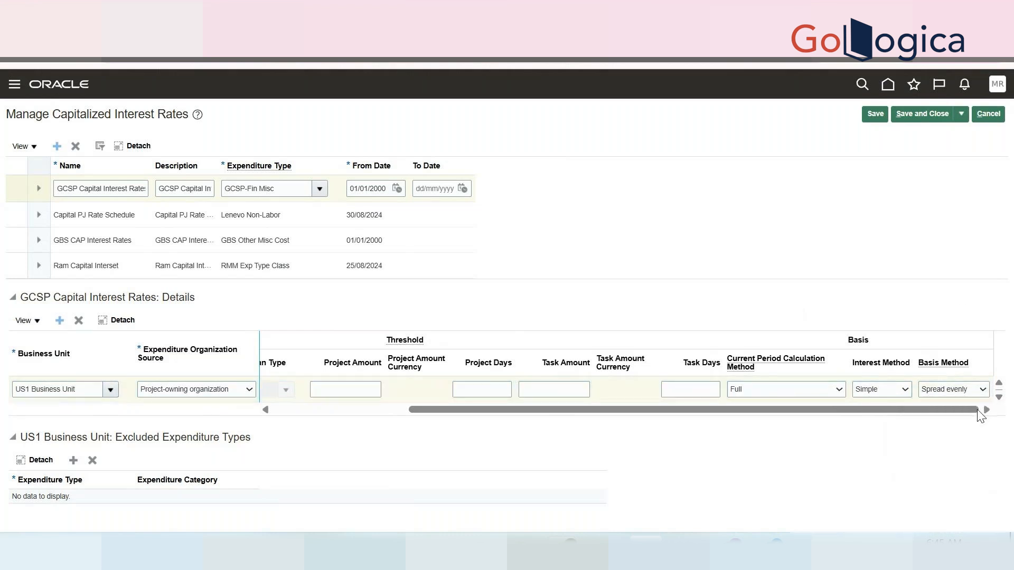
- Add GCSP-Fin Misc as an excluded expenditure type for US1 Business Unit
click(74, 462)
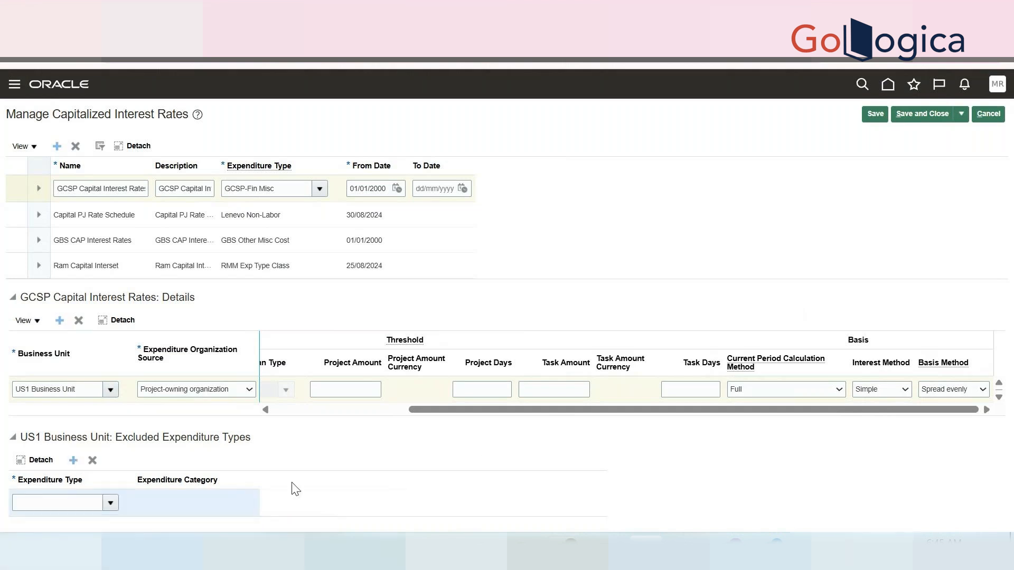
click(110, 502)
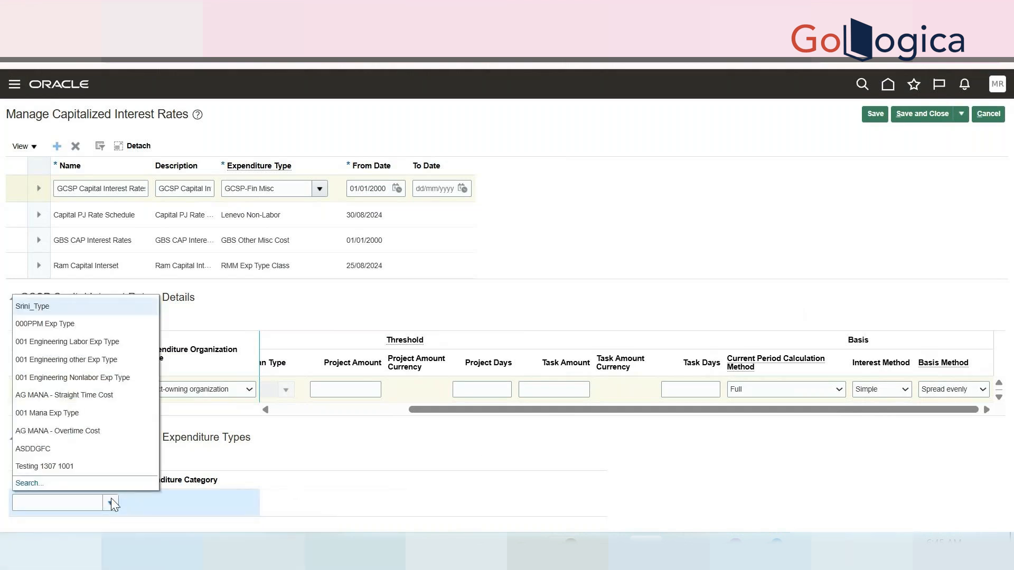
click(93, 501)
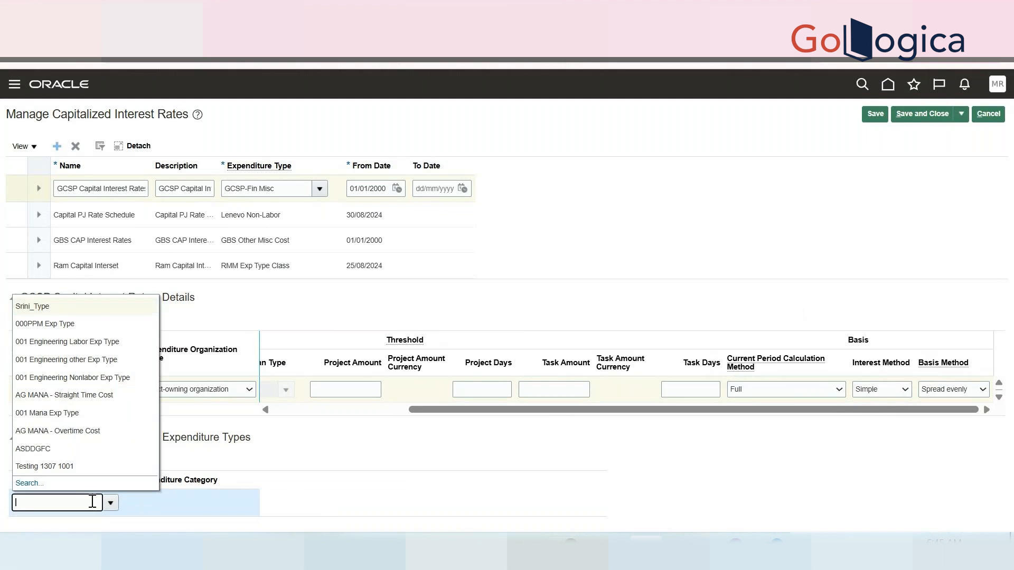
text(GCSP)
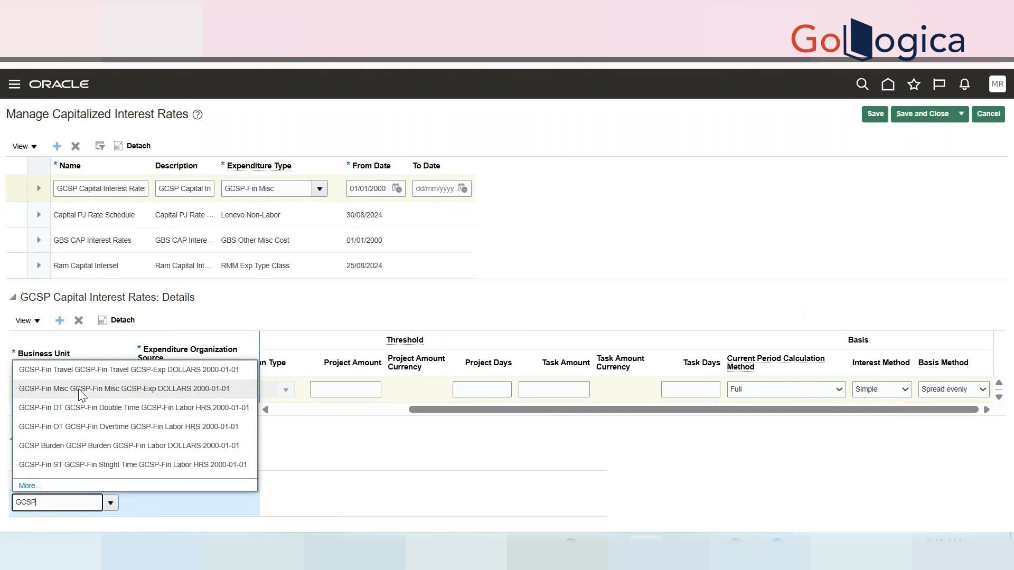
click(78, 388)
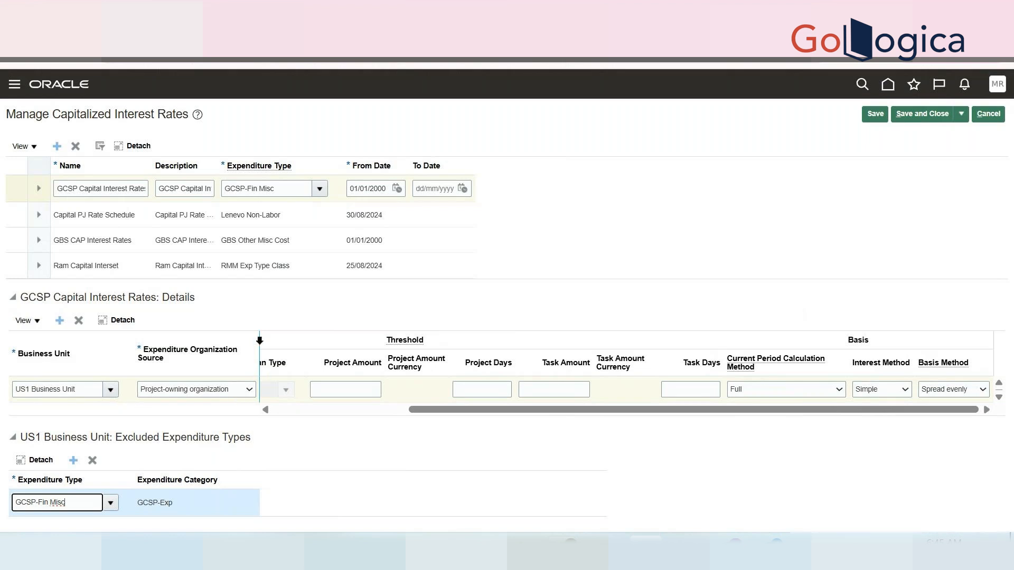
- Review the threshold Amount Type options of the US1 Business Unit details row, keeping Total CIP
click(210, 388)
click(212, 391)
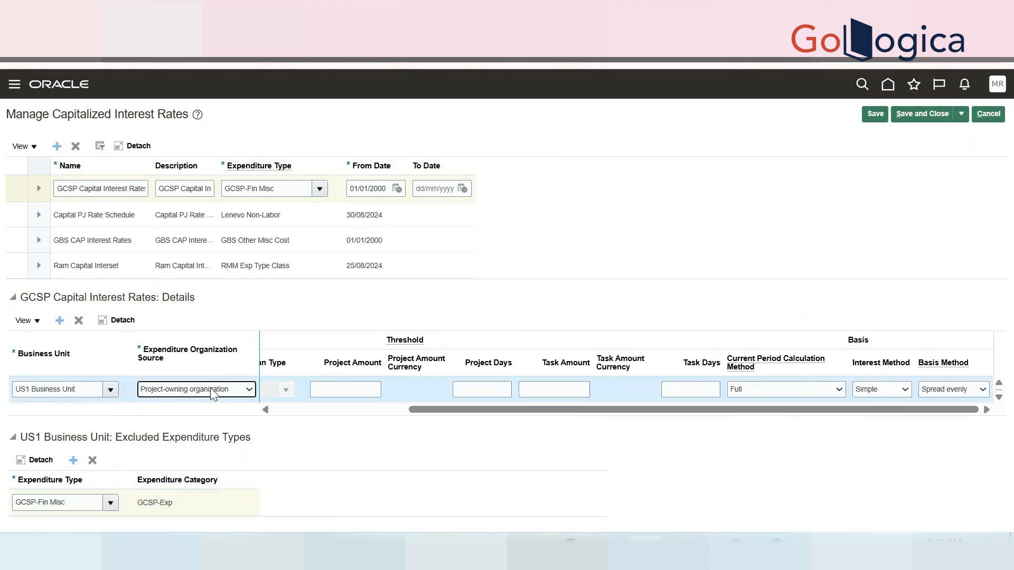
key(Tab)
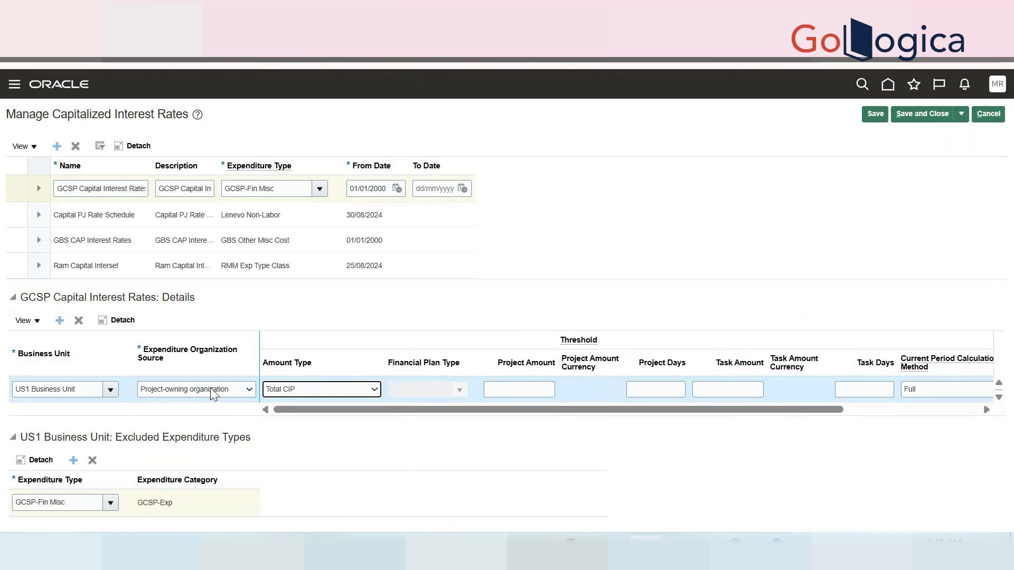
click(263, 382)
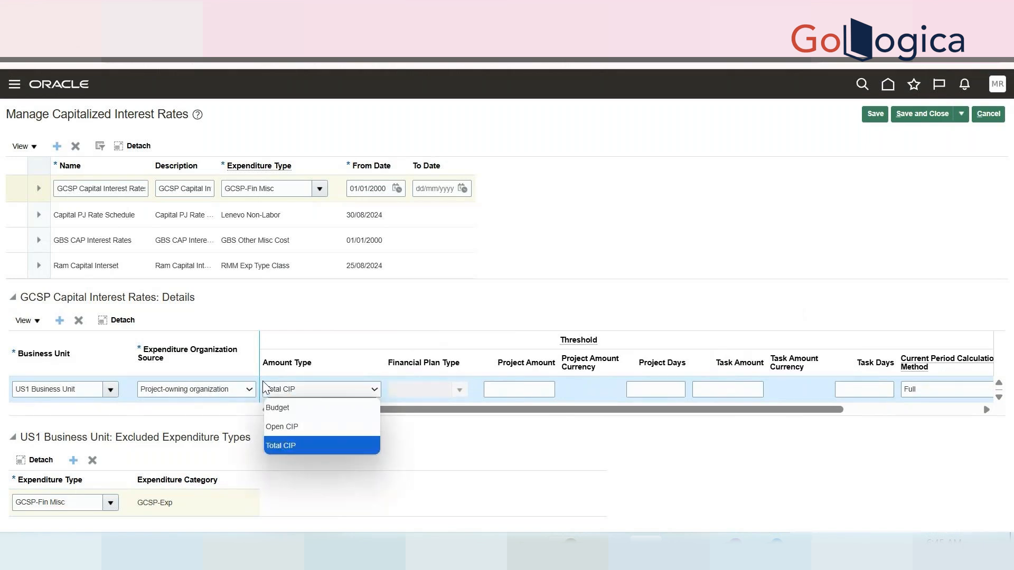
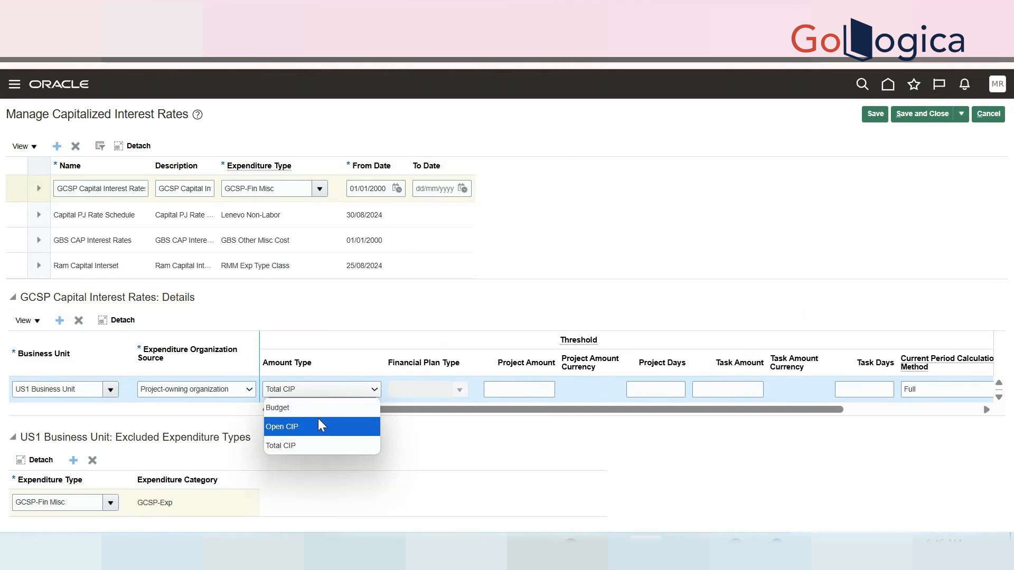
click(493, 308)
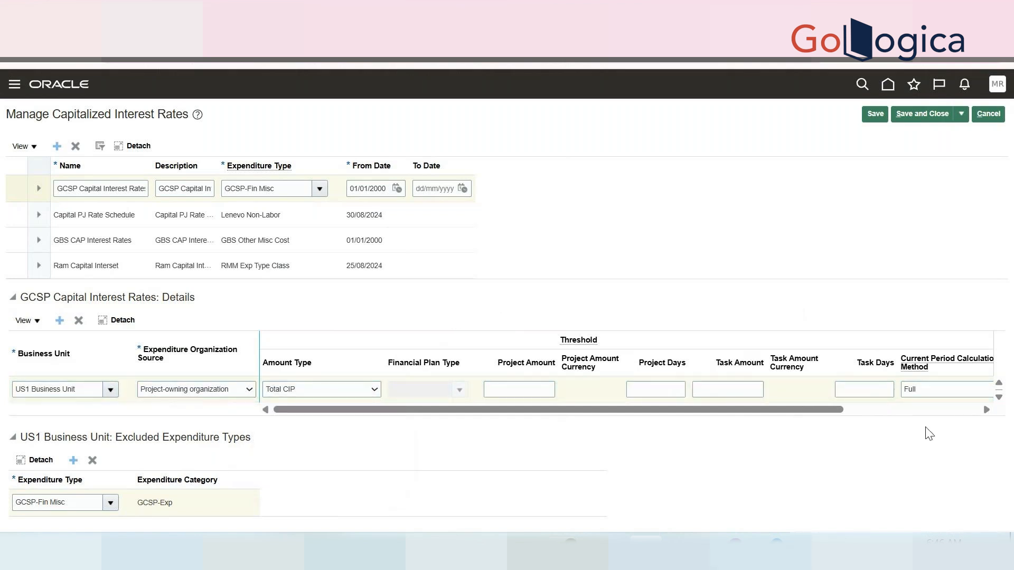
click(909, 411)
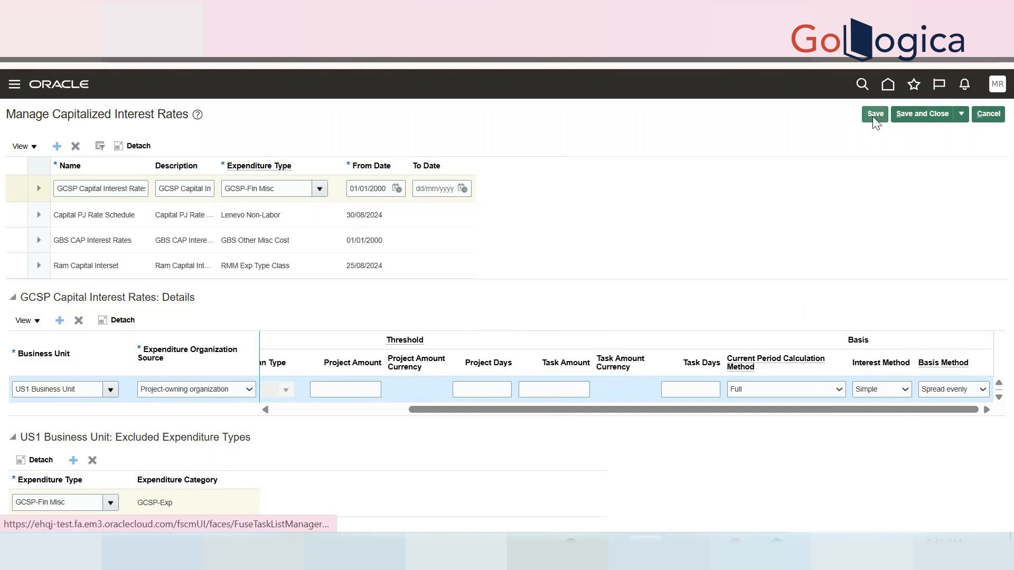
- Copy the interest rate name and note "Create a Name :GCSP Capital Interest Rates" in C78 of the Google Sheets class notes
click(108, 196)
key(ctrl+c)
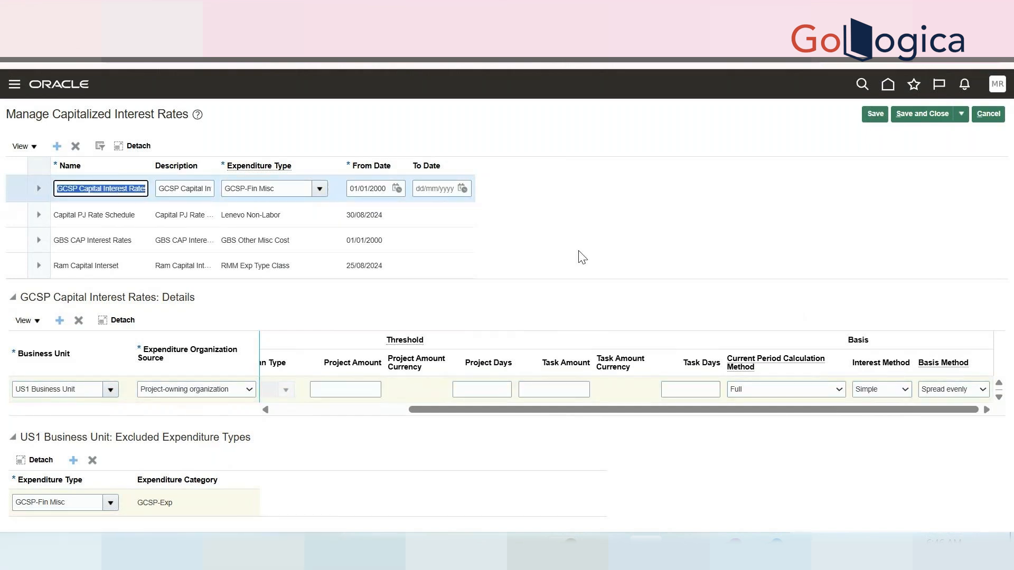
click(617, 250)
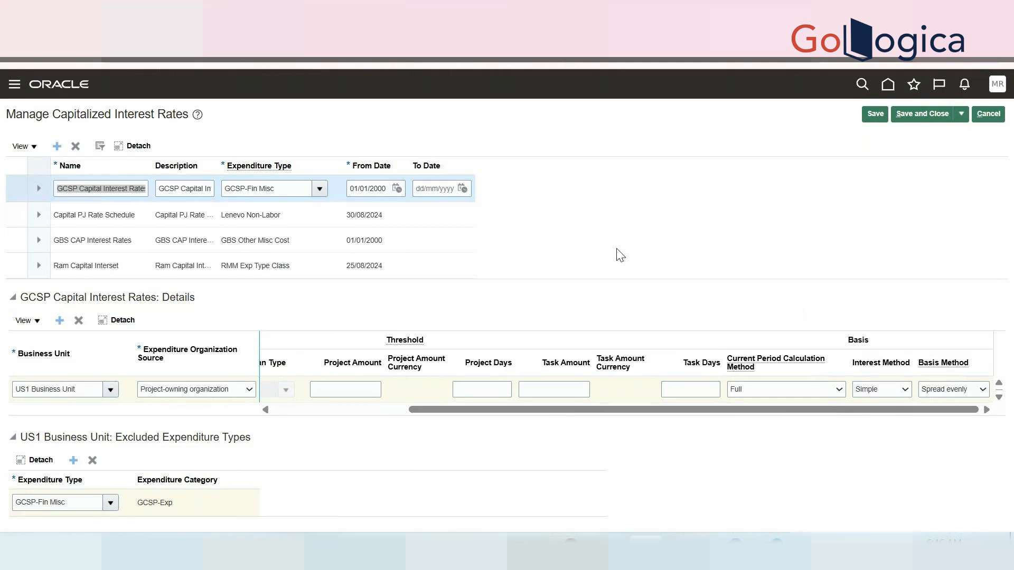
key(alt+Tab)
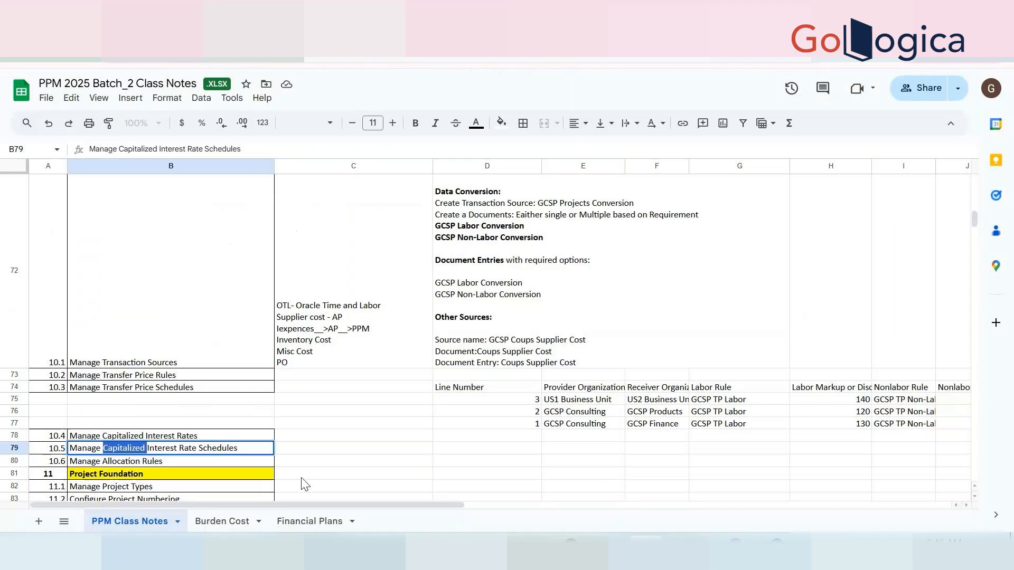
click(338, 448)
click(338, 435)
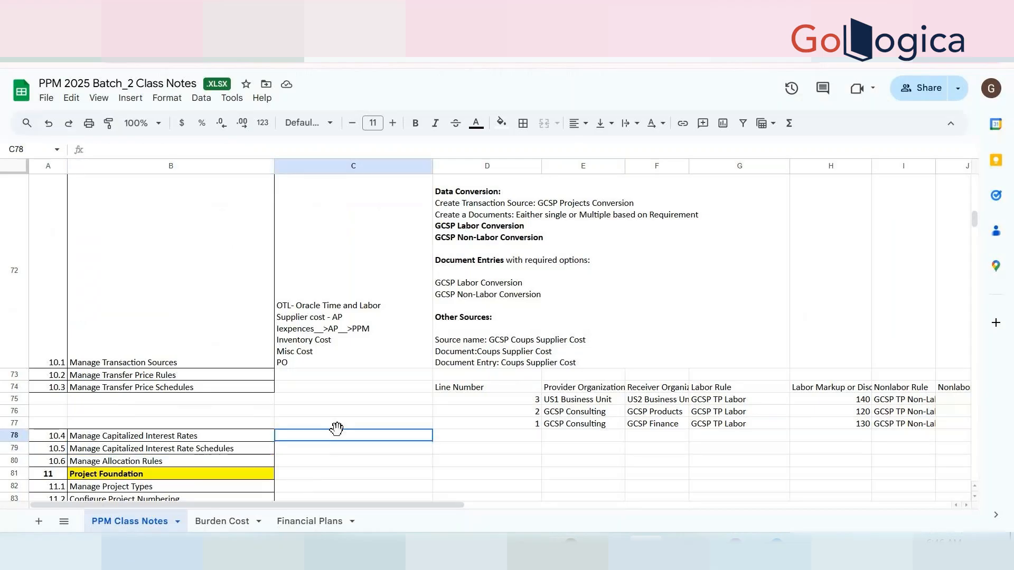
text(Creat)
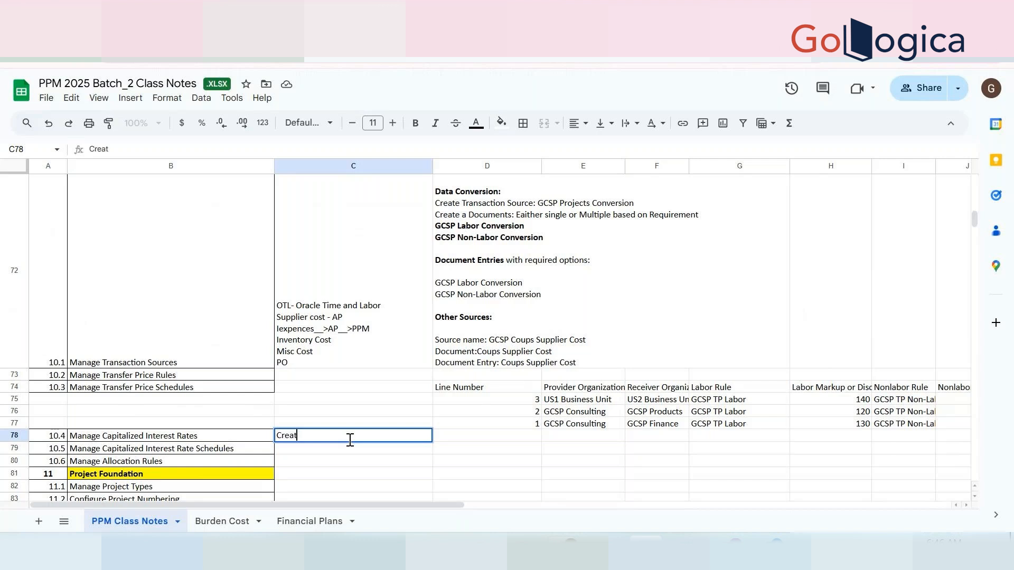
text(e a Name :)
key(ctrl+v)
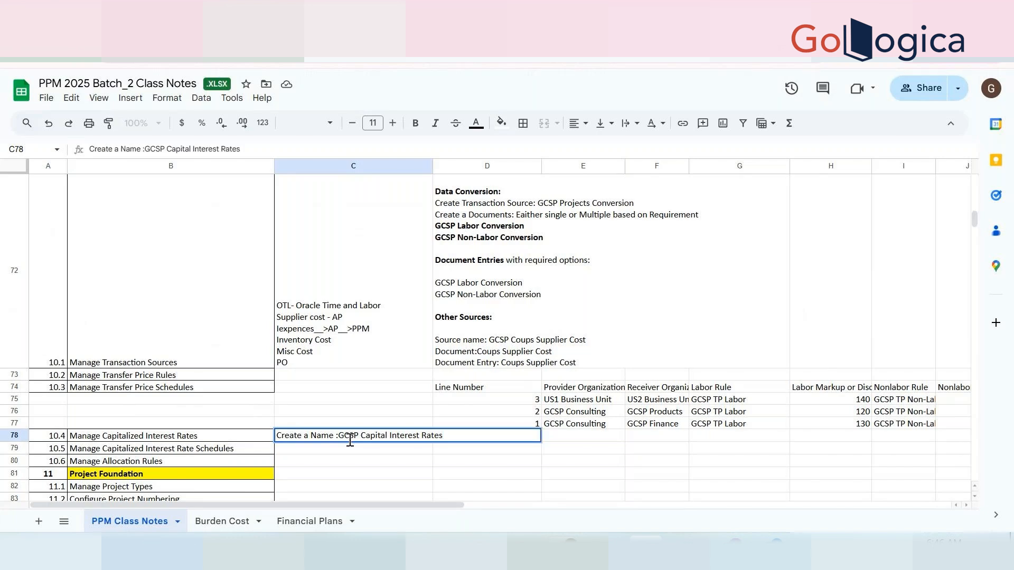
- Add the line "Create Intrest rate Details" to the note in C78 and start a third line with "Assign"
key(alt+Return)
text(Create I)
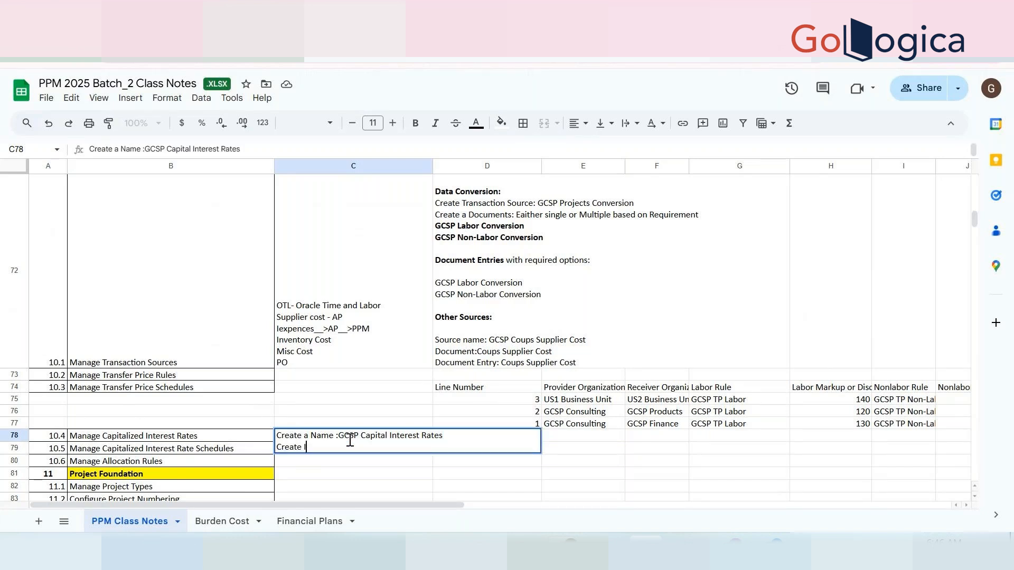
key(alt+Tab)
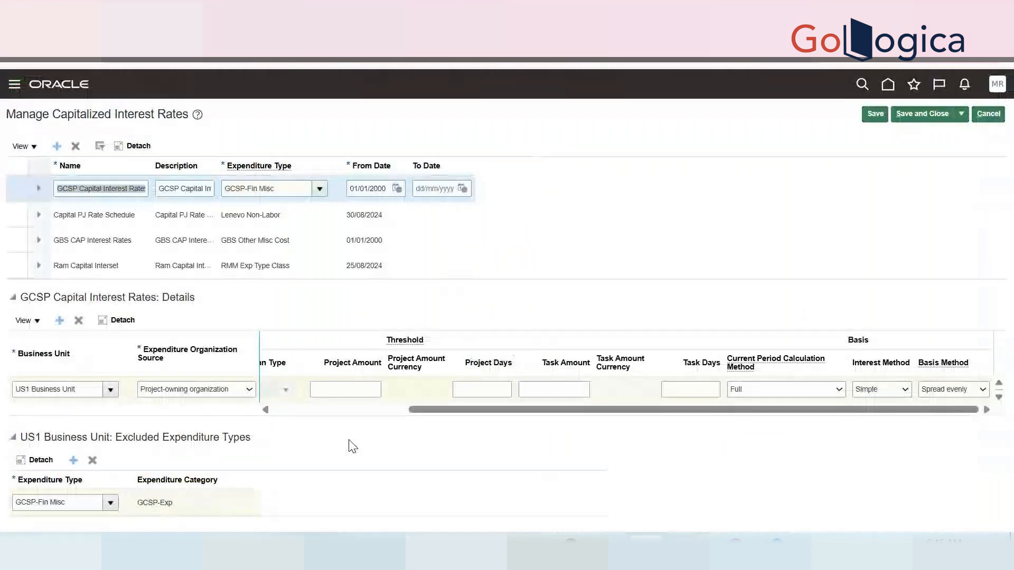
key(alt+Tab)
text(ntr)
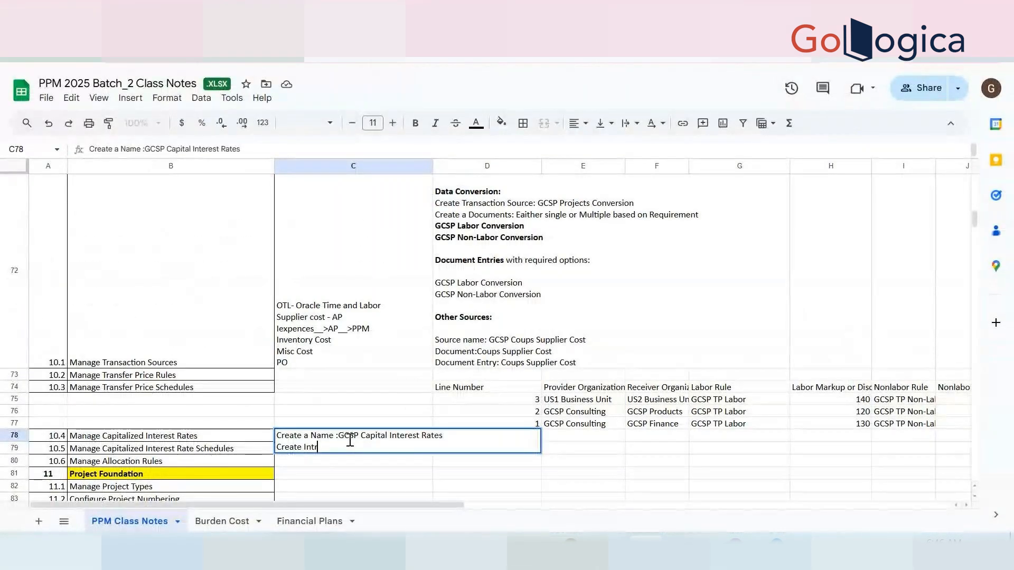
text(est rate Details)
key(alt+Return)
text(Assign)
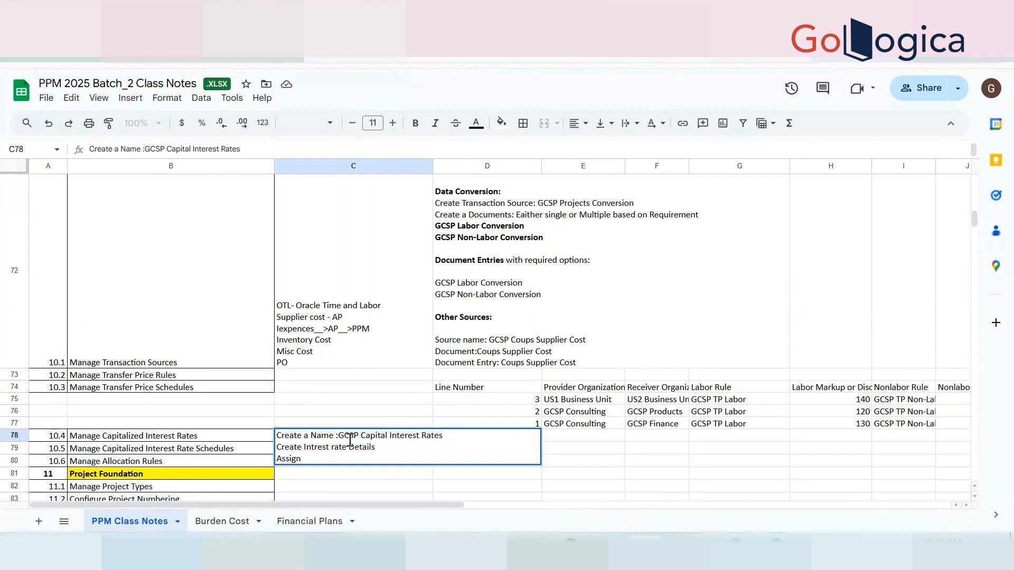
- Switch to Oracle and replace US1 Business Unit's excluded expenditure type row with a new one for GCSP-Fin Travel
key(alt+Tab)
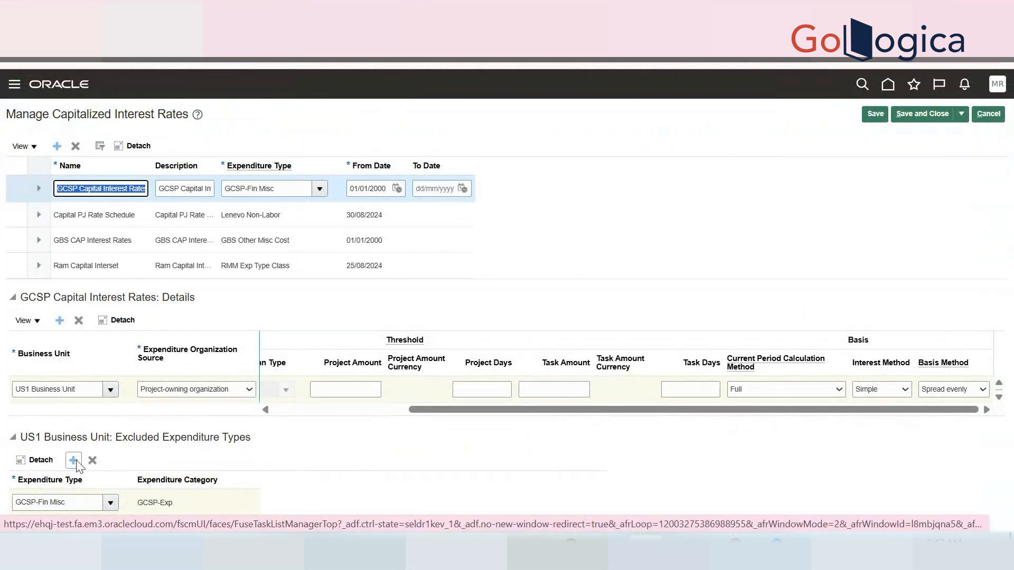
click(92, 460)
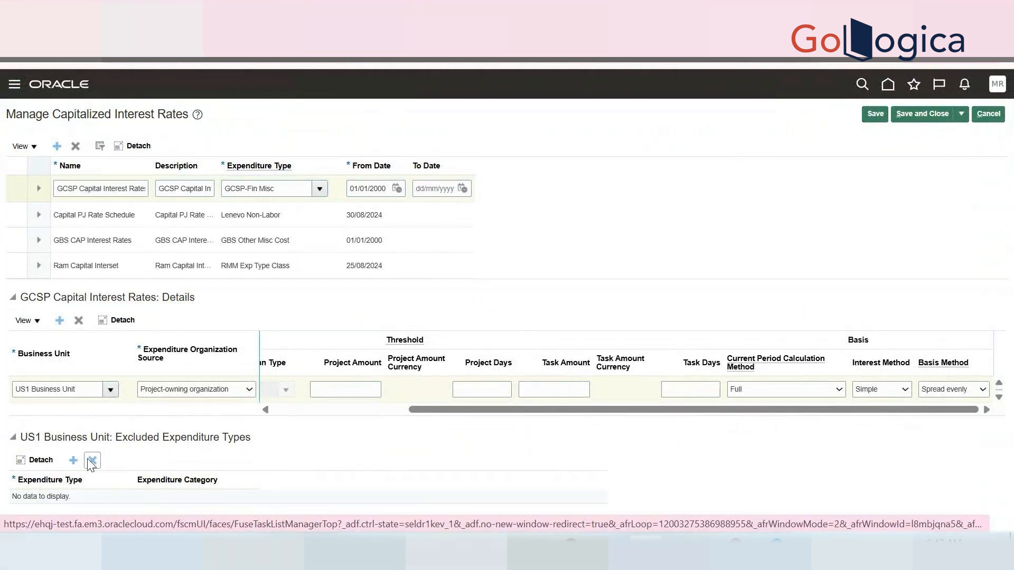
click(73, 460)
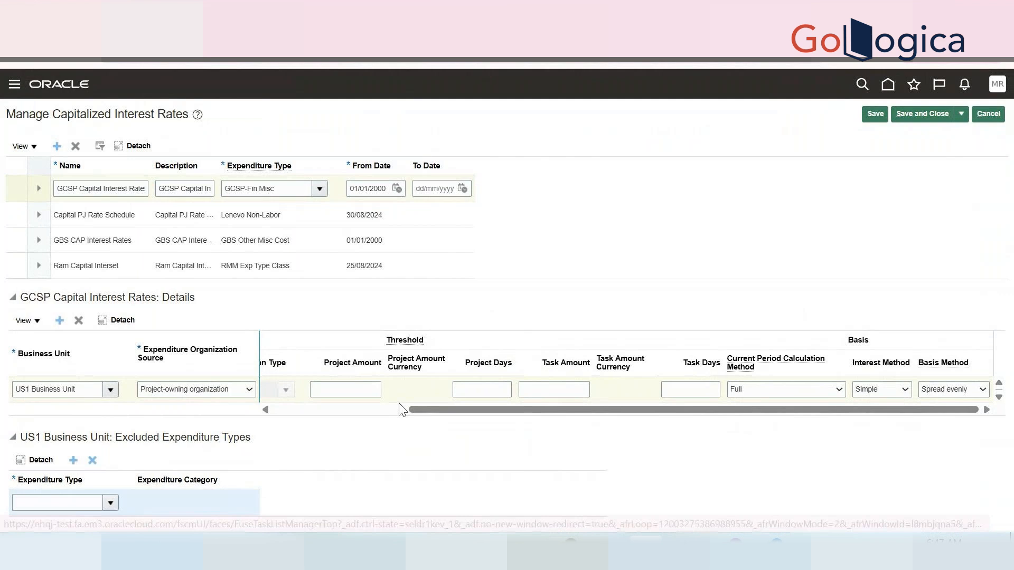
click(76, 504)
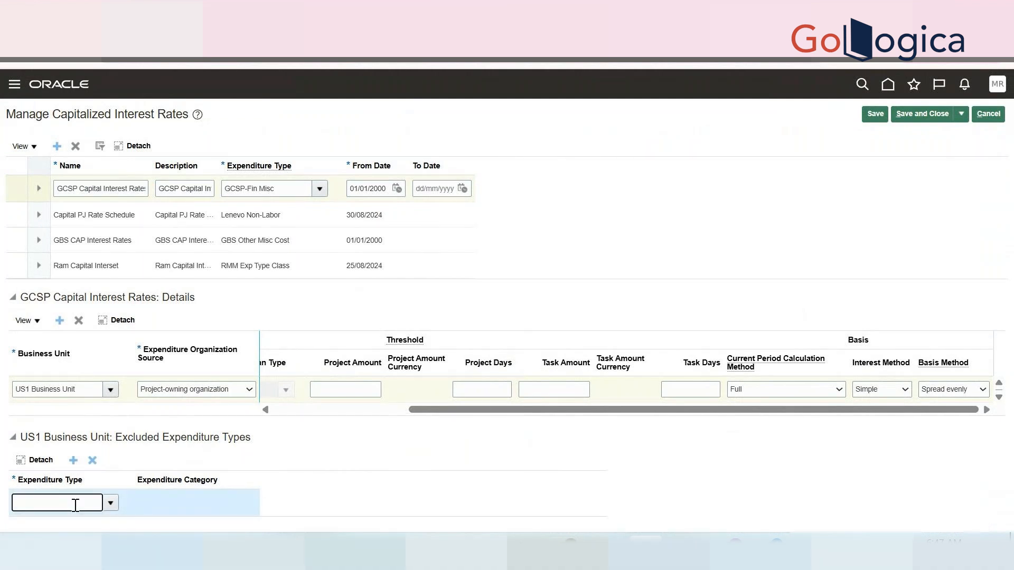
text(gcp)
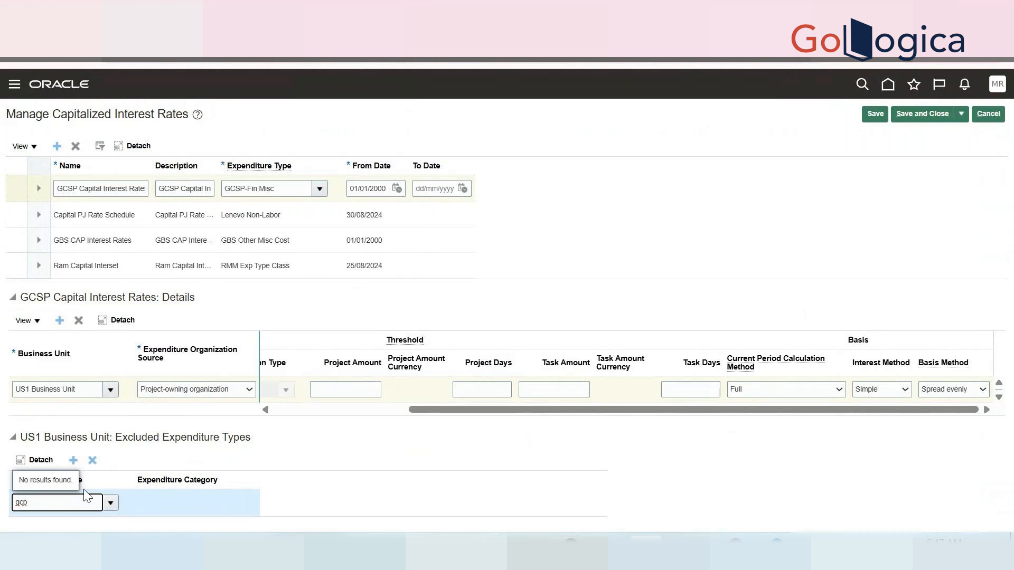
key(BackSpace)
key(BackSpace)
key(BackSpace)
text(GCSP)
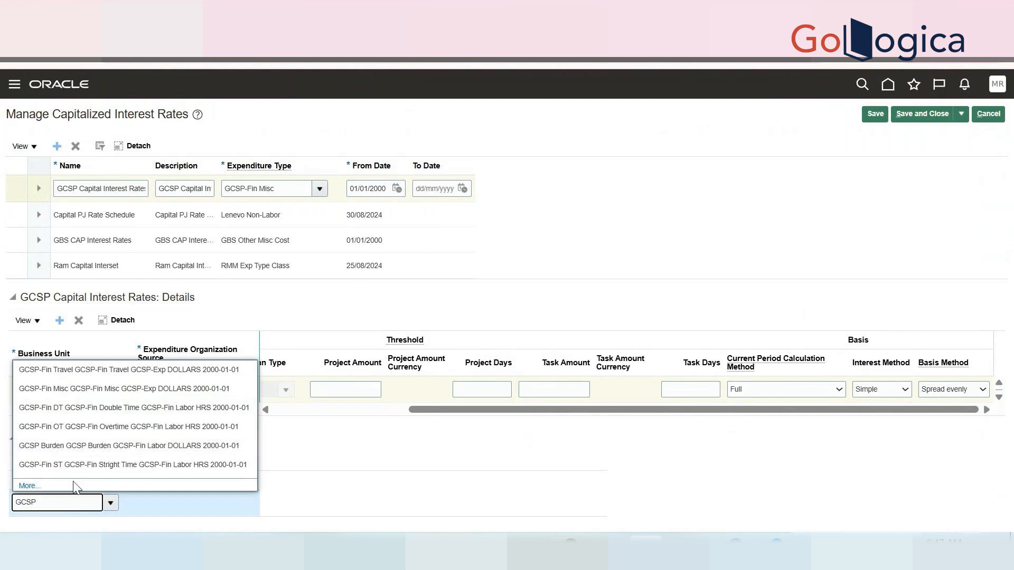
click(25, 487)
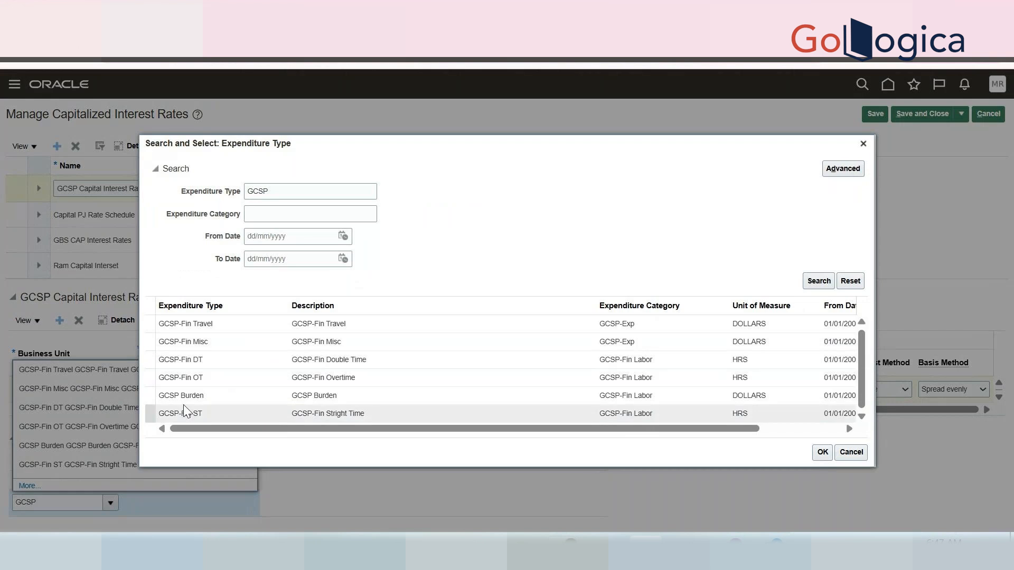
double_click(195, 328)
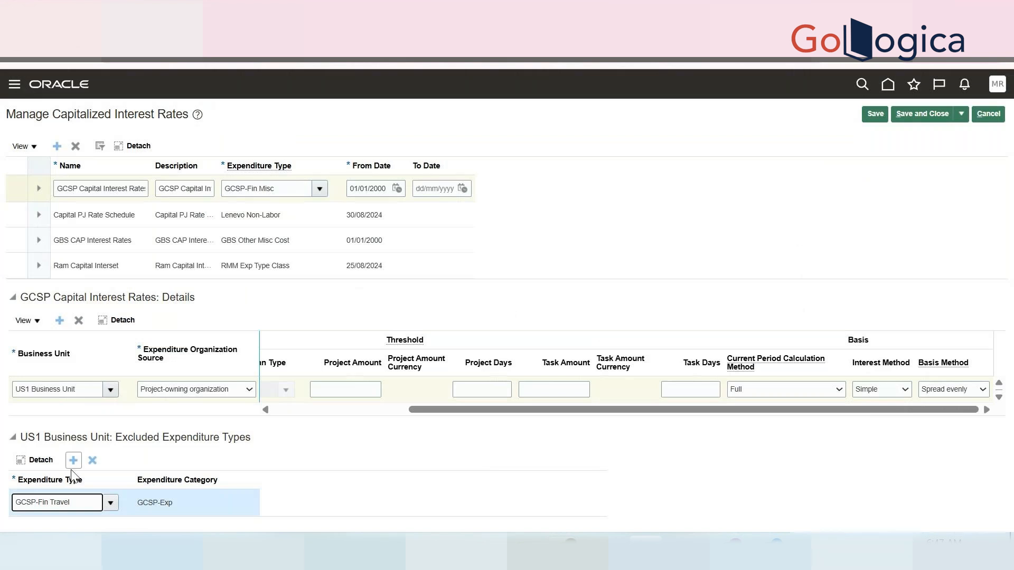
- Copy the word "Excluded" from the section heading and replace "Assign" in the class notes' C78 with "Excluded Expenditure types"
triple_click(68, 504)
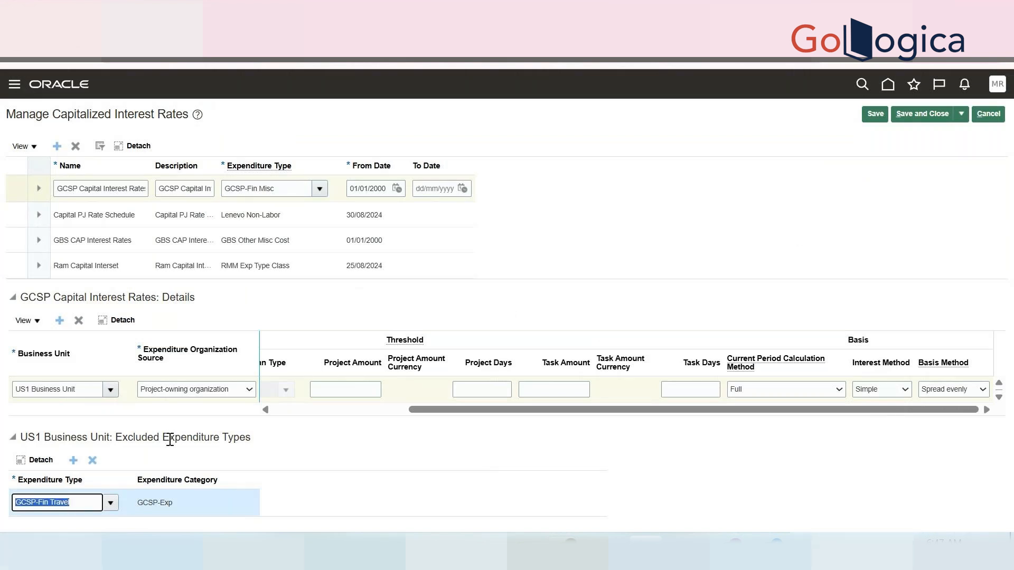
double_click(144, 440)
key(ctrl+c)
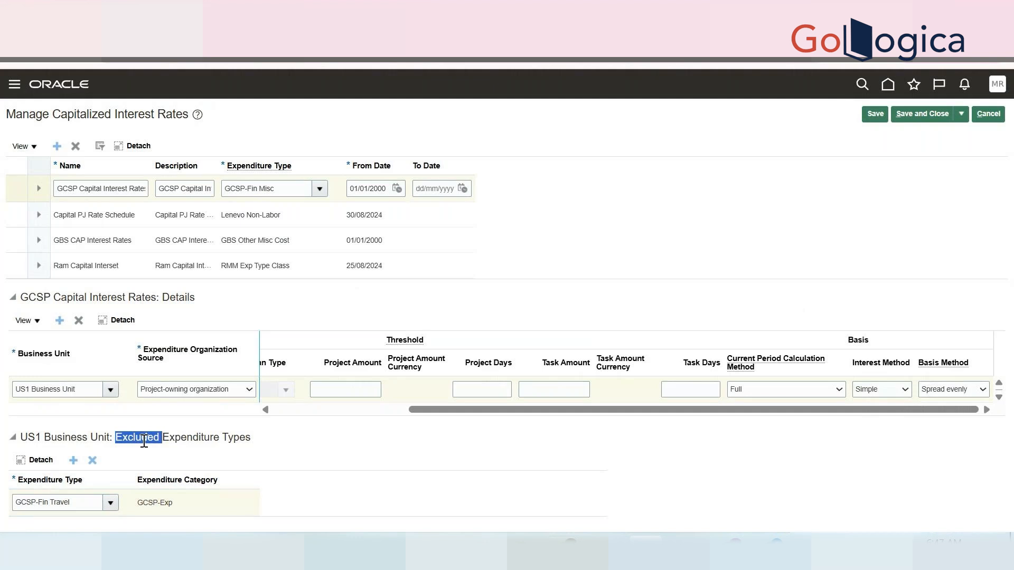
key(alt+Tab)
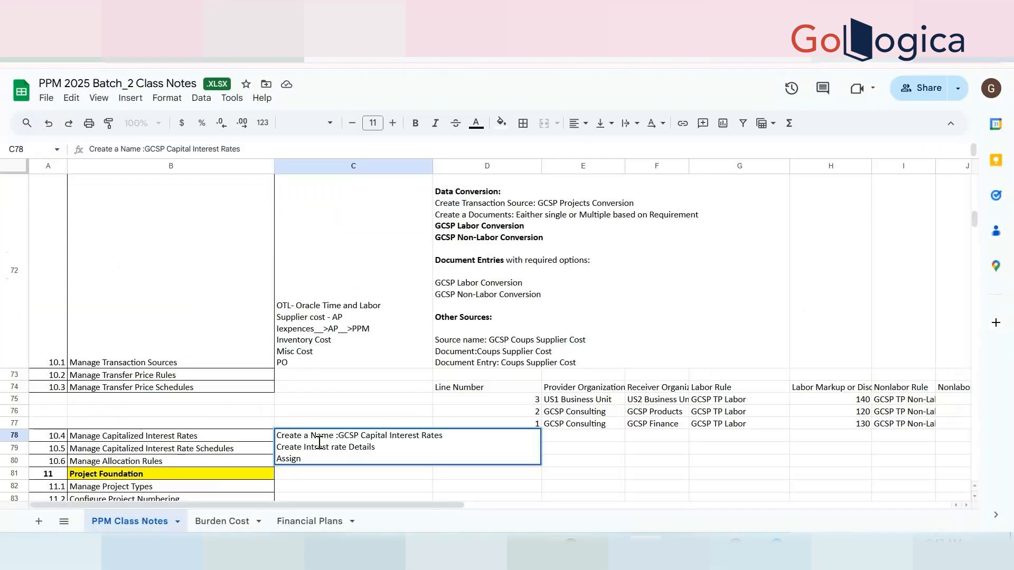
double_click(289, 459)
key(ctrl+v)
text(Expenditure types)
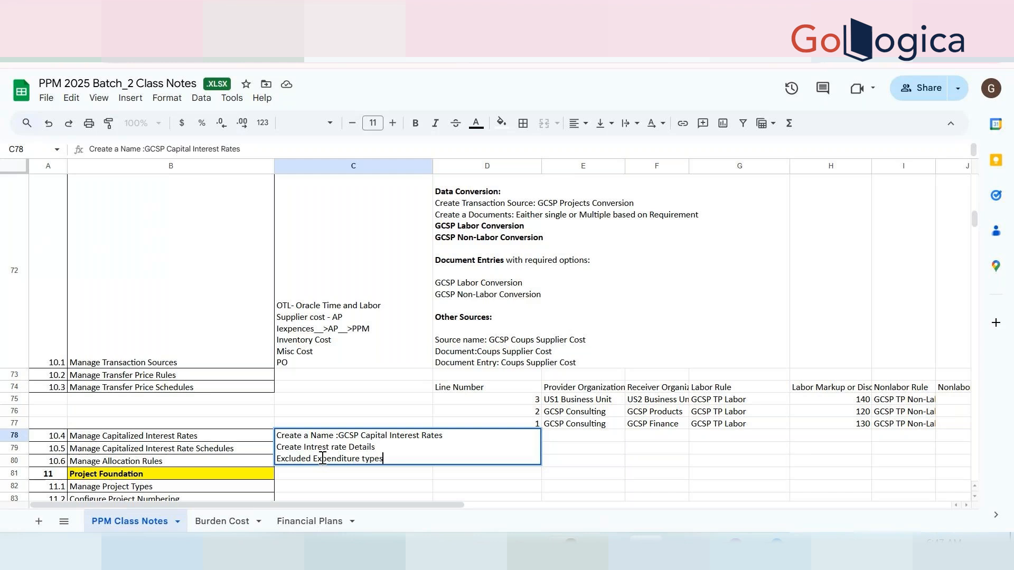
- Expand the third line of C78's note to "Add Excluded Expenditure types which should not calculate Intrest"
click(277, 458)
text(Ad)
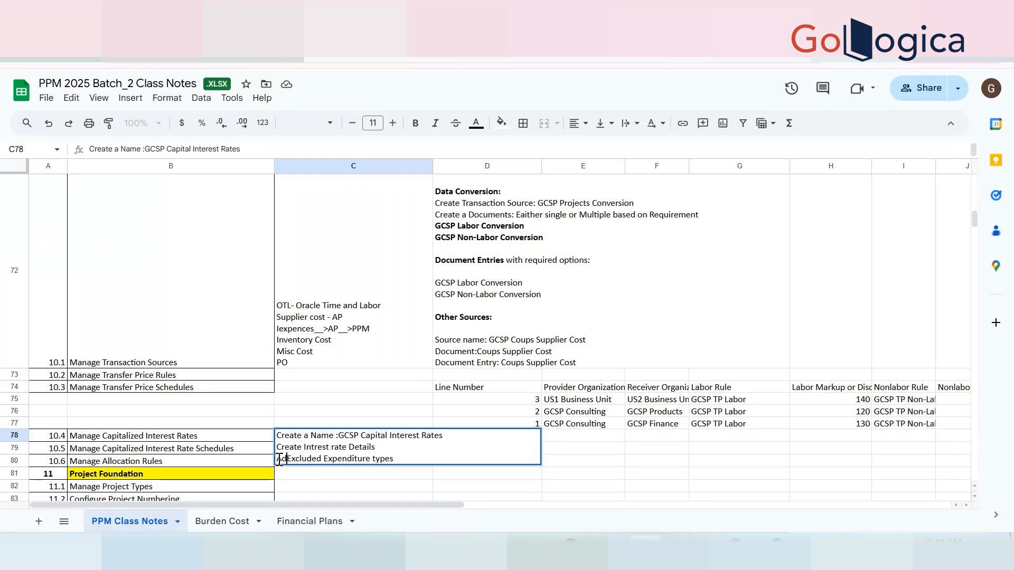
text(d Excluded Expenditure types which shoul)
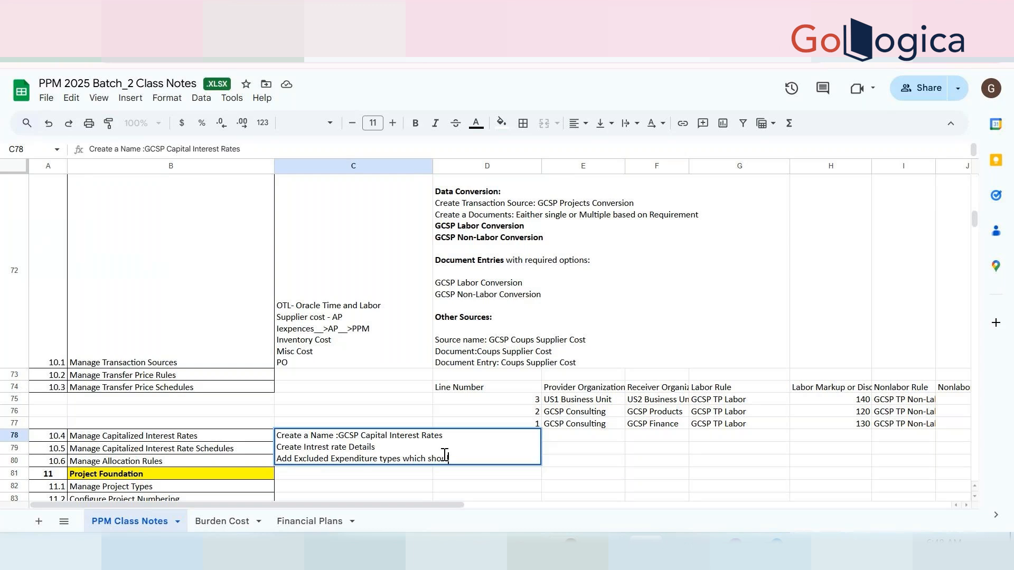
text(d not calculate In)
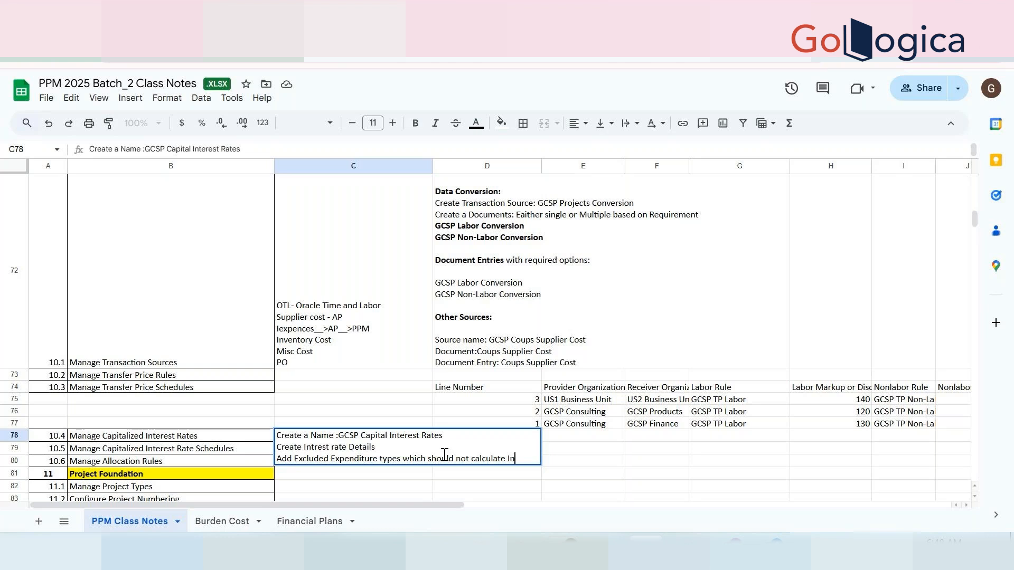
text(trest)
drag(602, 474, 602, 465)
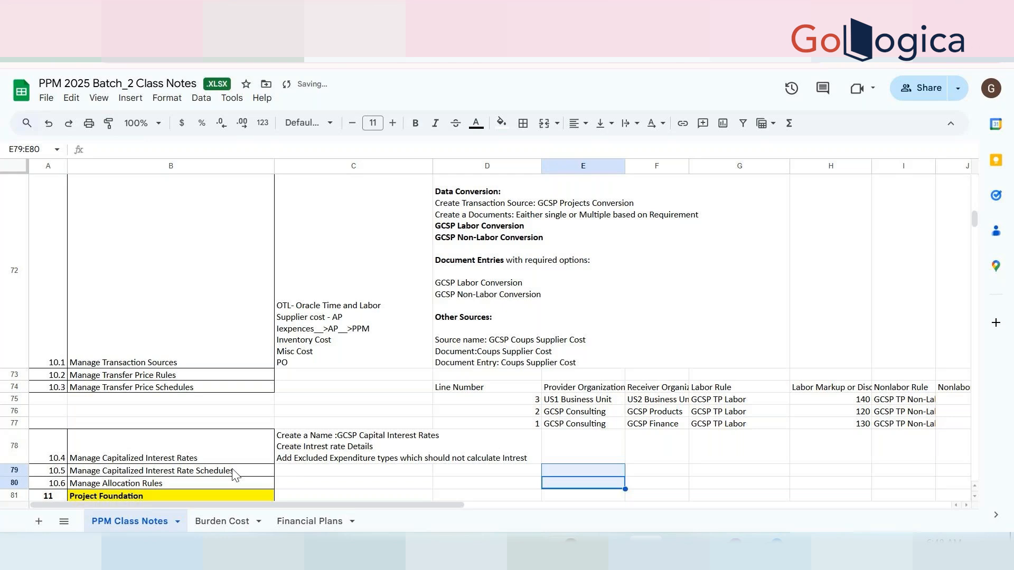
- Switch to Oracle and save and close the GCSP Capital Interest Rates setup
key(alt+Tab)
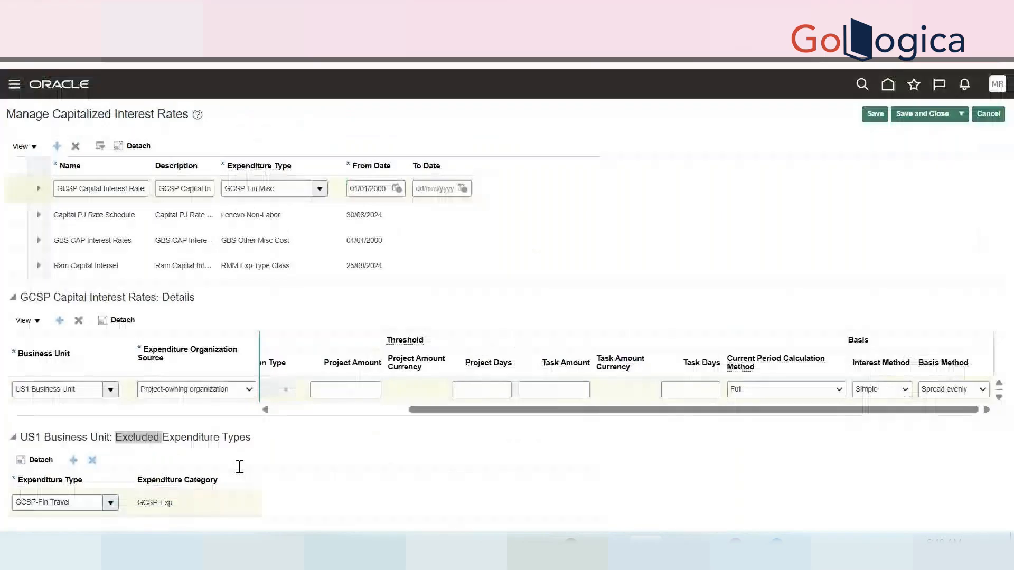
click(876, 113)
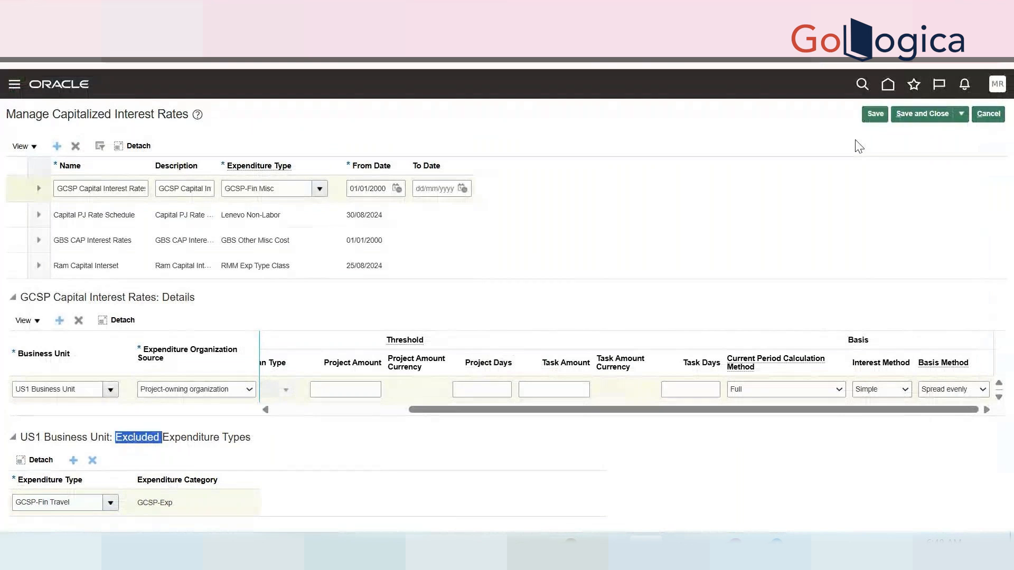
click(924, 115)
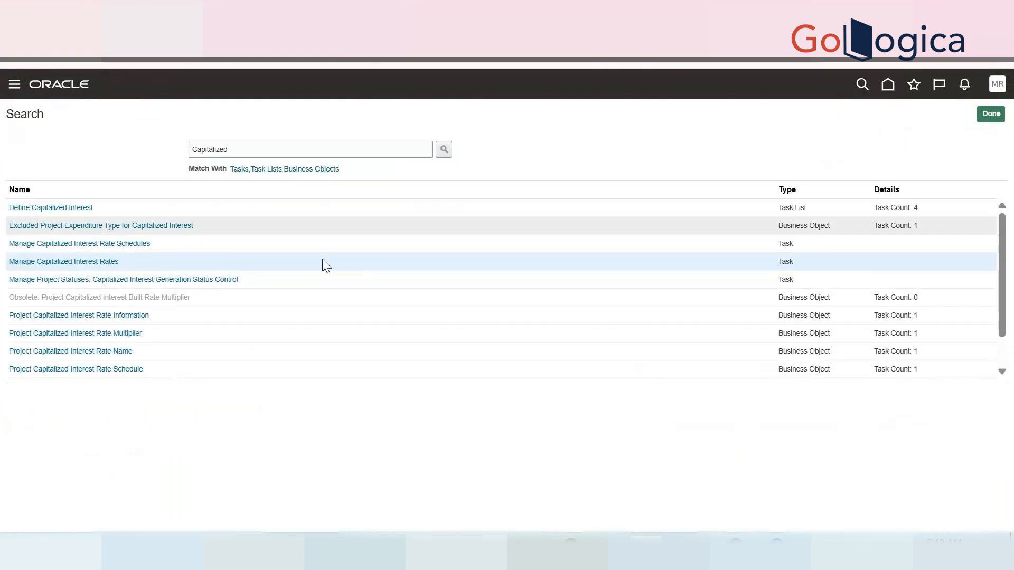
- Open the Manage Capitalized Interest Rate Schedules task and add a schedule named "GCSP Capital Intrest Schdule"
click(117, 245)
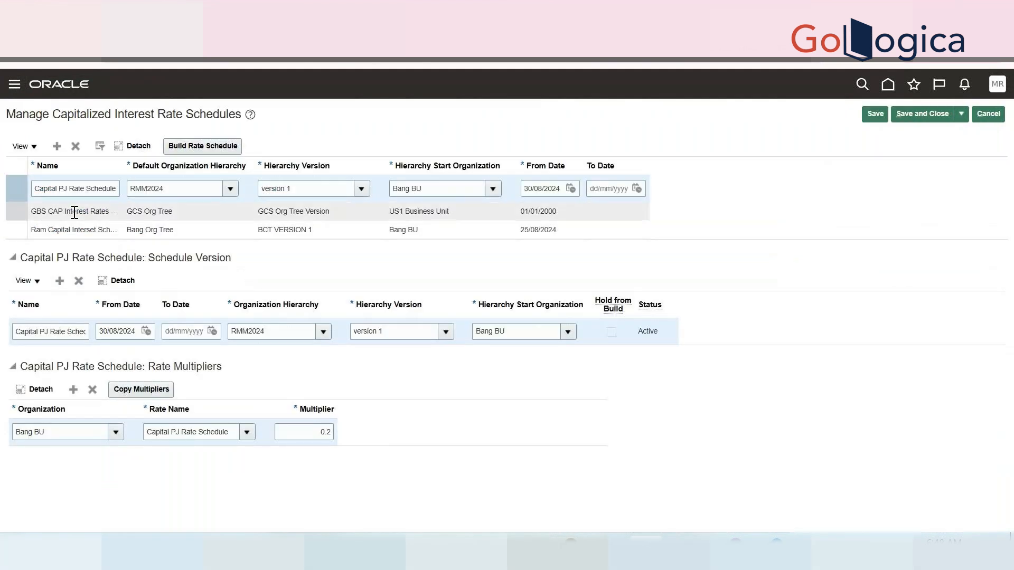
click(57, 146)
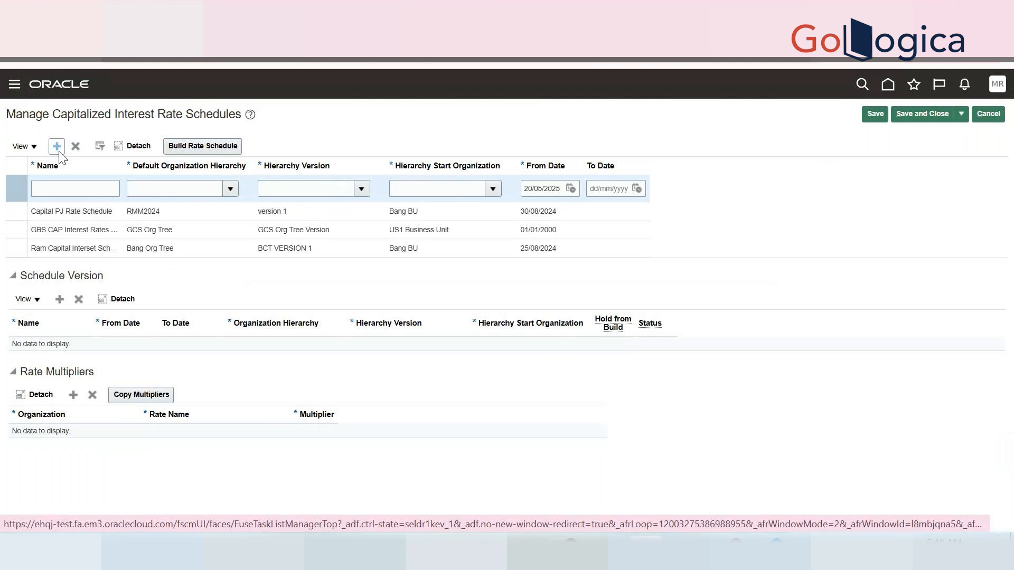
click(61, 188)
key(alt+Tab)
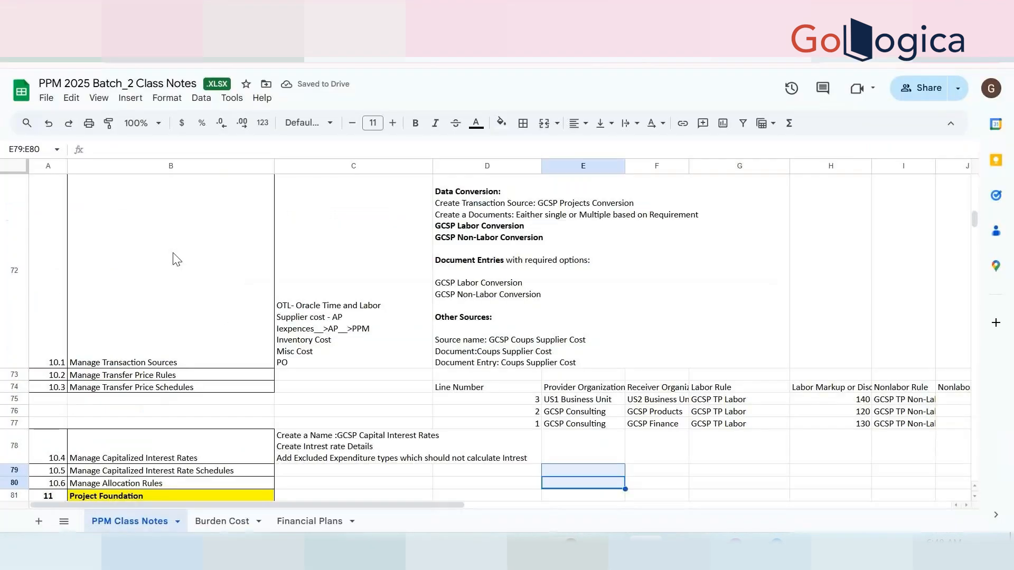
triple_click(357, 438)
key(ctrl+c)
key(alt+Tab)
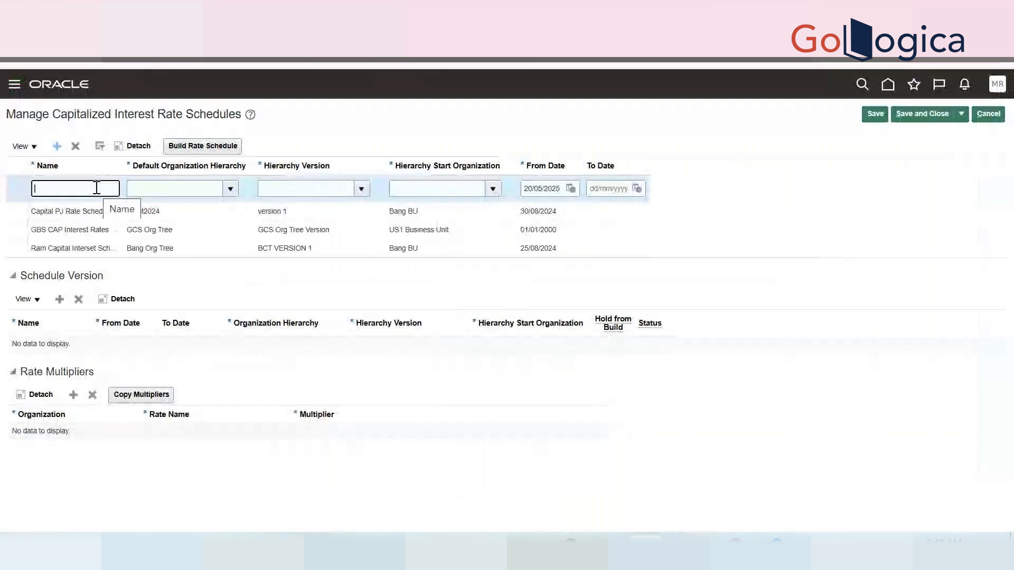
text(GCS)
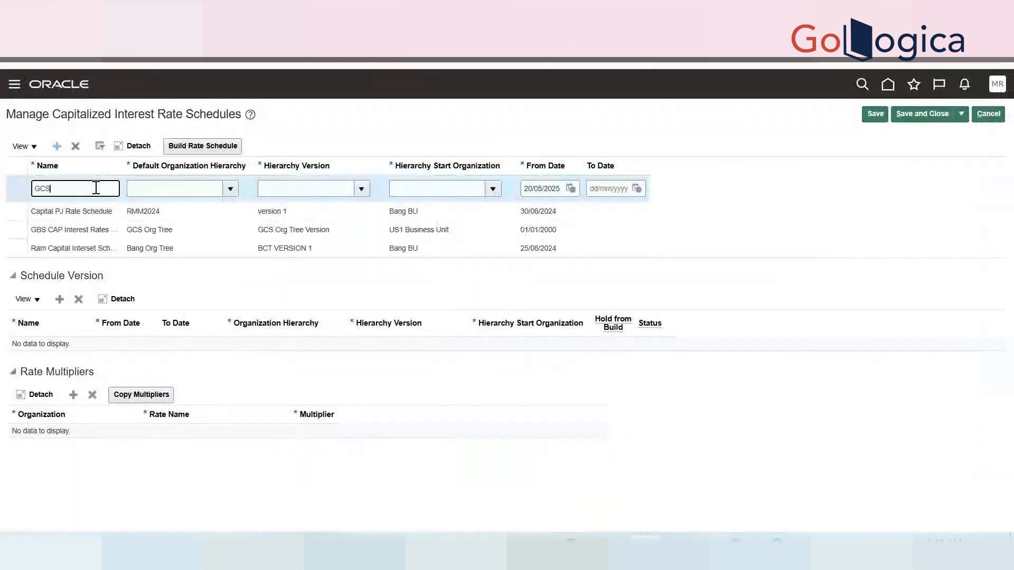
text(P Capital Interst Schdule)
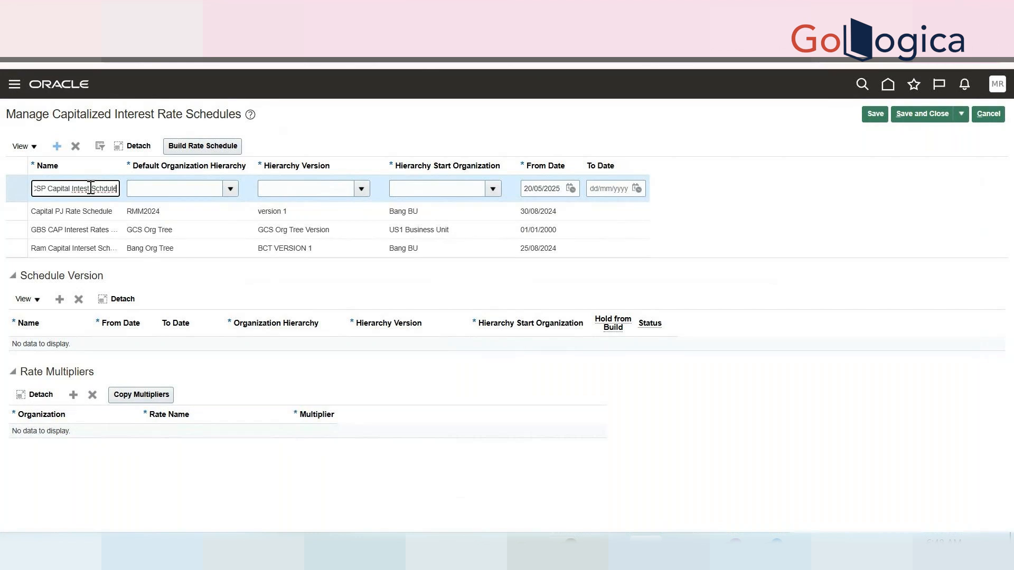
- Try to correct the spelling of the new schedule's name
double_click(86, 188)
click(84, 188)
key(ctrl+a)
right_click(112, 191)
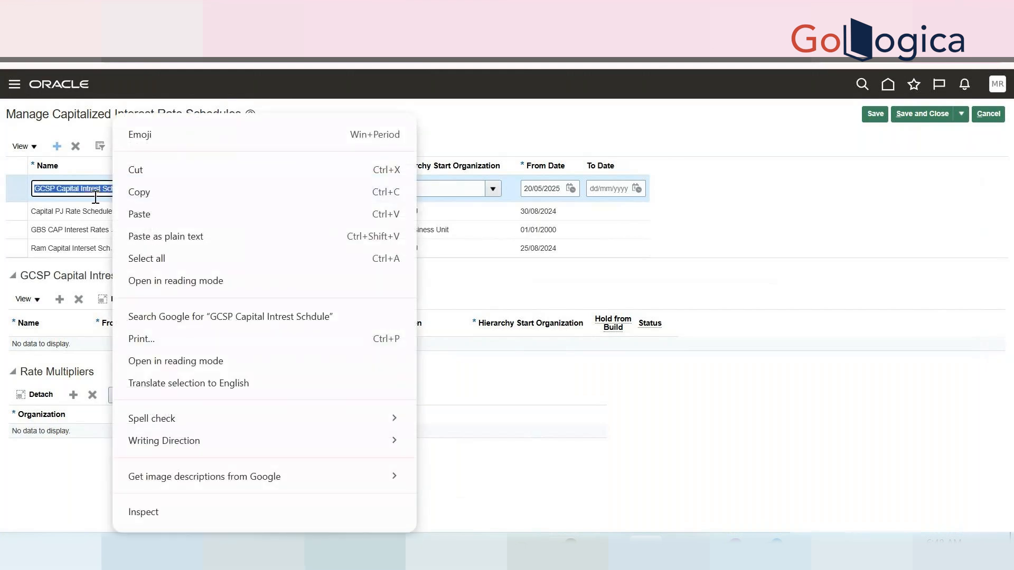
click(114, 192)
click(128, 187)
click(116, 188)
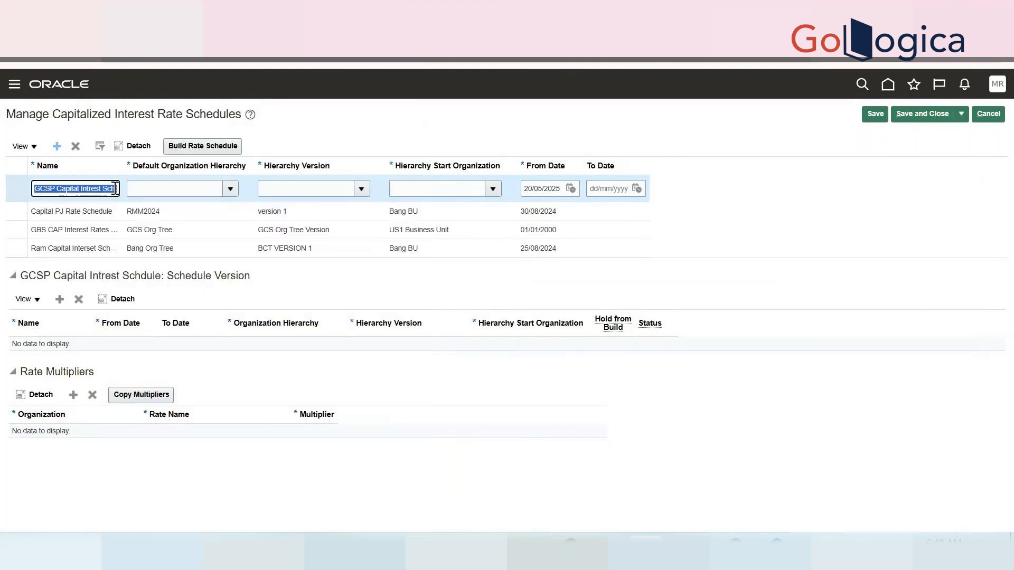
right_click(115, 188)
click(67, 189)
triple_click(66, 188)
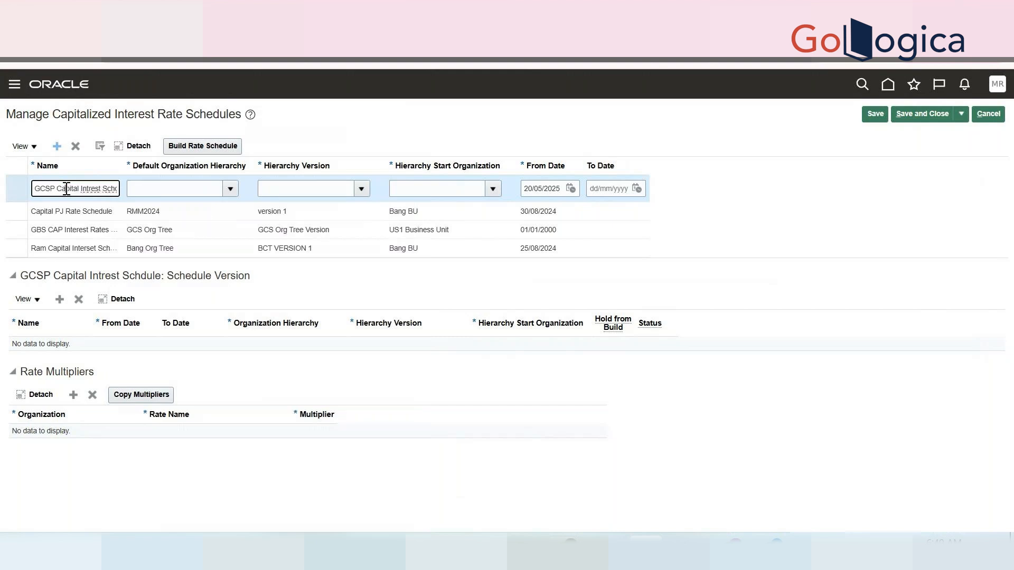
- Set the new schedule's Default Organization Hierarchy to GBS ORG Tree and open the Hierarchy Version choices
click(158, 191)
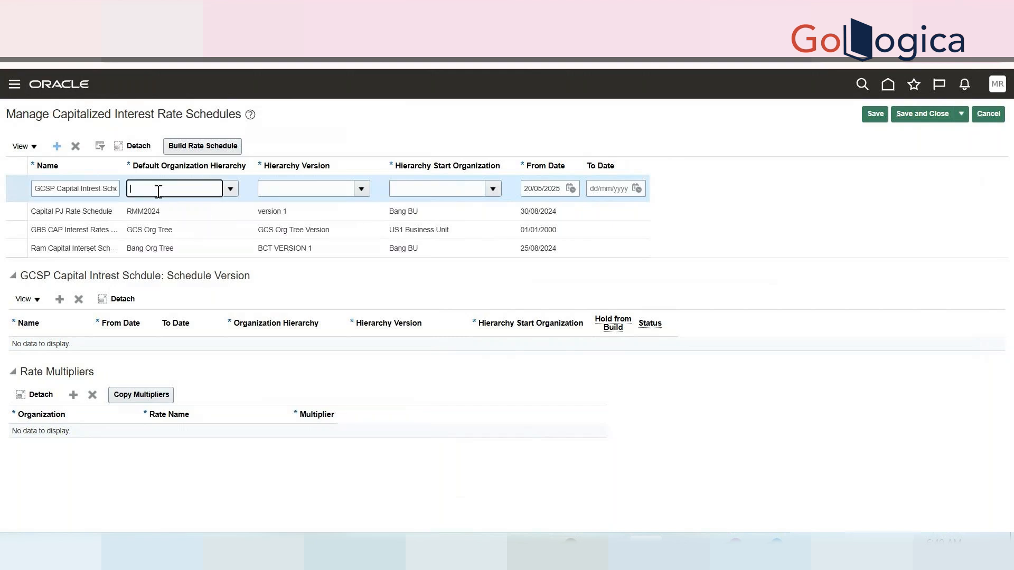
click(230, 190)
click(193, 188)
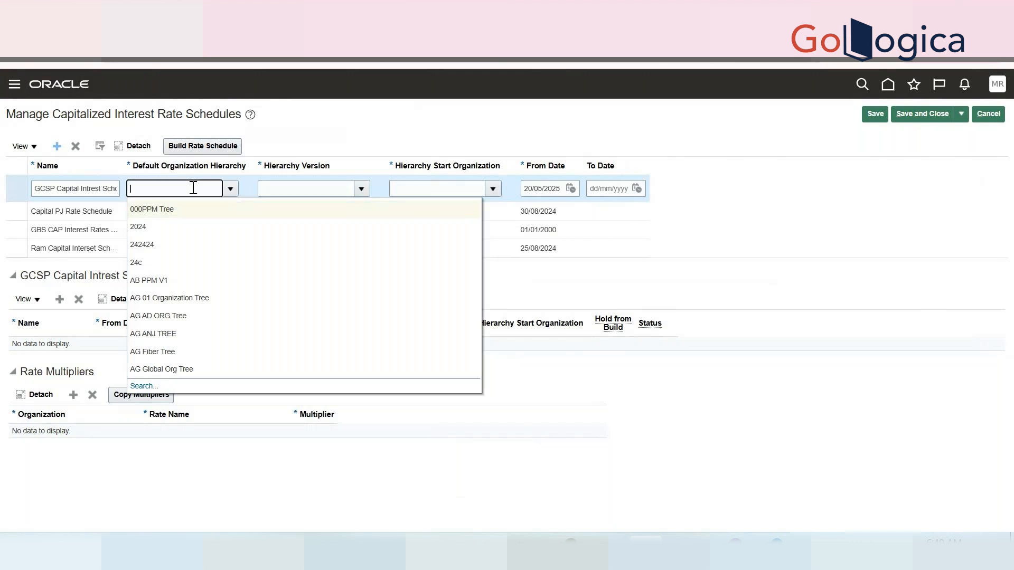
text(USI)
key(BackSpace)
text(1)
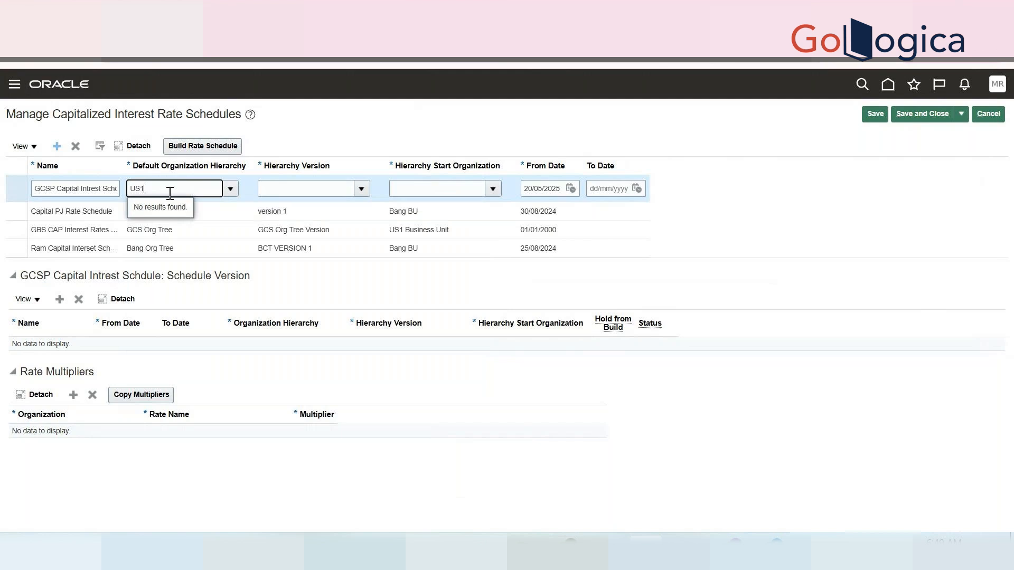
key(BackSpace)
key(BackSpace)
text(GB)
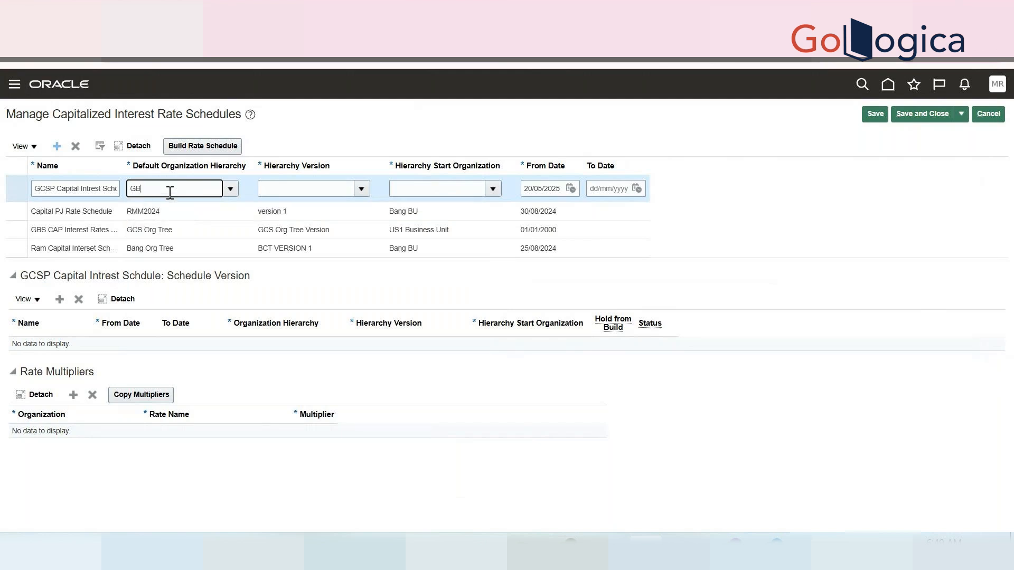
click(168, 205)
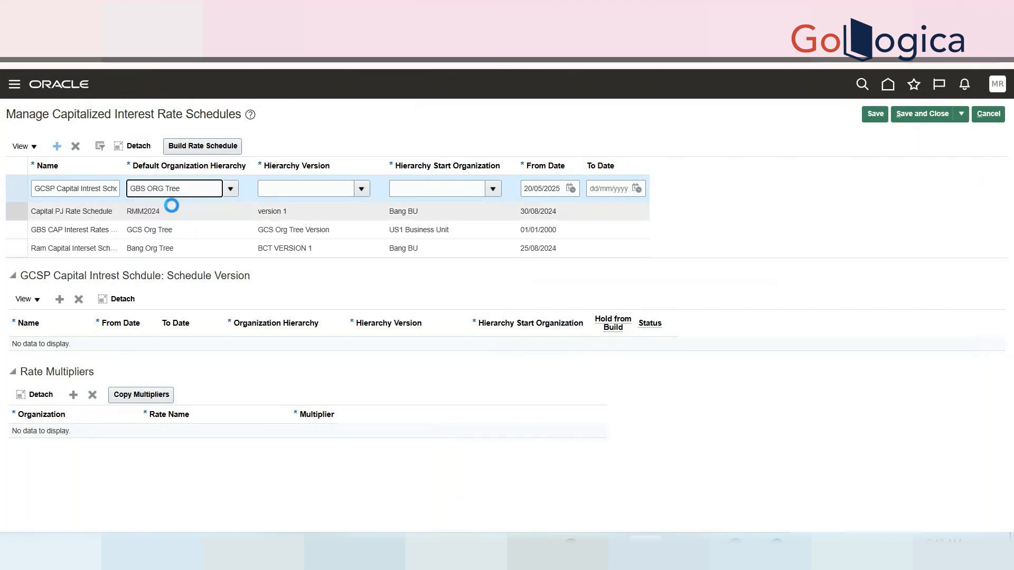
click(306, 188)
key(Tab)
click(361, 190)
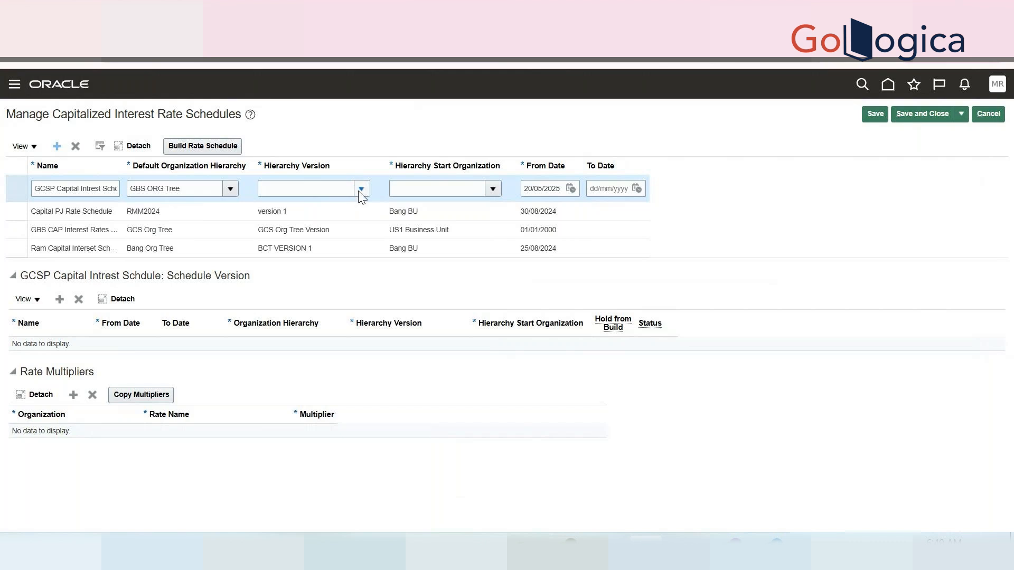
- Try to return from the GBS CAP Interest Rates schedule to the incomplete new schedule, and cancel the unsaved changes
double_click(280, 227)
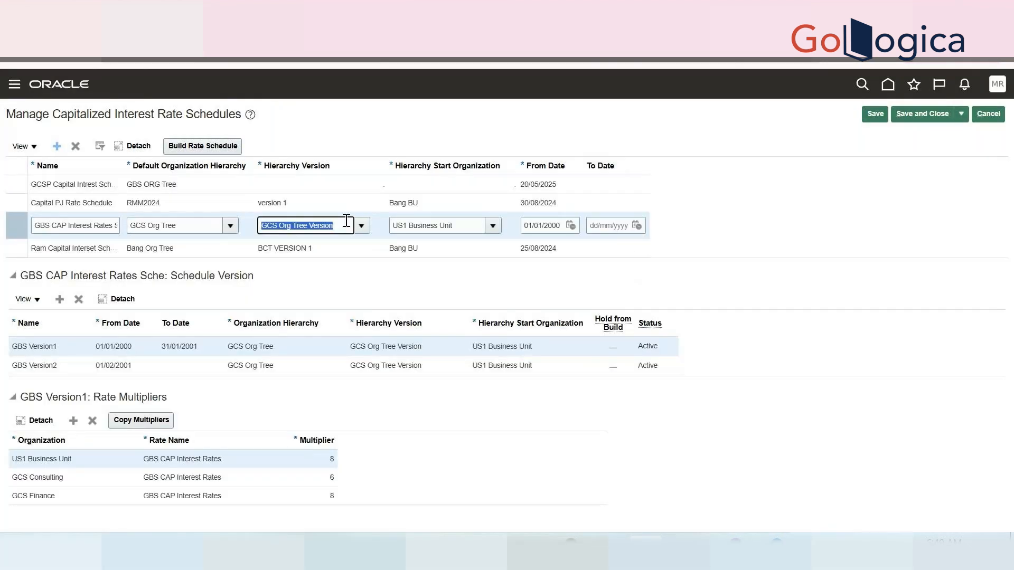
click(299, 204)
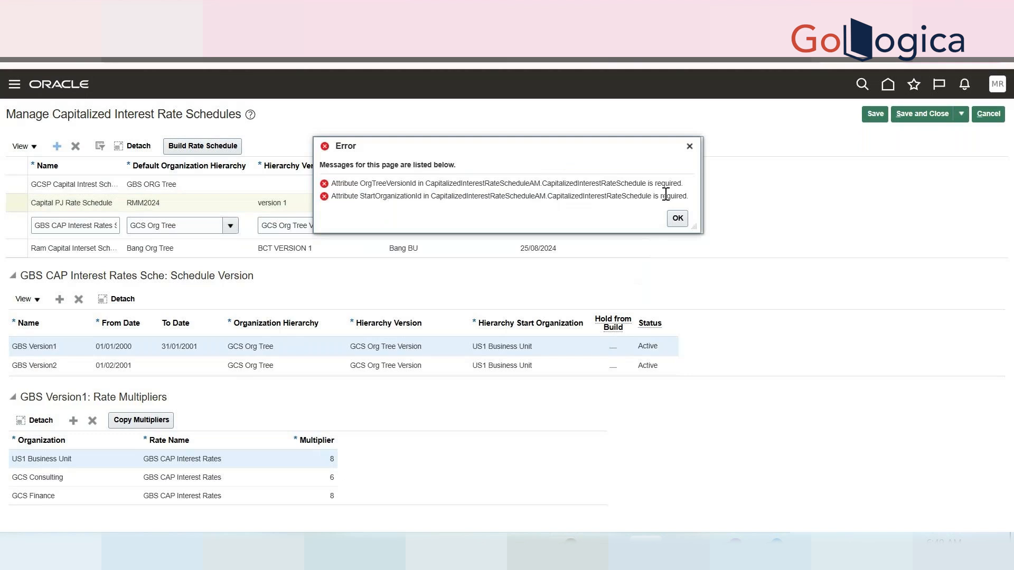
click(677, 218)
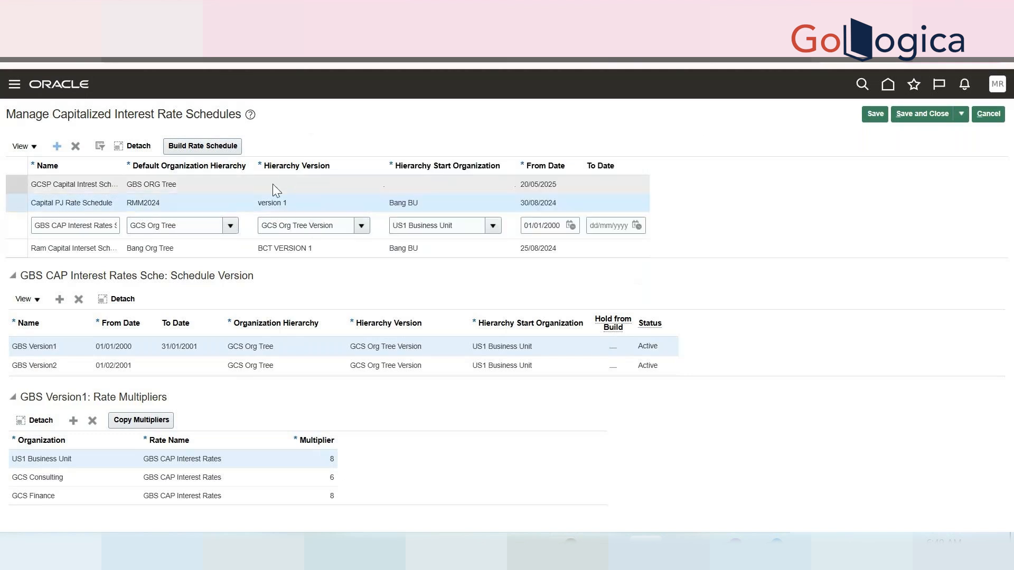
click(272, 184)
click(681, 218)
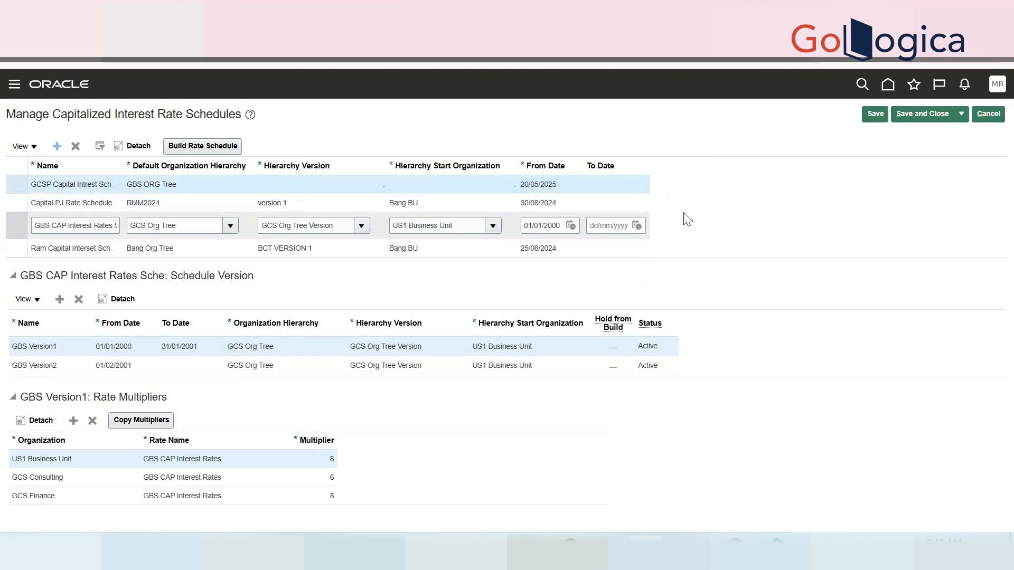
key(Tab)
key(Tab)
key(Tab)
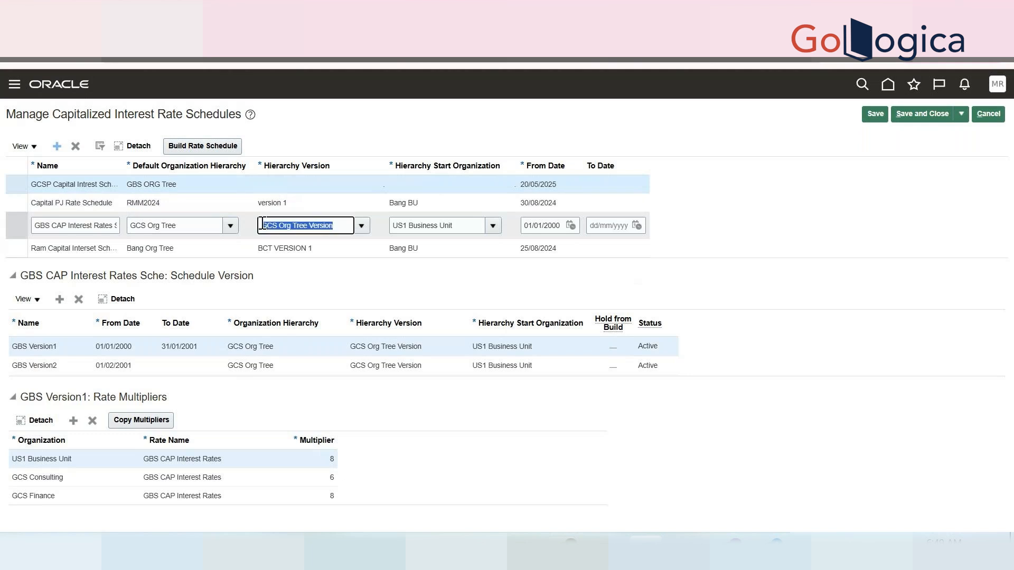
key(Tab)
key(Tab)
key(Tab)
double_click(243, 185)
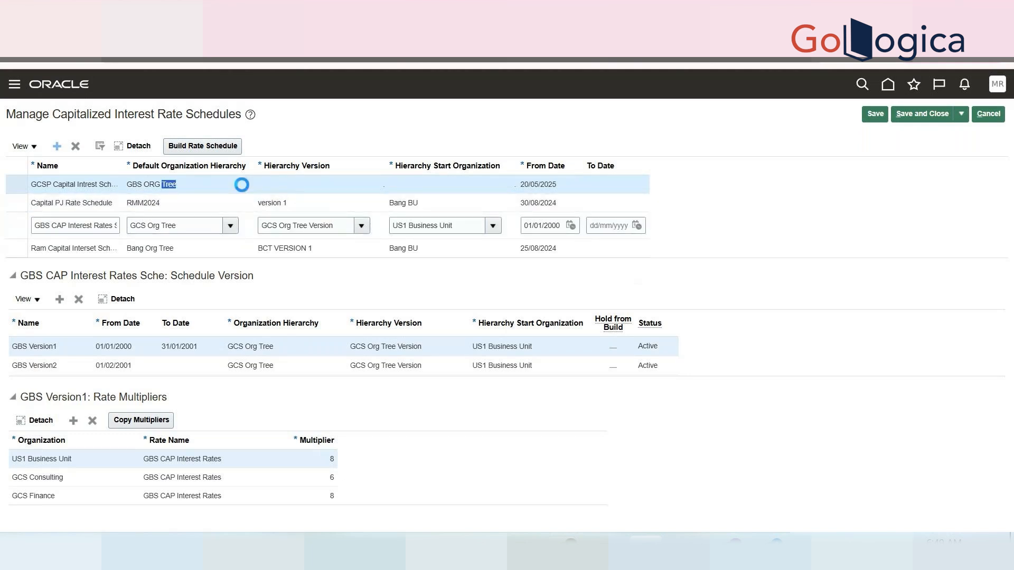
click(677, 243)
click(988, 114)
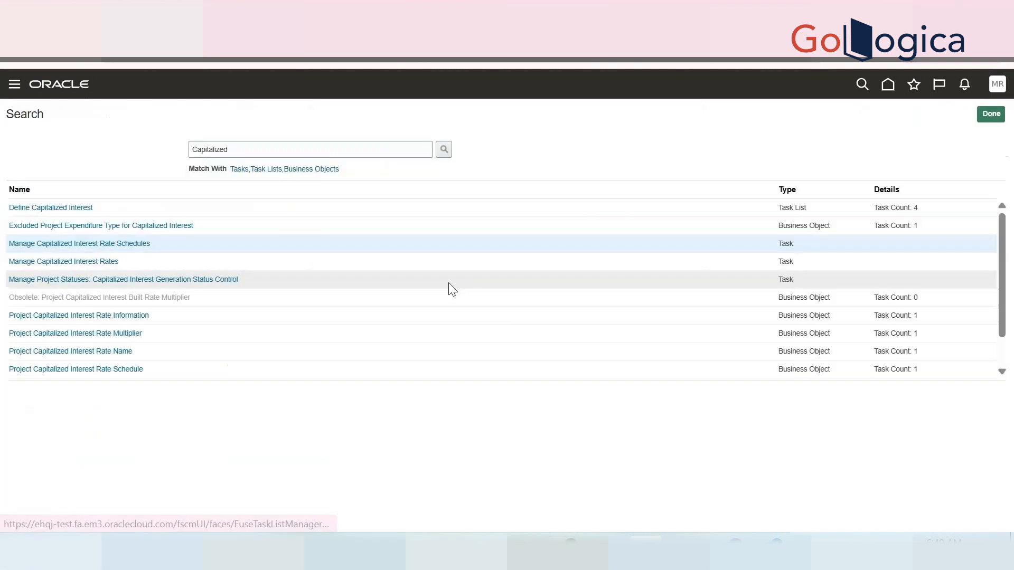
- Reopen Manage Capitalized Interest Rate Schedules and add a schedule named "GCSP Capital Interest Schedule"
click(96, 246)
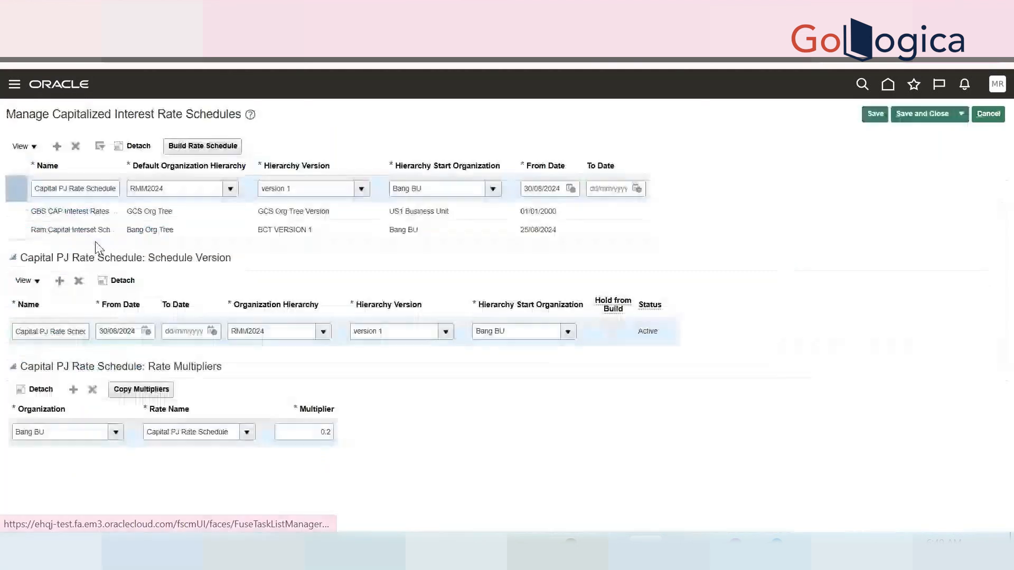
click(57, 146)
click(77, 188)
text(SP Capital Intrest Schdule)
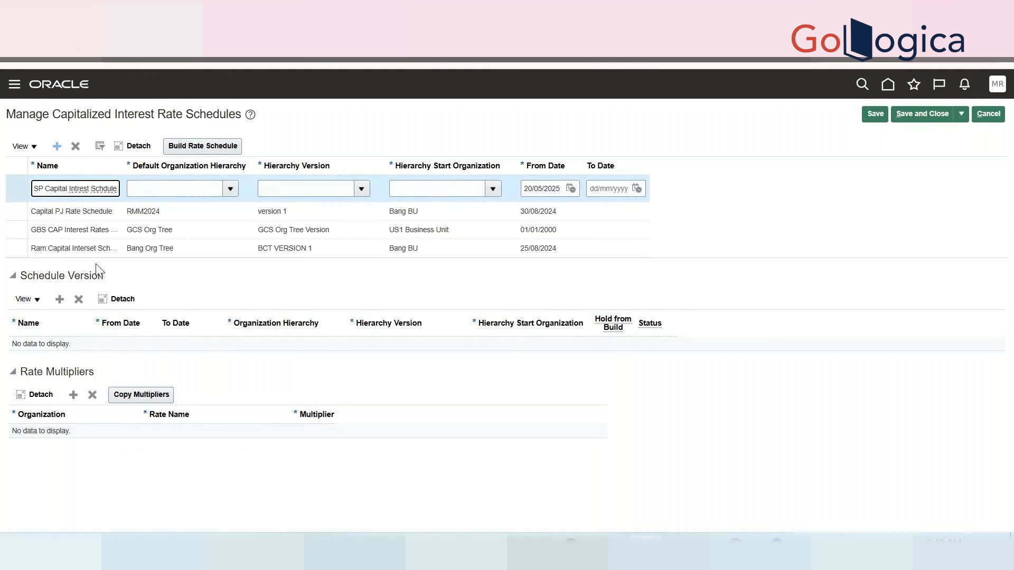
click(101, 188)
text(e)
triple_click(95, 185)
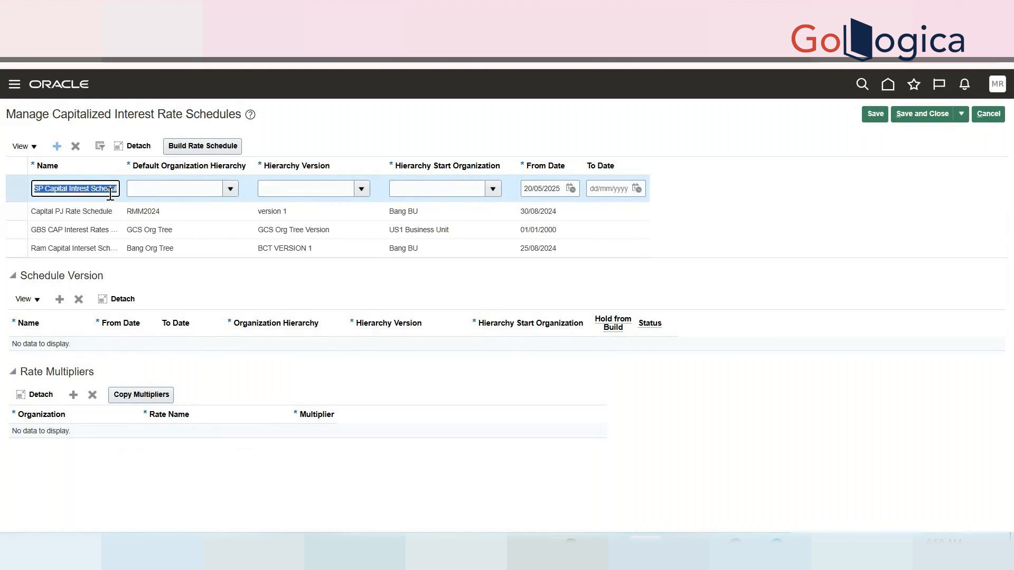
click(74, 190)
text(e)
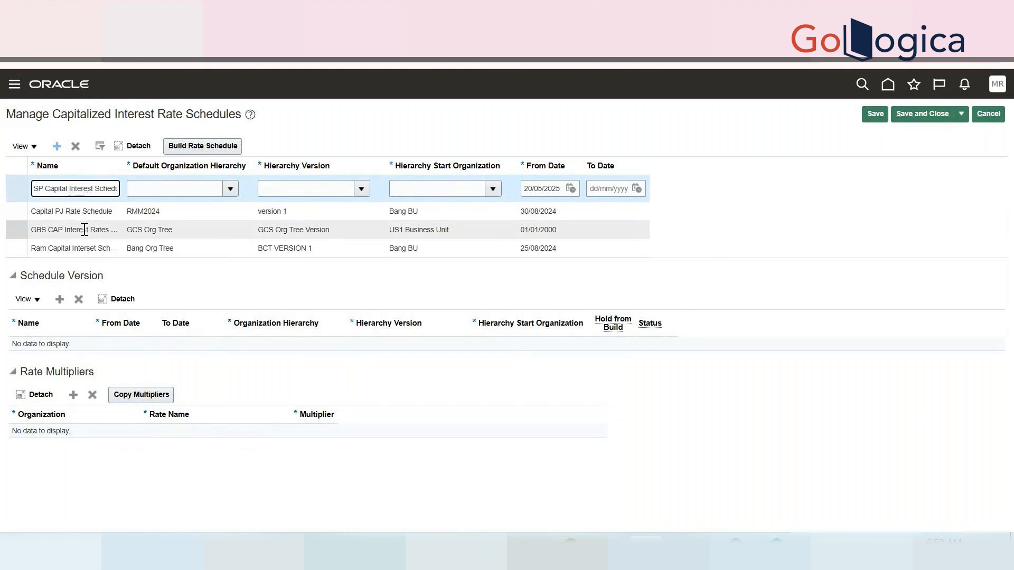
double_click(85, 190)
key(ctrl+a)
key(ctrl+c)
click(182, 188)
key(ctrl+v)
click(279, 188)
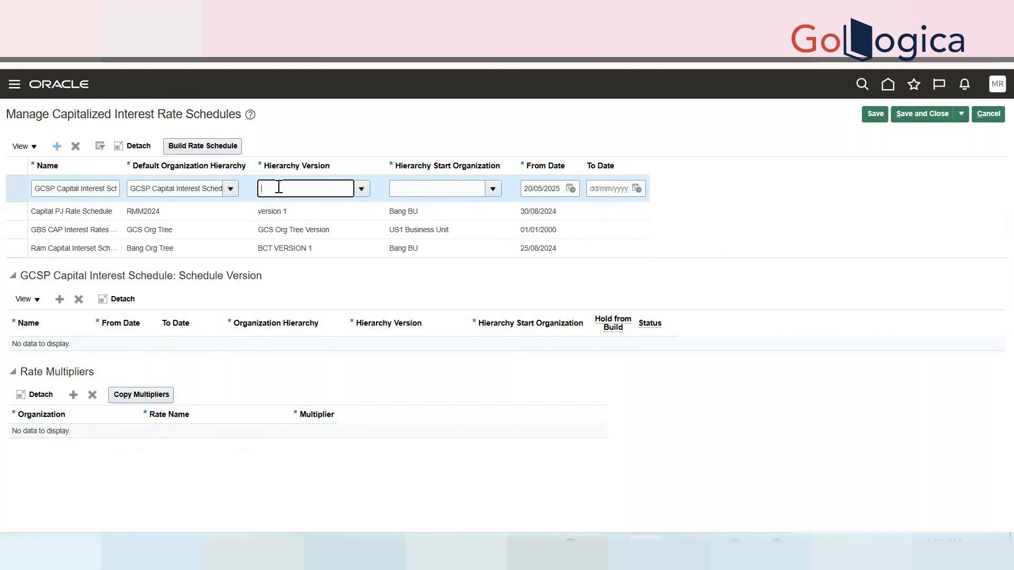
text(gb)
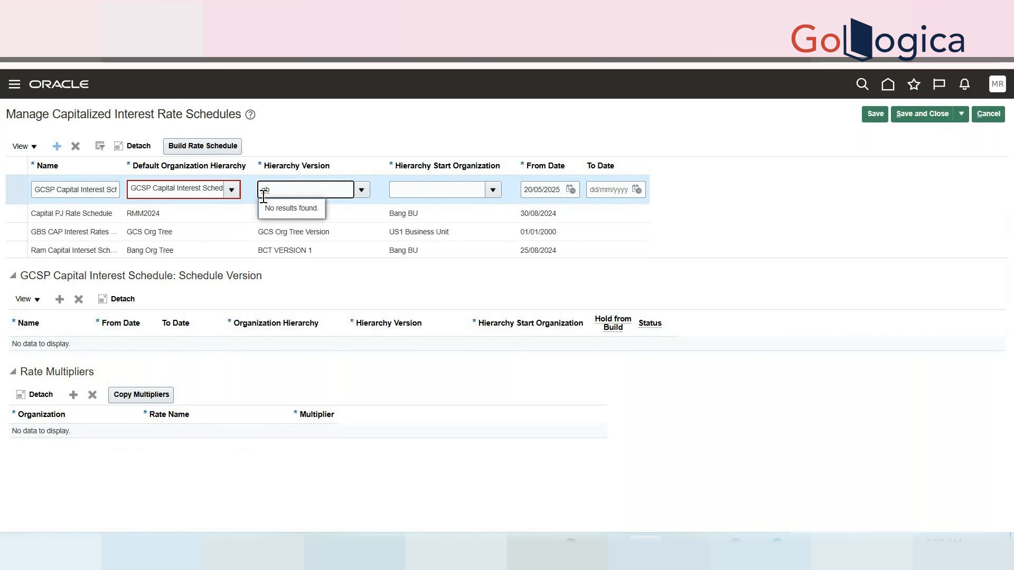
- Set the new schedule's Default Organization Hierarchy to GBS ORG Tree, Hierarchy Version to GBS ORG Tree V1 and Hierarchy Start Organization to US1 Business Unit
click(232, 190)
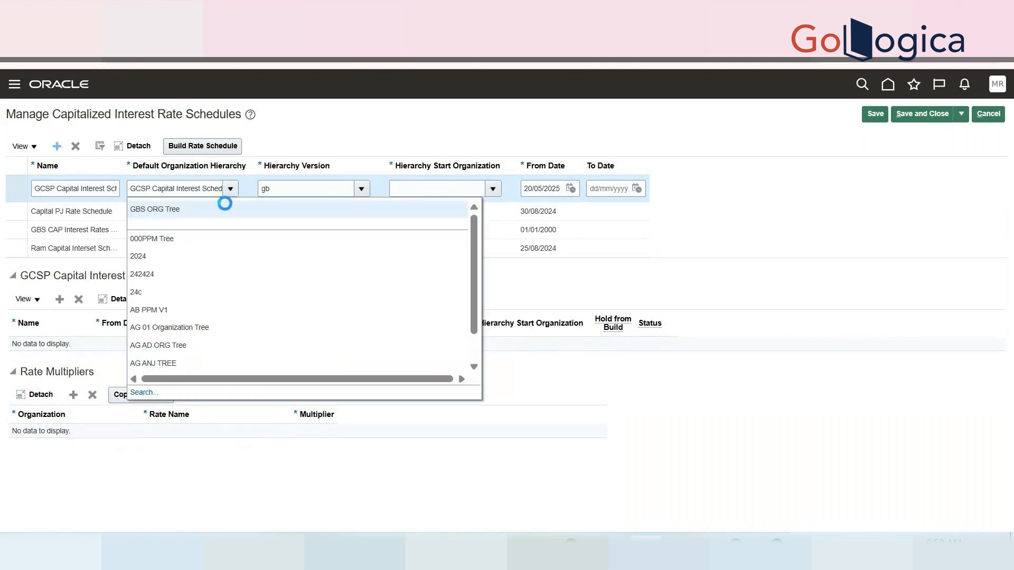
click(174, 210)
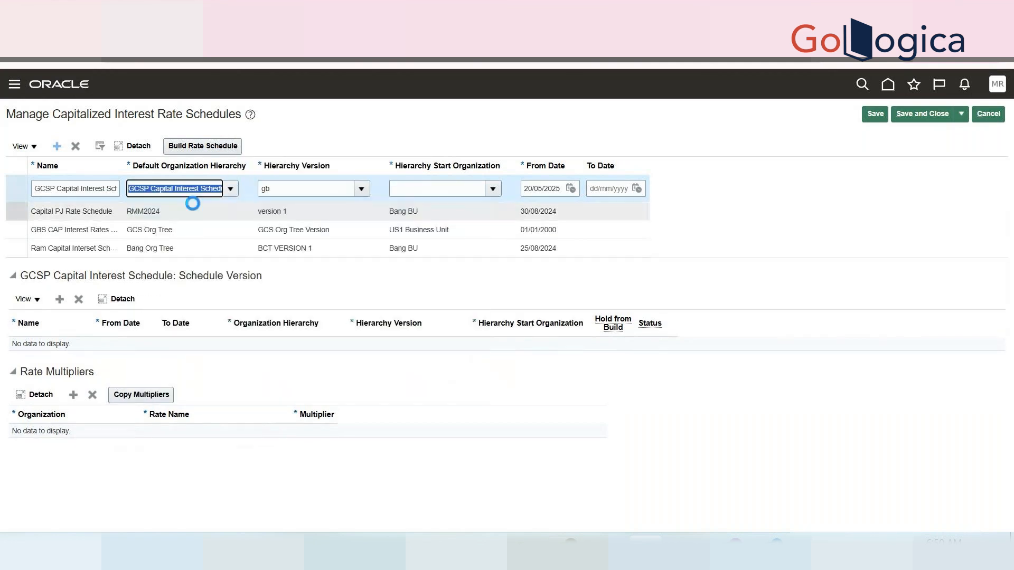
click(362, 188)
click(323, 209)
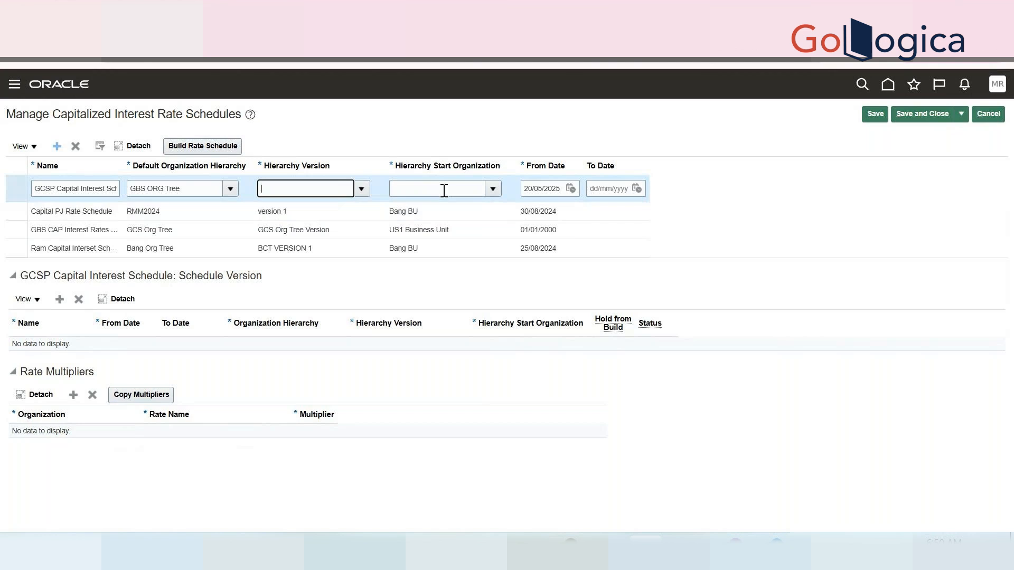
click(492, 189)
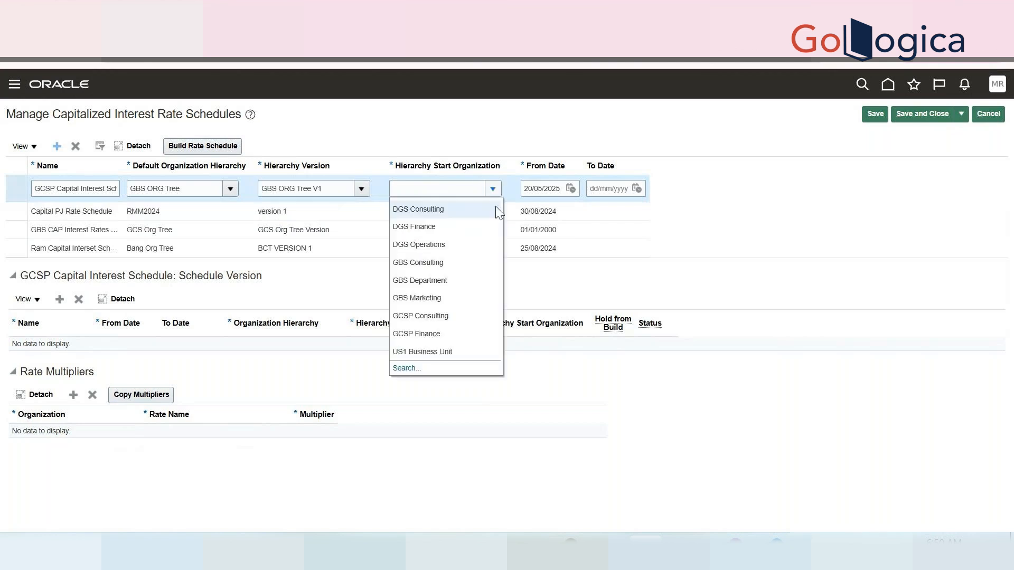
click(454, 353)
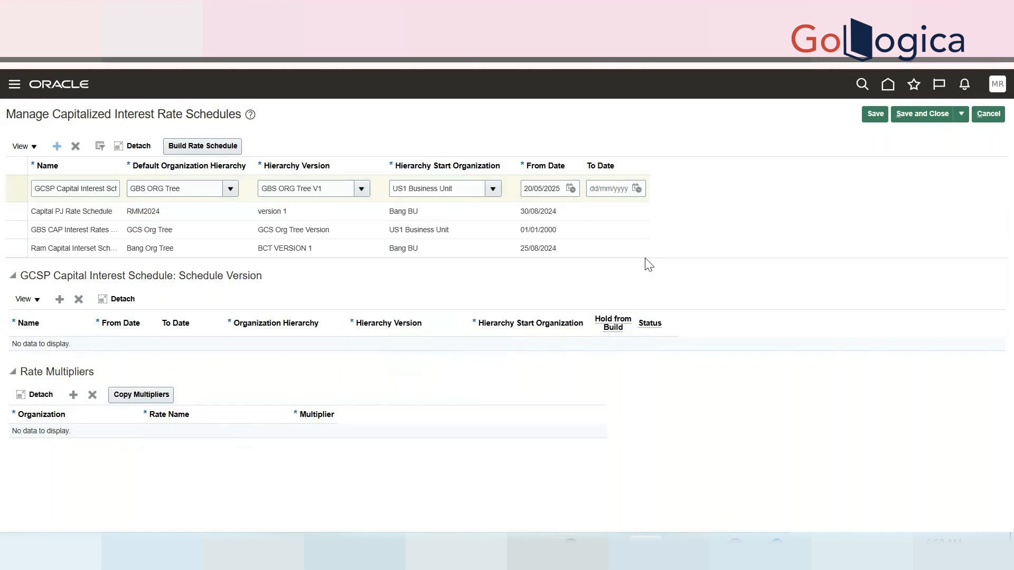
- Set the GCSP Capital Interest Schedule's From Date to 01/01/2000
click(552, 188)
text(01/01/2000)
key(Tab)
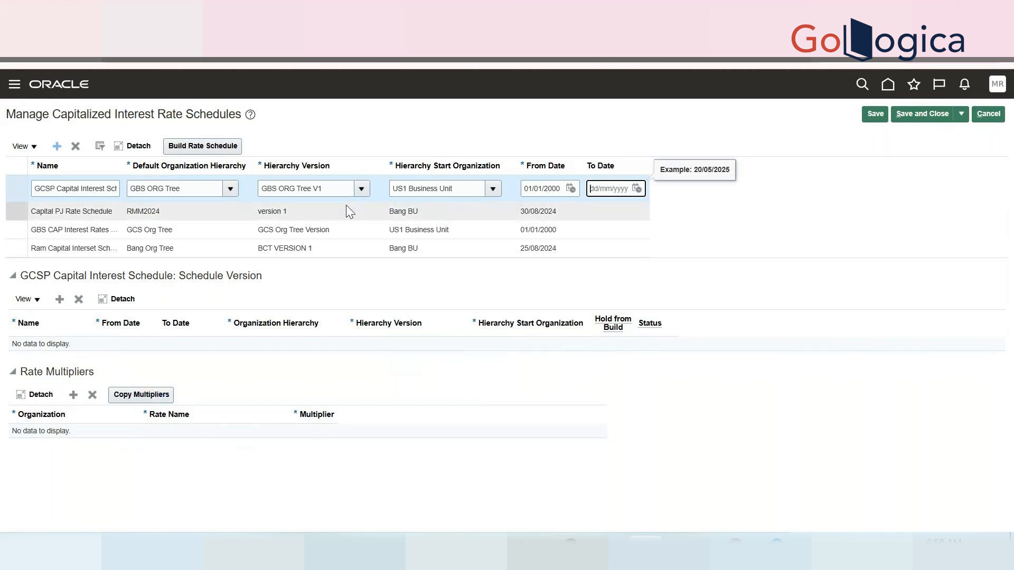
- Add a schedule version named "1" to the GCSP Capital Interest Schedule
triple_click(90, 187)
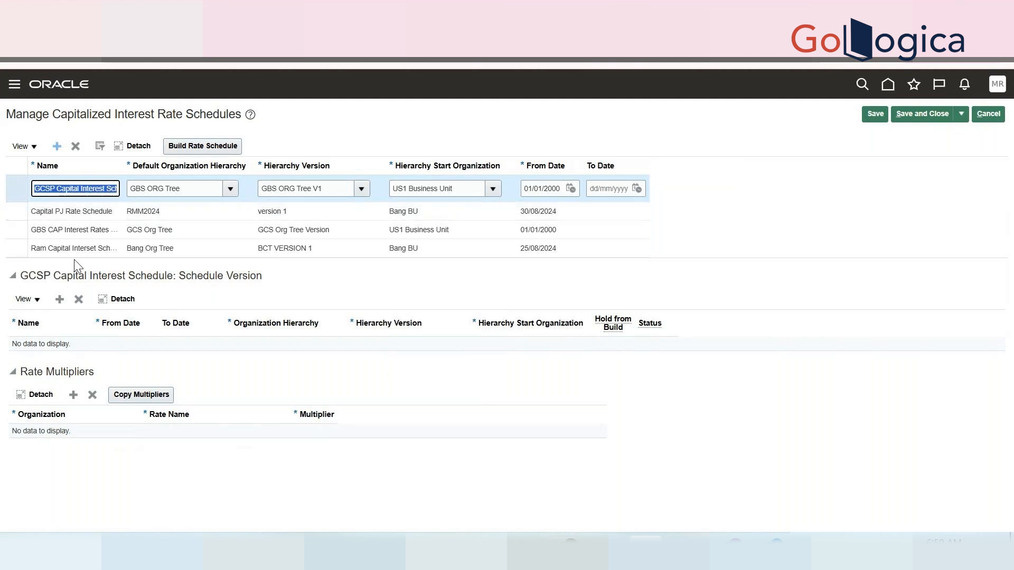
click(59, 299)
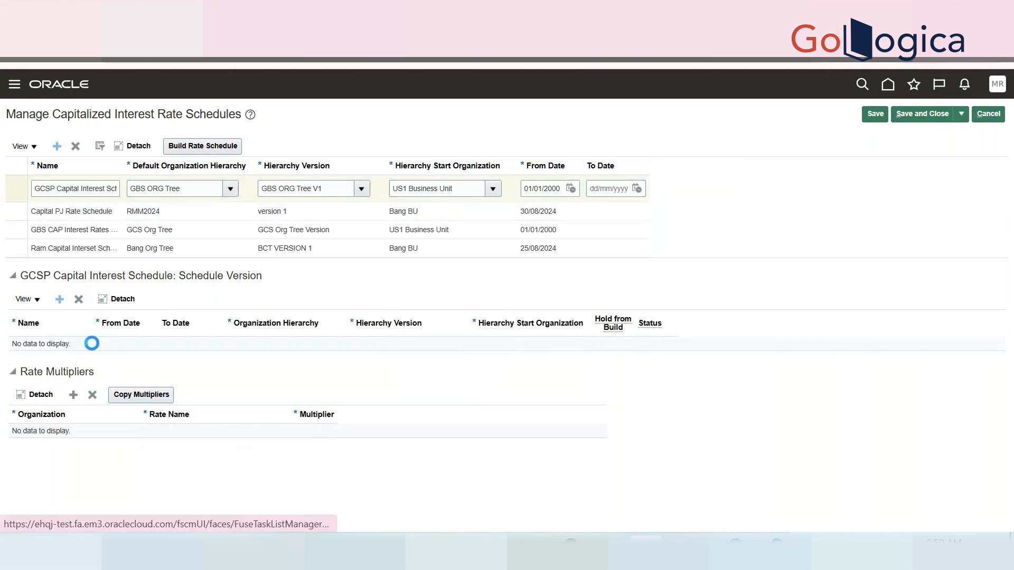
click(75, 349)
text(1)
key(Tab)
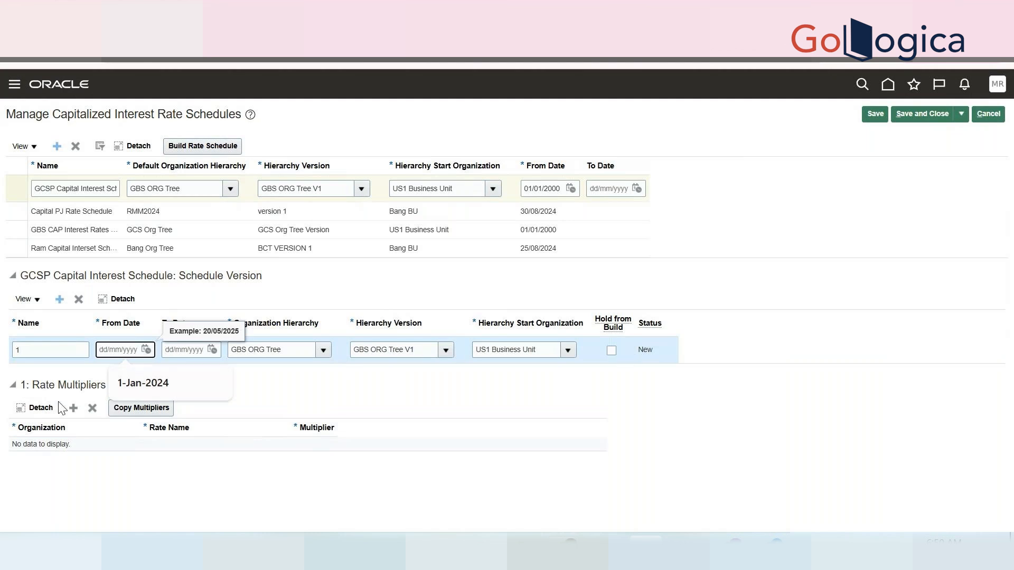
- Add a rate multiplier of 6 for the GCSP Consulting organization, using the rate name GCSP Capital Interest Rates
click(70, 411)
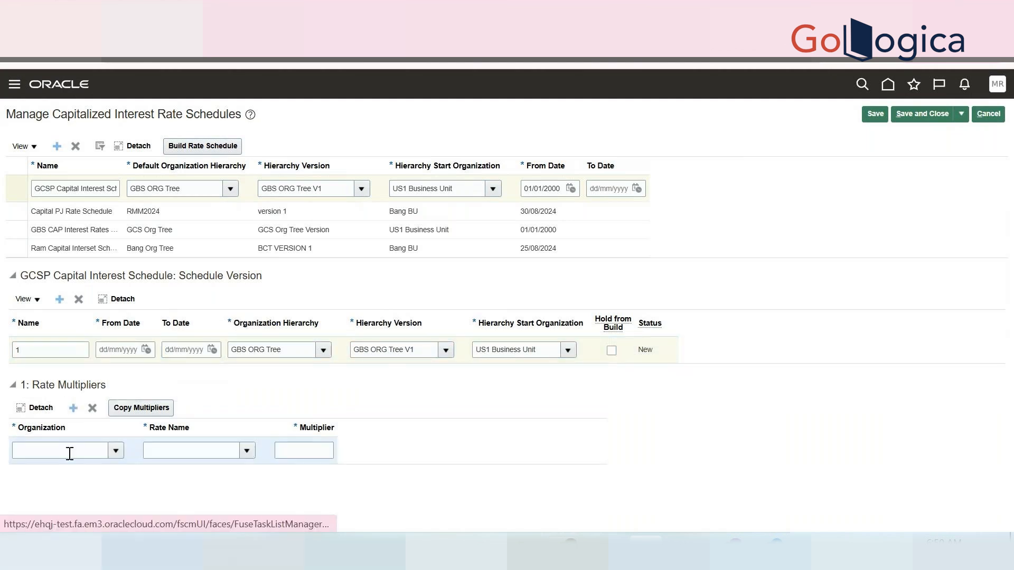
click(115, 451)
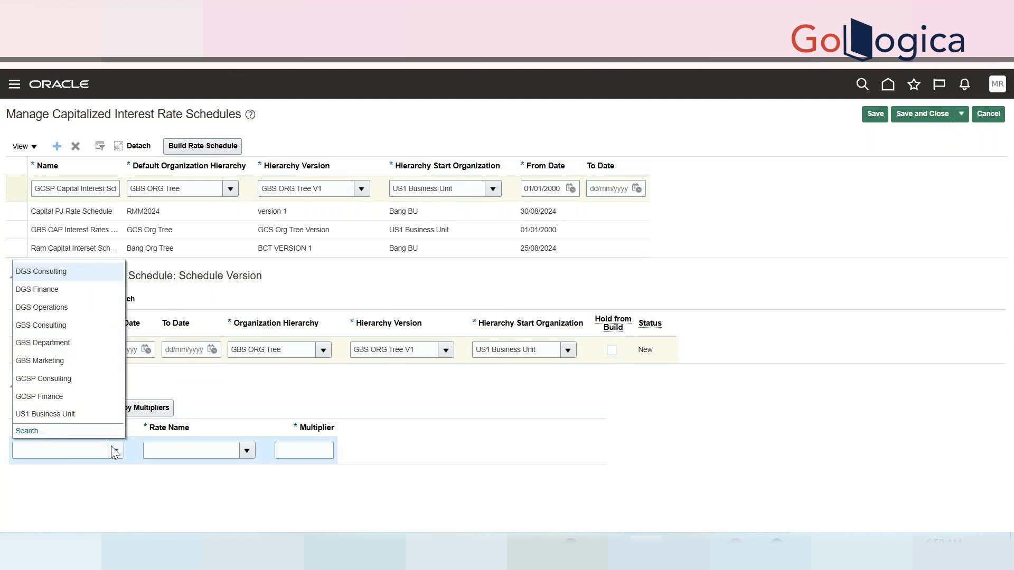
click(56, 379)
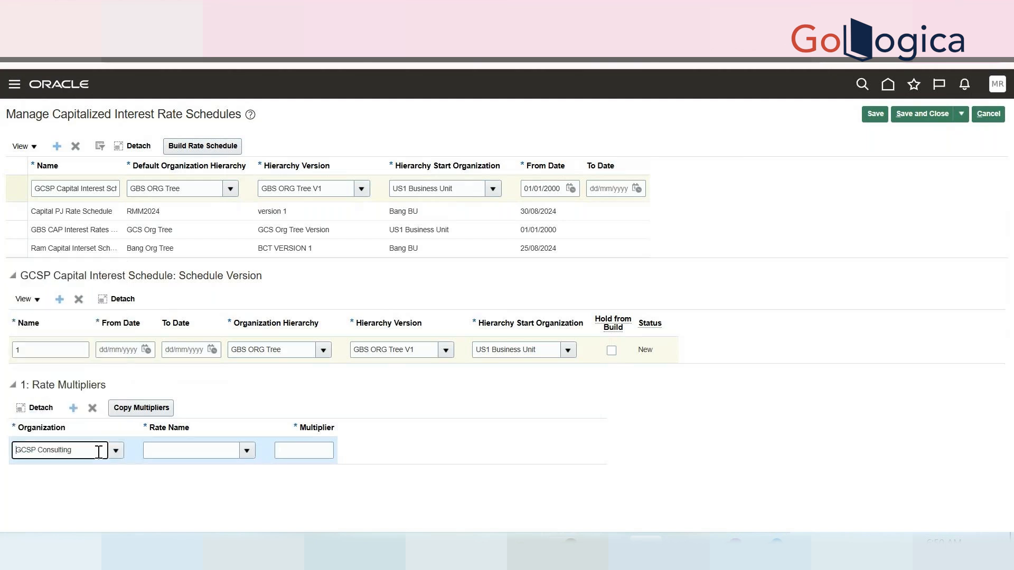
click(247, 451)
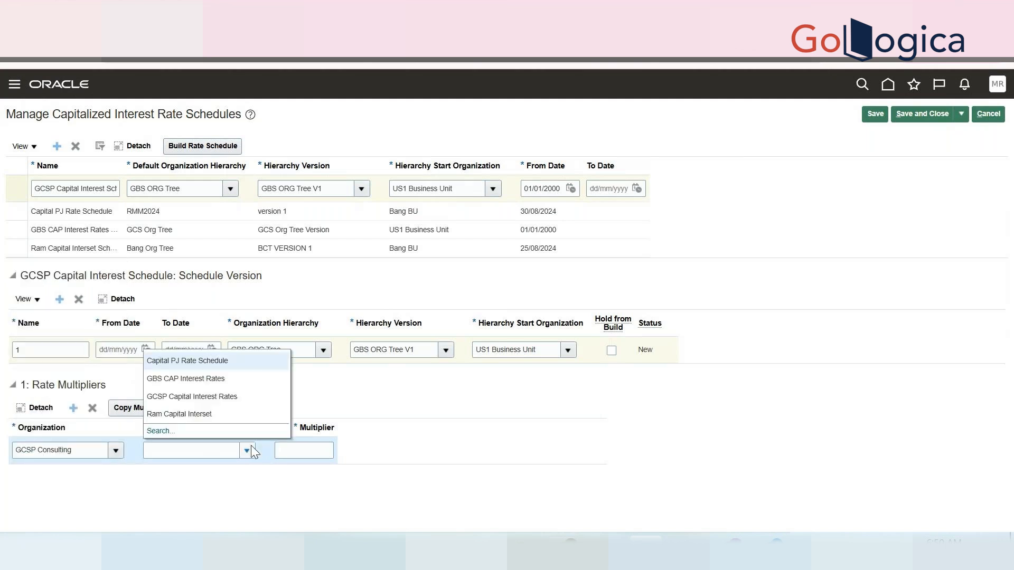
click(217, 396)
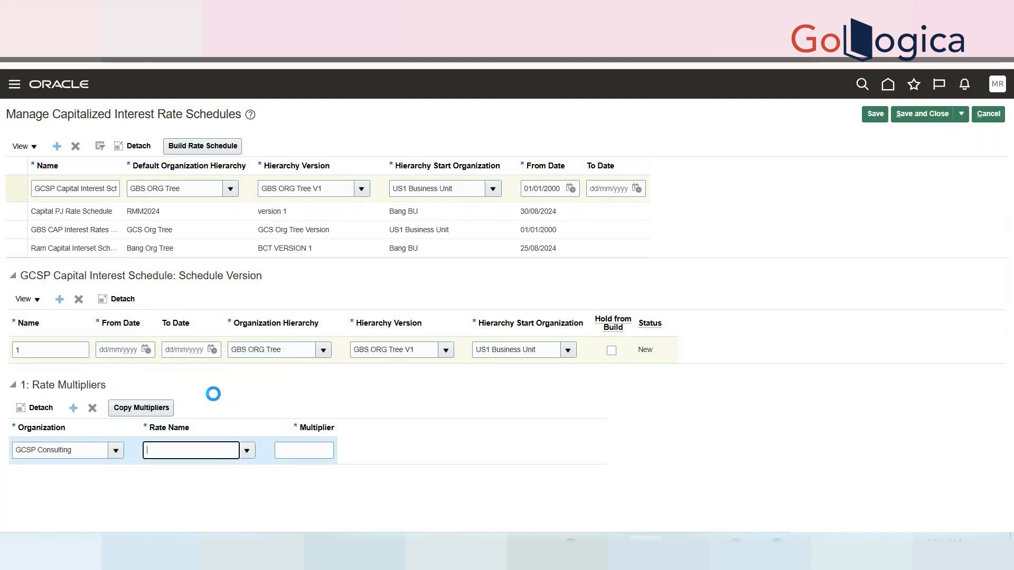
click(73, 409)
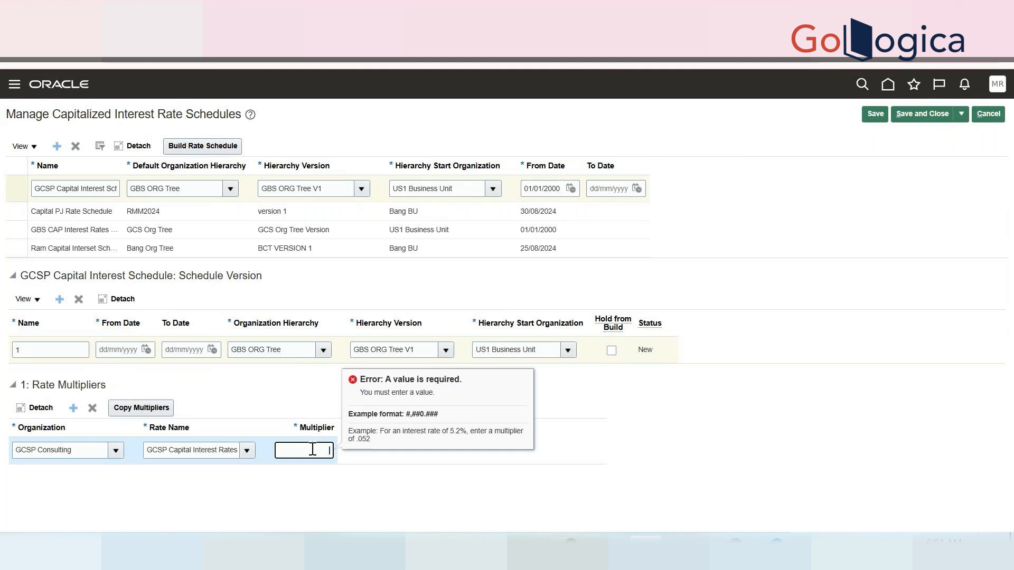
text(6)
click(74, 408)
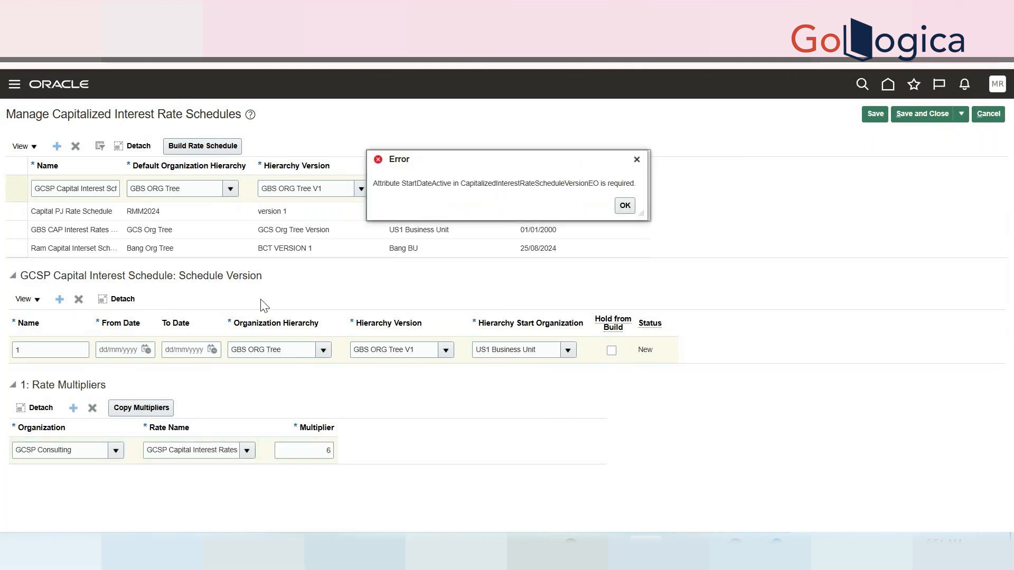
click(625, 206)
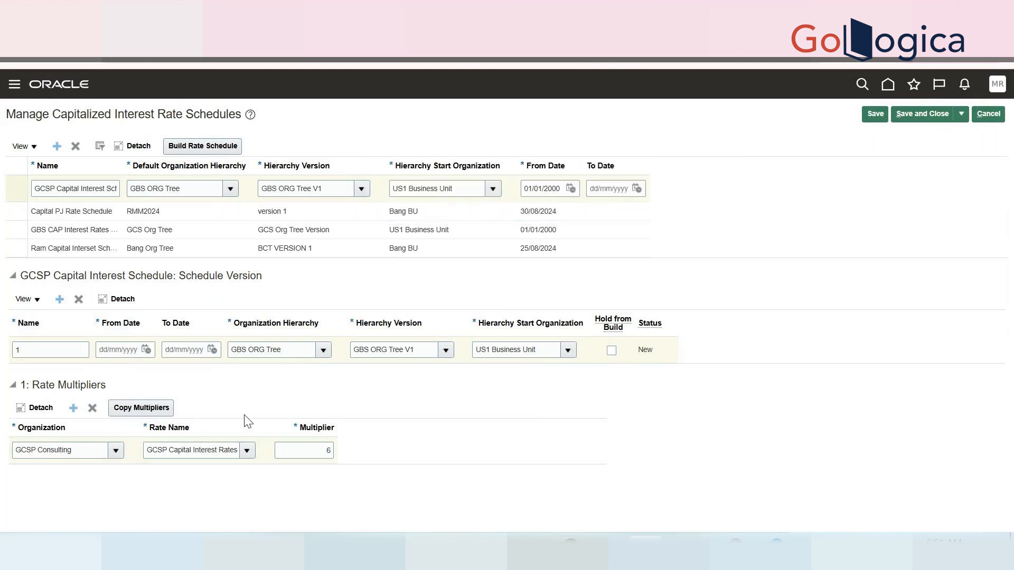
- Set the From Date of schedule version 1 to 01/01/2000
click(887, 116)
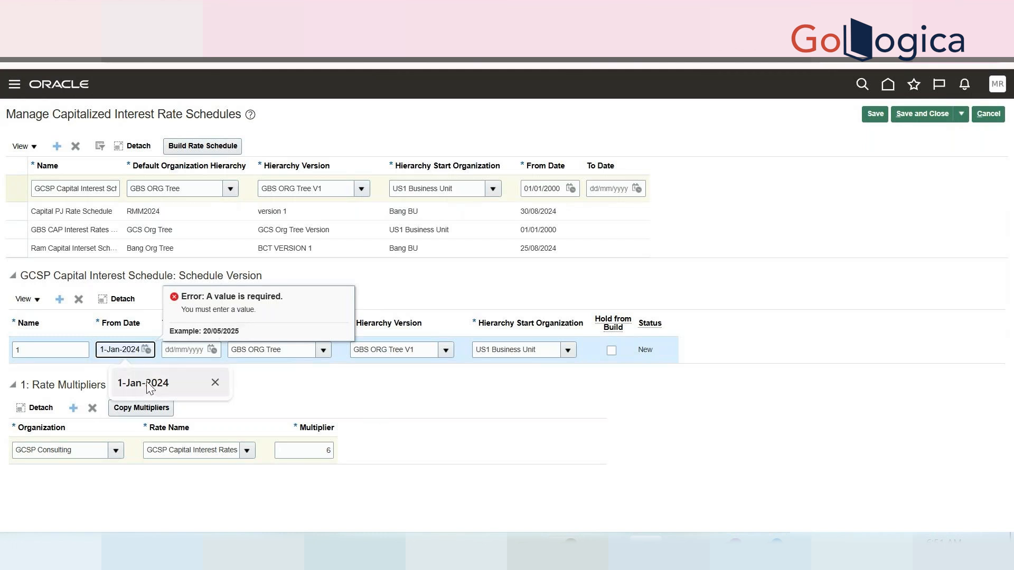
click(146, 349)
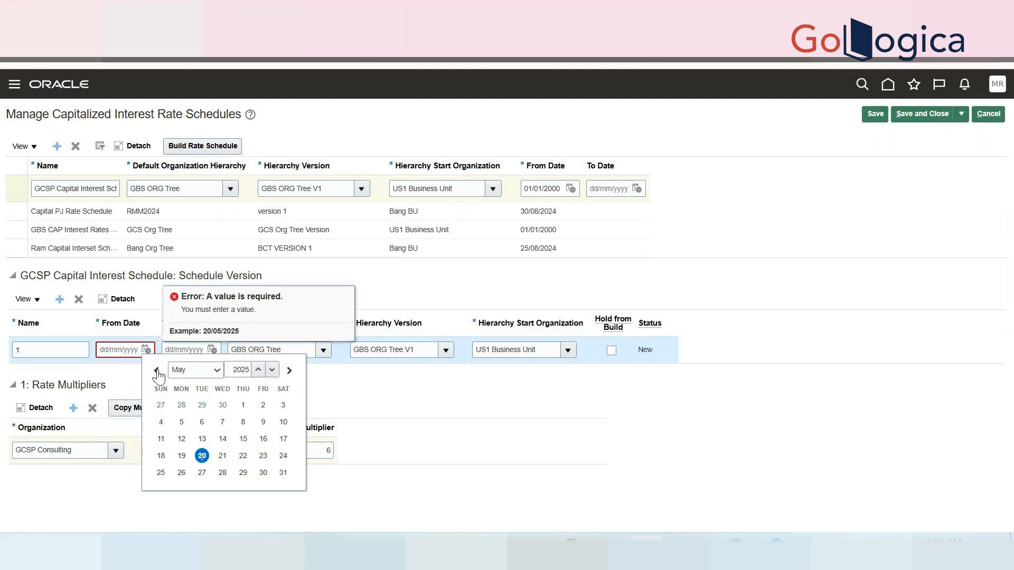
click(126, 349)
text(01)
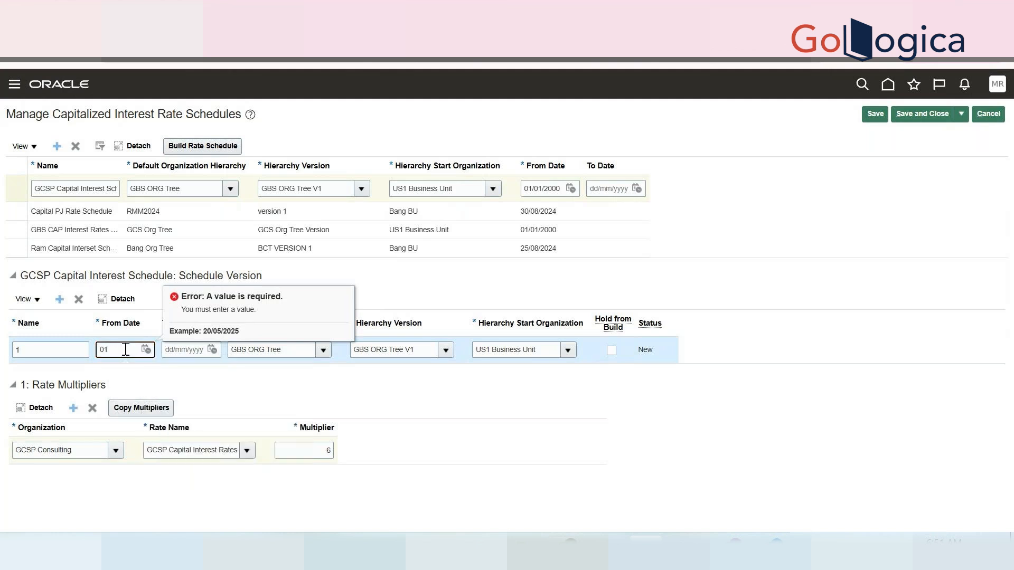
text(/01/2000)
key(Tab)
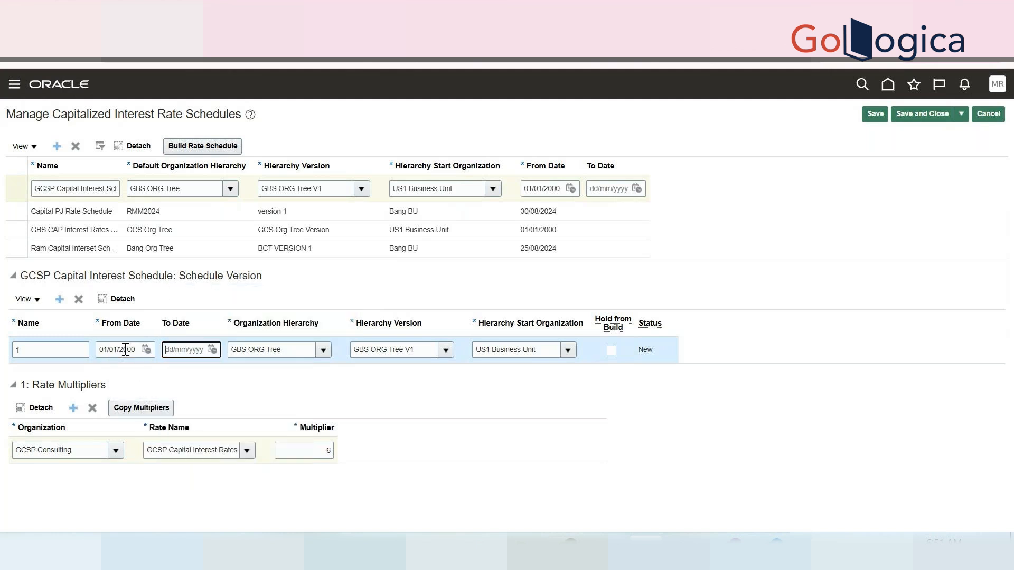
click(396, 433)
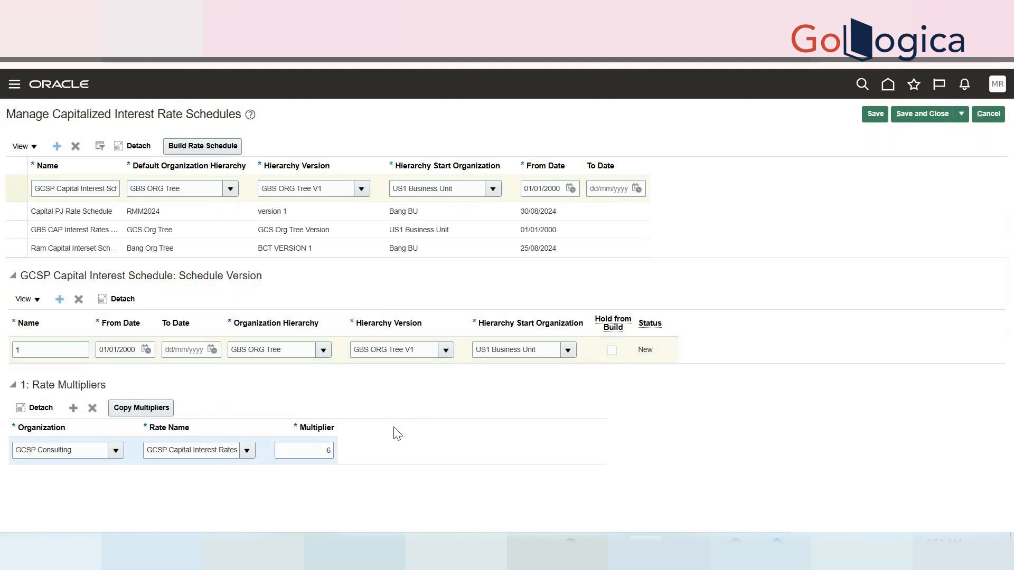
- Add a rate multiplier of 5 for the GCSP Finance organization, using the rate name GCSP Capital Interest Rates
click(74, 408)
click(42, 447)
text(gcsp f)
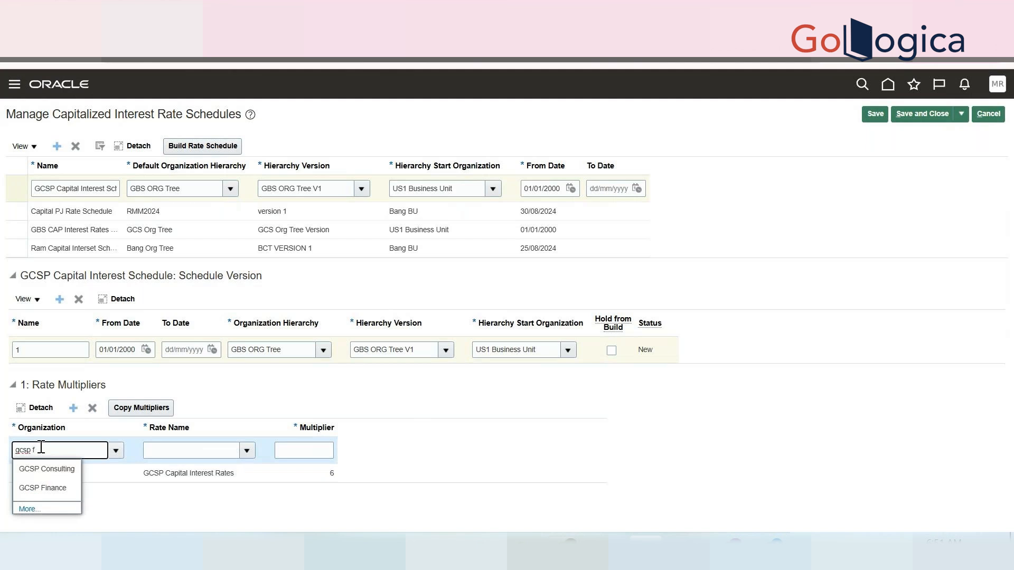
double_click(49, 470)
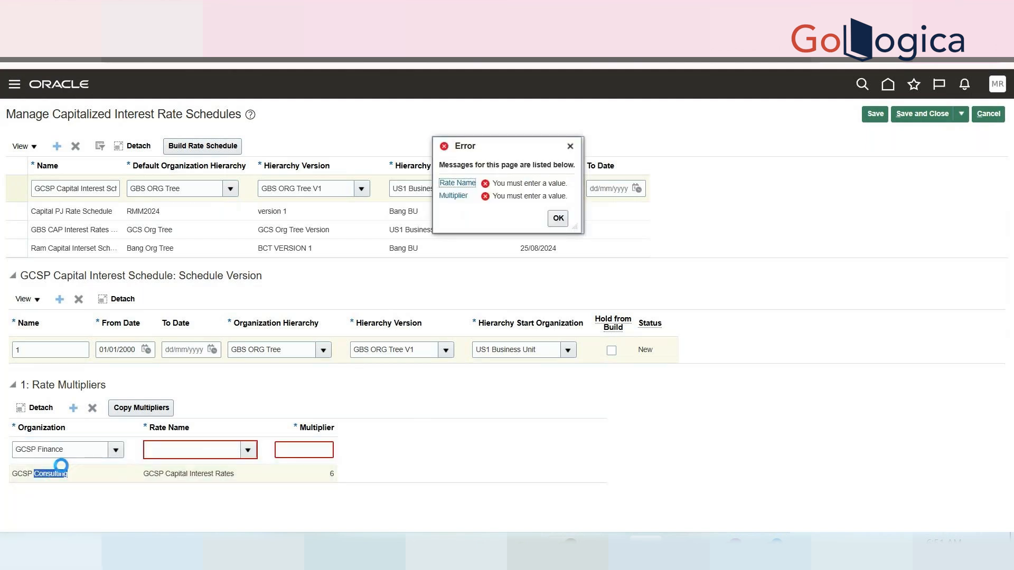
click(248, 453)
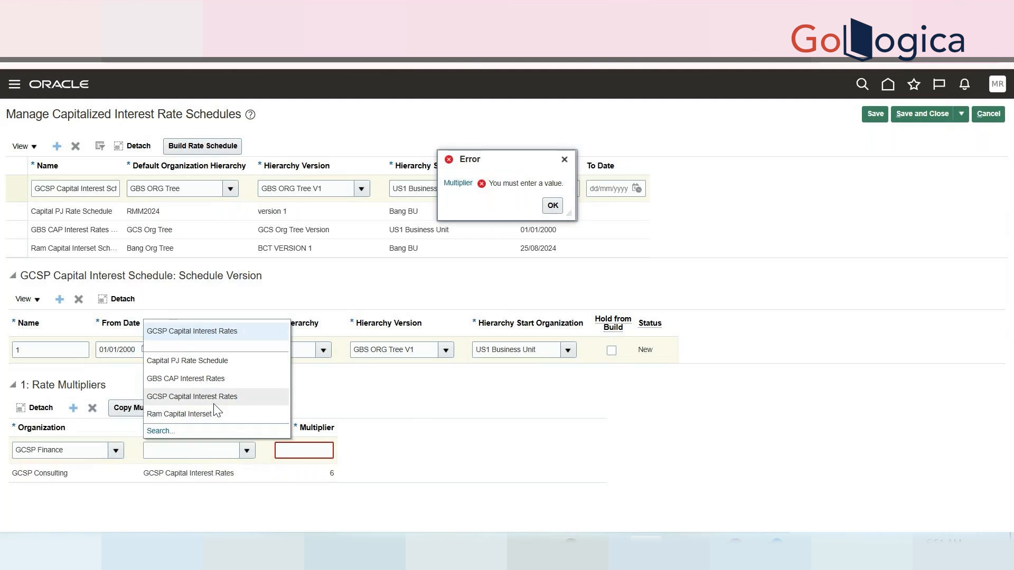
click(215, 399)
click(290, 448)
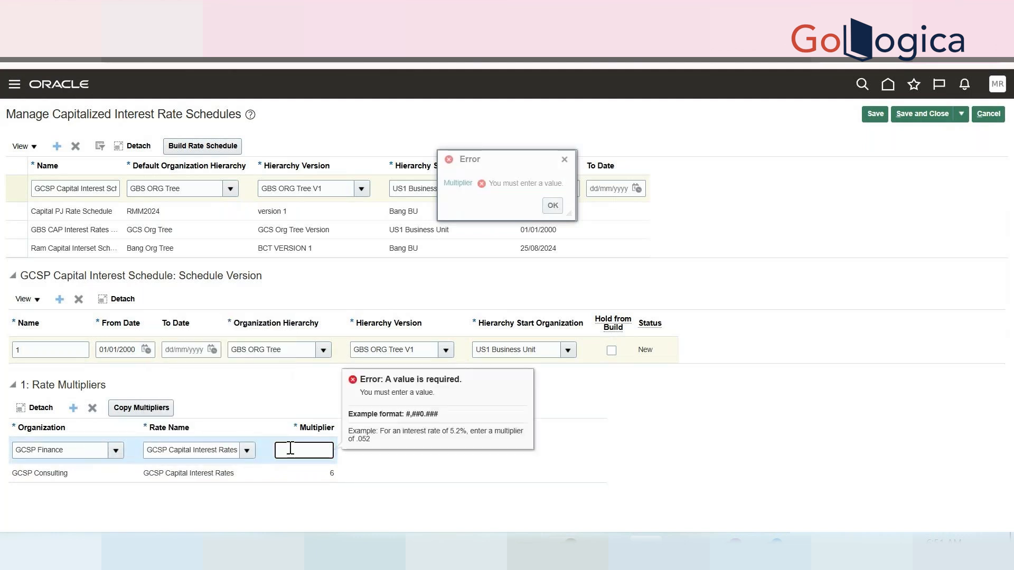
- Add a third rate multiplier line to schedule version 1 for the GBS Consulting organization
click(73, 412)
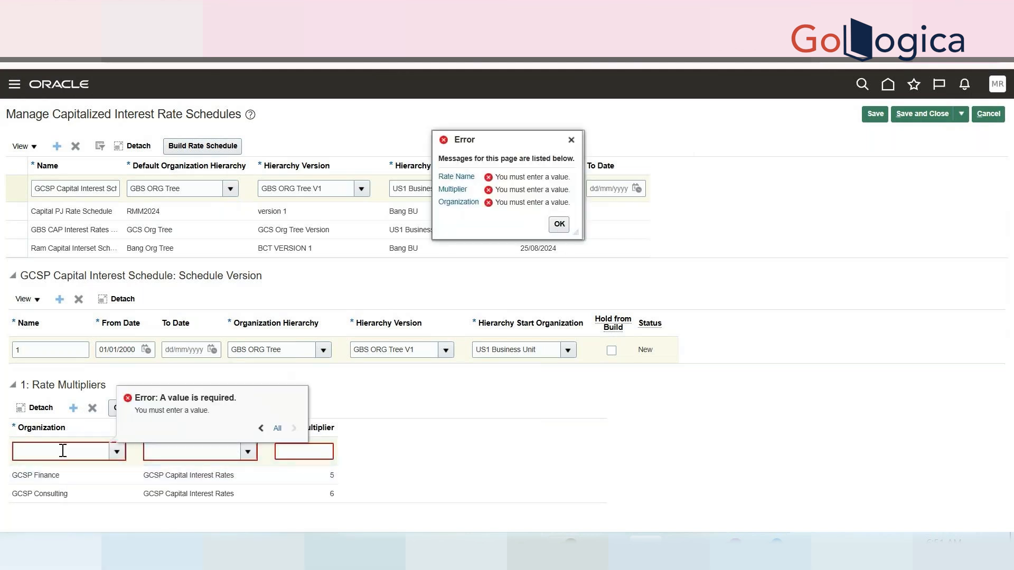
click(63, 451)
text(gcsp)
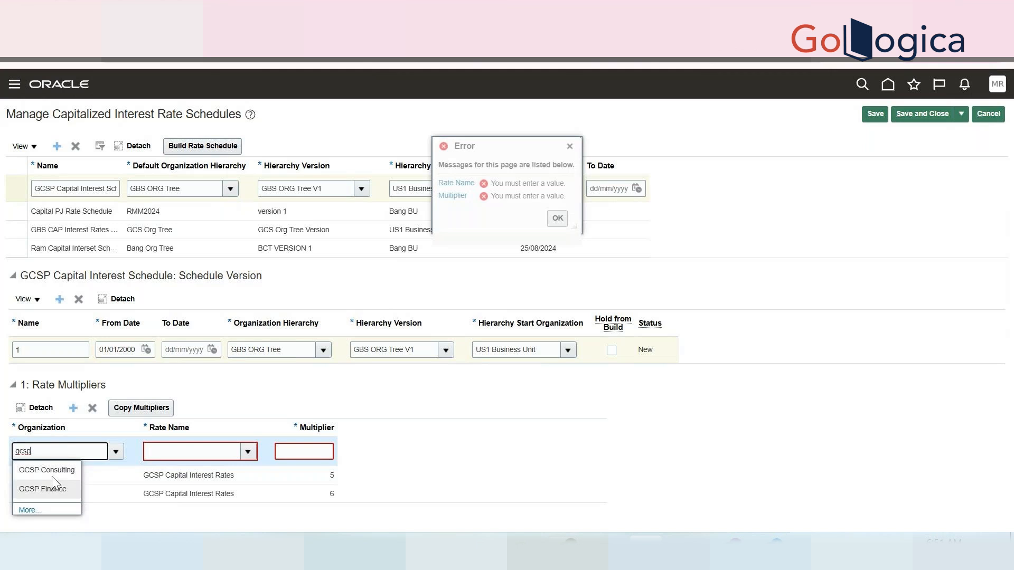
click(51, 470)
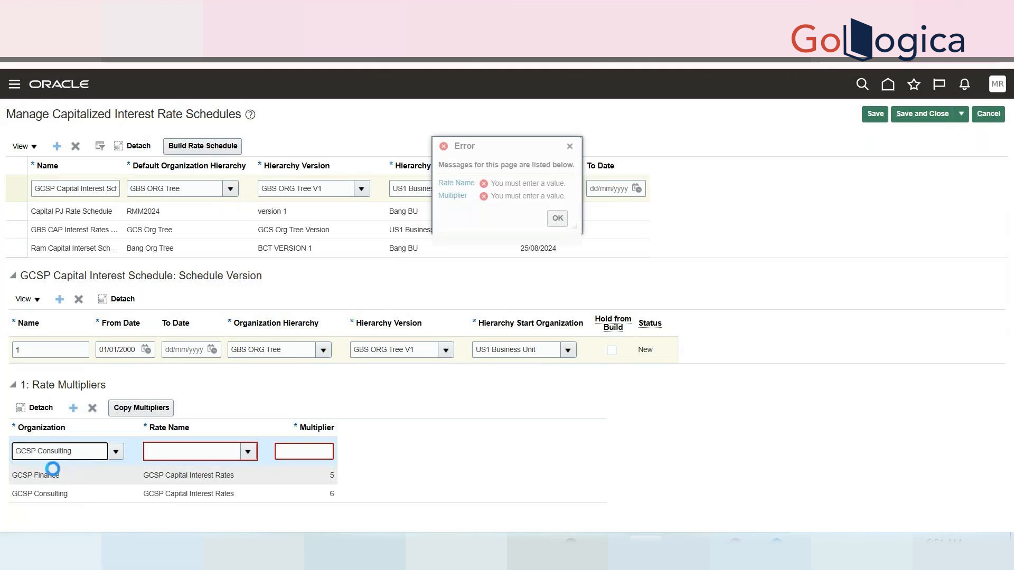
triple_click(71, 448)
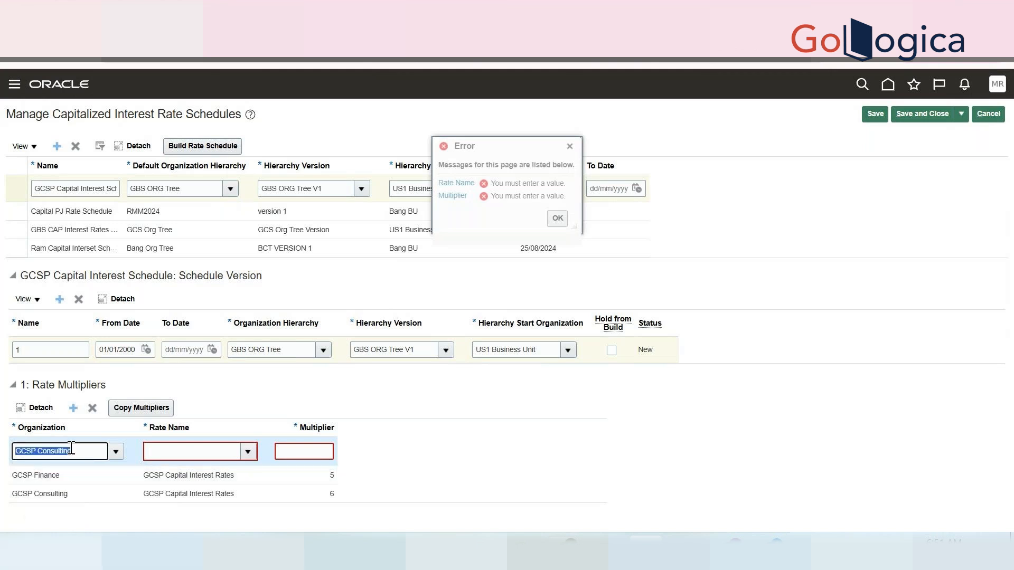
text(gcs)
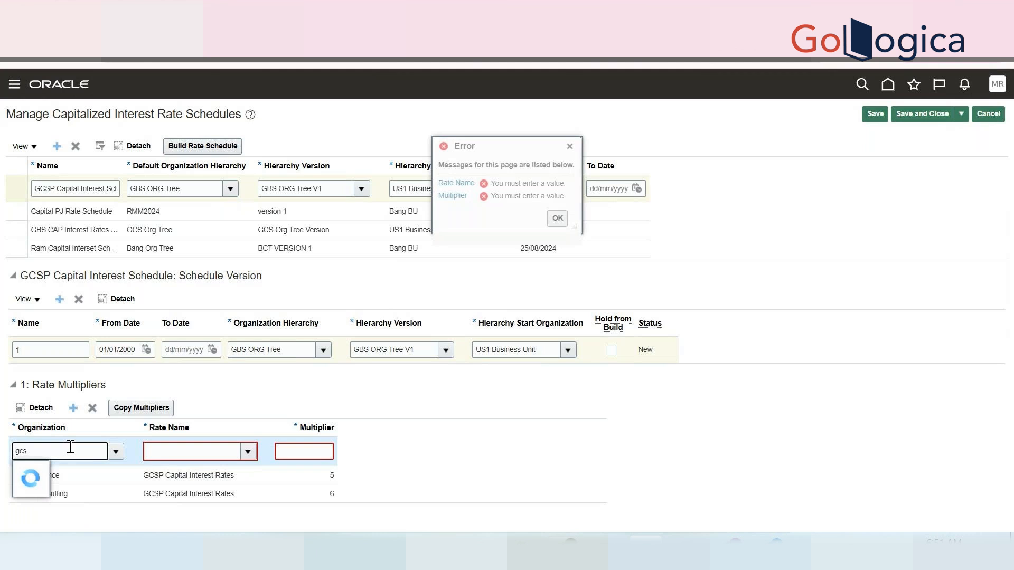
click(115, 452)
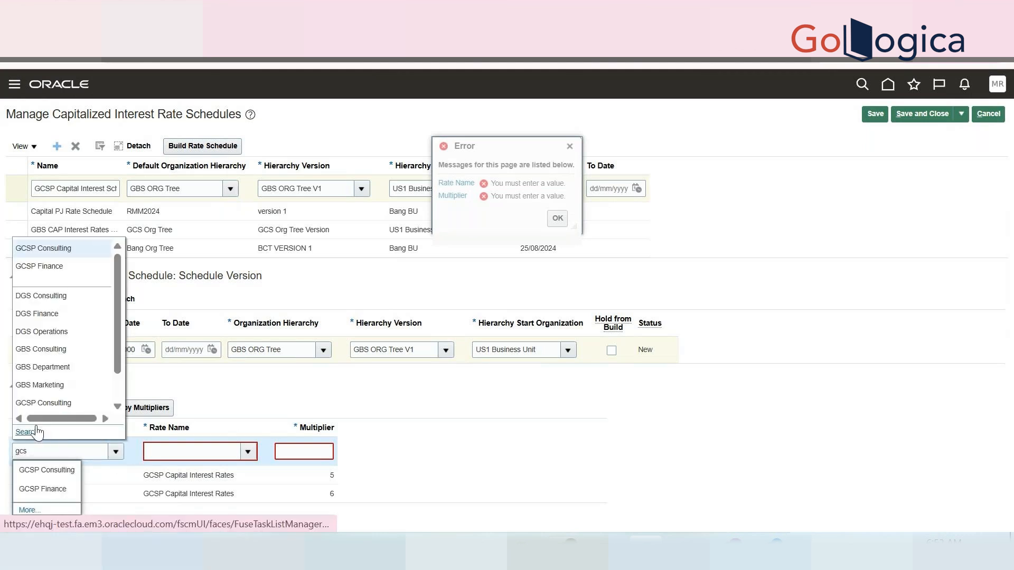
scroll(64, 404, down, 1)
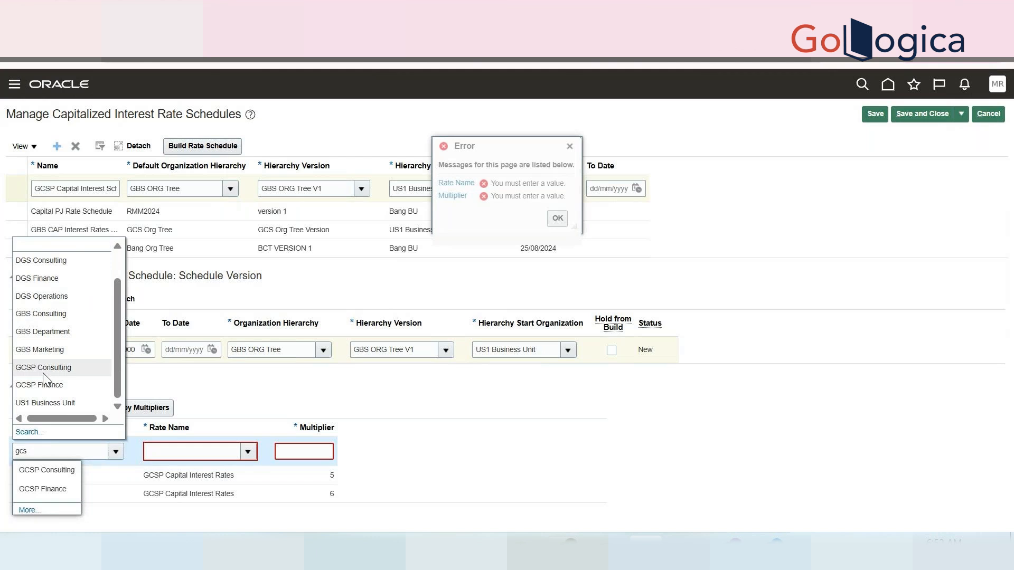
click(38, 314)
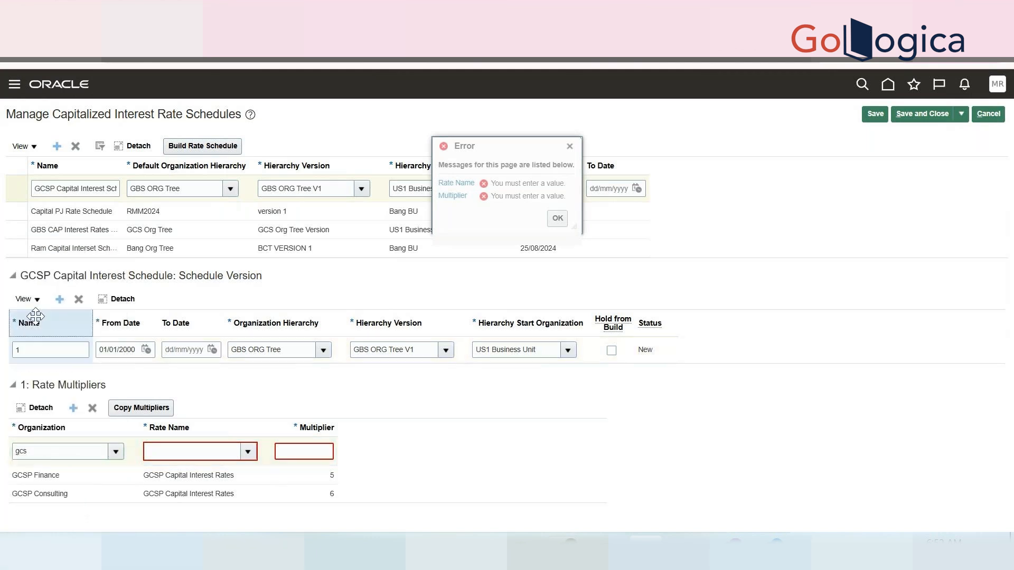
- Give the GBS Consulting line the rate name GCSP Capital Interest Rates and a multiplier of 4
click(173, 455)
text(gcsp)
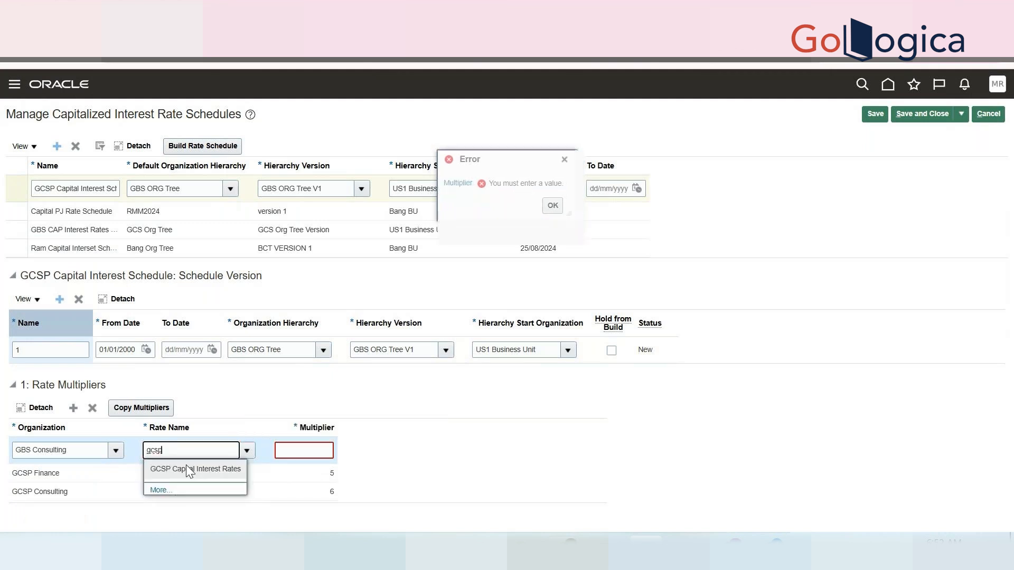
click(186, 464)
click(293, 449)
text(4)
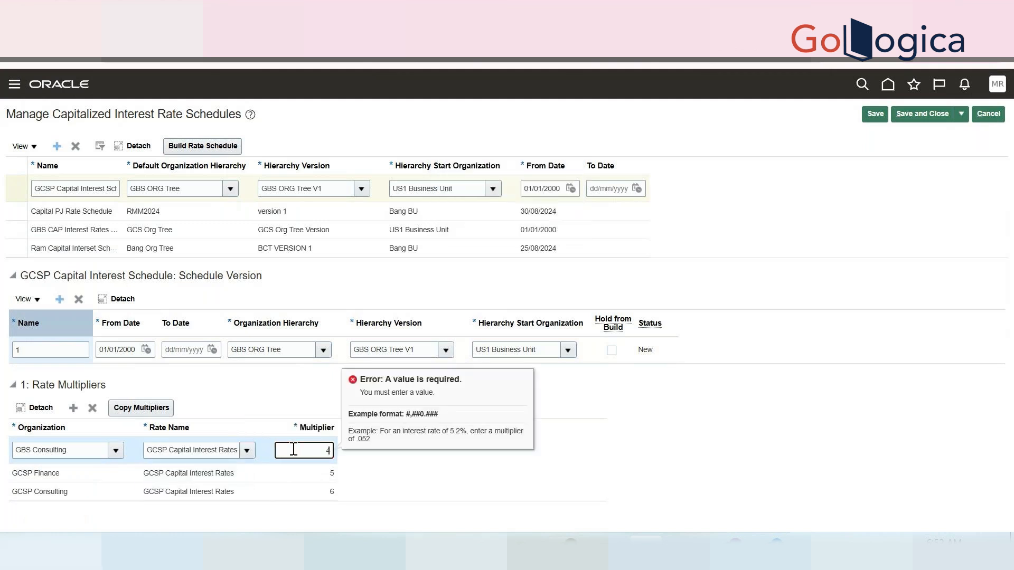
click(590, 428)
click(661, 206)
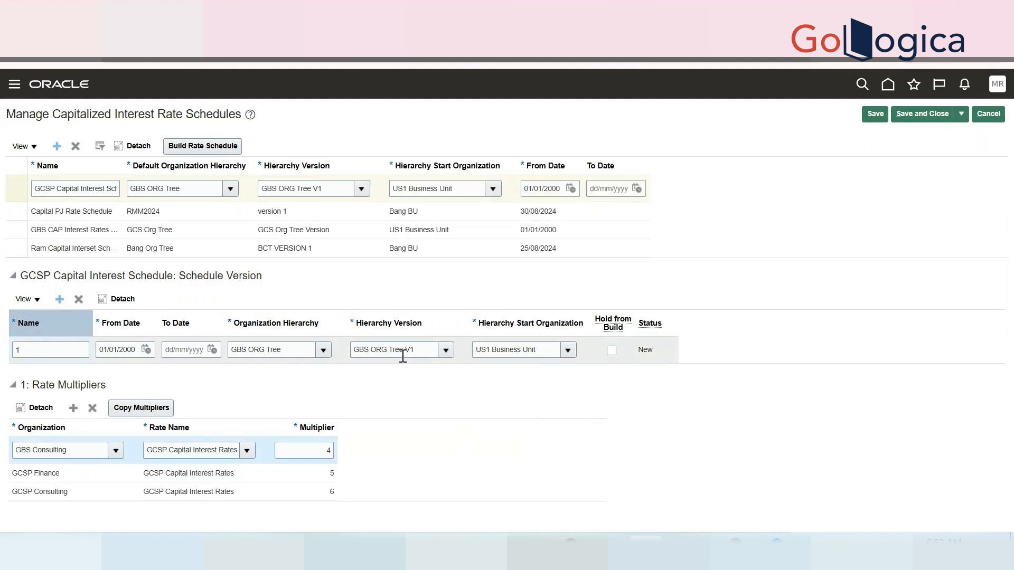
- Save the schedules and build the rate schedule for the GCSP Capital Interest Schedule
click(876, 115)
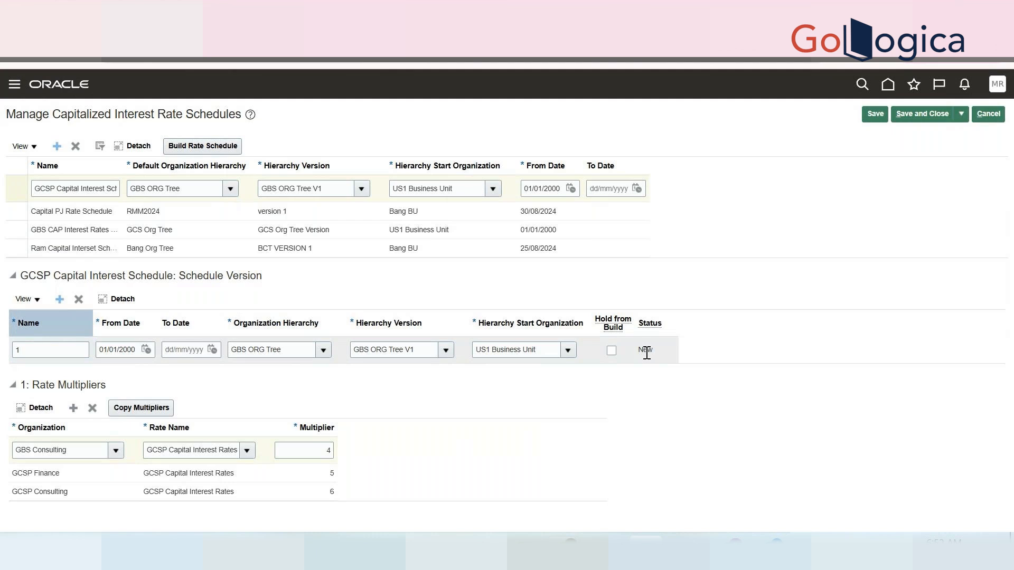
click(309, 212)
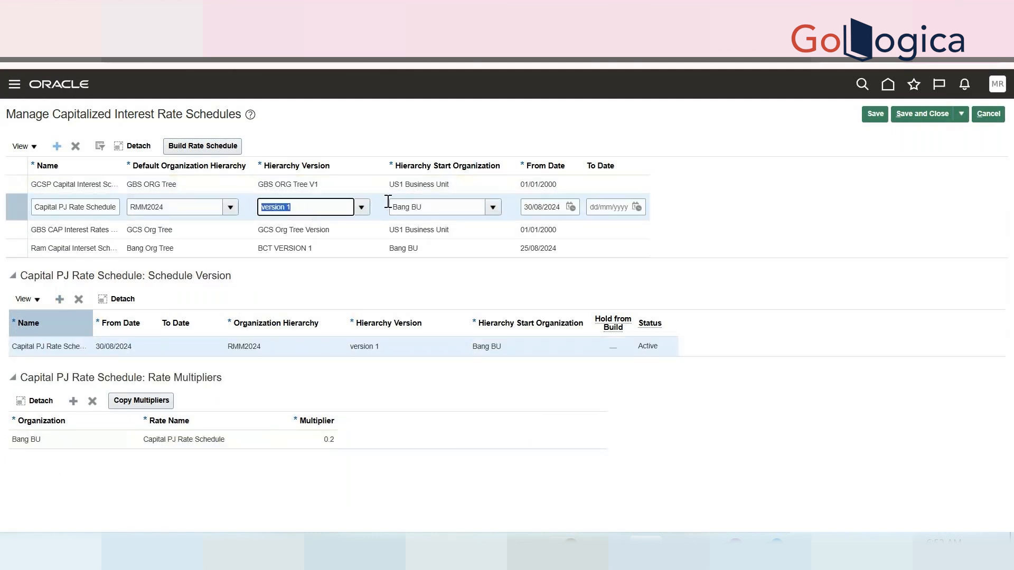
click(336, 183)
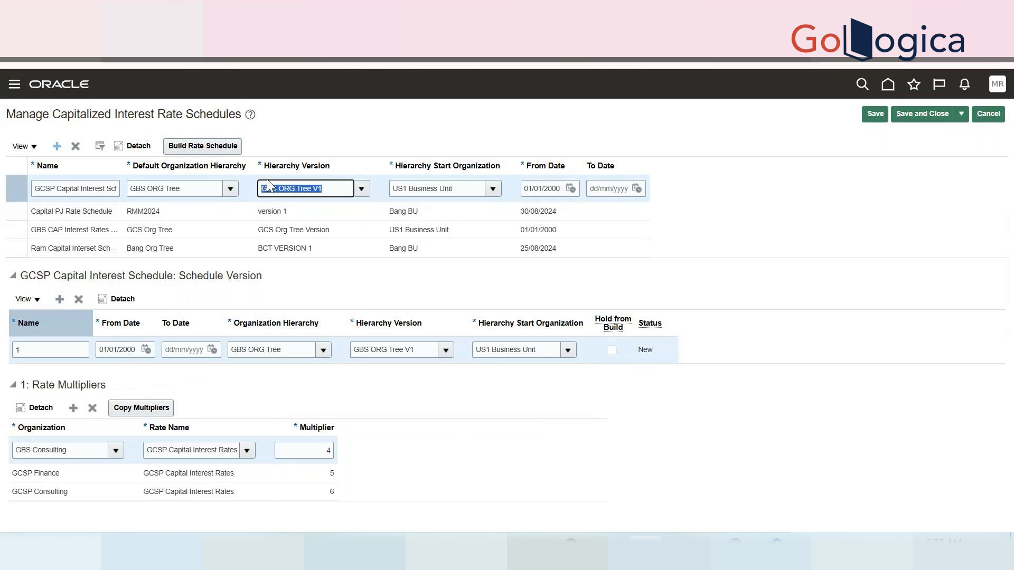
click(205, 146)
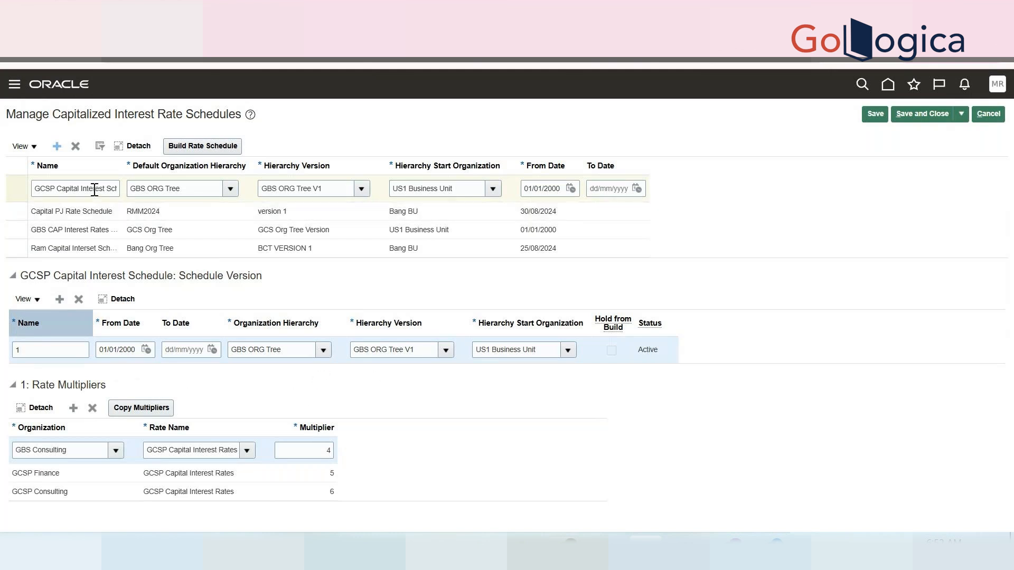
click(32, 299)
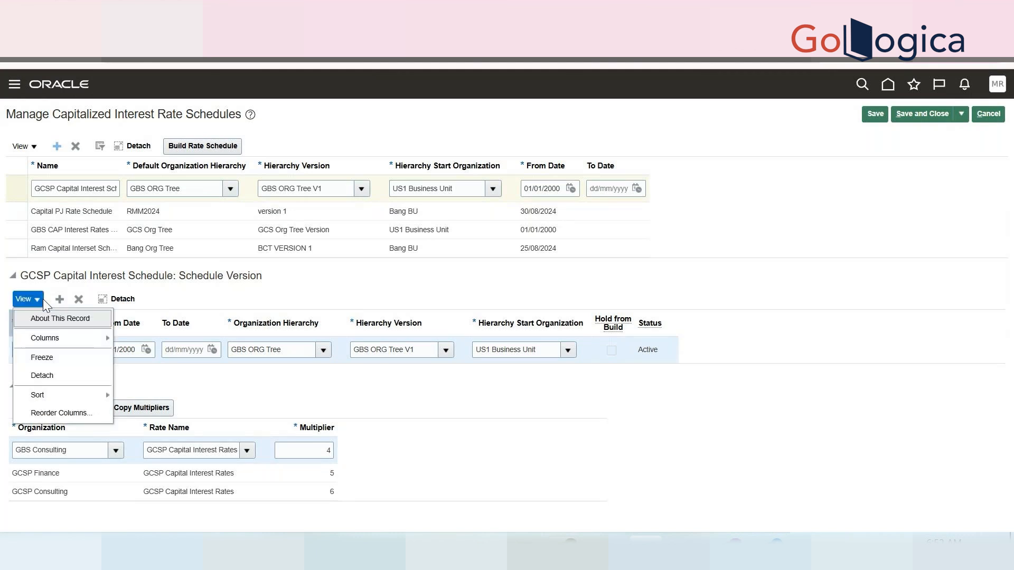
click(246, 286)
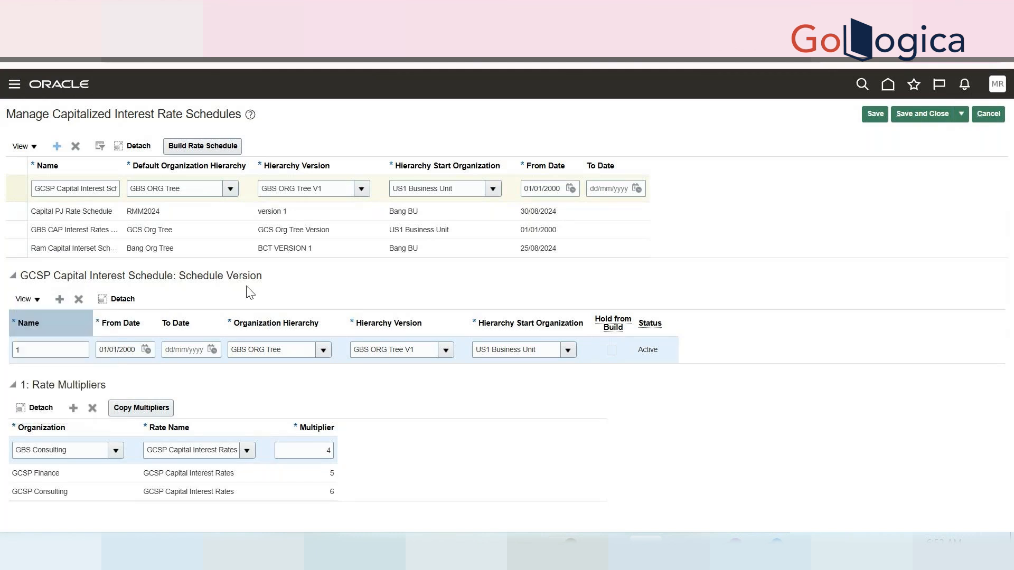
click(60, 299)
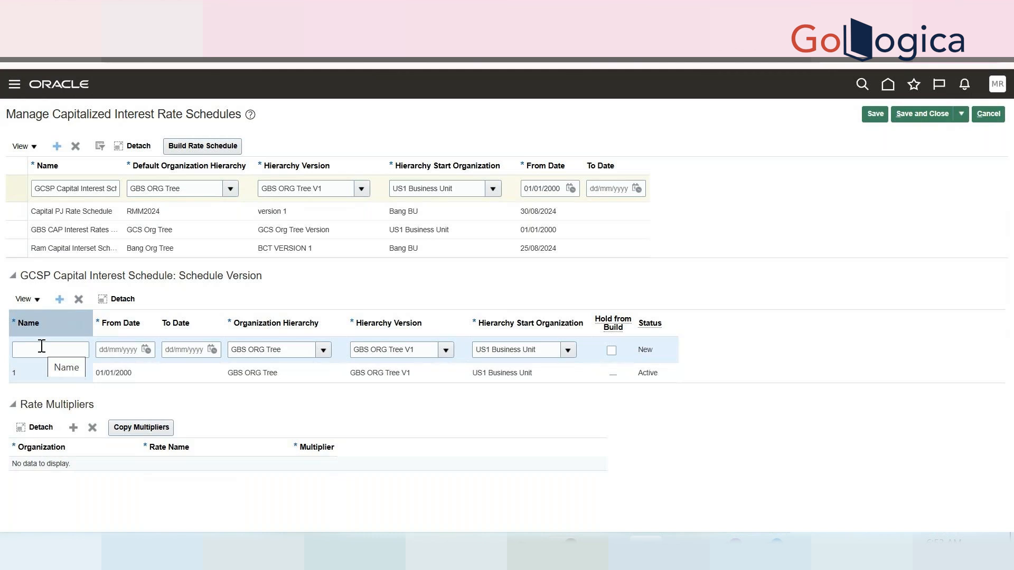
click(41, 347)
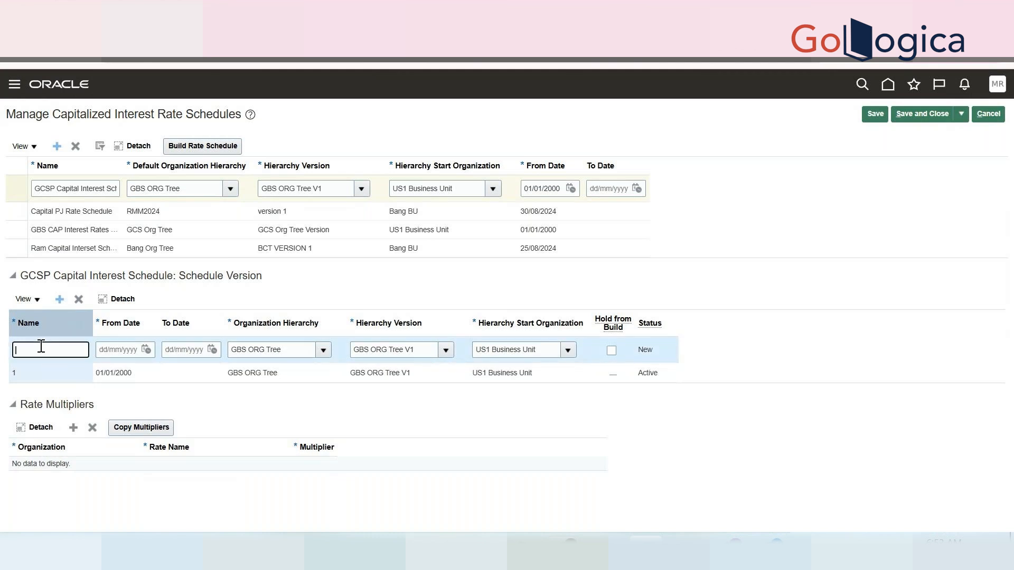
click(168, 378)
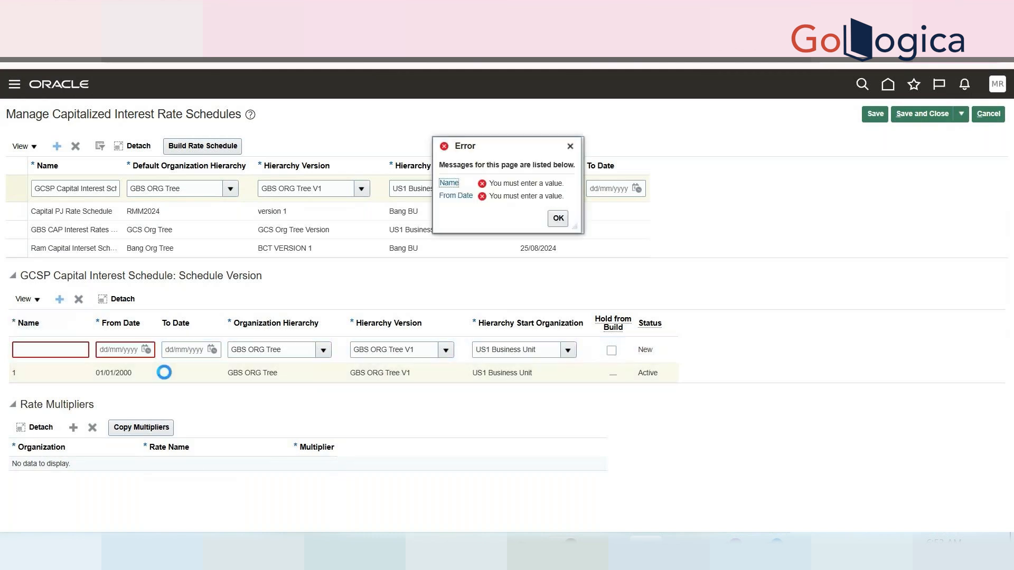
click(558, 219)
click(79, 299)
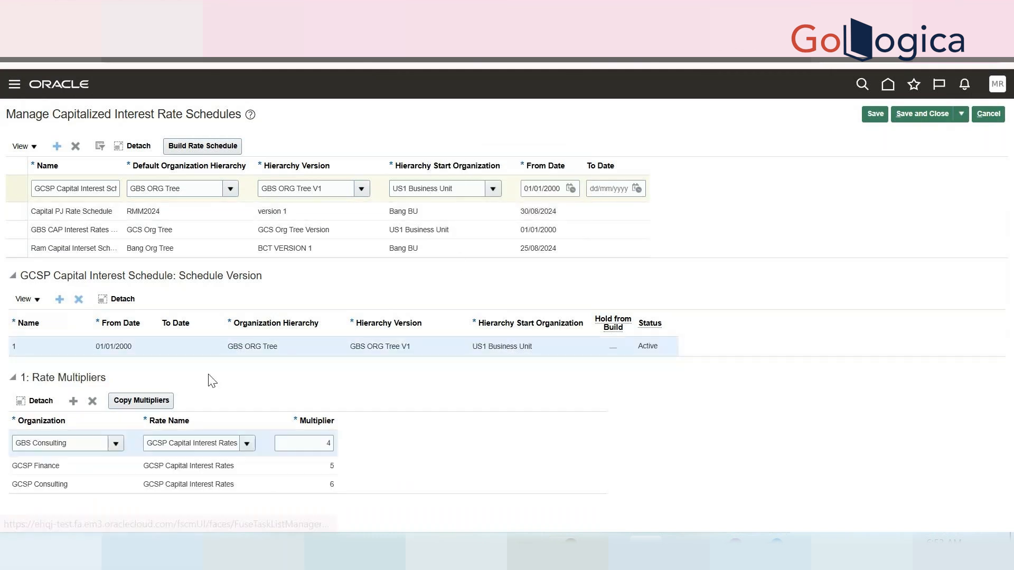
- Set the To Date of schedule version 1 to 01/01/2020
click(171, 351)
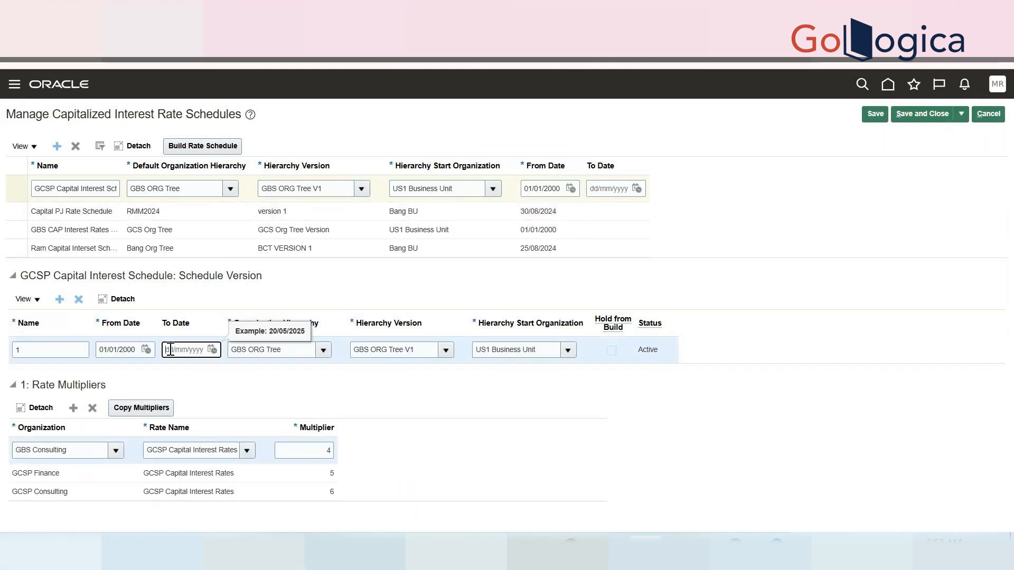
text(01/01/2020)
key(Tab)
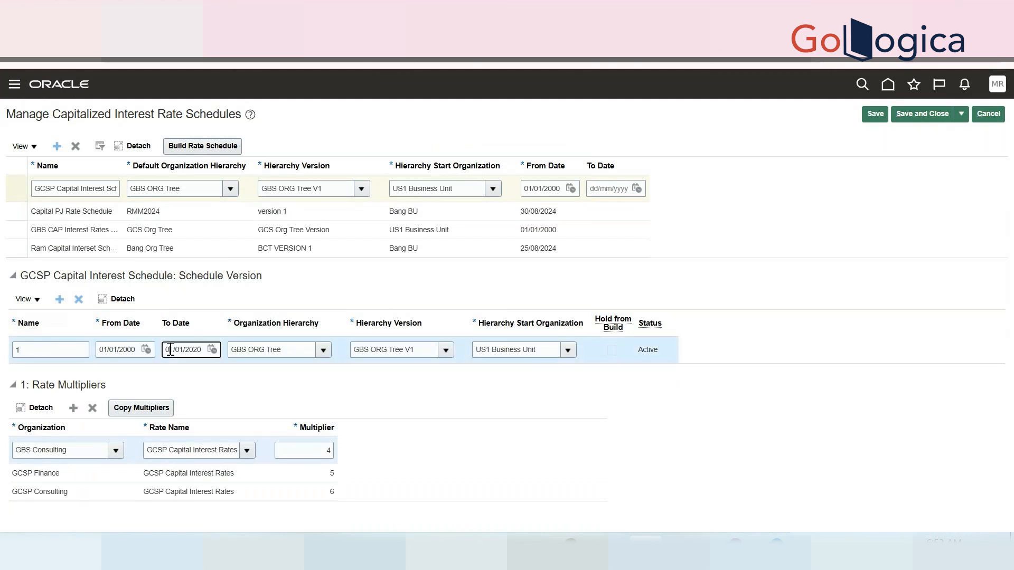
triple_click(170, 350)
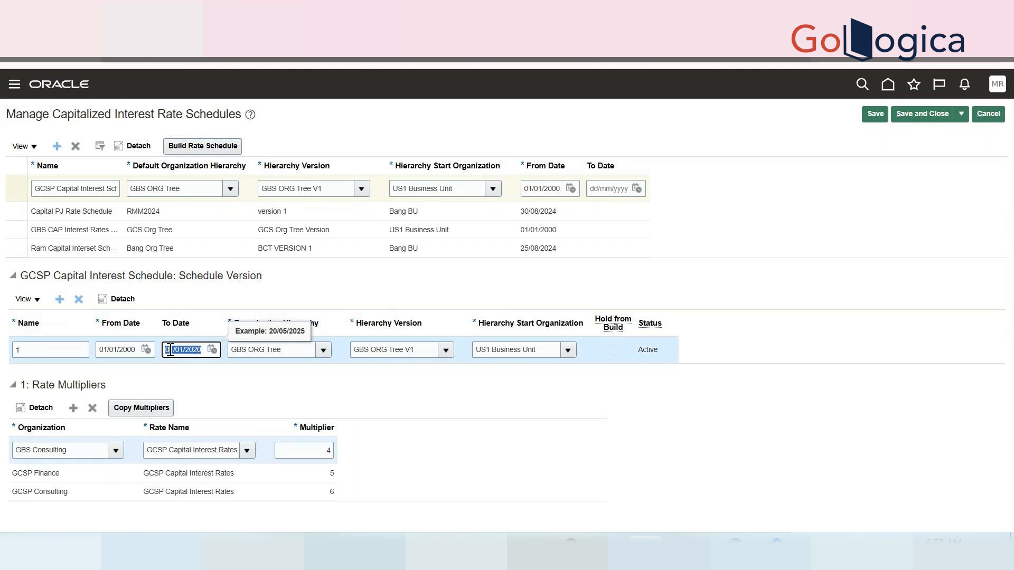
- Add schedule version "2" with From Date 02/01/2020 and copy the rate multipliers from version 1 of the GCSP Capital Interest Schedule into it
click(60, 303)
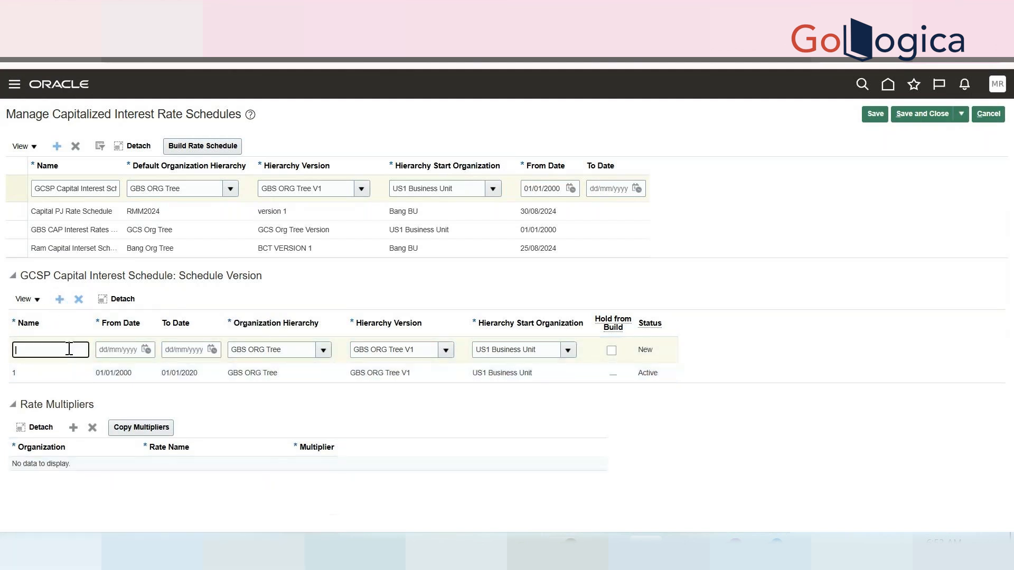
click(70, 349)
click(72, 348)
text(2)
key(Tab)
text(01/01/2020)
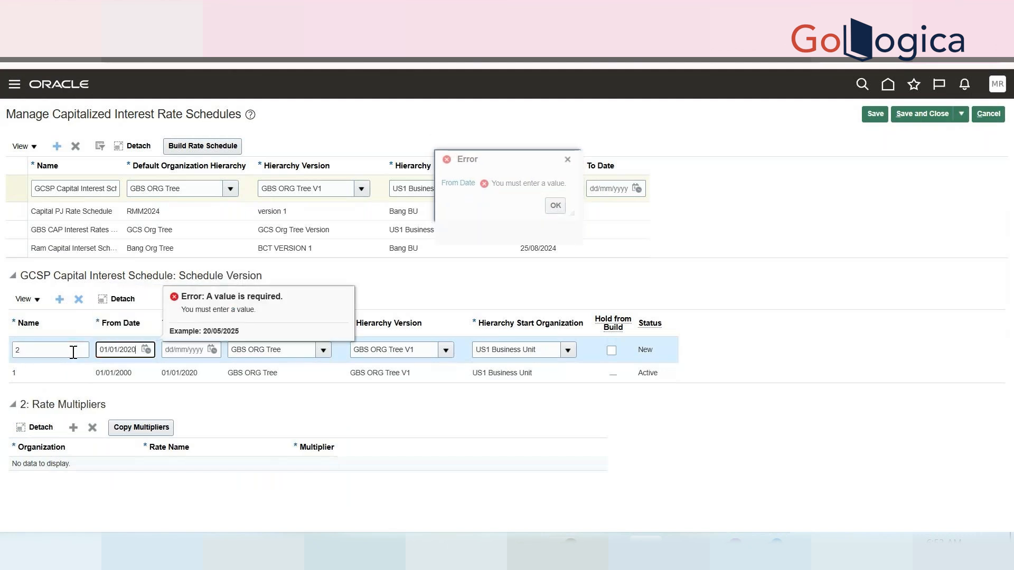
click(108, 351)
key(BackSpace)
text(2)
key(Tab)
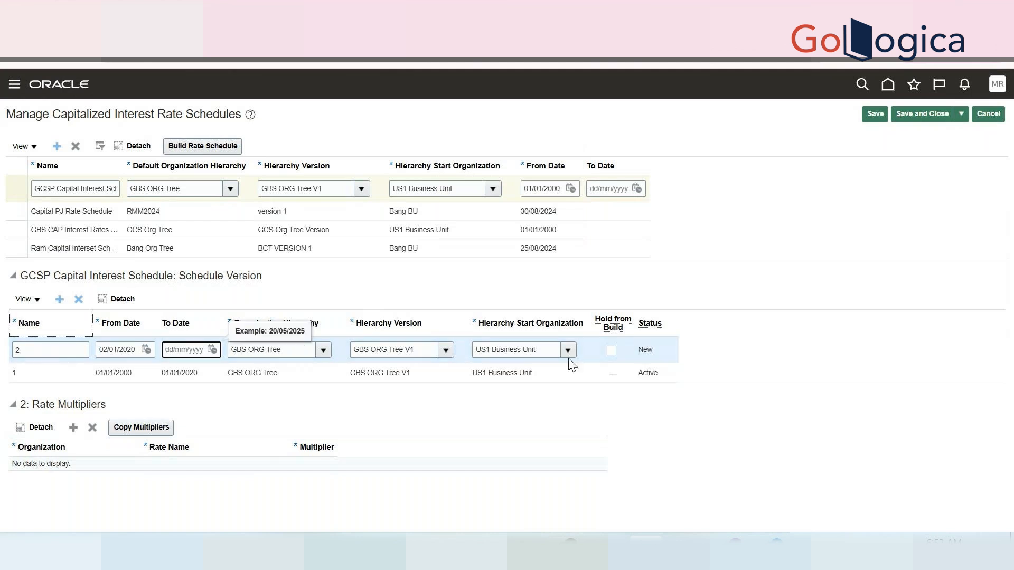
click(131, 428)
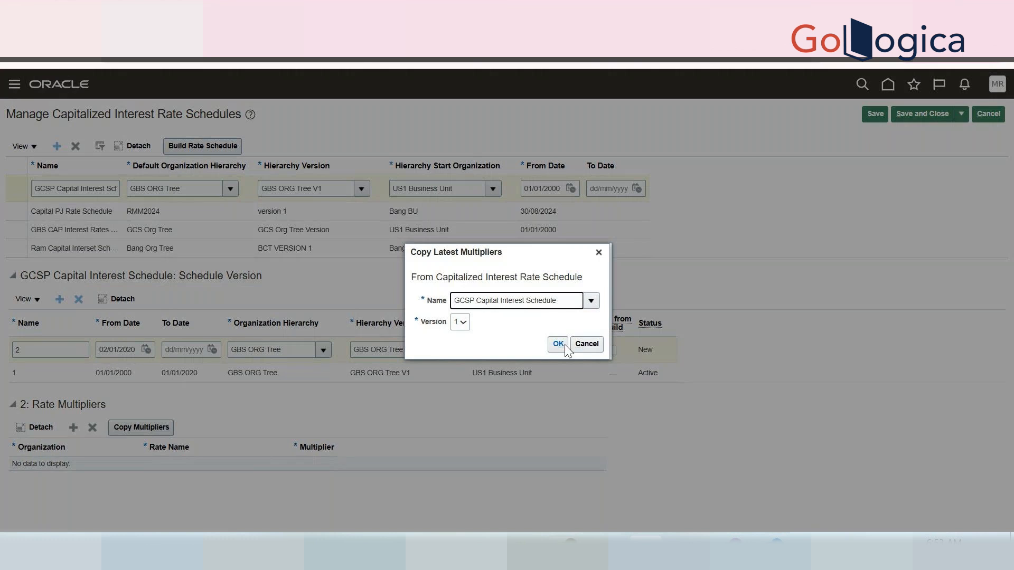
click(558, 344)
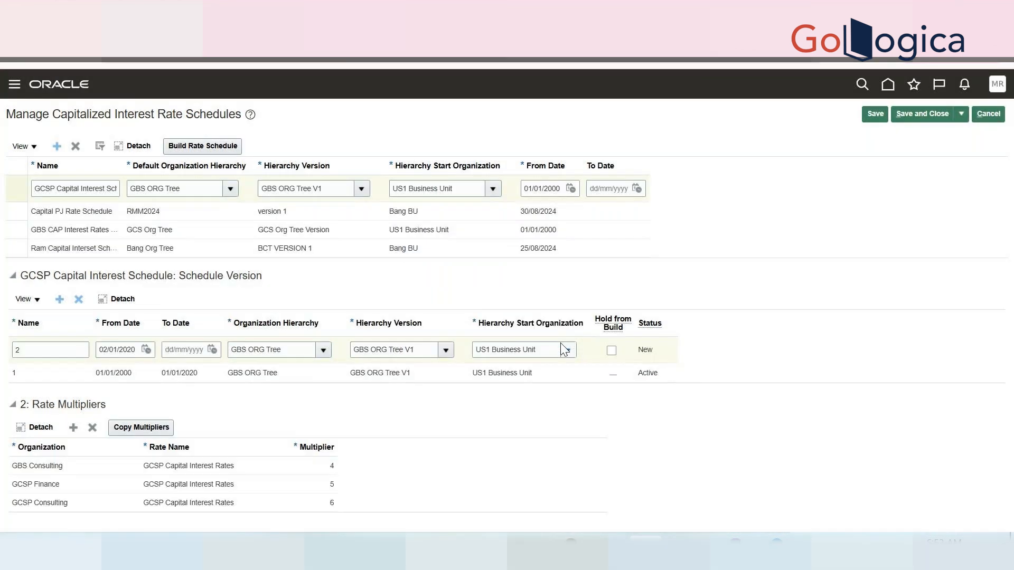
- Set version 2's multipliers to 4.5 for GBS Consulting, 6 for GCSP Finance and 6.5 for GCSP Consulting, and save
click(186, 464)
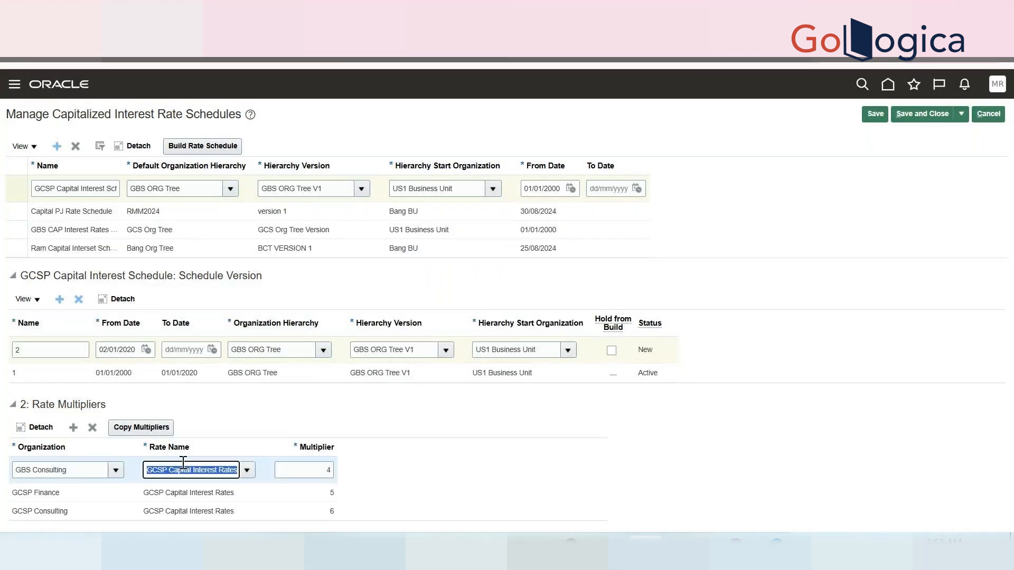
click(328, 469)
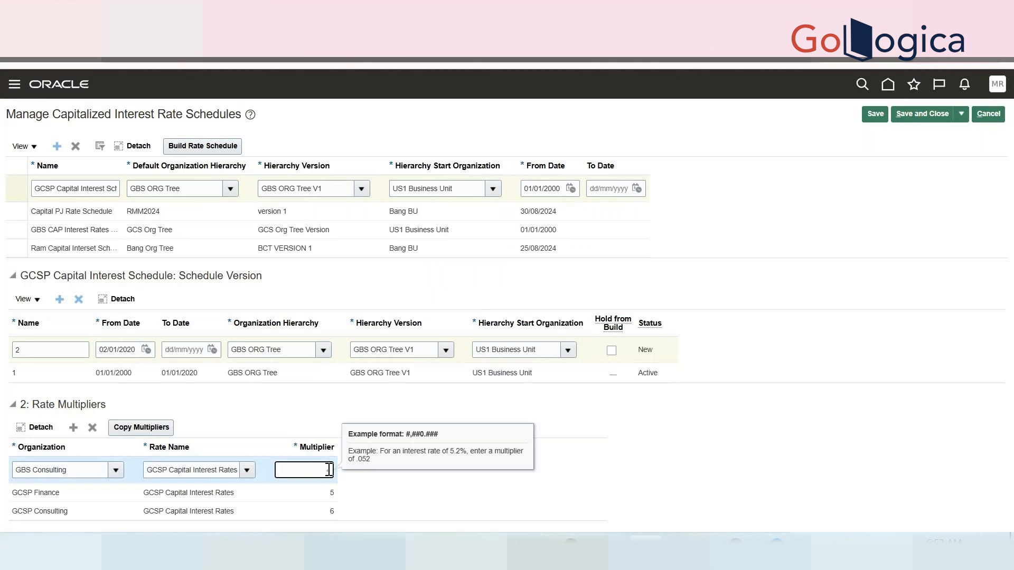
text(4.5)
click(327, 488)
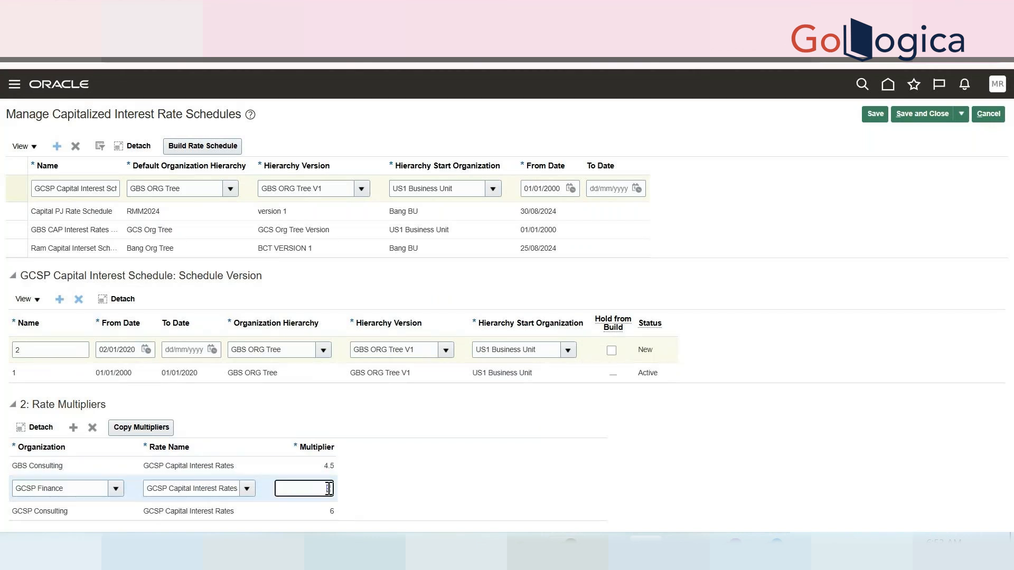
text(6)
click(328, 506)
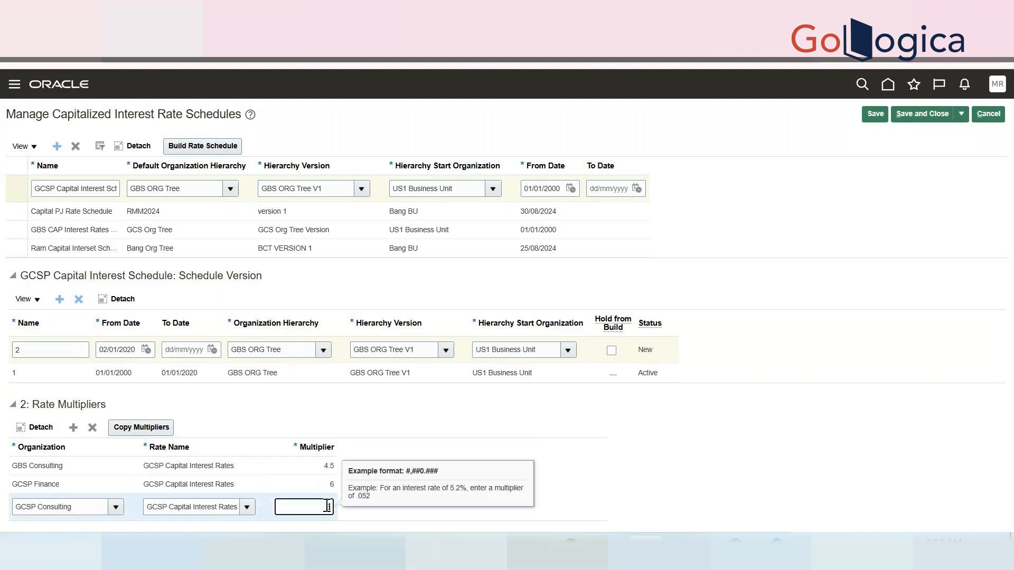
text(6.5)
click(691, 490)
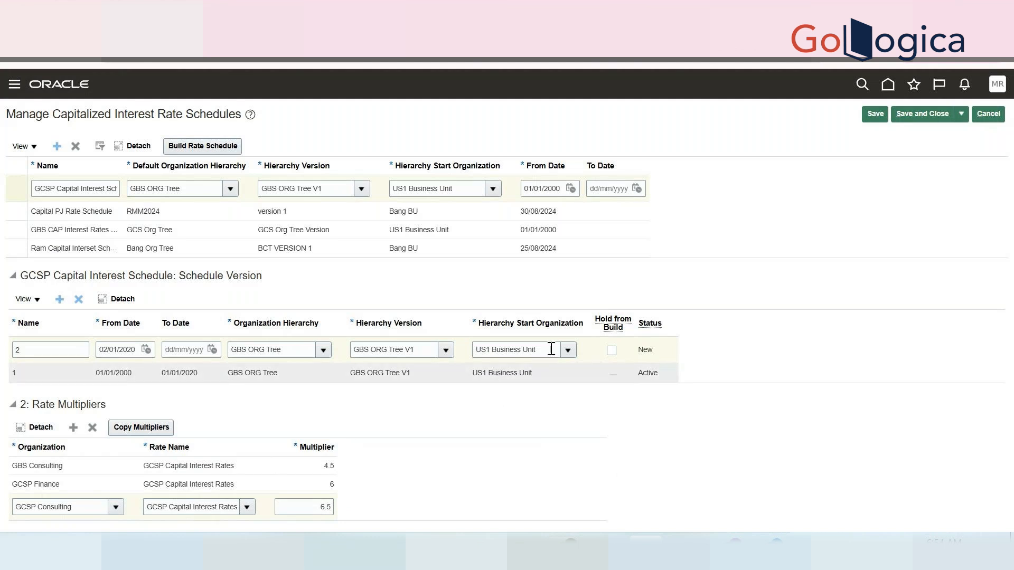
click(884, 113)
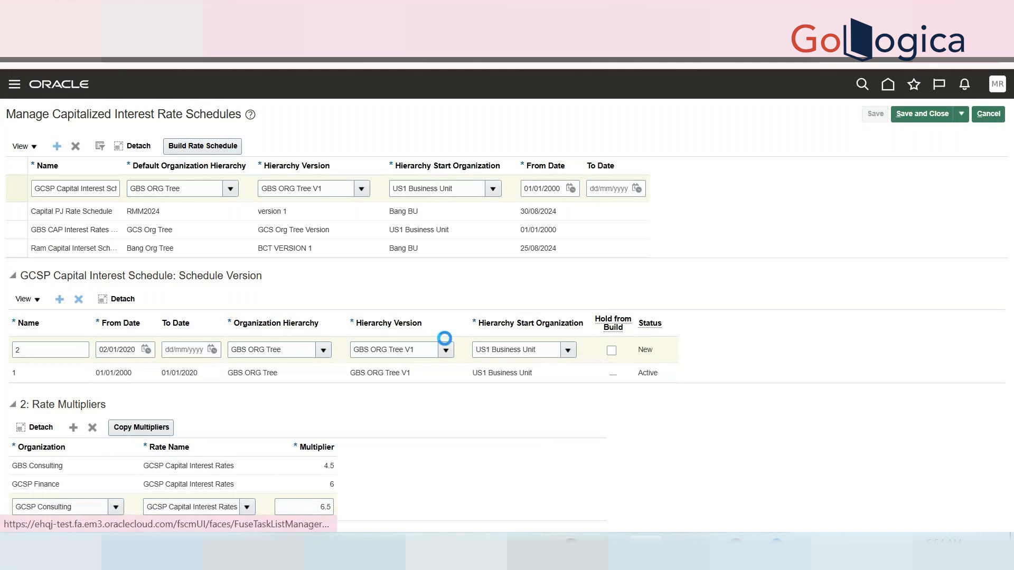
- Build the rate schedule for the GCSP Capital Interest Schedule again with its two versions
click(413, 376)
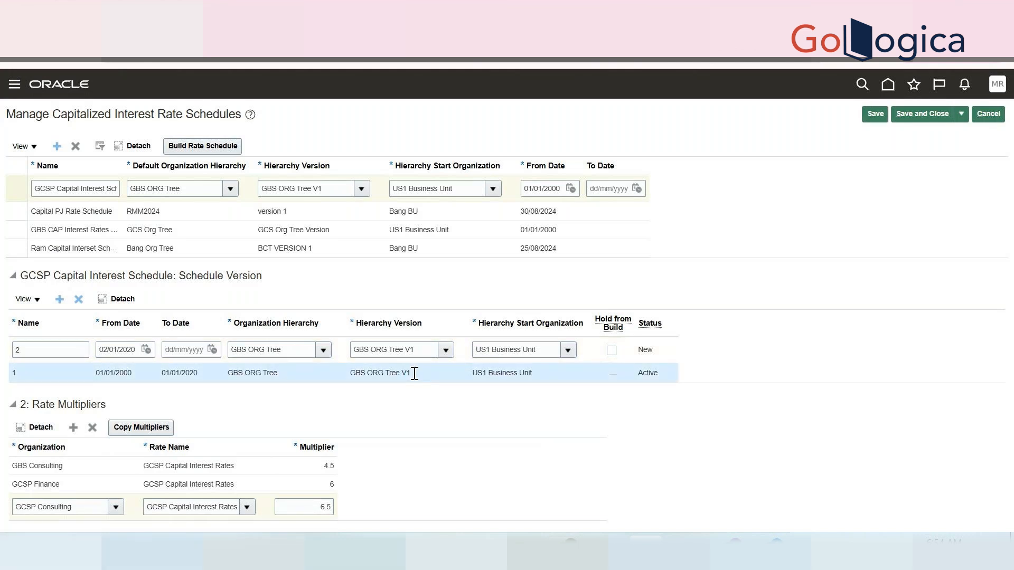
click(164, 342)
click(212, 146)
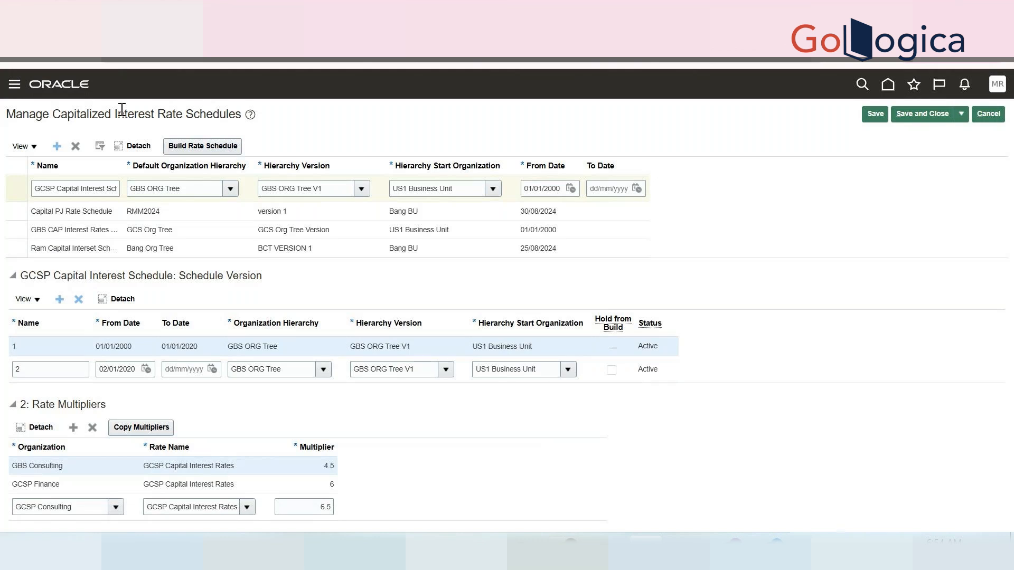
- Copy the schedule's name and note "Create rate schdule: GCSP Capital Interest Schedule" beside Manage Capitalized Interest Rate Schedules in the class notes sheet
triple_click(77, 187)
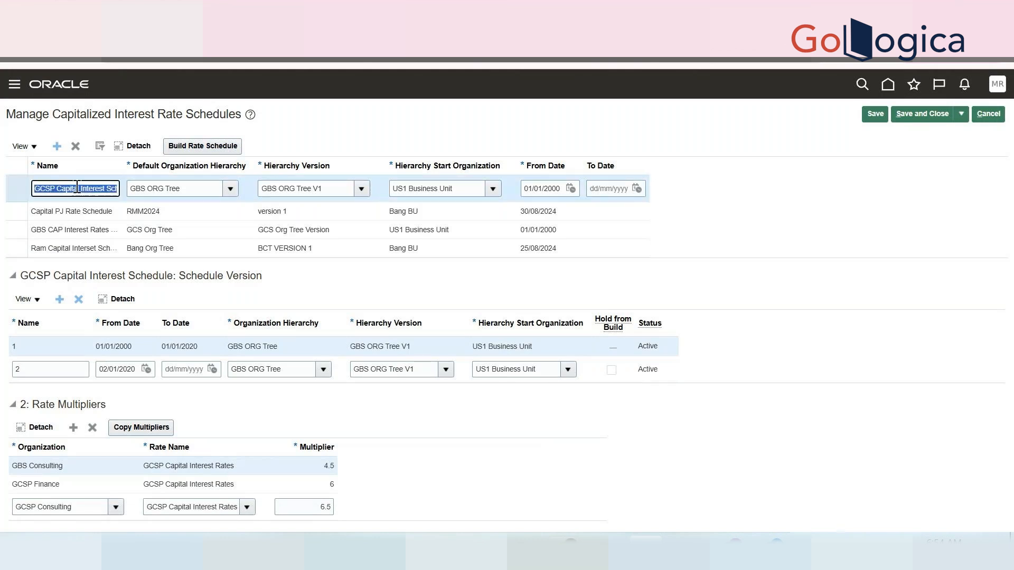
click(645, 269)
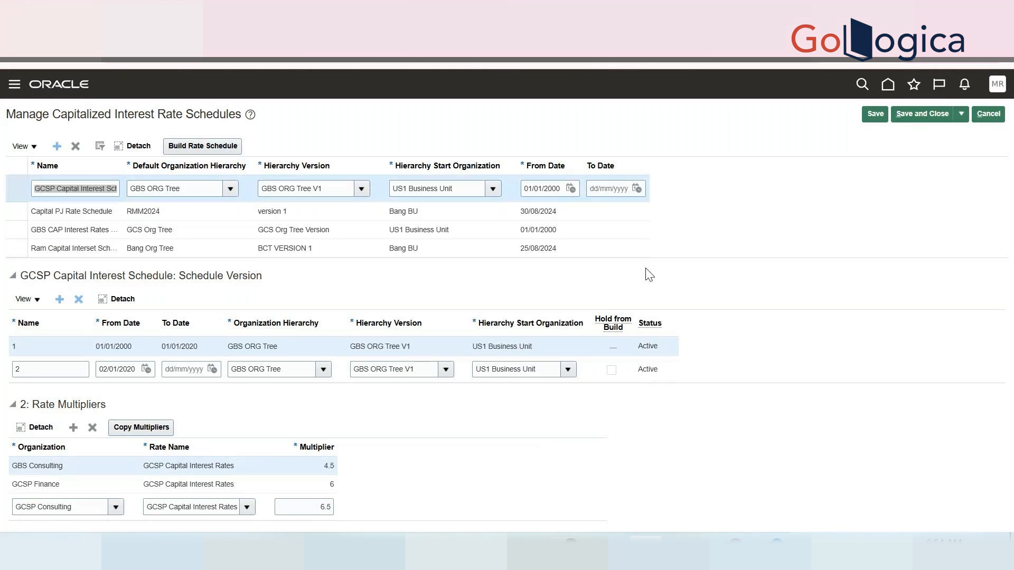
key(alt+Tab)
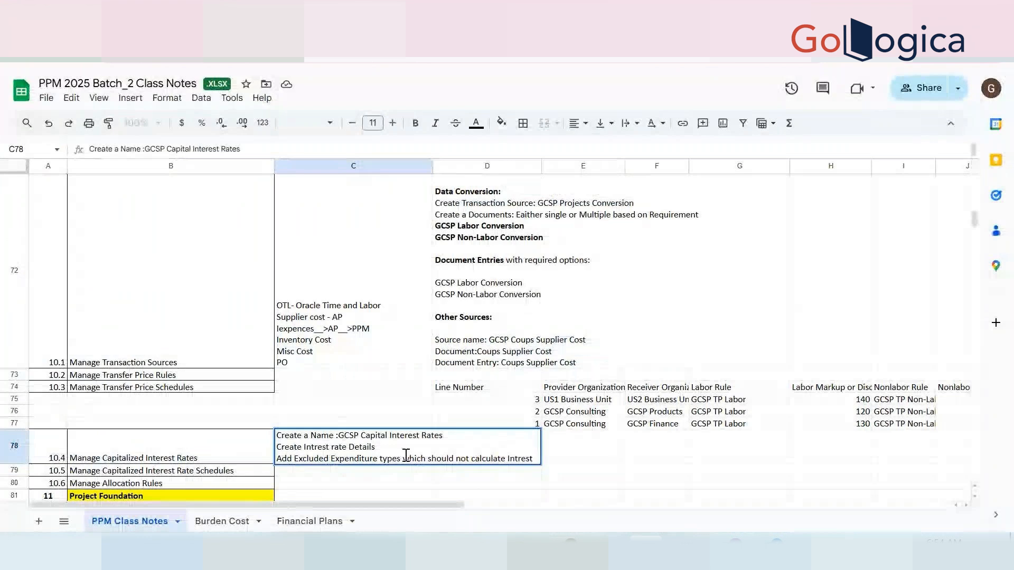
click(339, 472)
text(Cr)
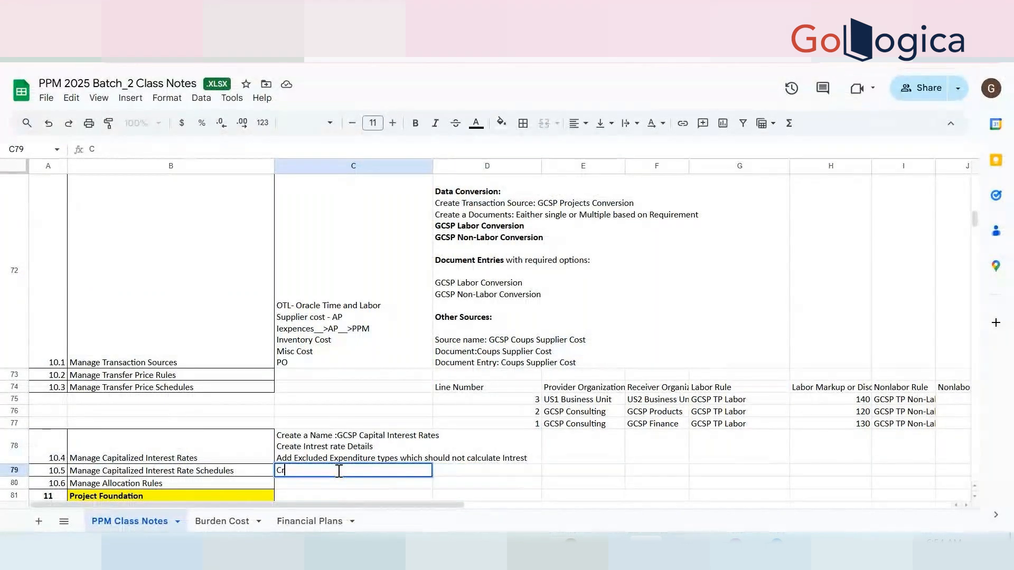
text(eate rate schdule)
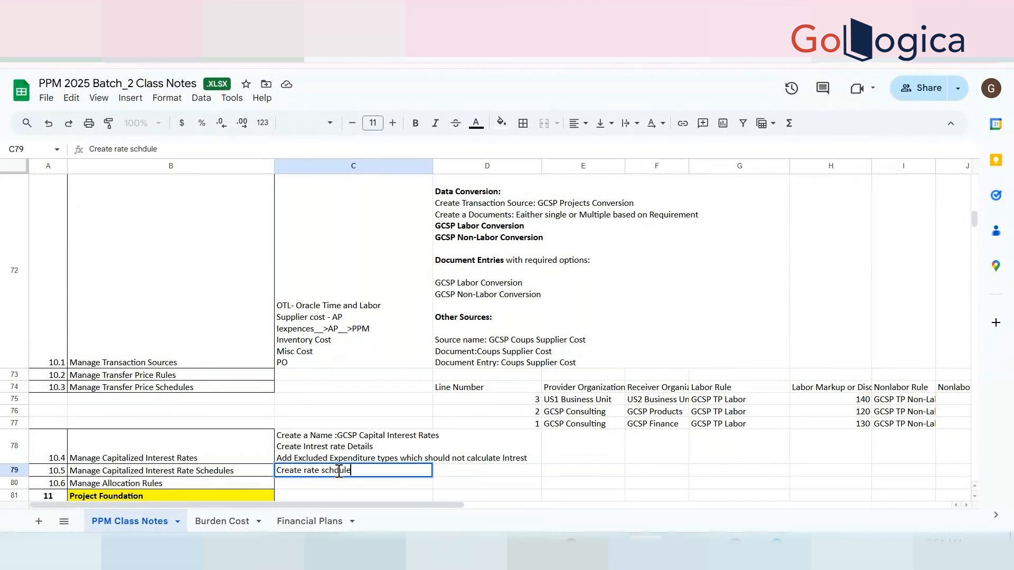
text(: GCSP Capital Interest Schedule)
- Add the line "Create Version: 1, 2 Etc.." to the same notes cell, checking the version names in Oracle
key(alt+Return)
text(C)
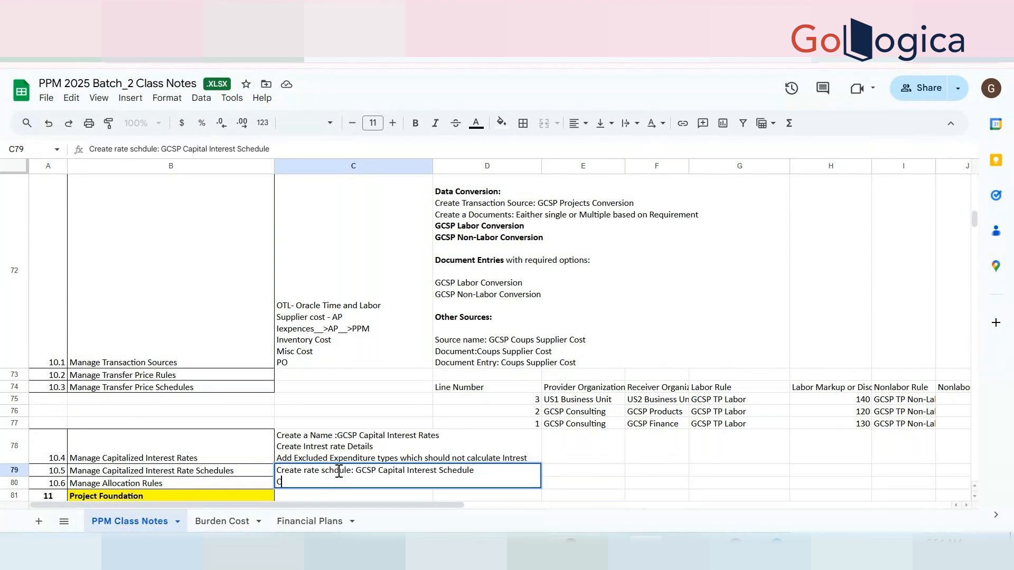
text(reate Version:)
key(alt+Tab)
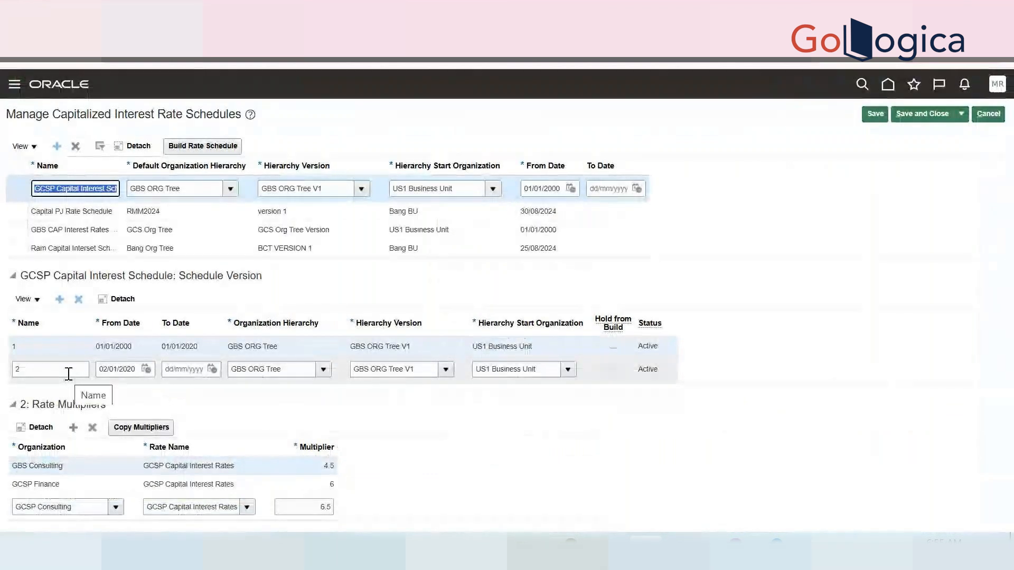
click(69, 374)
key(alt+Tab)
text(1)
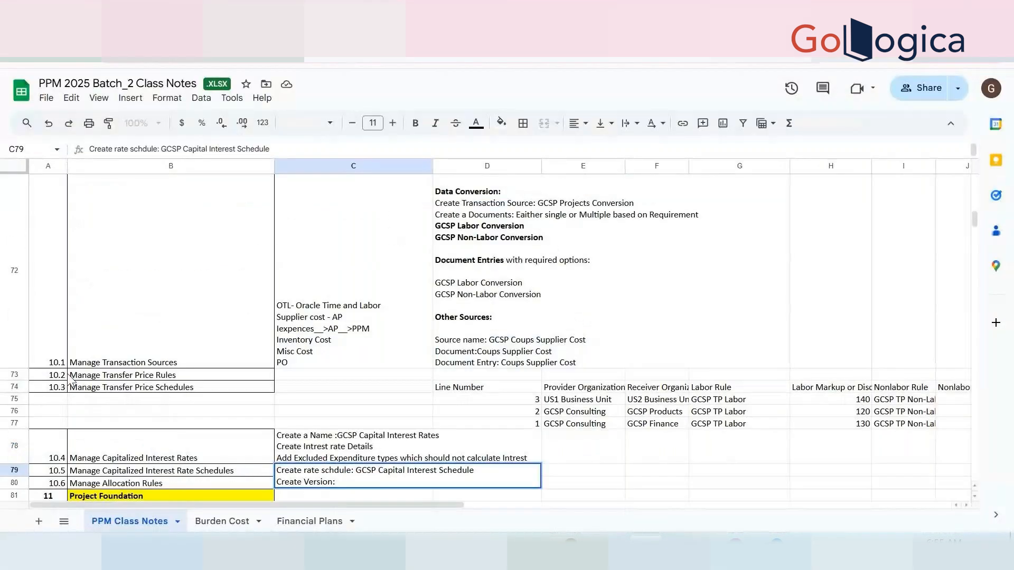
text(, 2 Etc..)
key(alt+Return)
- Add the line "Create rate Multipliers based on Organization" to the rate schedules note and finish the cell
key(alt+Tab)
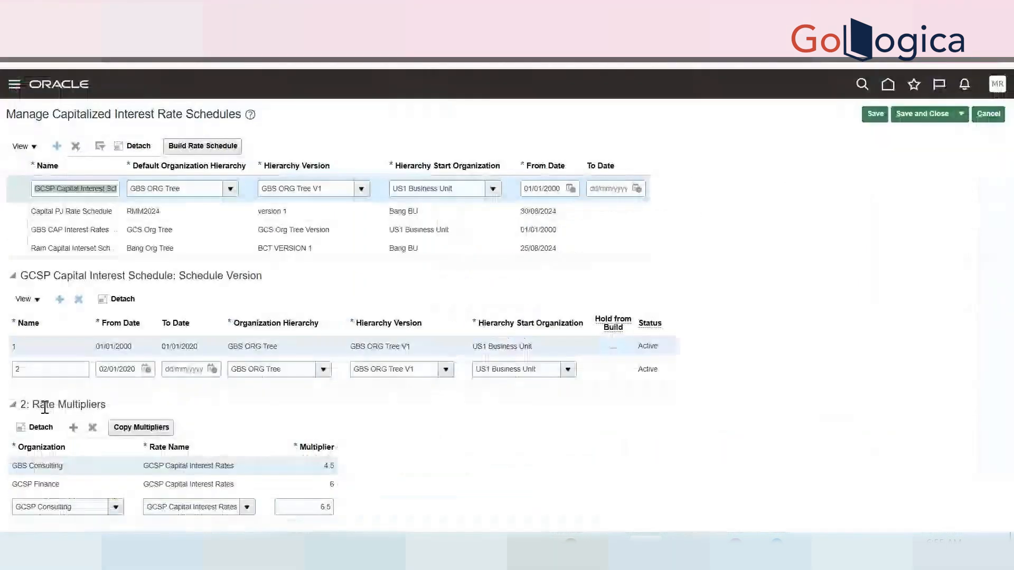
key(alt+Tab)
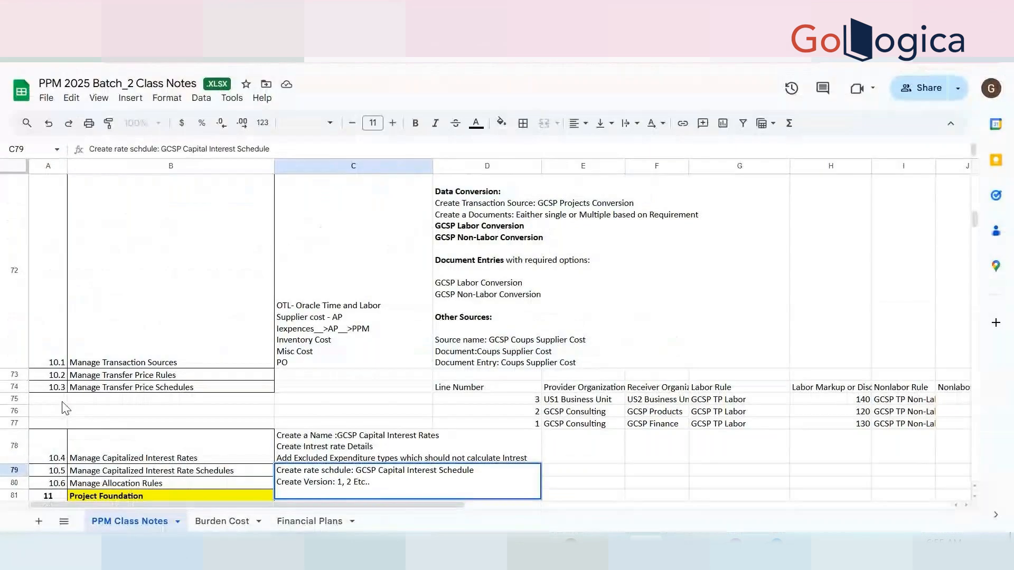
text(Create rate )
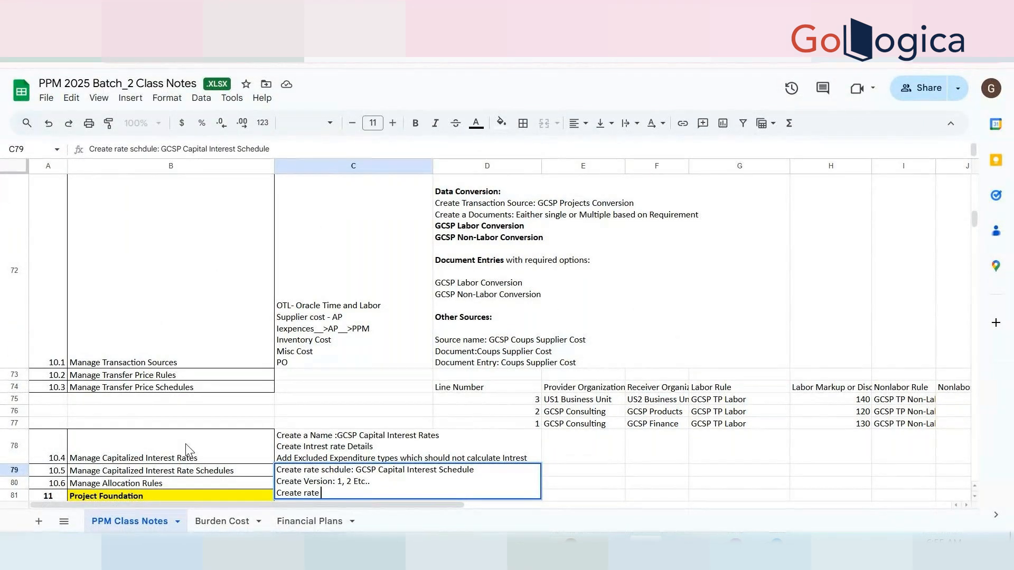
text(Multipliers based on)
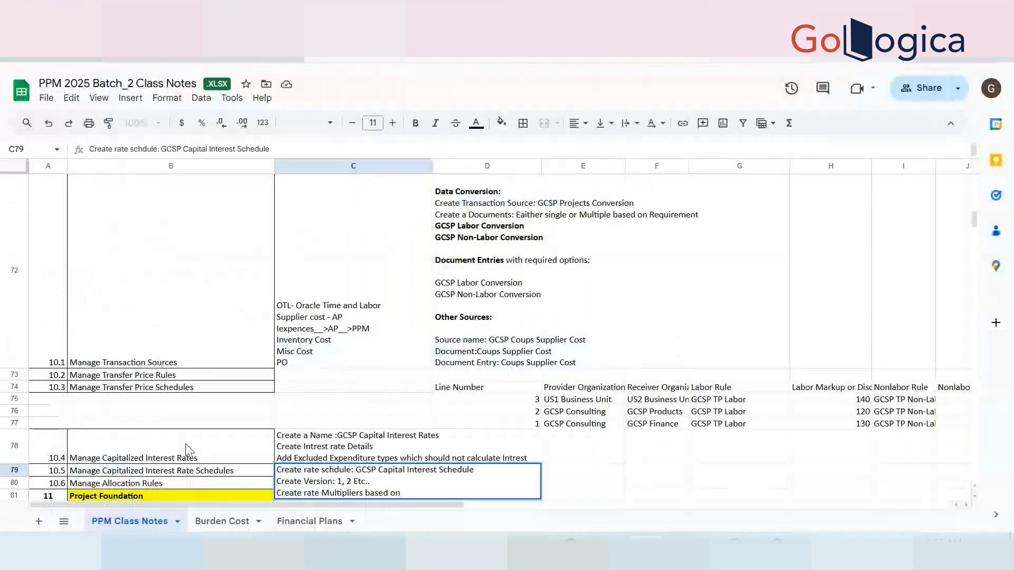
text(Organizatio)
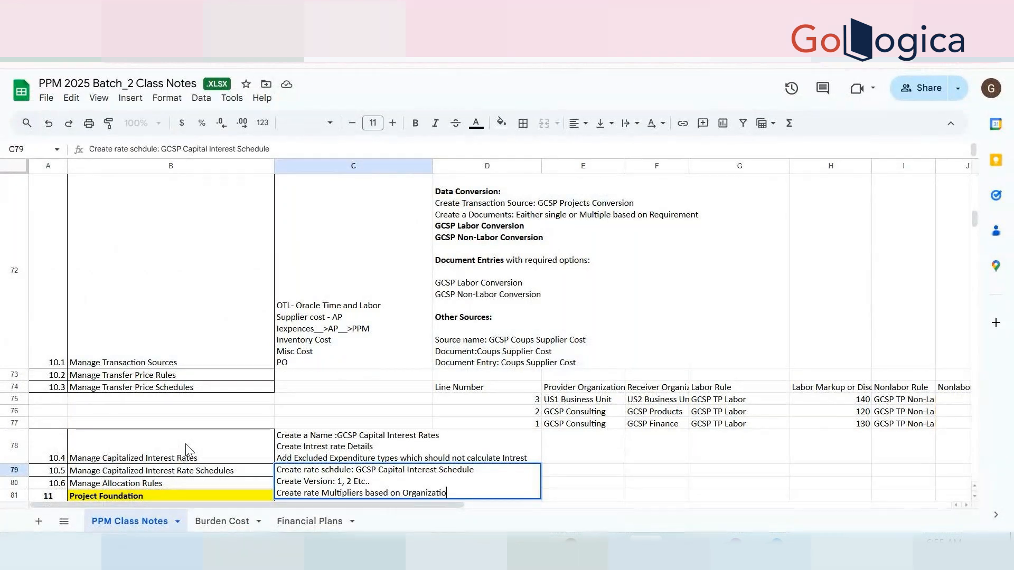
text(n)
click(693, 495)
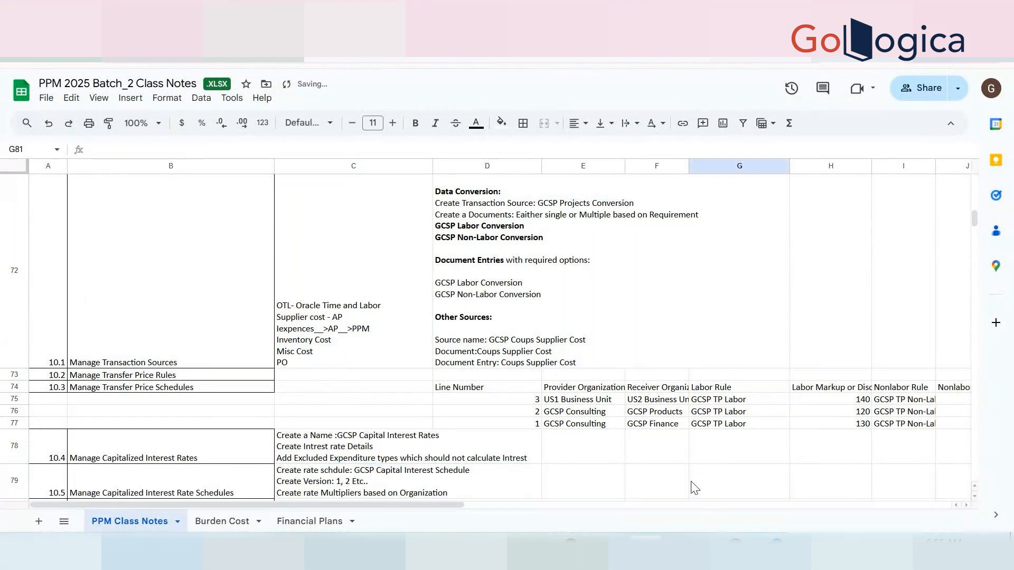
- Look up the Manage Allocation Rules topic in the class notes and the setup topics listed after it
scroll(660, 488, down, 3)
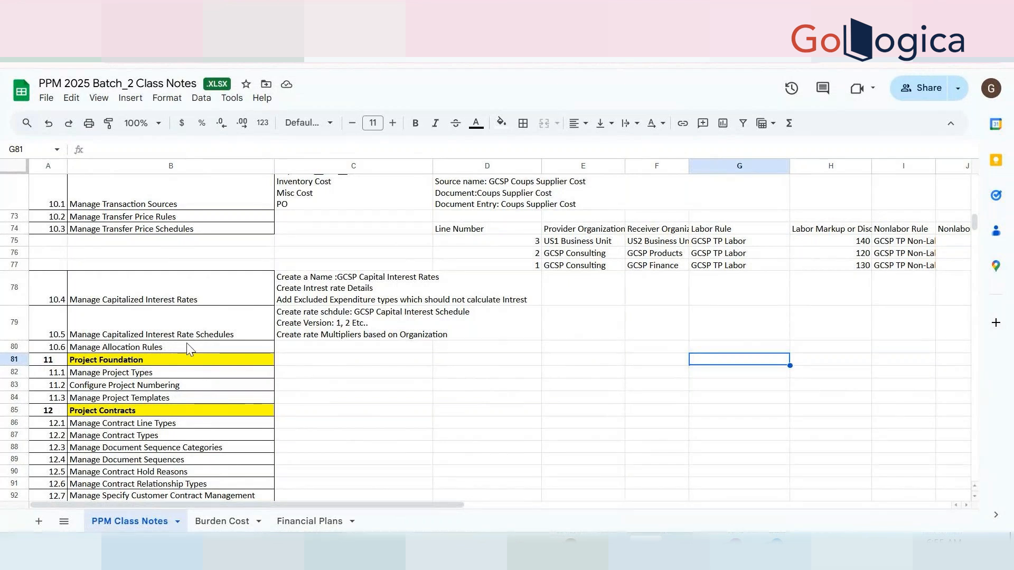
click(188, 349)
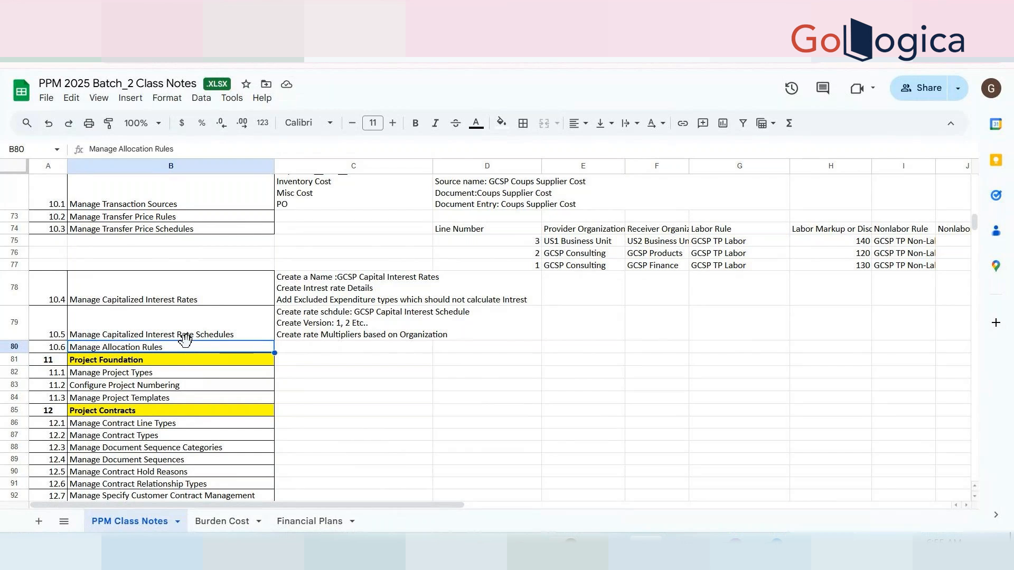
triple_click(189, 349)
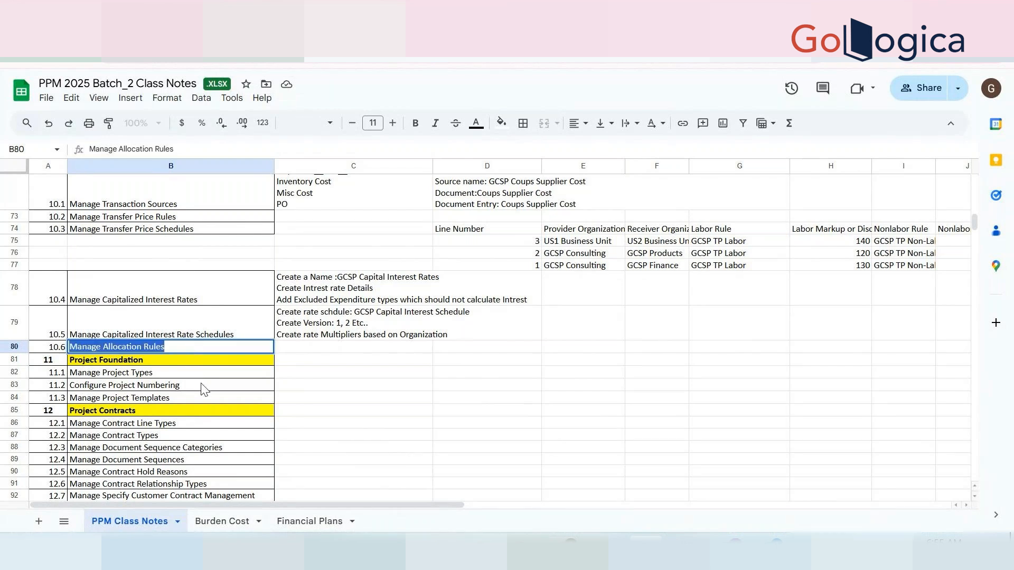
scroll(249, 403, down, 3)
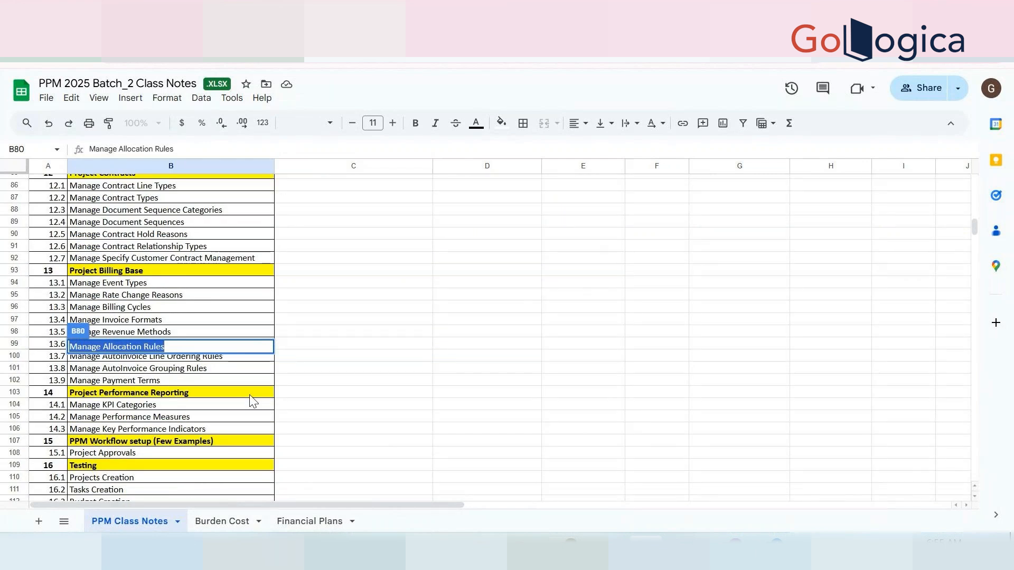
- Switch to Oracle, save and close the capitalized interest rate schedules, and return to the Project Financial Management setup
key(alt+Tab)
click(922, 113)
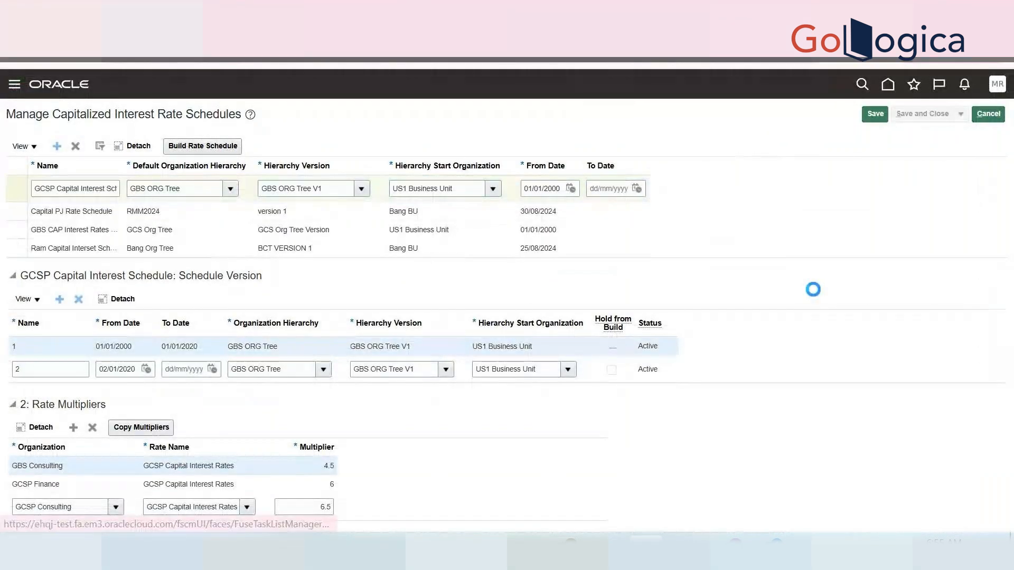
click(985, 121)
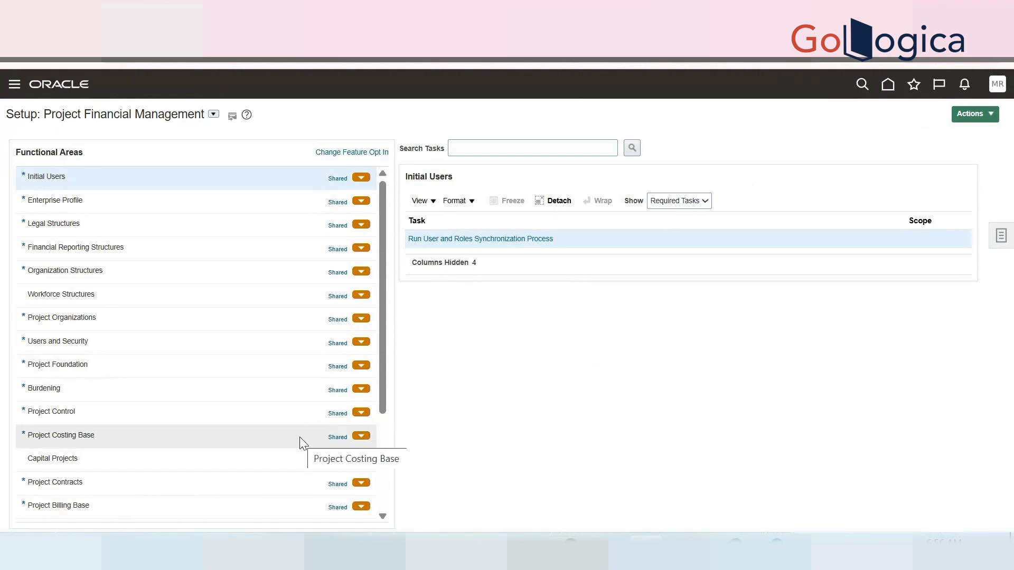
- Search the setup tasks, task lists and business objects for "allocation"
scroll(285, 286, down, 3)
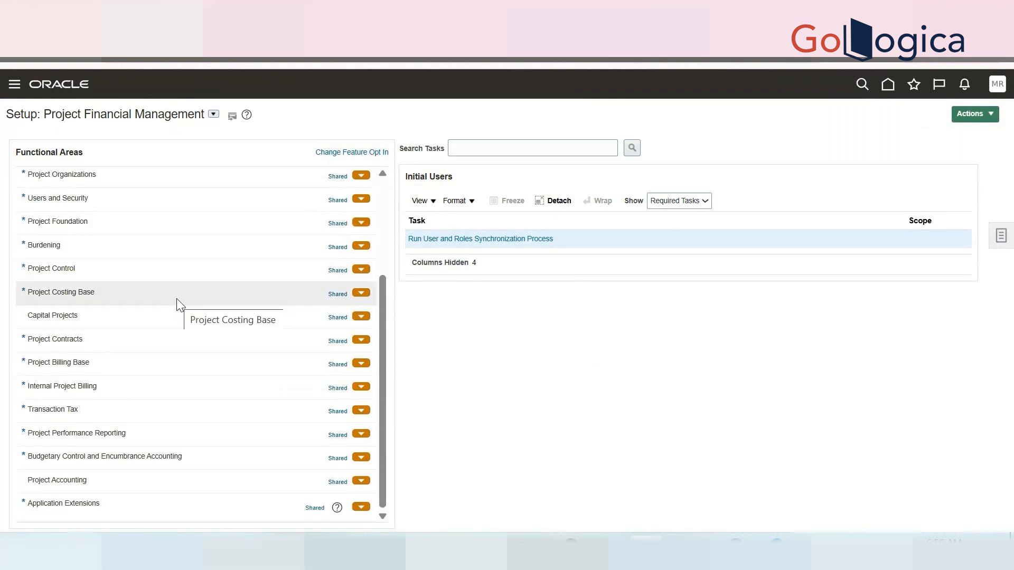
click(499, 147)
text(allo)
click(1002, 239)
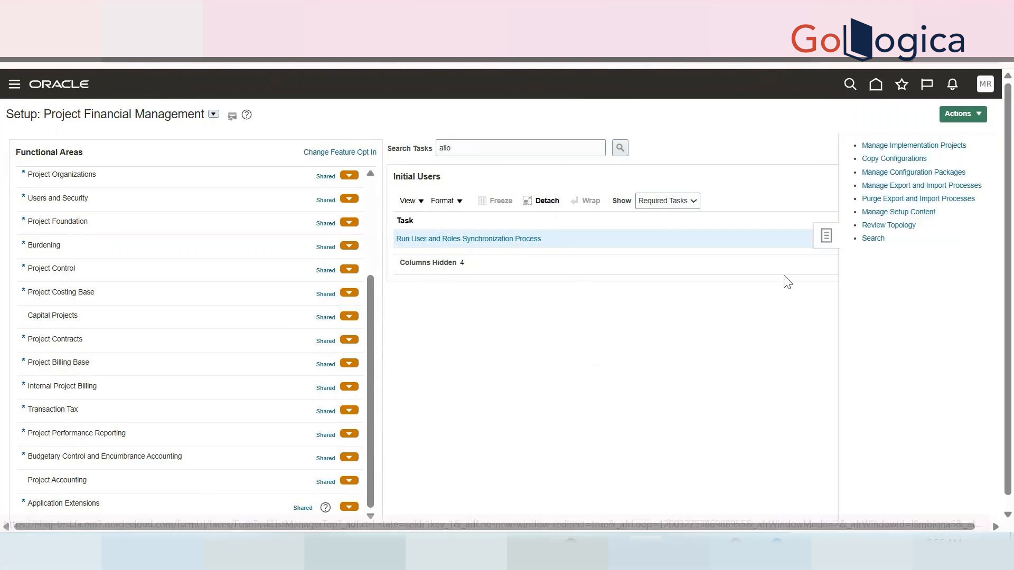
click(873, 238)
click(395, 149)
text(allocation)
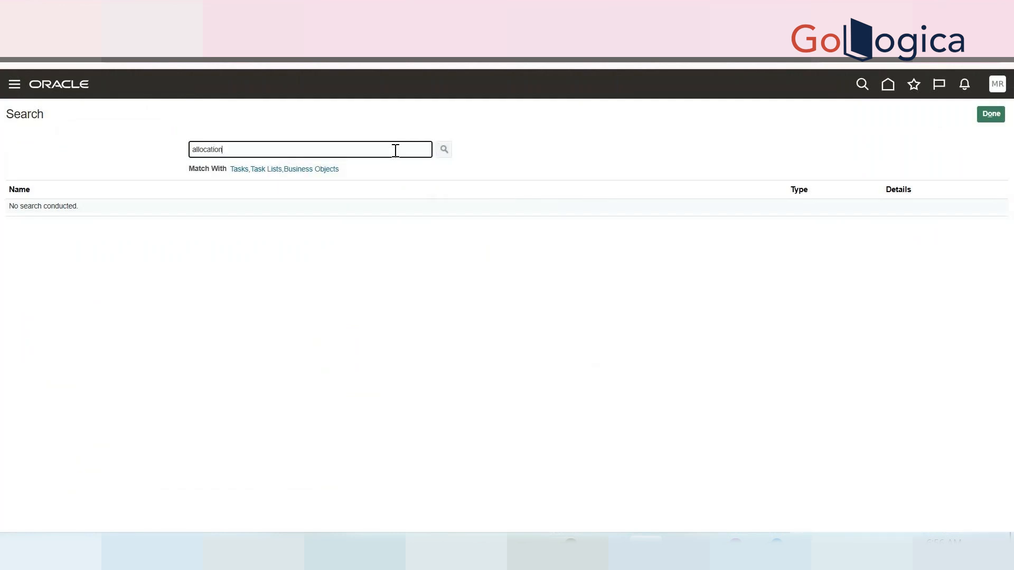
key(Return)
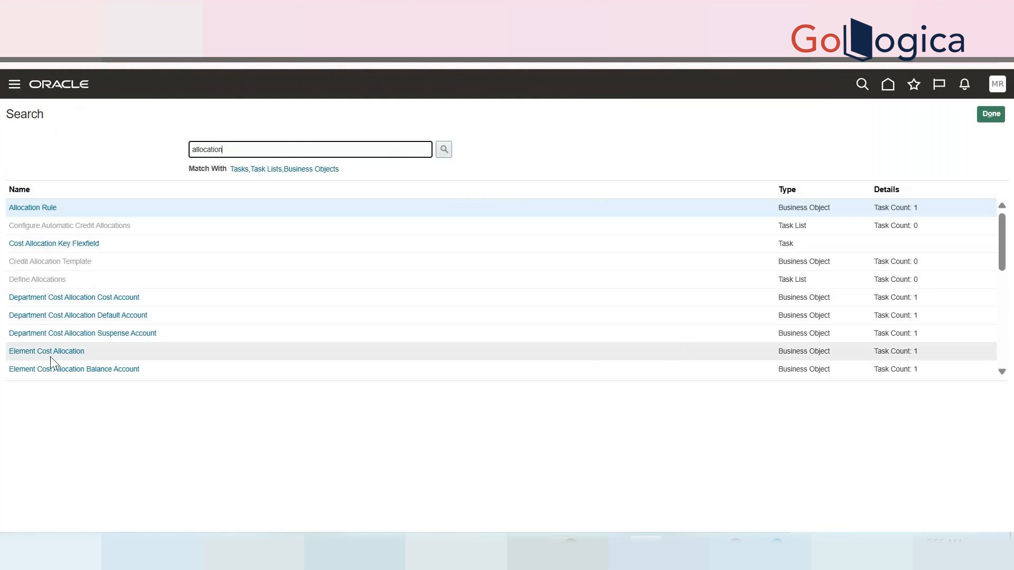
- Check the Allocation Rule business object and its Manage Allocations and Periodic Entries task, and leave the search
click(30, 207)
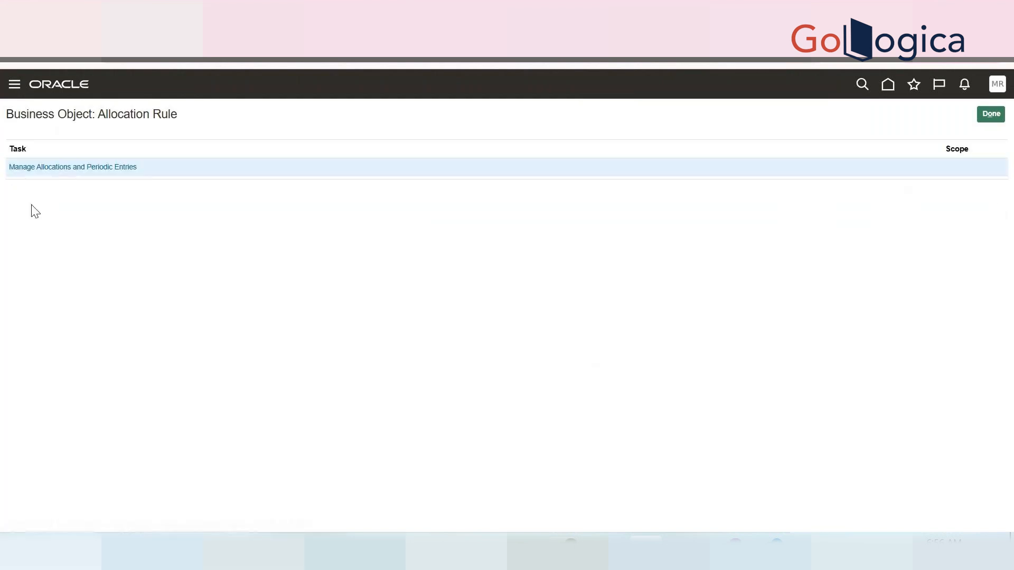
click(51, 168)
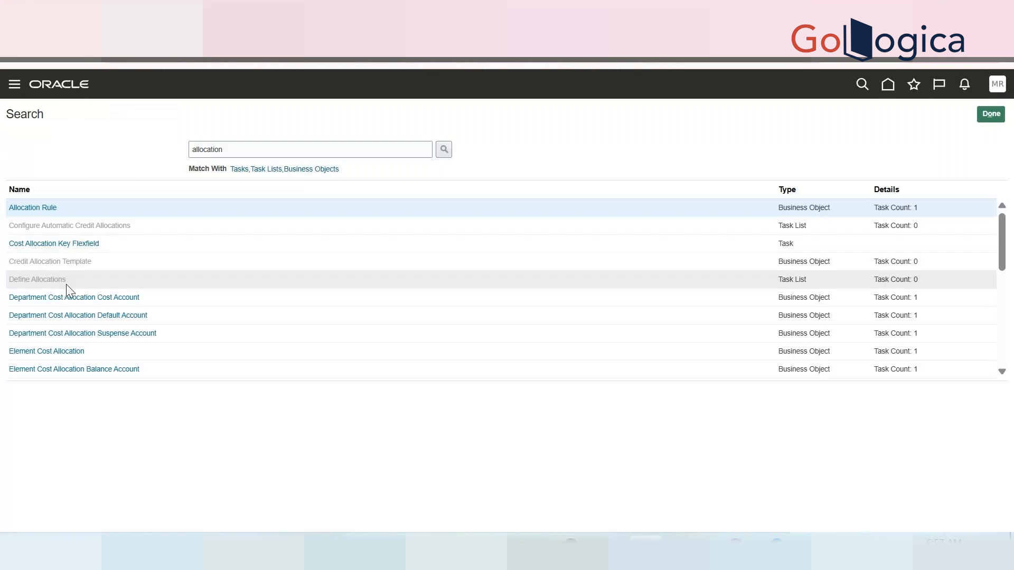
click(987, 114)
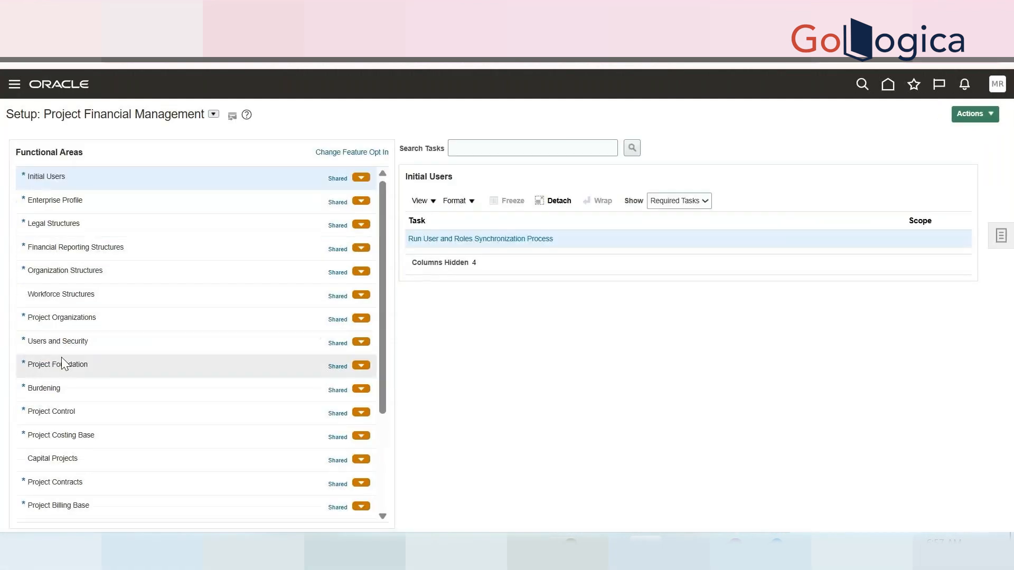
- Look through the required tasks of the Project Foundation, Project Control and Project Costing Base functional areas
click(50, 364)
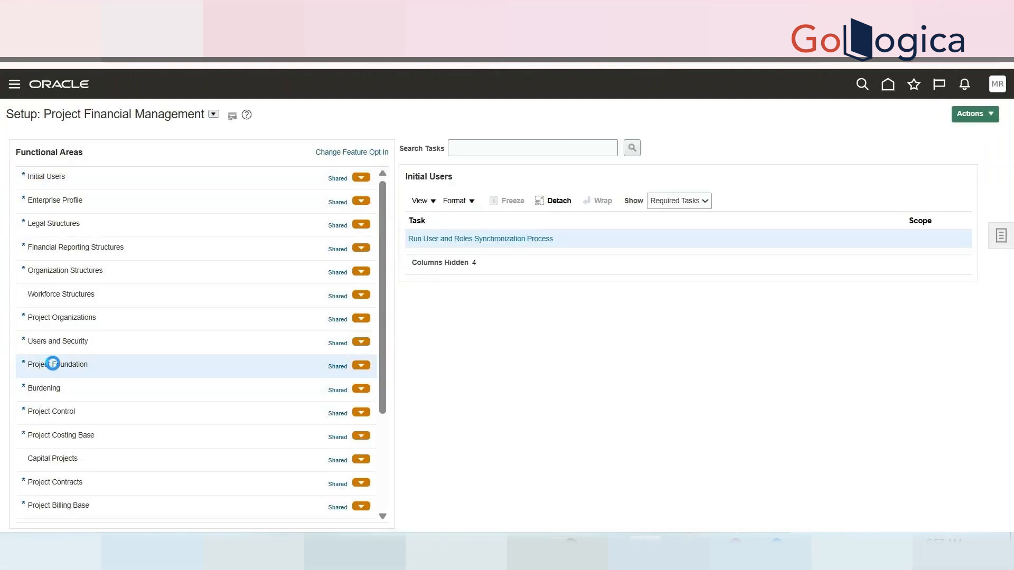
scroll(577, 364, down, 3)
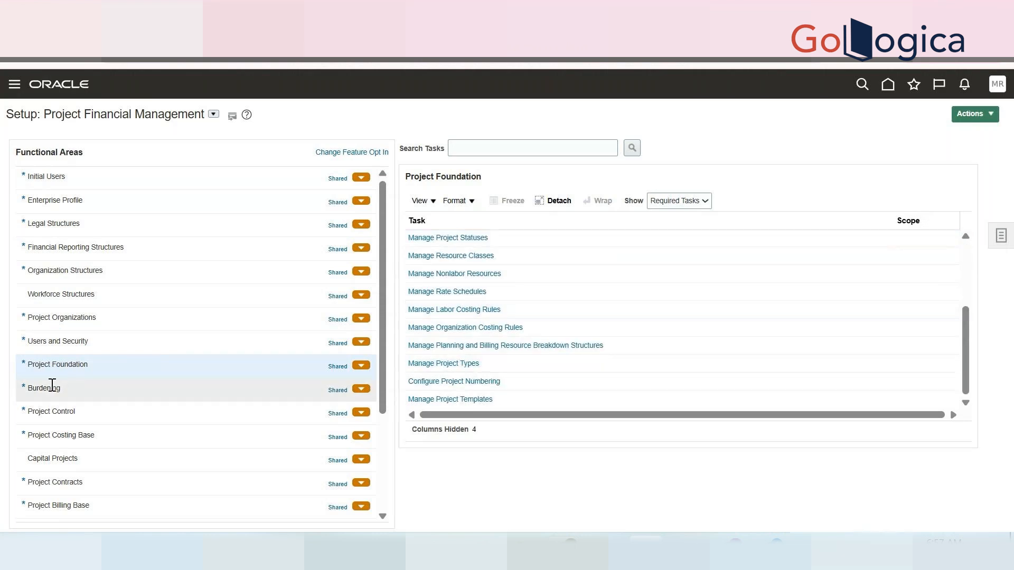
click(55, 416)
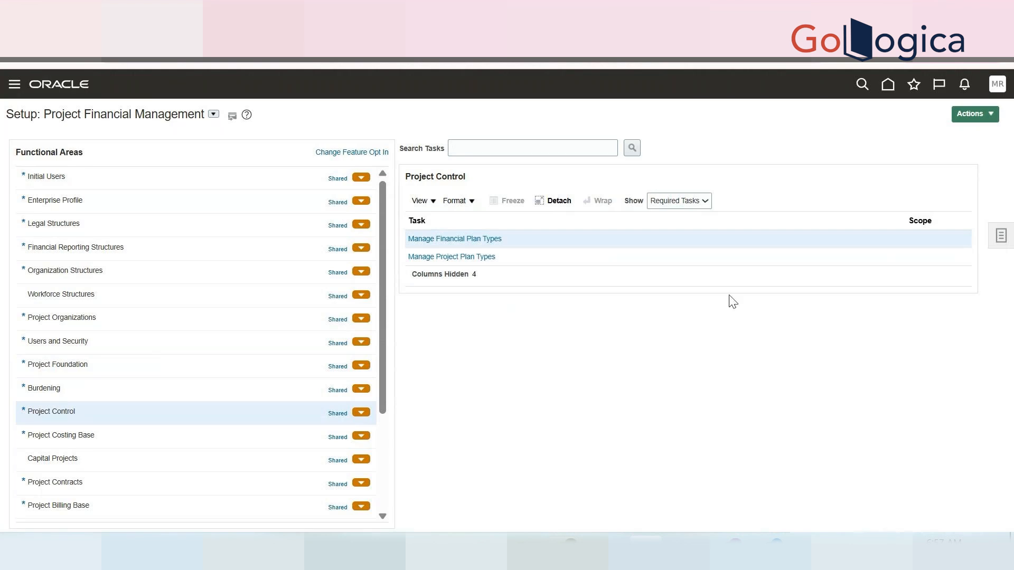
click(70, 438)
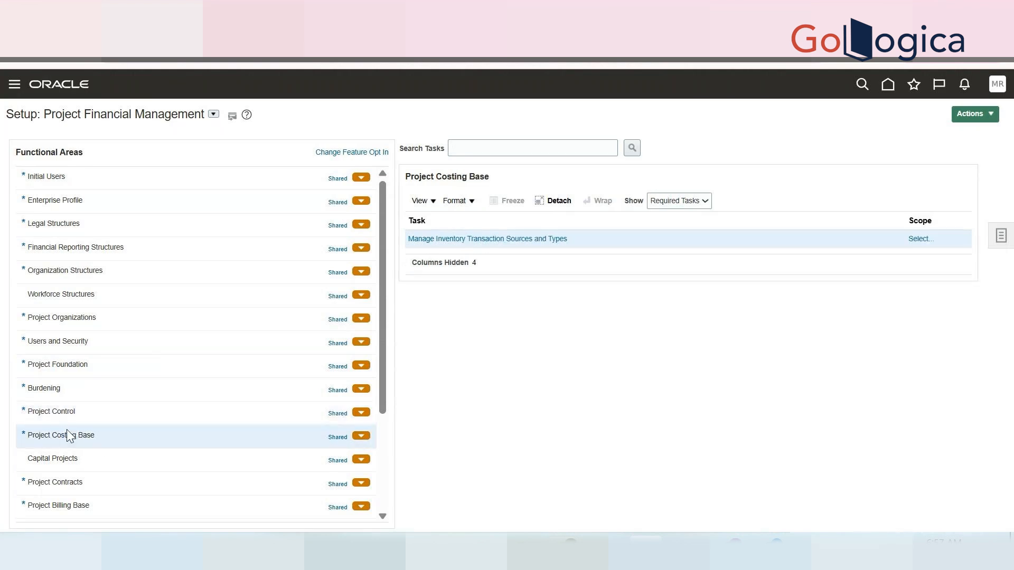
double_click(64, 411)
- Show all tasks of the Project Costing Base functional area instead of only the required ones
click(51, 436)
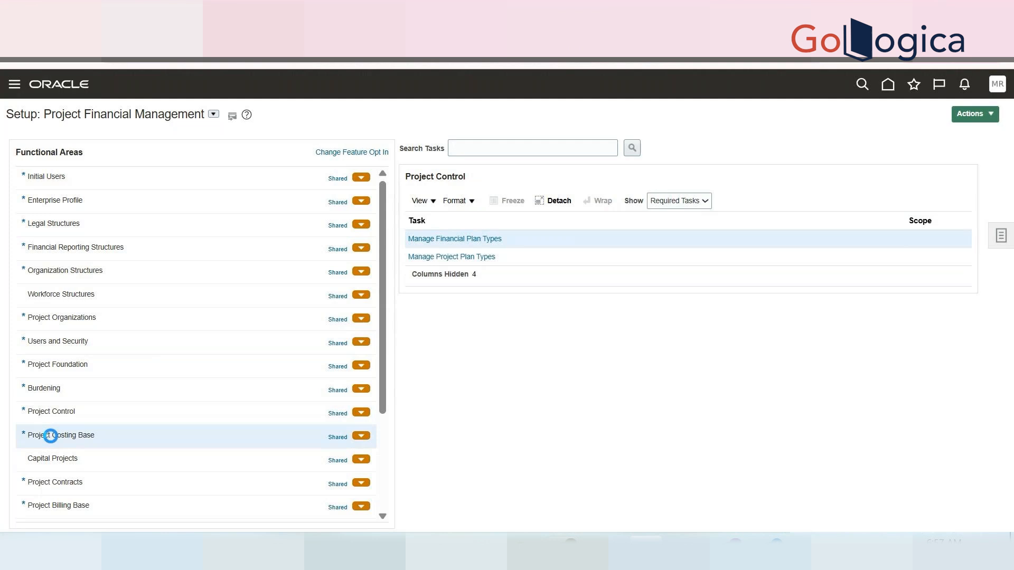
click(704, 201)
click(680, 217)
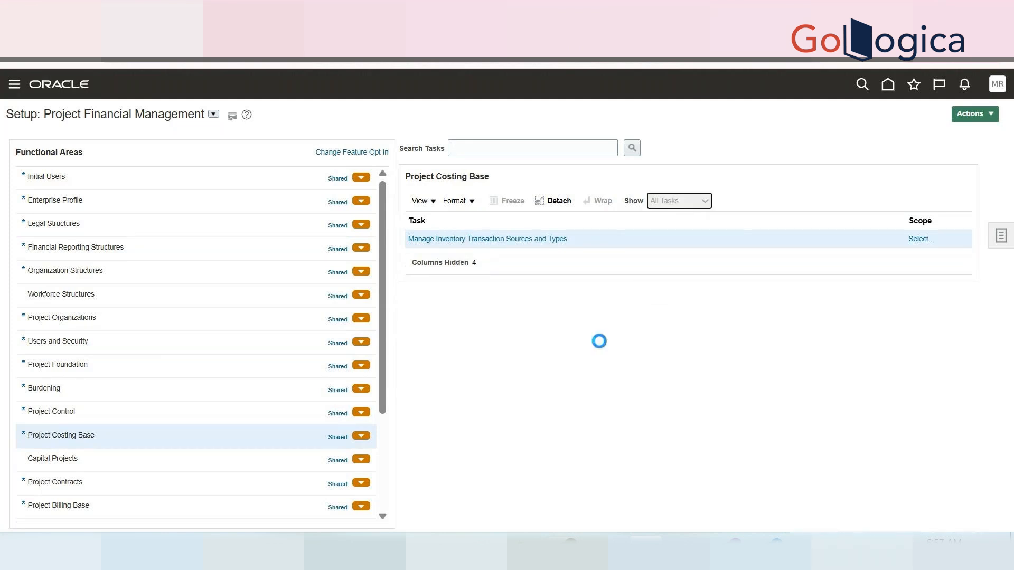
- Look through all setup tasks of the Project Costing Base functional area for the allocation rules task
scroll(670, 298, down, 2)
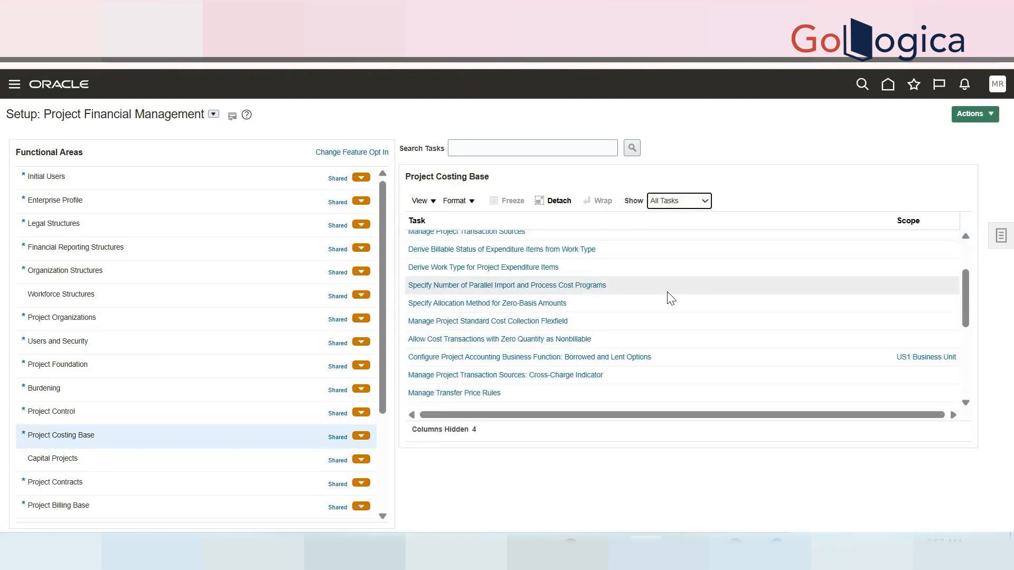
scroll(671, 298, down, 2)
scroll(668, 293, down, 2)
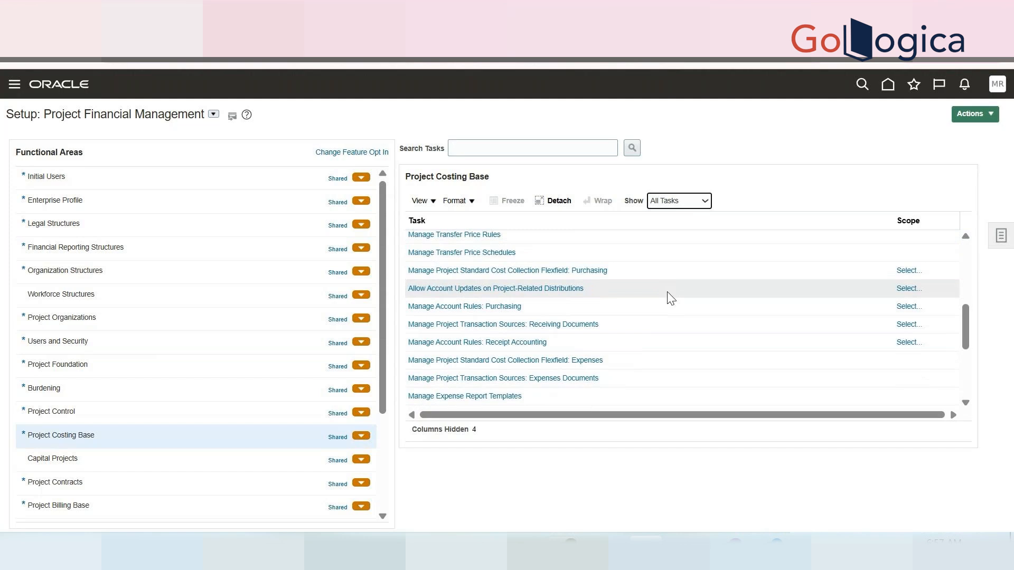
scroll(668, 293, down, 2)
scroll(667, 295, down, 2)
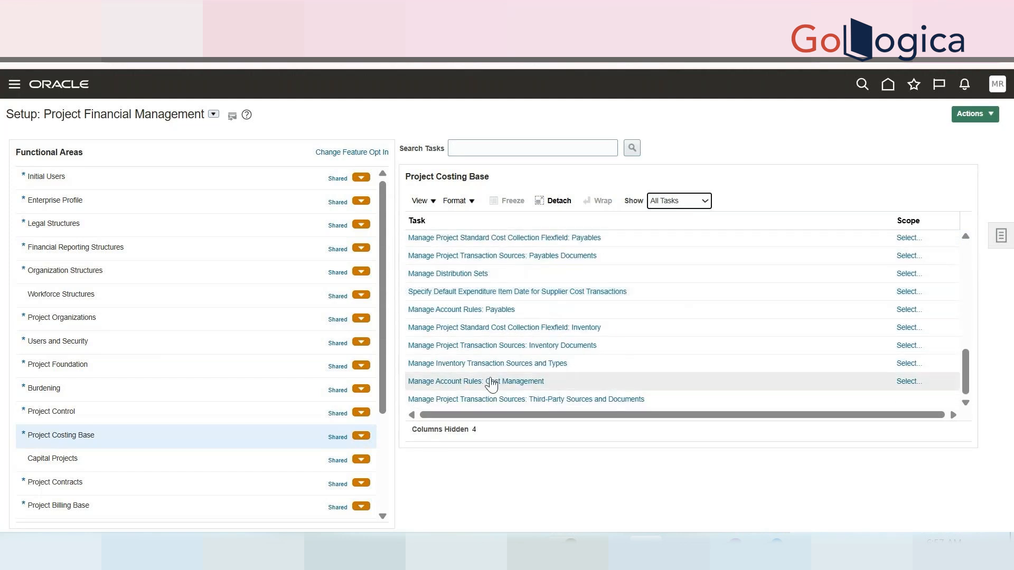
- Check the tasks of the Capital Projects, Project Contracts, Project Billing Base and Project Performance Reporting functional areas
click(51, 455)
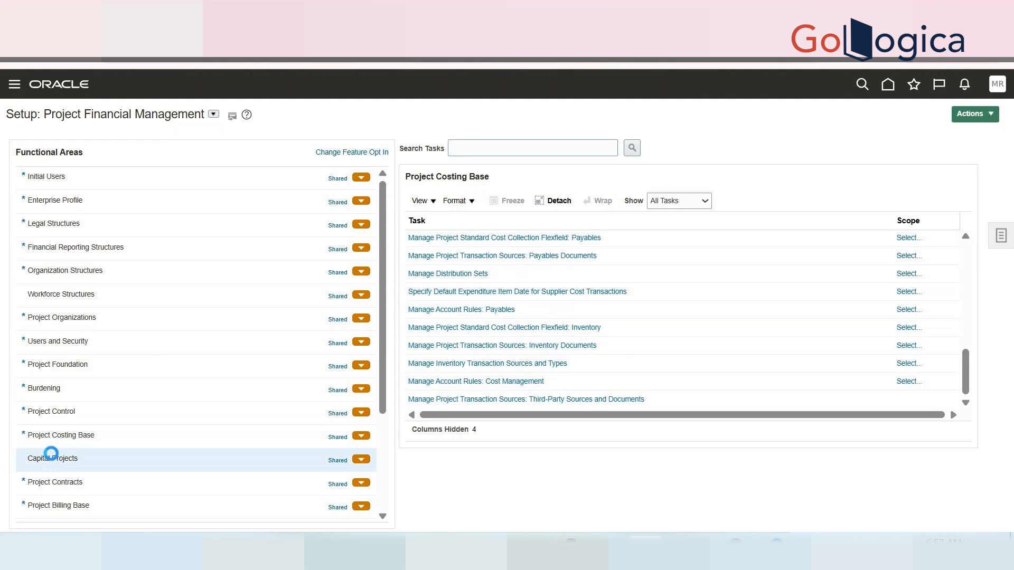
click(56, 483)
click(60, 505)
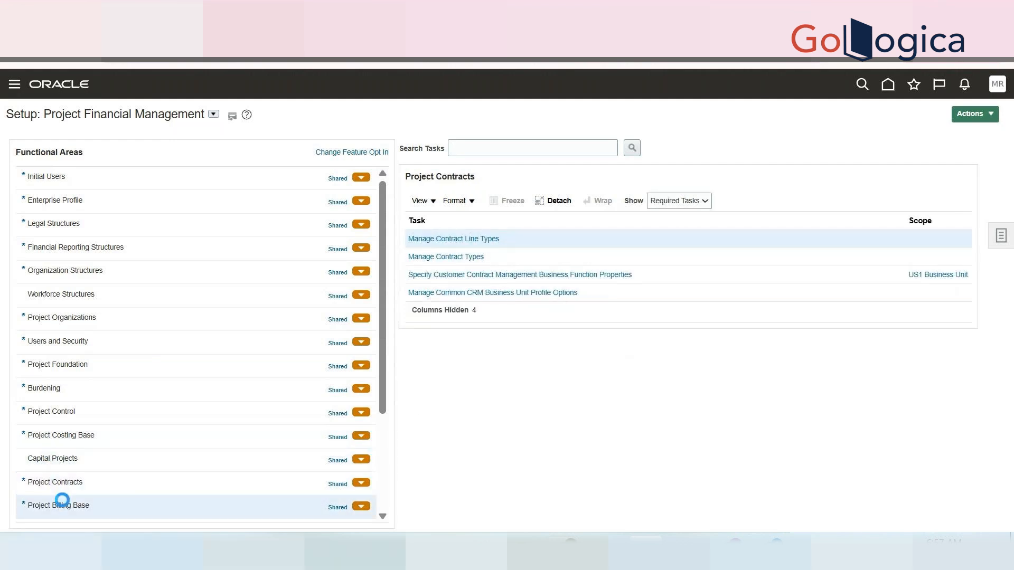
scroll(241, 402, down, 3)
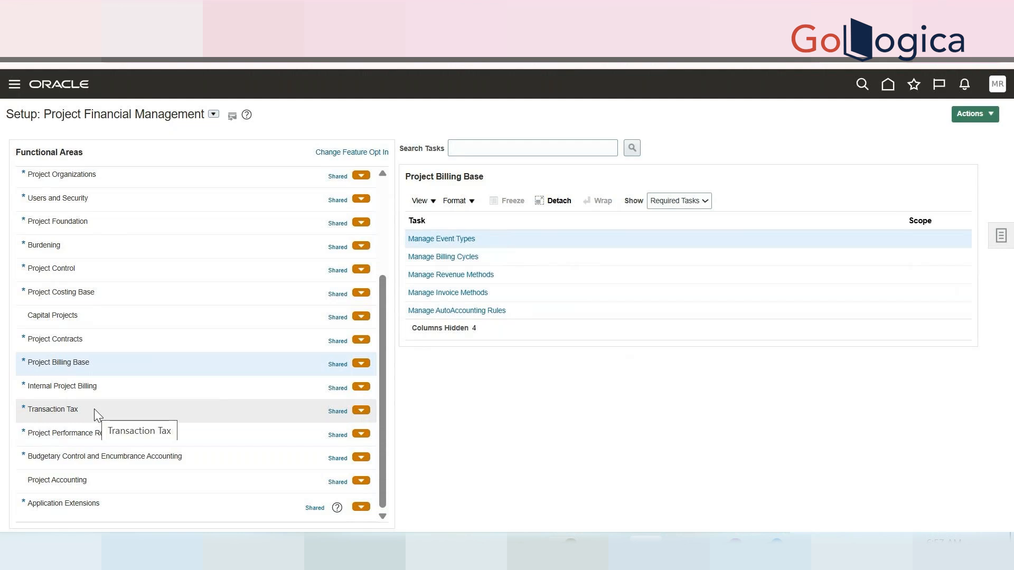
click(68, 432)
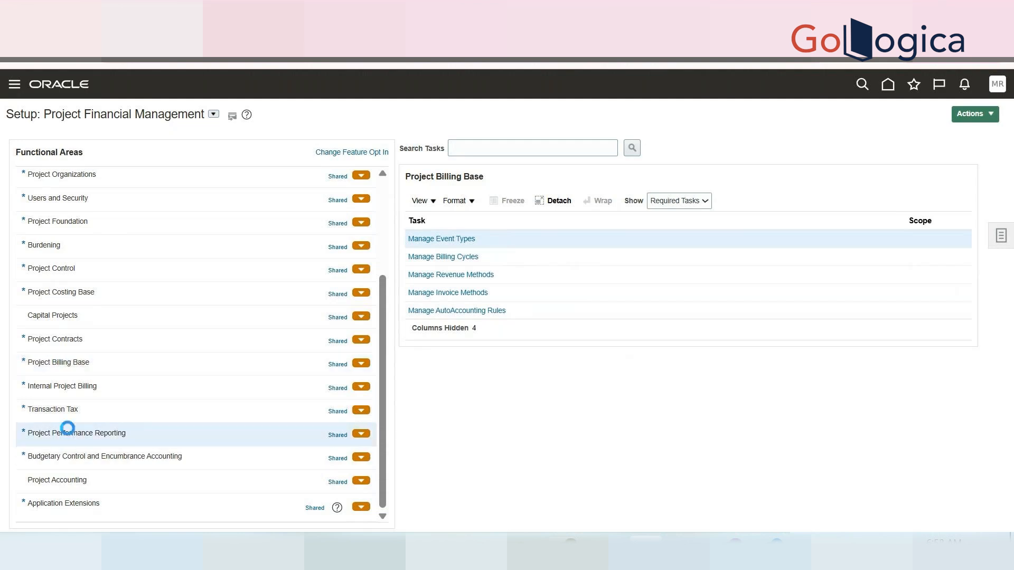
- Search the setup tasks, task lists and business objects for "Manage Allocation Rules", the task name in the class notes
click(999, 235)
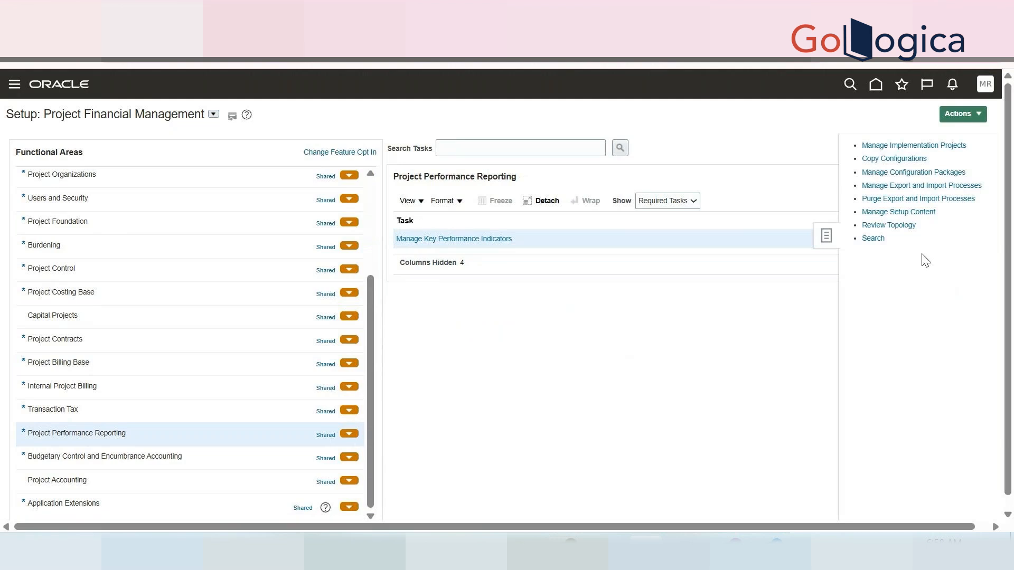
click(873, 240)
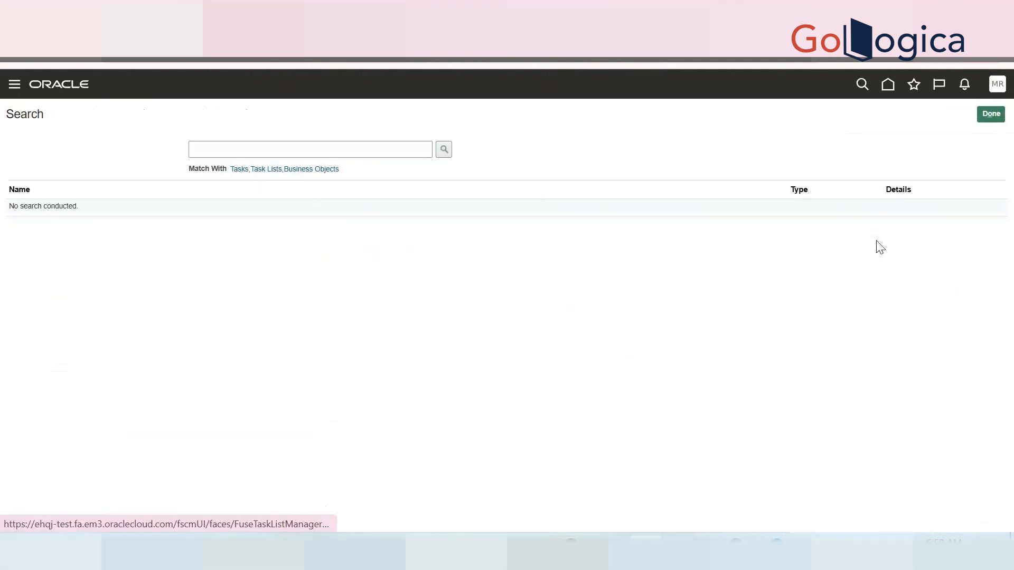
click(195, 152)
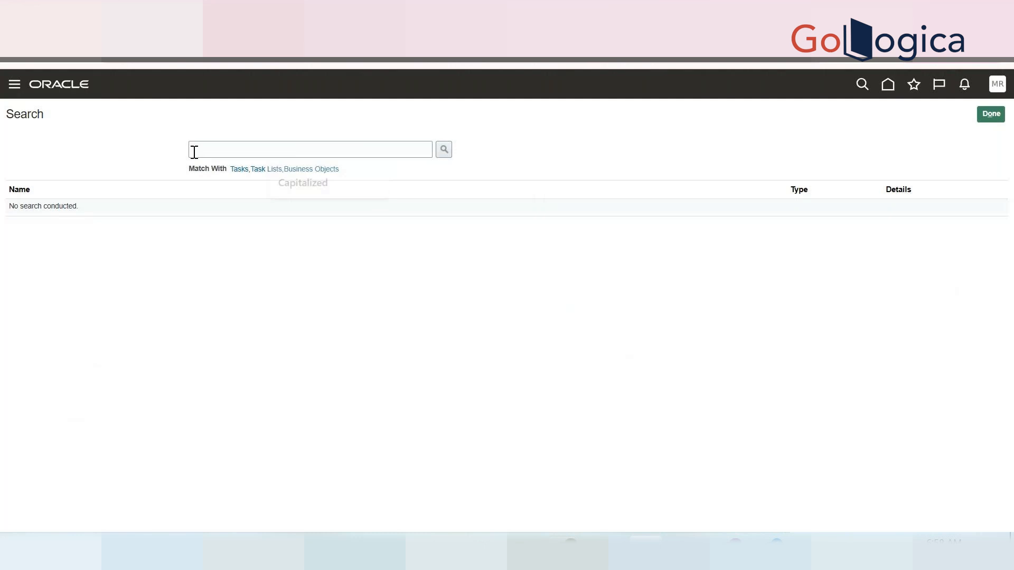
key(alt+Tab)
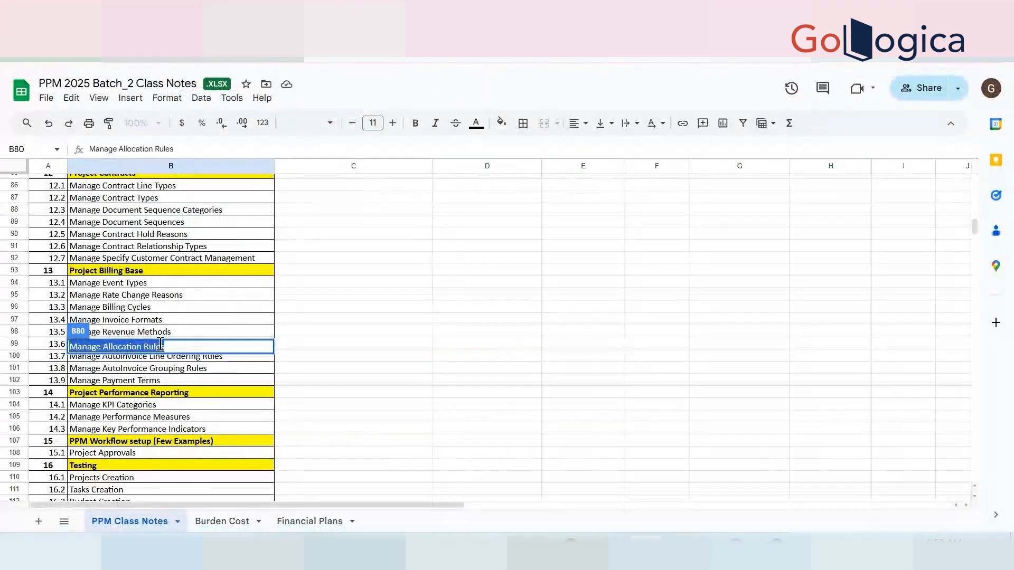
key(alt+Tab)
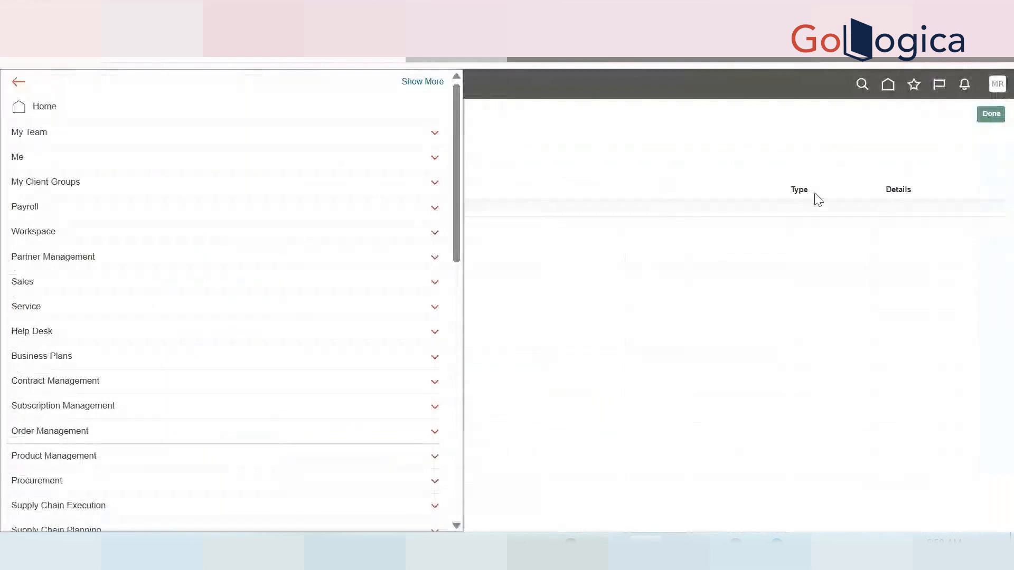
click(611, 156)
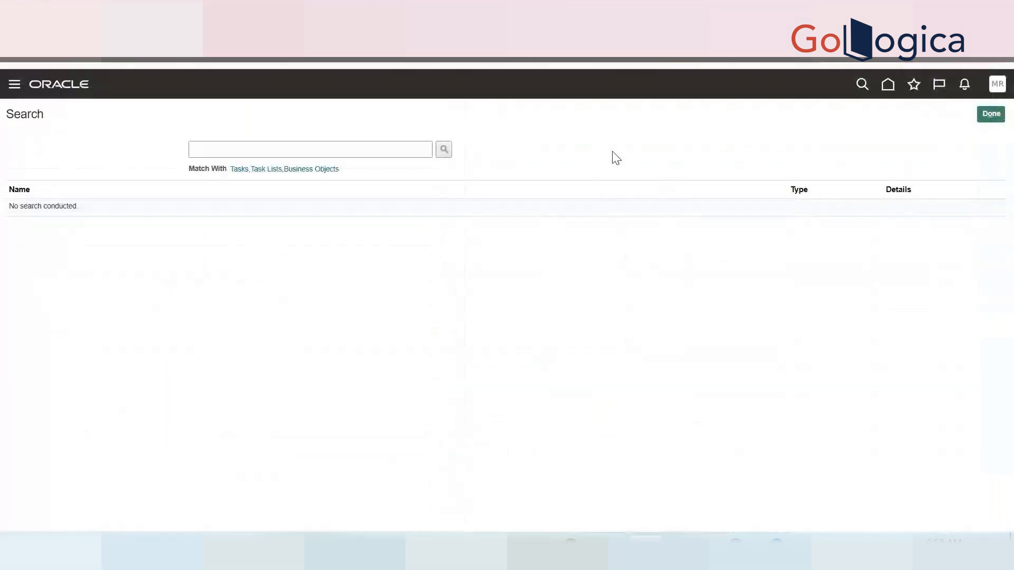
click(403, 150)
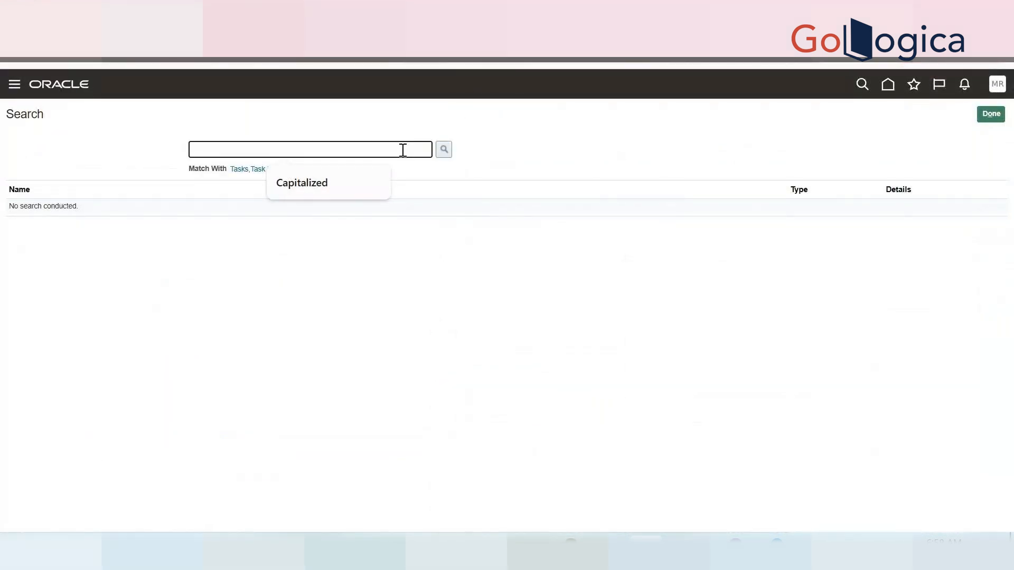
text(Manage Allocation Rules)
key(Return)
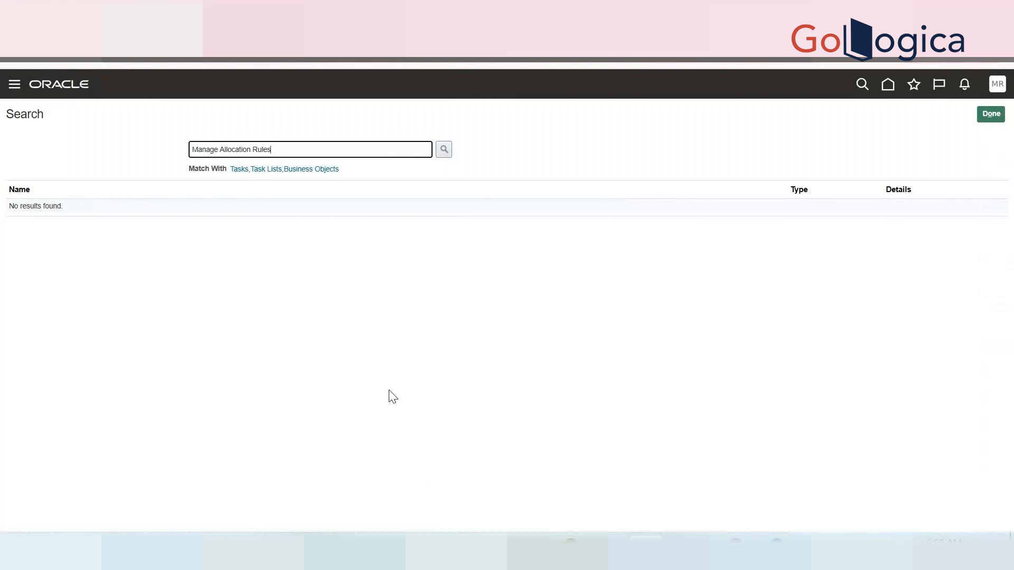
- Shorten the search term to "Manage Allocatio" and run the setup search again
key(BackSpace)
key(BackSpace)
key(BackSpace)
key(BackSpace)
key(BackSpace)
key(Return)
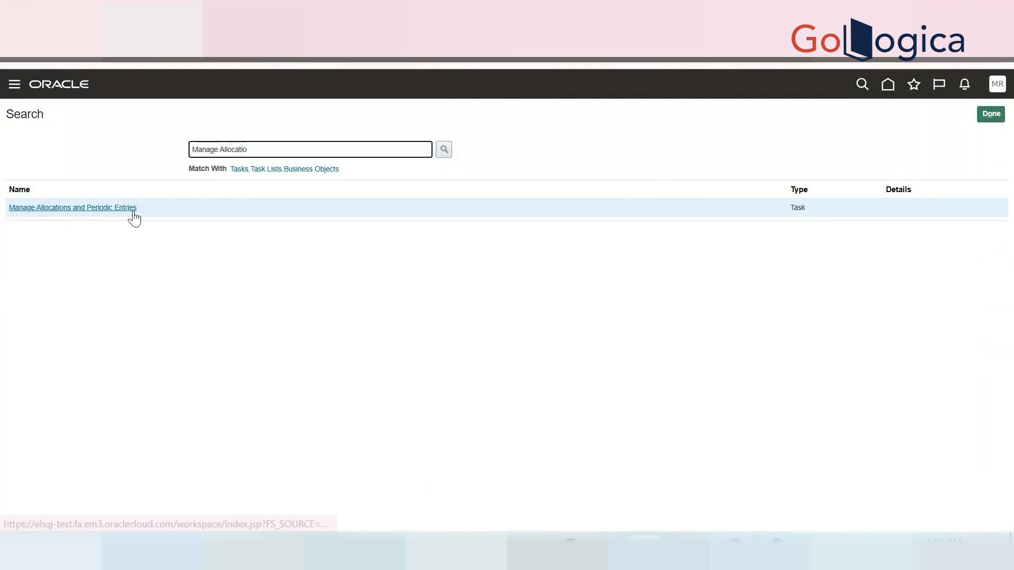
- Remove "Manage" from the search term and search the setup objects for "Allocatio" only
click(219, 149)
key(BackSpace)
key(BackSpace)
key(BackSpace)
key(BackSpace)
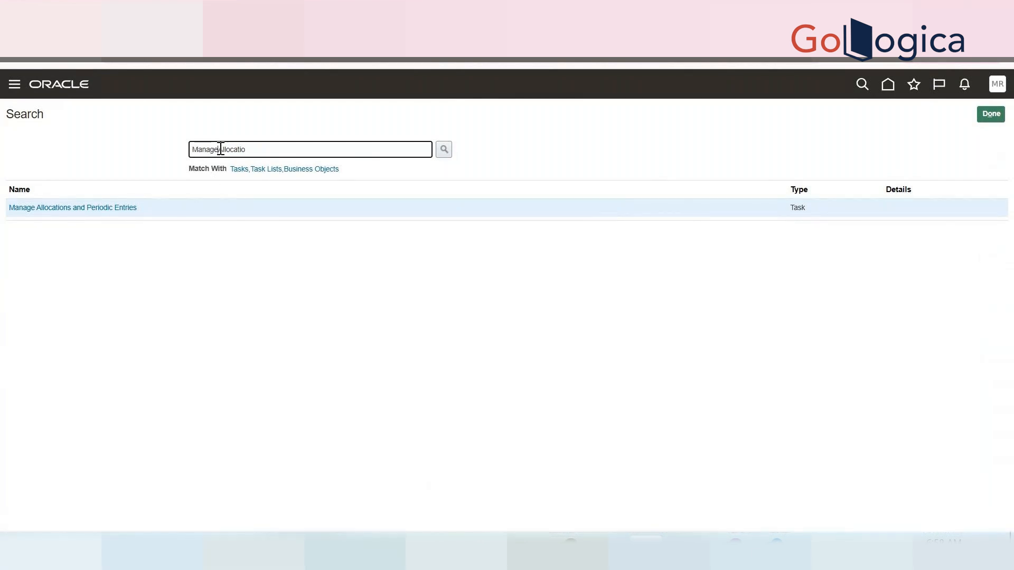
key(BackSpace)
key(BackSpace)
key(BackSpace)
click(443, 153)
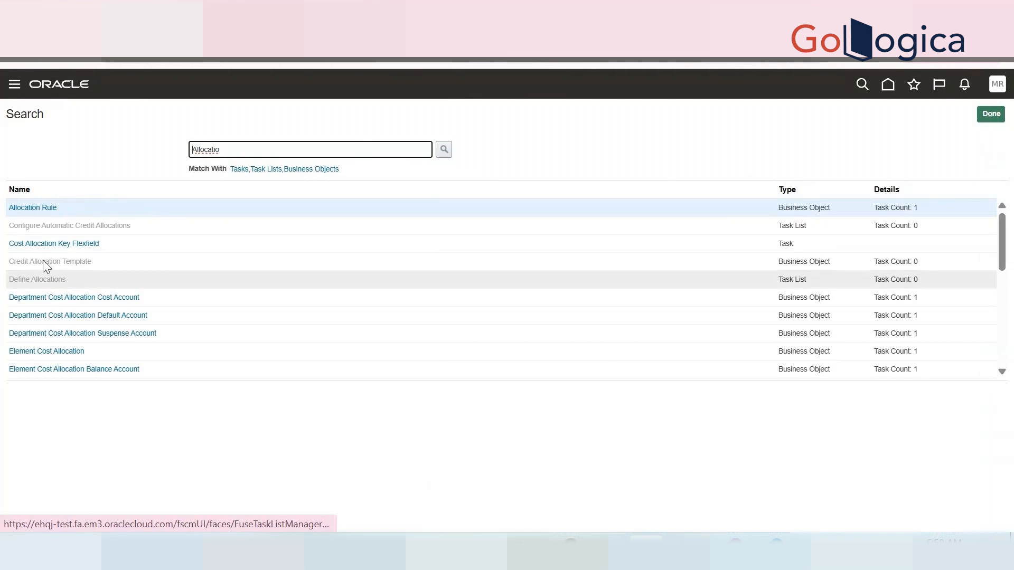
- Look through the whole list of allocation search results for a project allocation rules task
scroll(350, 296, down, 5)
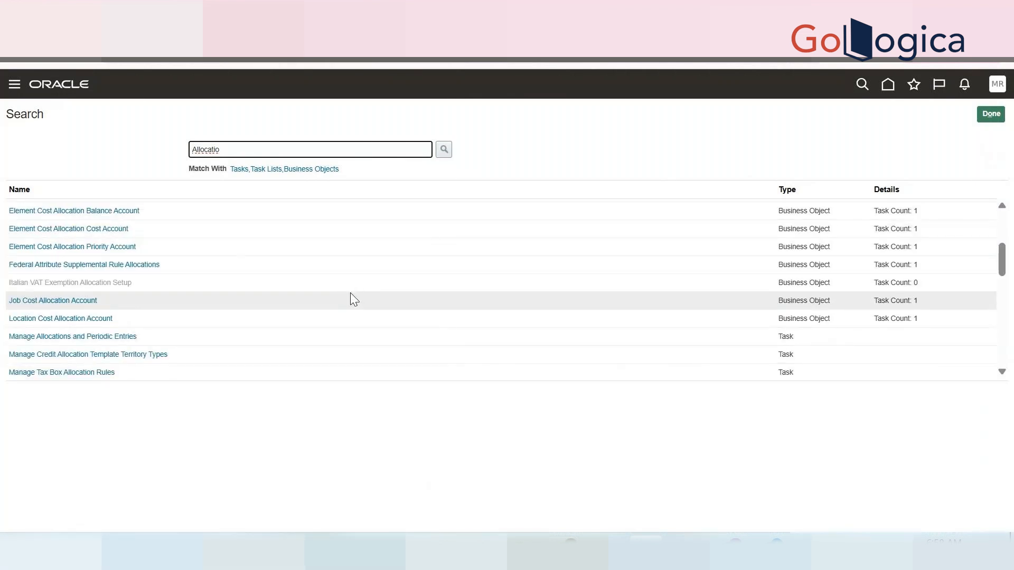
scroll(350, 293, down, 2)
scroll(350, 293, down, 3)
scroll(352, 296, down, 12)
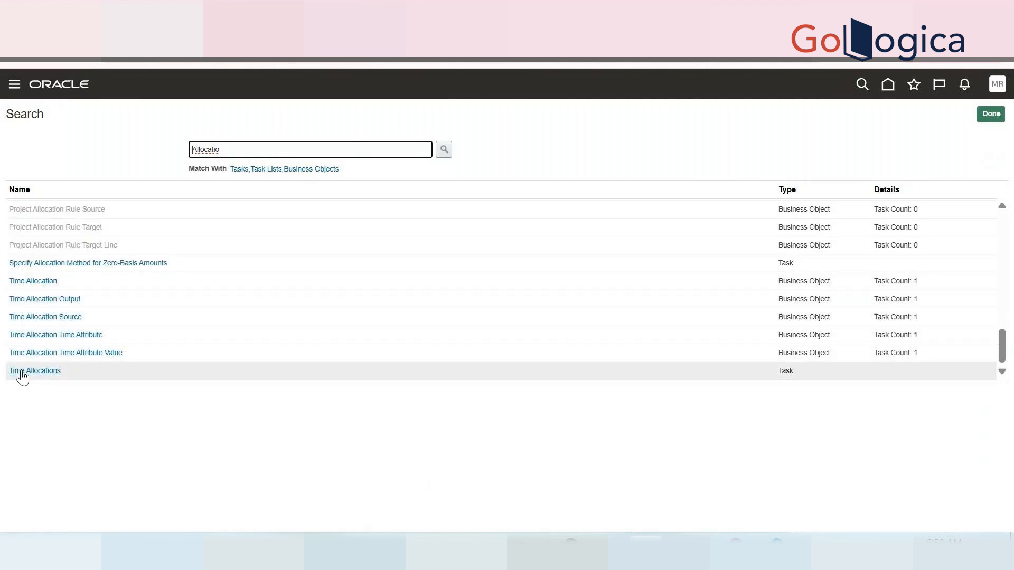
- Switch to Google Drive, search the files for "allocation" and open PPM Class Notes 2025.xlsx
mouse_move(607, 551)
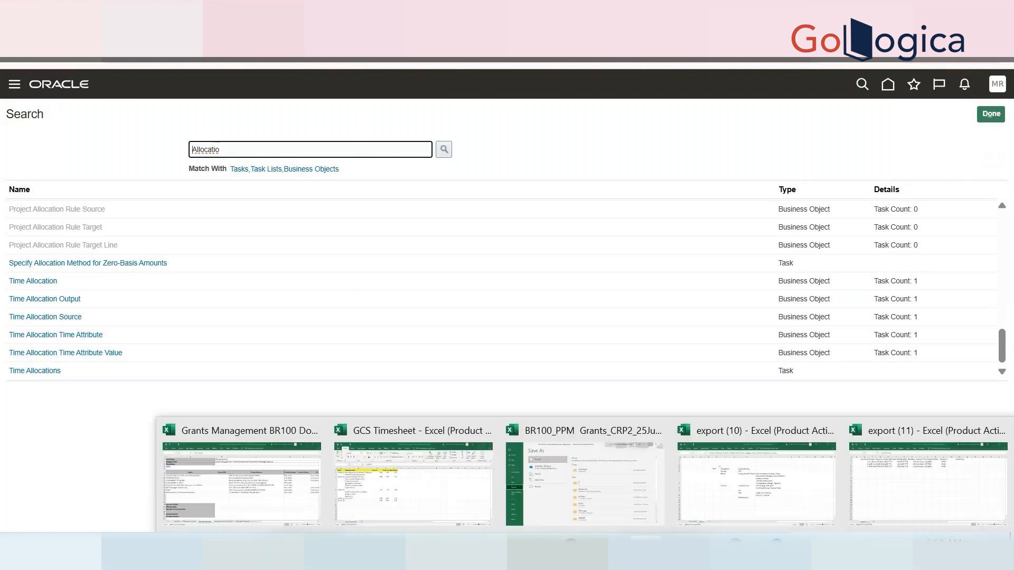
mouse_move(566, 551)
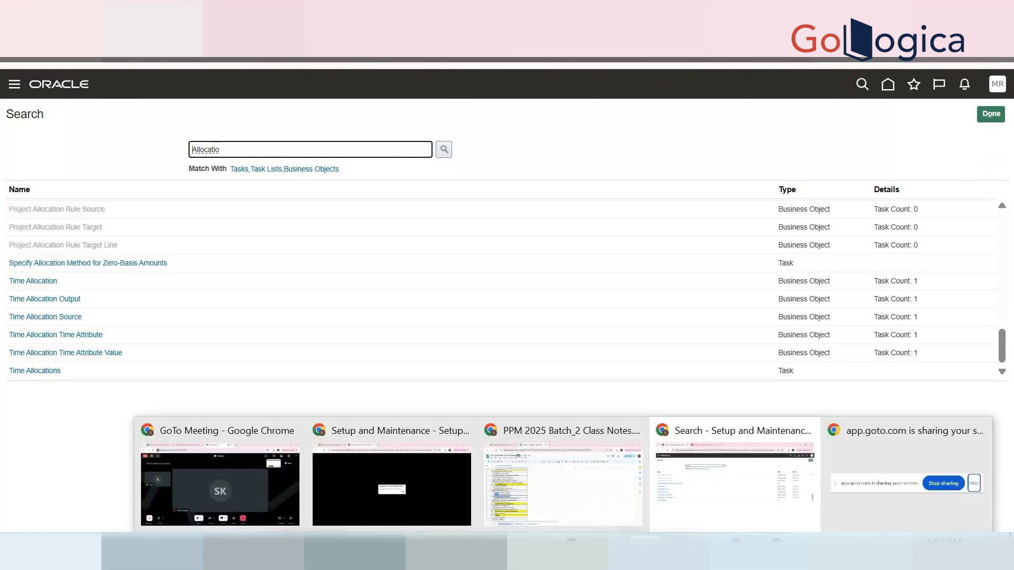
click(567, 551)
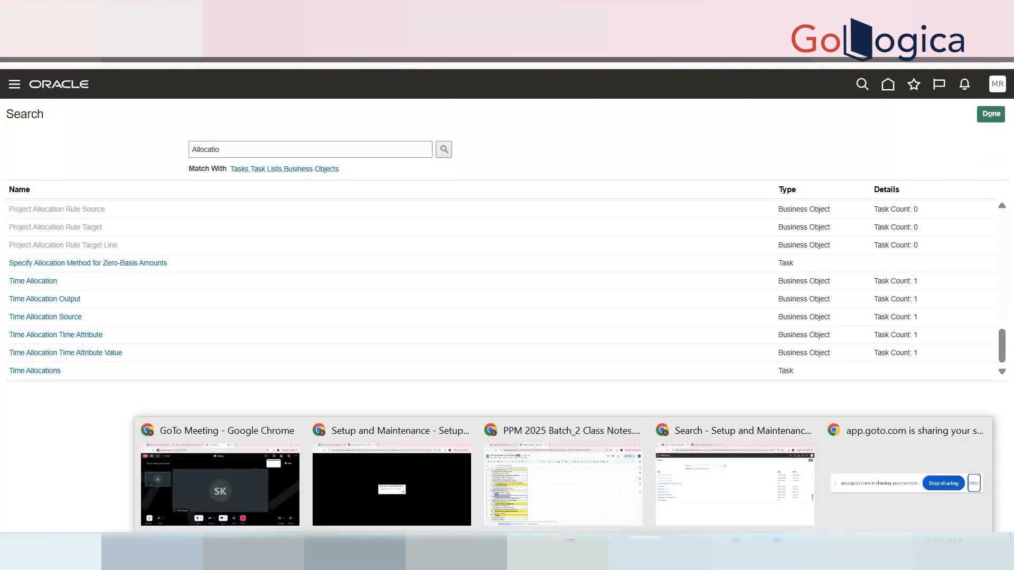
click(575, 490)
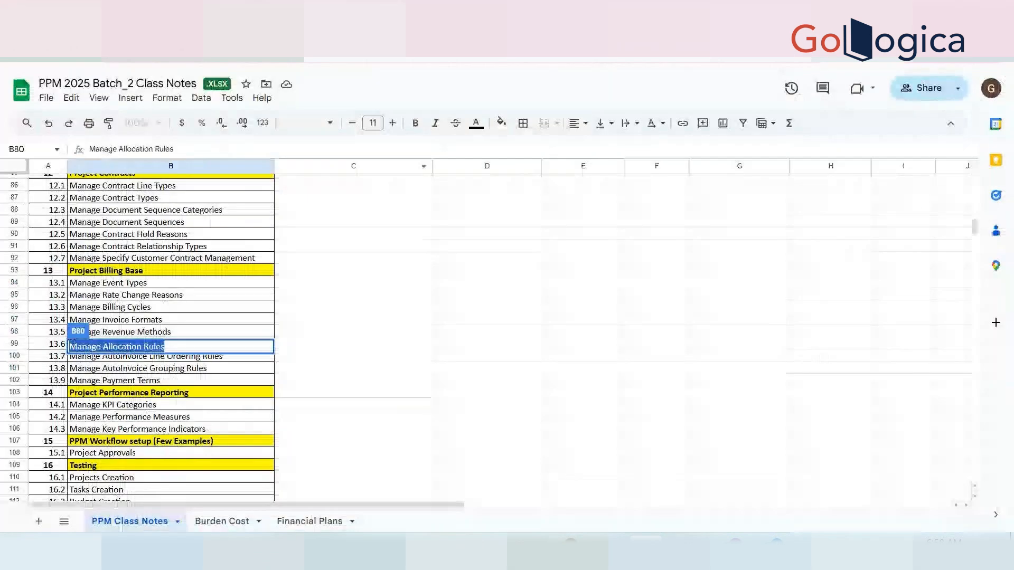
click(153, 14)
click(361, 92)
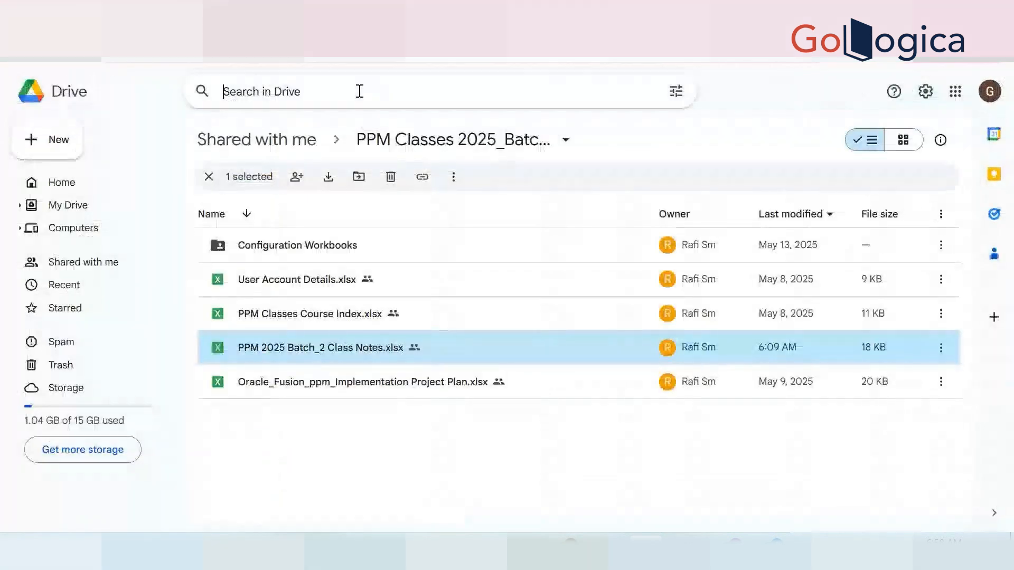
text(all)
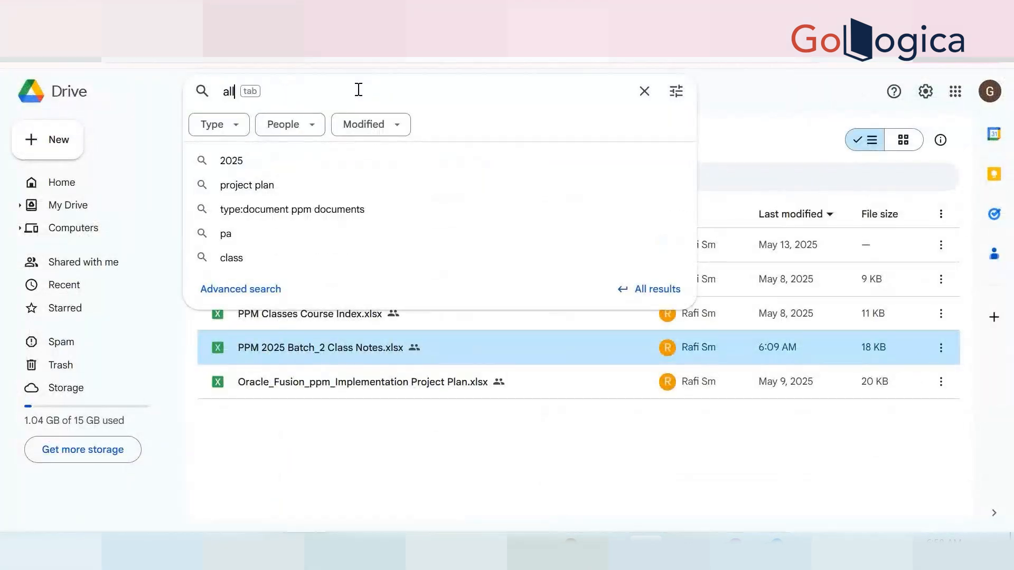
text(oca)
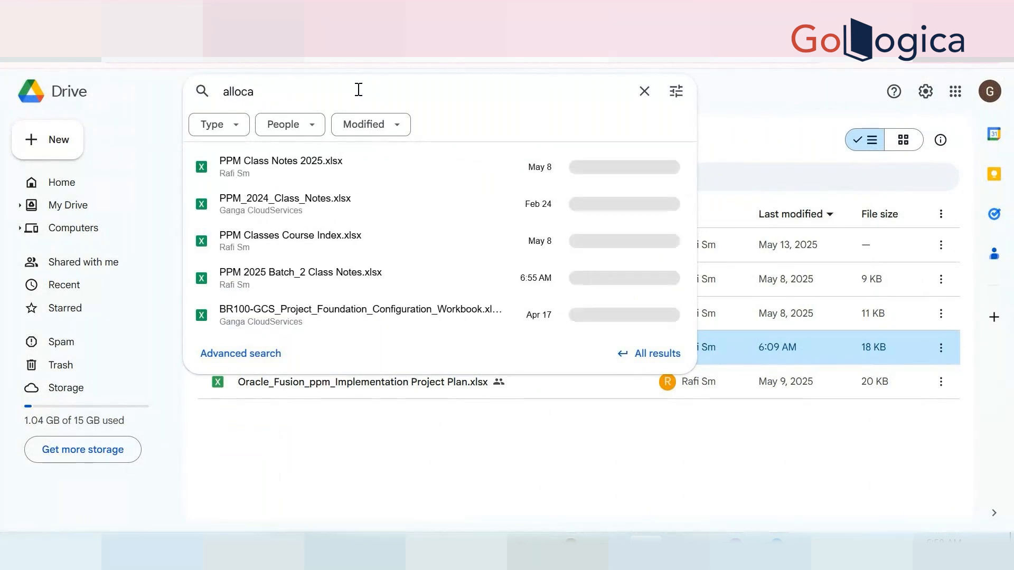
text(tion)
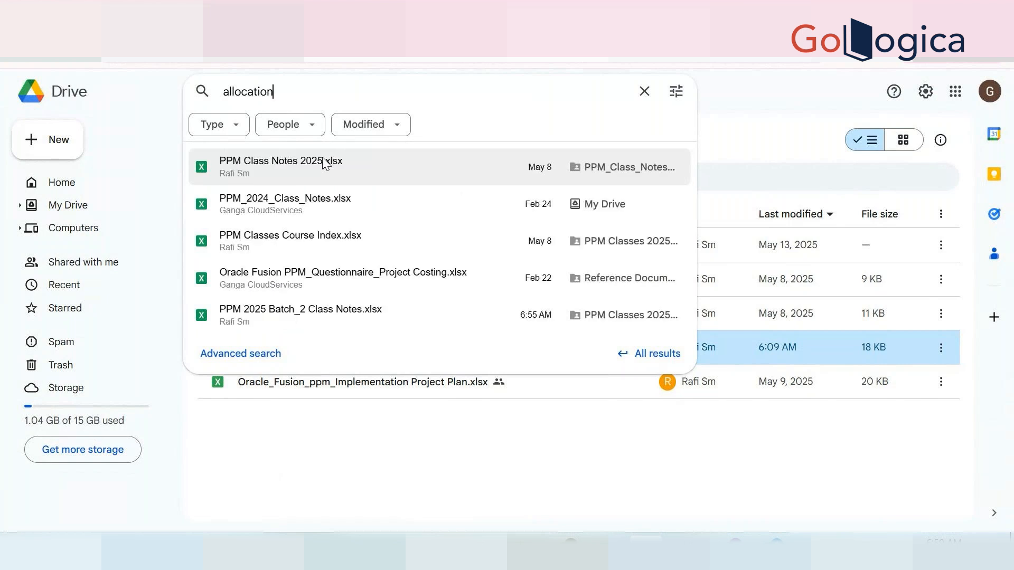
click(288, 166)
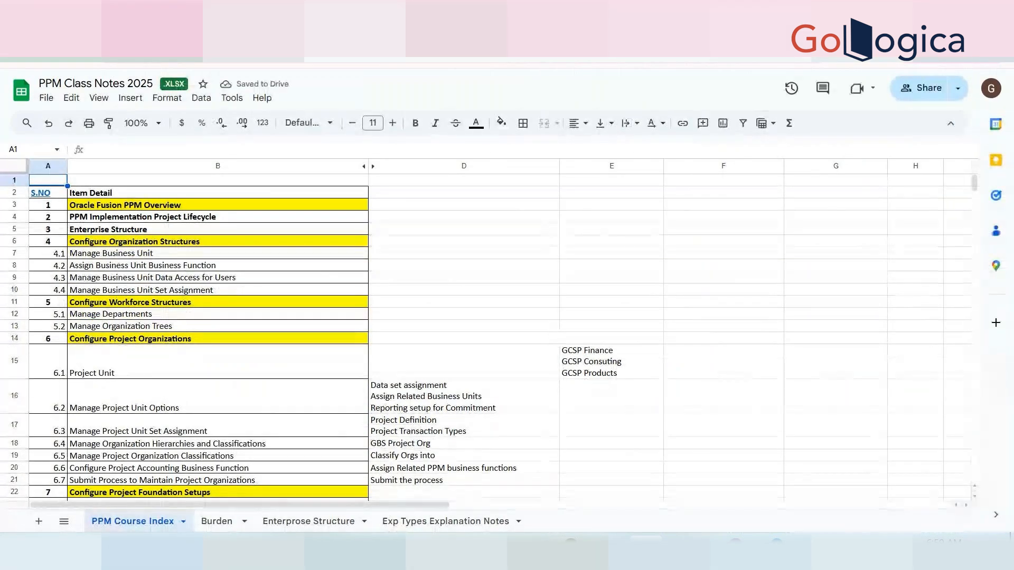
- Return to the Google Drive file search and replace the search term with "Project Allocation"
click(261, 15)
click(273, 91)
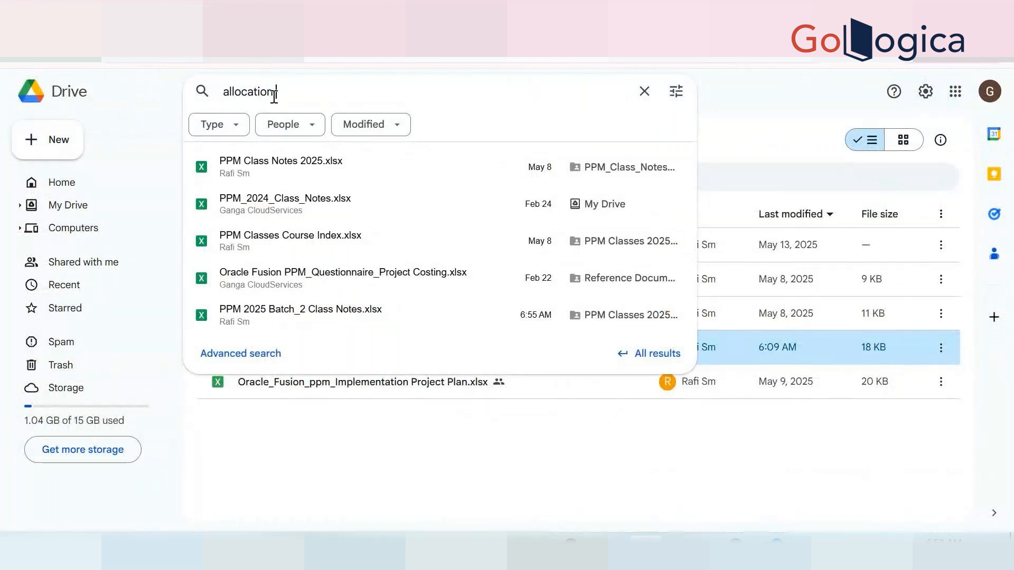
key(BackSpace)
key(BackSpace)
key(BackSpace)
key(BackSpace)
key(BackSpace)
key(BackSpace)
key(BackSpace)
key(BackSpace)
key(BackSpace)
key(BackSpace)
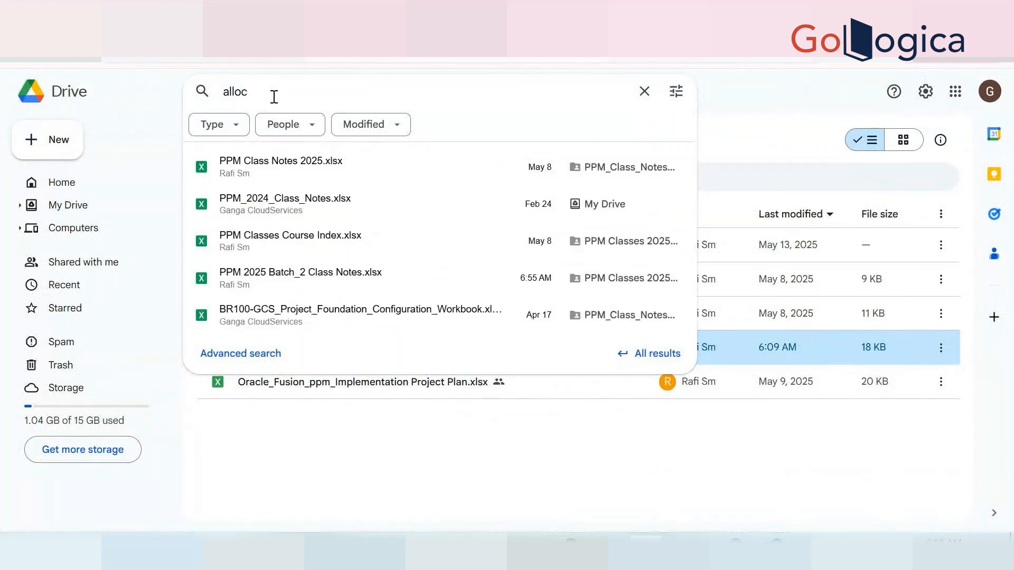
text(Pr)
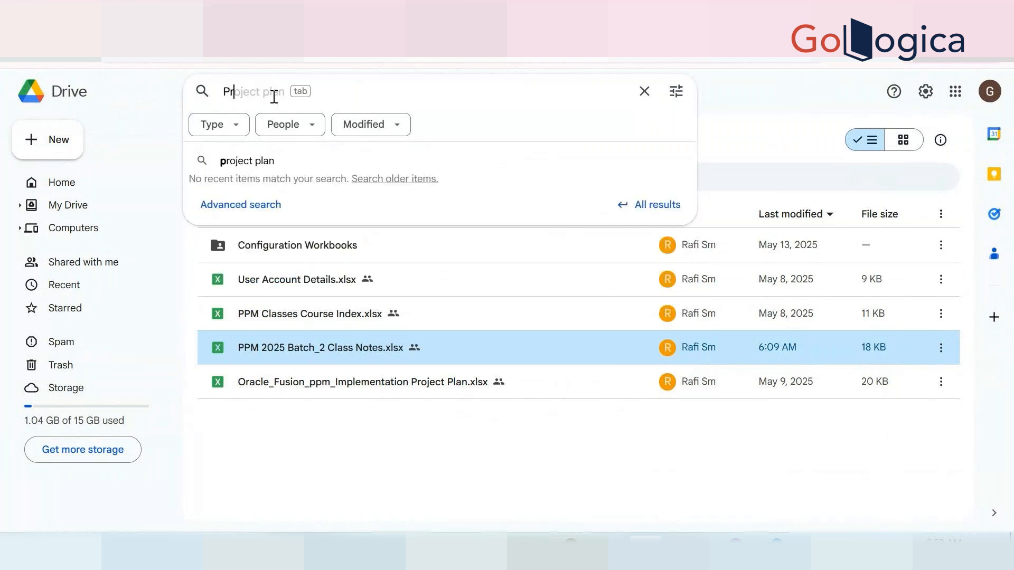
text(oject)
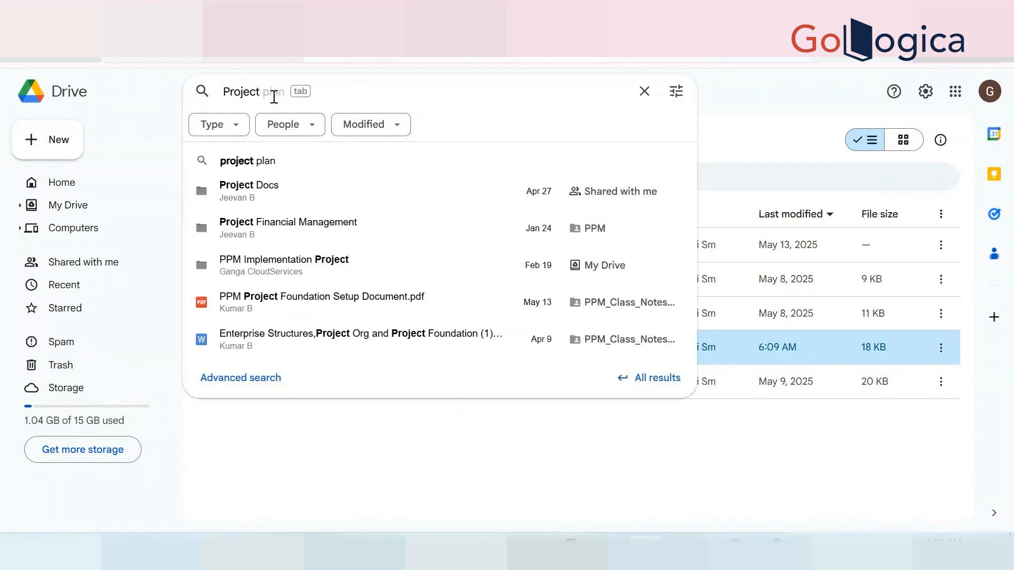
text( Allo)
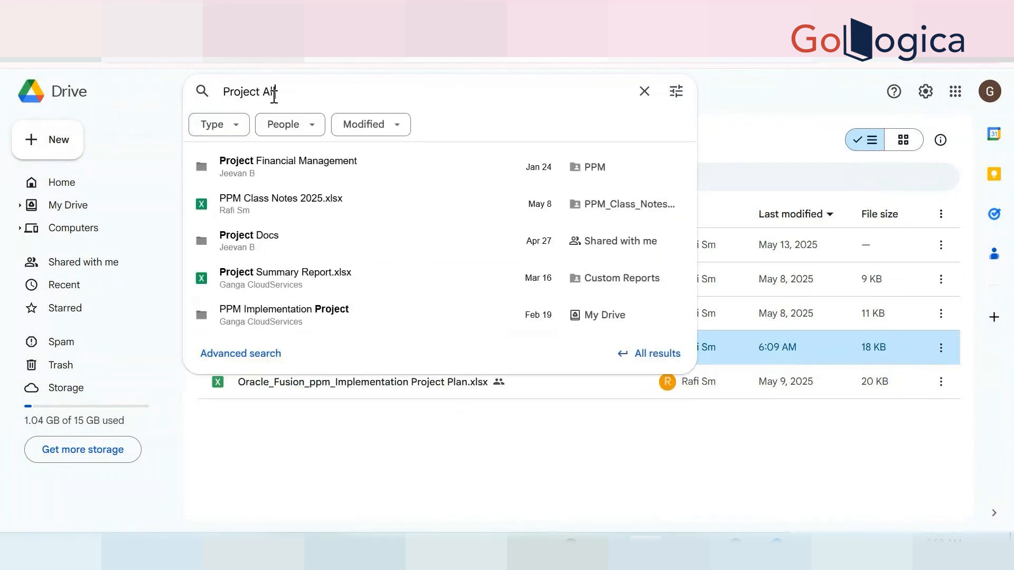
text(cation)
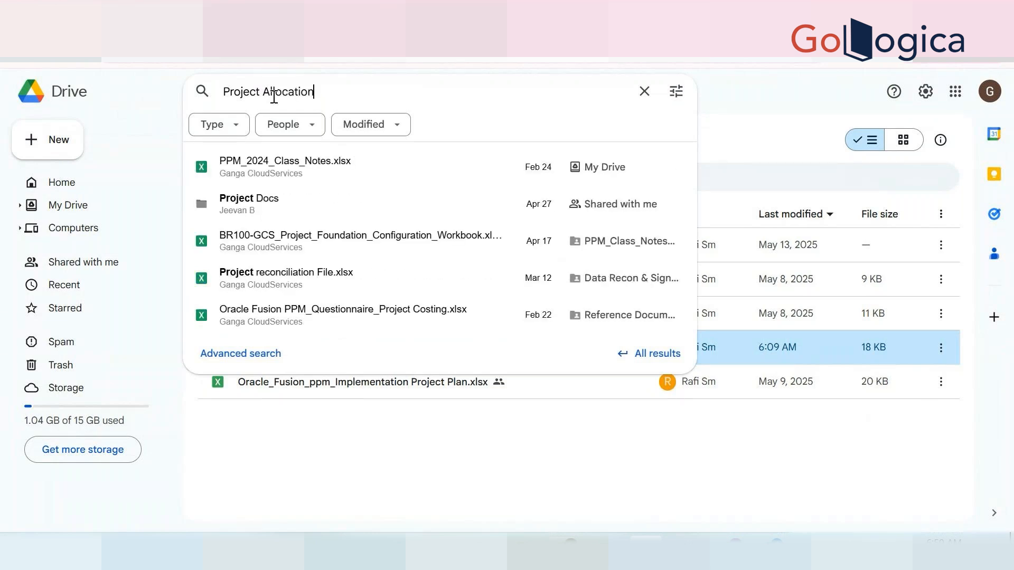
- Open PPM_2024_Class_Notes.xlsx from the search suggestions and look through its PPM Course Index sheet for allocation notes
click(297, 174)
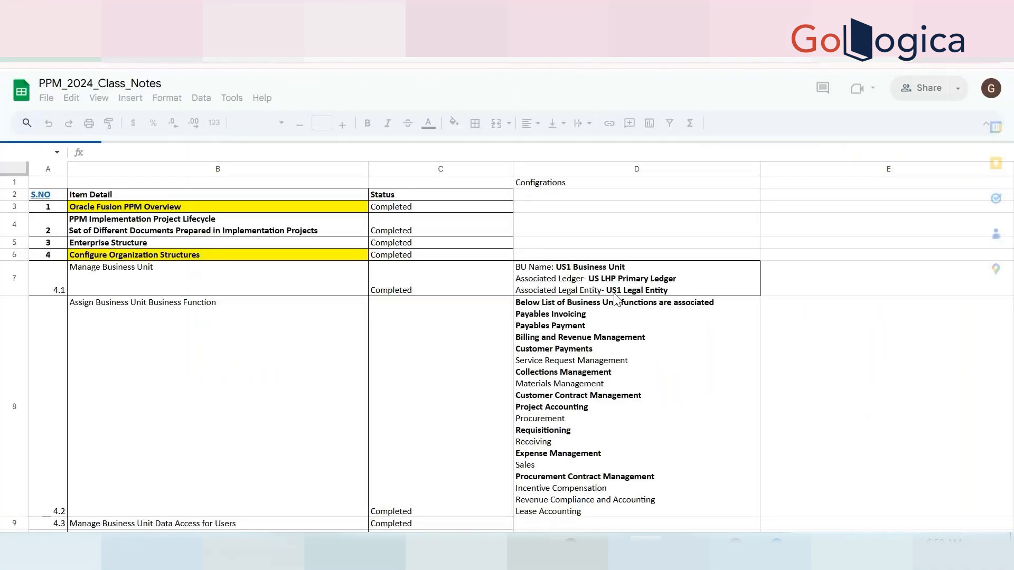
scroll(537, 369, down, 5)
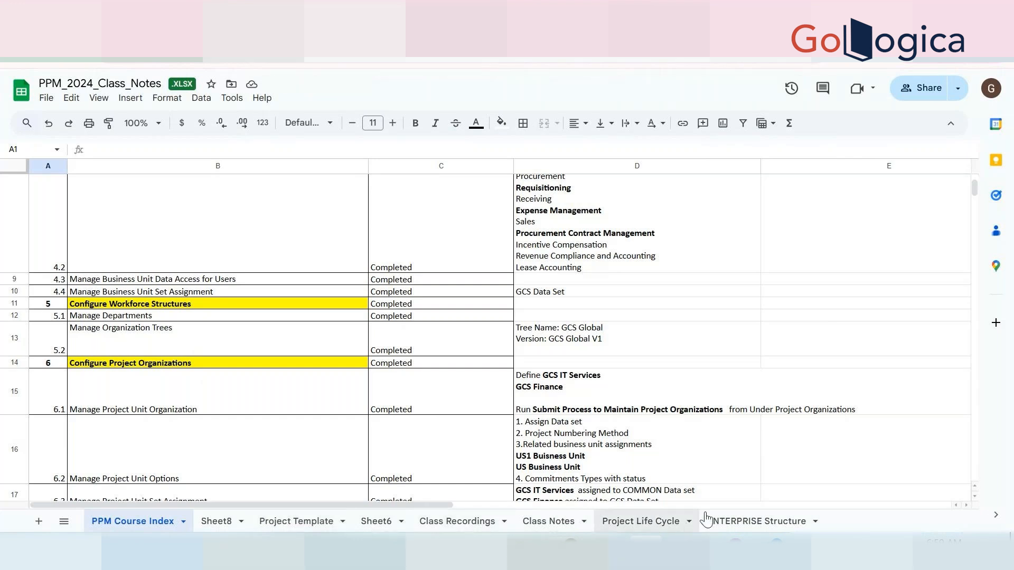
scroll(750, 521, down, 3)
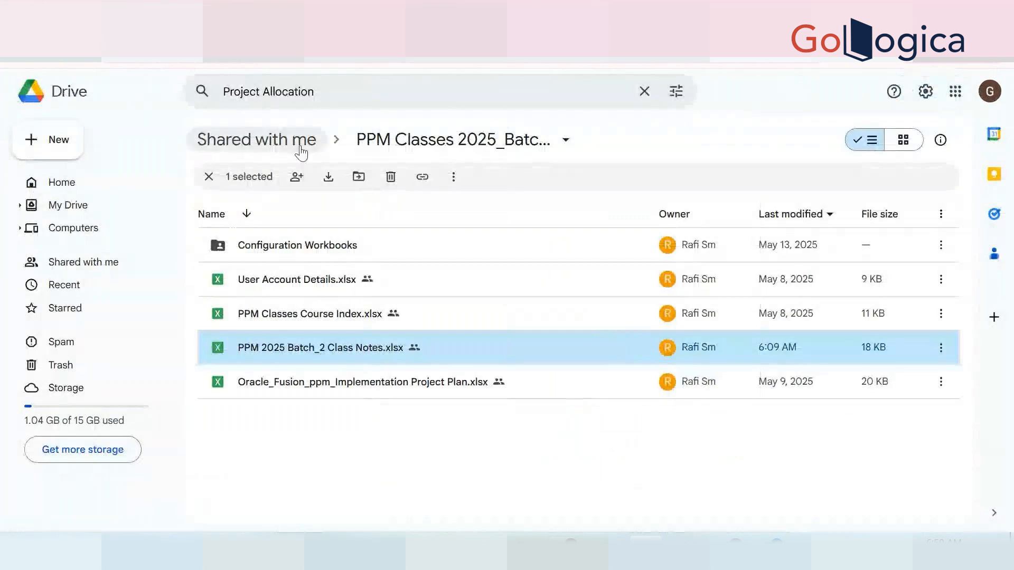
- Open Google Drive under the other Google account, search it for "alloca" and open Tested data of Allocation Methods (1).xlsx
mouse_move(769, 547)
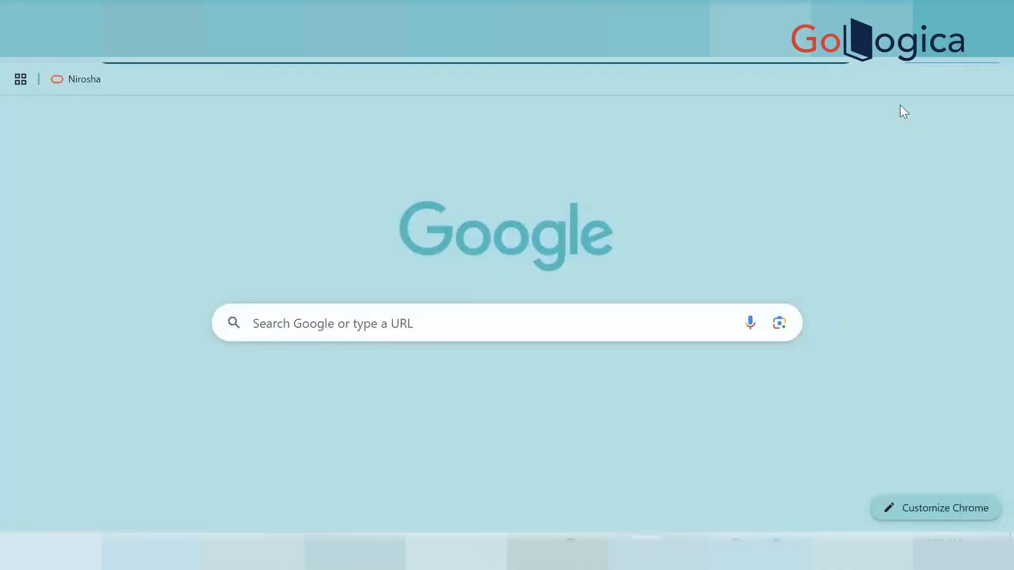
click(948, 122)
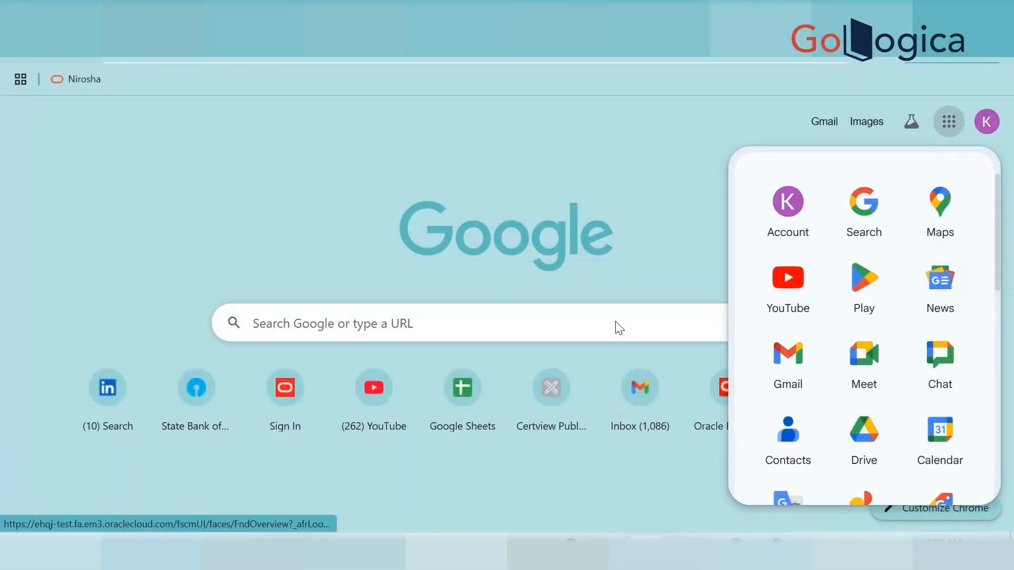
click(861, 425)
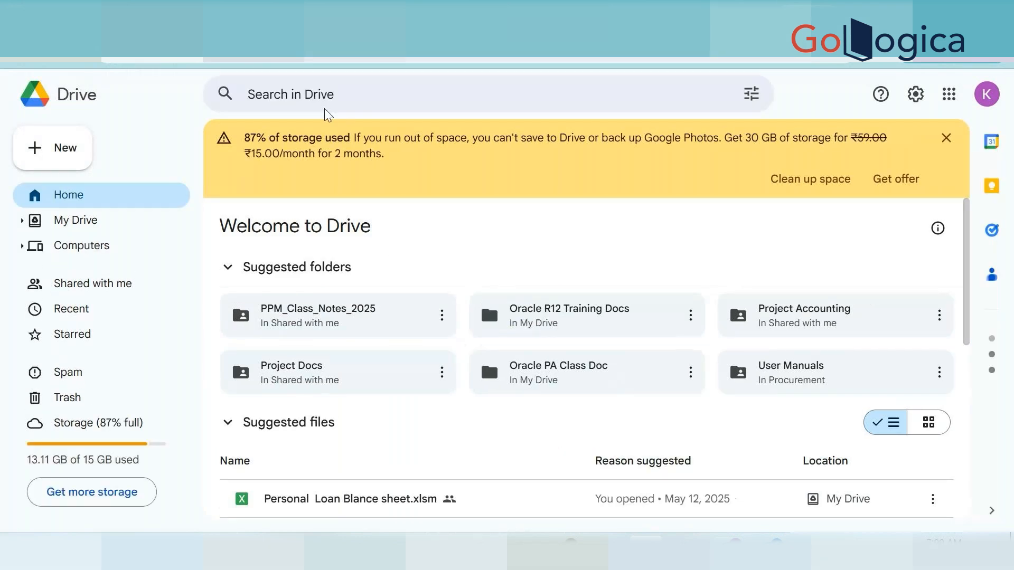
click(299, 94)
text(alloca)
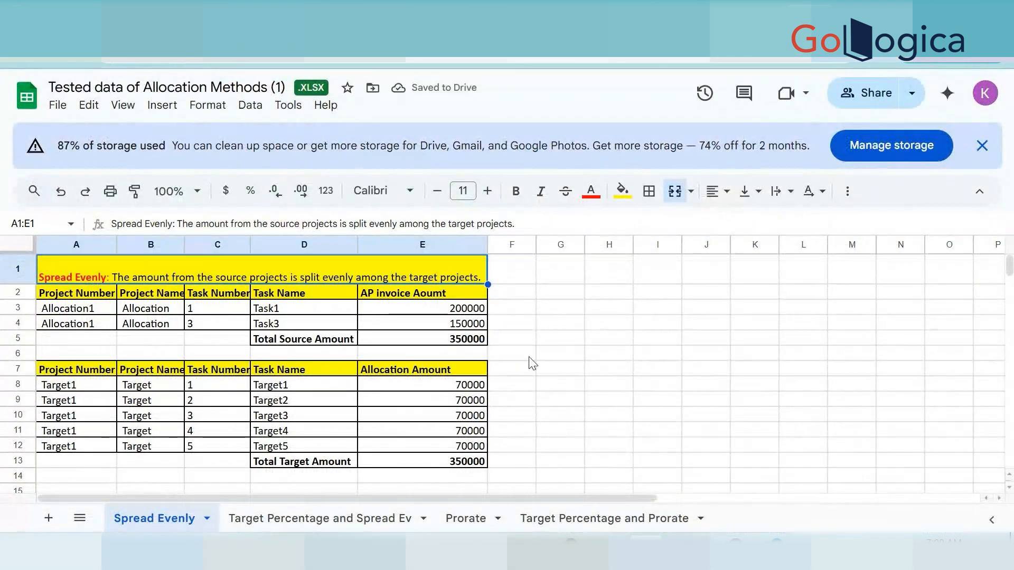
- Examine the Spread Evenly sheet: the method description, the source tasks with their total, and the target task amounts
click(560, 322)
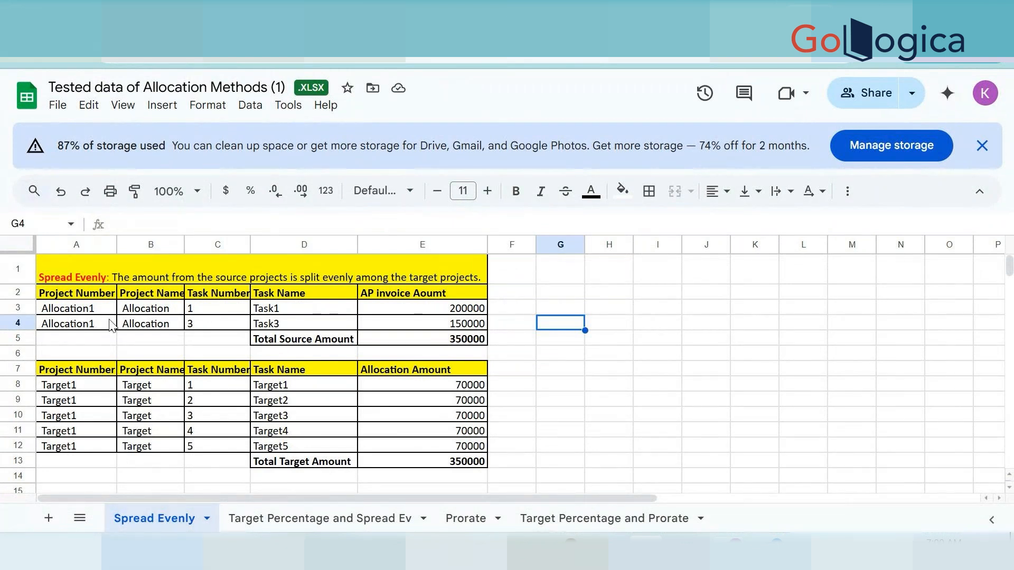
click(128, 264)
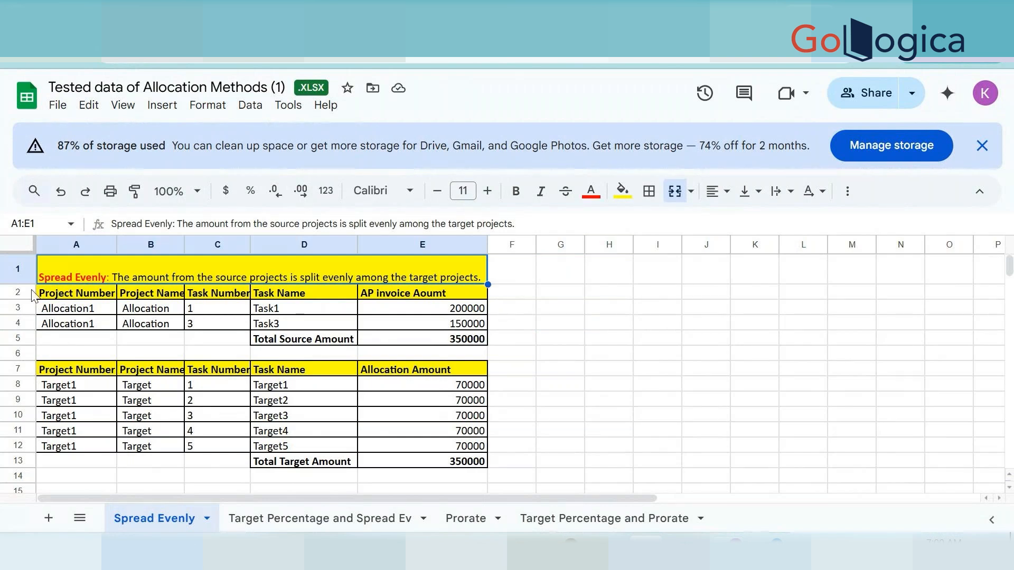
click(601, 297)
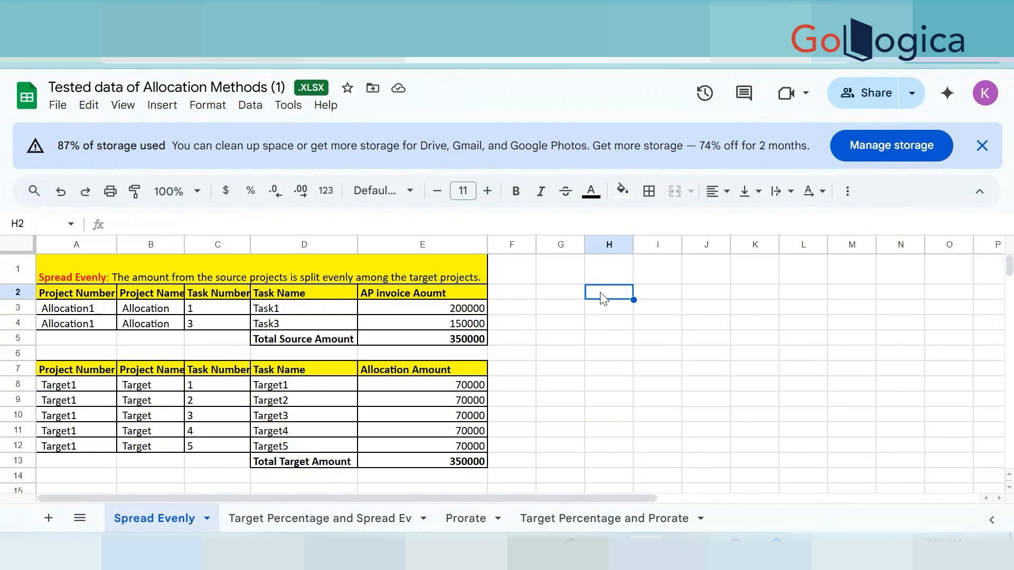
click(468, 342)
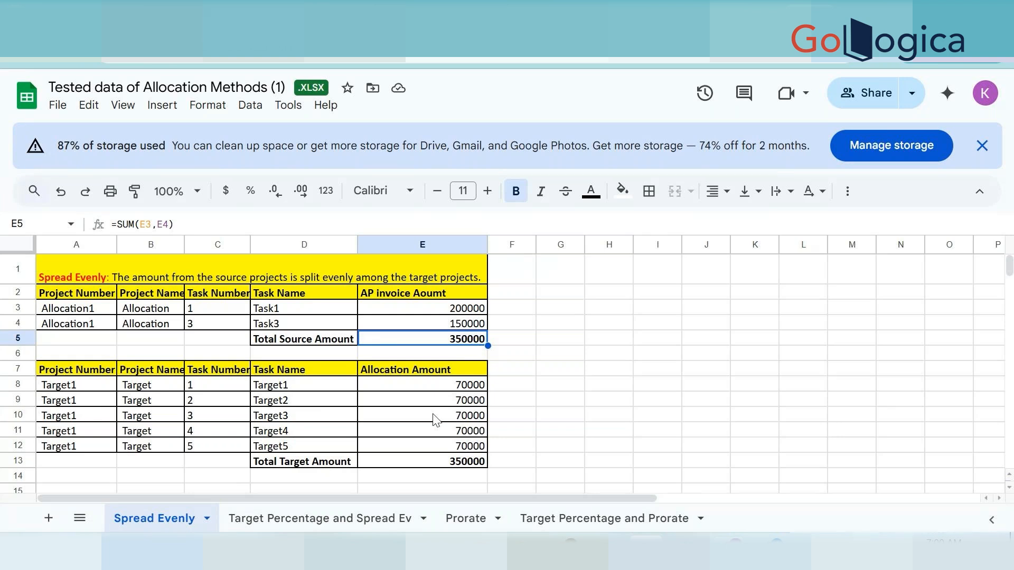
click(79, 431)
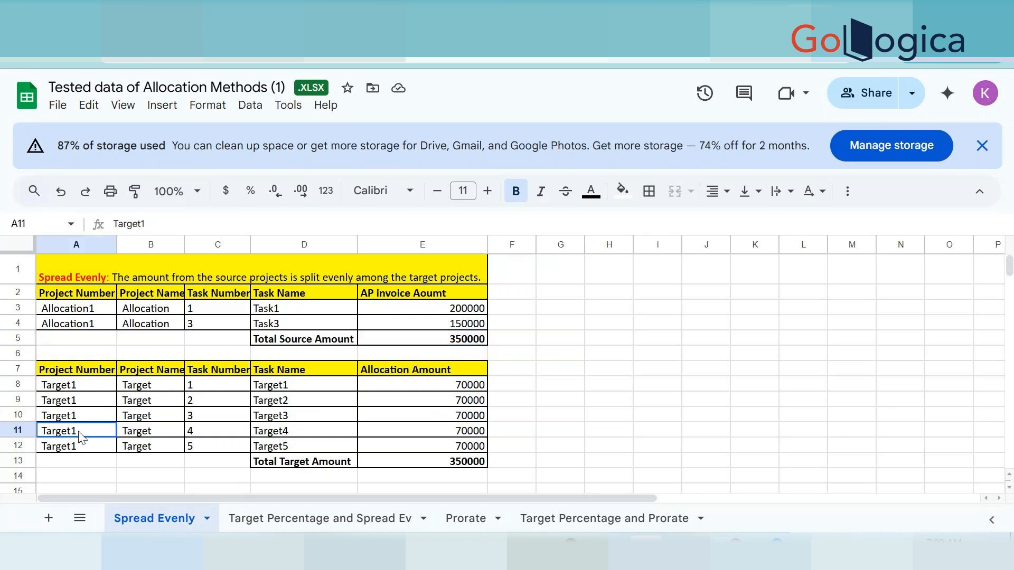
click(77, 294)
click(77, 312)
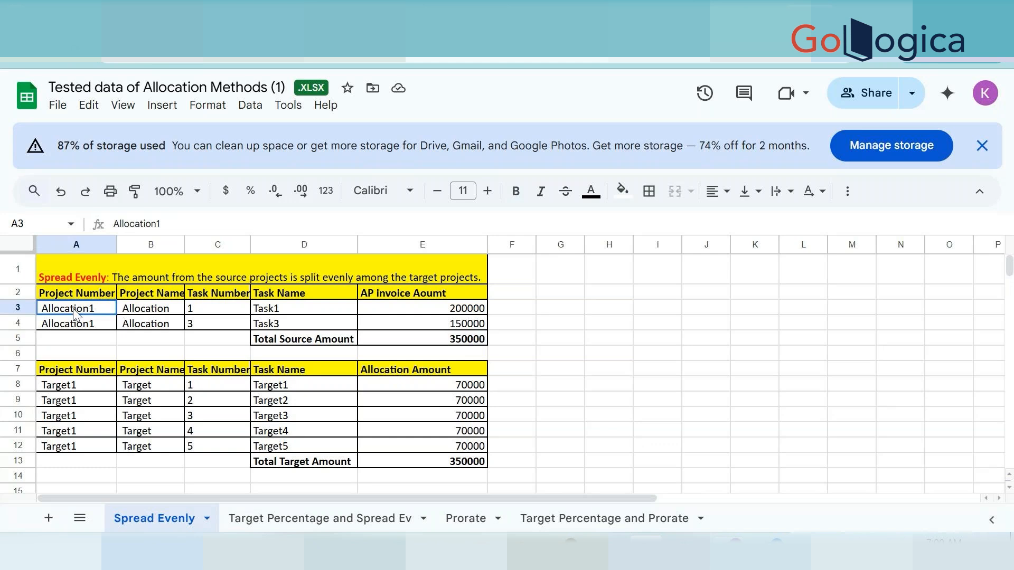
click(257, 311)
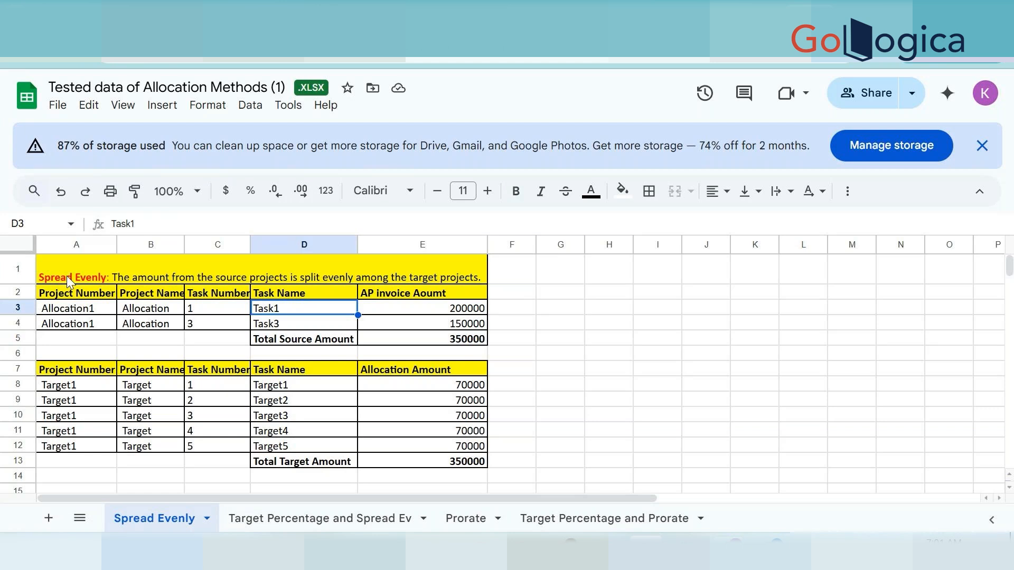
- Review the Target Percentage and Spread Evenly sheet, comparing each target task's percentage and allocation amount with the total source amount
click(272, 523)
scroll(810, 319, down, 2)
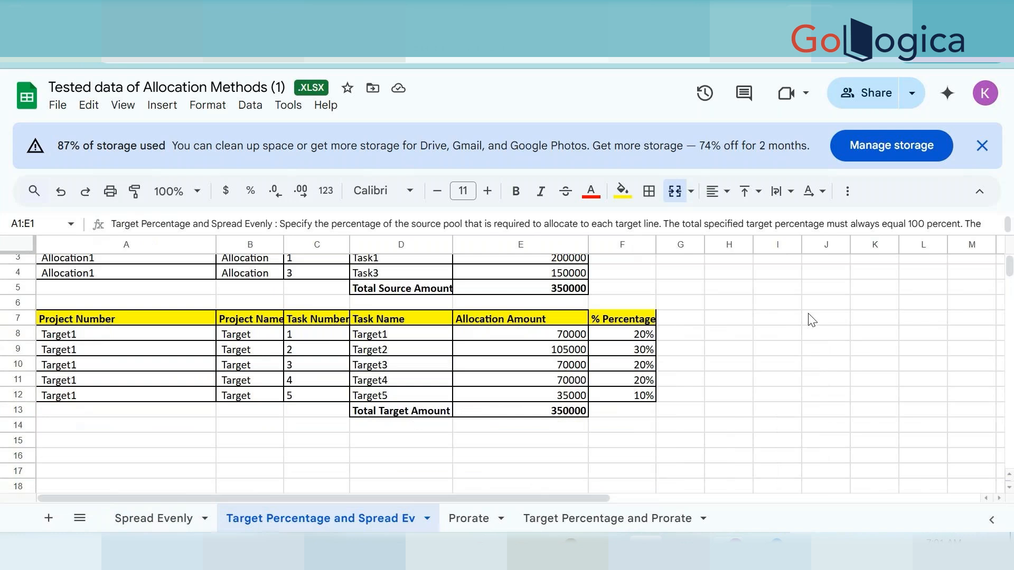
scroll(824, 339, up, 2)
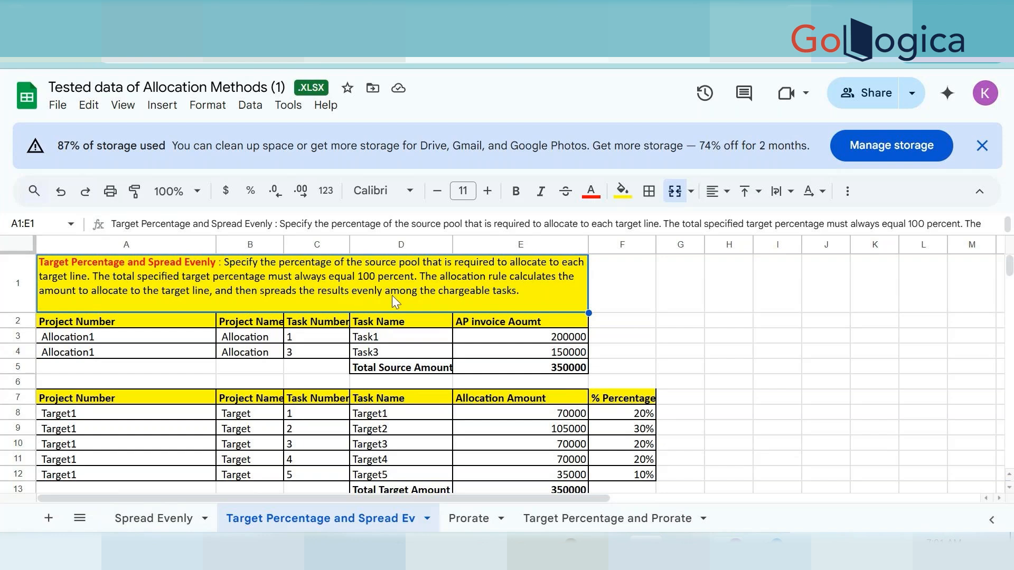
scroll(741, 327, down, 1)
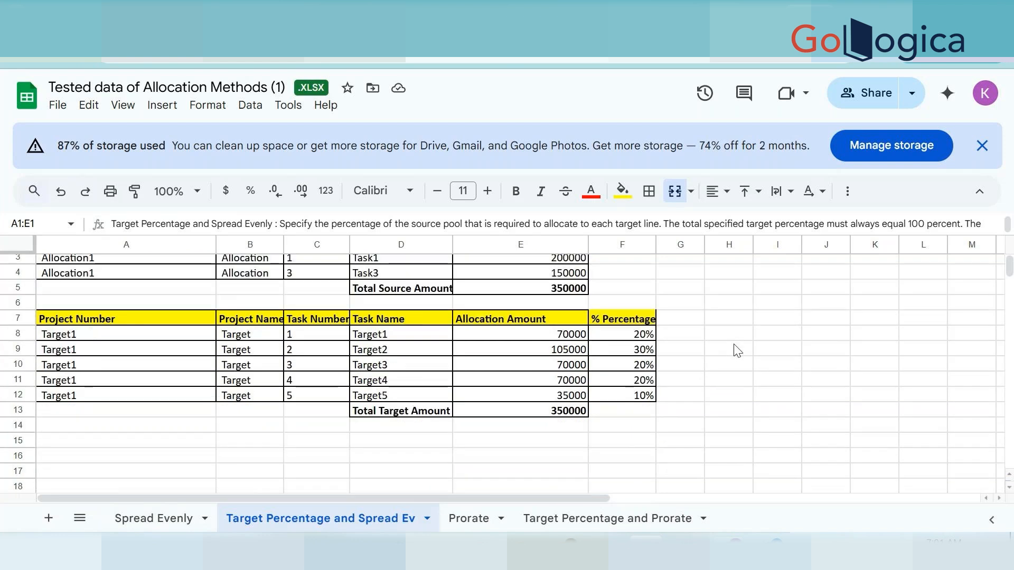
scroll(689, 426, up, 1)
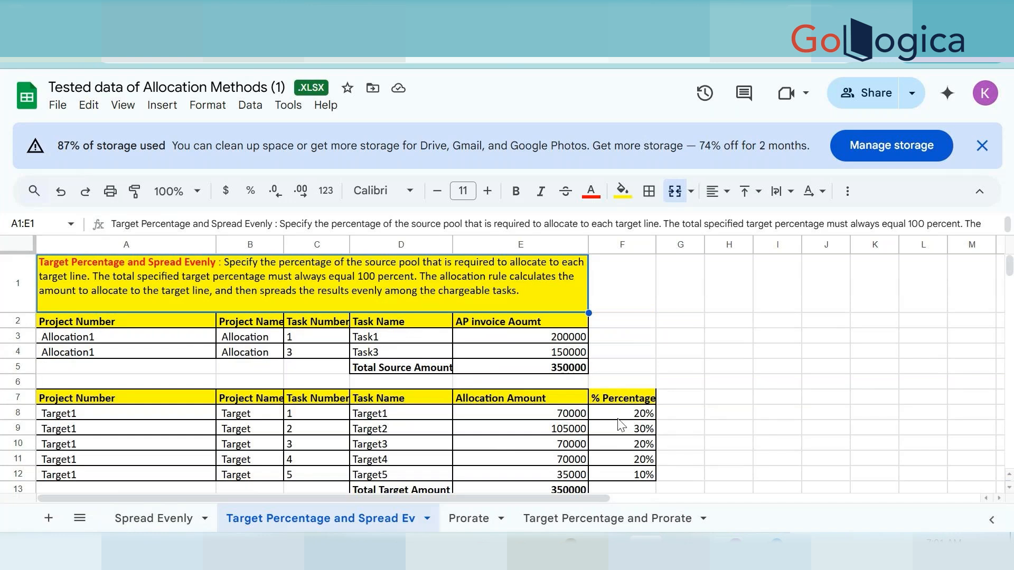
click(634, 474)
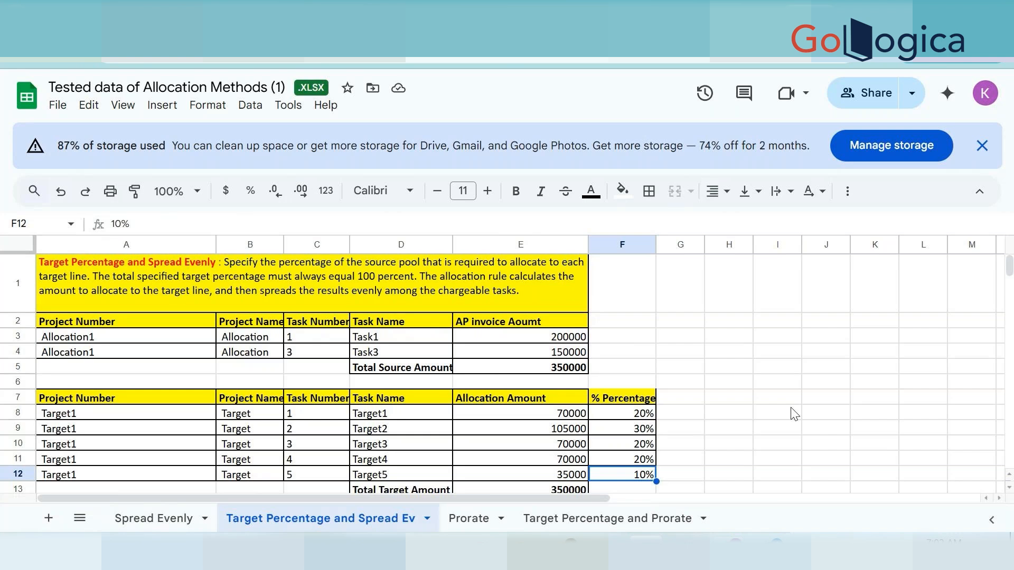
click(653, 416)
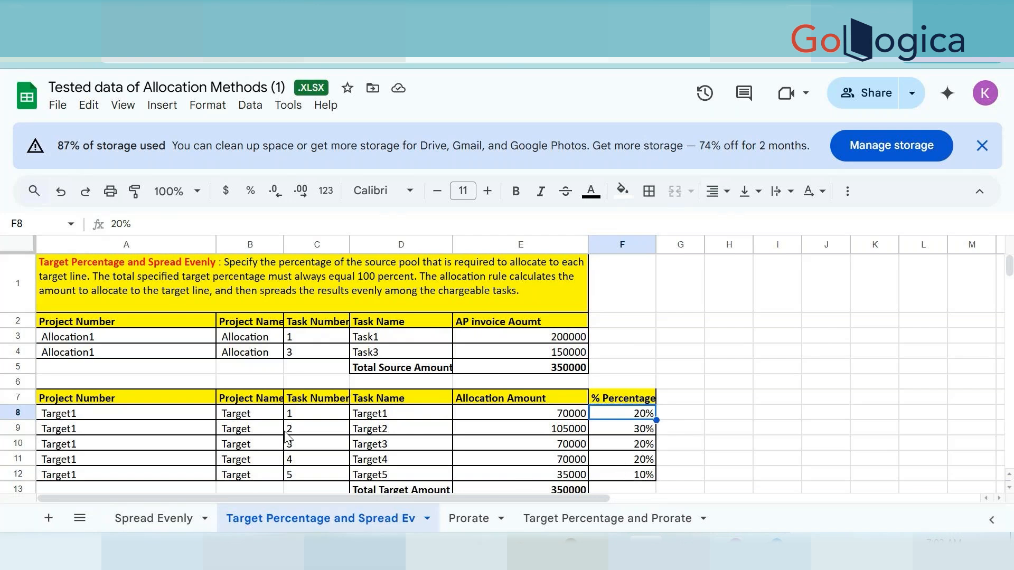
click(555, 370)
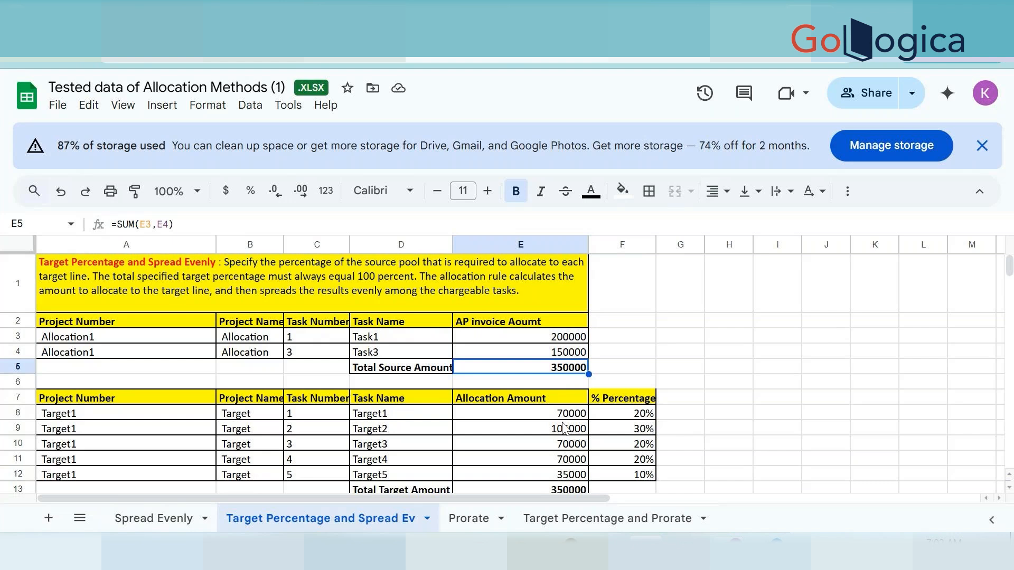
- Review the Prorate sheet's source pool, allocated amounts, basis details and the two formulas for allocation amount and basis percentage
click(475, 521)
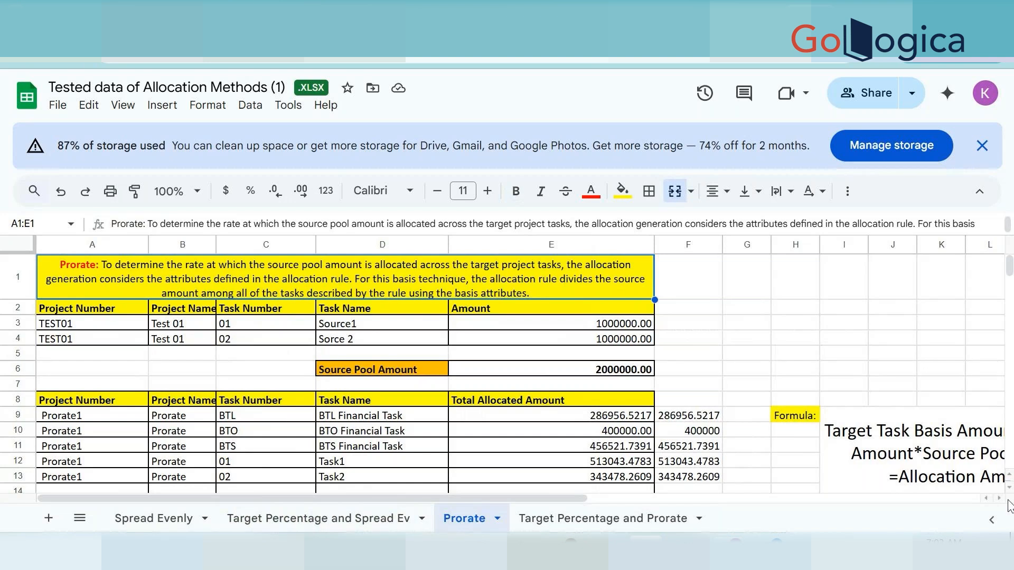
scroll(741, 365, down, 3)
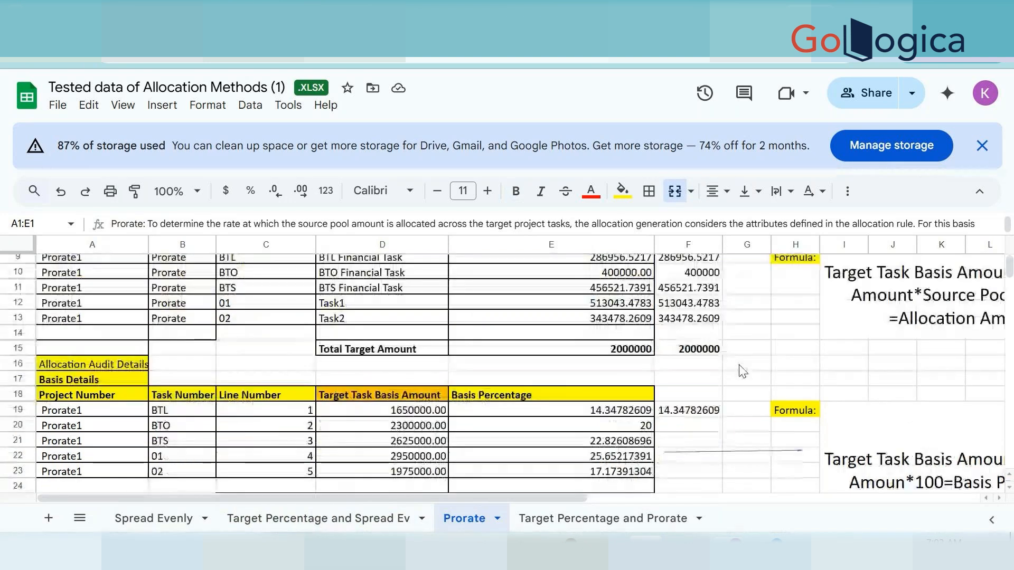
scroll(743, 371, up, 2)
key(ctrl+minus)
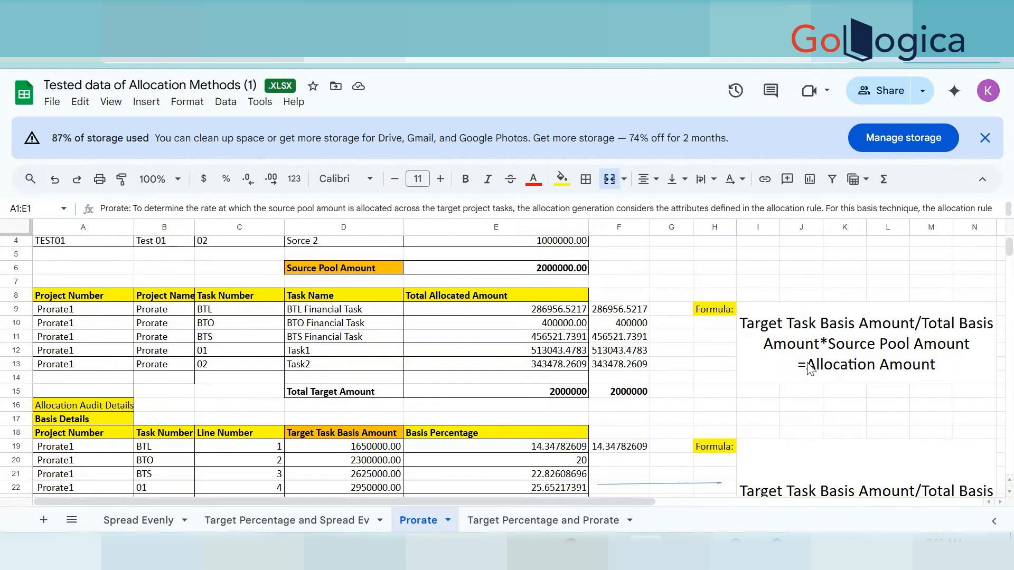
scroll(921, 359, down, 2)
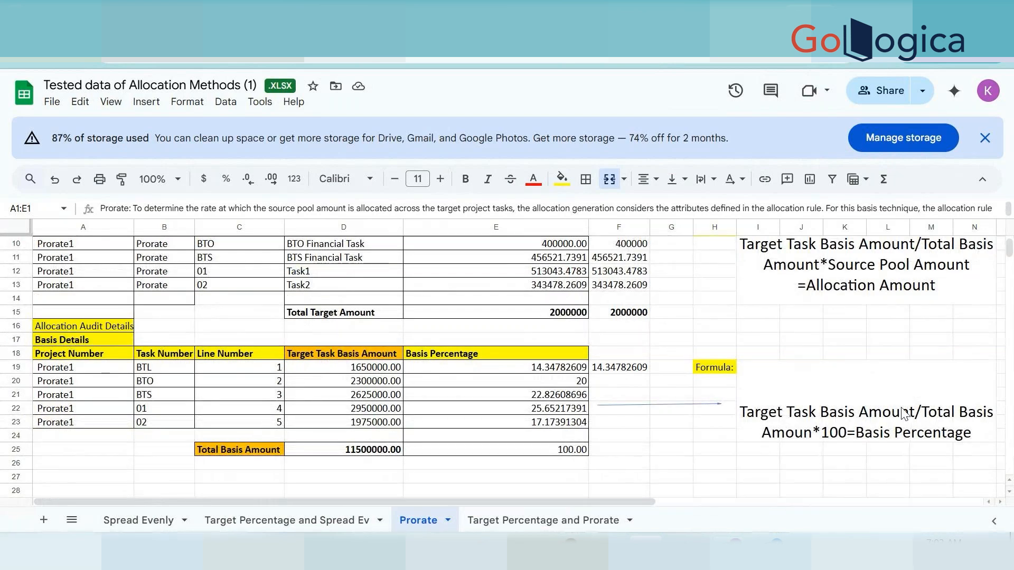
scroll(904, 414, up, 2)
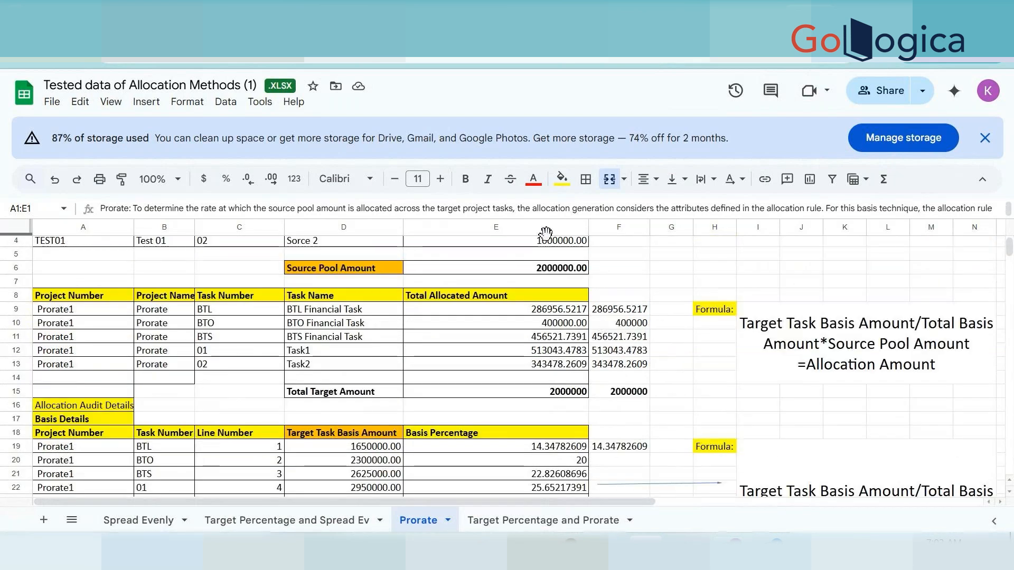
scroll(937, 461, down, 2)
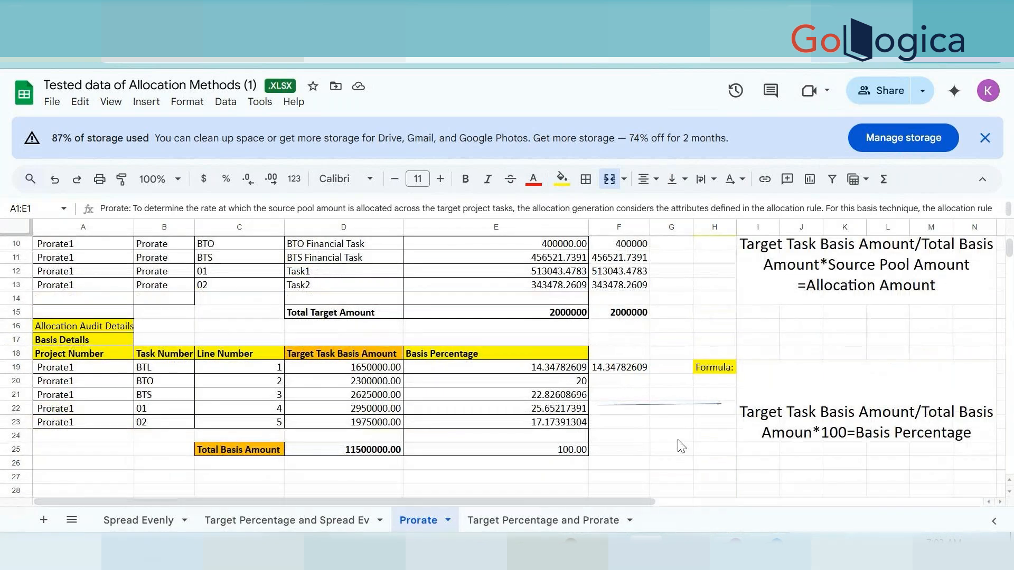
scroll(683, 443, up, 2)
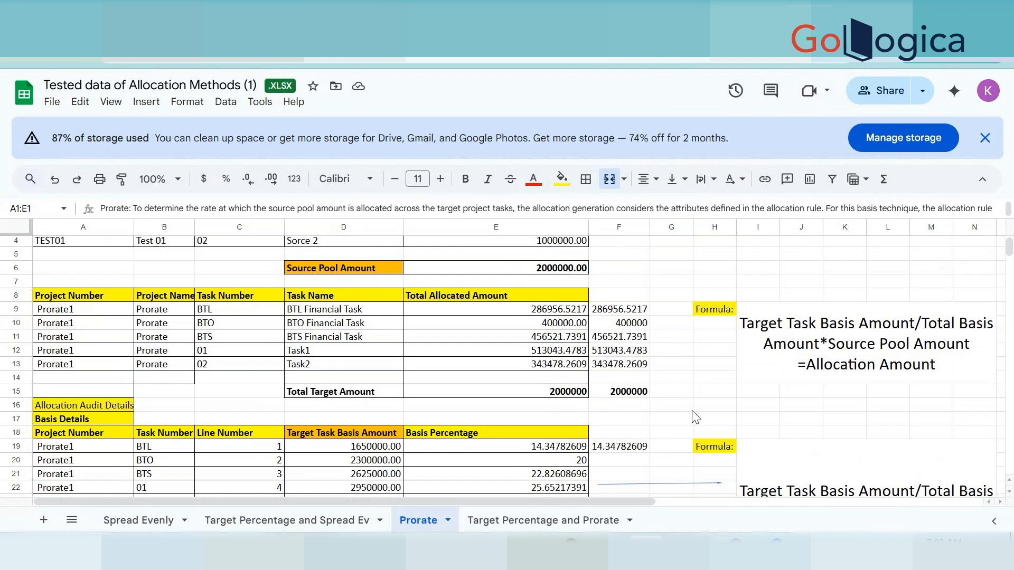
scroll(696, 417, down, 2)
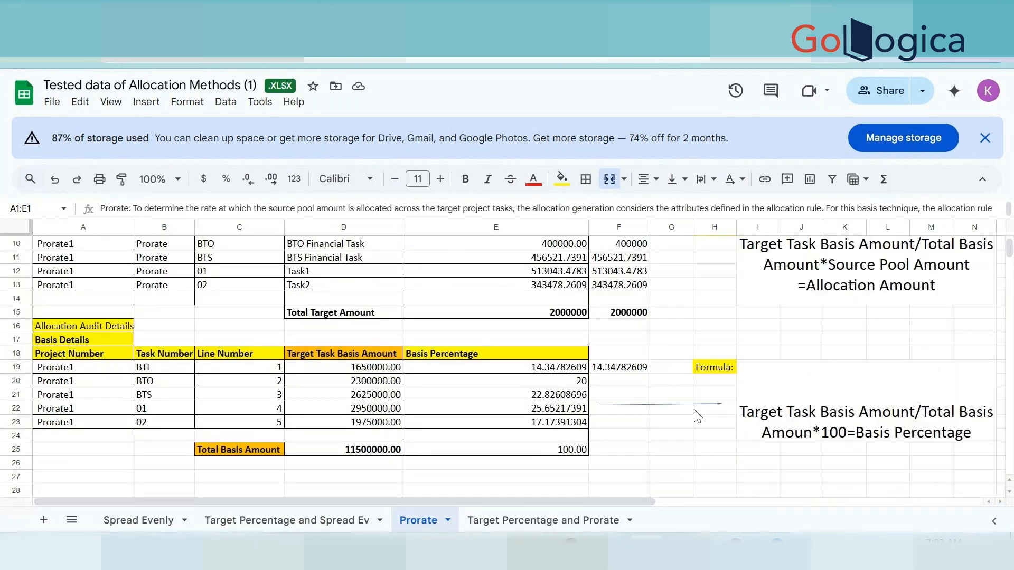
scroll(698, 417, up, 2)
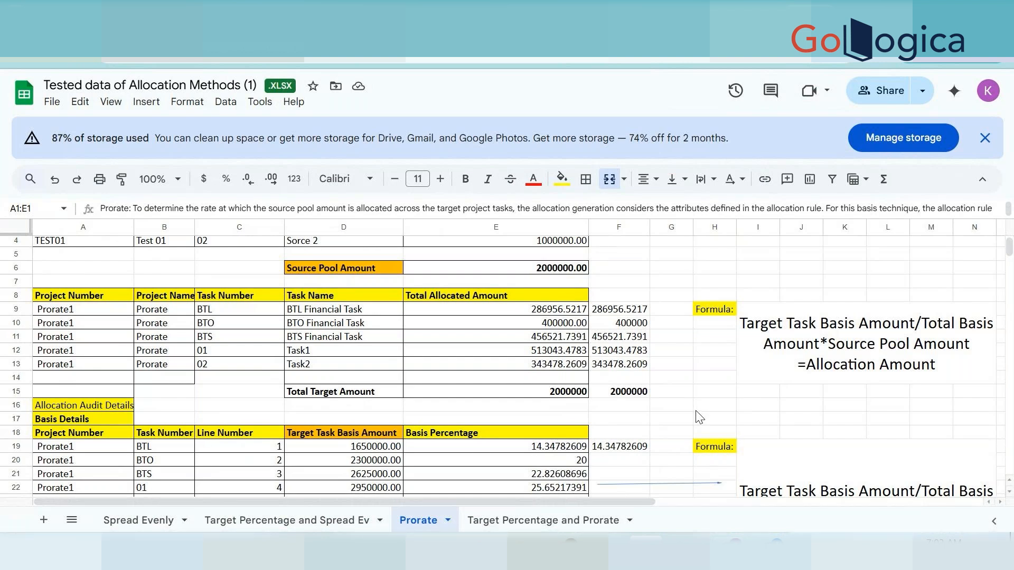
scroll(696, 401, up, 2)
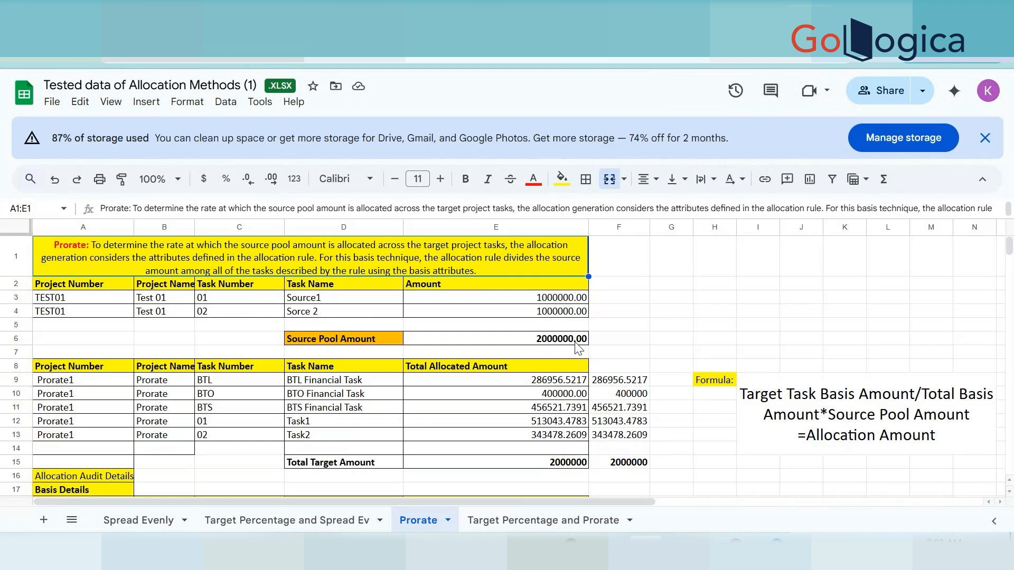
- Check the Prorate sheet's total allocated amounts in E9:E13 against the BTL task's target task basis amount in D19
click(574, 384)
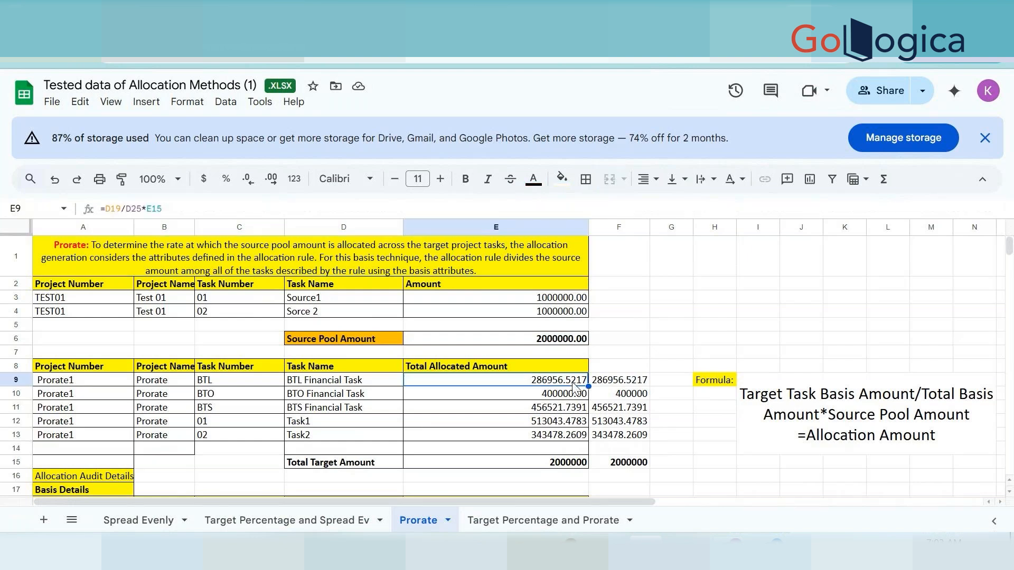
key(shift+Down)
key(ctrl+shift+Down)
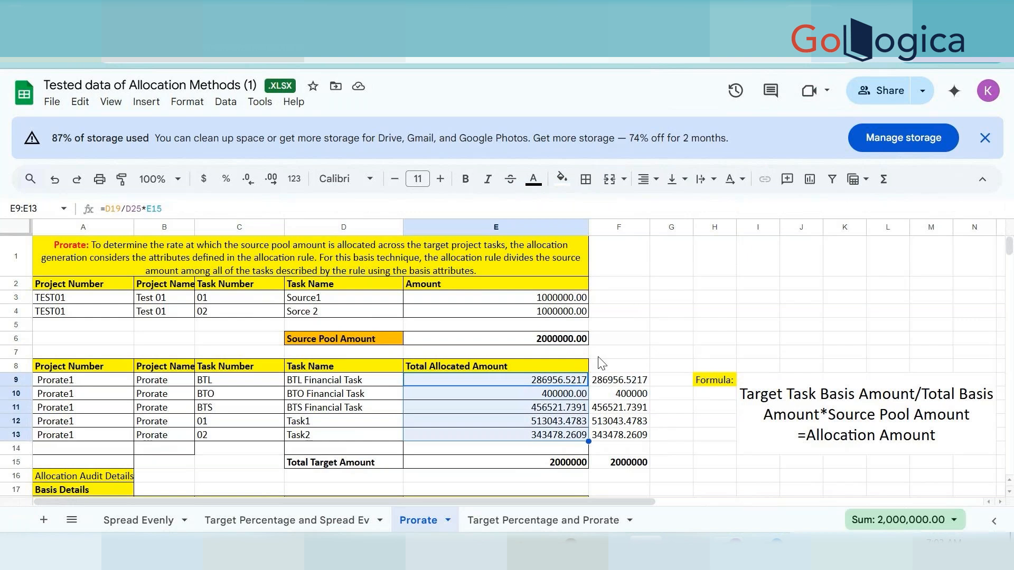
scroll(381, 366, down, 5)
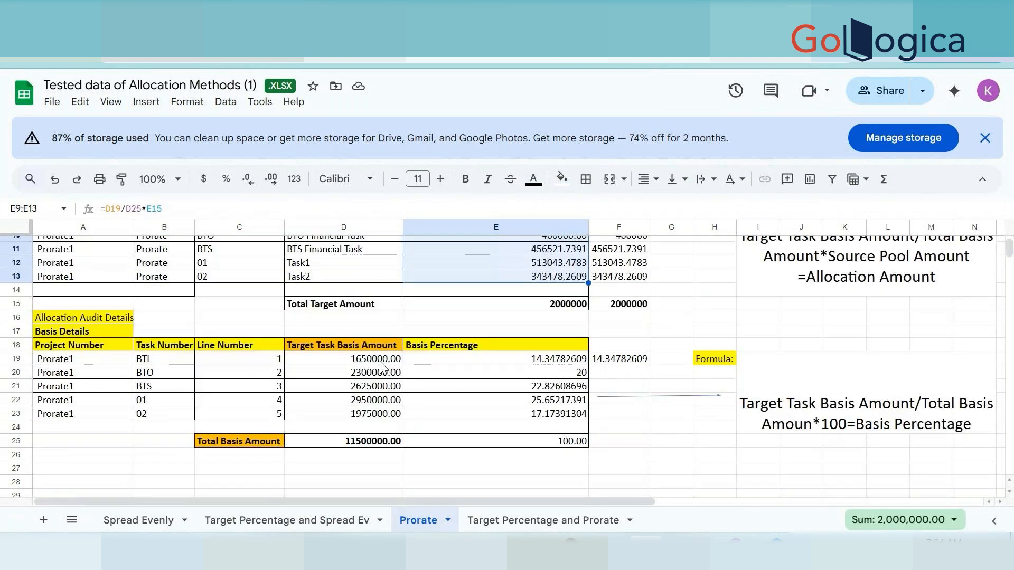
click(380, 361)
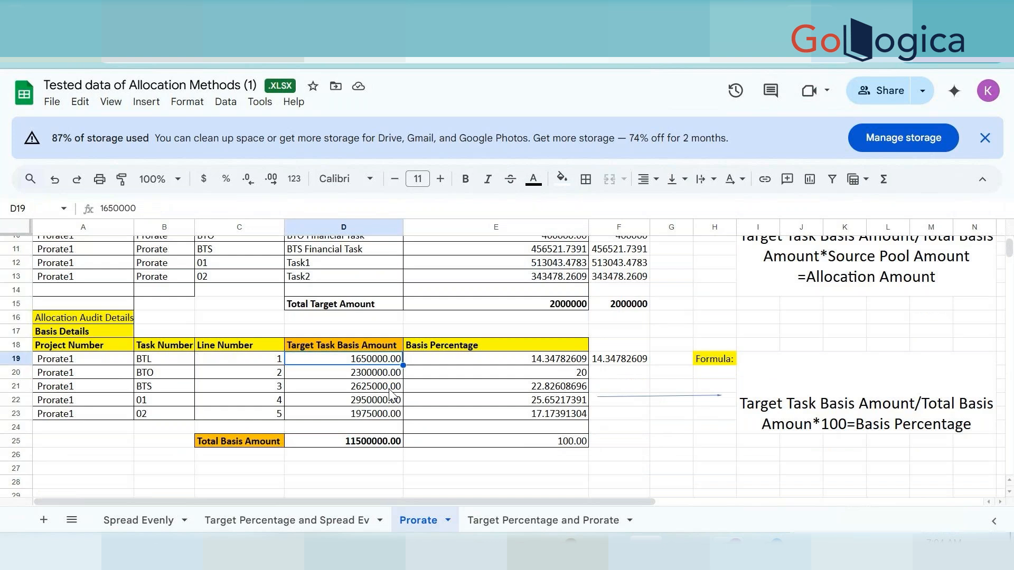
- Check the target task basis amounts in D19:D23, the total basis amount in D25 and the BTL basis percentage formula in E19
key(shift+Down)
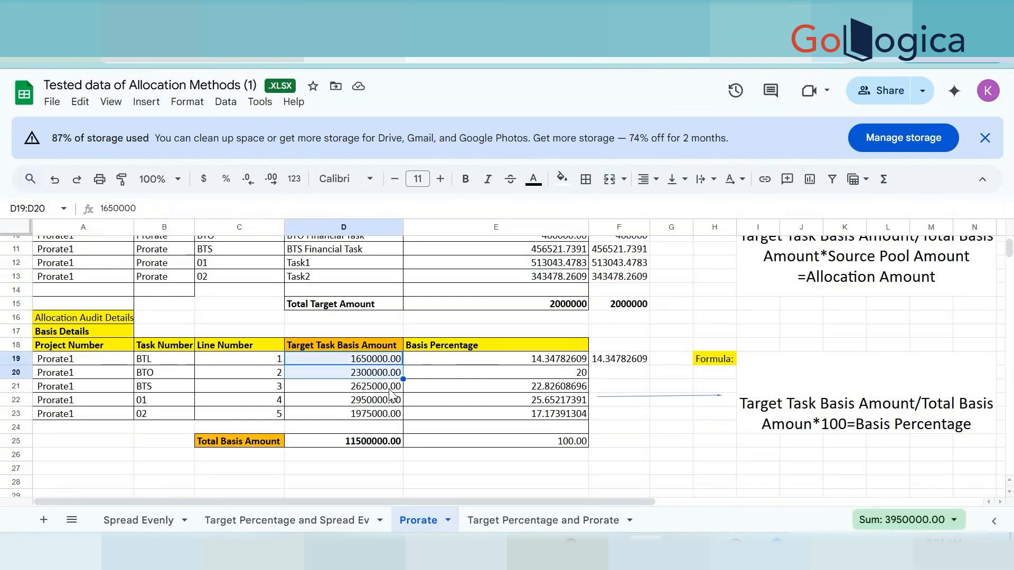
click(389, 389)
key(Down)
key(Down)
key(Down)
key(Down)
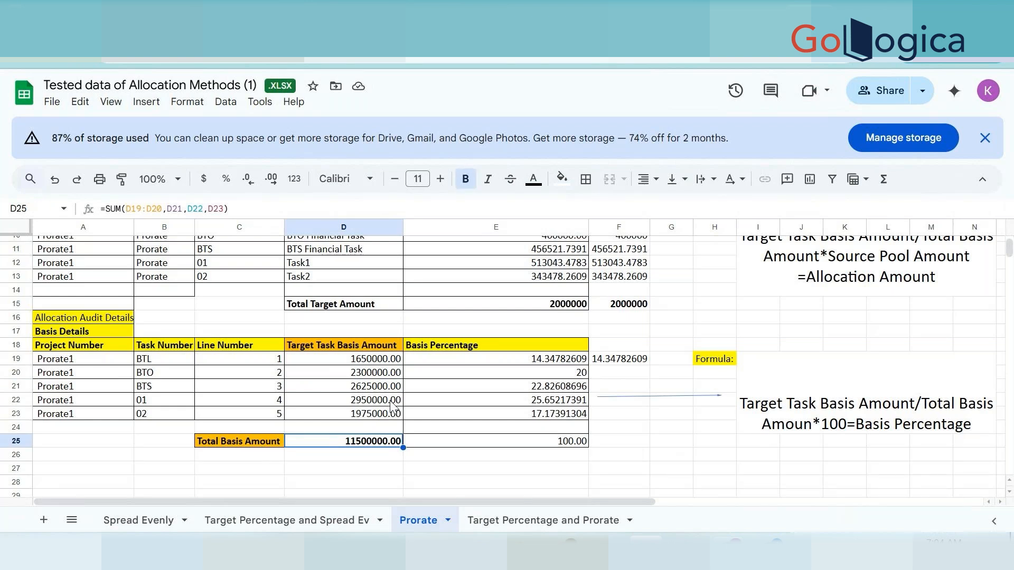
double_click(552, 360)
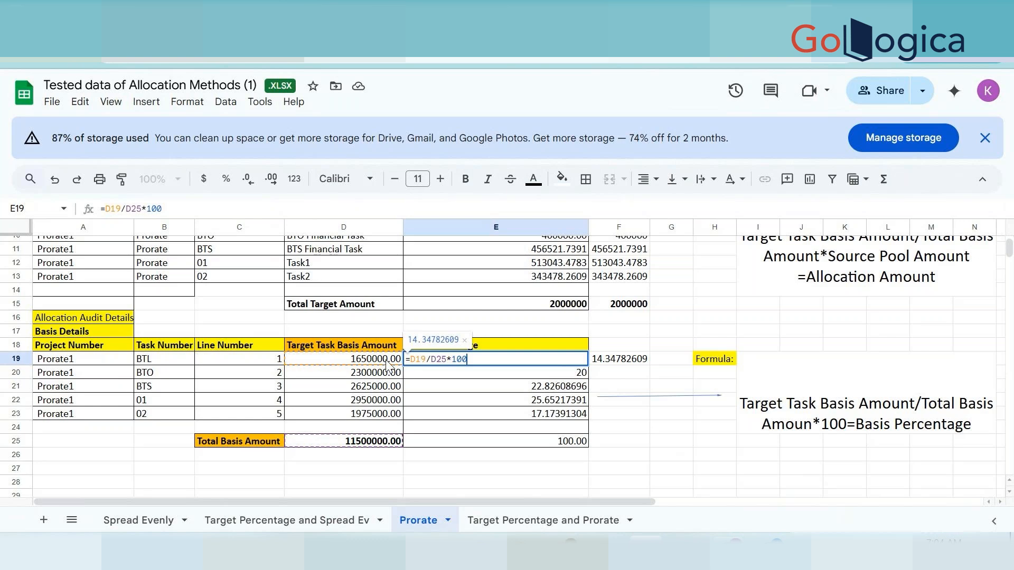
key(Return)
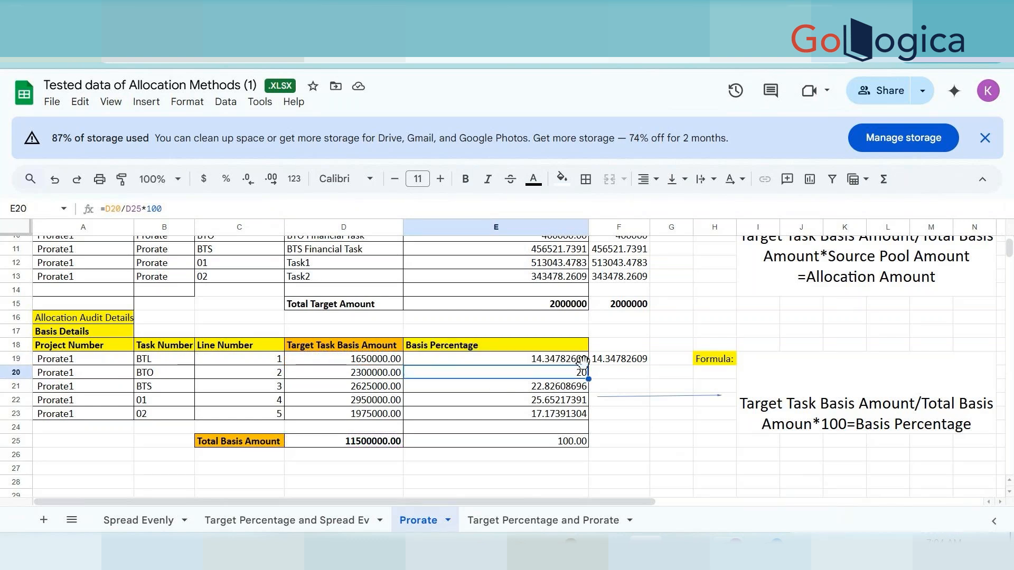
- Re-enter the BTL task's basis percentage in F19 as =D19/D25*100 and check the matching allocation amount formula in F9
click(620, 364)
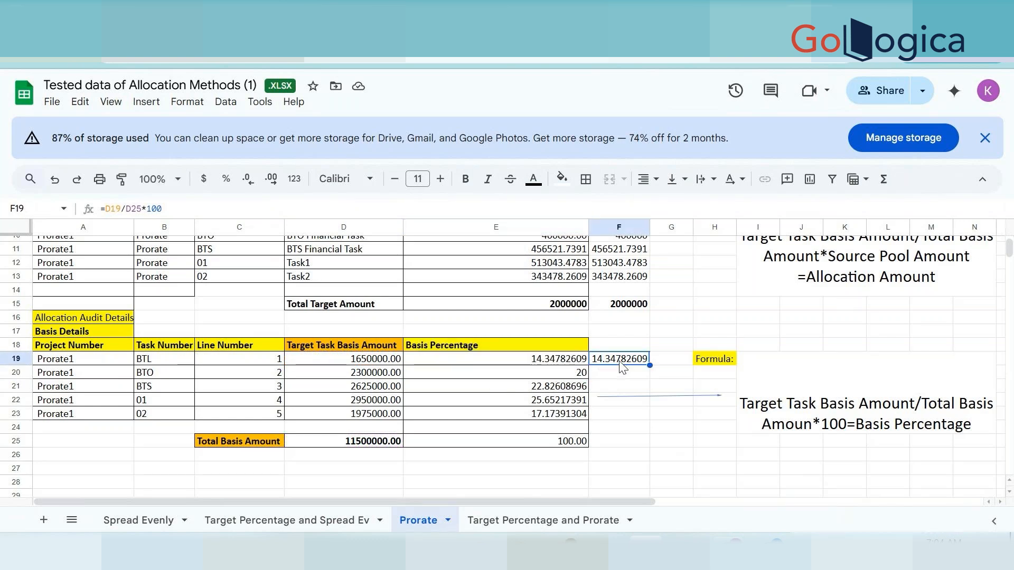
text(=)
click(365, 363)
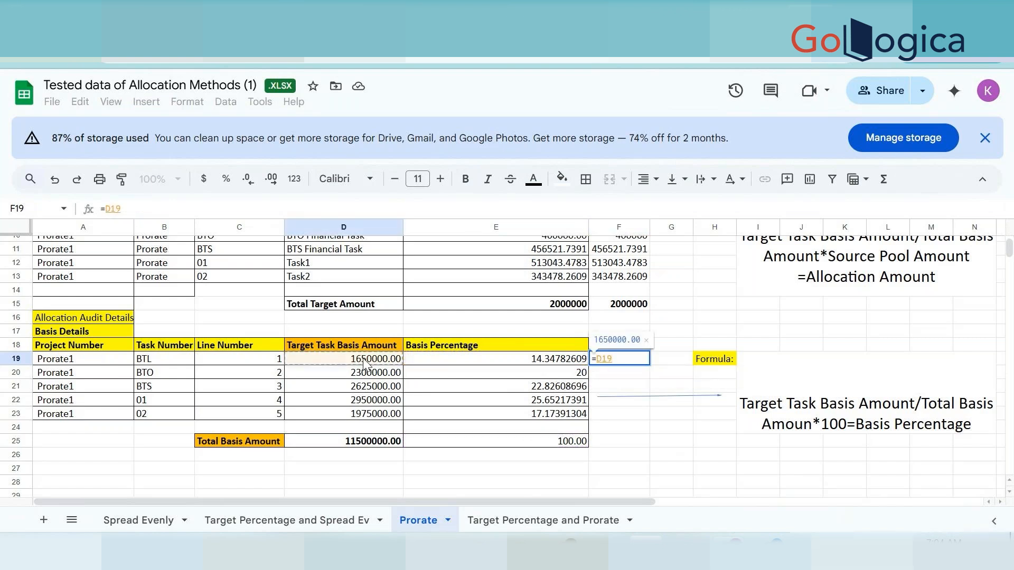
text(/)
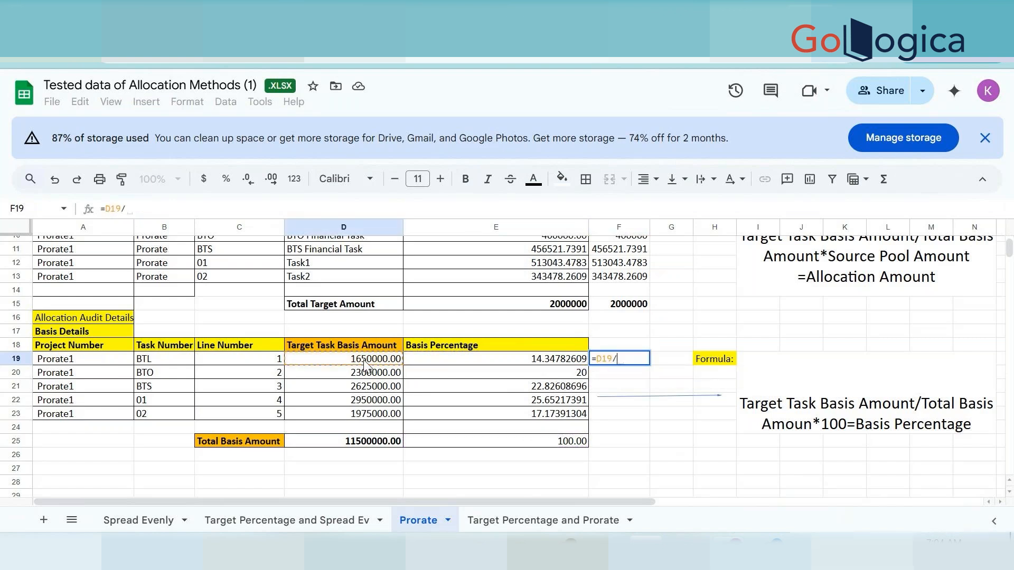
click(364, 449)
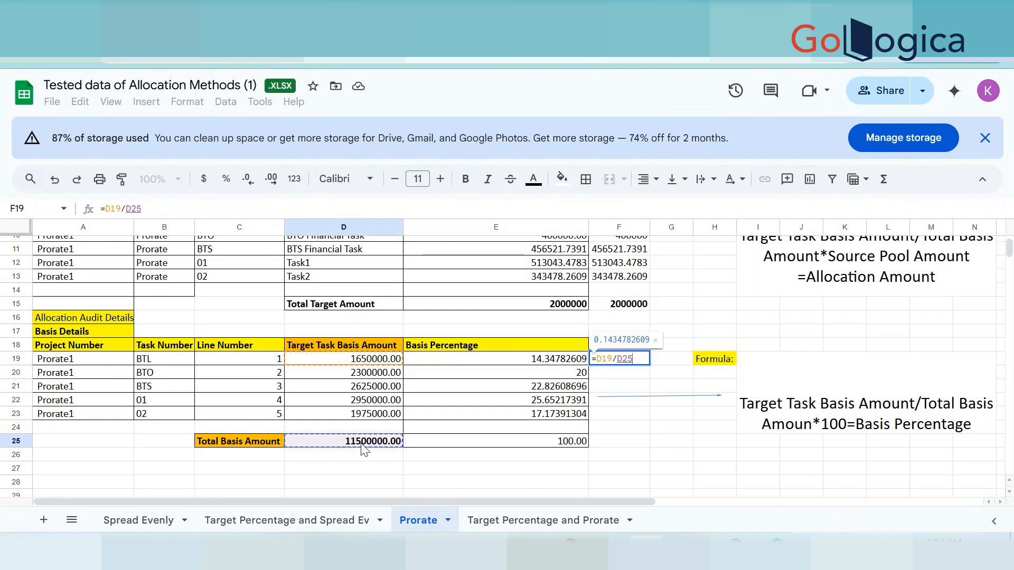
key(Return)
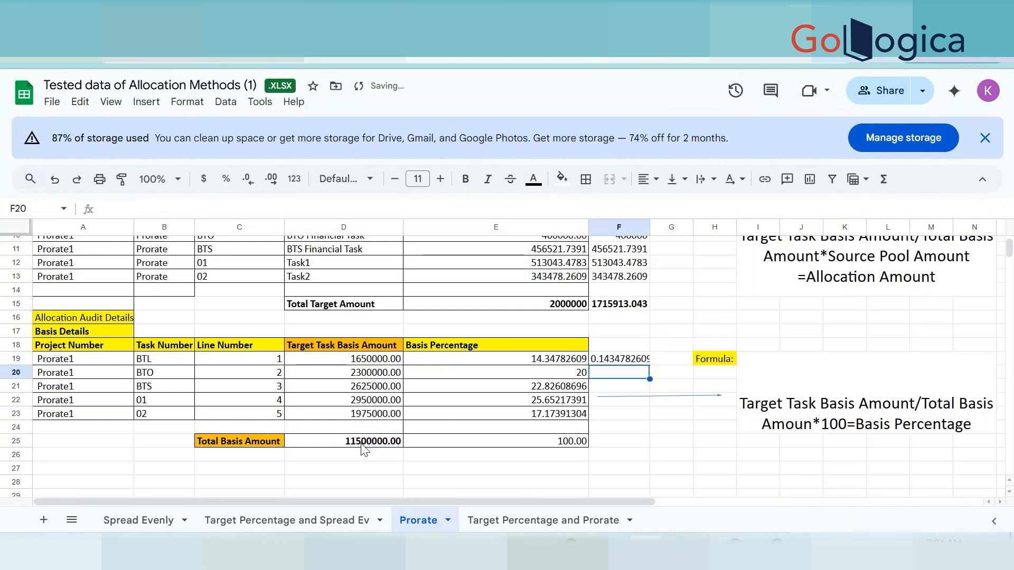
click(621, 364)
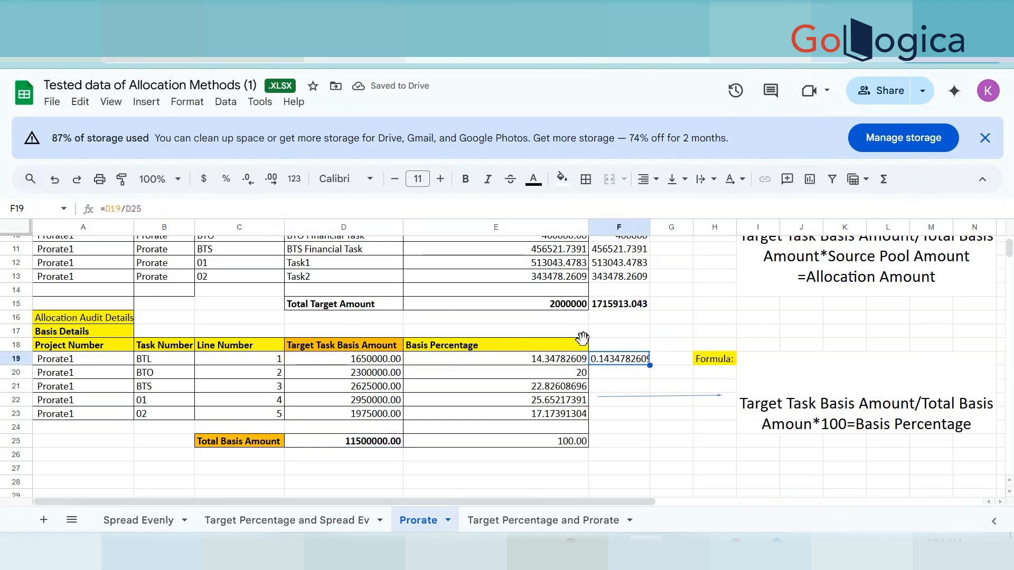
click(274, 201)
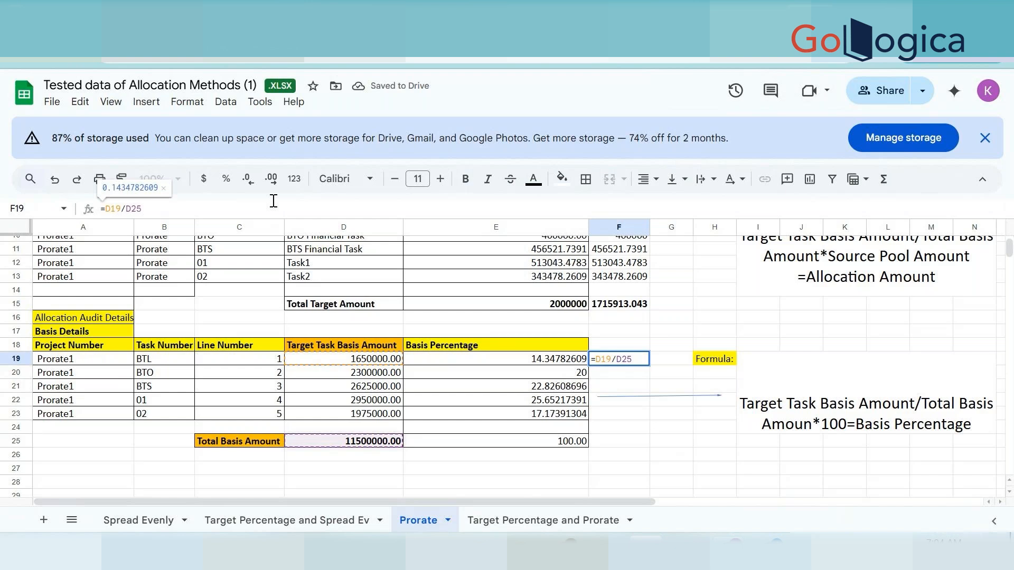
key(Return)
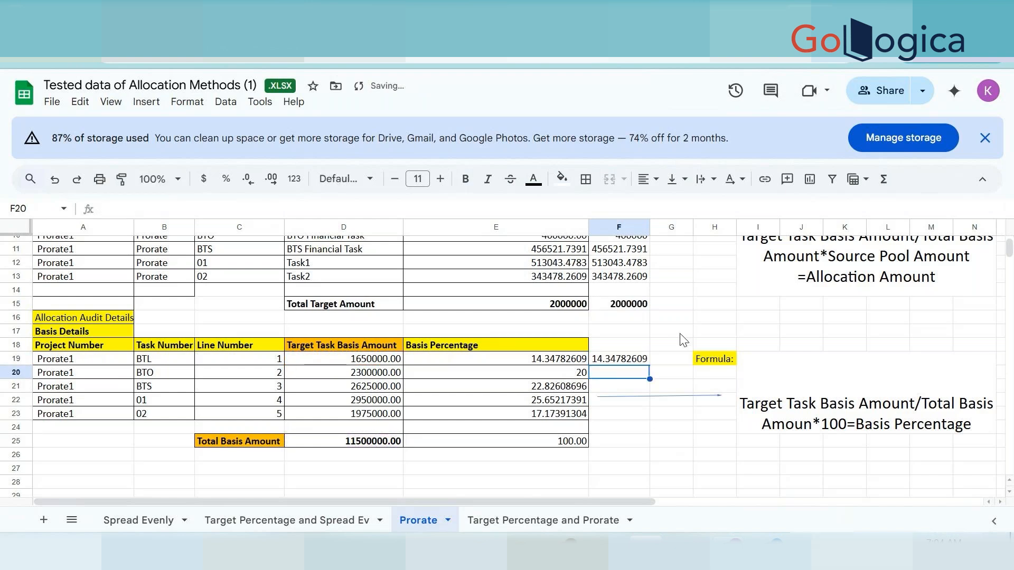
scroll(638, 320, up, 2)
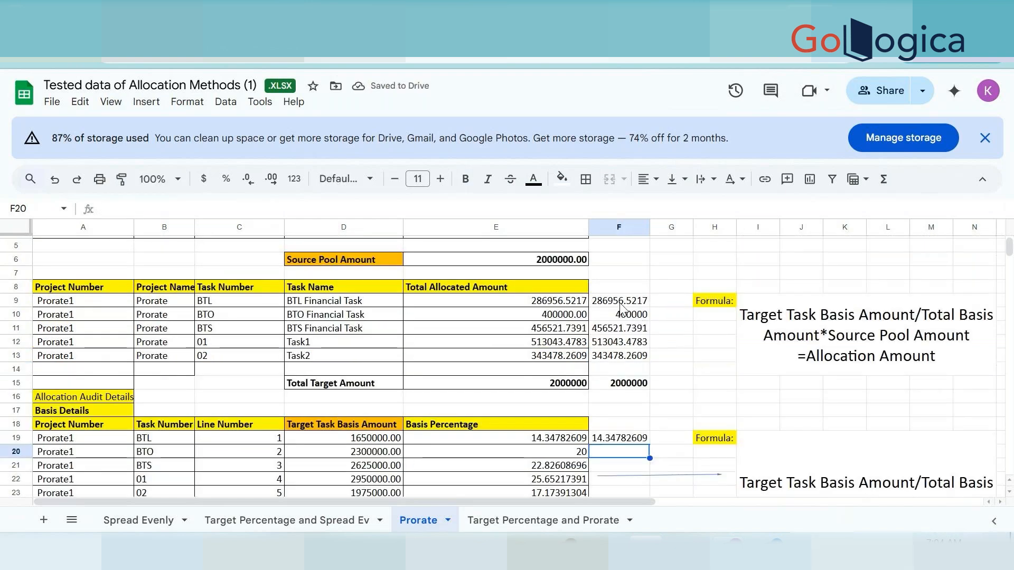
click(624, 304)
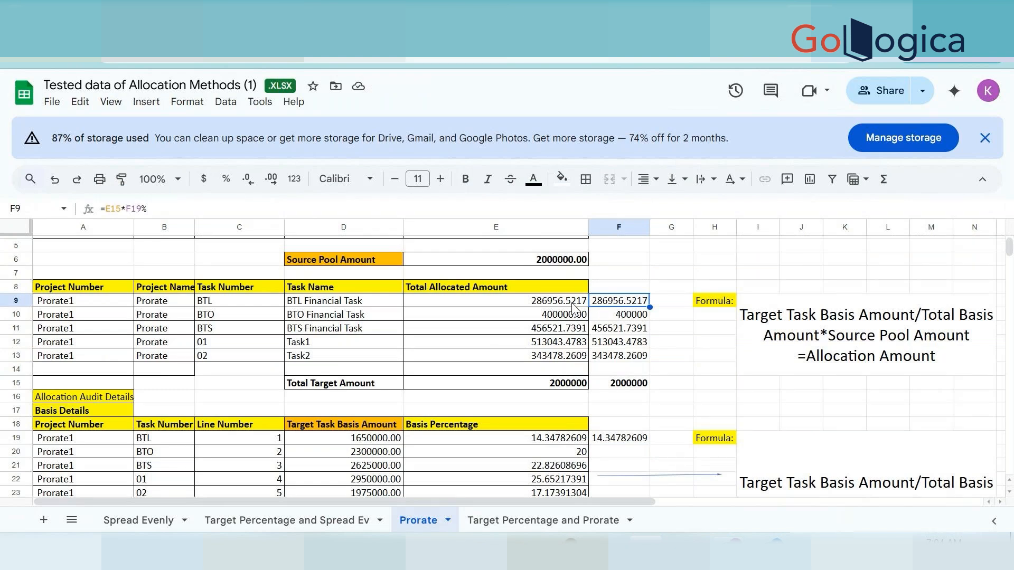
click(615, 448)
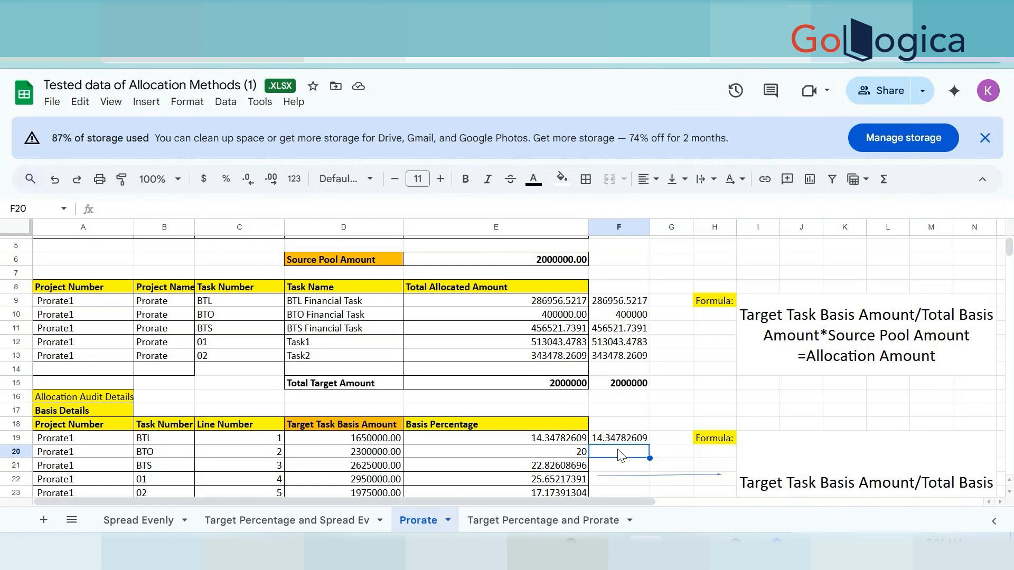
text(=)
scroll(542, 459, down, 3)
click(383, 296)
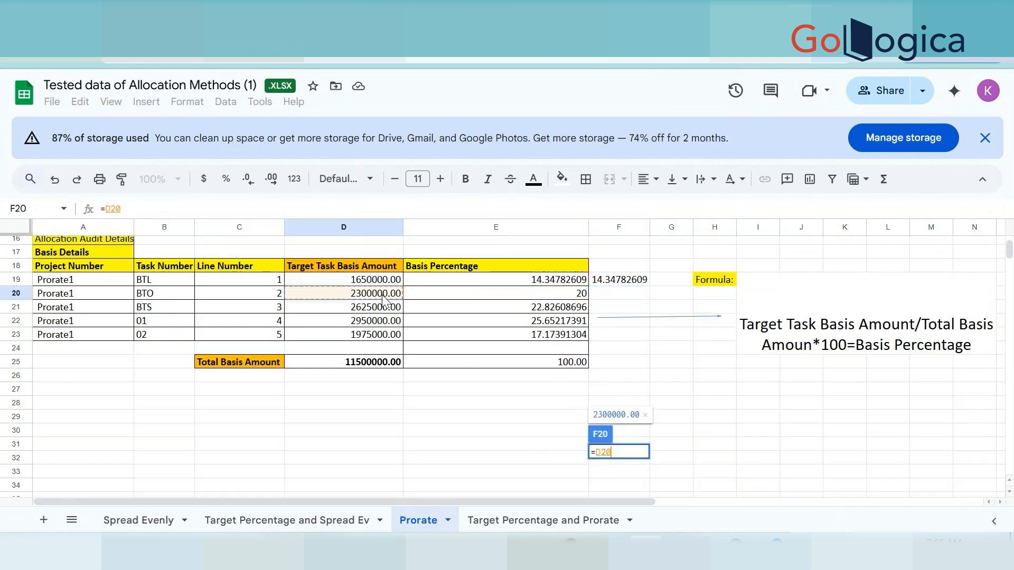
text(/)
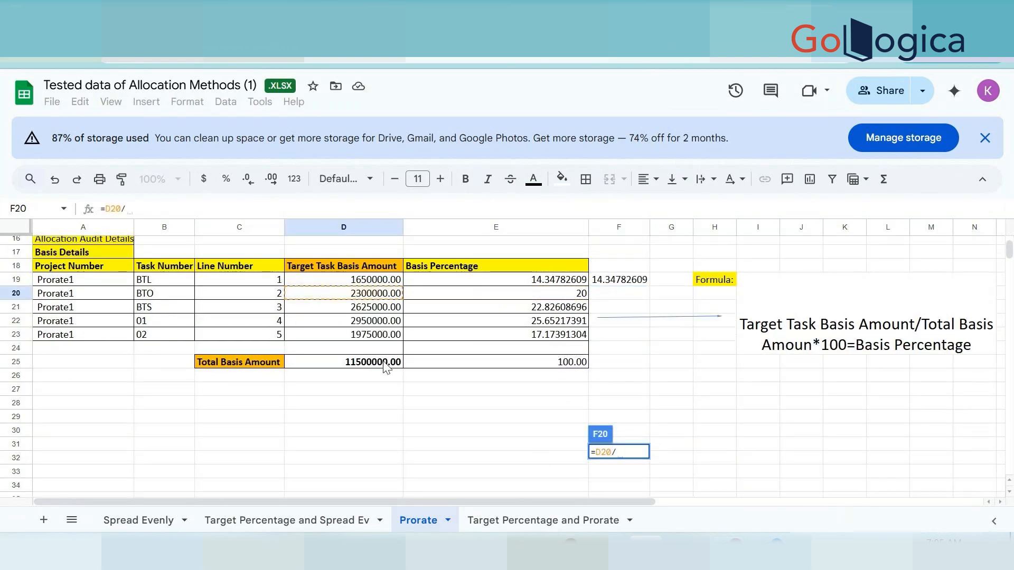
click(385, 366)
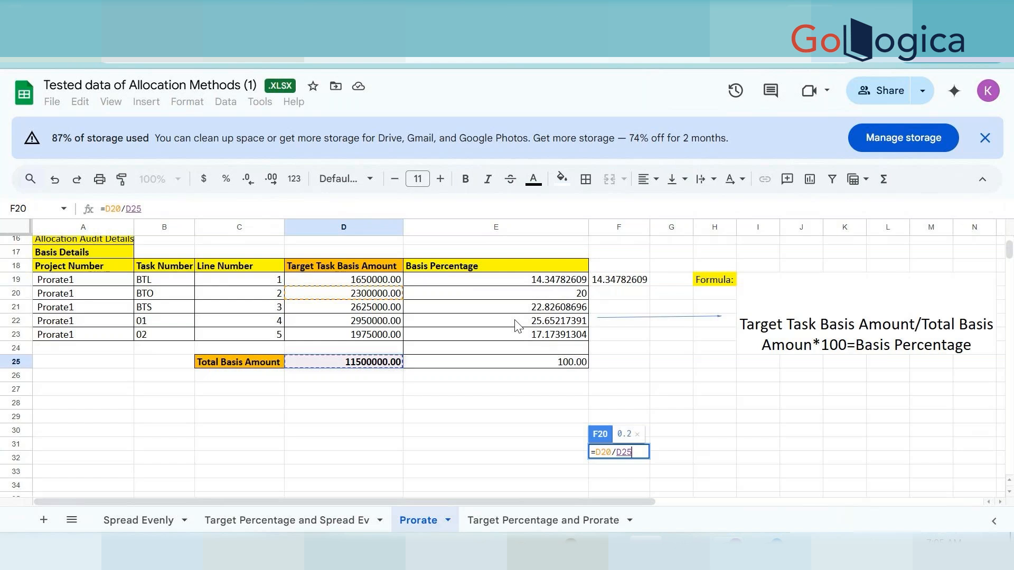
click(623, 295)
text(=)
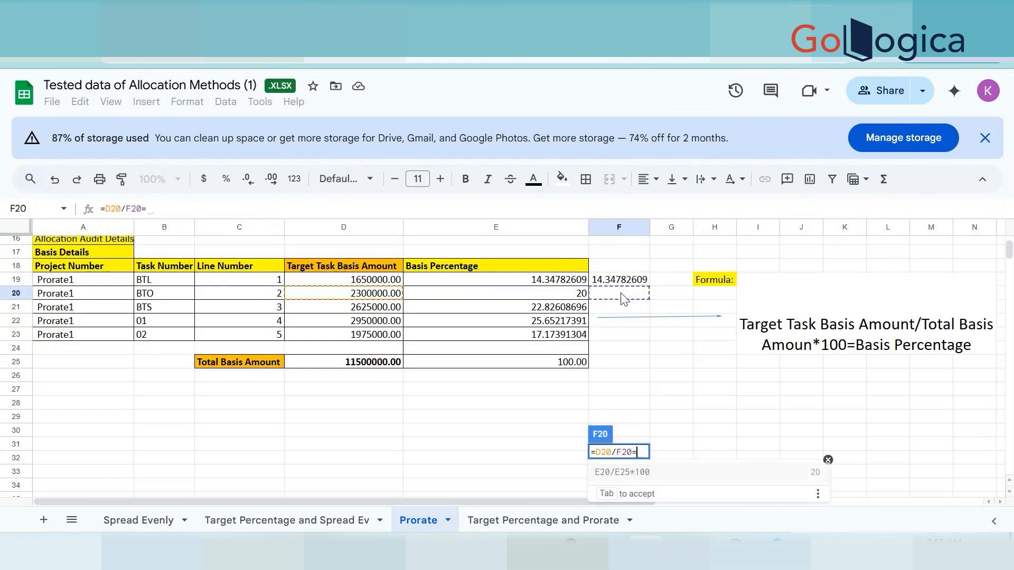
key(BackSpace)
key(BackSpace)
key(BackSpace)
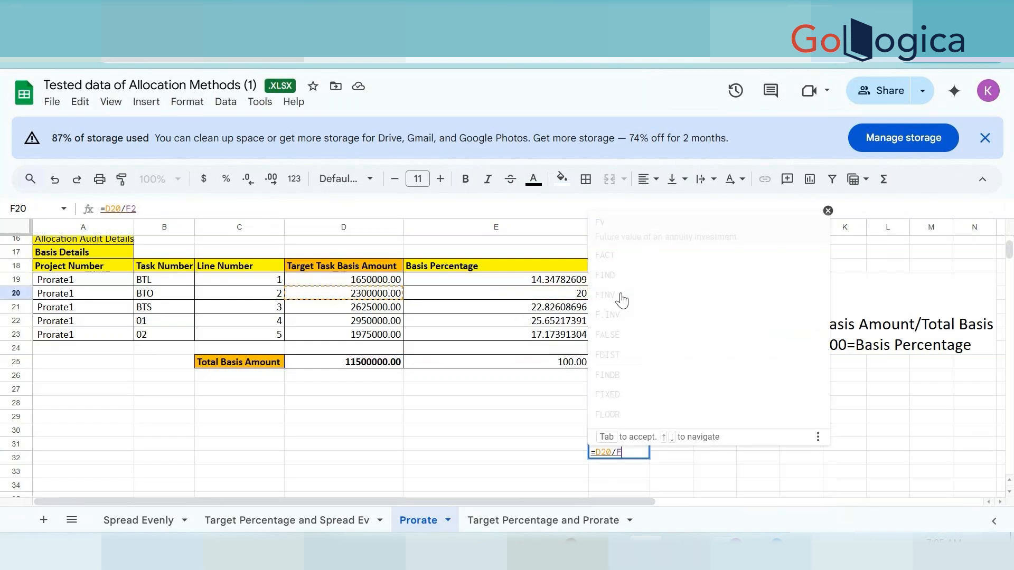
key(BackSpace)
key(BackSpace)
key(BackSpace)
key(BackSpace)
key(BackSpace)
key(BackSpace)
- Calculate the BTO task's basis percentage in F20 with the formula =D20/D25*100
text(=)
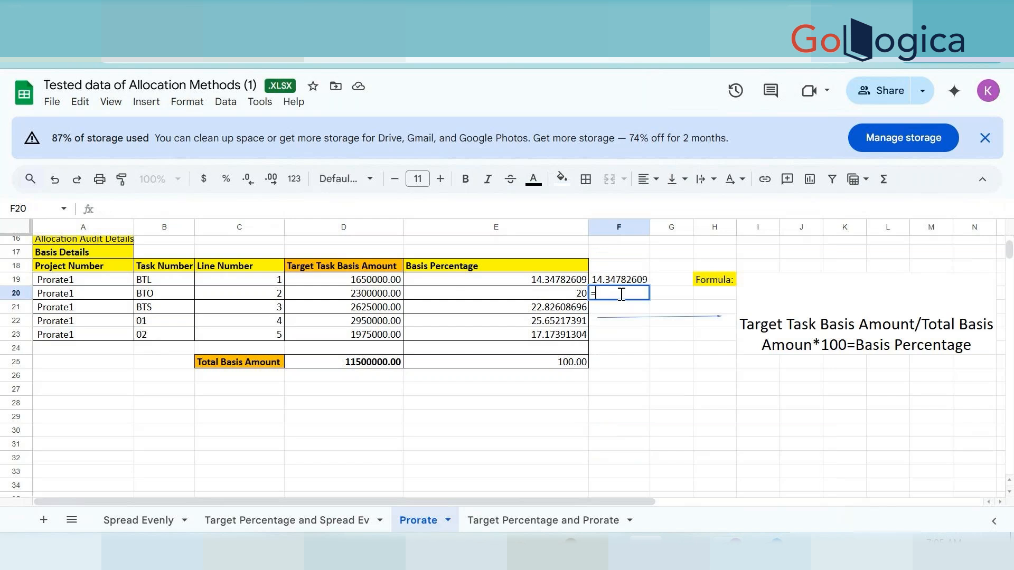
click(384, 294)
text(/)
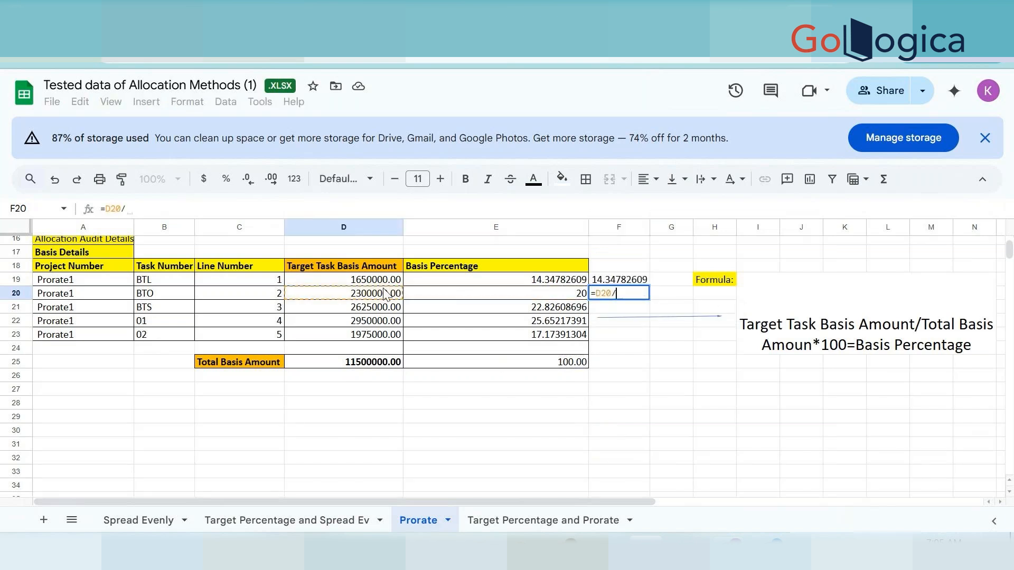
click(380, 365)
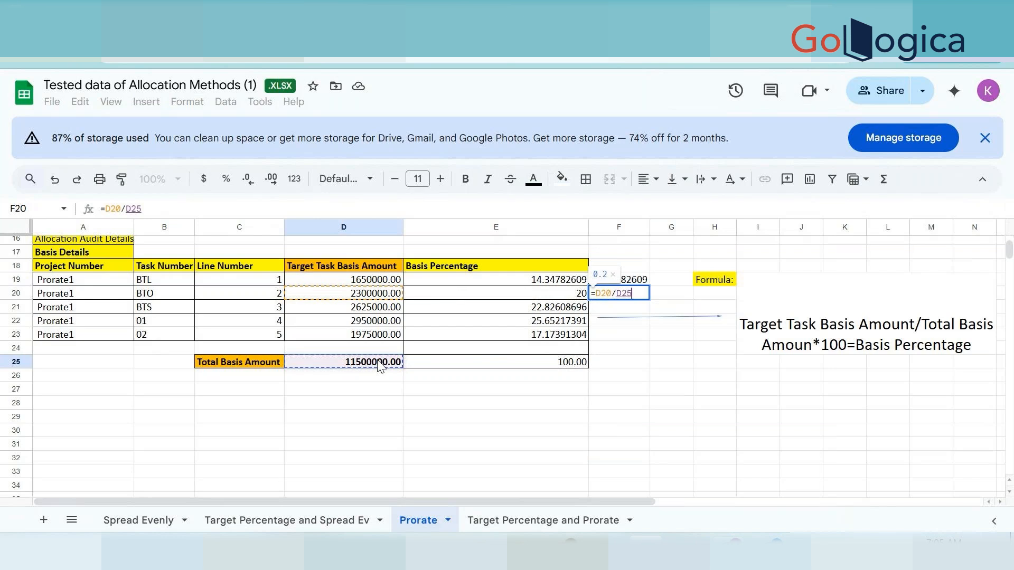
text(*)
key(BackSpace)
key(Return)
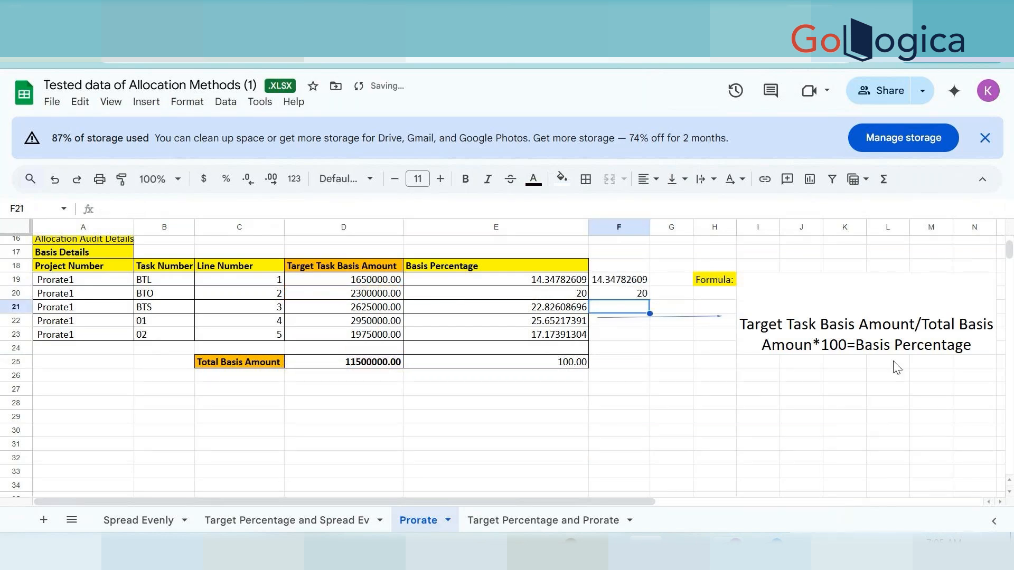
- Review the Prorate sheet's allocated amounts against the BTL basis amount in D19 and the Allocation Audit Details and Basis Details headings
scroll(701, 396, up, 3)
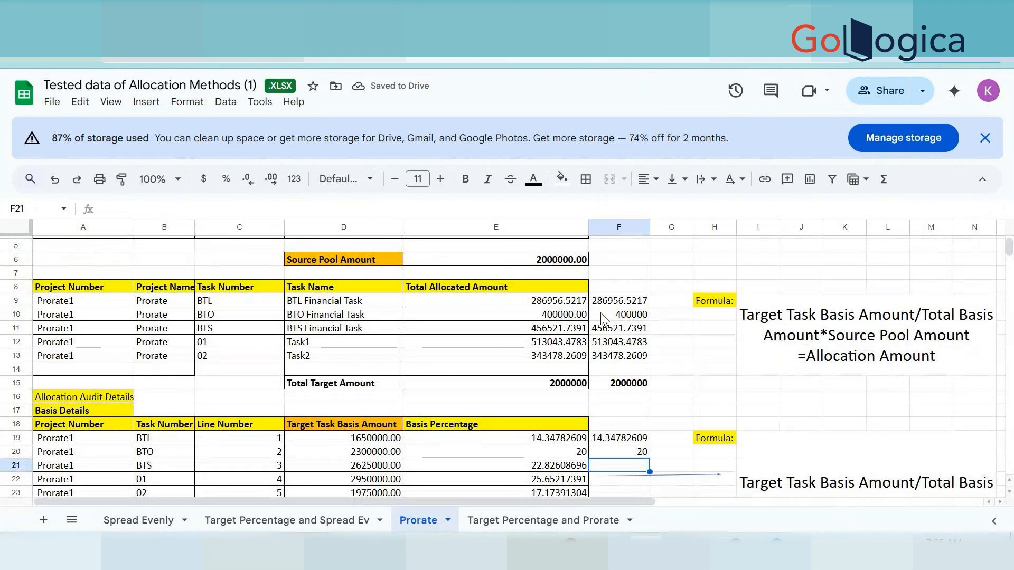
scroll(625, 391, down, 2)
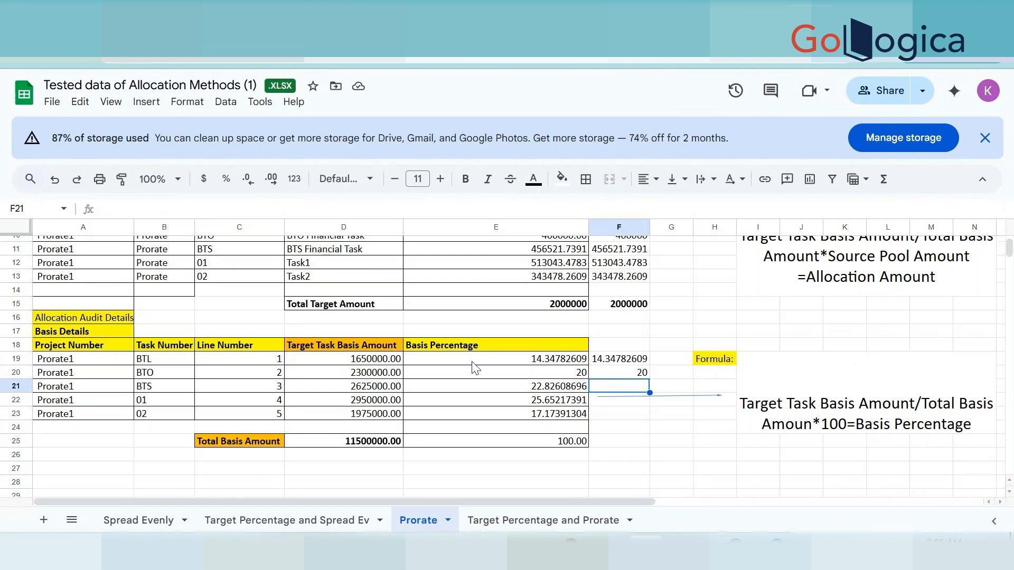
double_click(389, 359)
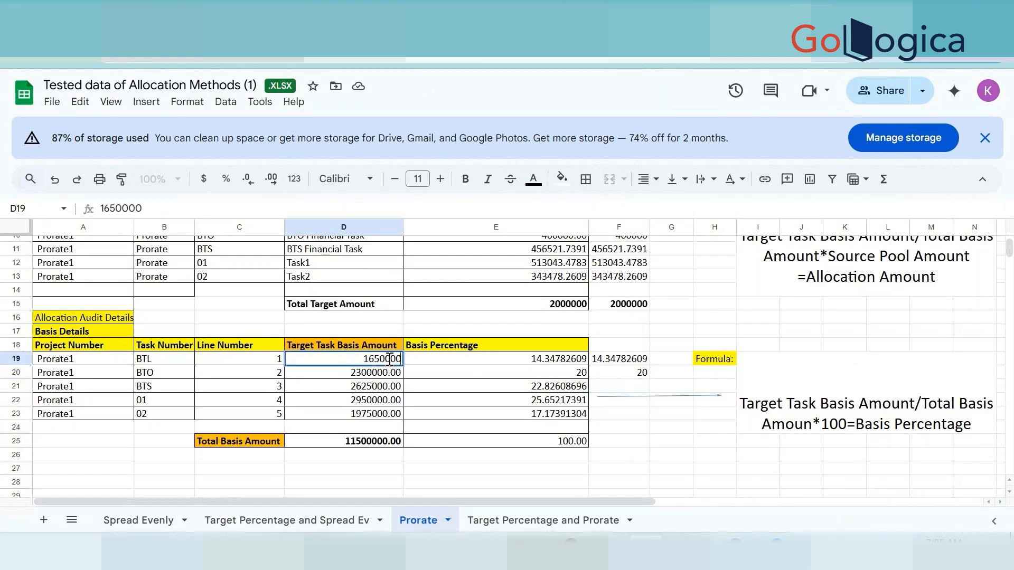
click(68, 318)
click(68, 331)
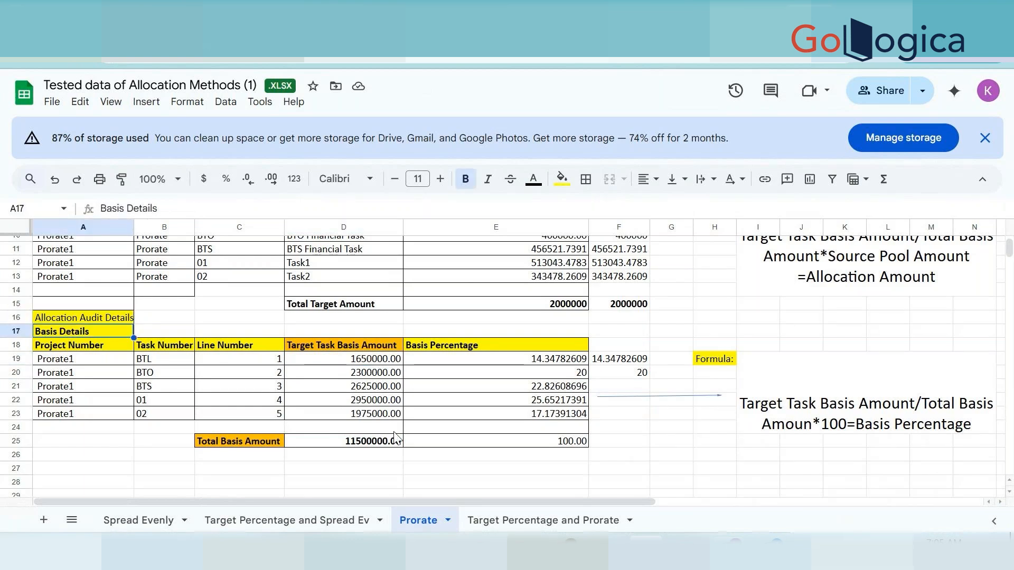
- Compare the Spread Evenly, Target Percentage and Spread Evenly, and Prorate sheets, ending on the Target Percentage and Prorate sheet
click(155, 521)
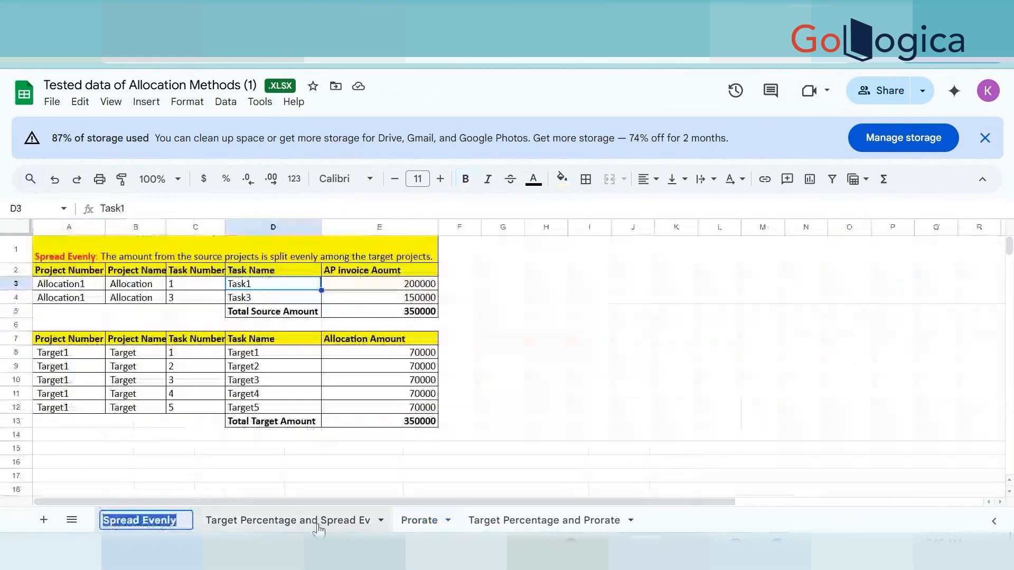
click(316, 521)
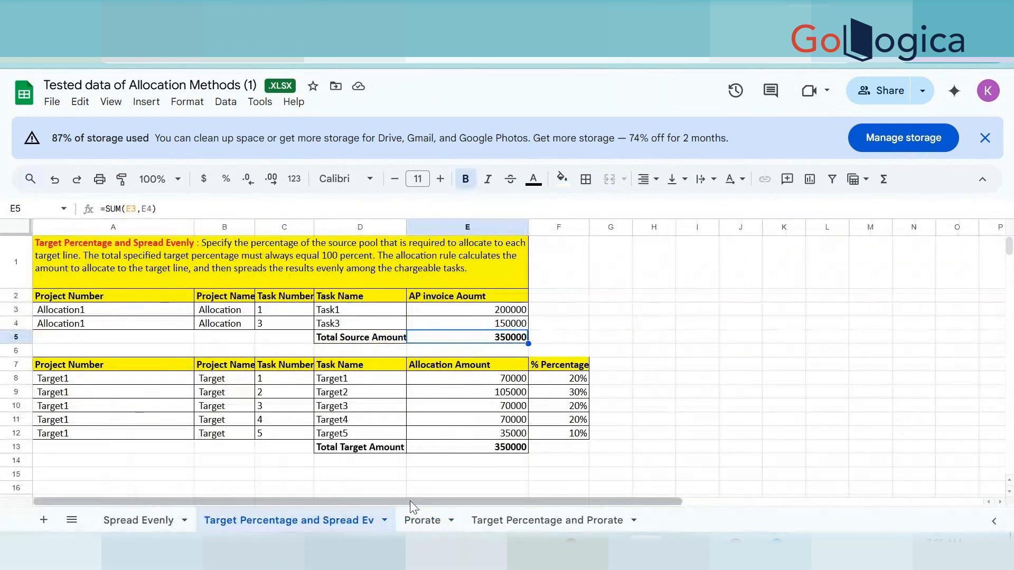
double_click(421, 522)
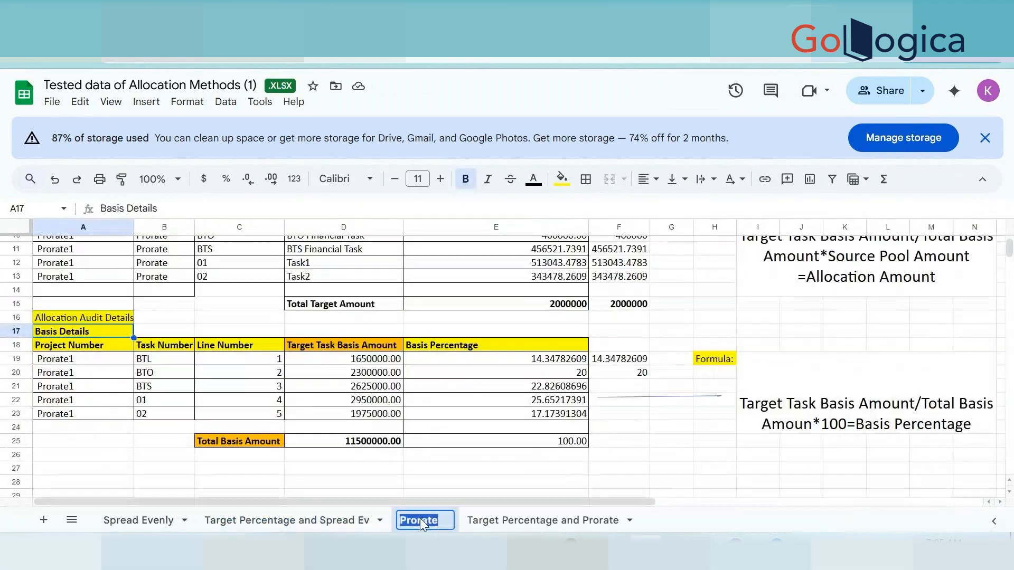
scroll(483, 410, up, 2)
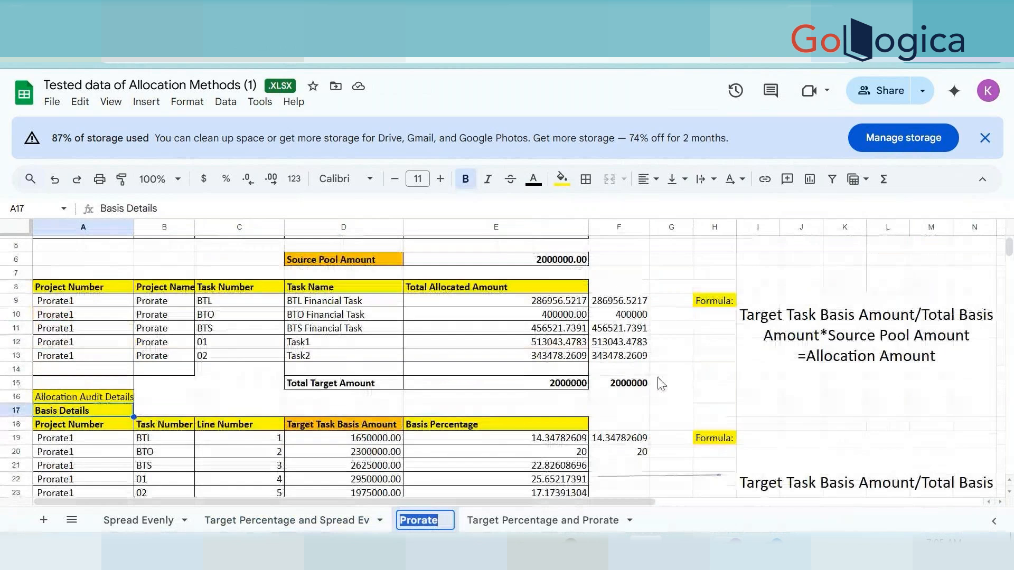
scroll(660, 384, up, 2)
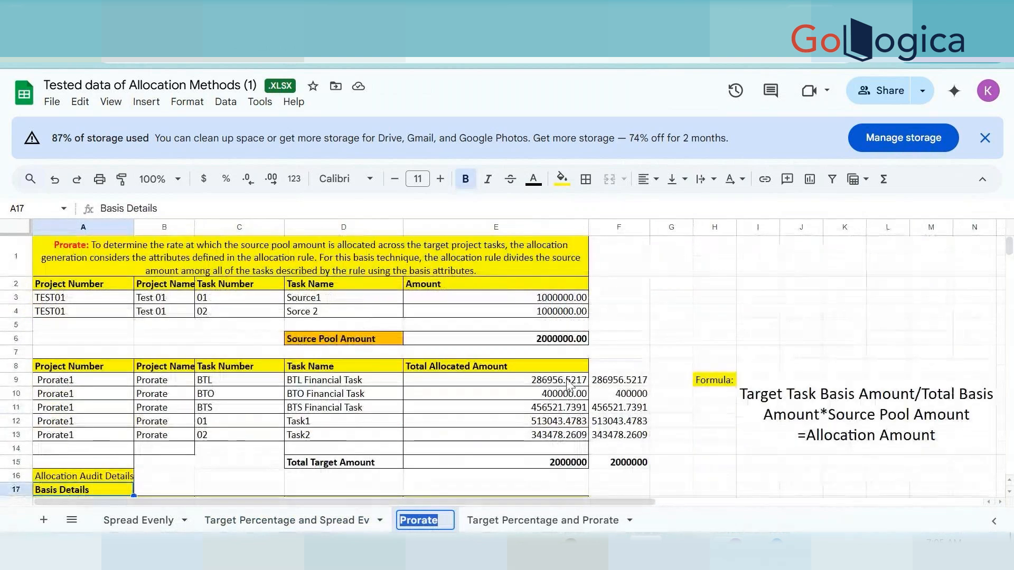
scroll(567, 384, down, 4)
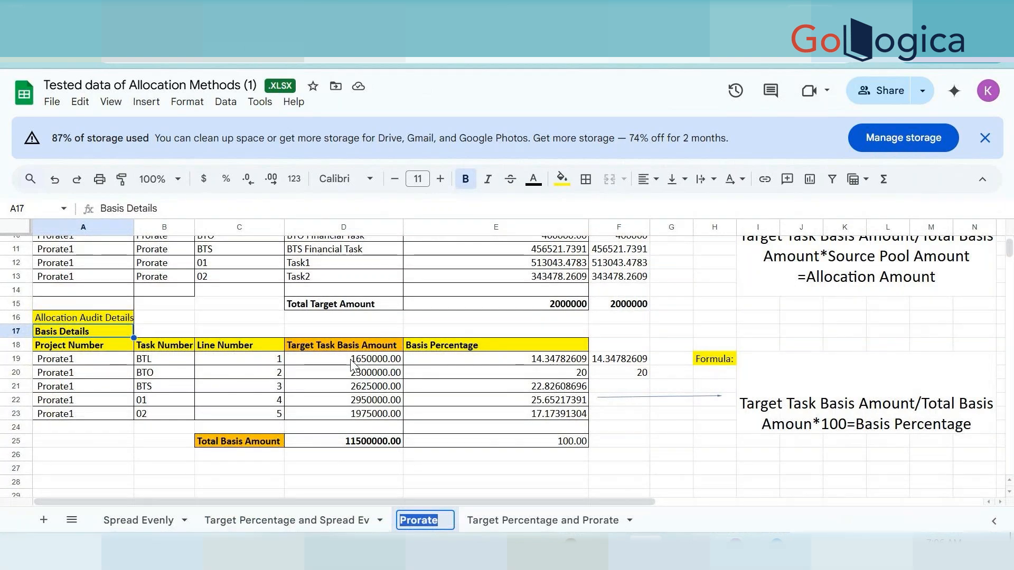
click(510, 520)
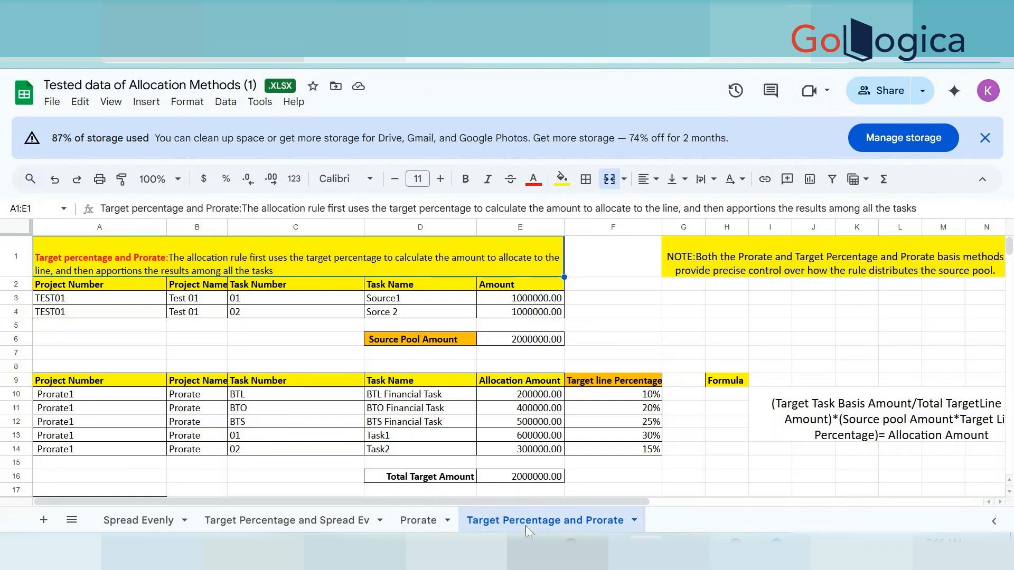
- Examine the Target Percentage and Prorate sheet's method description, source pool amount, target line percentages and basis details
scroll(602, 301, down, 3)
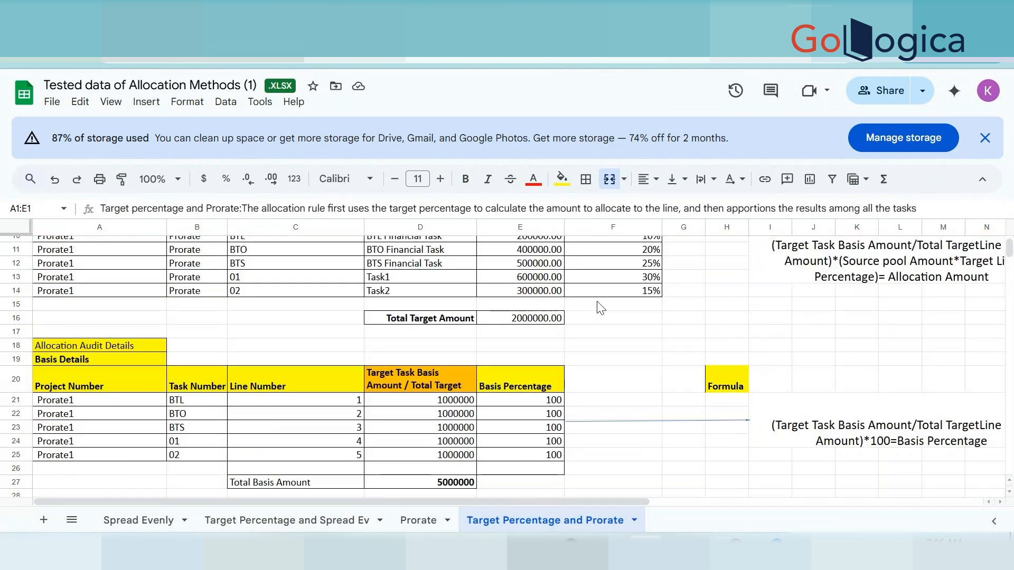
scroll(600, 308, up, 3)
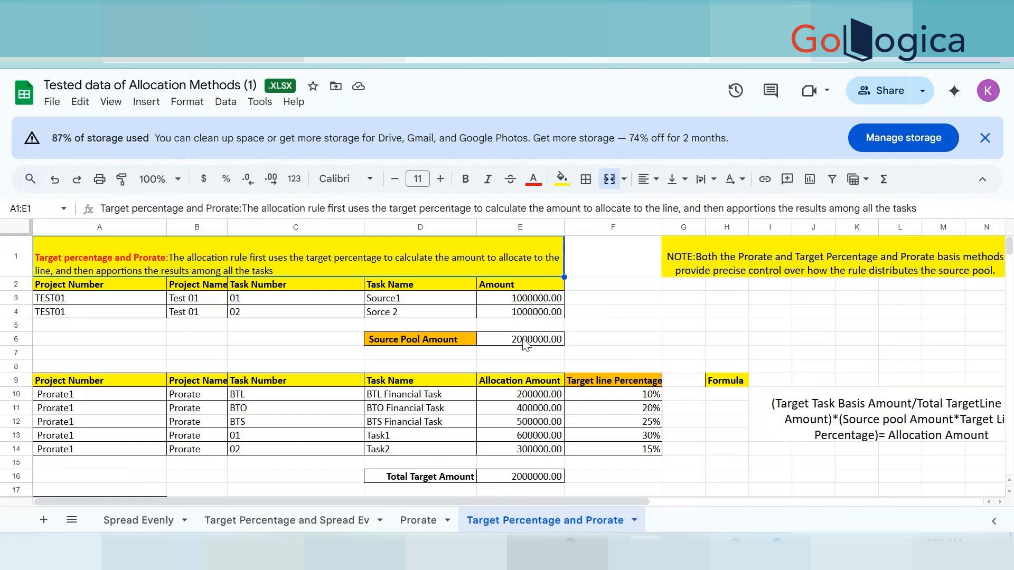
click(410, 258)
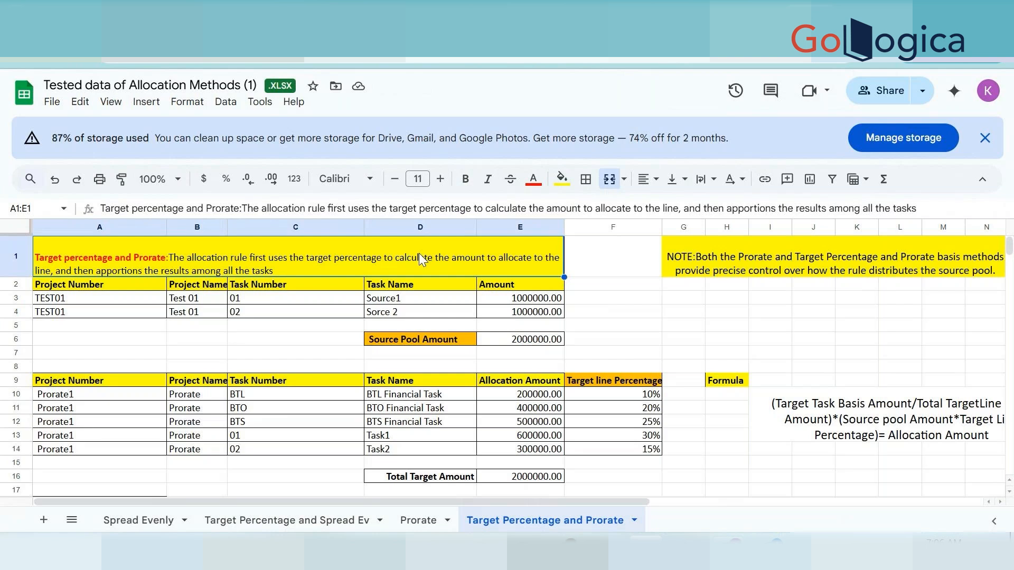
scroll(592, 331, down, 3)
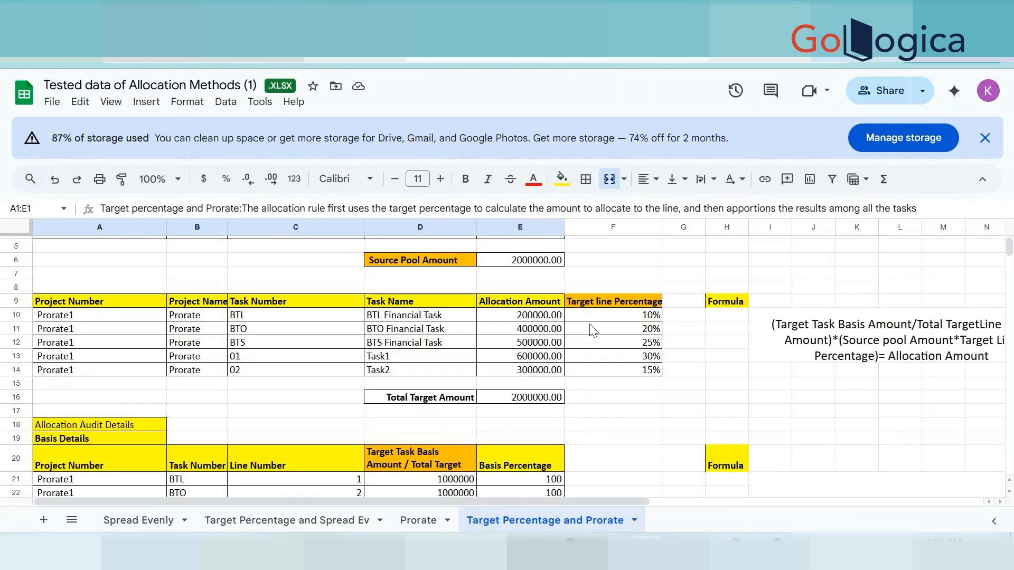
scroll(592, 331, down, 4)
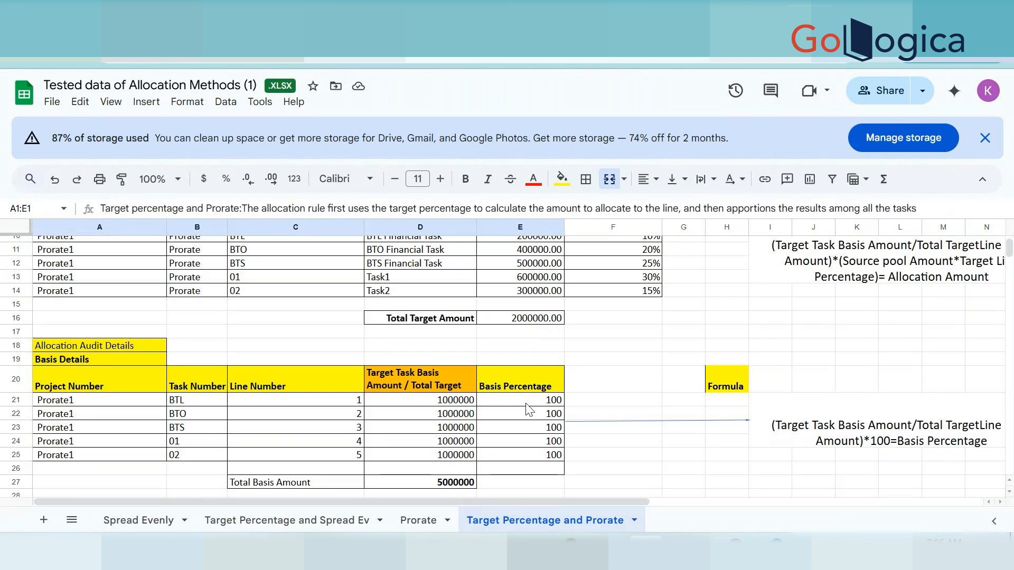
scroll(663, 401, up, 4)
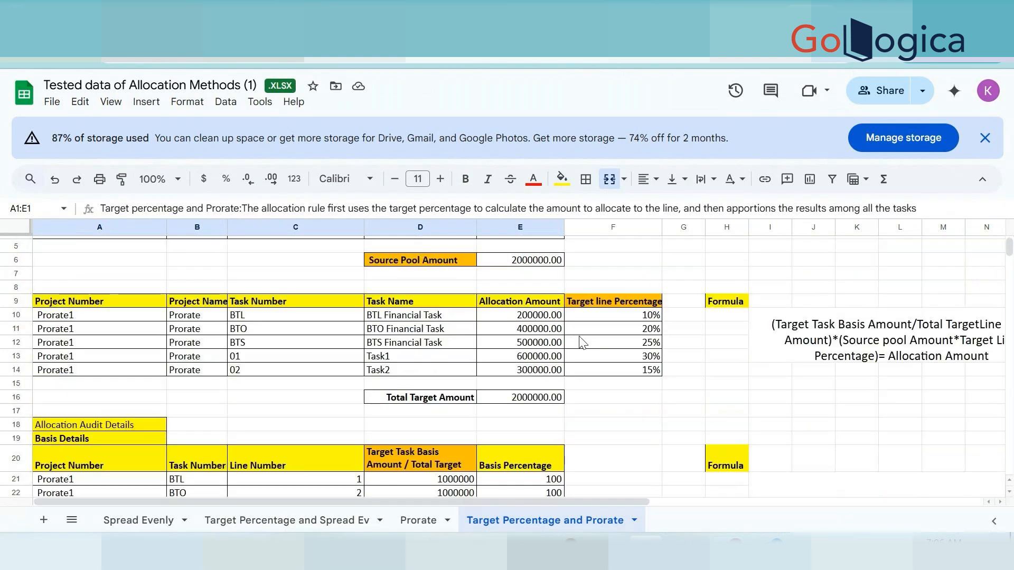
scroll(581, 342, down, 3)
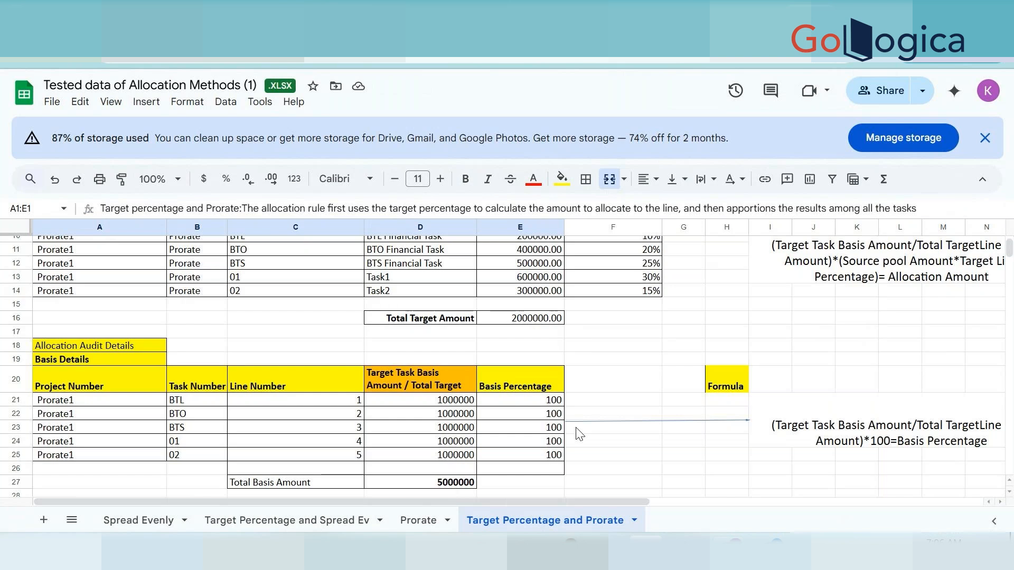
scroll(579, 429, up, 2)
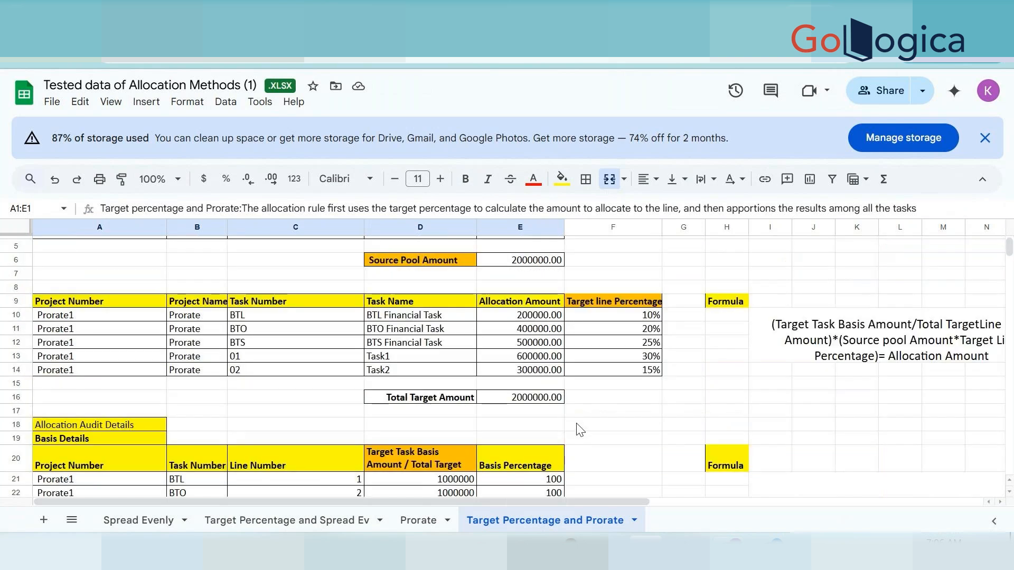
- Check the BTL task's allocation amount formula in E10 against the target task basis amounts in the Basis Details table
click(536, 320)
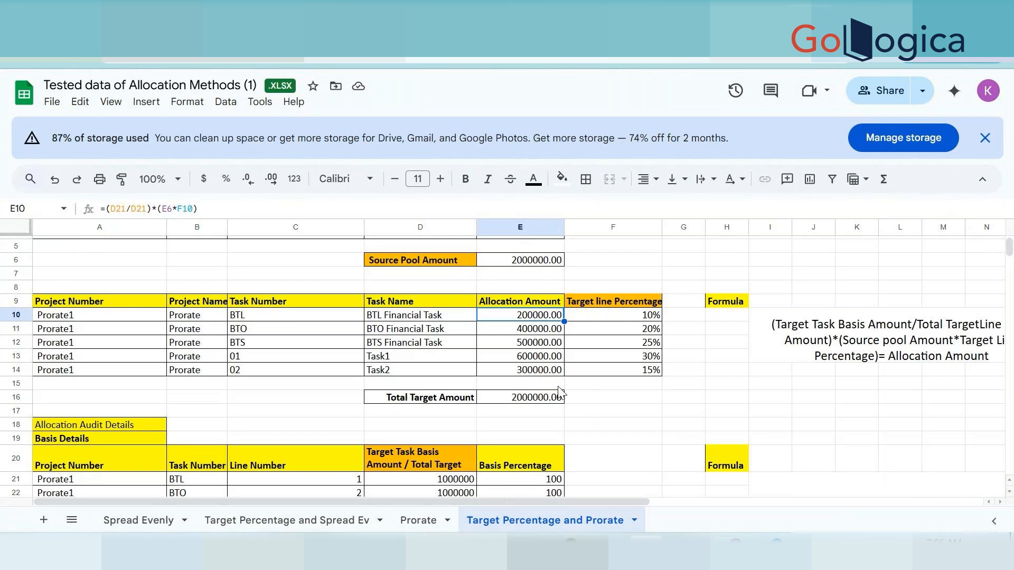
scroll(559, 391, down, 3)
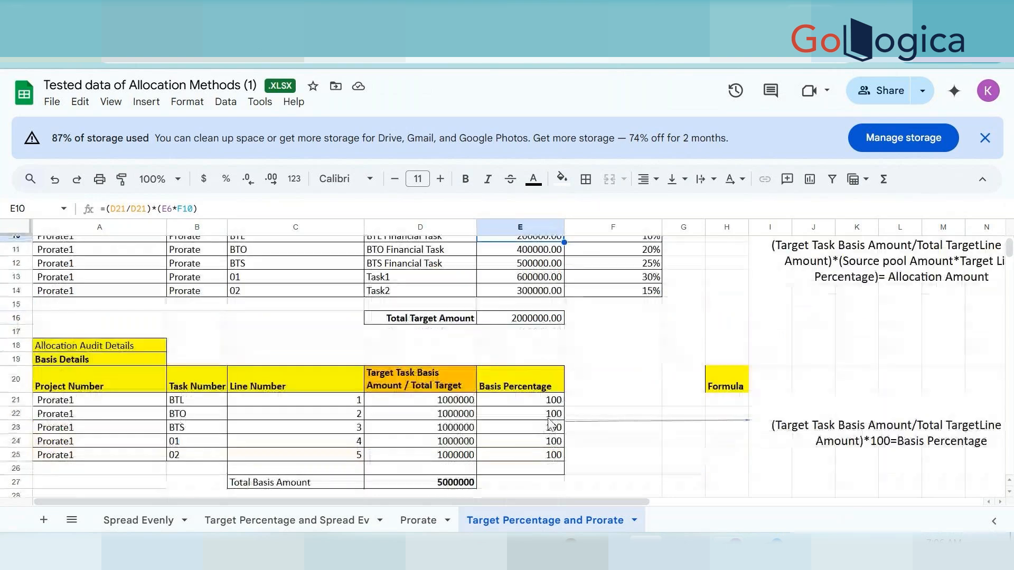
scroll(553, 420, up, 3)
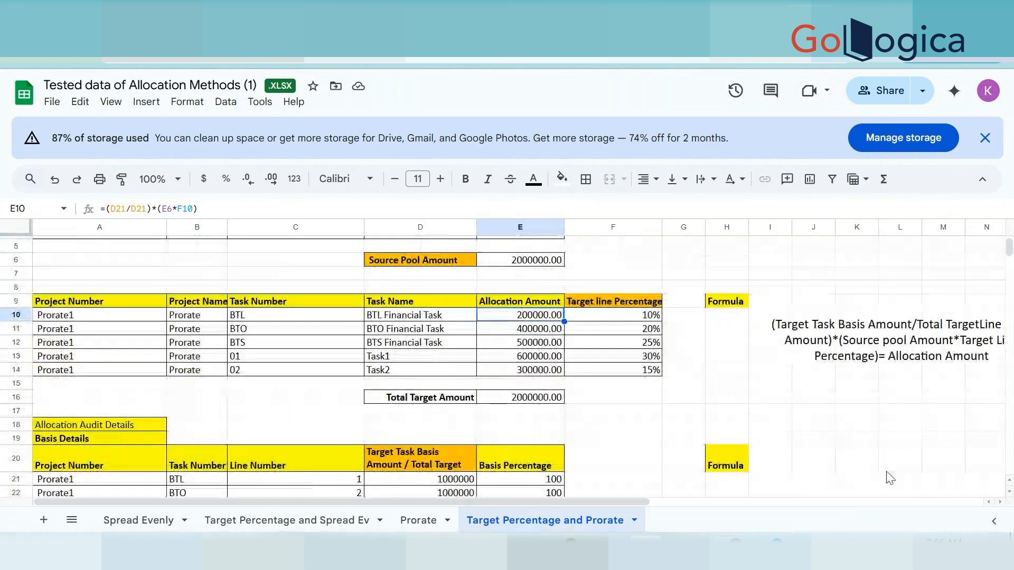
- Read the full allocation amount and basis percentage formula notes beside the tables and compare them with the sheet's data
click(891, 425)
key(Right)
key(Right)
key(Right)
key(Right)
key(Right)
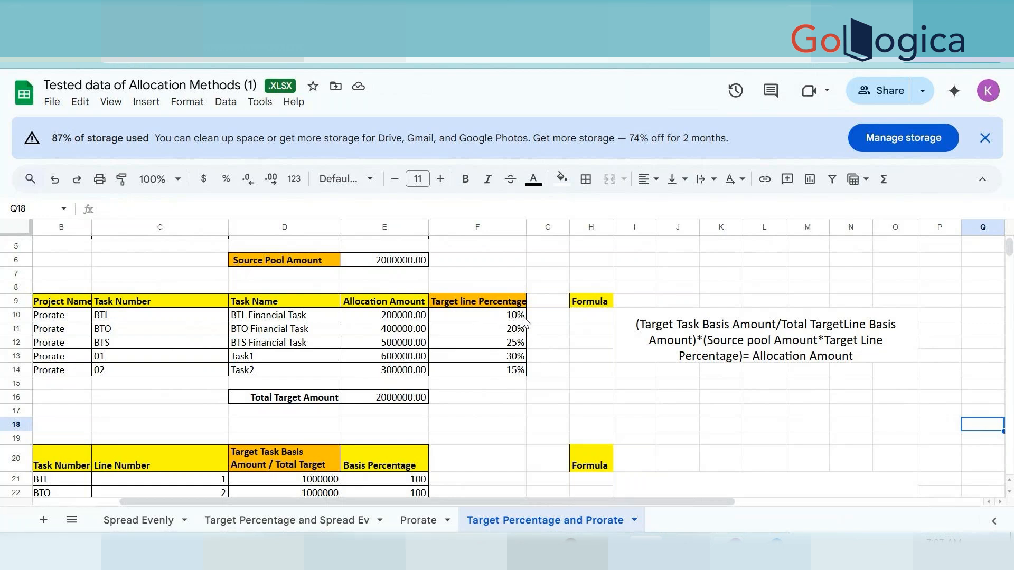
scroll(522, 320, down, 5)
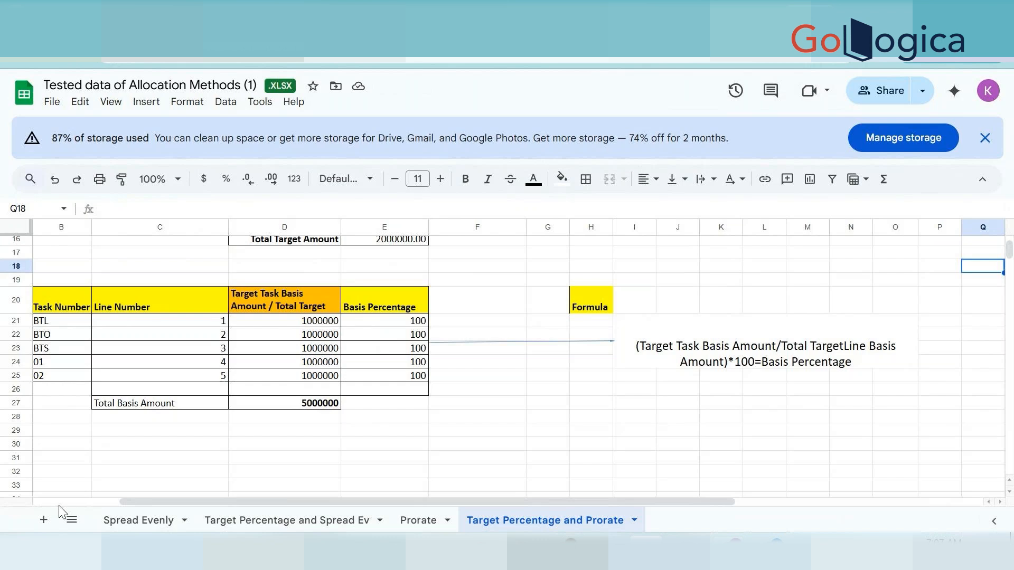
scroll(59, 510, left, 3)
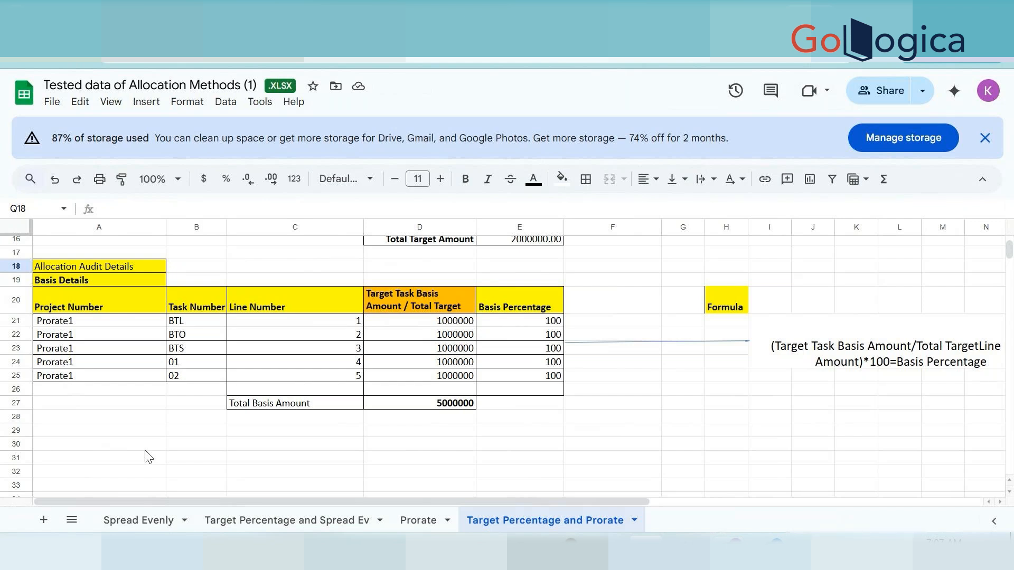
scroll(602, 390, up, 2)
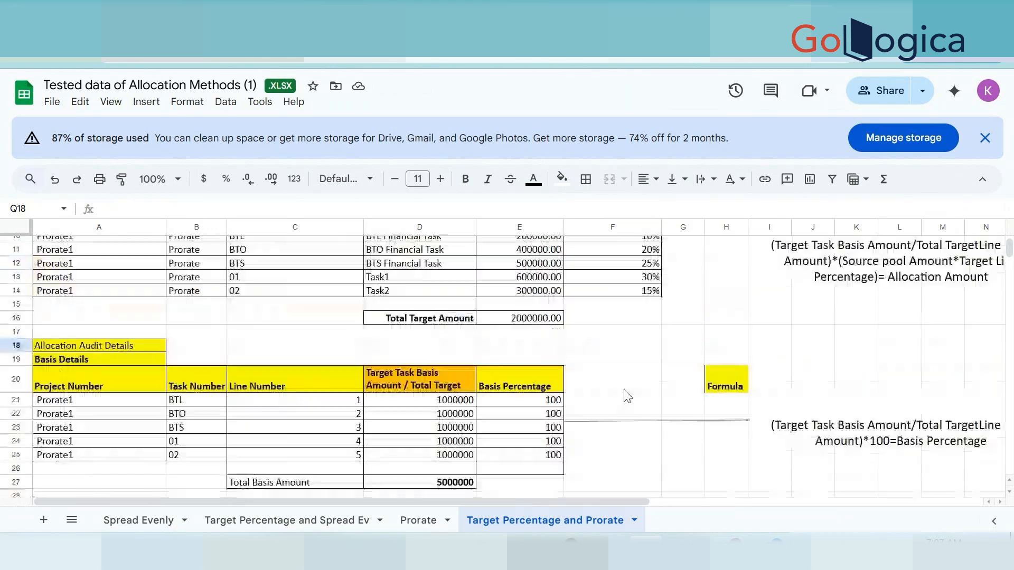
scroll(627, 396, up, 2)
scroll(626, 396, up, 2)
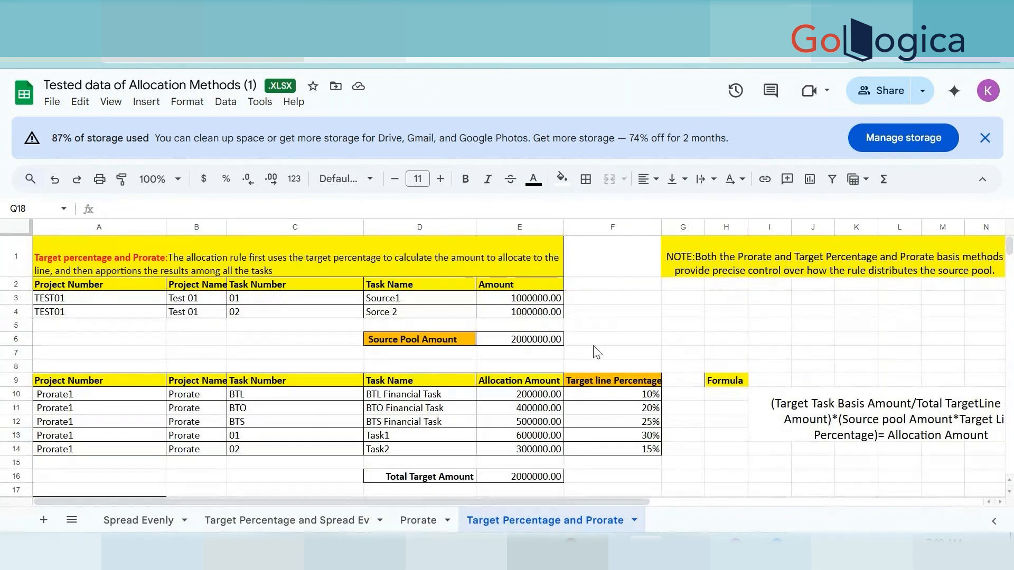
- Copy the spreadsheet's sharing link and download the workbook in Microsoft Excel (.xlsx) format
click(922, 95)
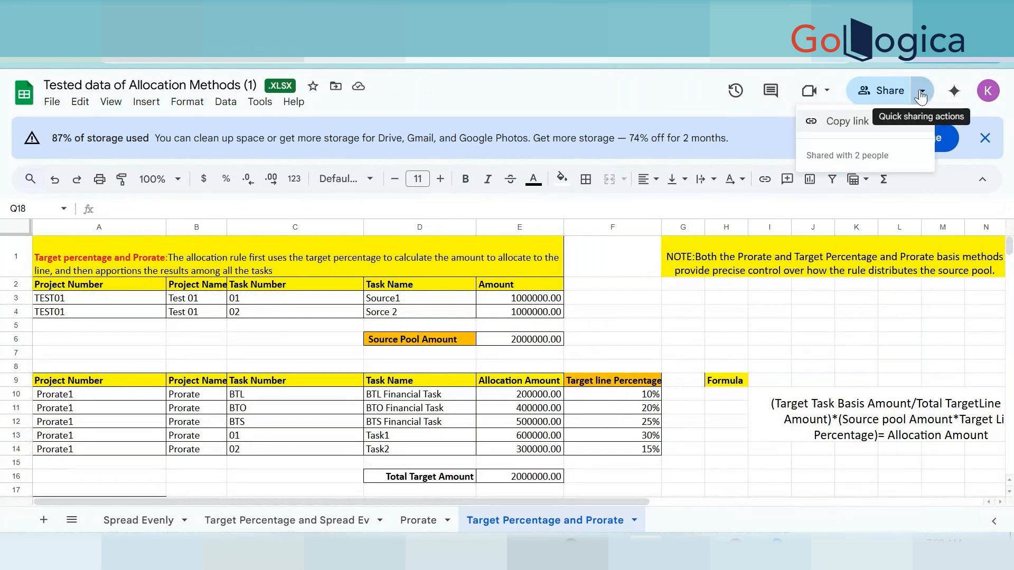
click(856, 120)
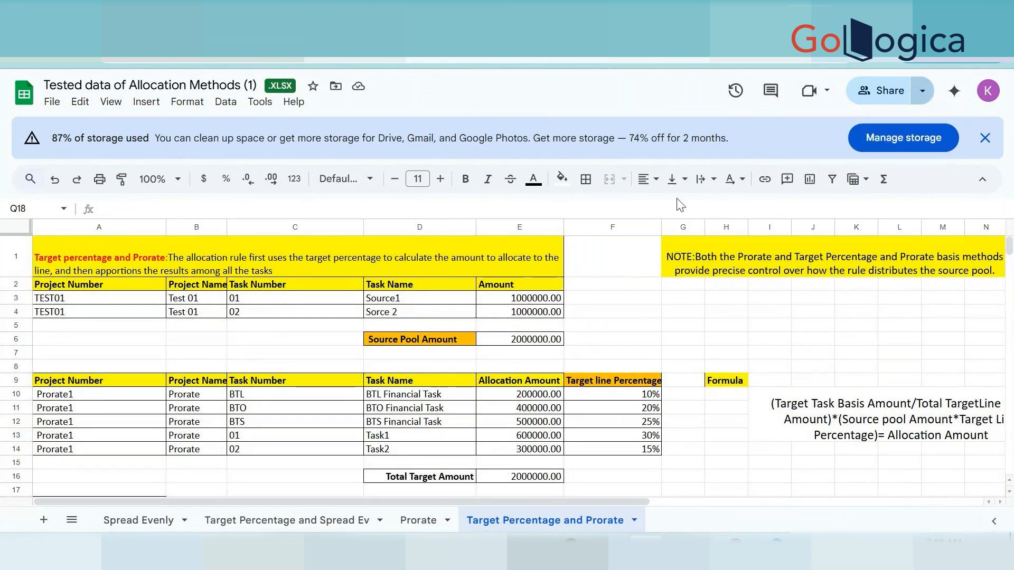
click(57, 103)
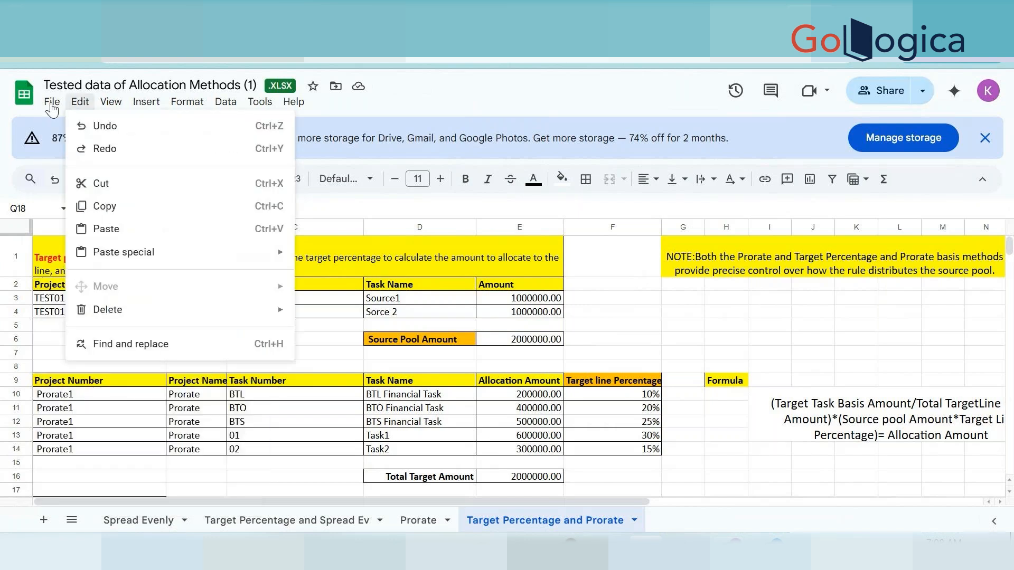
mouse_move(88, 301)
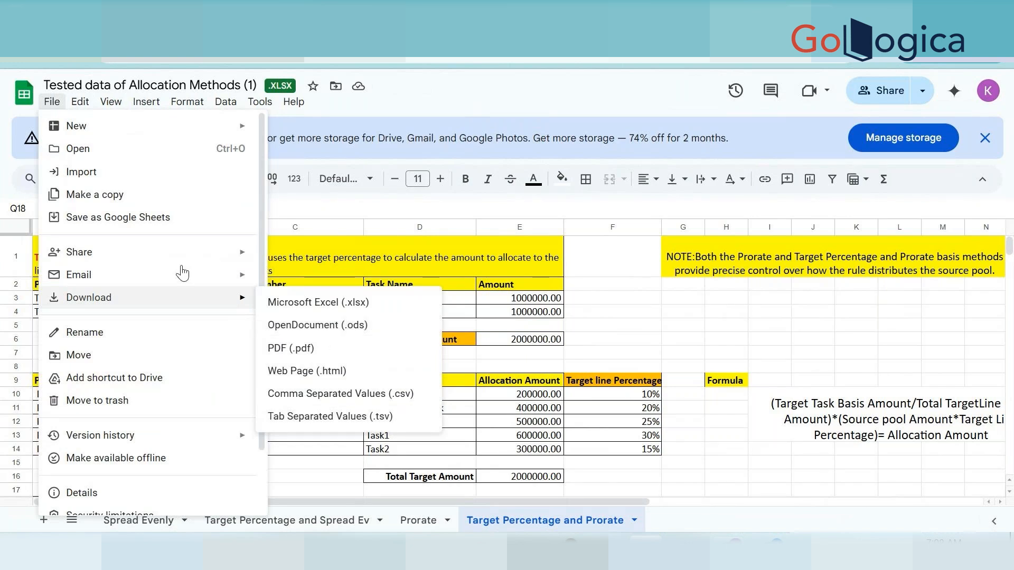
click(274, 311)
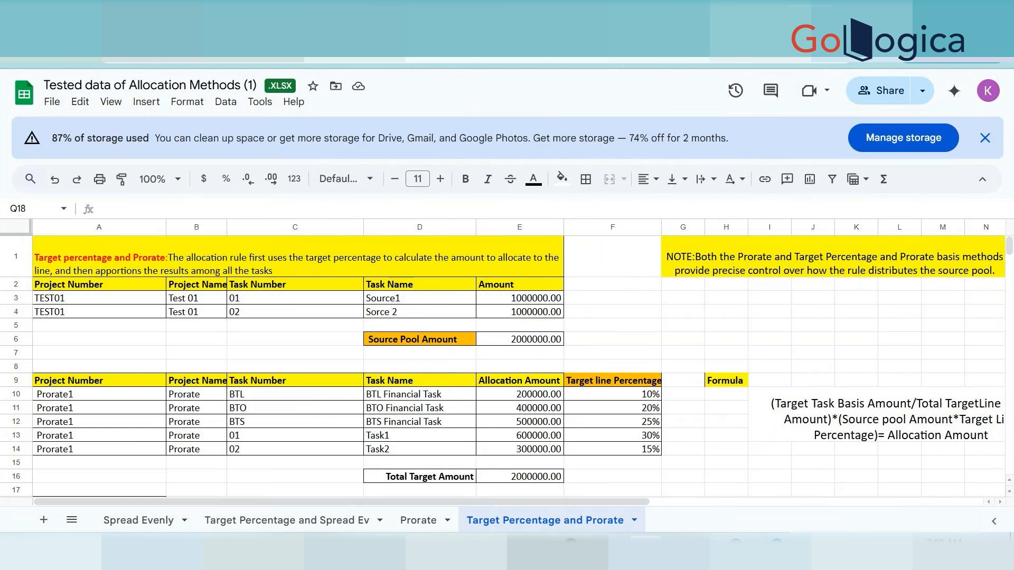
- Switch to Google Drive and upload the downloaded Tested data of Allocation Methods (1) (3) file to the shared PPM Classes 2025 folder
mouse_move(565, 551)
click(554, 470)
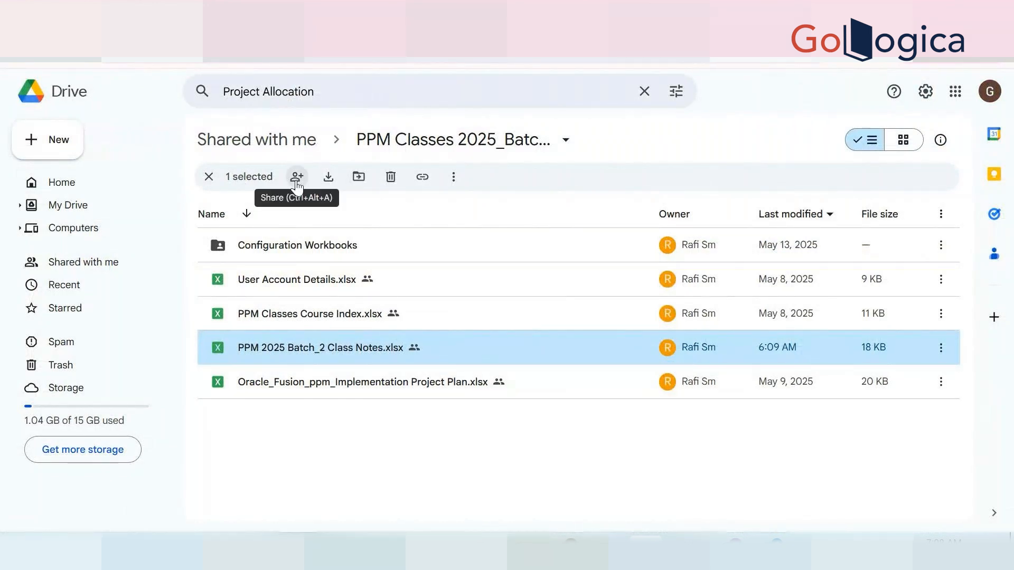
click(306, 437)
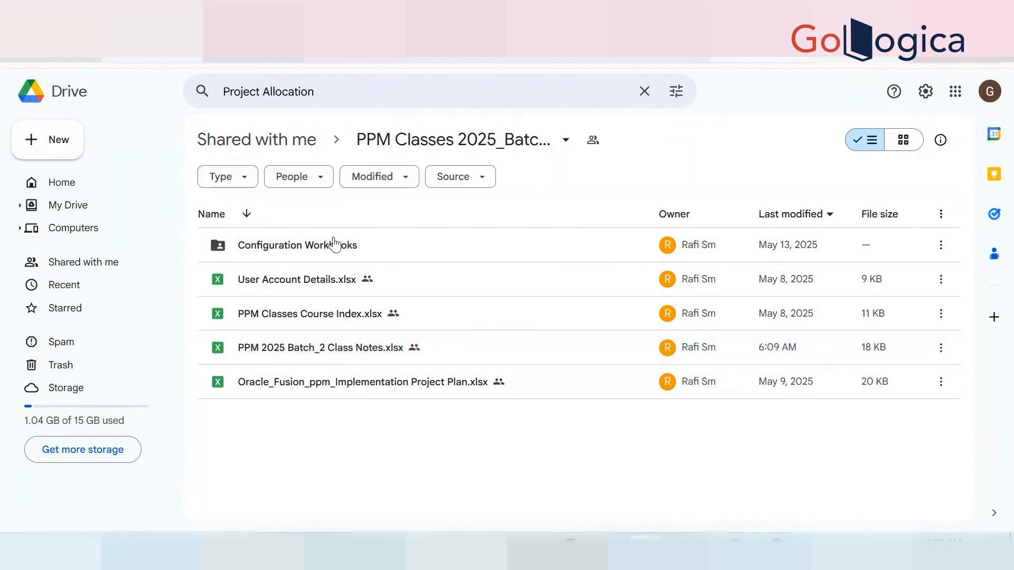
click(65, 147)
click(81, 170)
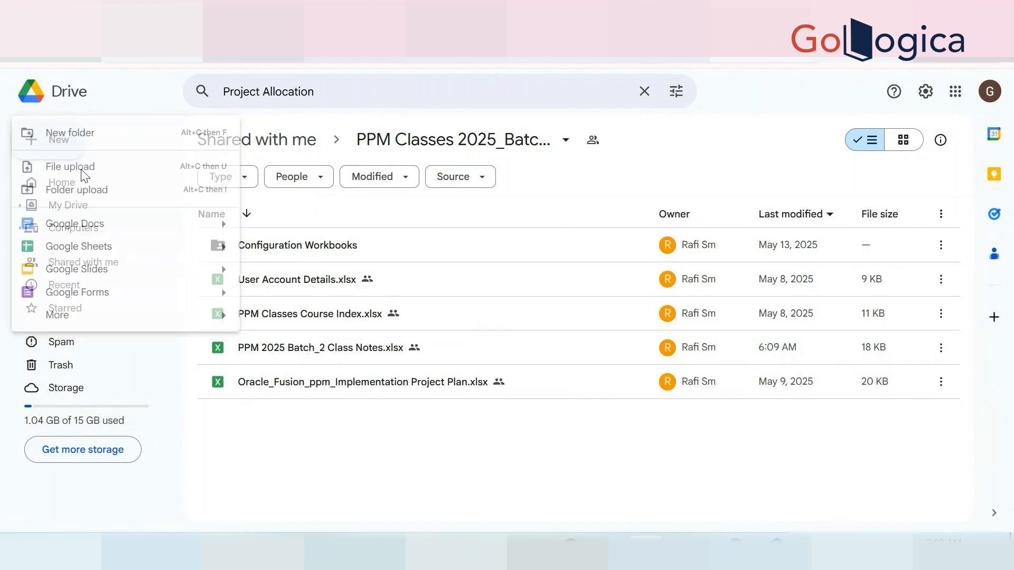
click(575, 253)
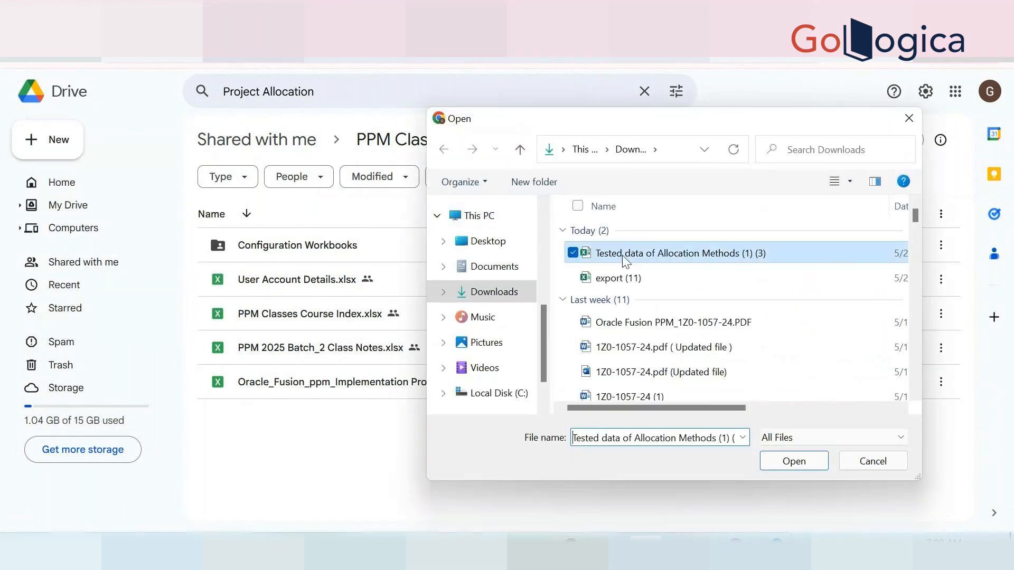
click(793, 462)
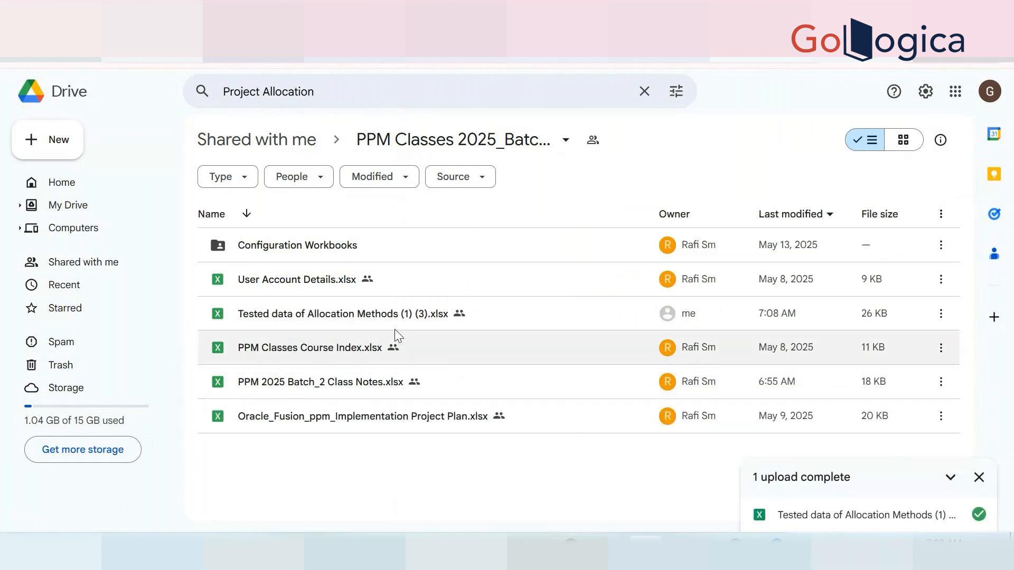
- Share the uploaded Tested data of Allocation Methods (1) (3).xlsx with the contact's e-mail as Editor, with notification enabled
click(597, 310)
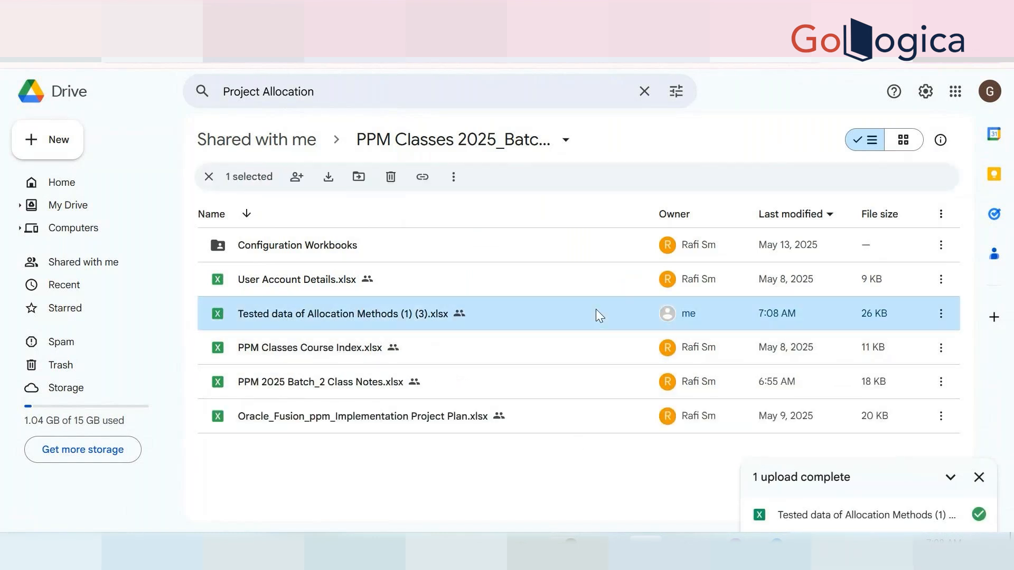
click(459, 176)
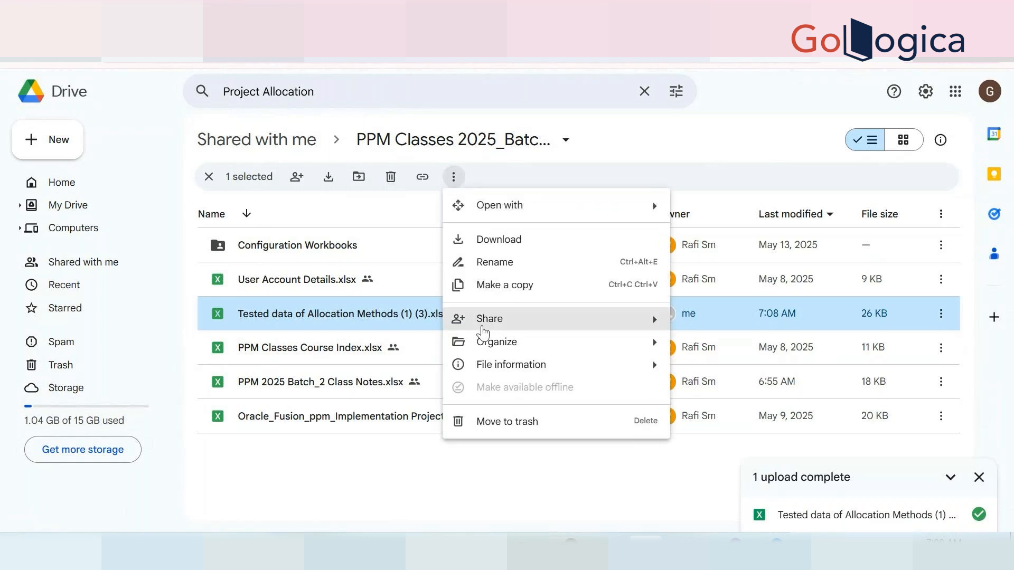
mouse_move(483, 327)
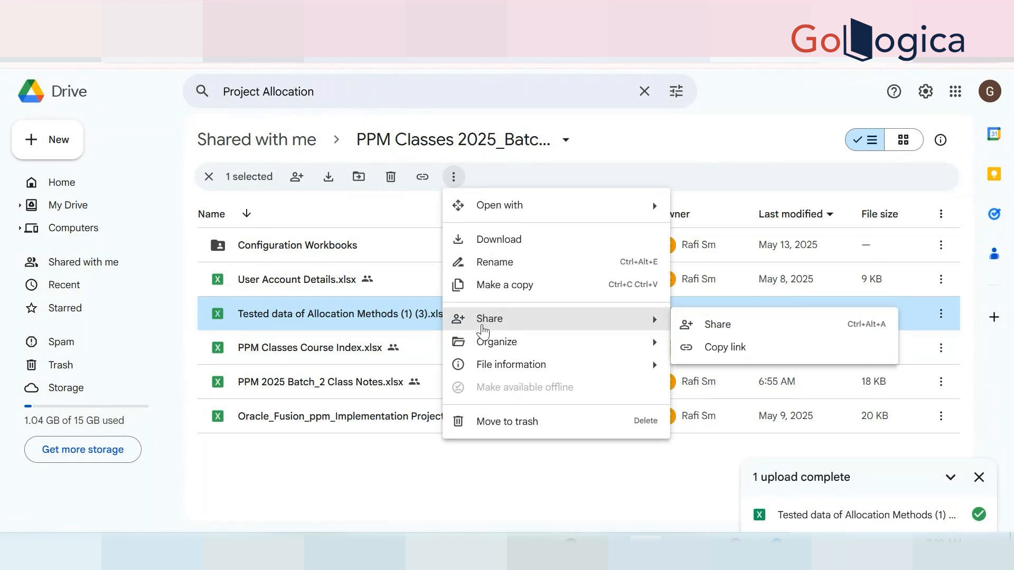
click(725, 323)
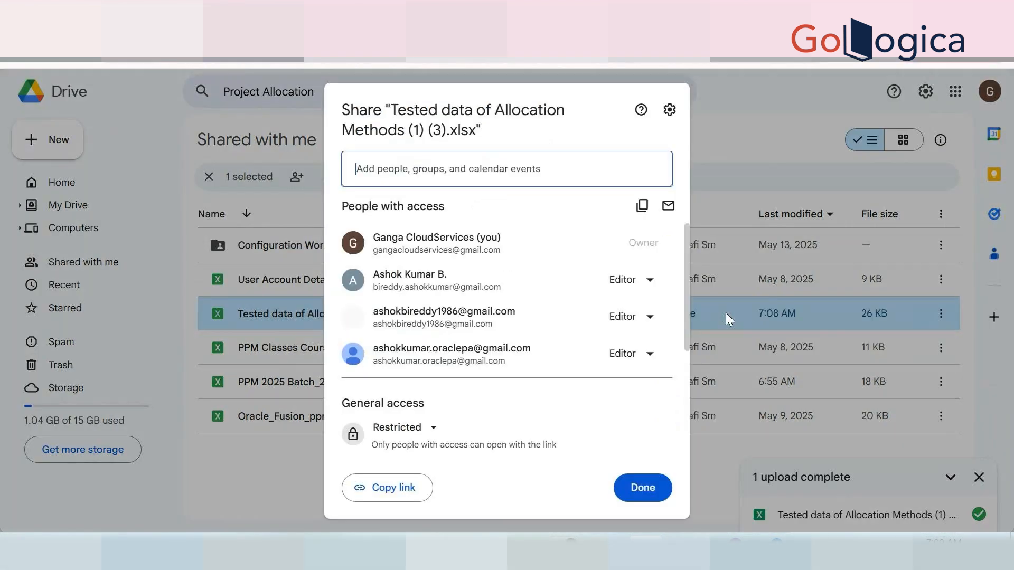
click(530, 169)
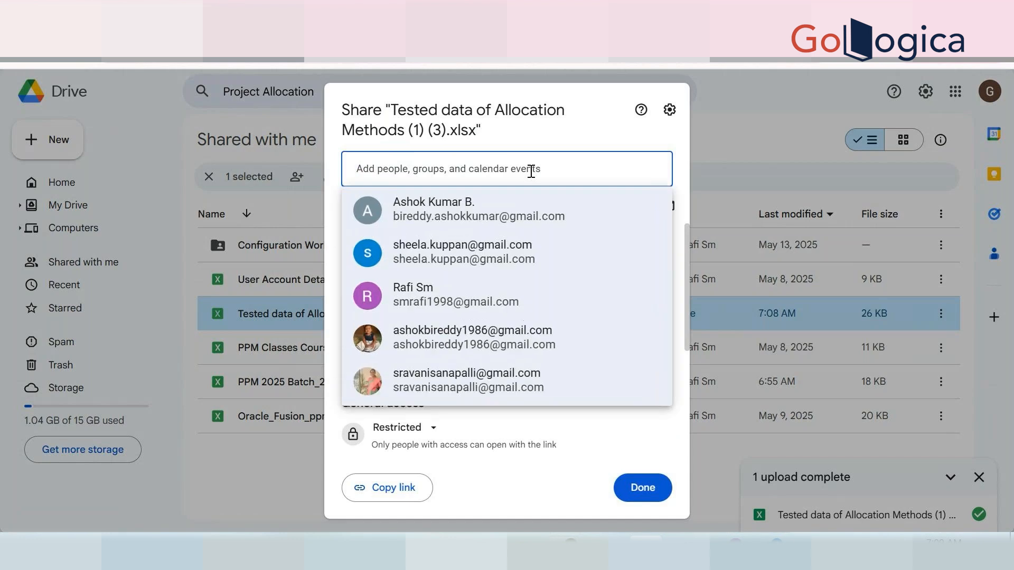
text(she)
click(516, 211)
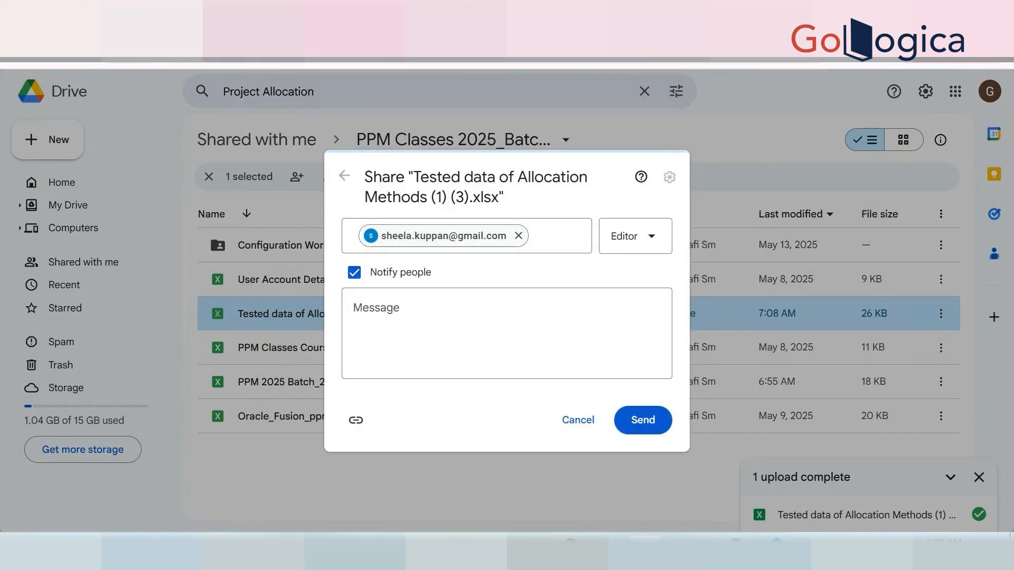
click(642, 420)
- Switch to the PPM Class Notes 2025 spreadsheet and view its PPM Course Index sheet
key(alt+Tab)
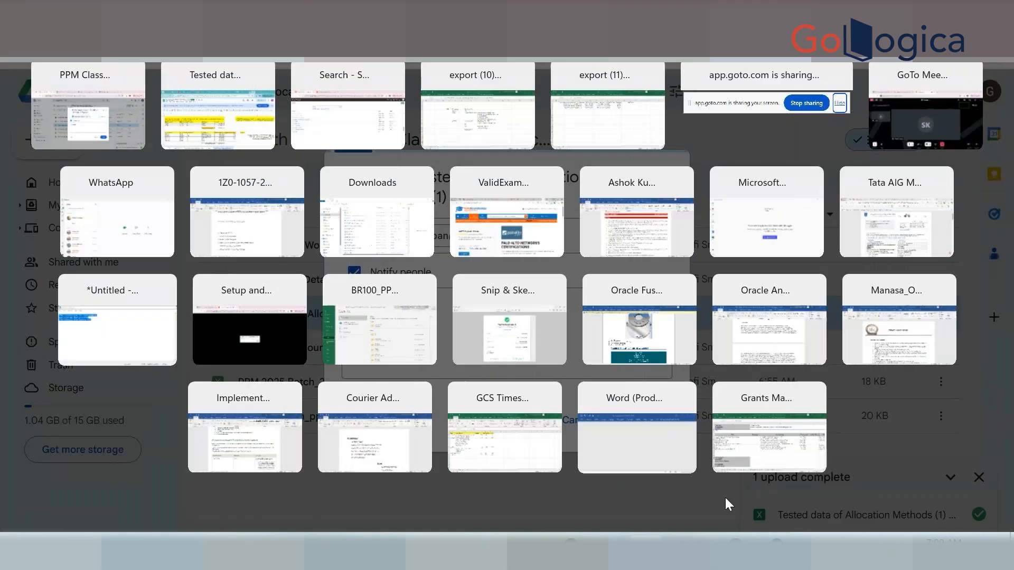
key(alt+Tab)
key(alt+Tab)
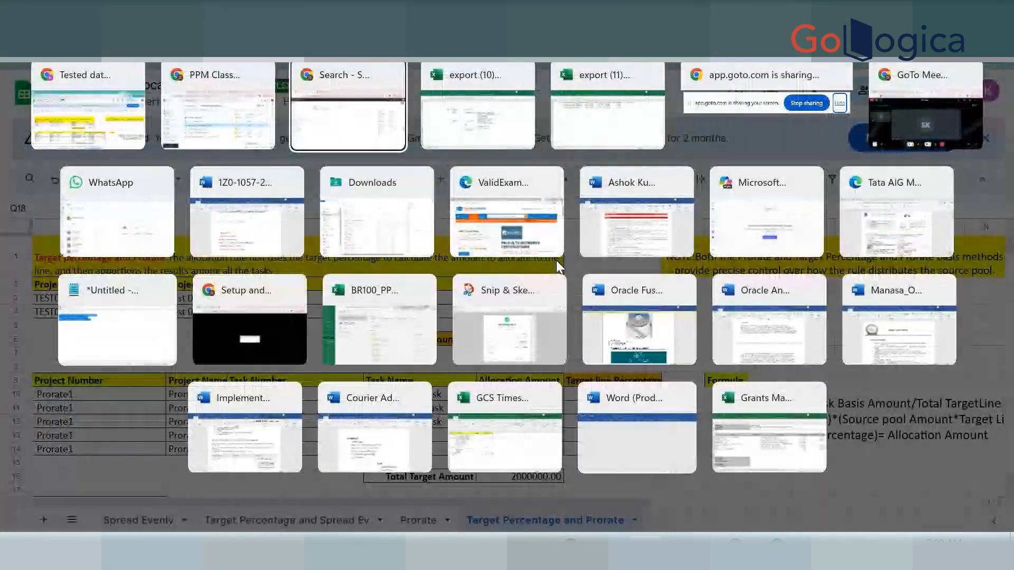
key(alt+shift+Tab)
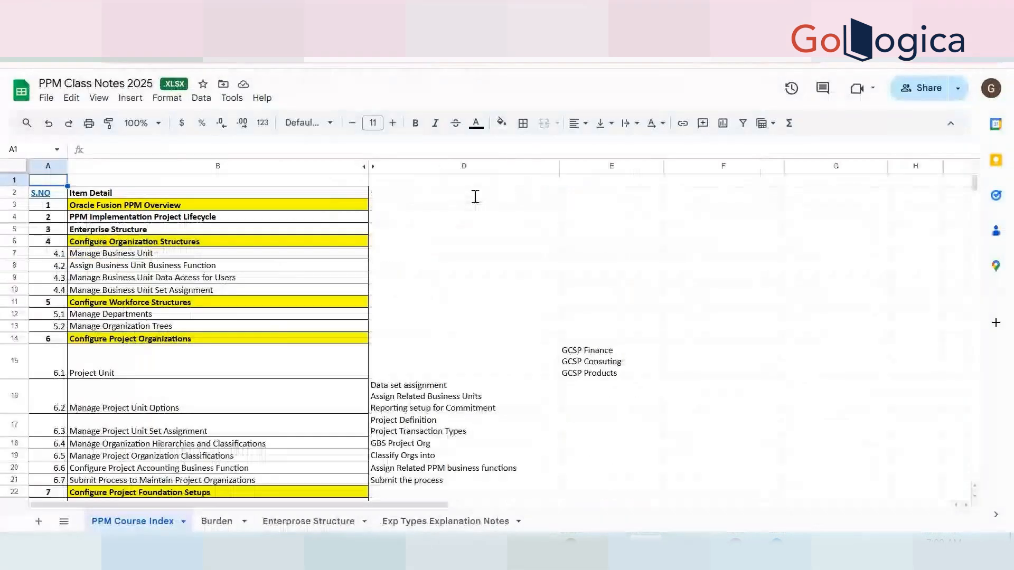
- Switch to the PPM 2025 Batch_2 Class Notes spreadsheet and select the empty notes cell beside Manage Allocation Rules
scroll(475, 196, down, 7)
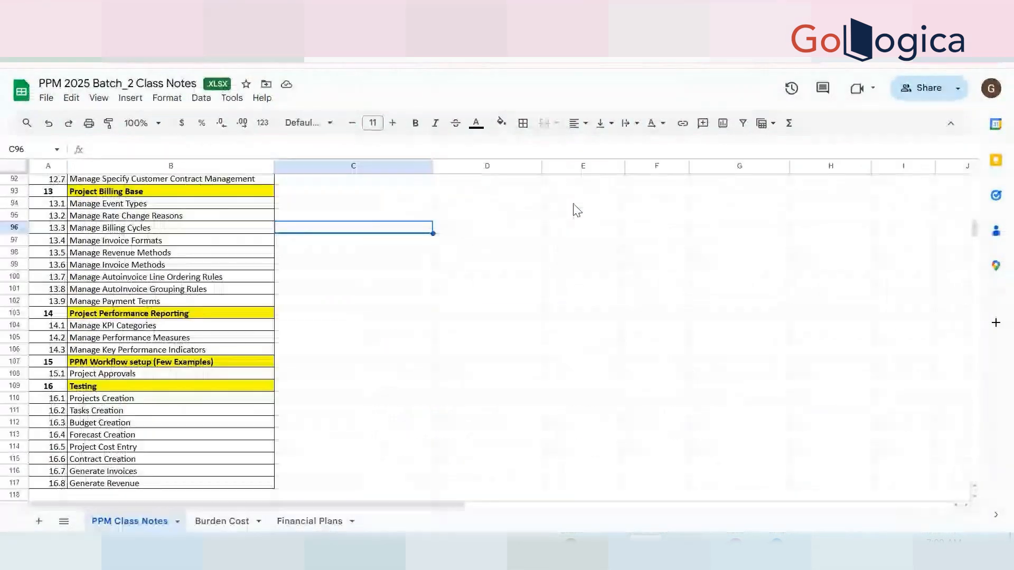
scroll(576, 222, up, 6)
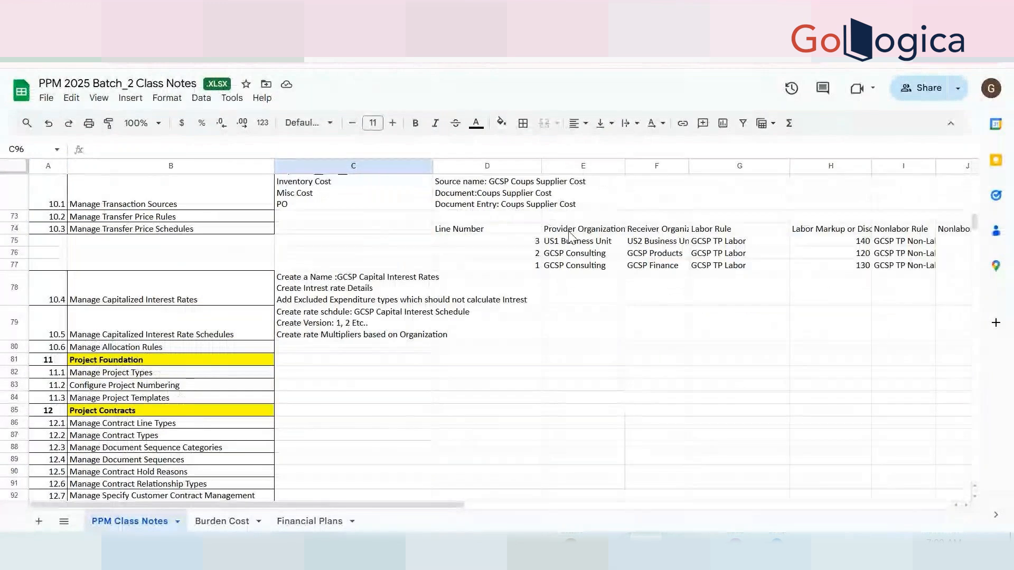
click(330, 347)
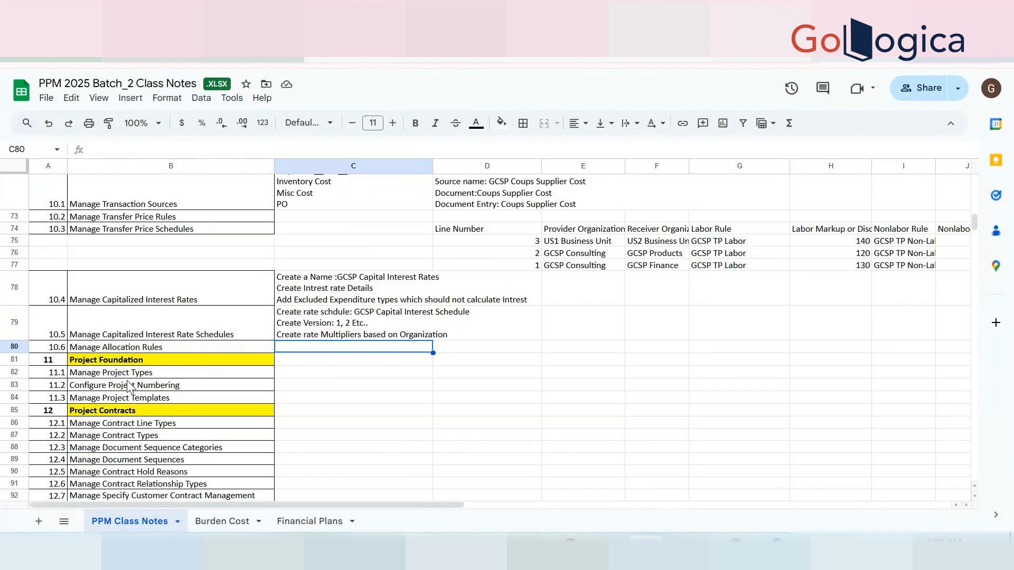
- Look over the configuration topics and select the Manage Project Types and Configure Project Numbering entries under Project Foundation
scroll(145, 346, up, 10)
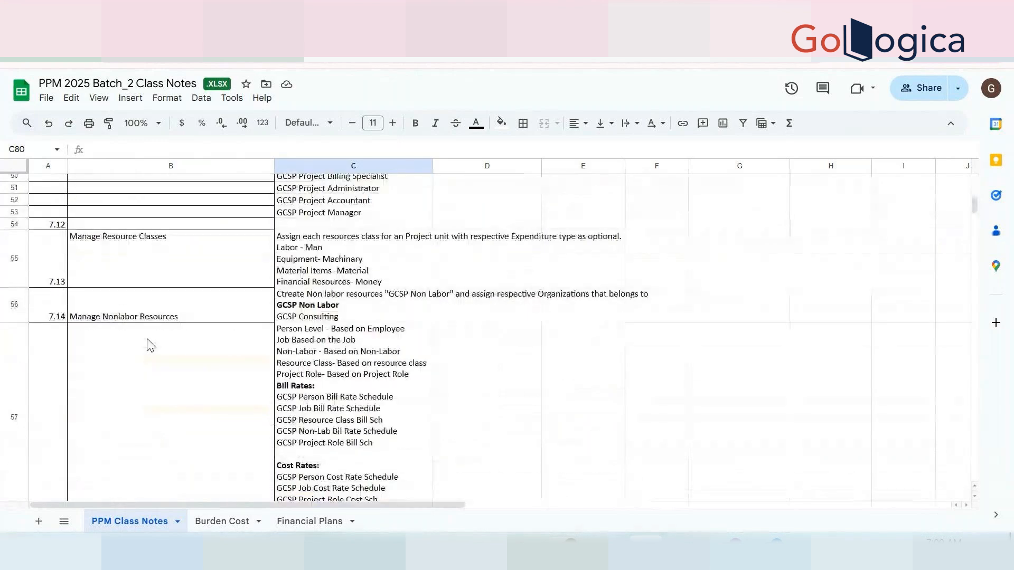
scroll(147, 344, down, 12)
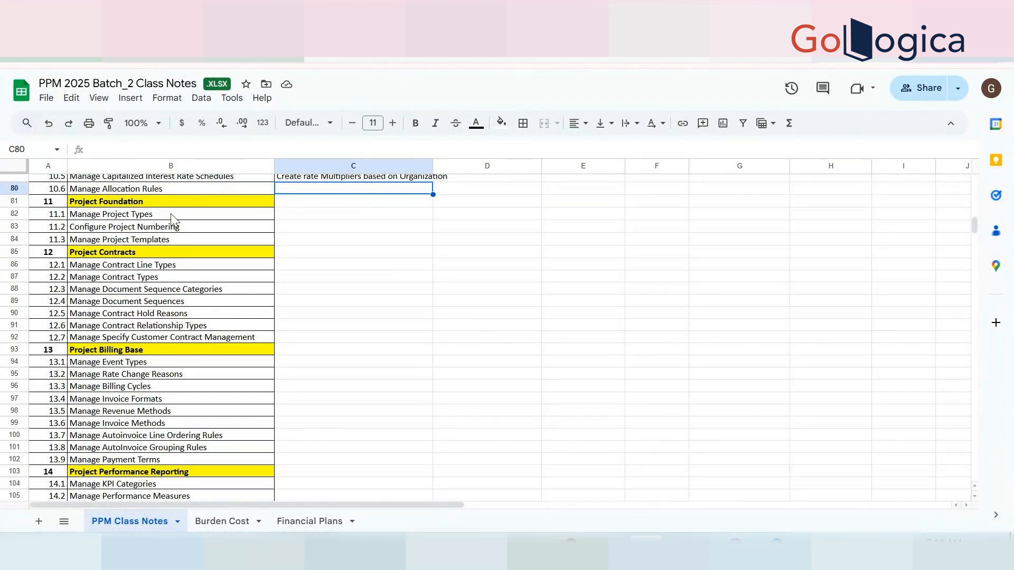
click(172, 216)
click(176, 227)
- Review the class notes' configuration list from Oracle Fusion PPM Overview through the Project Contracts, Project Billing Base and Testing sections
scroll(376, 241, up, 10)
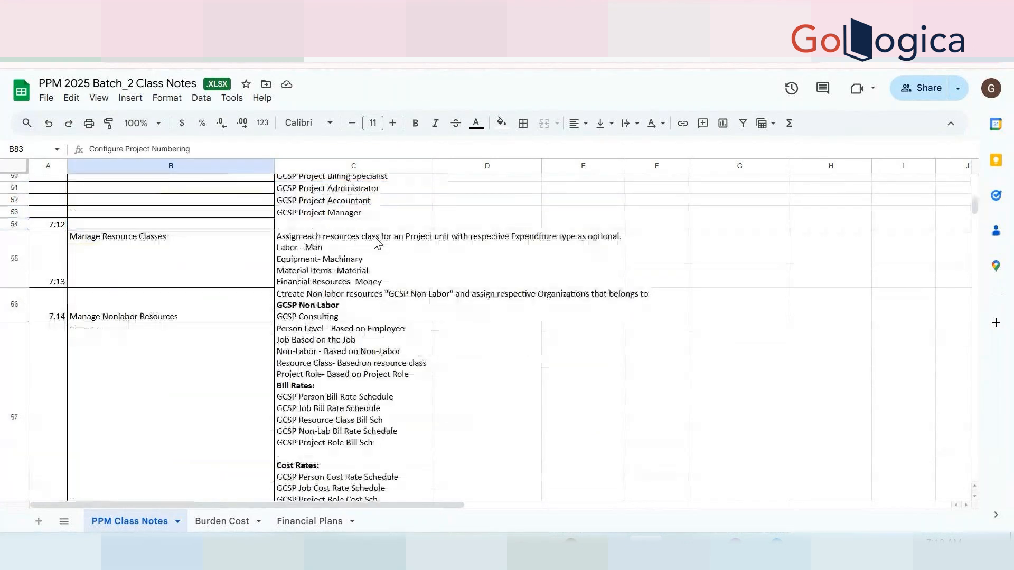
scroll(376, 242, up, 10)
scroll(376, 242, up, 7)
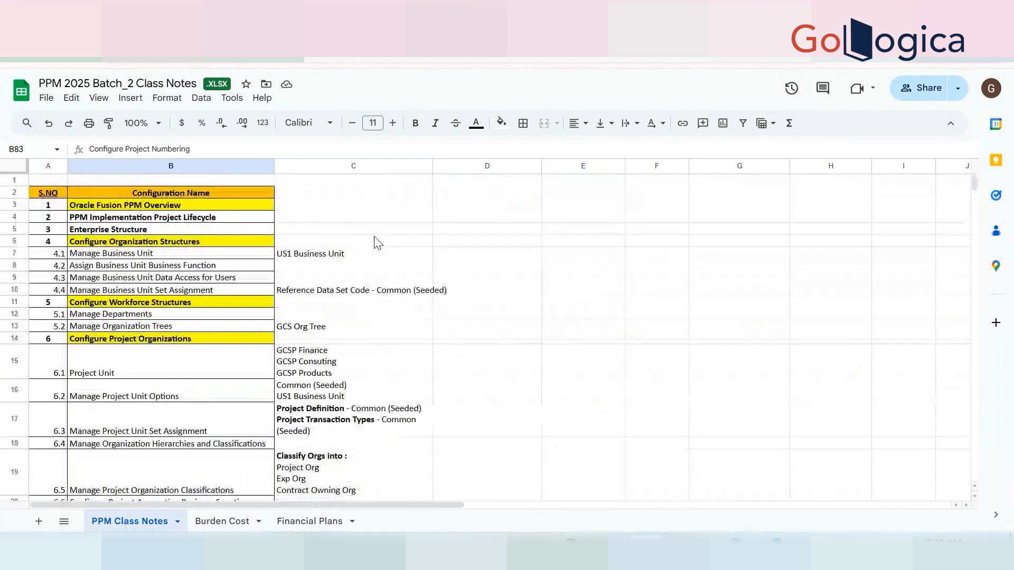
scroll(376, 242, down, 6)
scroll(376, 242, down, 10)
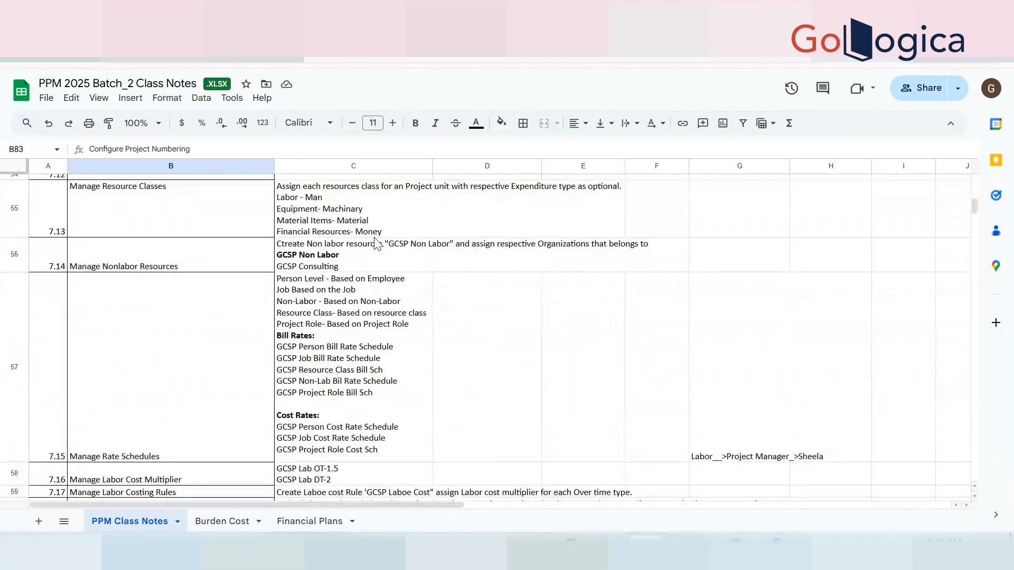
scroll(376, 242, down, 10)
scroll(376, 244, down, 5)
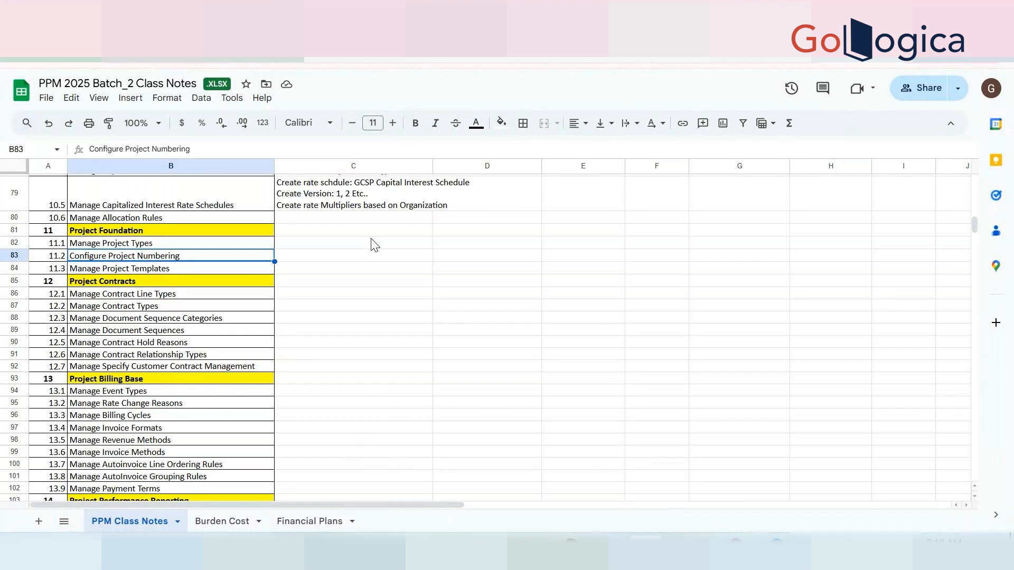
scroll(274, 287, down, 3)
scroll(275, 288, down, 3)
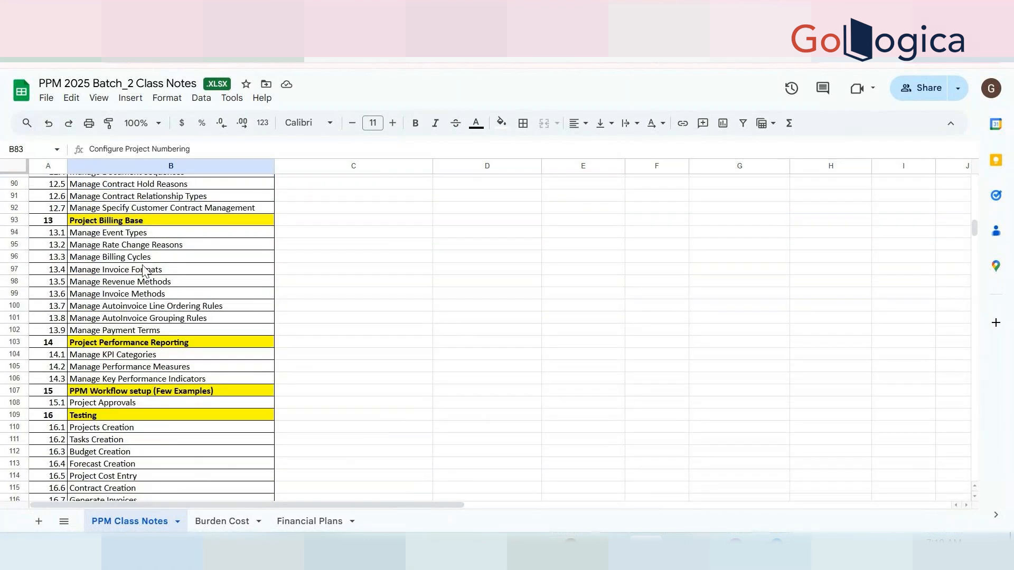
scroll(344, 269, down, 3)
scroll(344, 269, up, 10)
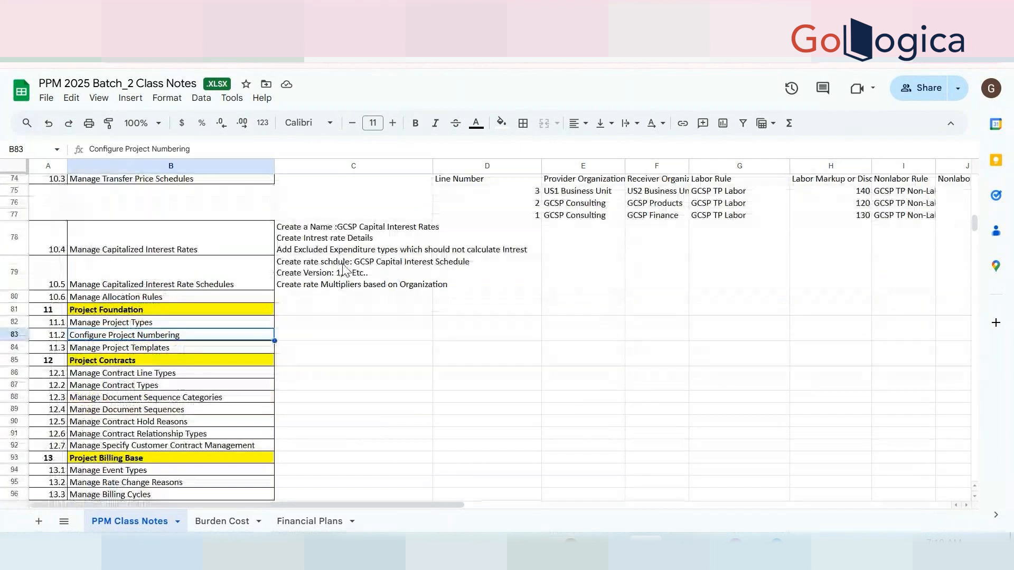